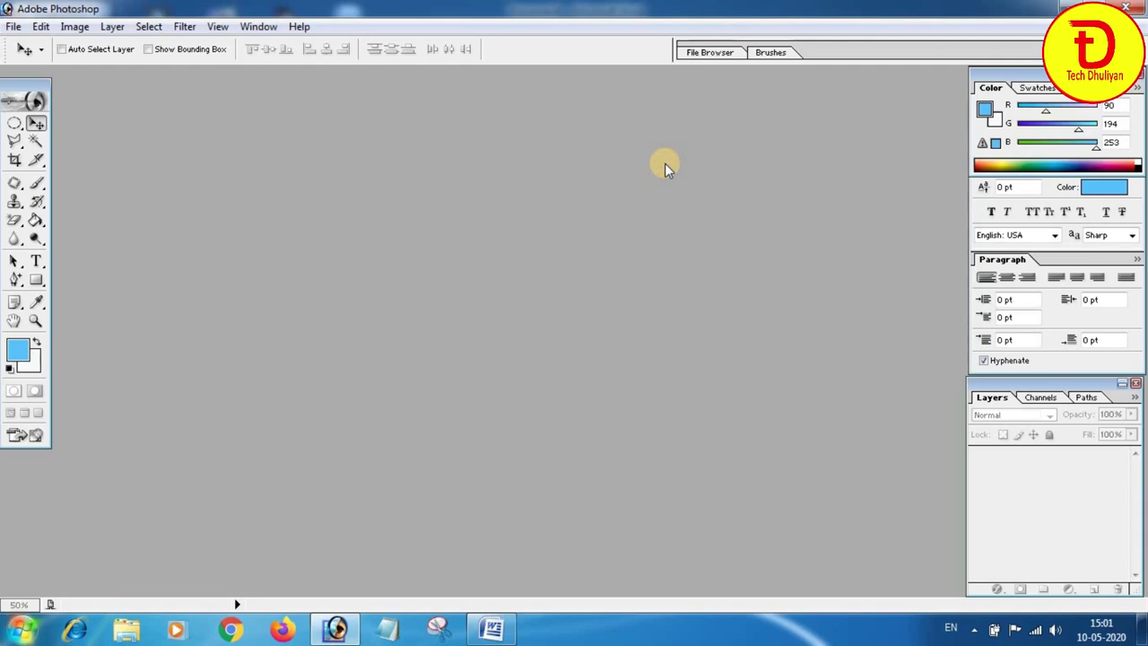
Step: Create a new document and replace the default Untitled-1 name with 'Flex or Banner 5X3'
left_click(9, 27)
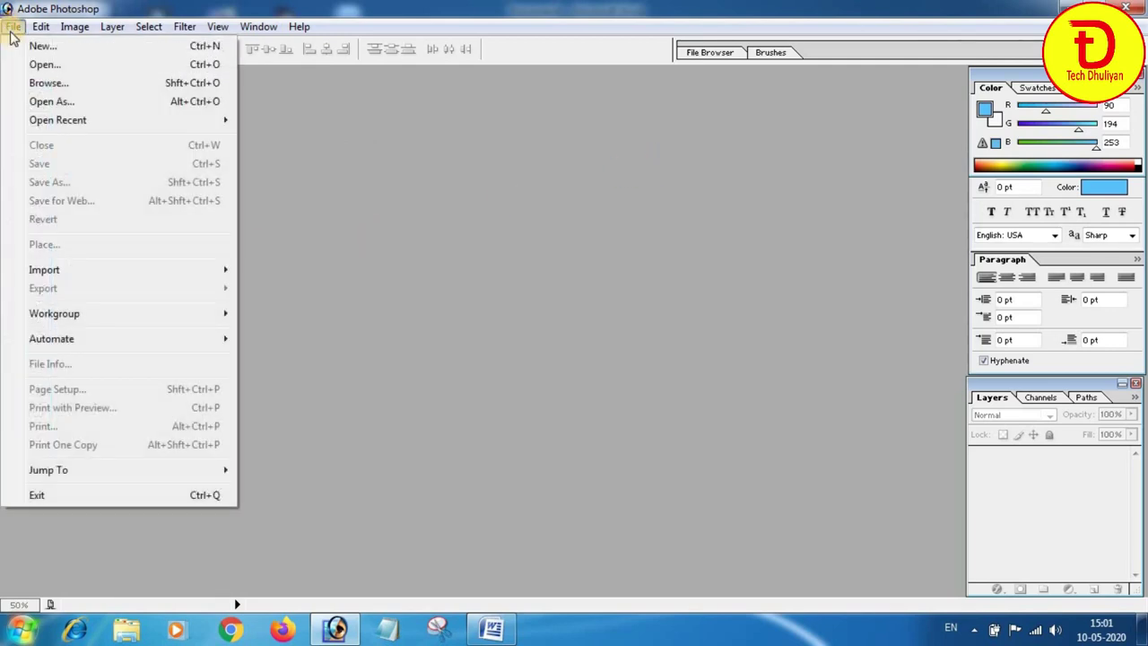
left_click(25, 46)
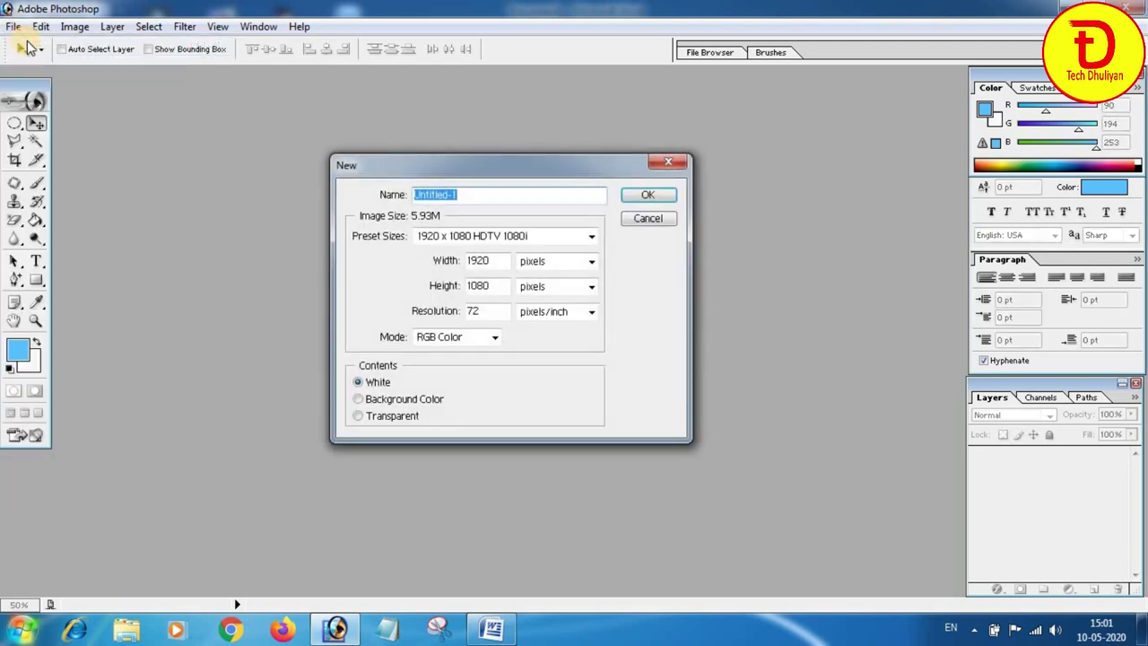
left_click_drag(396, 163, 371, 142)
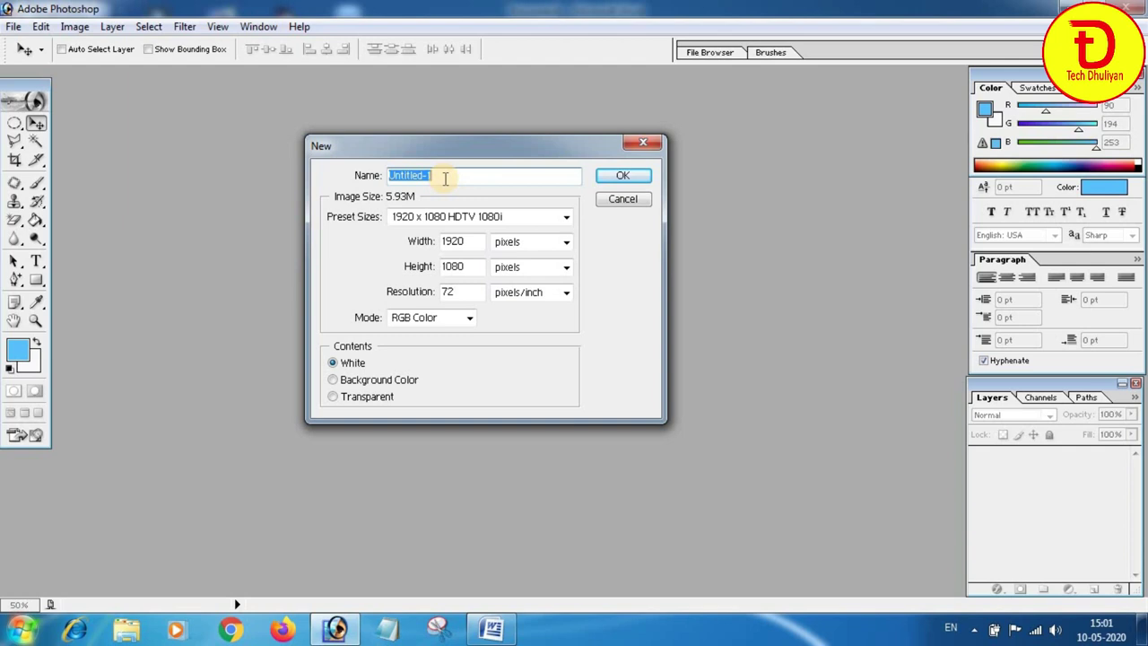
key("BackSpace")
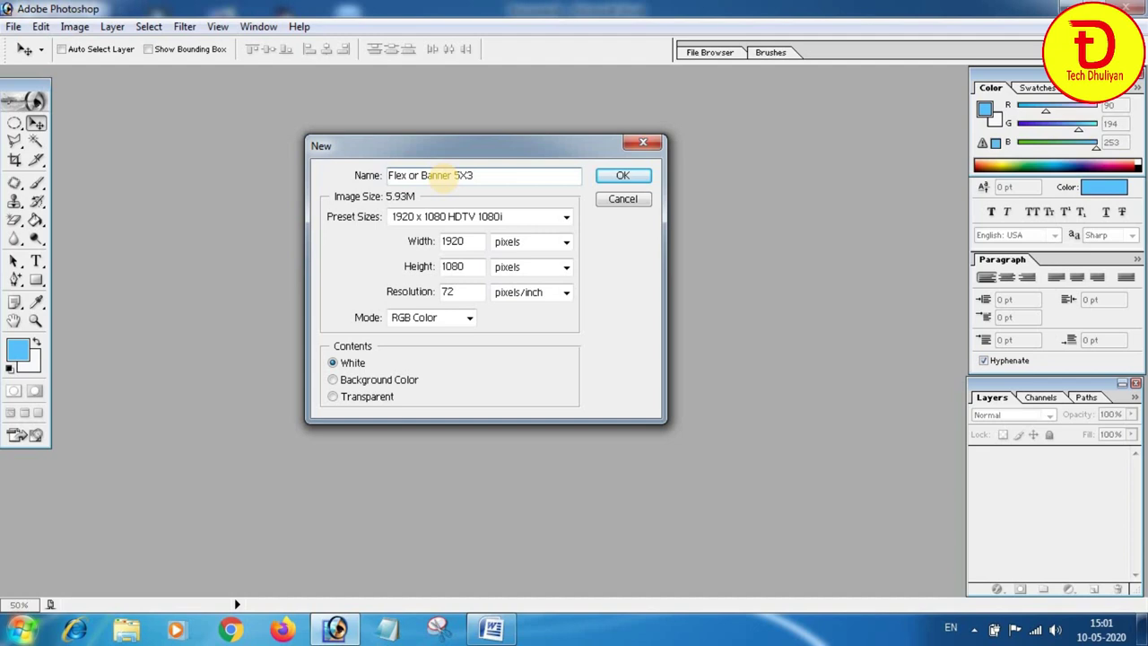
Step: Set the document size to 60 inches wide by 36 inches high
left_click(475, 242)
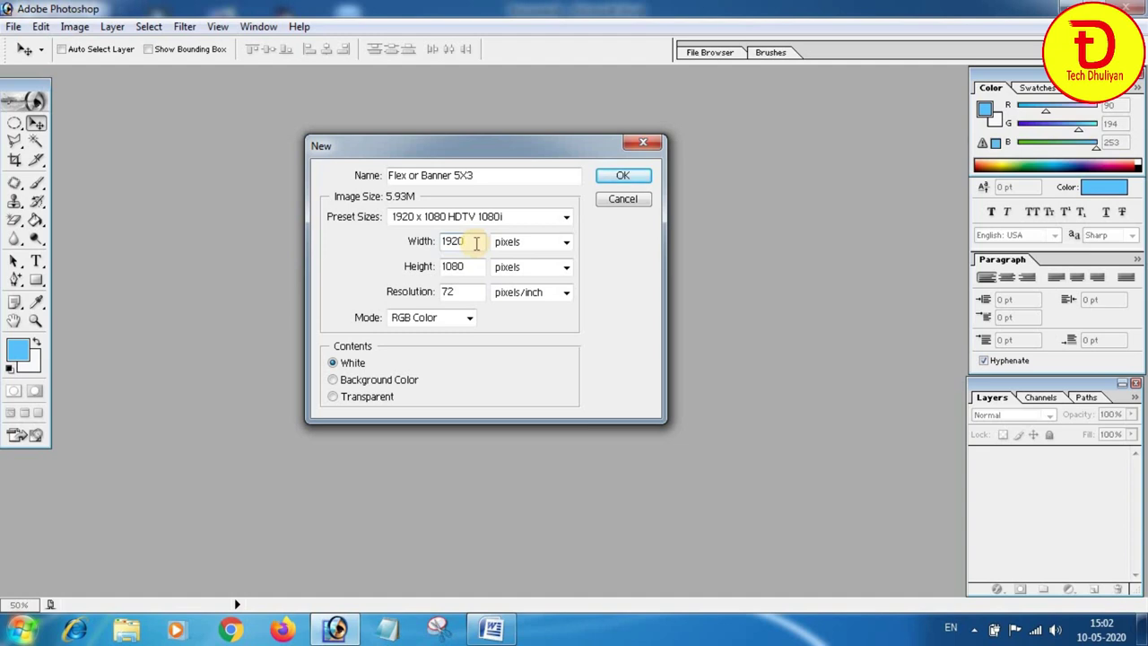
type("60")
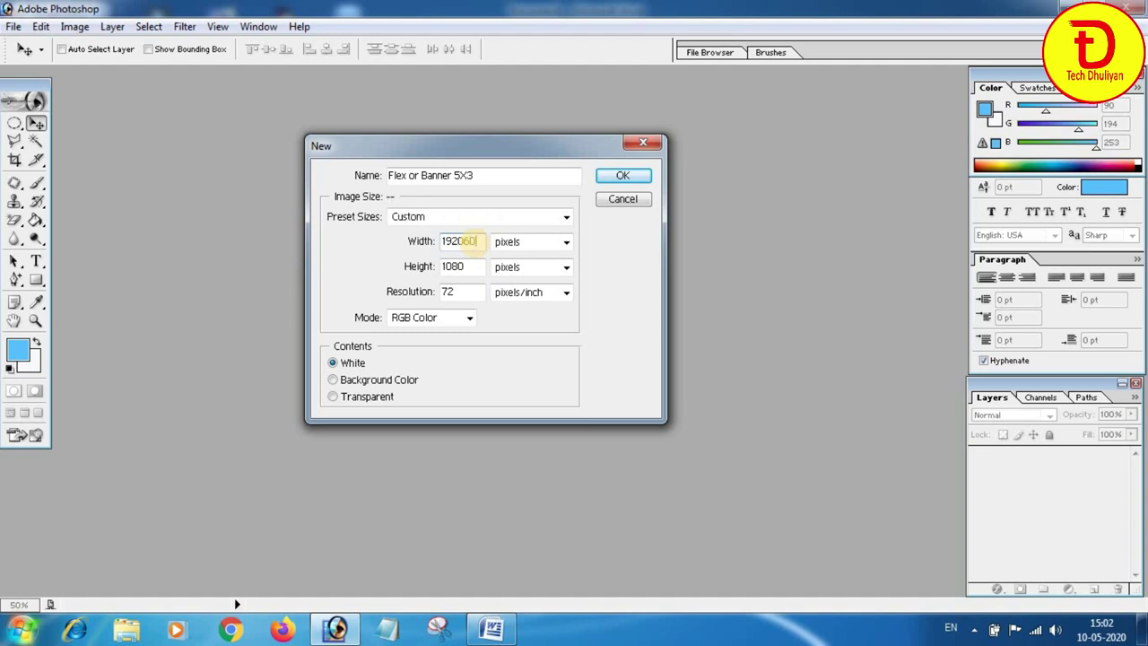
key("BackSpace")
key("BackSpace")
key("BackSpace")
key("BackSpace")
key("BackSpace")
key("BackSpace")
type("60")
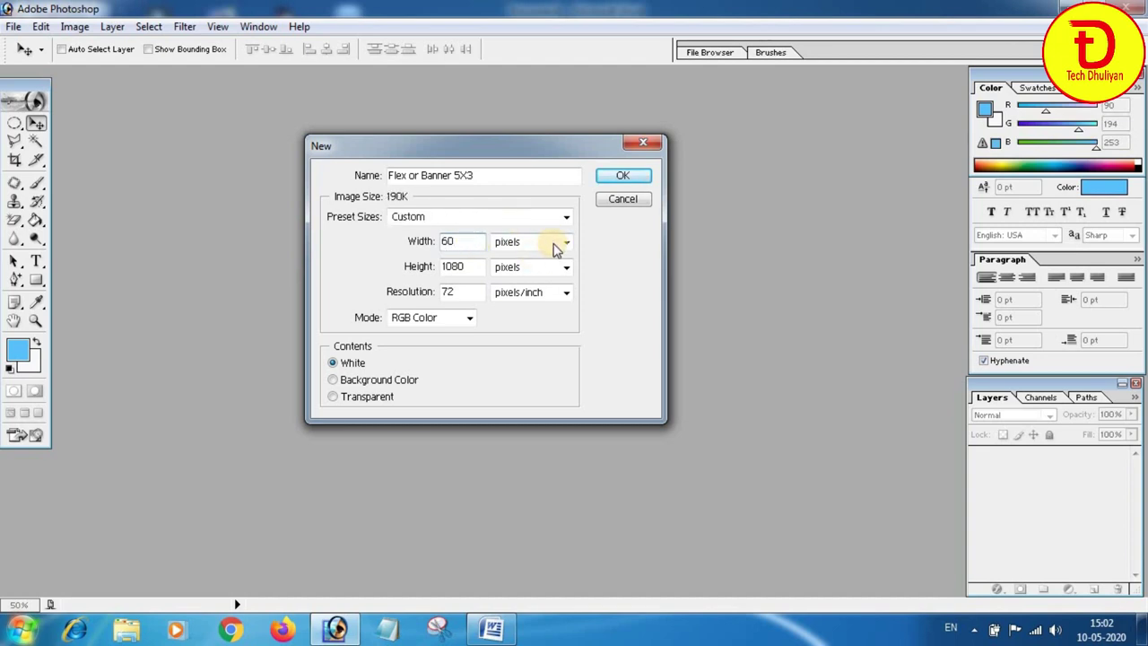
left_click(556, 248)
left_click(529, 266)
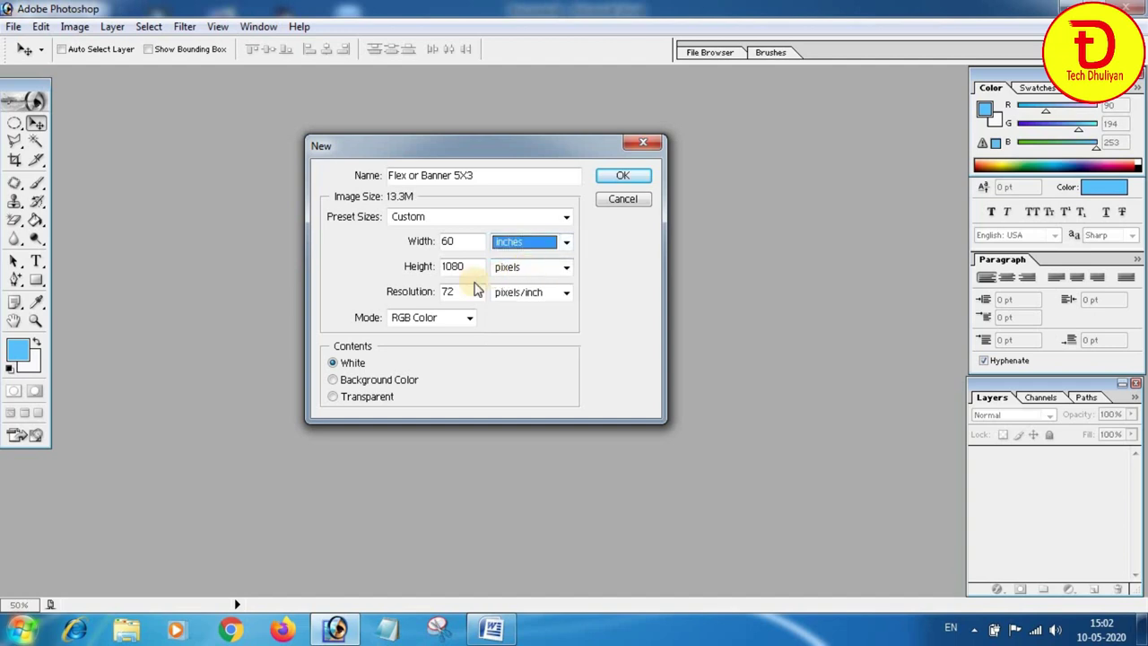
double_click(464, 266)
key("BackSpace")
key("BackSpace")
key("BackSpace")
key("BackSpace")
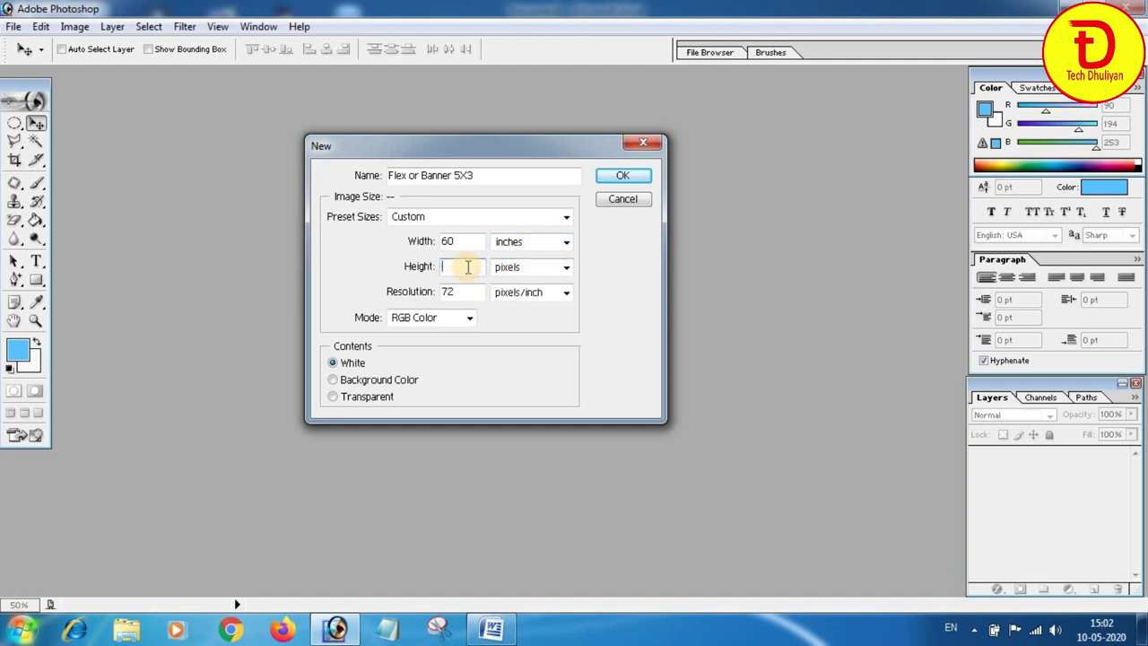
type("36")
left_click(525, 266)
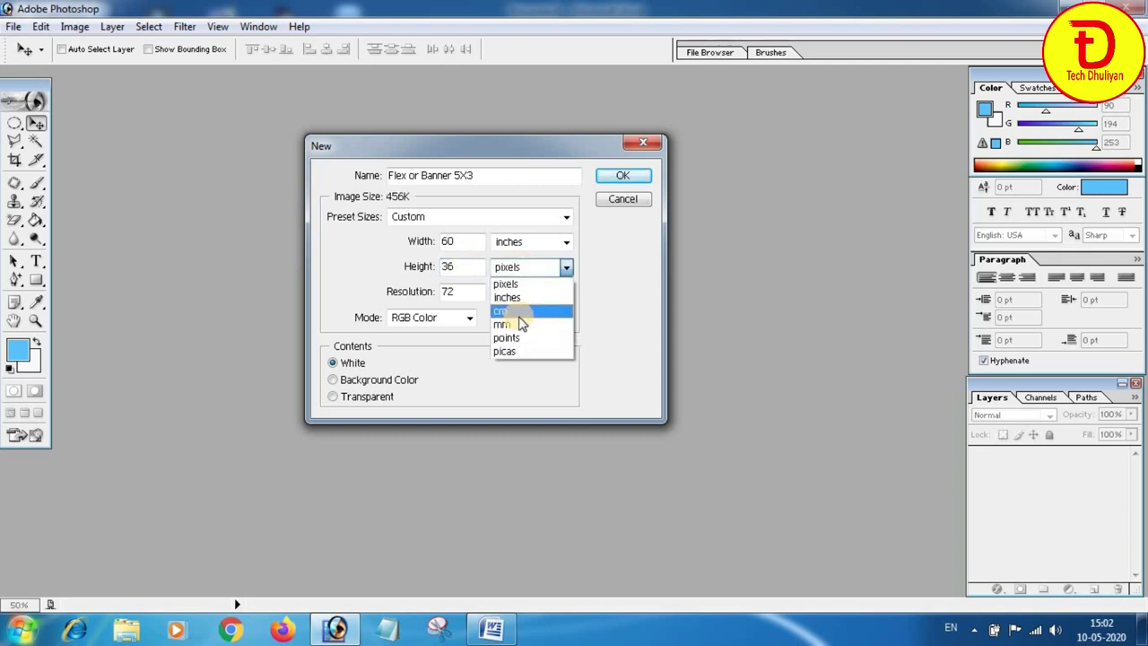
left_click(521, 301)
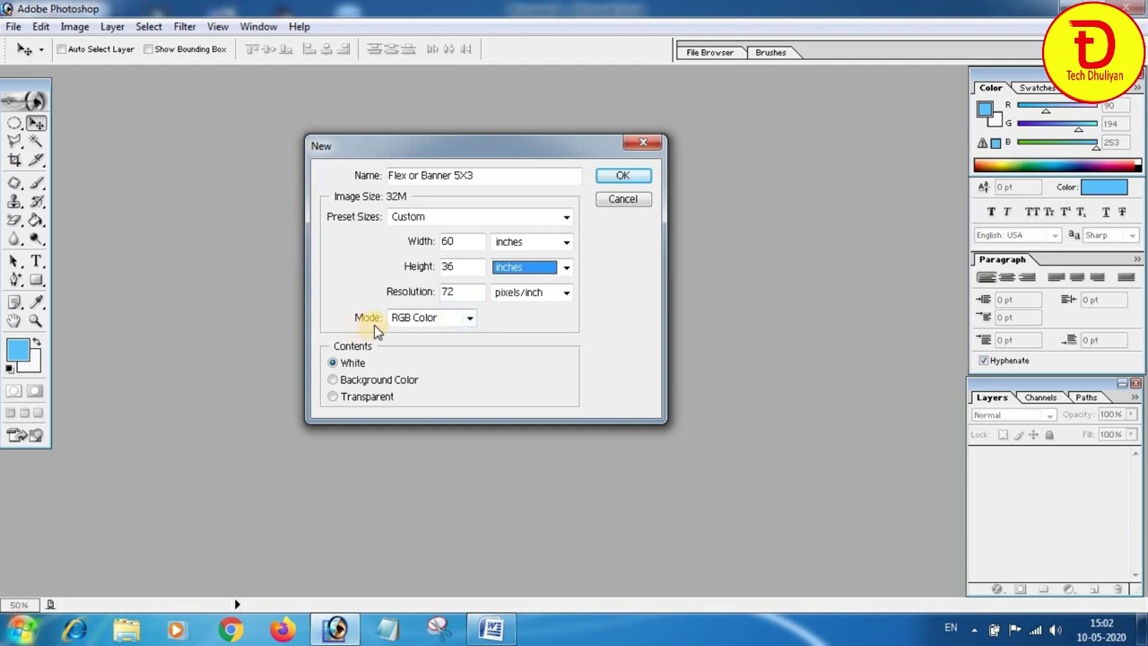
Step: Choose RGB Color mode with White contents and create the document
left_click(467, 325)
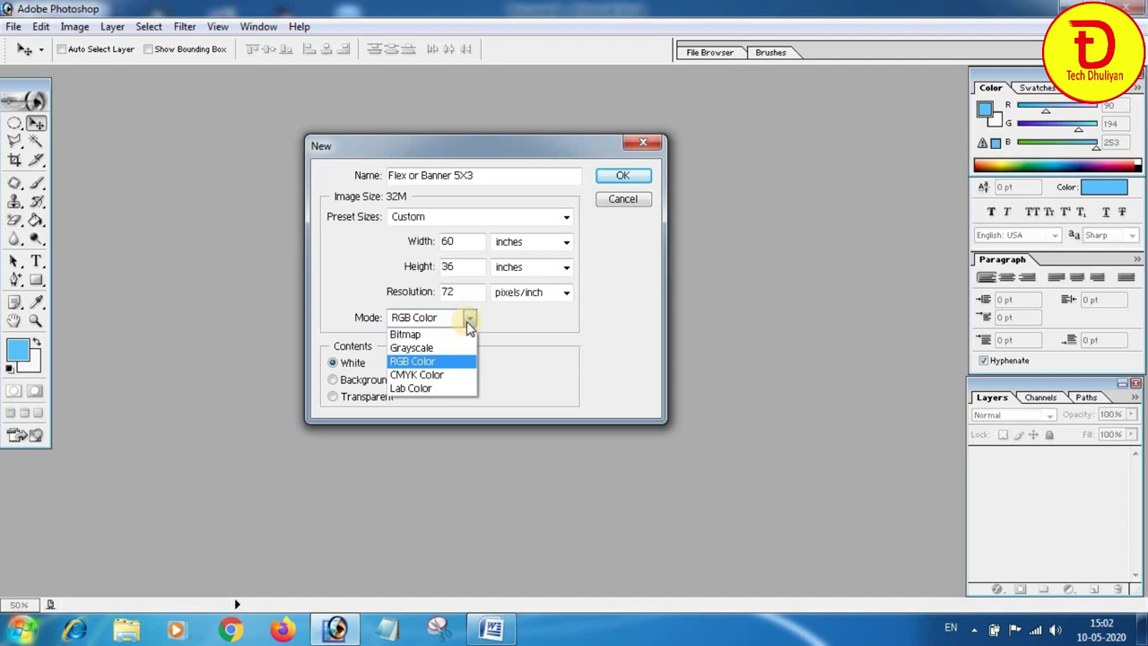
left_click(399, 377)
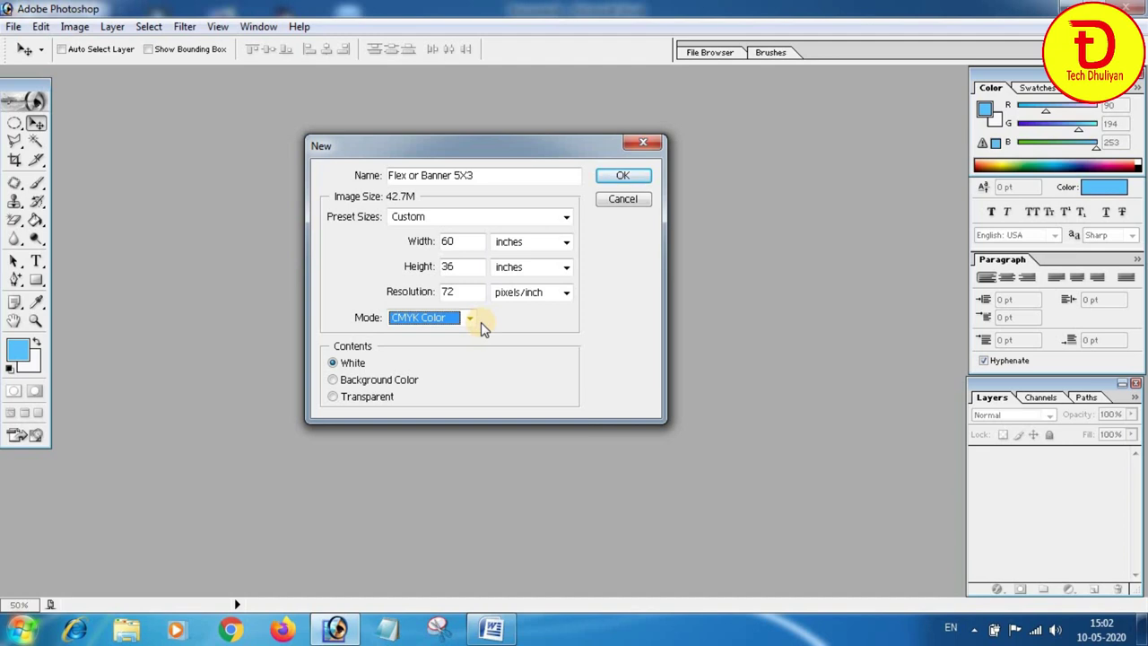
left_click(469, 319)
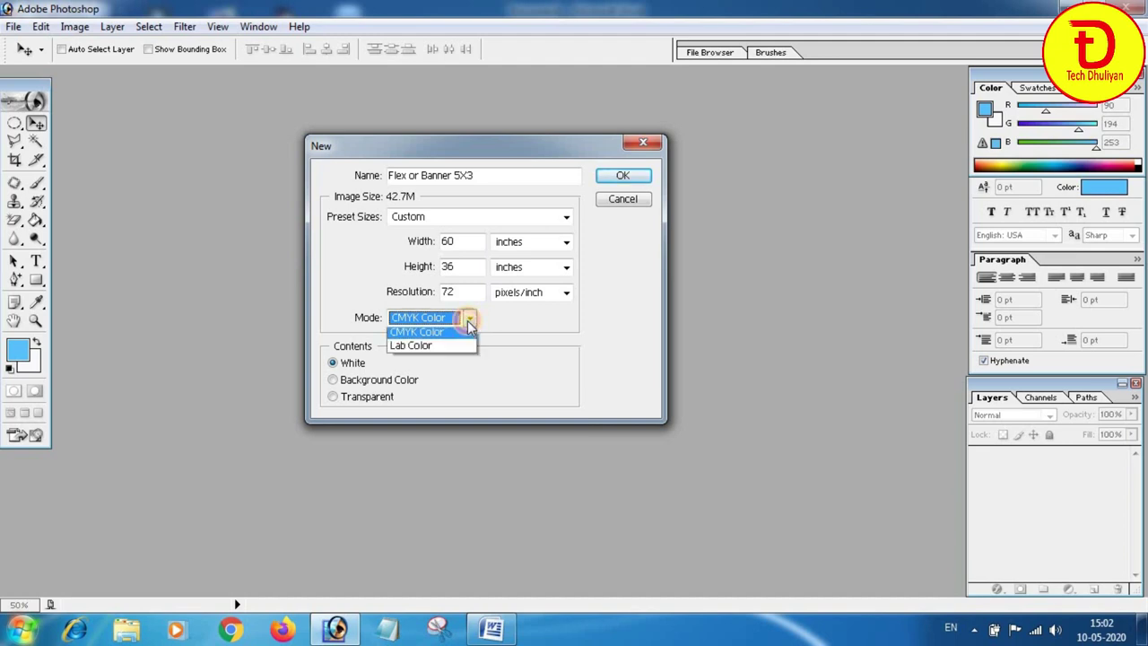
left_click(424, 361)
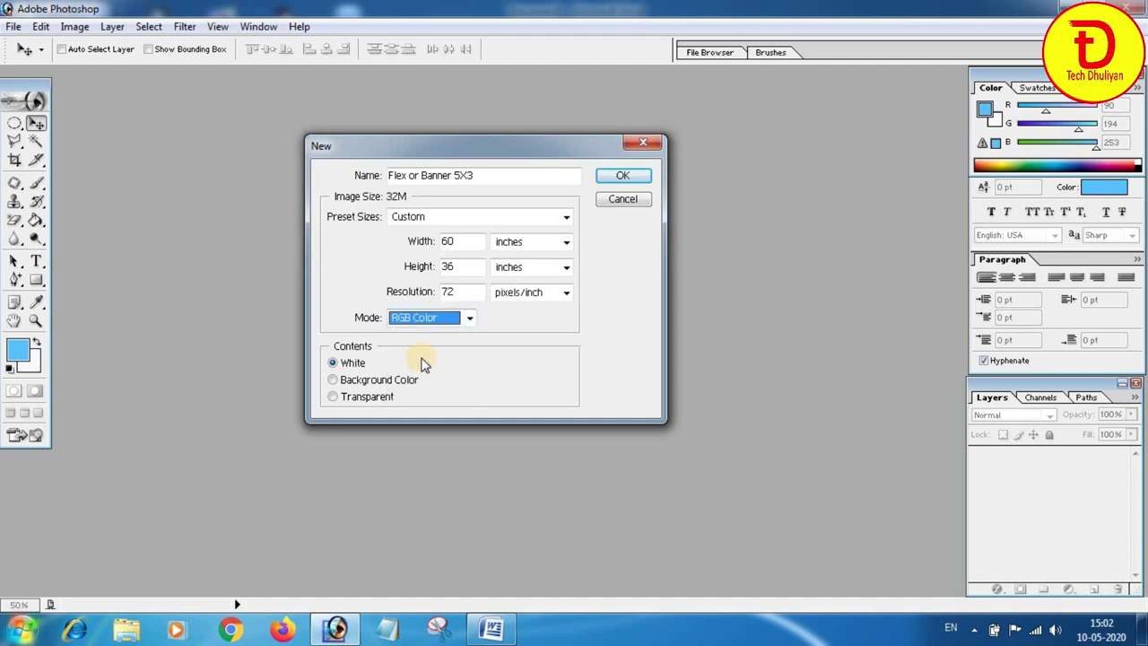
left_click(334, 363)
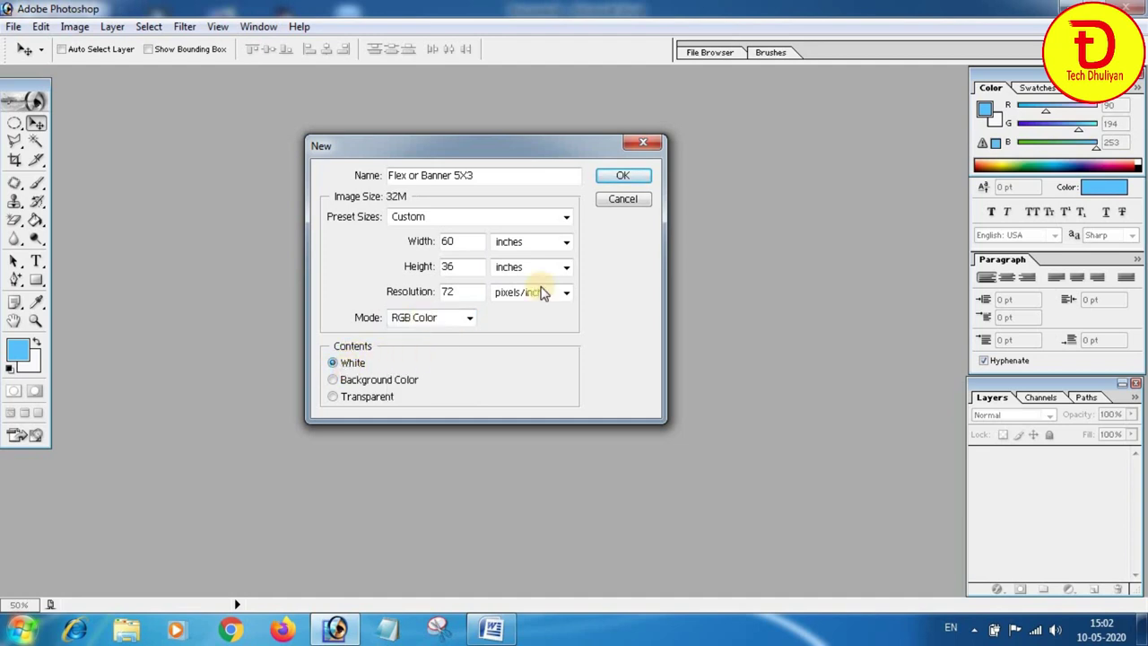
left_click(625, 180)
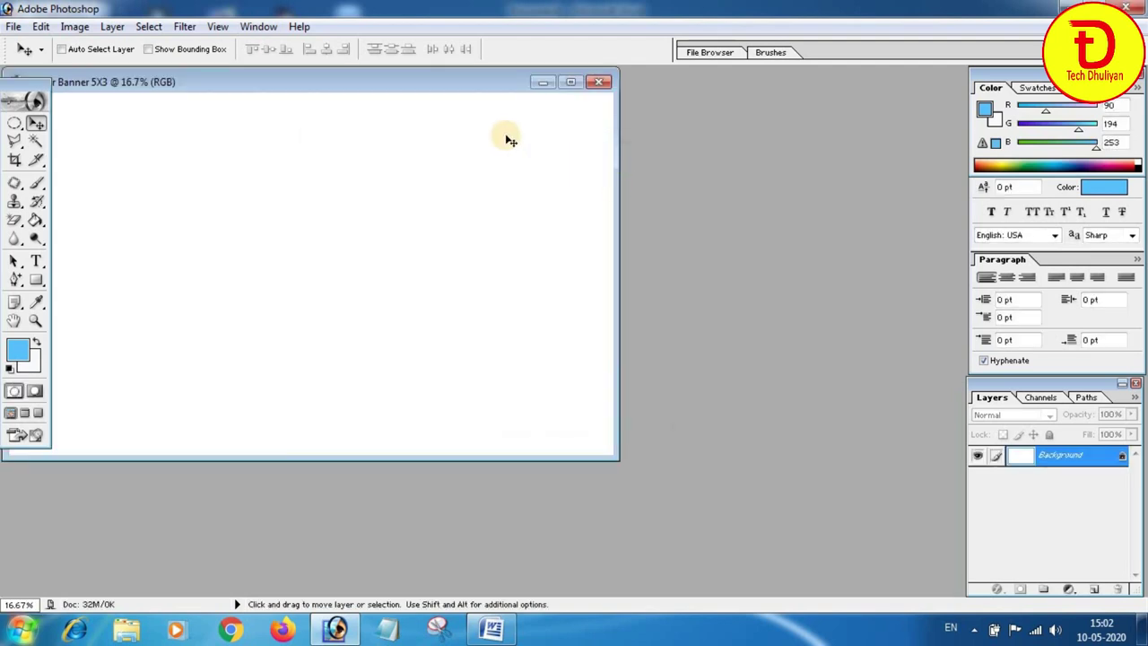
Step: Centre and enlarge the banner window, trying 25% zoom before settling back at 16.7%
mouse_move(558, 121)
left_mouse_down()
mouse_move(638, 122)
mouse_move(613, 118)
left_mouse_up()
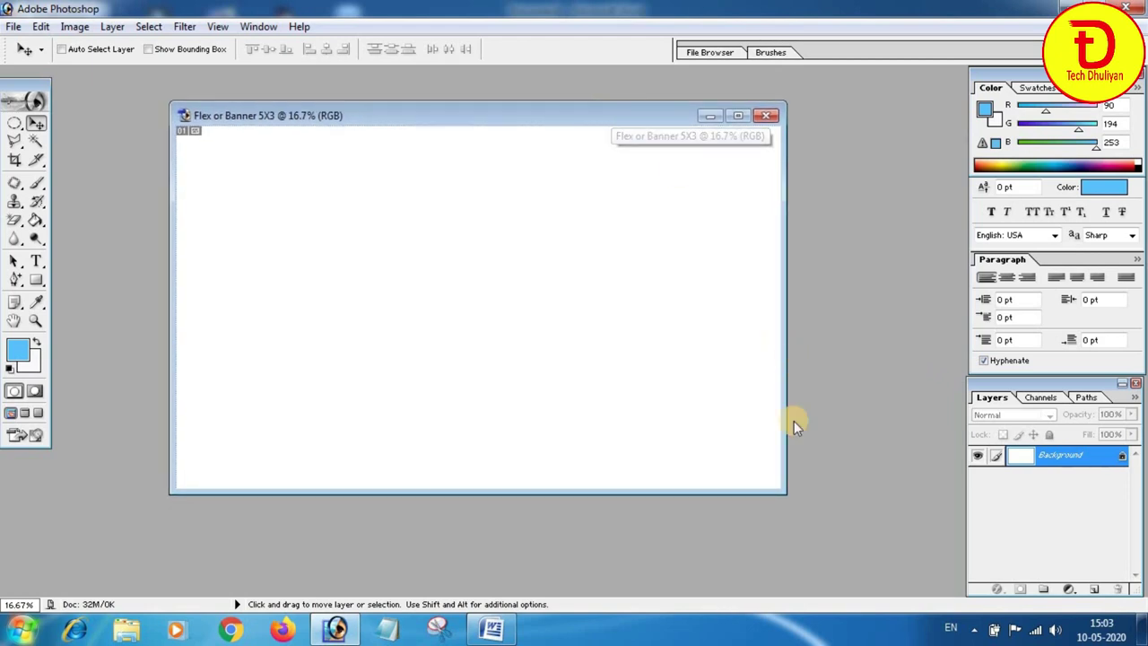
left_click_drag(784, 496, 902, 572)
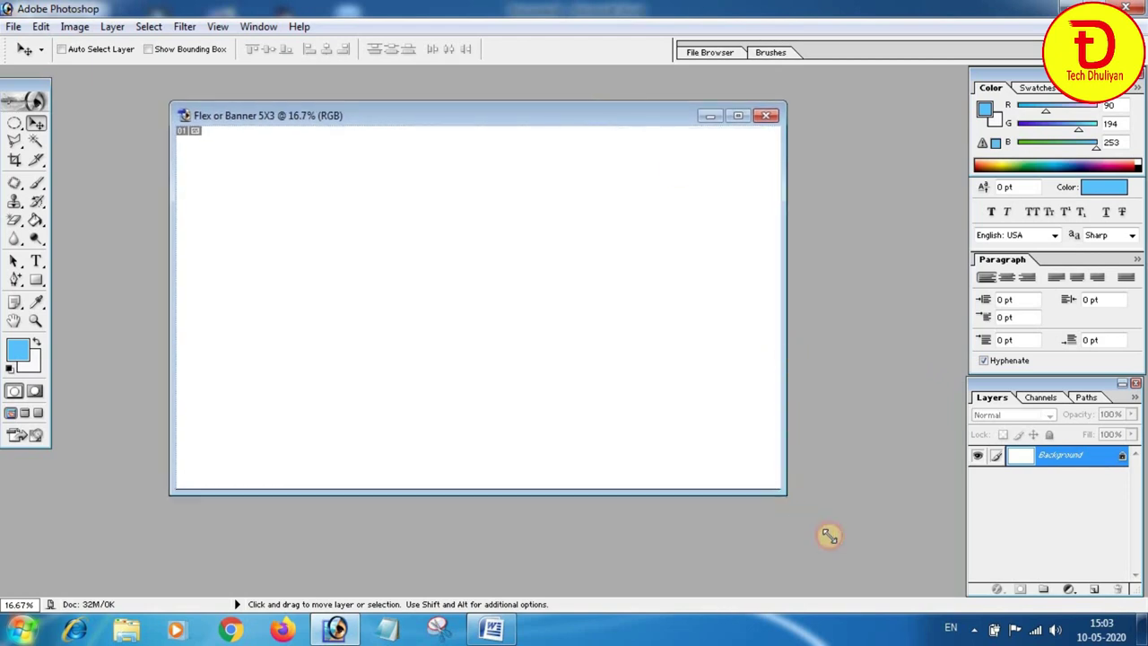
left_click_drag(640, 112, 549, 87)
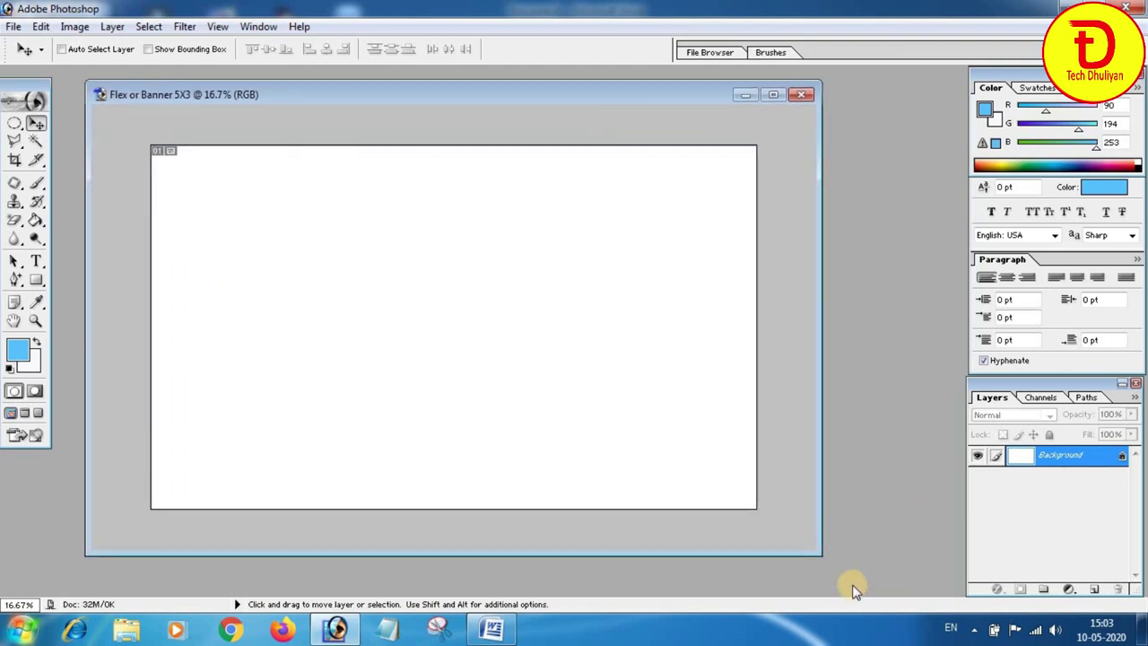
left_click_drag(819, 557, 924, 589)
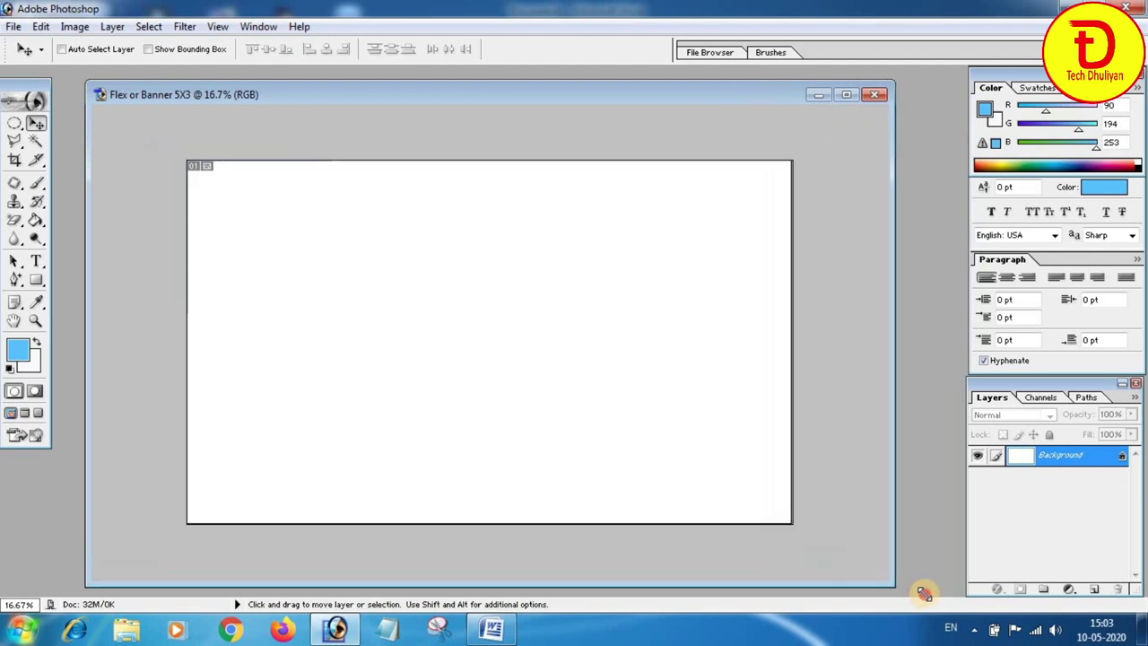
key("ctrl+plus")
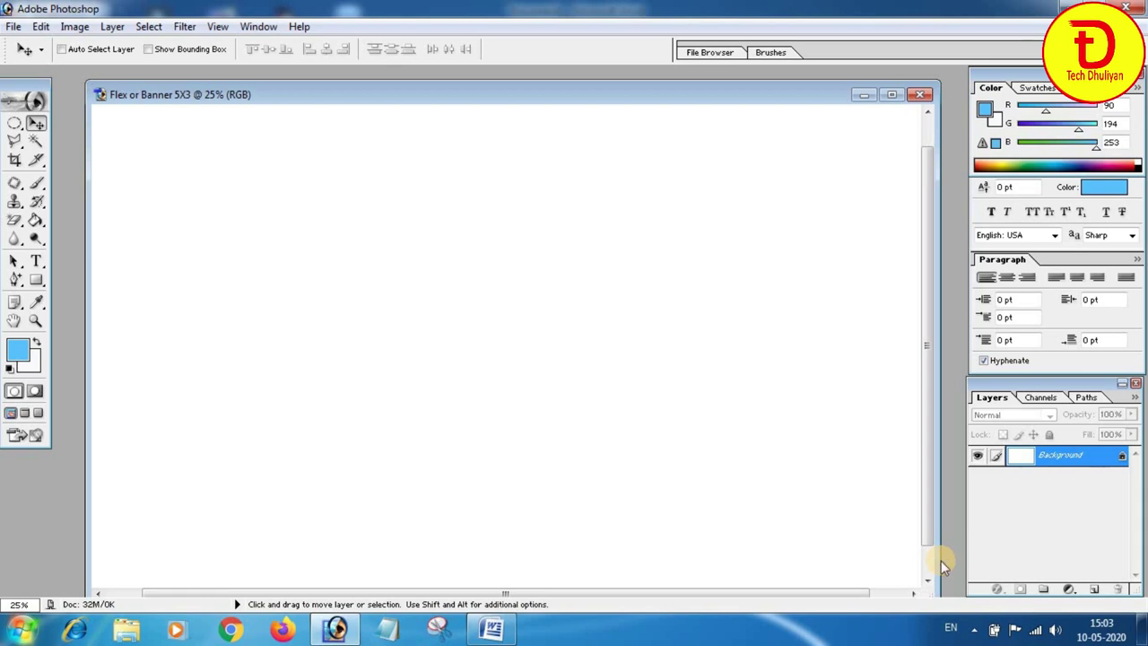
key("ctrl+minus")
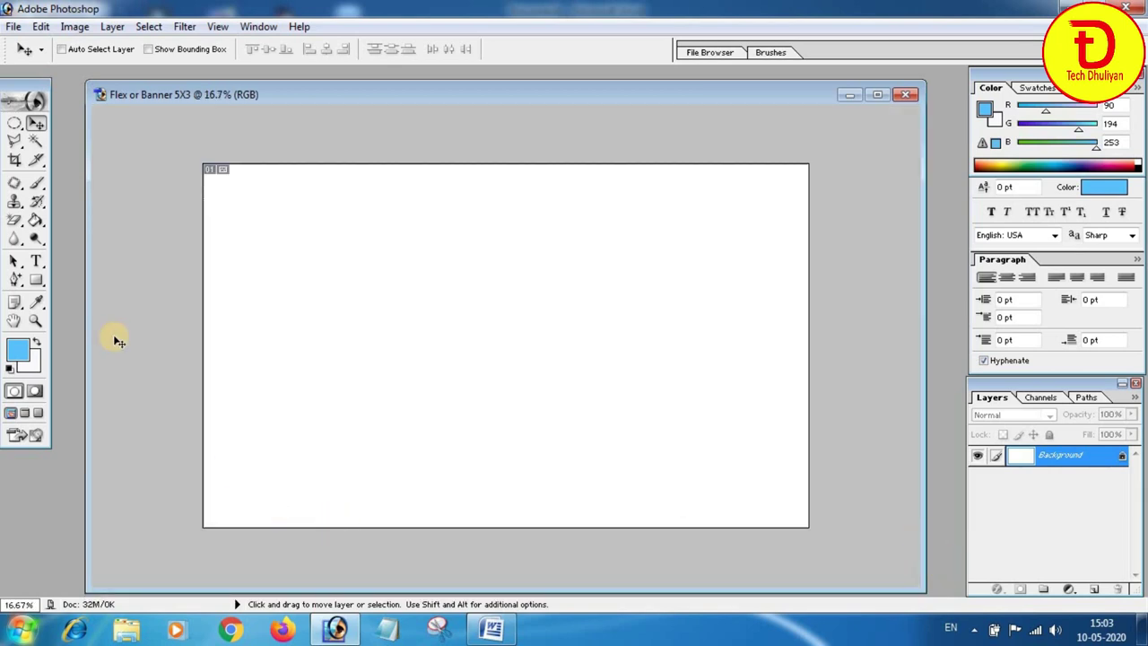
left_click(36, 321)
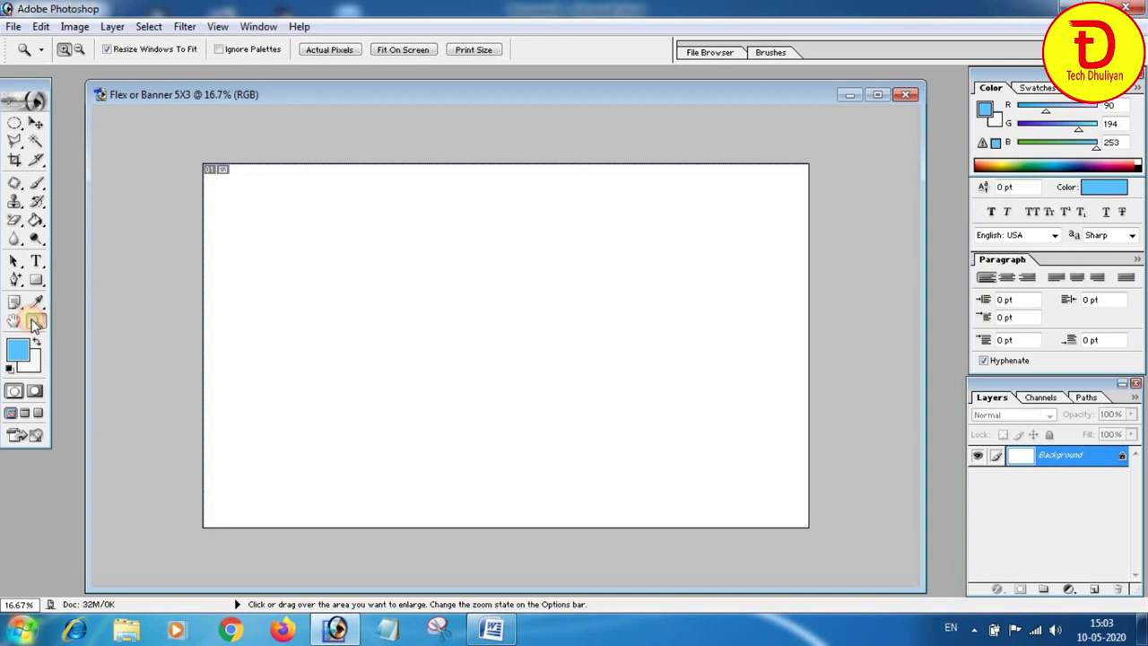
left_click(424, 379)
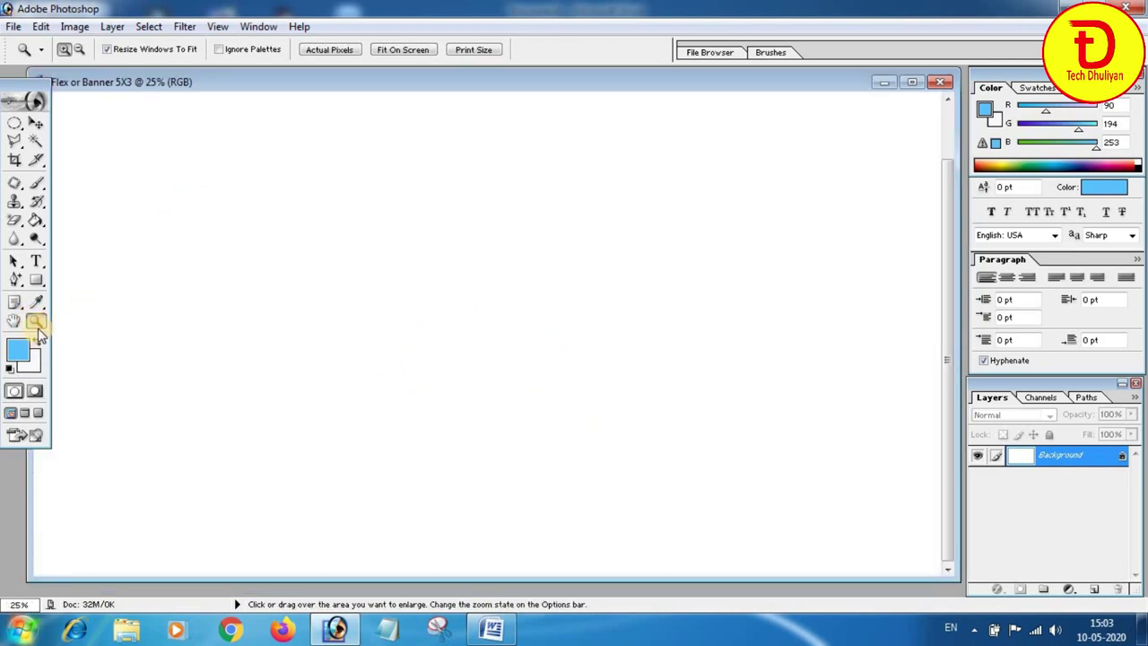
left_click(79, 49)
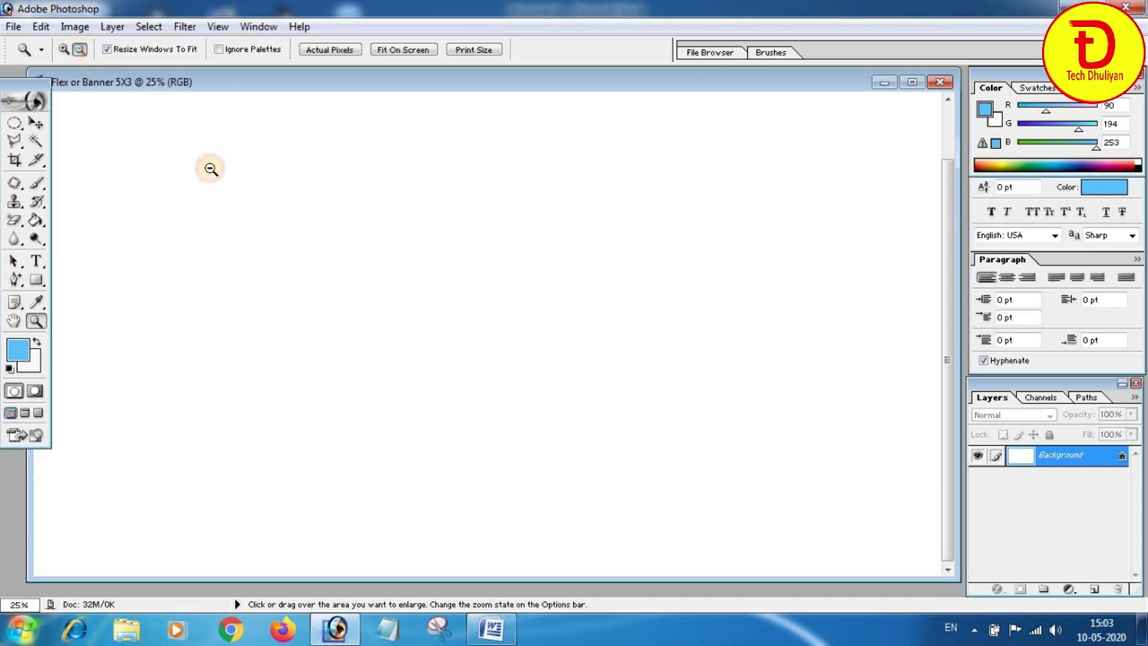
left_click(370, 351)
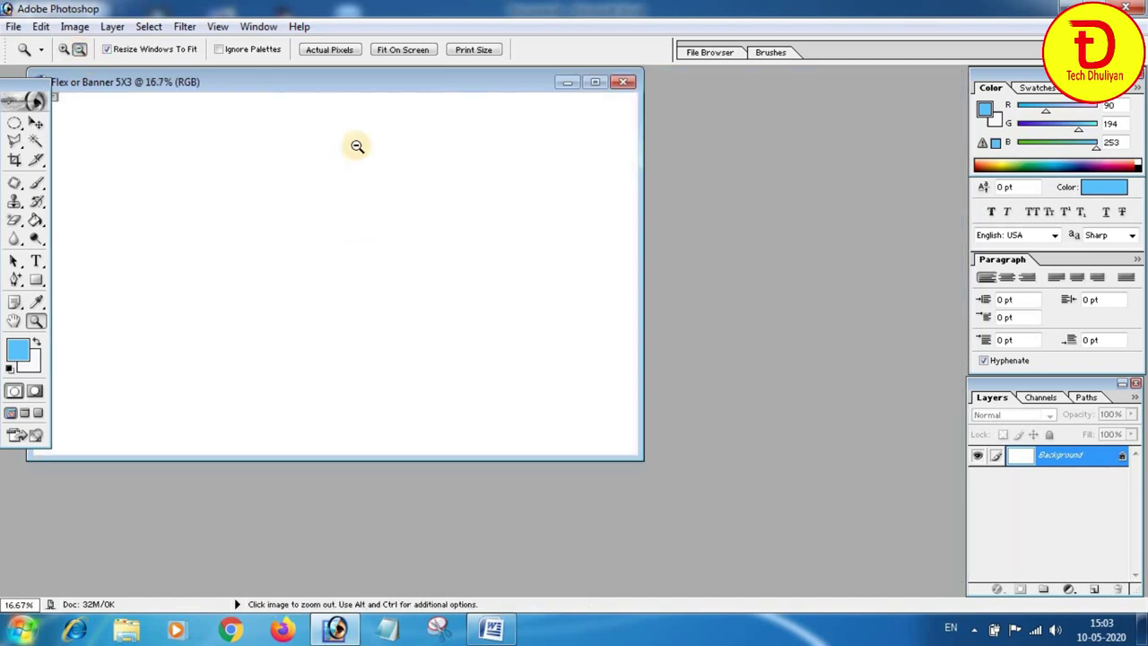
mouse_move(345, 80)
left_mouse_down()
mouse_move(489, 103)
mouse_move(473, 84)
left_mouse_up()
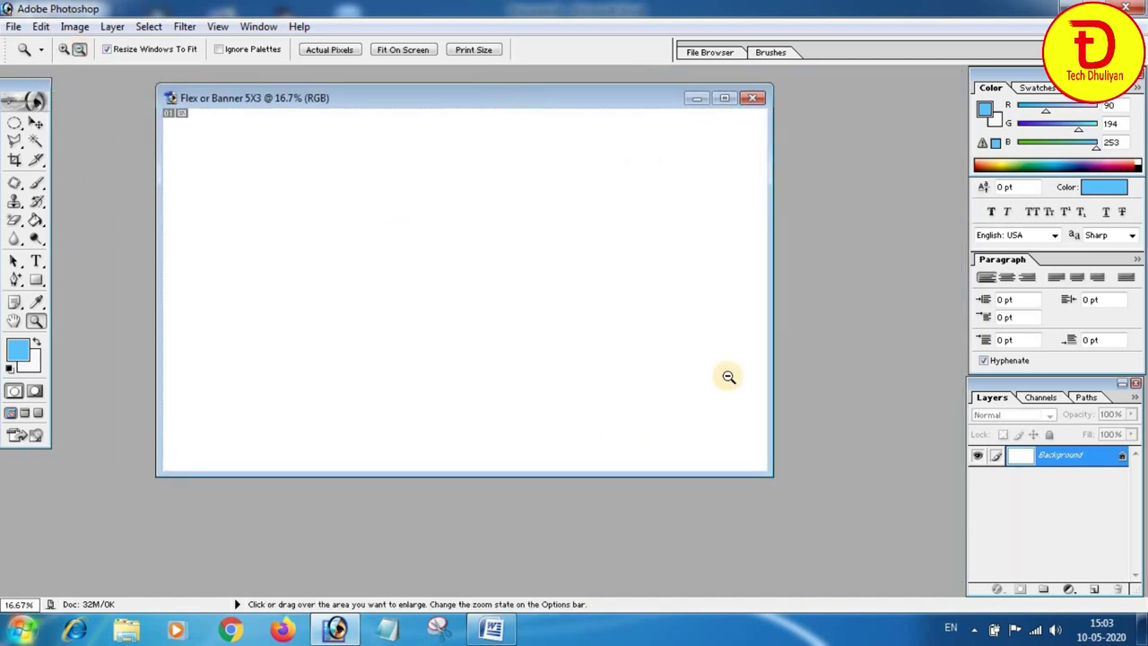
left_click_drag(770, 473, 794, 506)
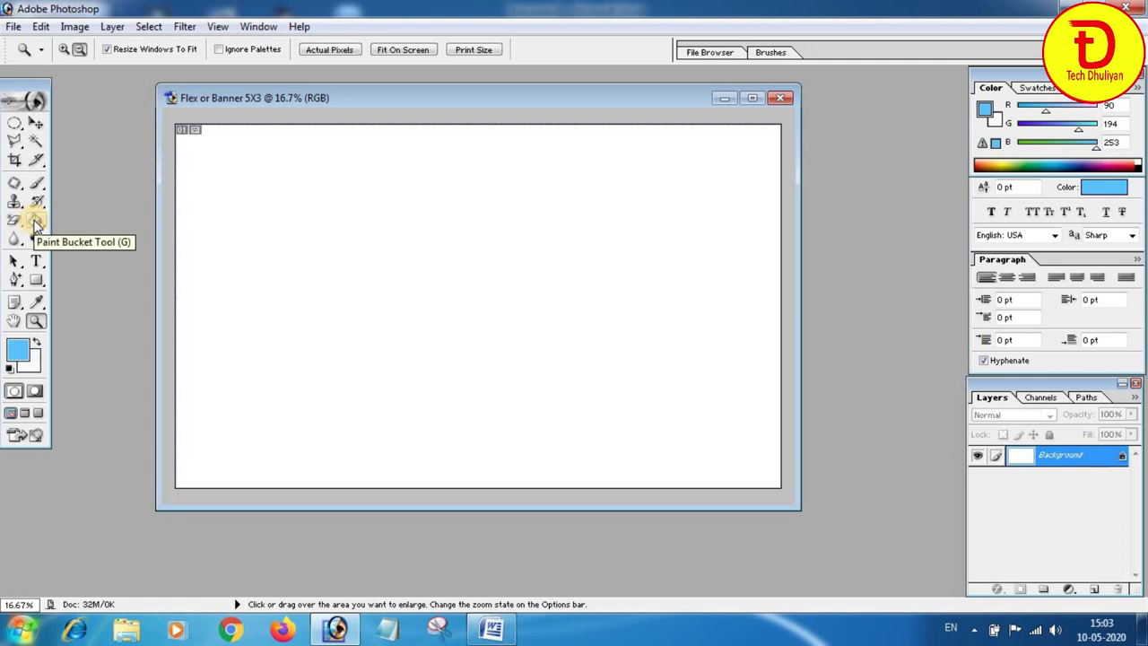
Step: Bucket-fill the whole canvas with light blue (R 90, G 194, B 253)
left_click(36, 224)
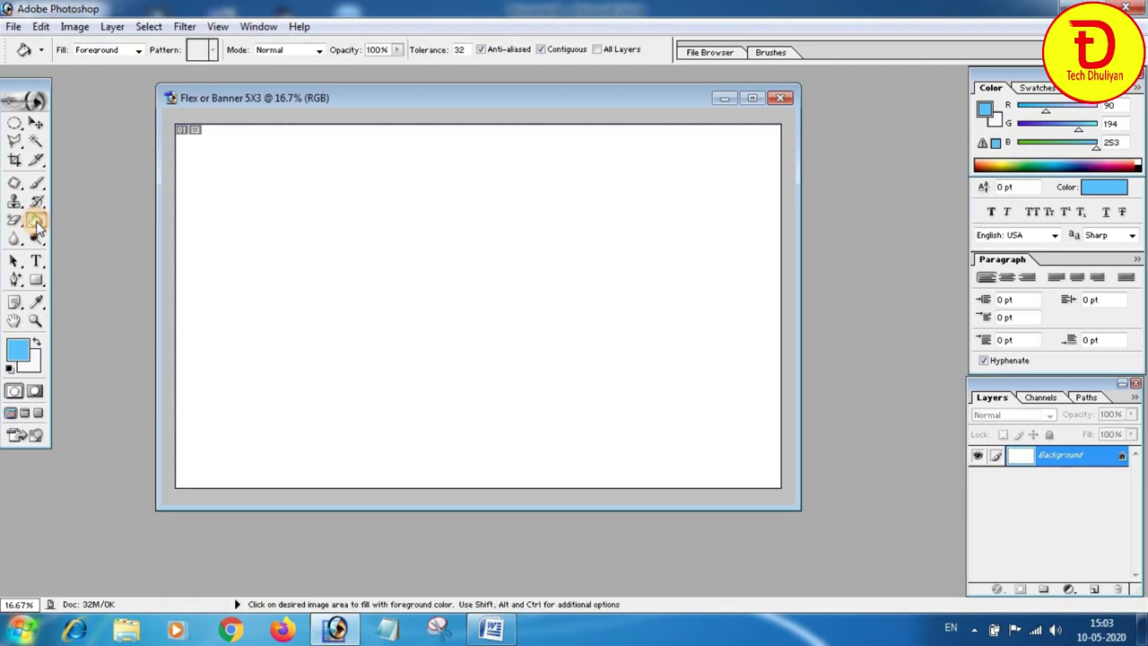
left_click(19, 351)
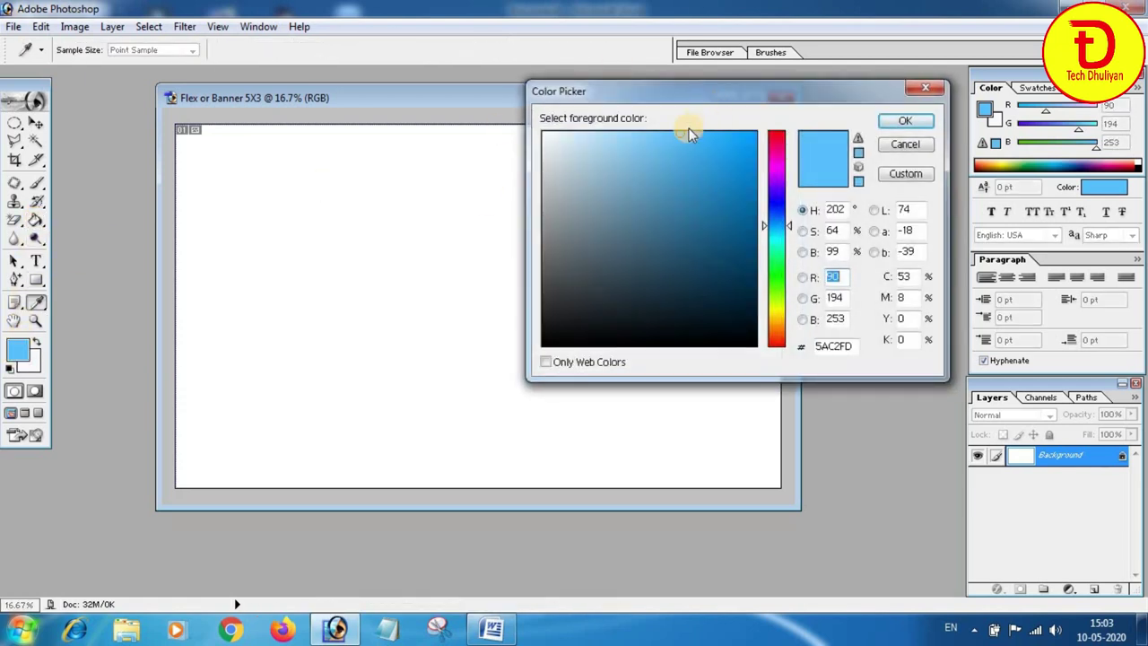
left_click(899, 122)
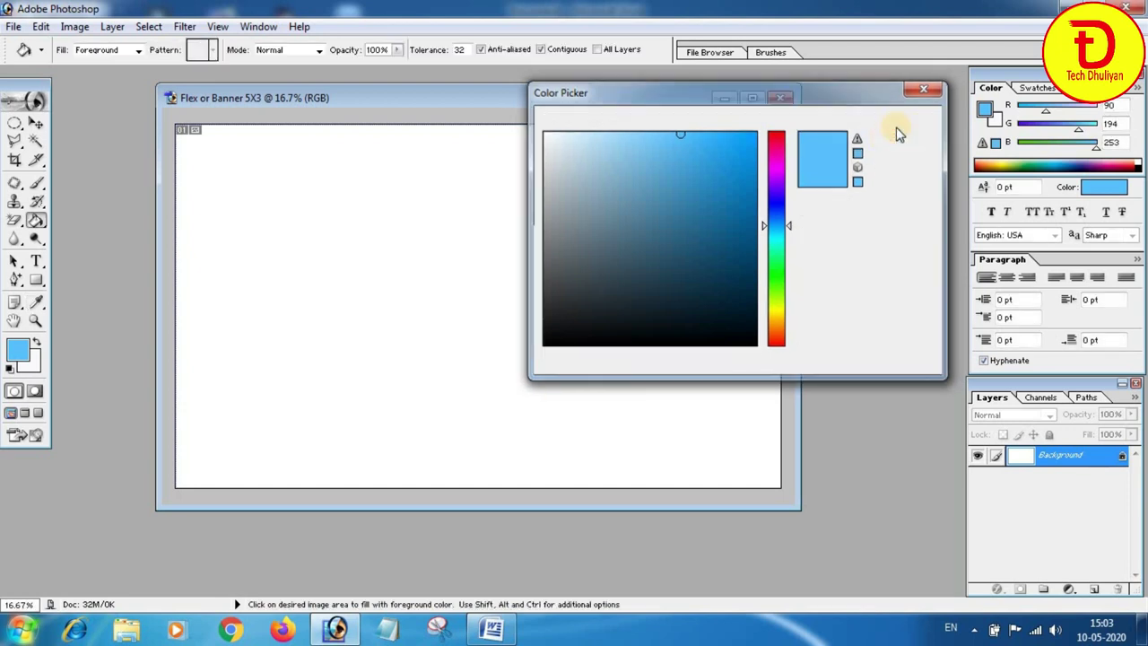
left_click(484, 280)
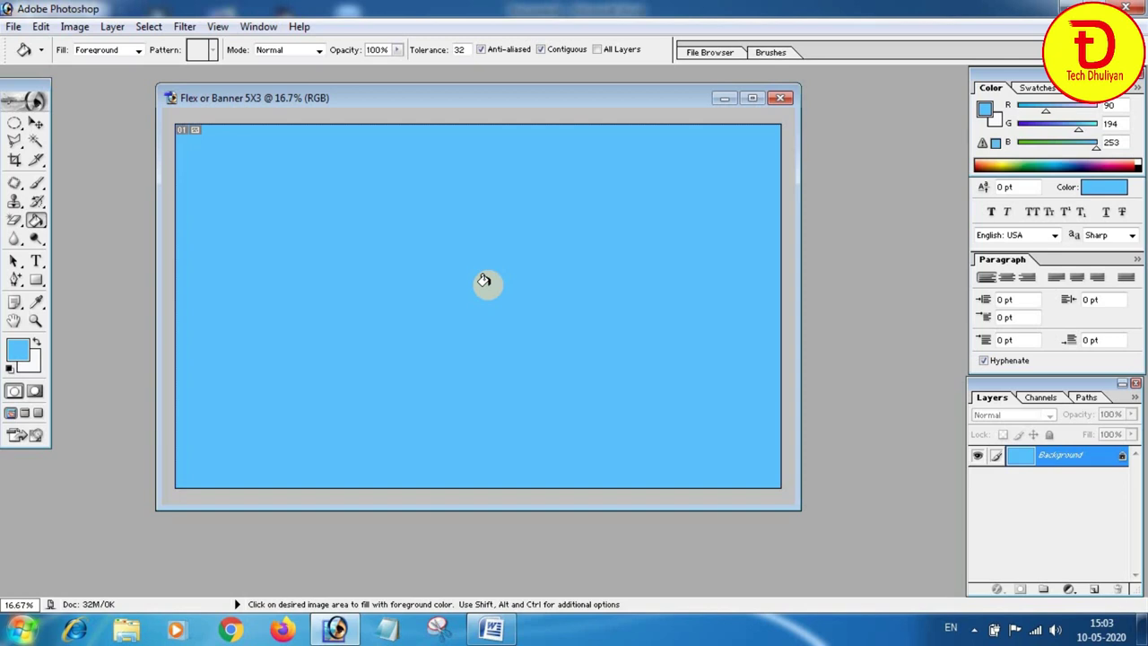
left_click(35, 123)
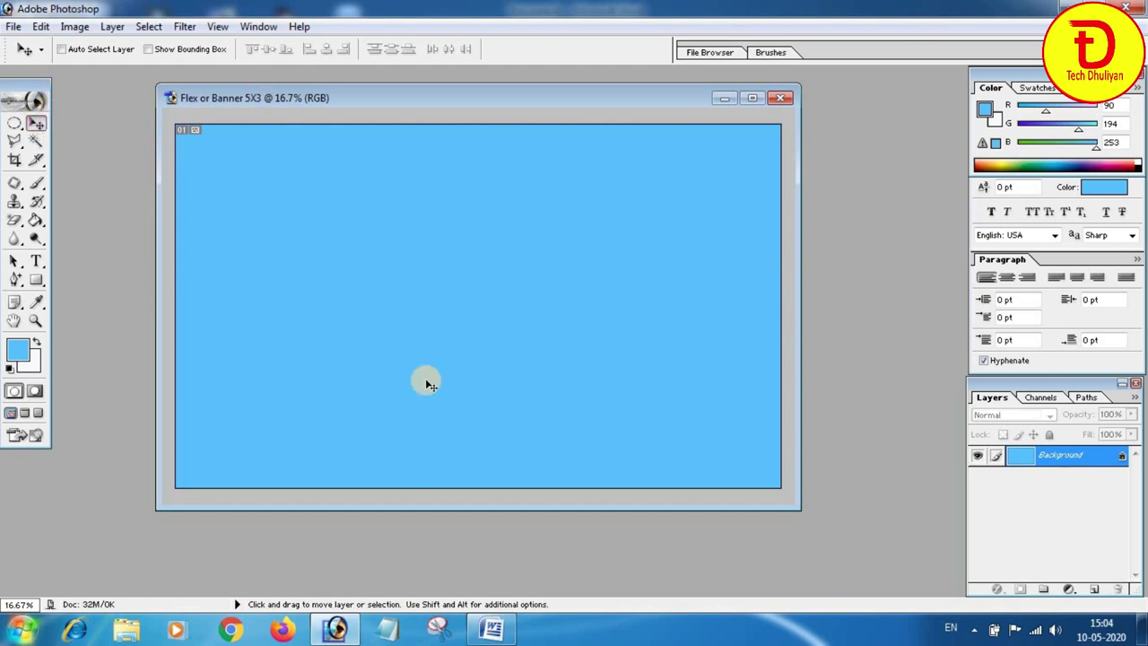
Step: Open 60000963-stock-vector-vector-swirl-ornate-motifs-.jpg from the Corner Border folder
double_click(881, 412)
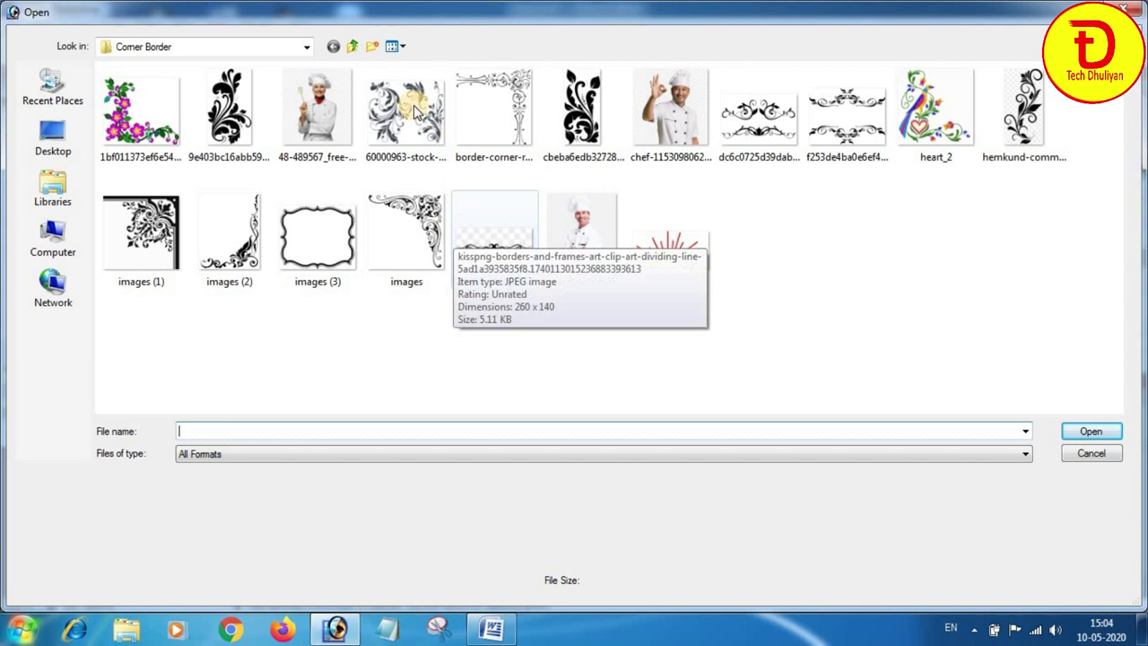
left_click(404, 130)
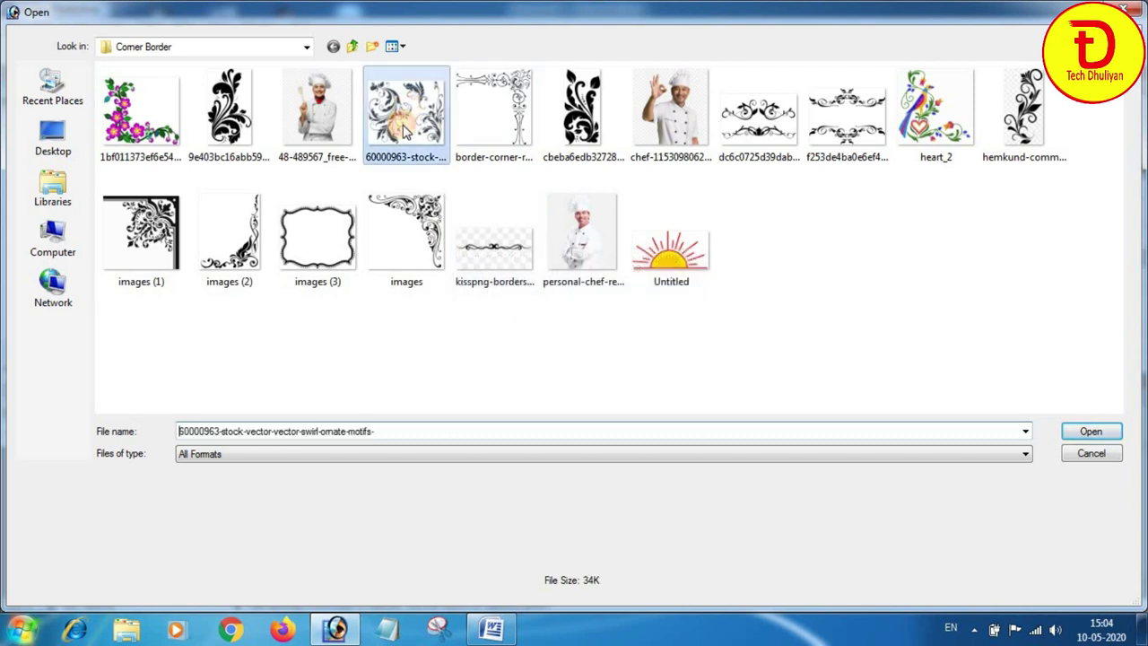
left_click(1091, 433)
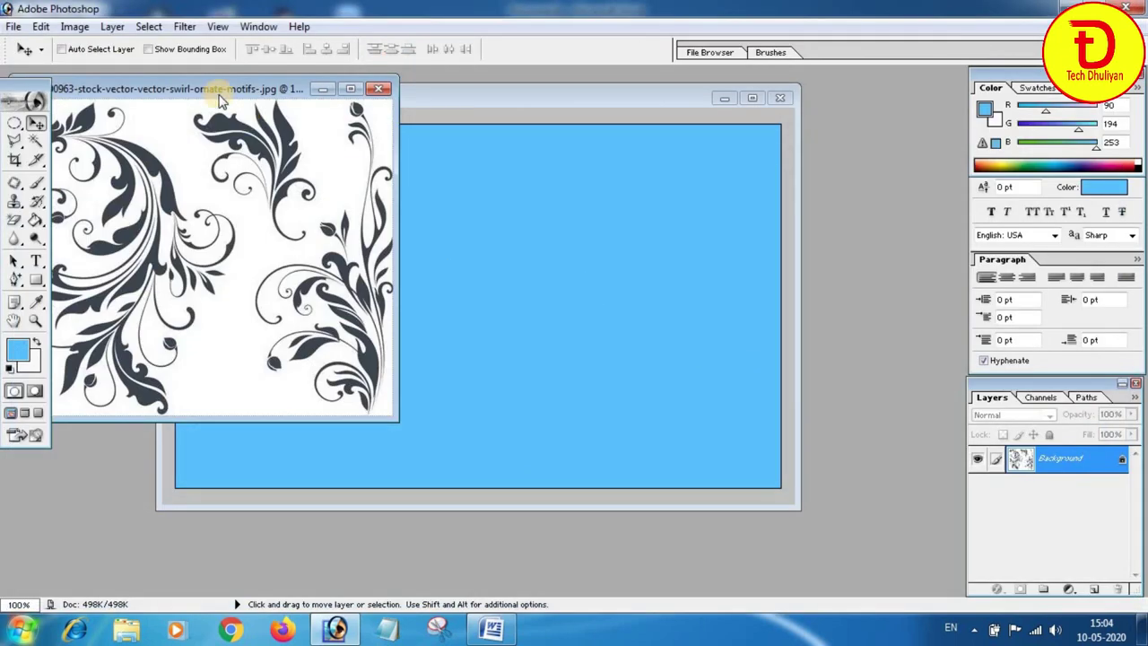
left_click(377, 128)
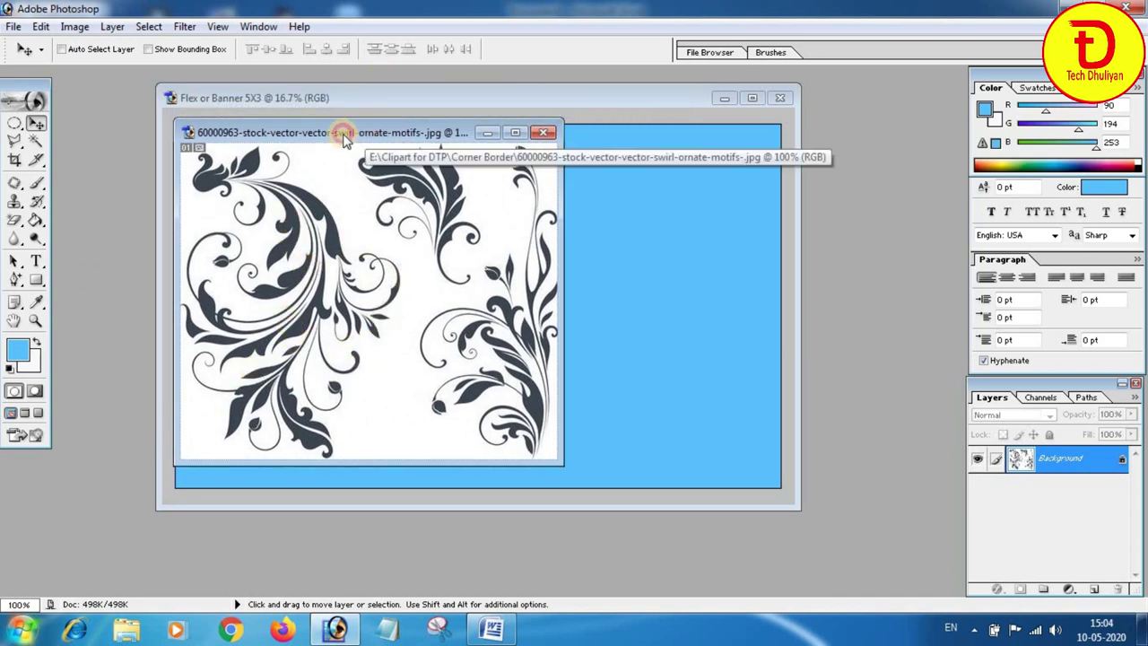
Step: Drag the swirl onto the banner as Layer 1, scale it to cover the canvas, close the source
left_click_drag(366, 131, 282, 125)
mouse_move(273, 296)
left_mouse_down()
mouse_move(558, 278)
mouse_move(350, 232)
left_mouse_up()
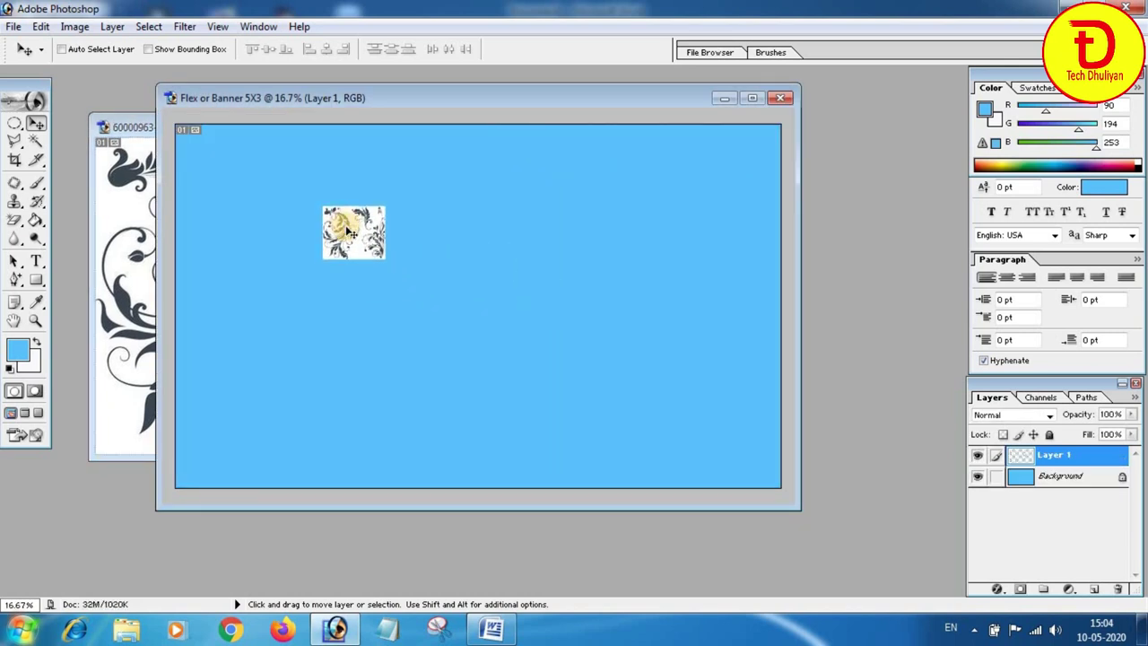
key("ctrl+t")
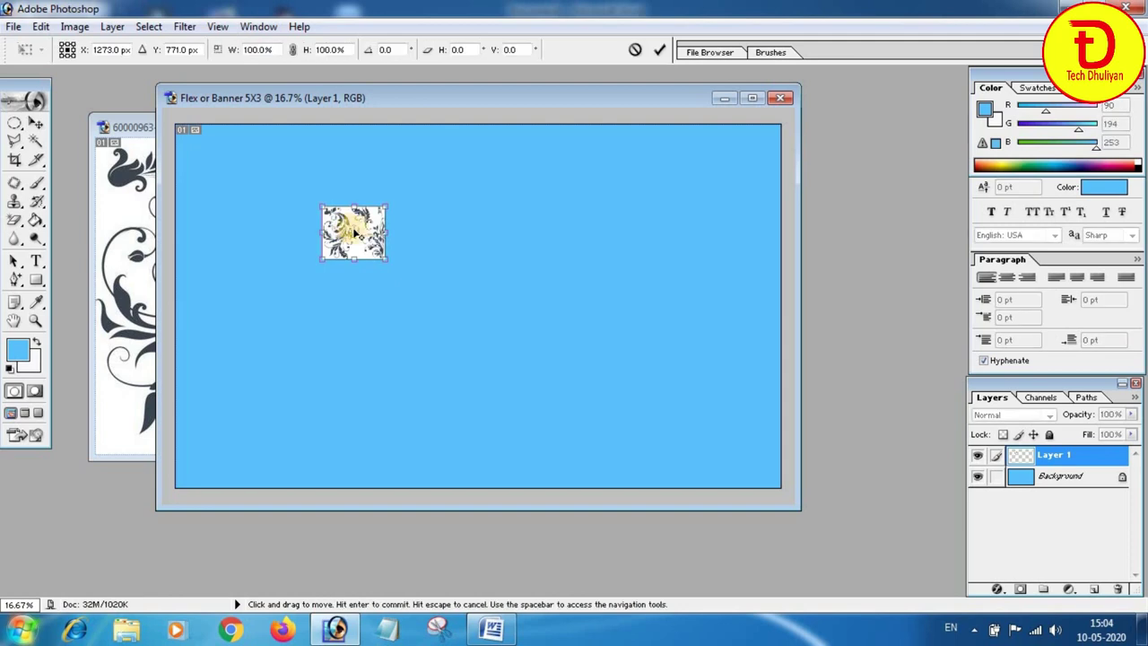
left_click_drag(383, 260, 713, 461)
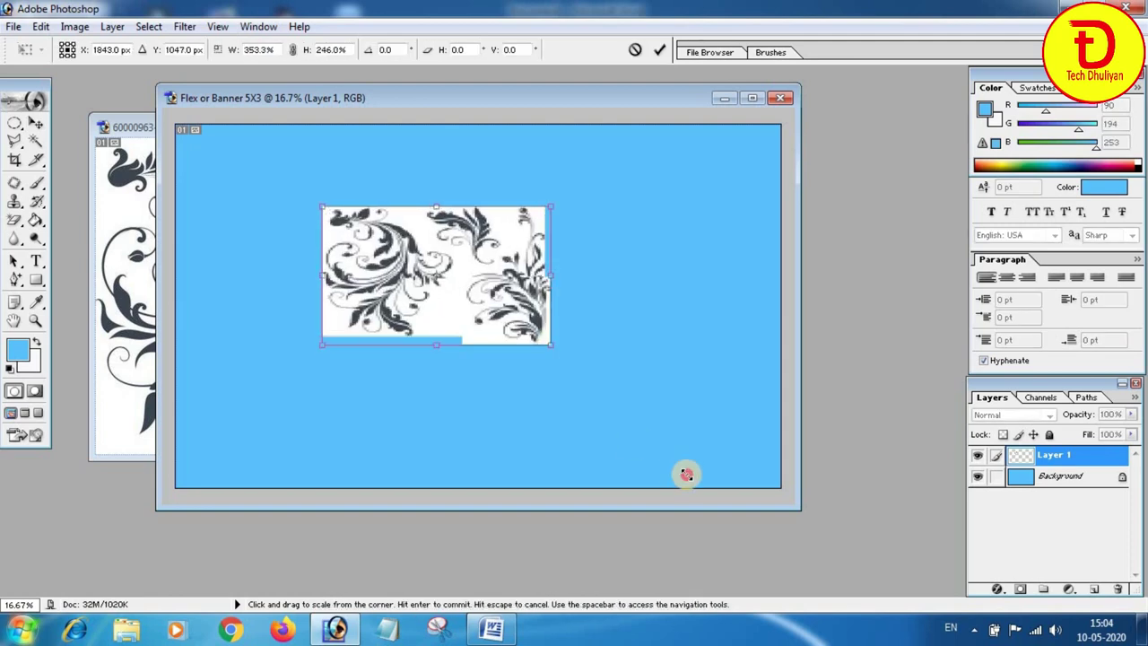
left_click_drag(608, 382, 466, 302)
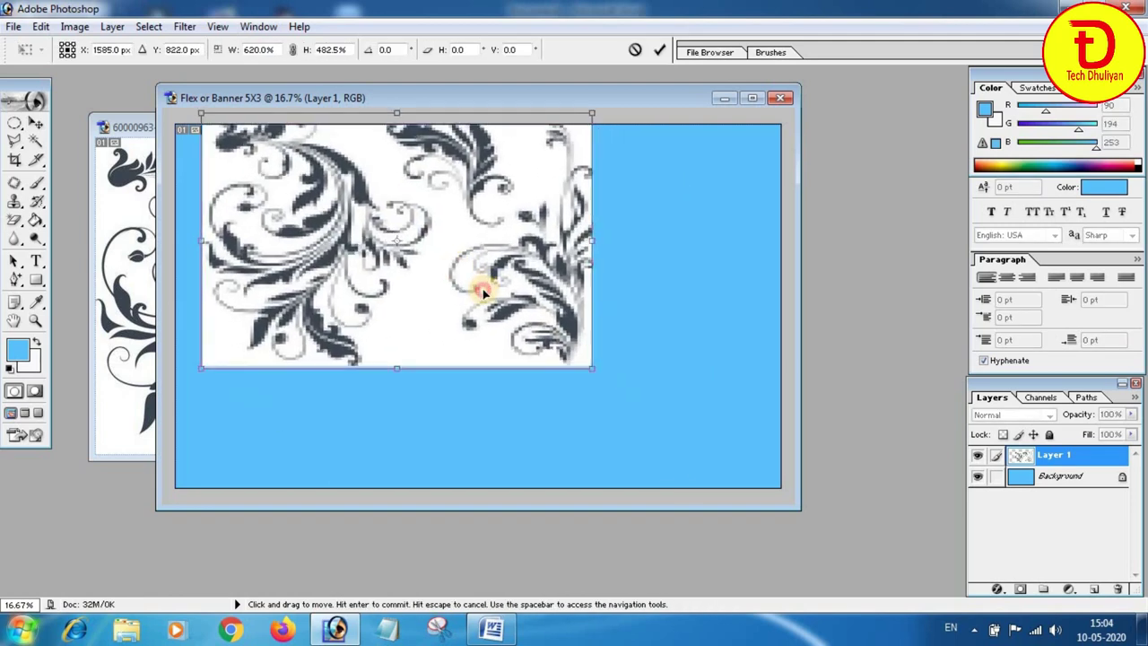
left_click_drag(569, 382, 776, 484)
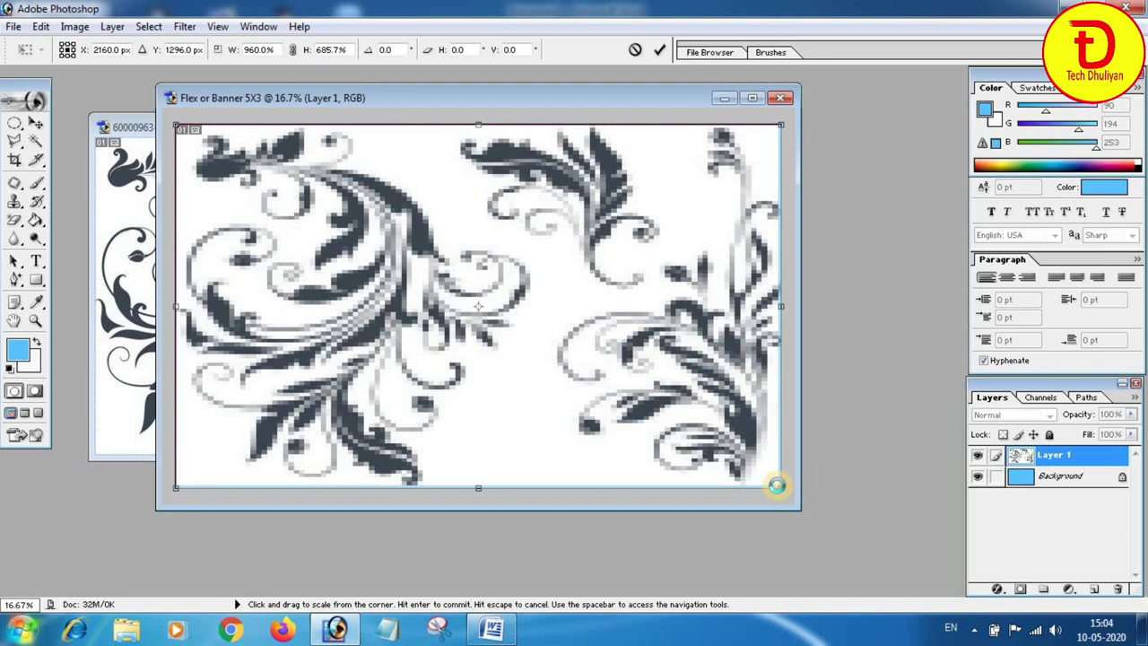
key("Return")
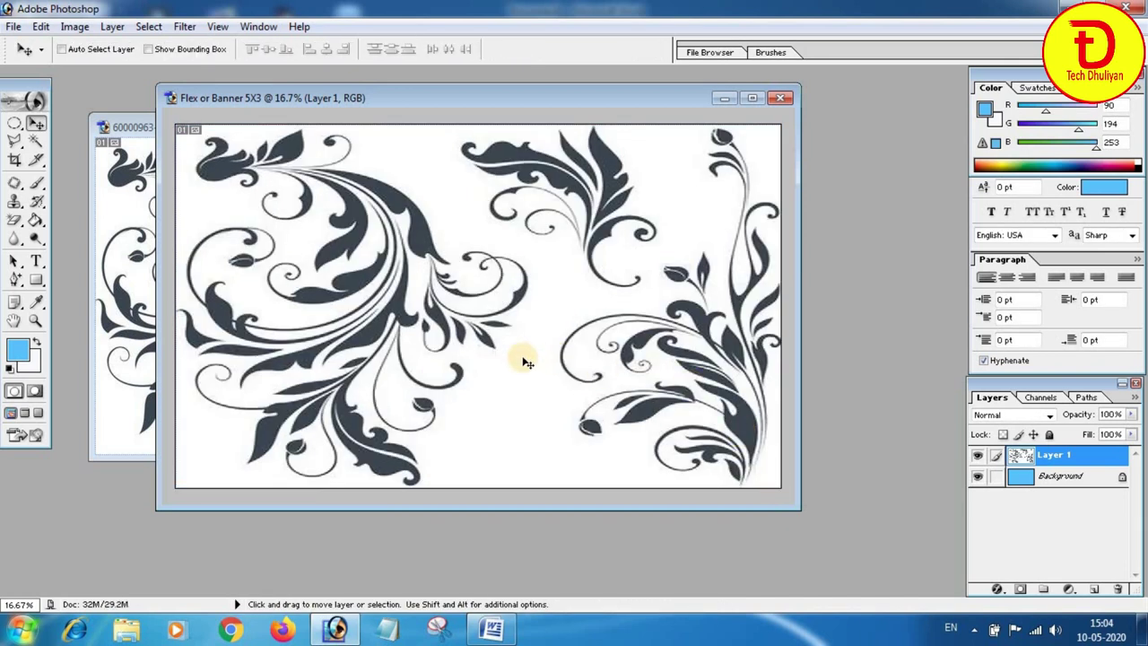
left_click(142, 211)
left_click(466, 128)
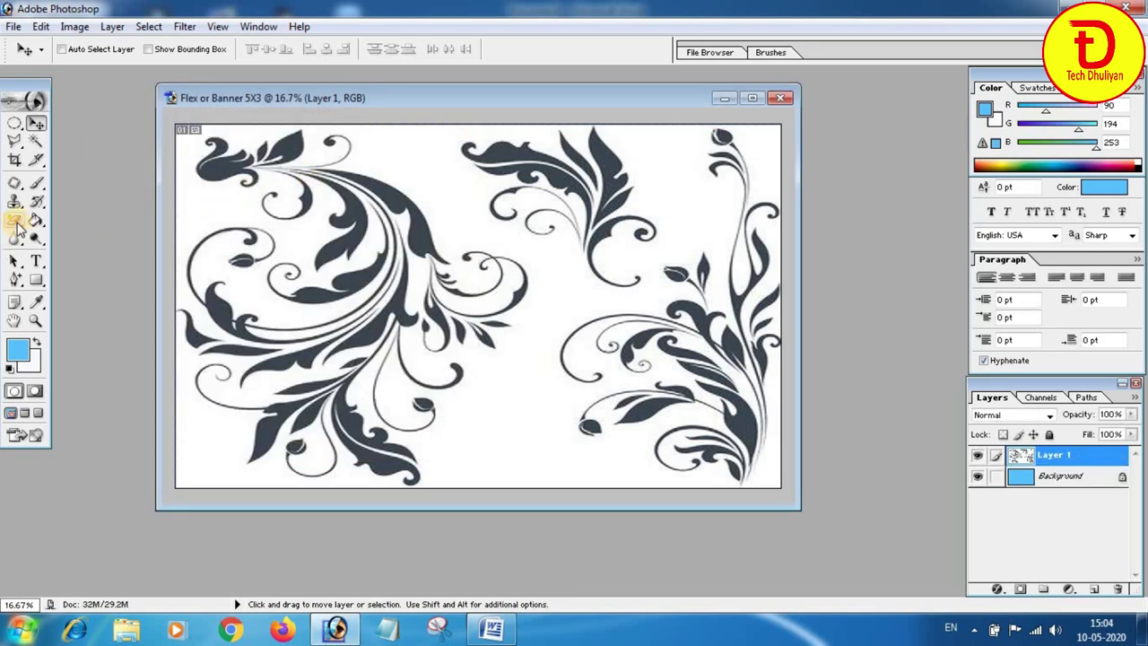
Step: Select the Magic Eraser Tool from the eraser flyout
left_click(18, 224)
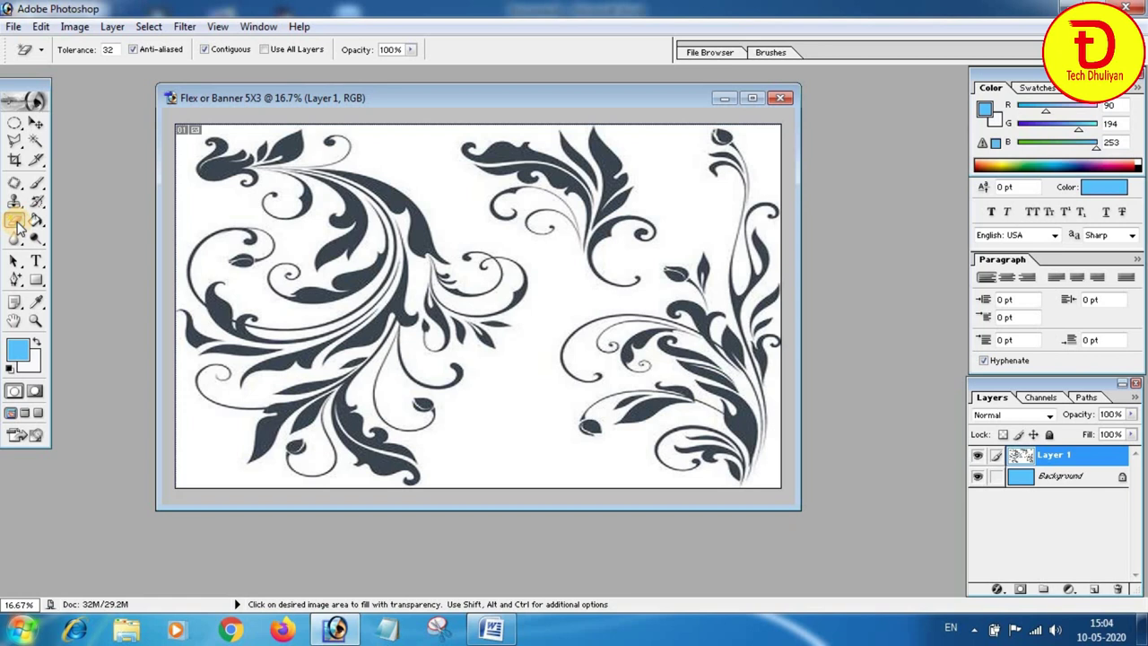
right_click(17, 224)
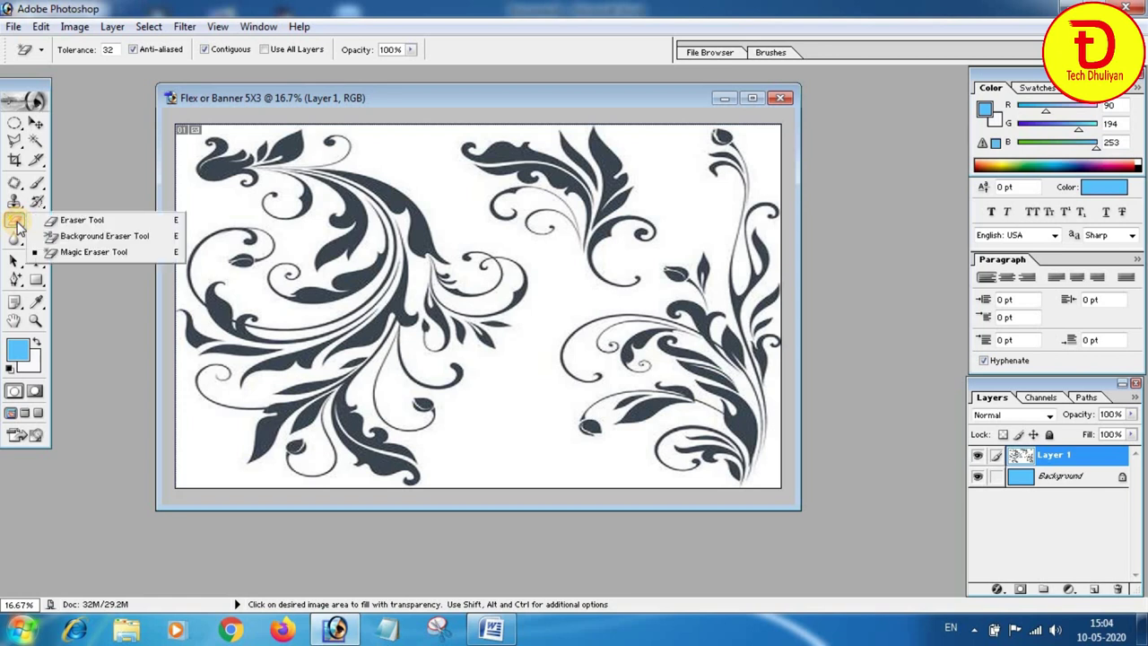
left_click(65, 221)
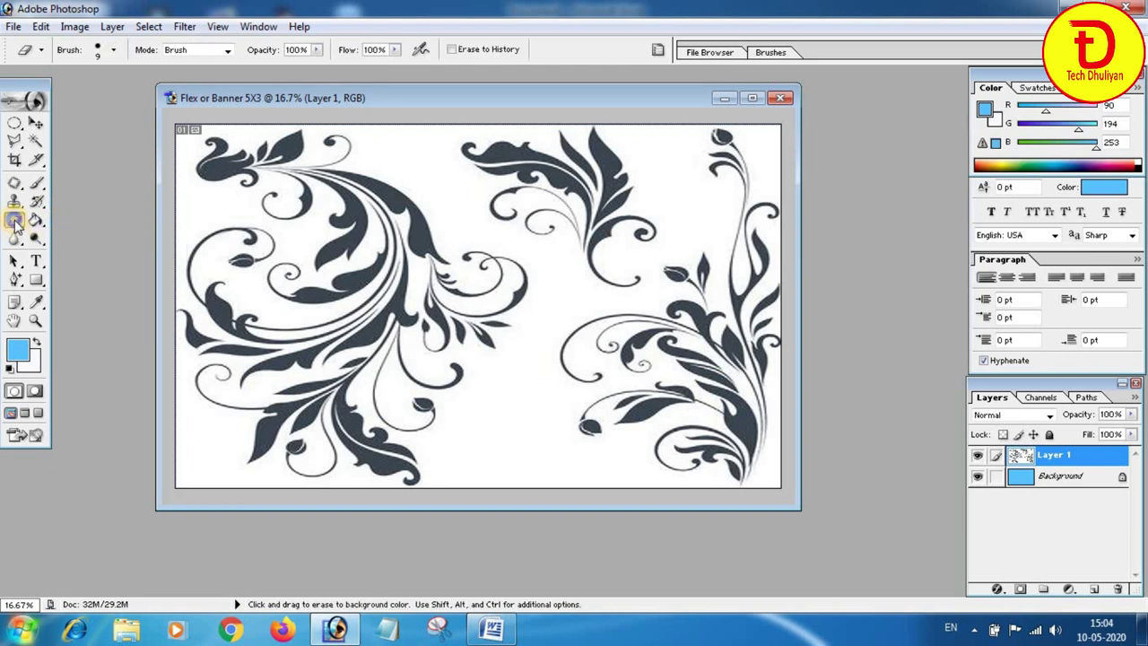
right_click(16, 224)
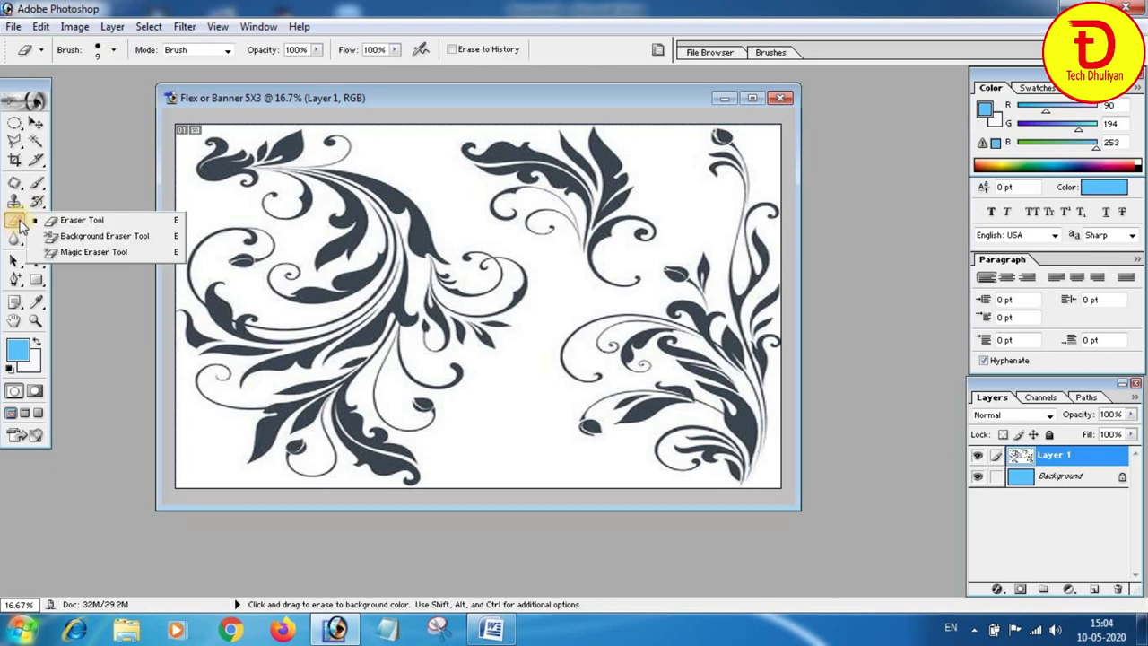
left_click(98, 253)
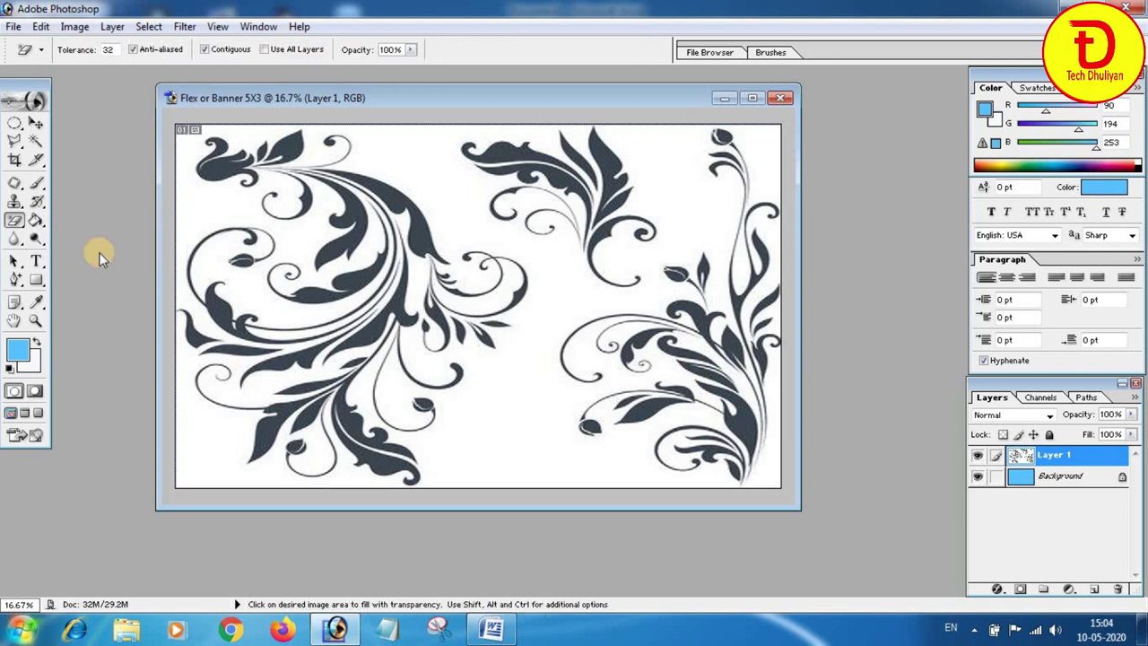
Step: Erase the white background and leftover white patches around the swirls on Layer 1
left_click(442, 192)
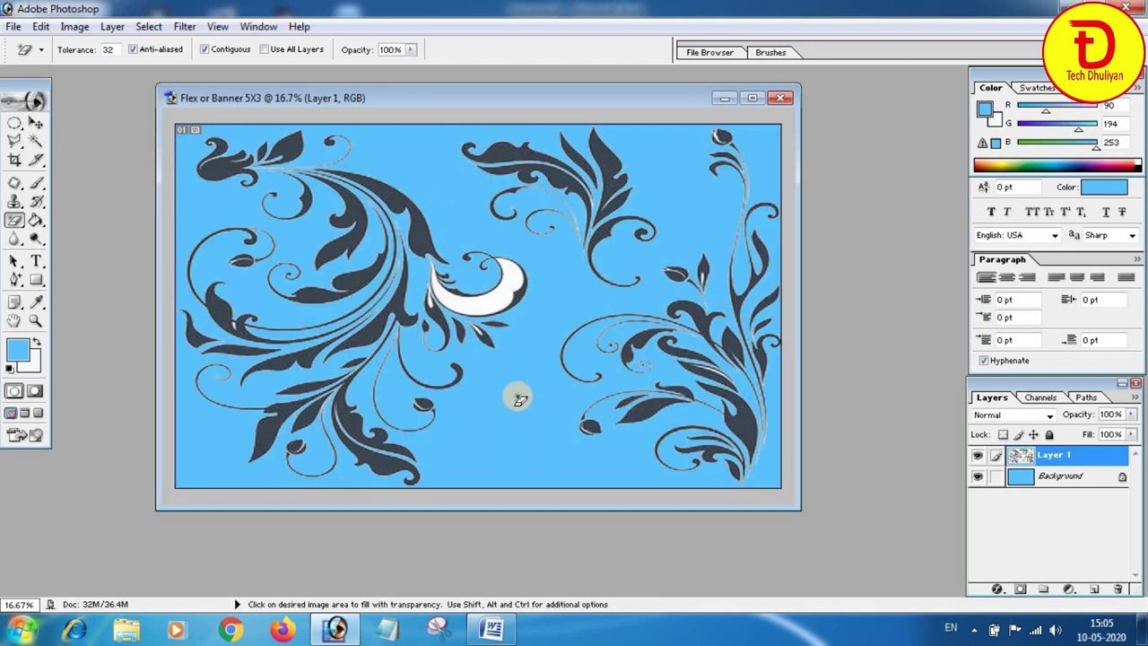
left_click(488, 306)
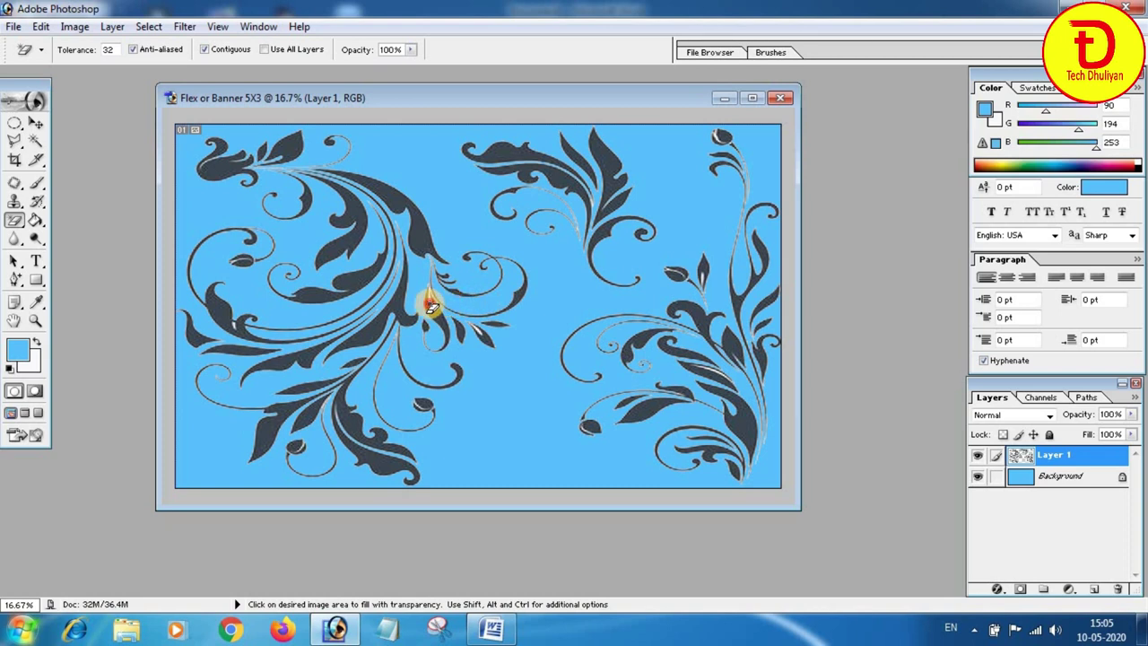
left_click(430, 306)
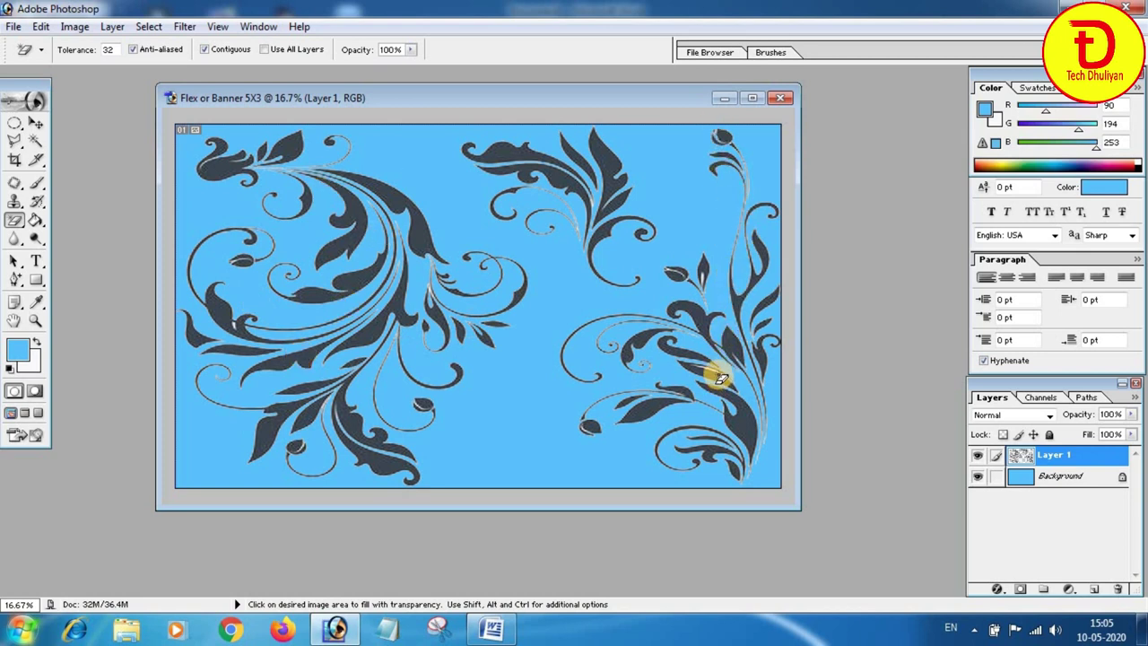
left_click(720, 377)
left_click(715, 377)
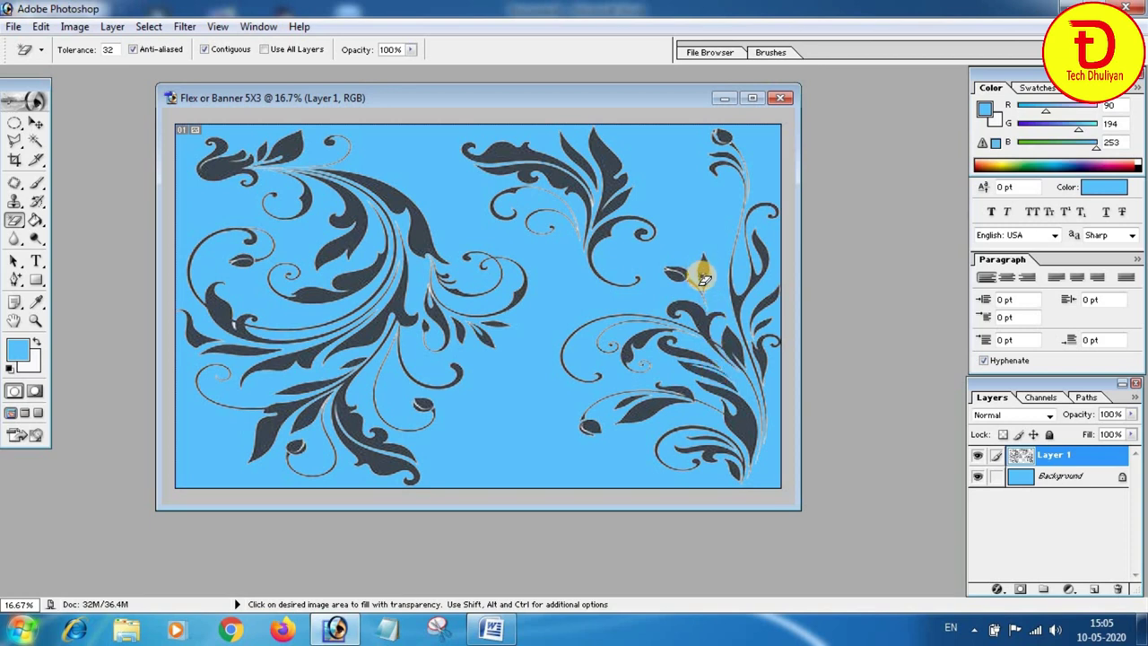
left_click(705, 280)
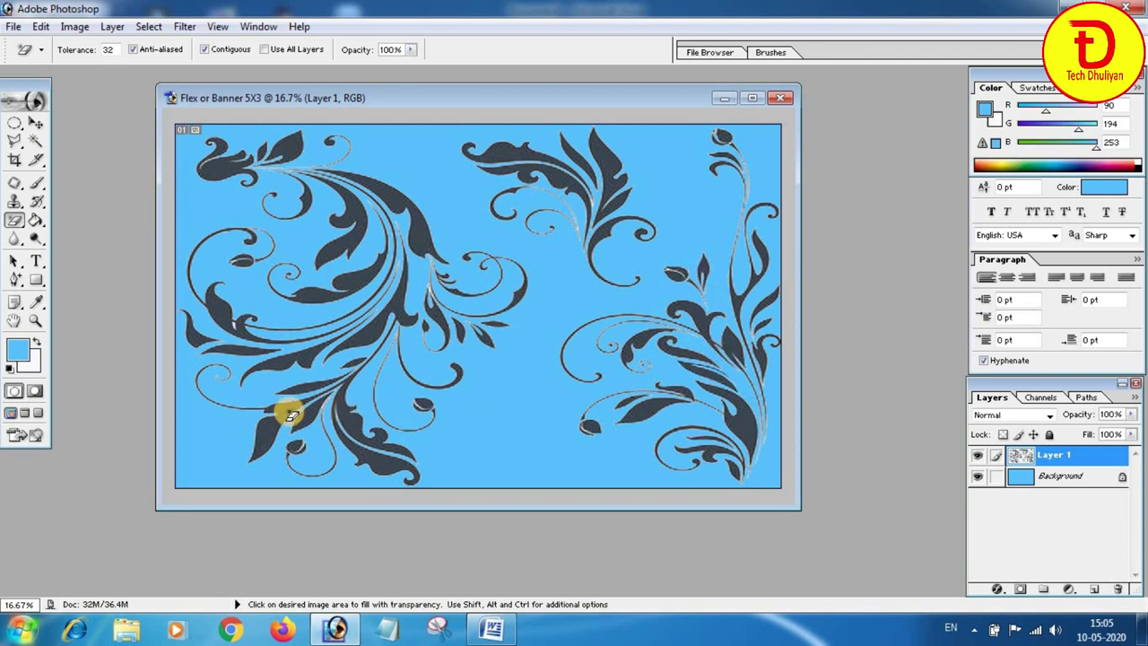
left_click(234, 329)
left_click(34, 125)
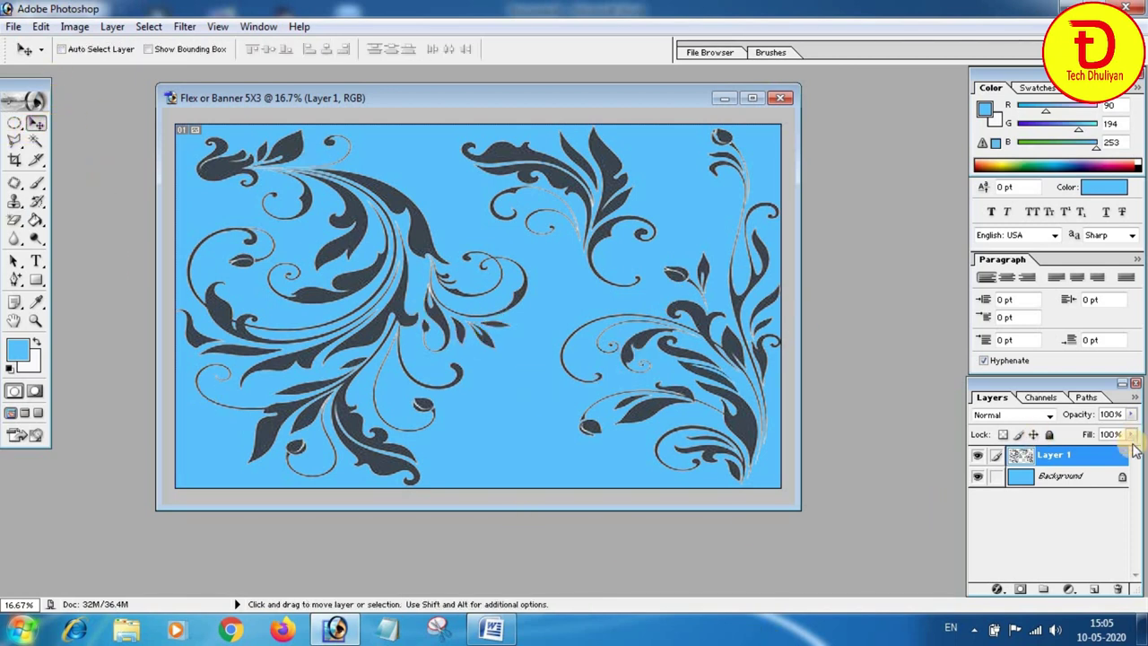
Step: Lower Layer 1's opacity to 44% using the Layers panel opacity slider
left_click(1132, 415)
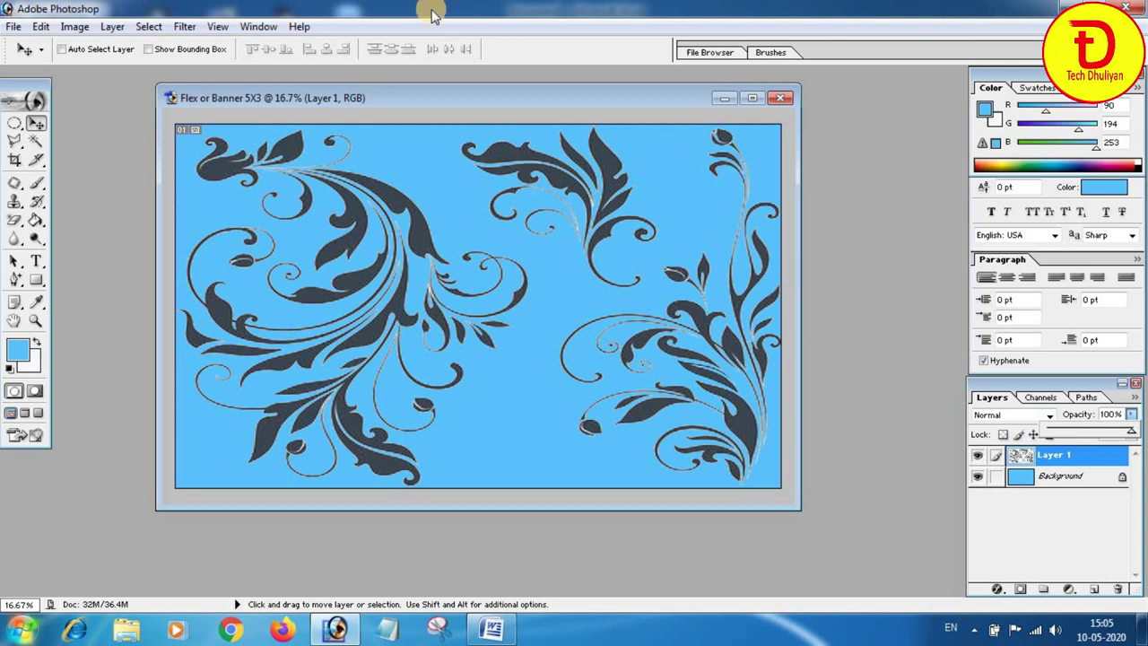
left_click(251, 27)
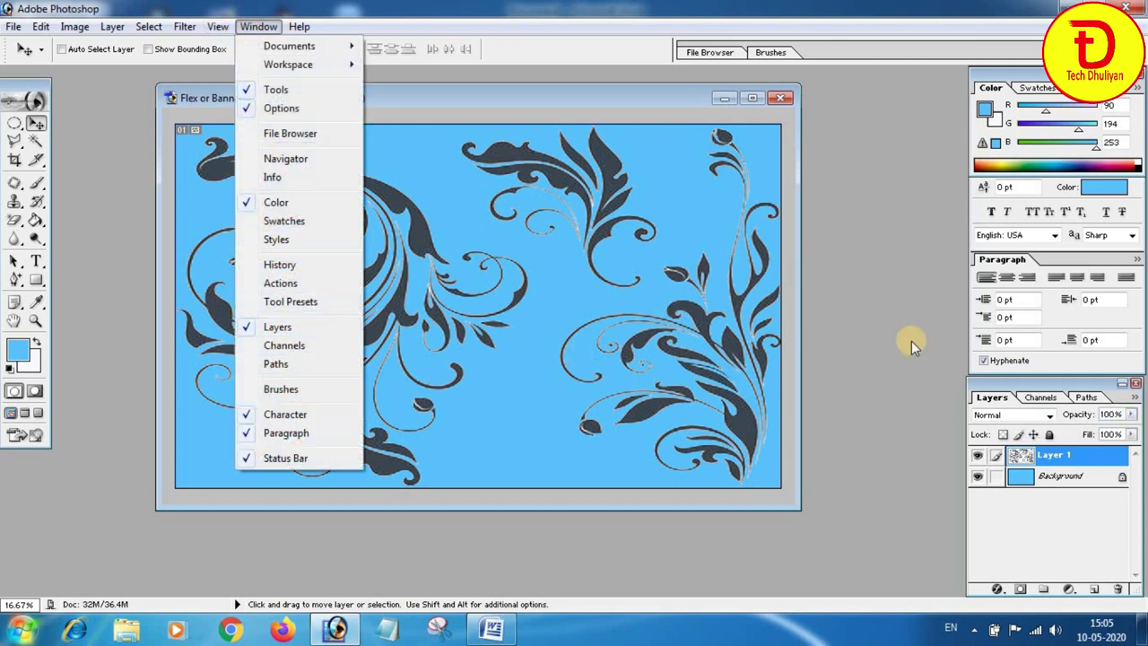
left_click(1009, 386)
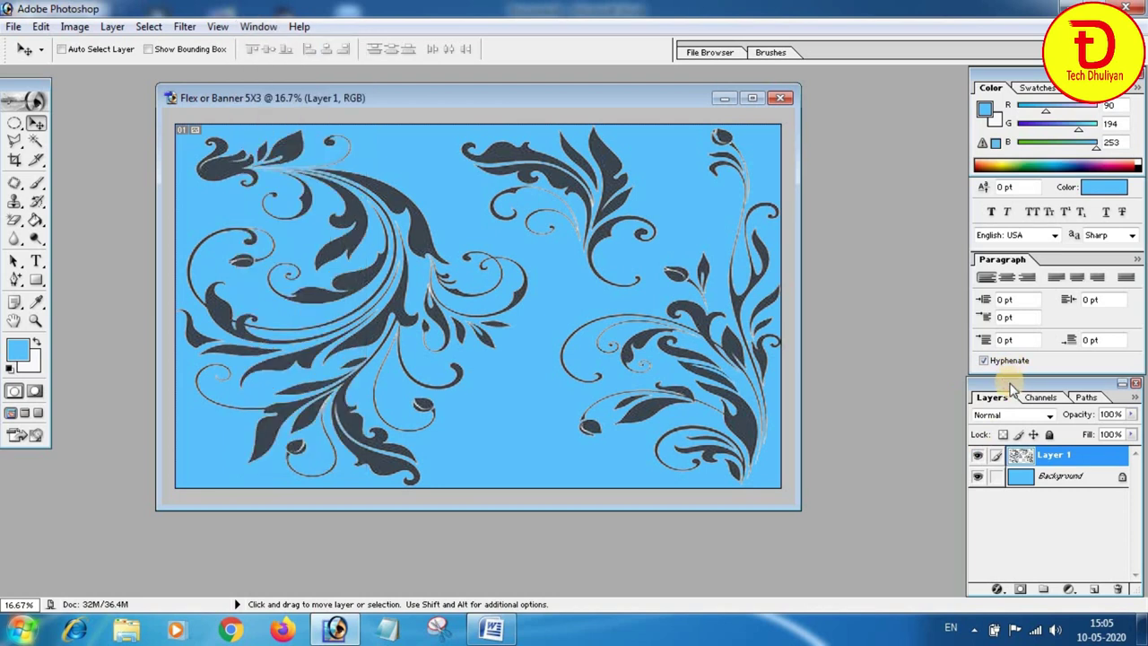
left_click(1132, 414)
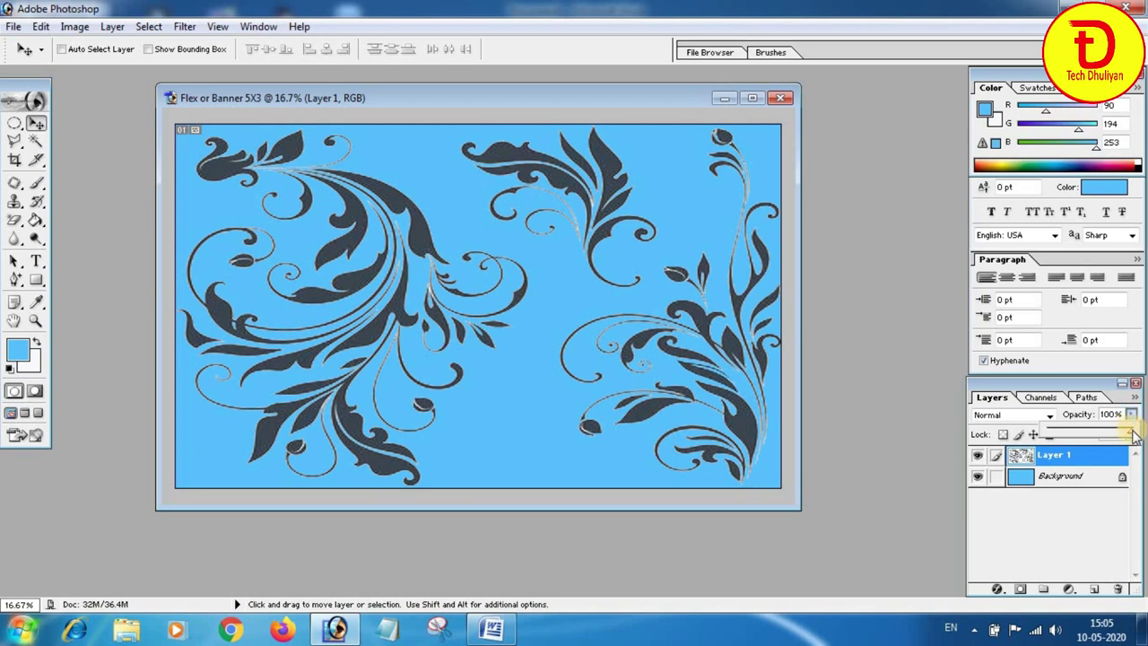
left_click_drag(1135, 437, 1077, 446)
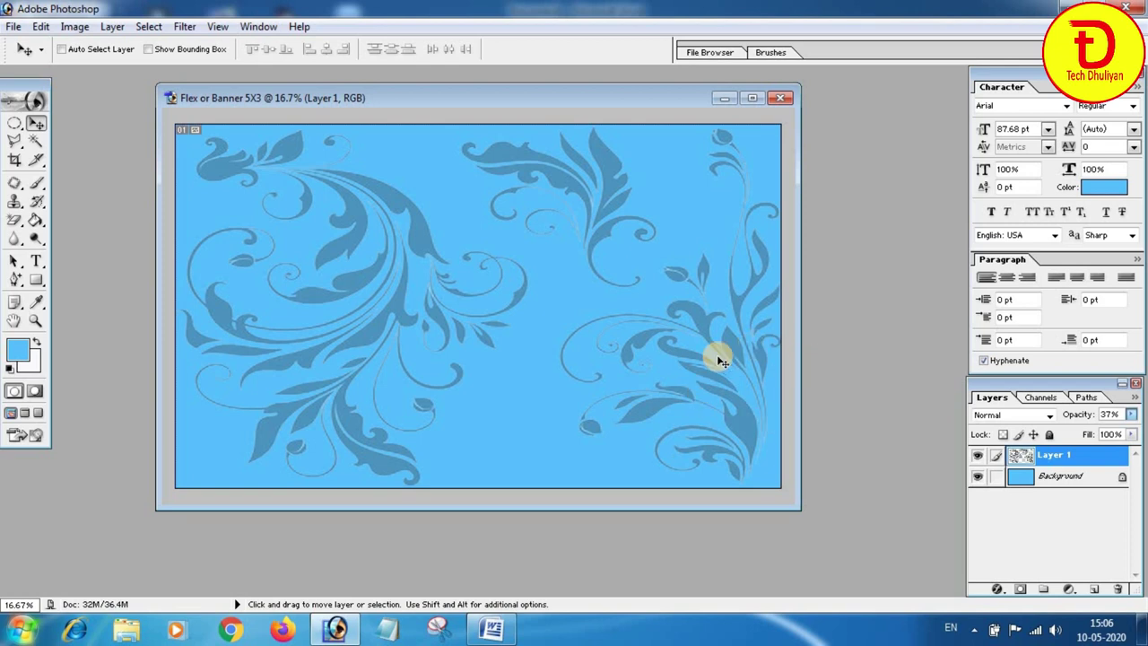
left_click(1132, 415)
left_click_drag(1086, 436, 1087, 436)
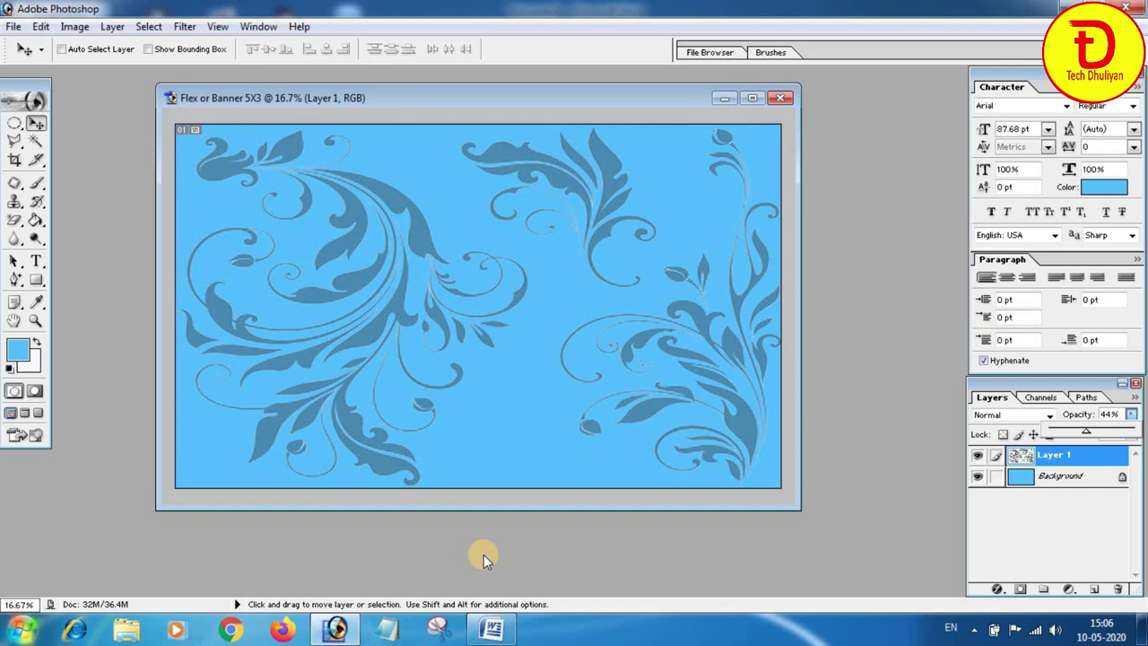
Step: Apply Color Balance levels +100, -43, -91 to the swirl layer's midtones
key("ctrl+b")
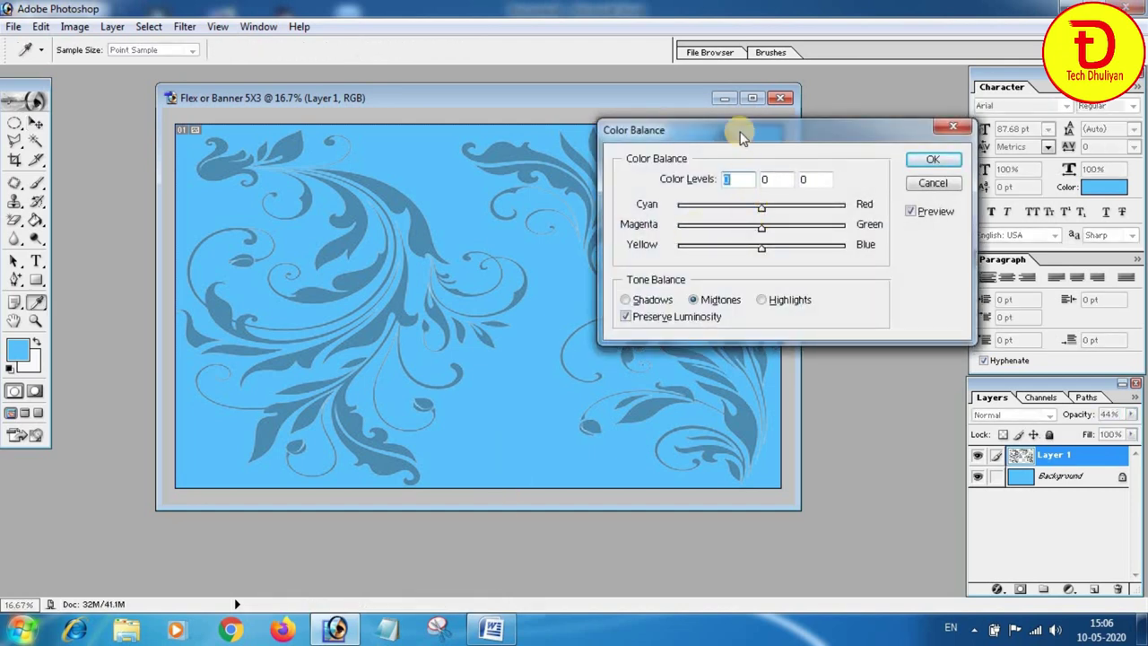
left_click_drag(738, 129, 749, 131)
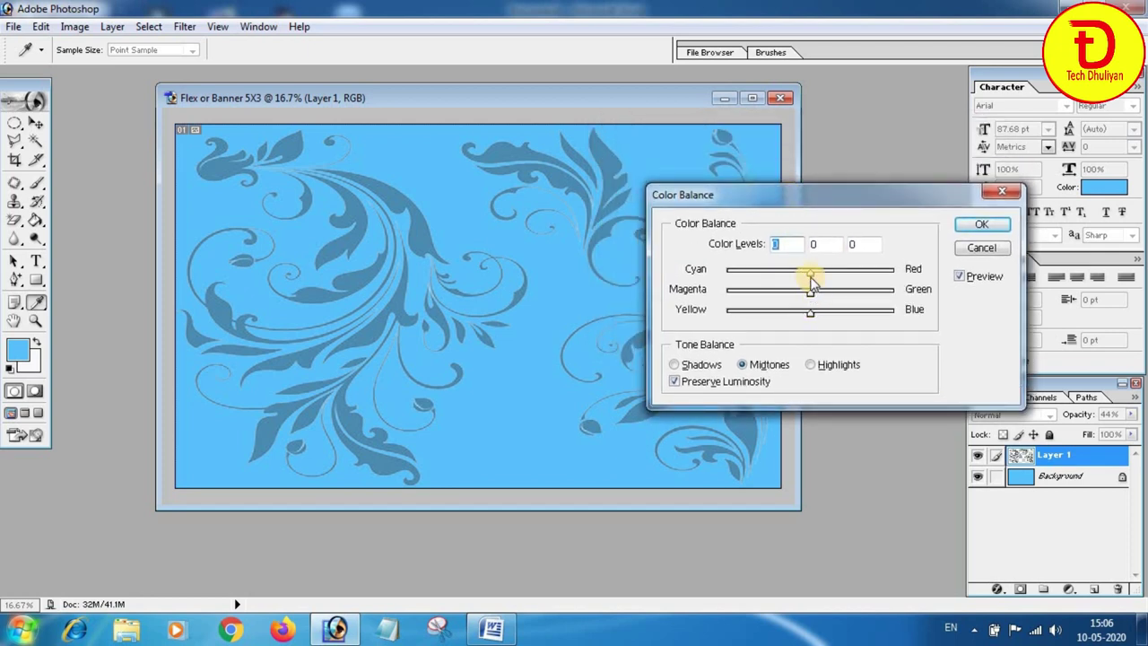
left_click_drag(810, 272, 885, 272)
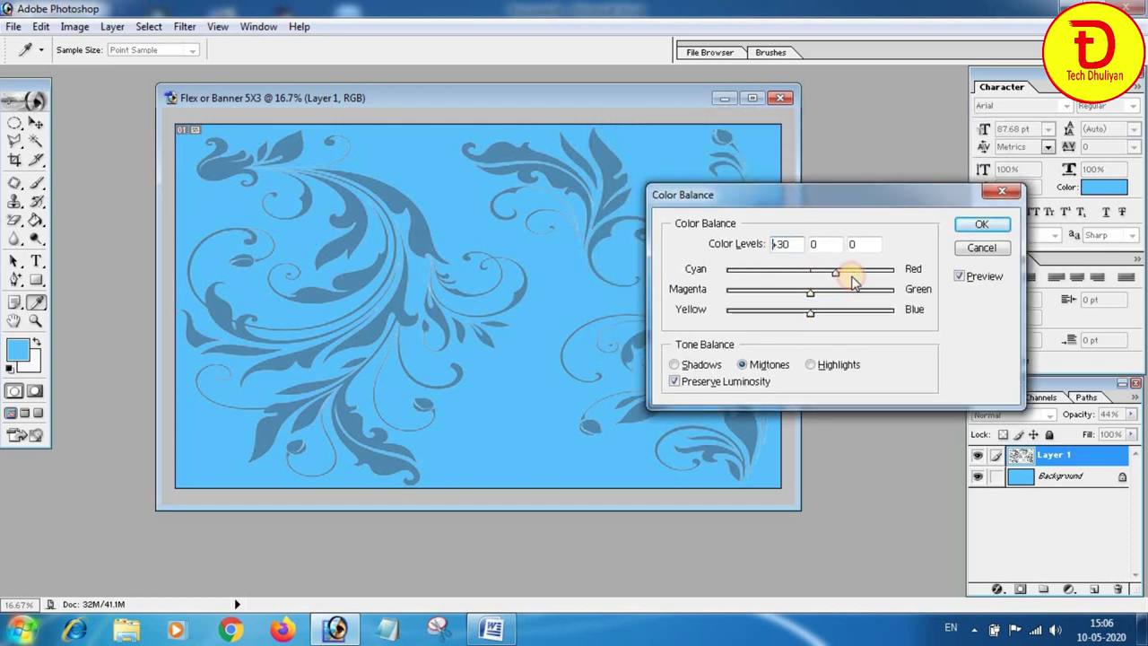
left_click_drag(809, 292, 744, 293)
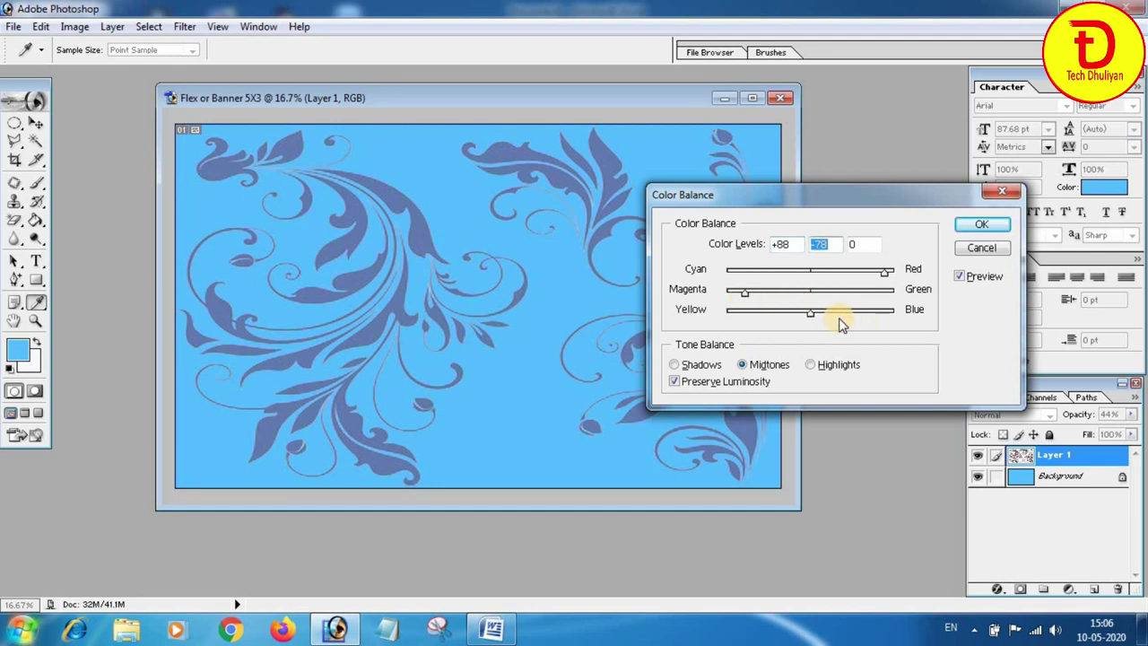
mouse_move(809, 312)
left_mouse_down()
mouse_move(674, 331)
mouse_move(845, 341)
left_mouse_up()
left_click_drag(773, 313, 751, 324)
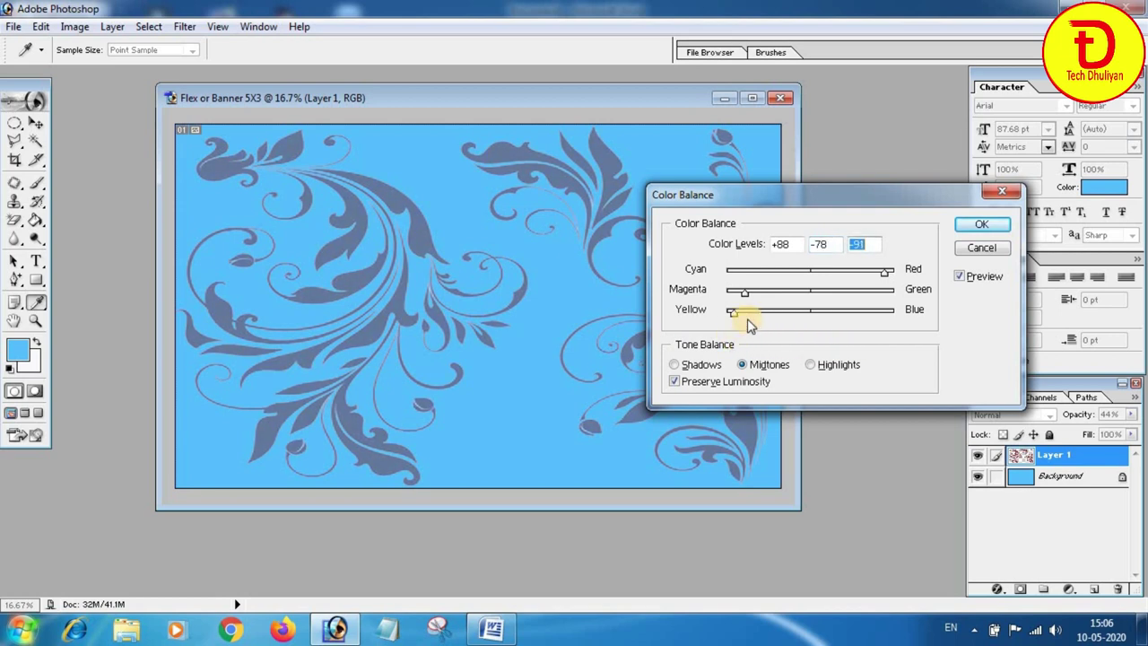
left_click_drag(747, 299, 773, 296)
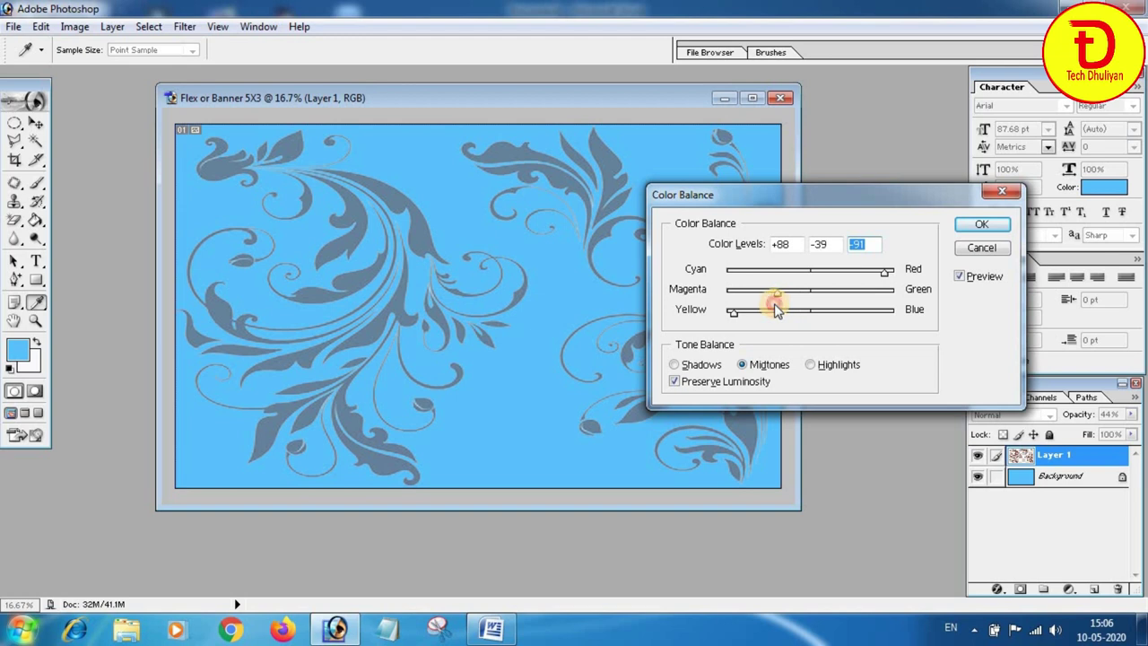
mouse_move(885, 280)
left_mouse_down()
mouse_move(720, 265)
mouse_move(936, 305)
left_mouse_up()
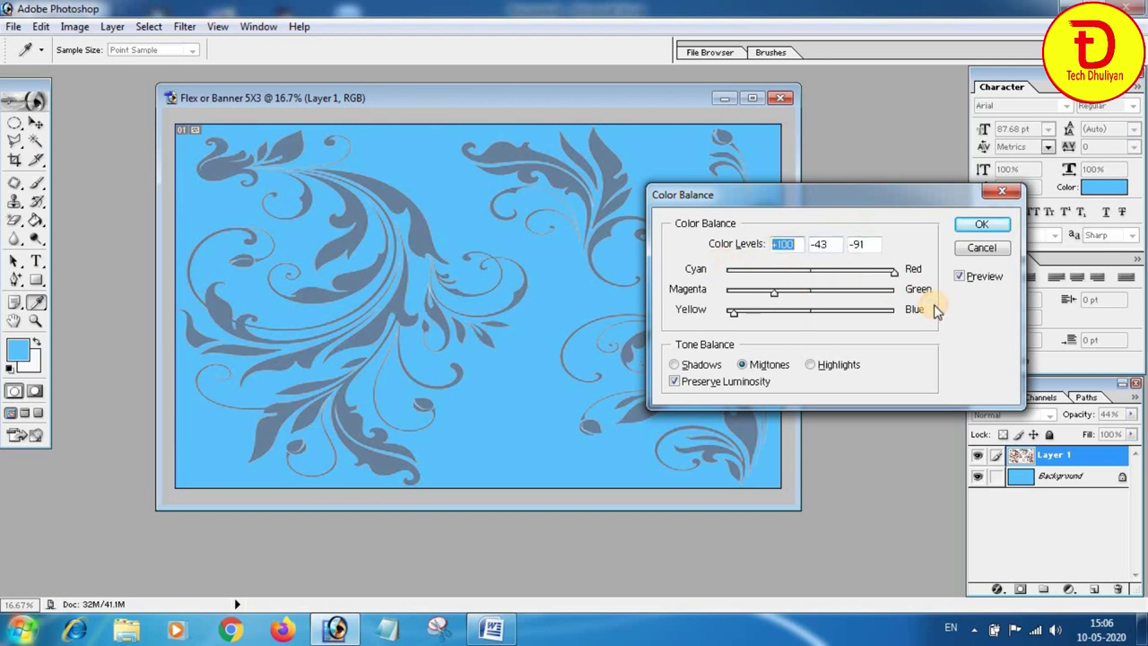
left_click(1002, 226)
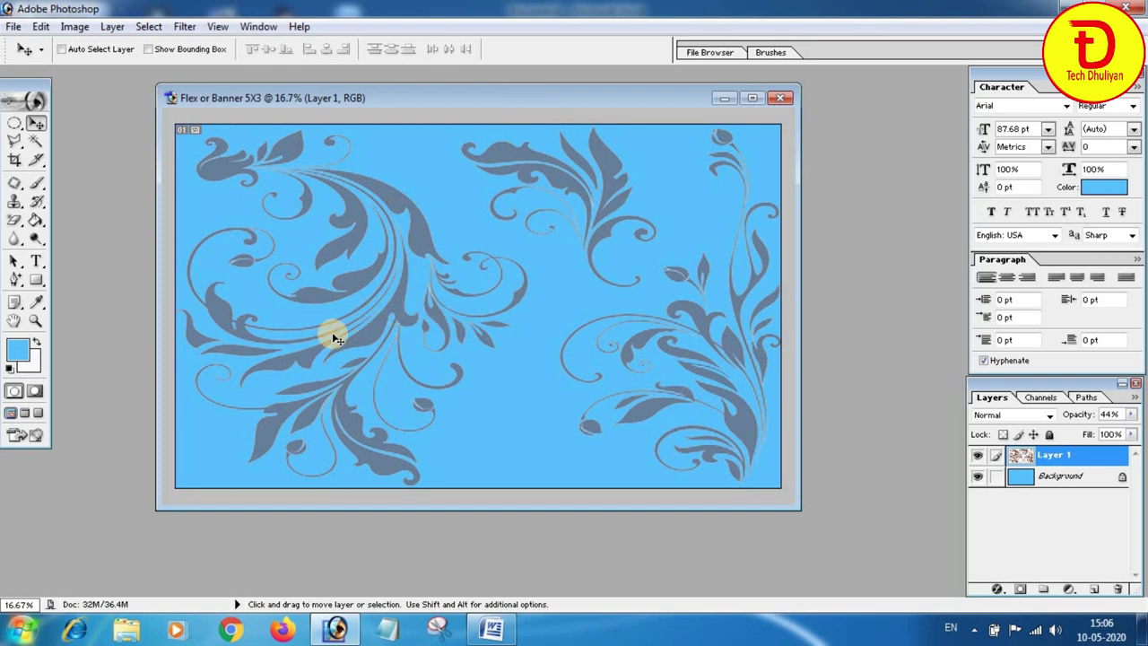
Step: Draw a closed triangular shape with the Pen Tool at the banner's top-left corner
left_click(16, 283)
left_click(16, 282)
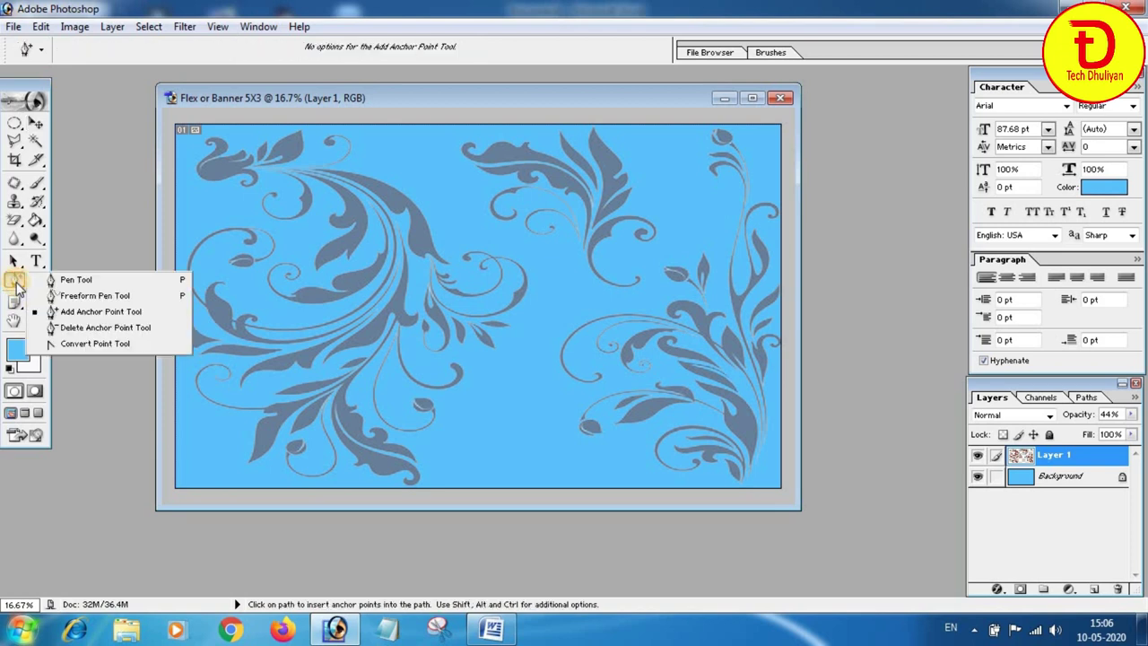
left_click(51, 277)
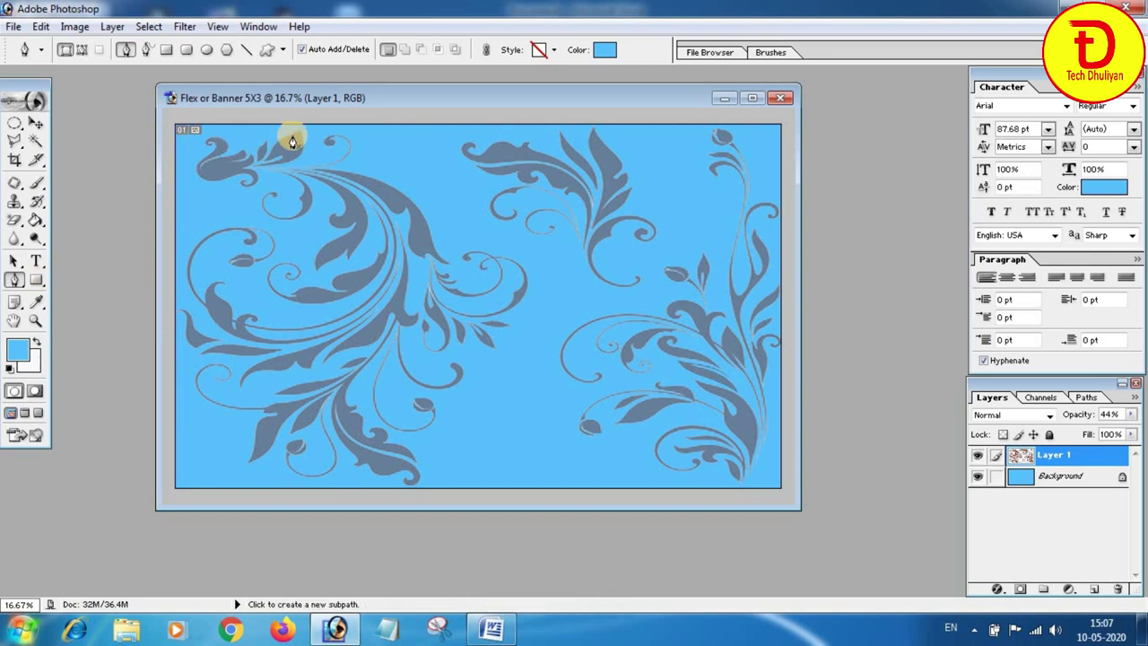
left_click(175, 130)
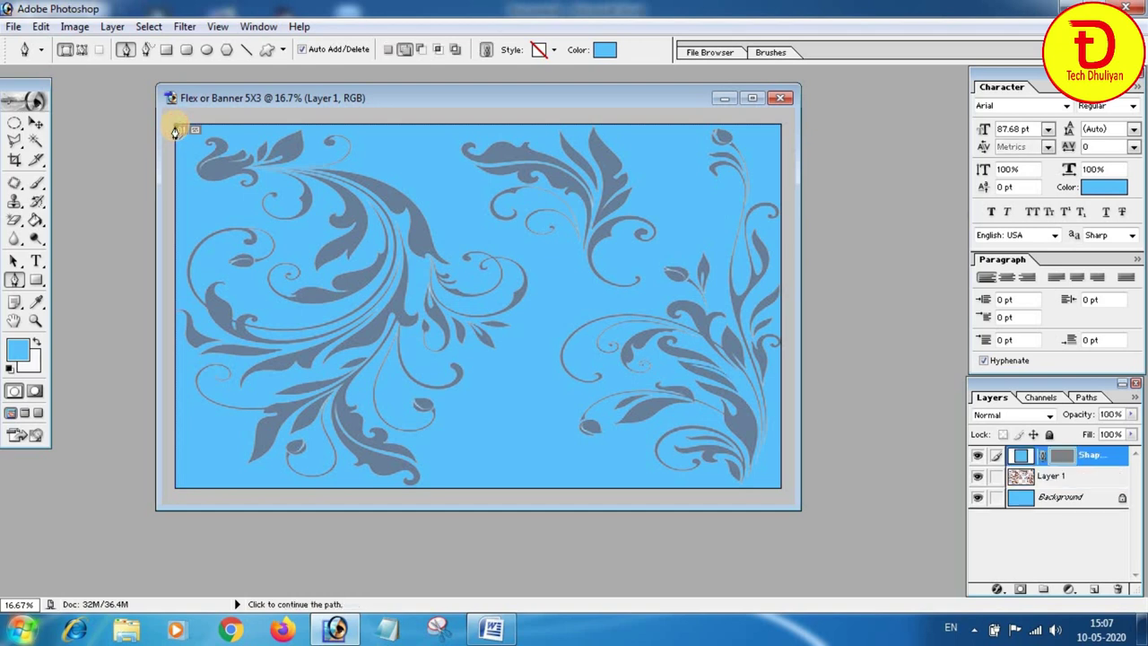
left_click(175, 214)
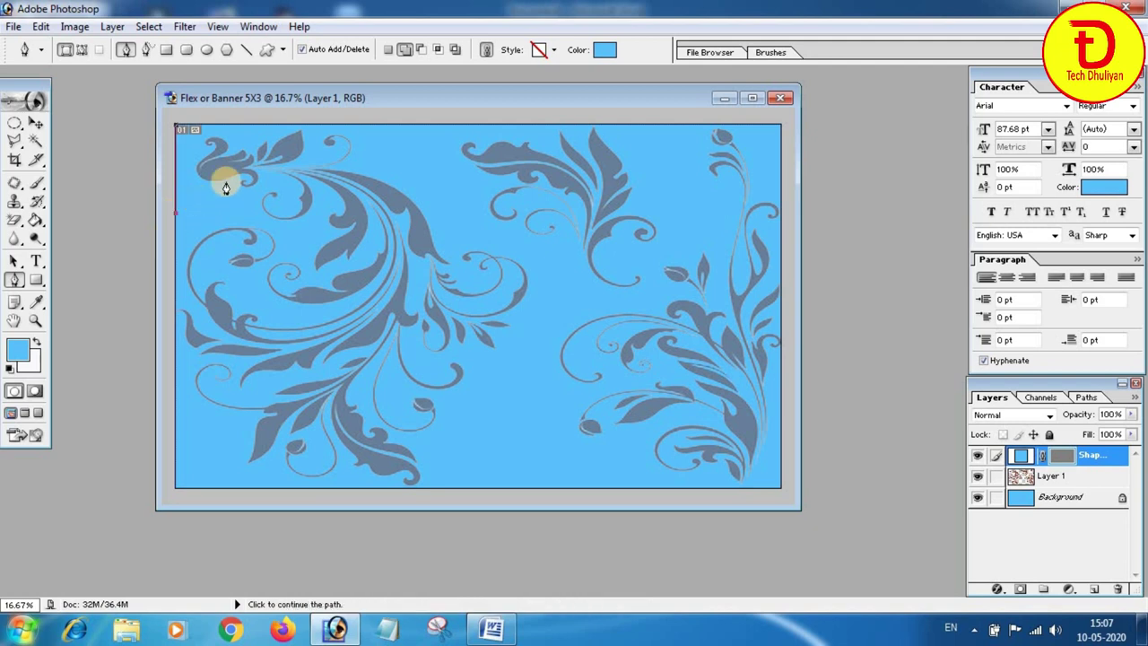
left_click(380, 128)
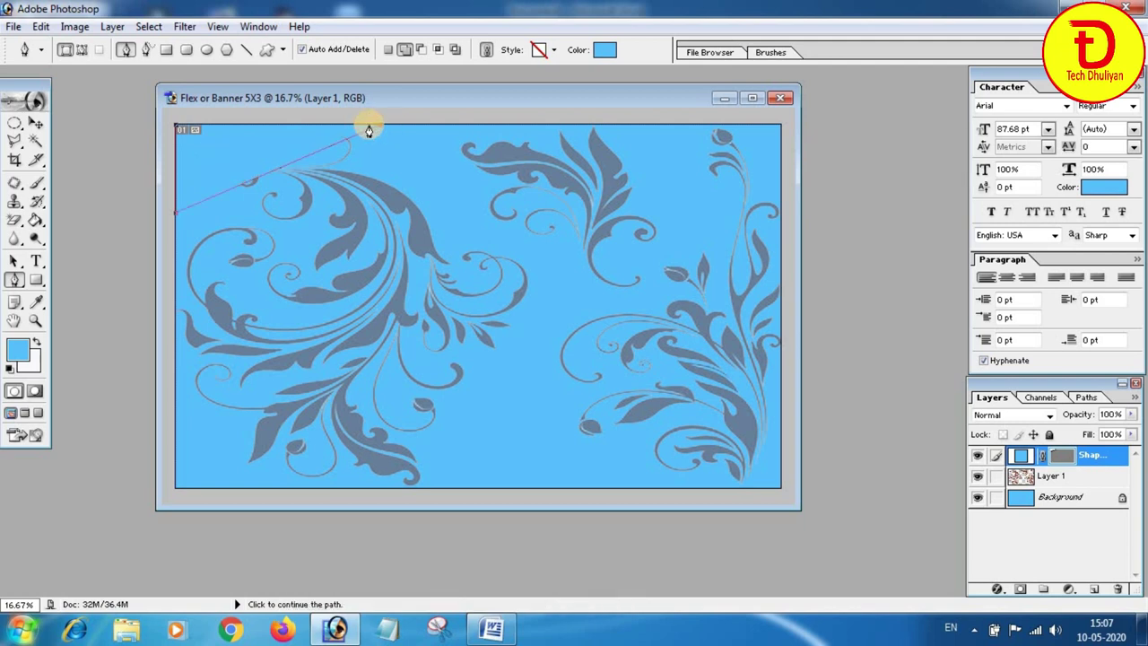
left_click(176, 129)
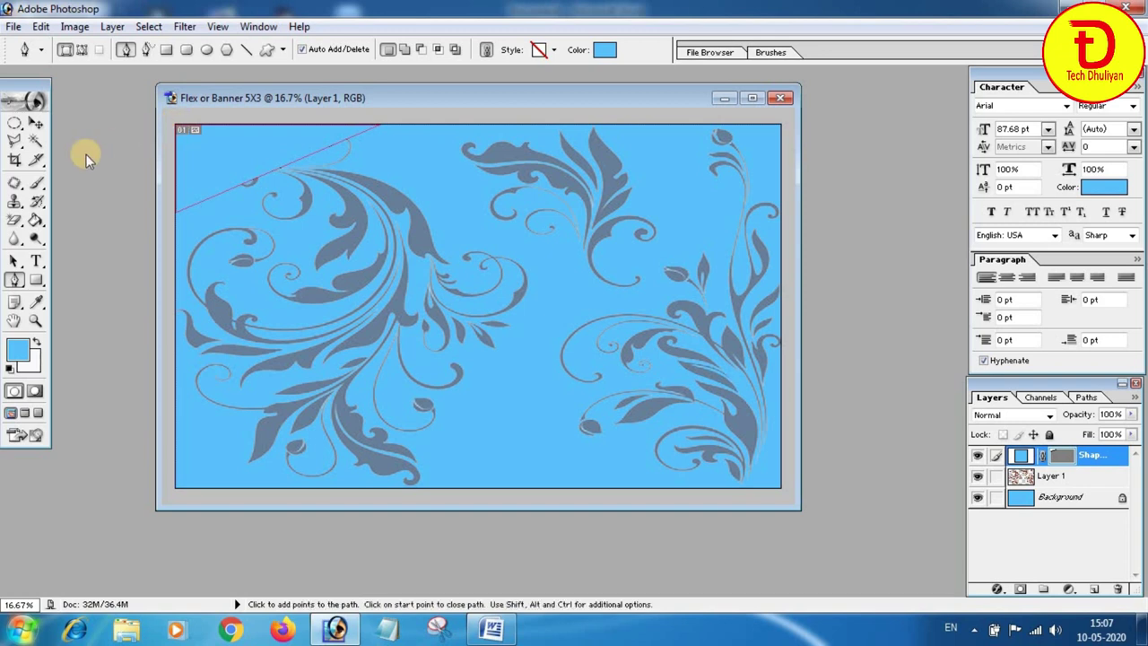
Step: Add an anchor point to the triangle's slanted edge and bend it into a curve
left_click(16, 281)
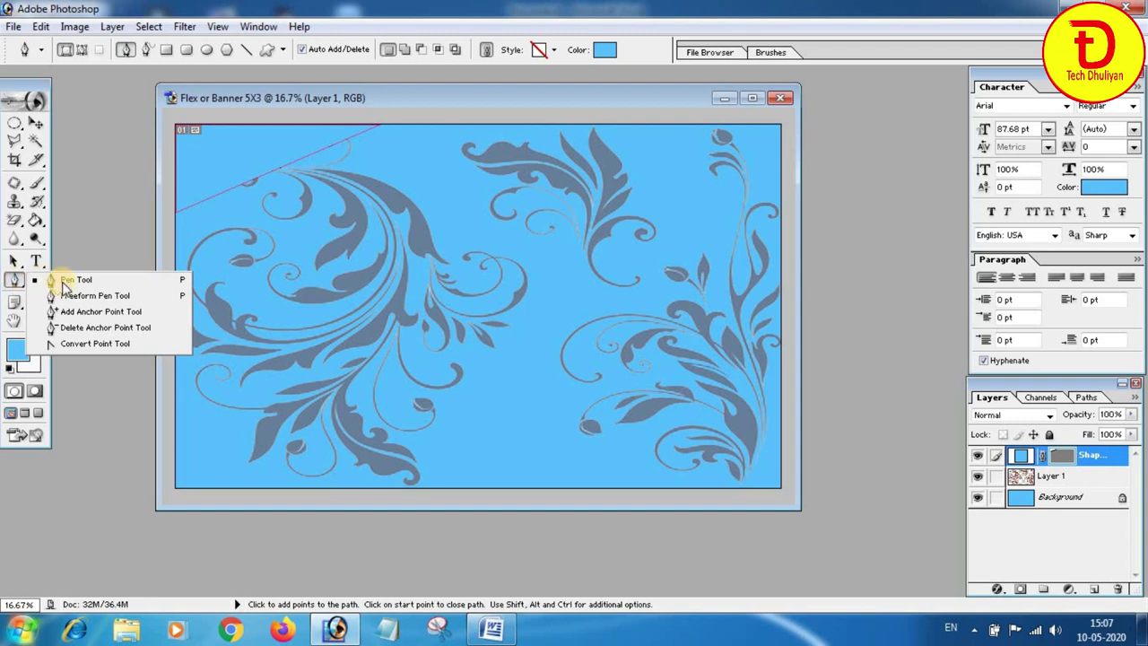
left_click(82, 314)
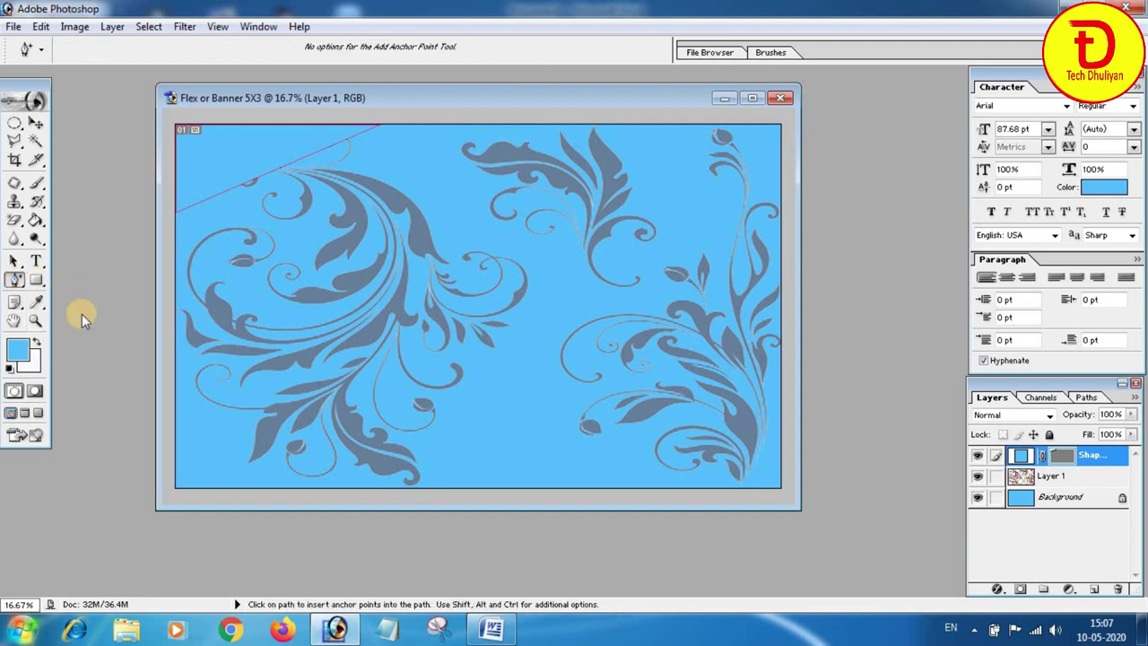
left_click(266, 177)
mouse_move(266, 180)
left_mouse_down()
mouse_move(221, 213)
mouse_move(221, 226)
left_mouse_up()
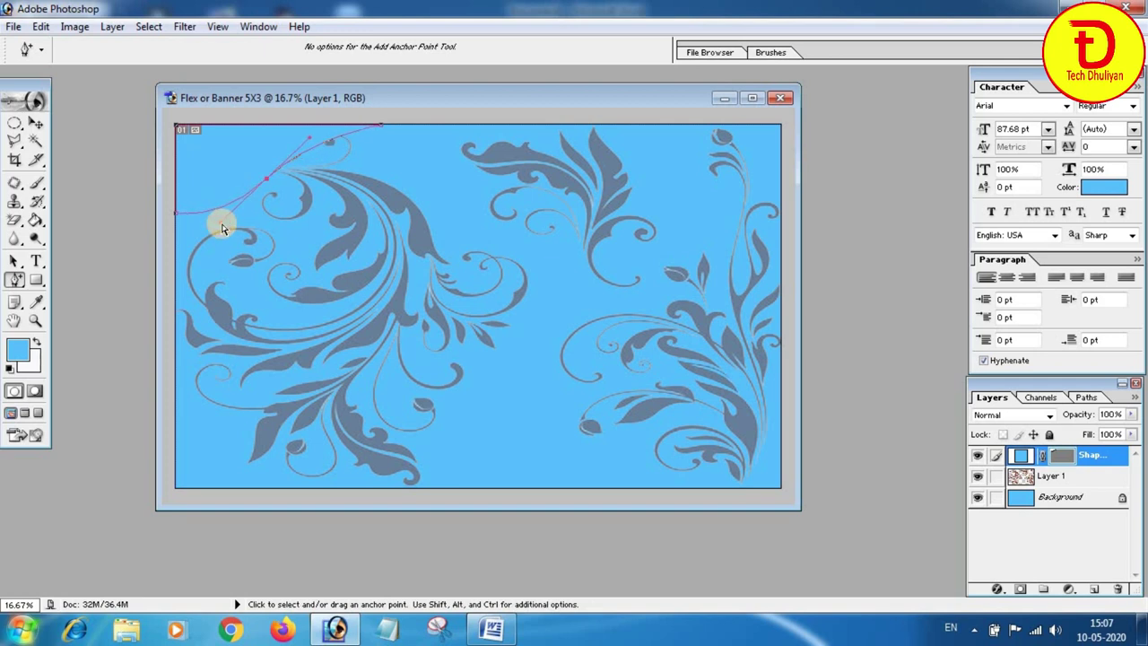
key("Return")
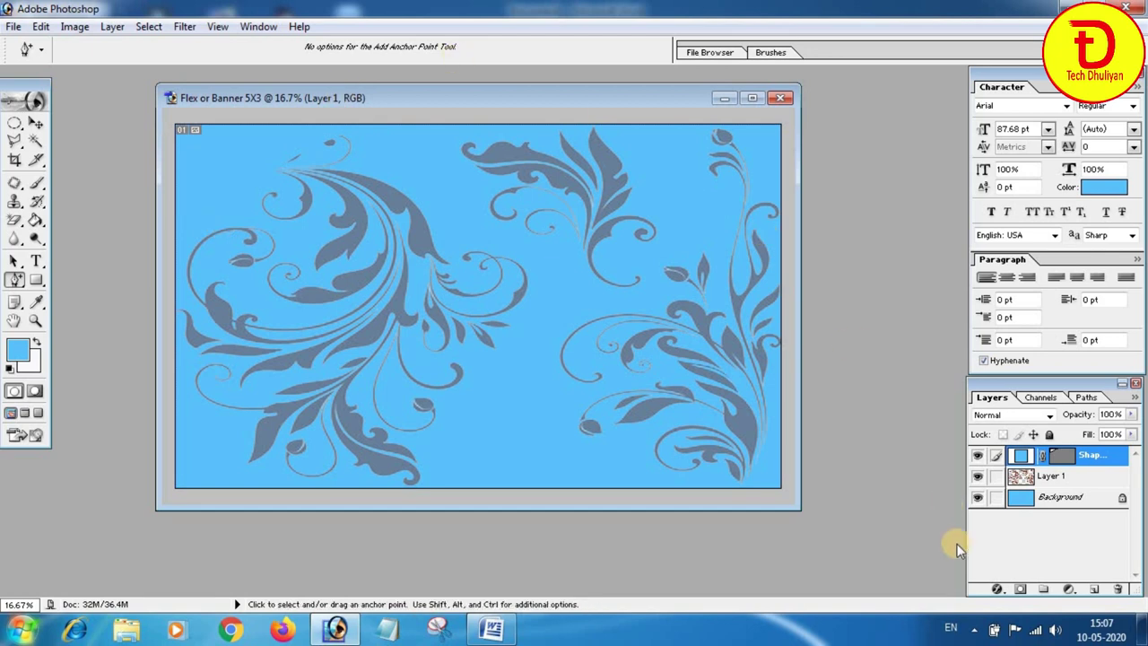
Step: Fill the top-left corner shape with pure red FF0000
double_click(1022, 458)
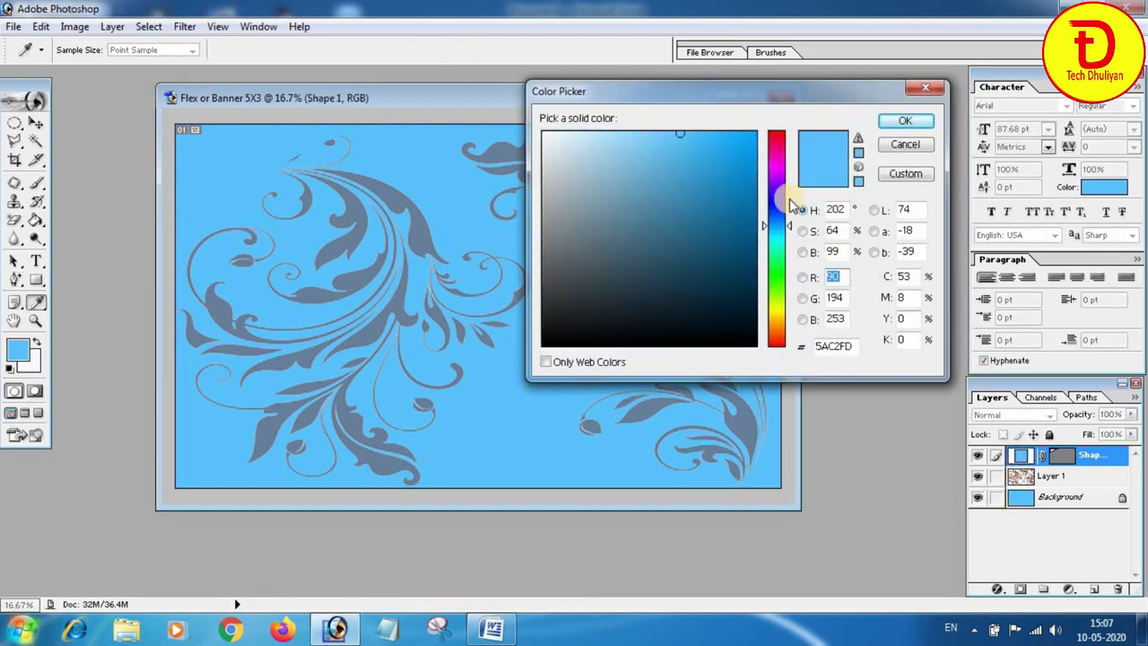
left_click(779, 139)
mouse_move(781, 136)
left_mouse_down()
mouse_move(769, 120)
mouse_move(779, 122)
left_mouse_up()
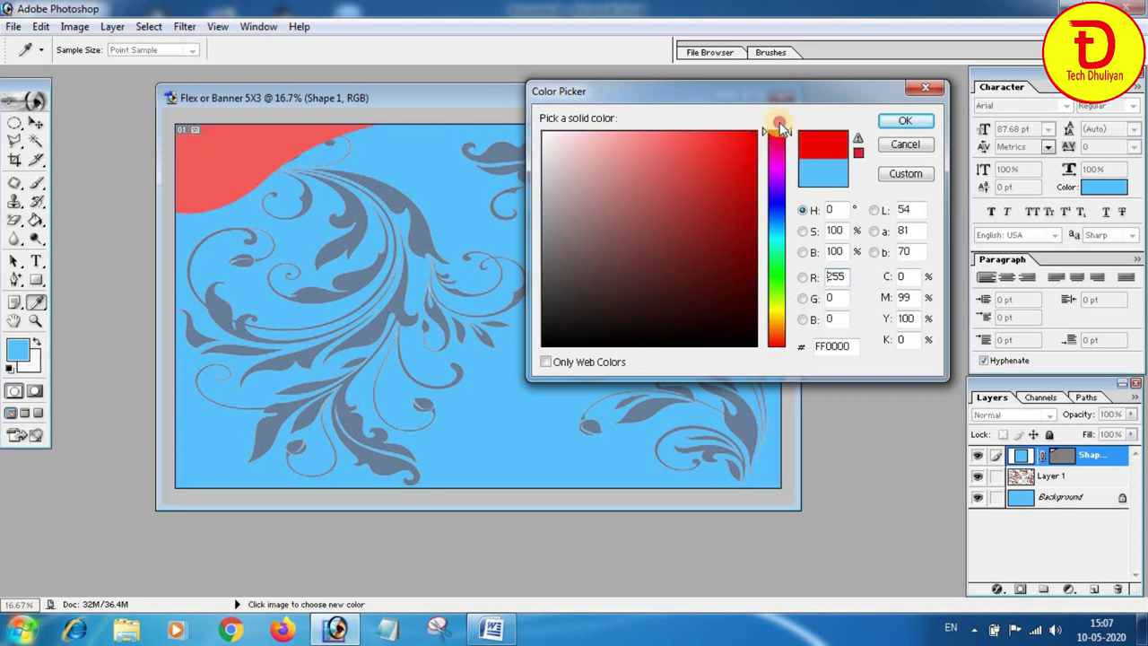
left_click(906, 121)
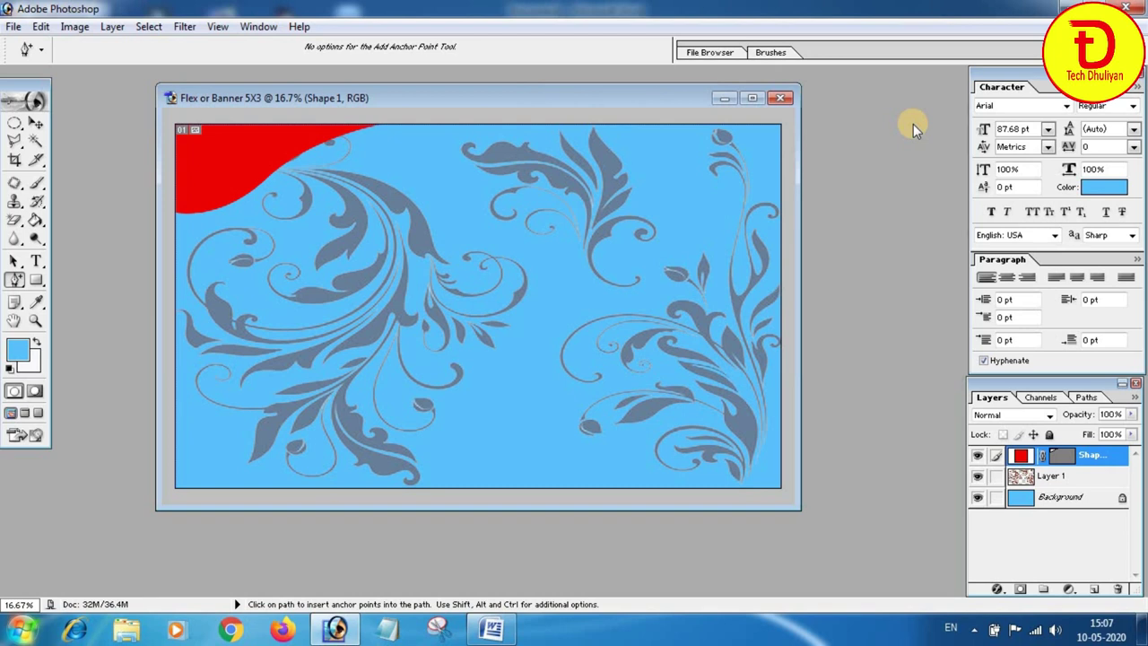
Step: Scale the red corner shape up to about 132% by 125%
left_click(39, 127)
key("ctrl+t")
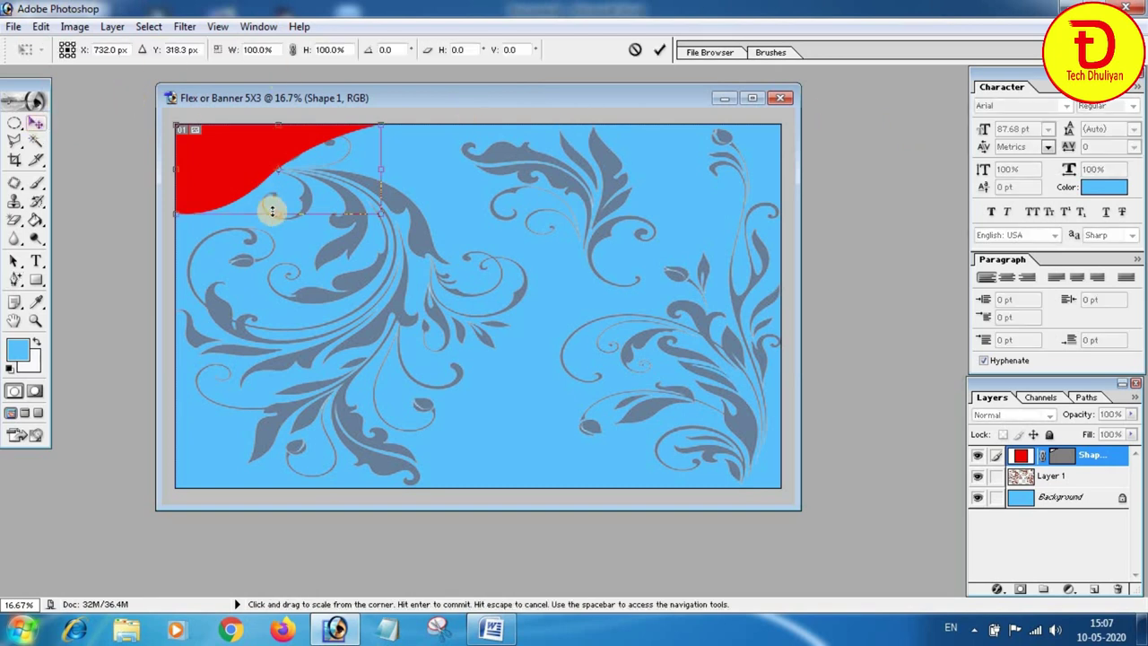
mouse_move(380, 213)
left_mouse_down()
mouse_move(409, 237)
mouse_move(450, 240)
left_mouse_up()
key("Return")
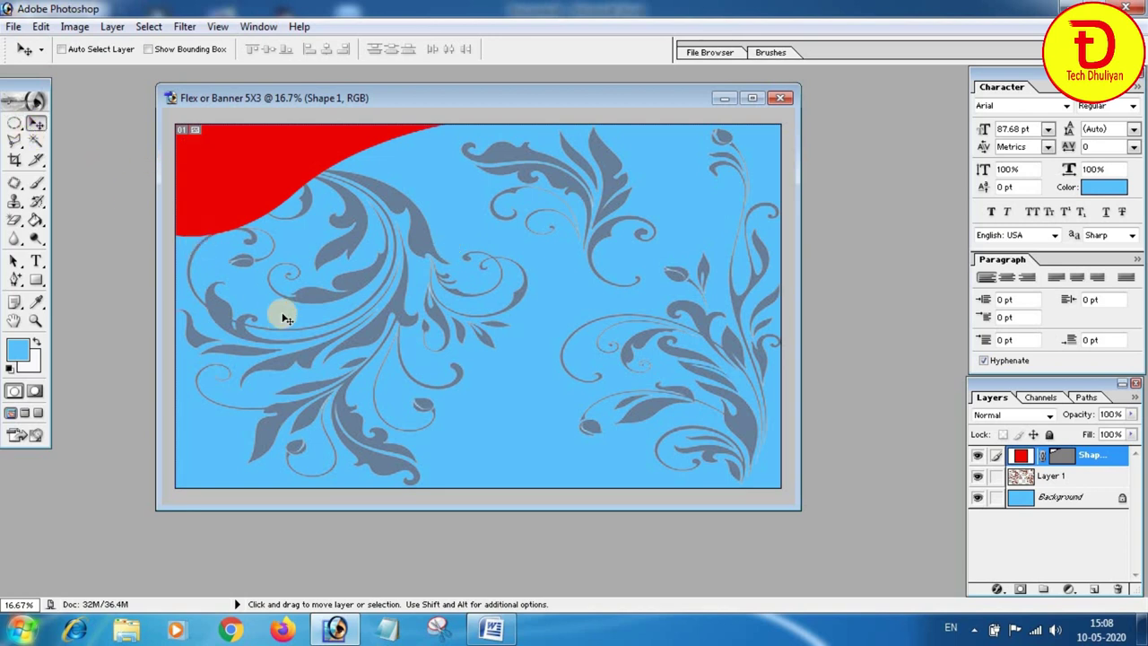
left_click(258, 156)
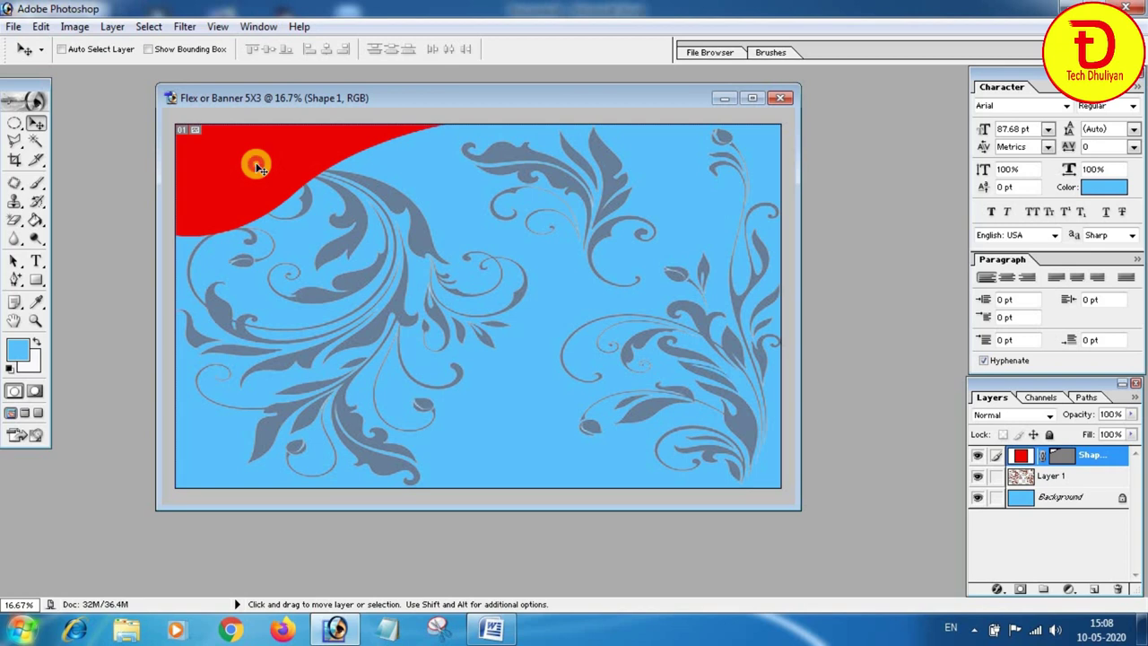
Step: Alt-drag a copy of the red corner shape down and to the right
left_click_drag(280, 199, 256, 163)
key("alt")
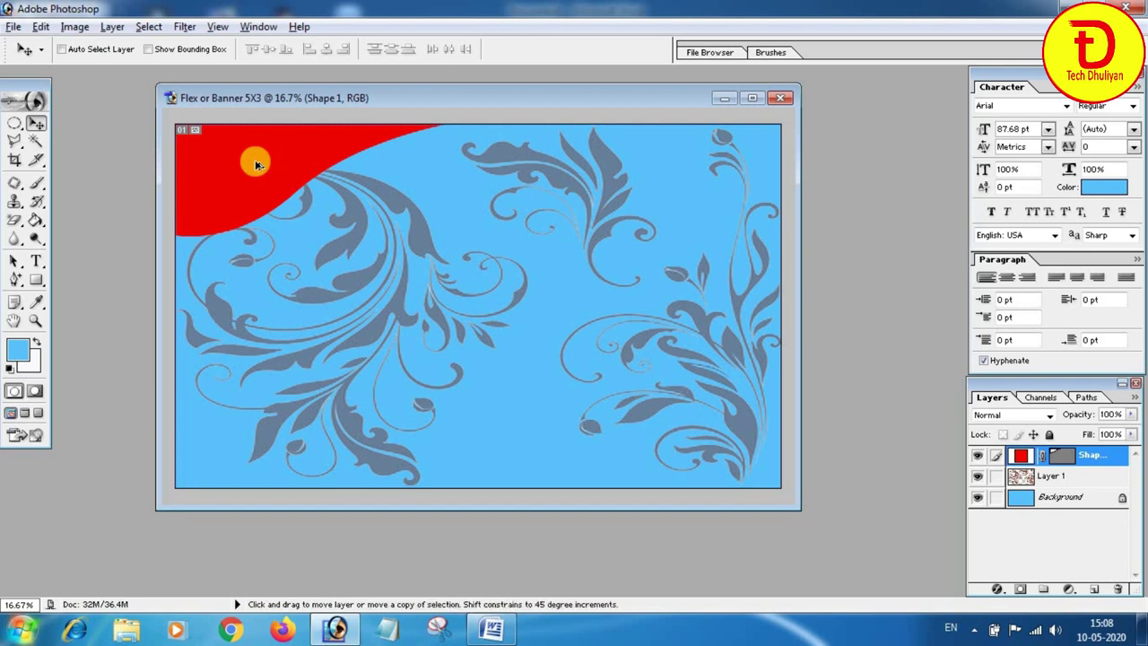
left_click_drag(256, 163, 300, 240)
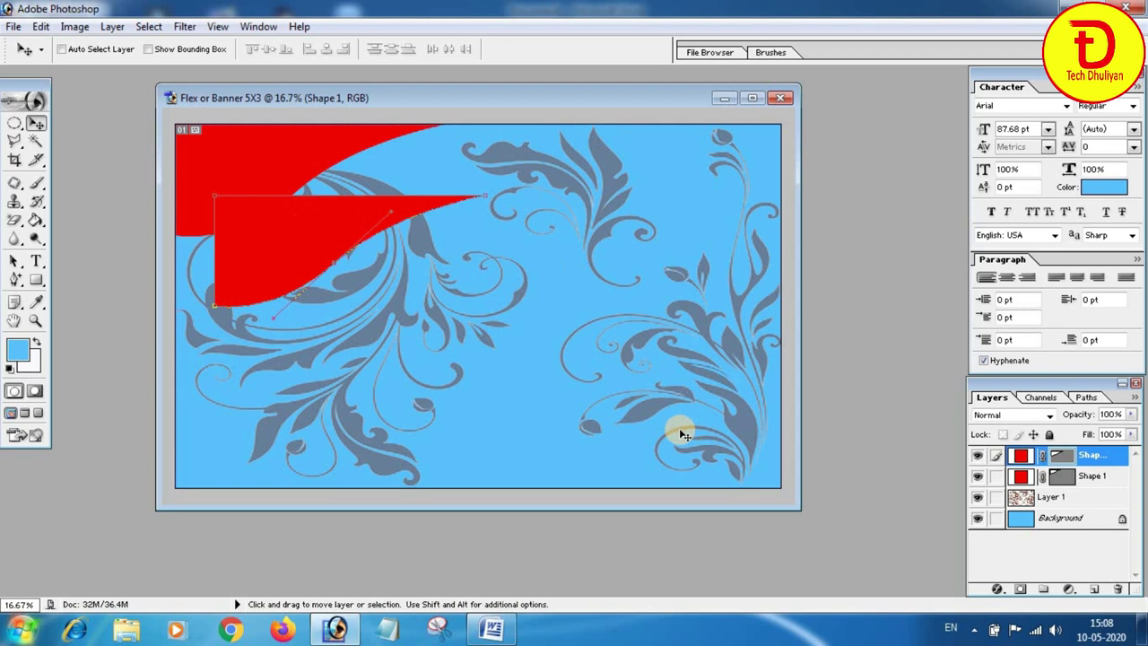
Step: Fill the copy with purple B103DC and set it over the red corner shape
left_click(1023, 457)
double_click(1022, 457)
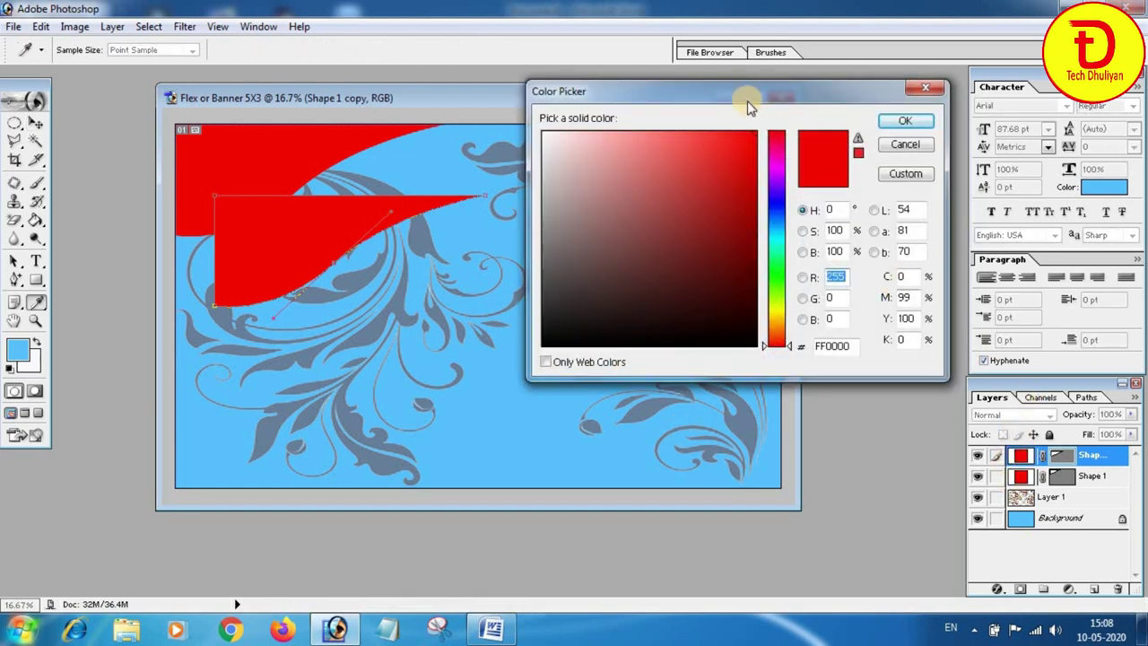
left_click(780, 174)
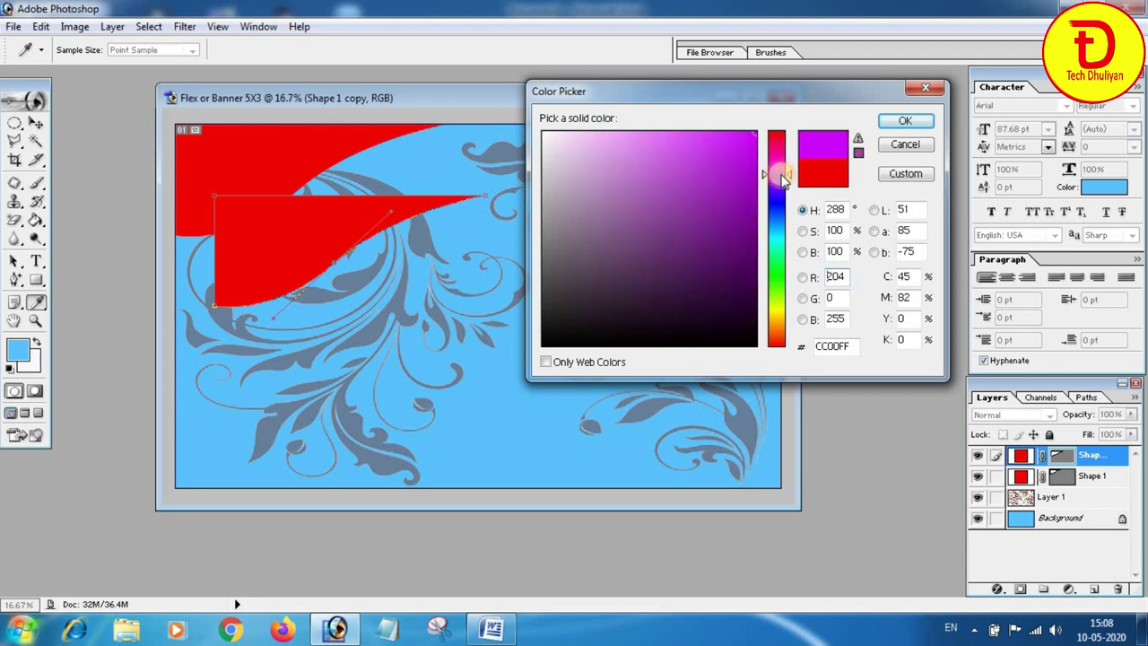
left_click_drag(756, 174, 751, 160)
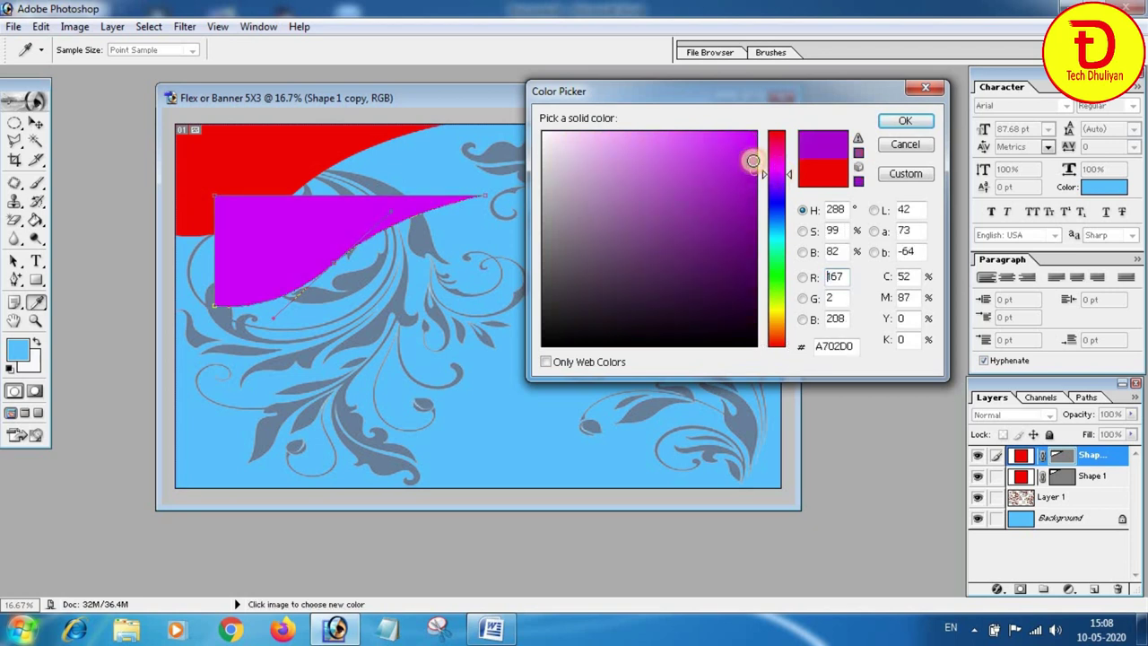
left_click(890, 126)
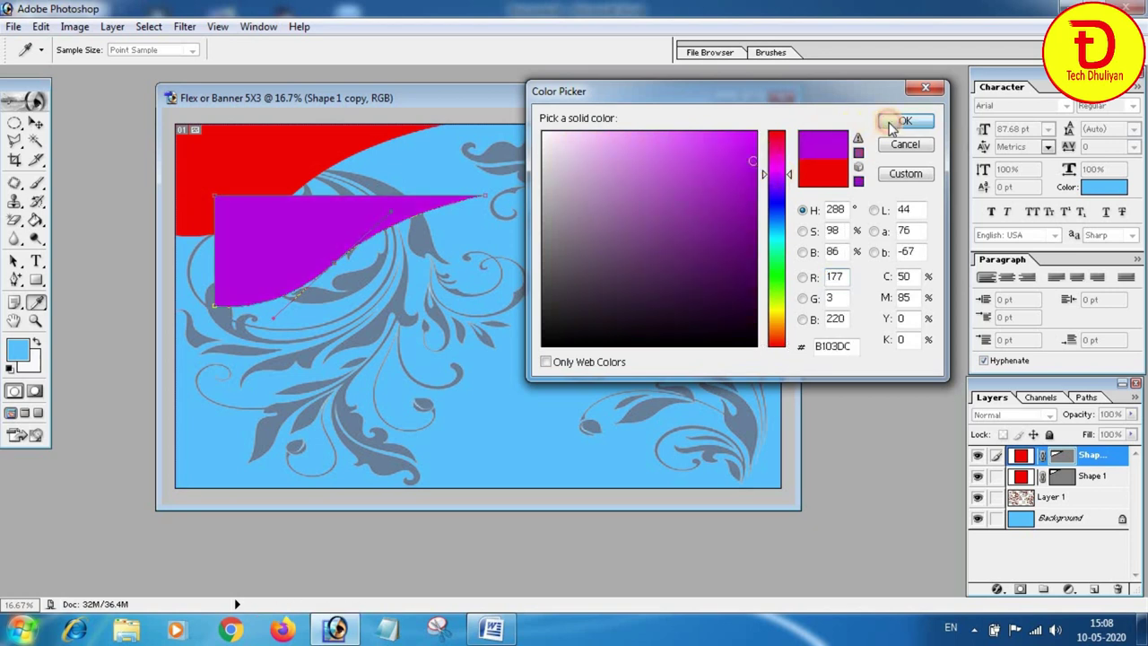
mouse_move(267, 235)
left_mouse_down()
mouse_move(227, 162)
mouse_move(229, 171)
left_mouse_up()
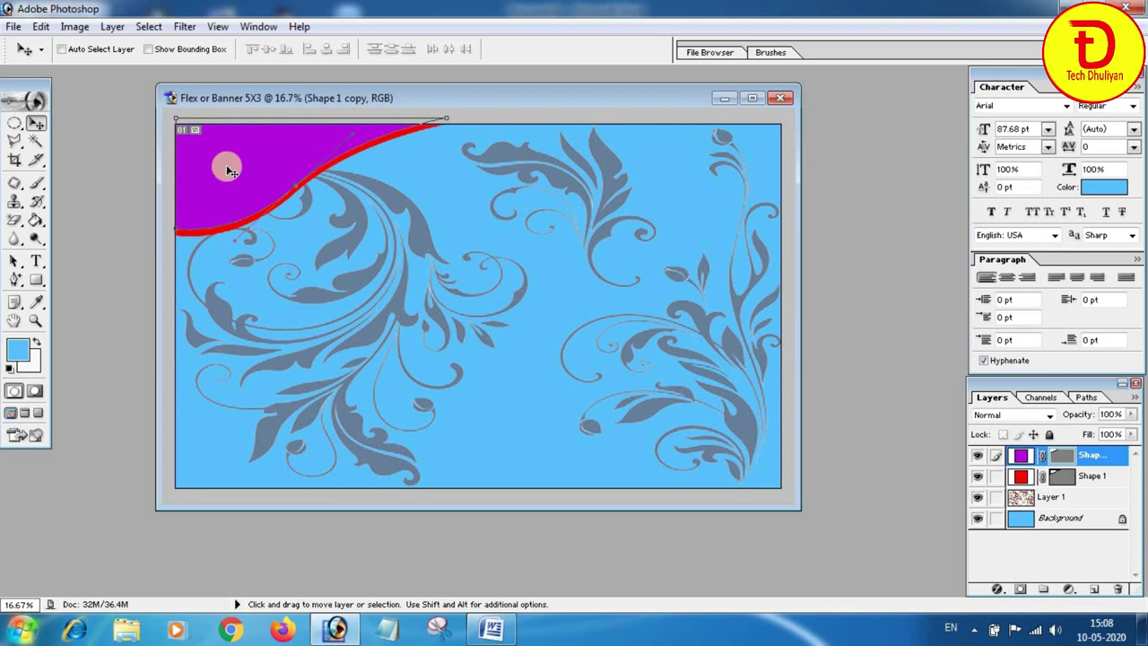
left_click_drag(229, 170, 225, 173)
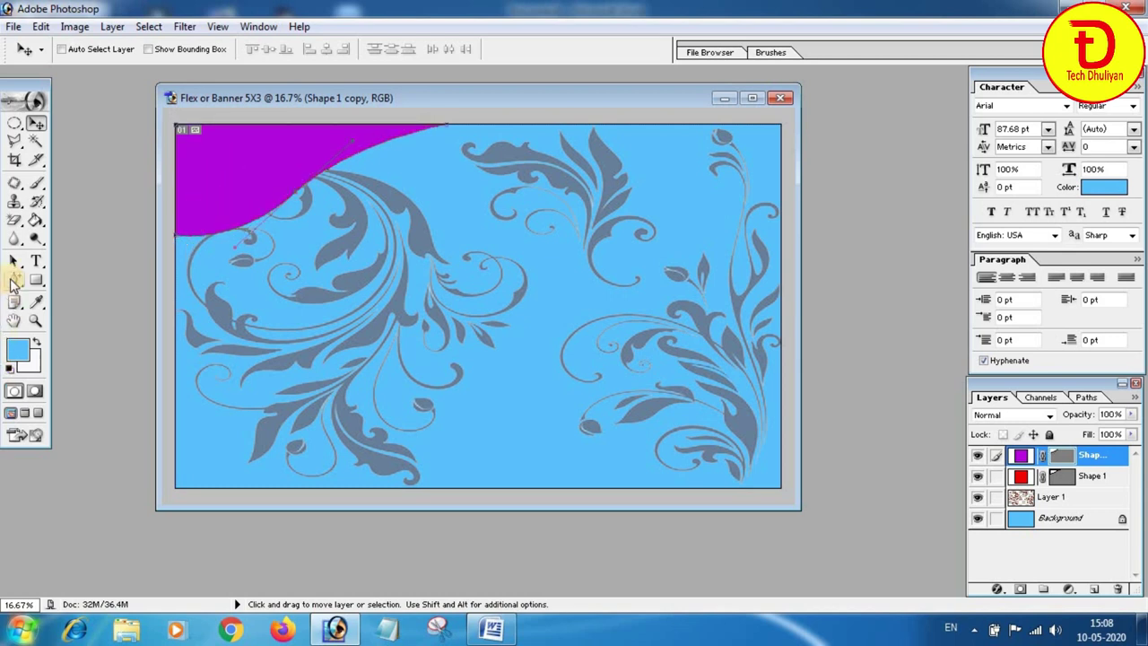
Step: Add an anchor point to the purple curve and reshape it above a thin red stripe
left_click(15, 279)
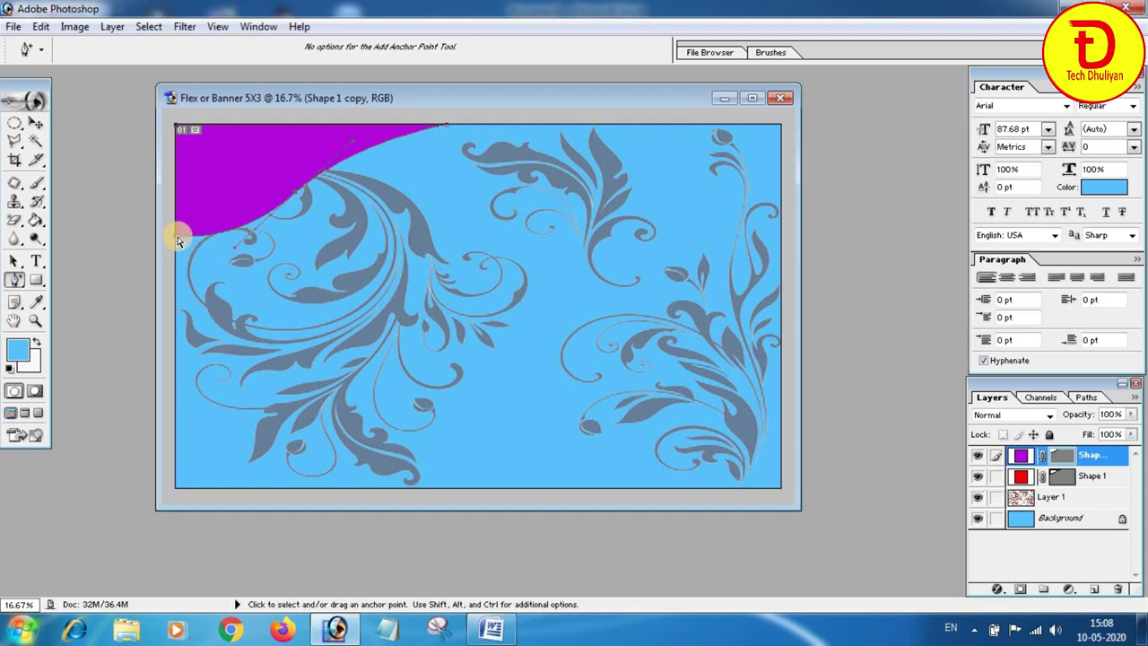
left_click_drag(178, 237, 176, 226)
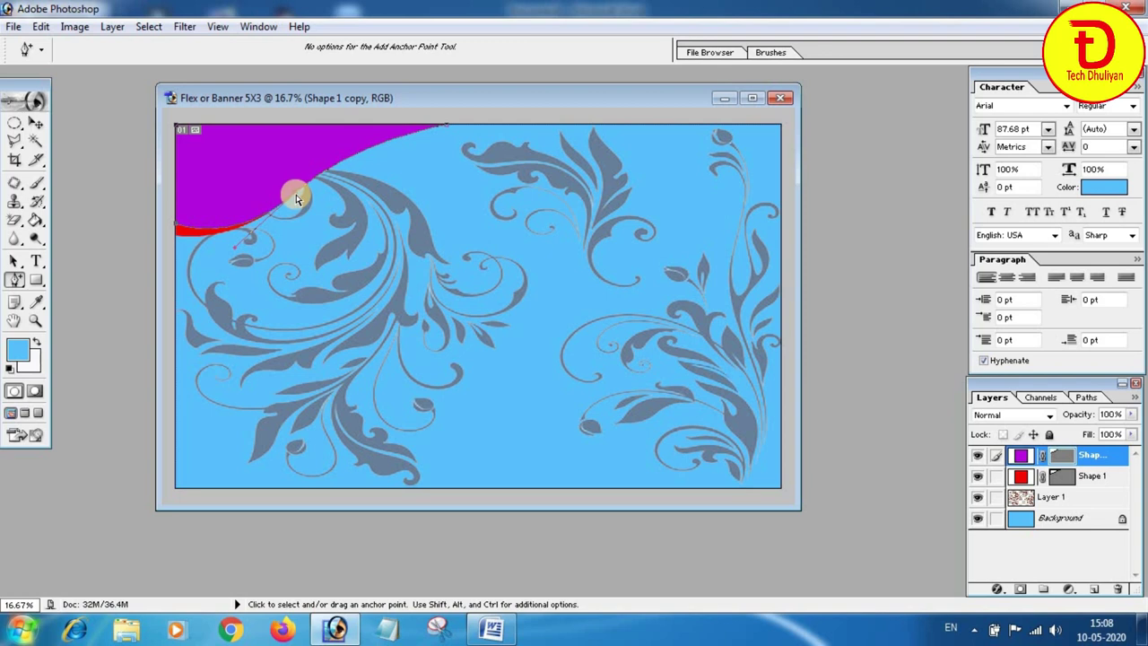
left_click_drag(296, 196, 293, 190)
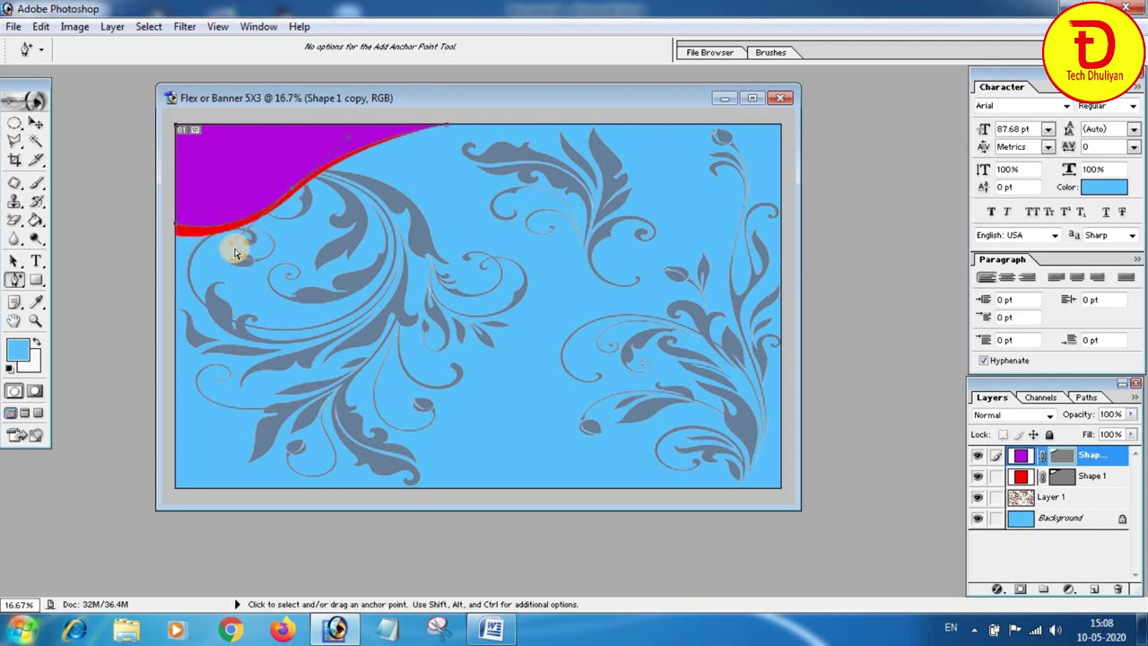
left_click_drag(232, 246, 221, 240)
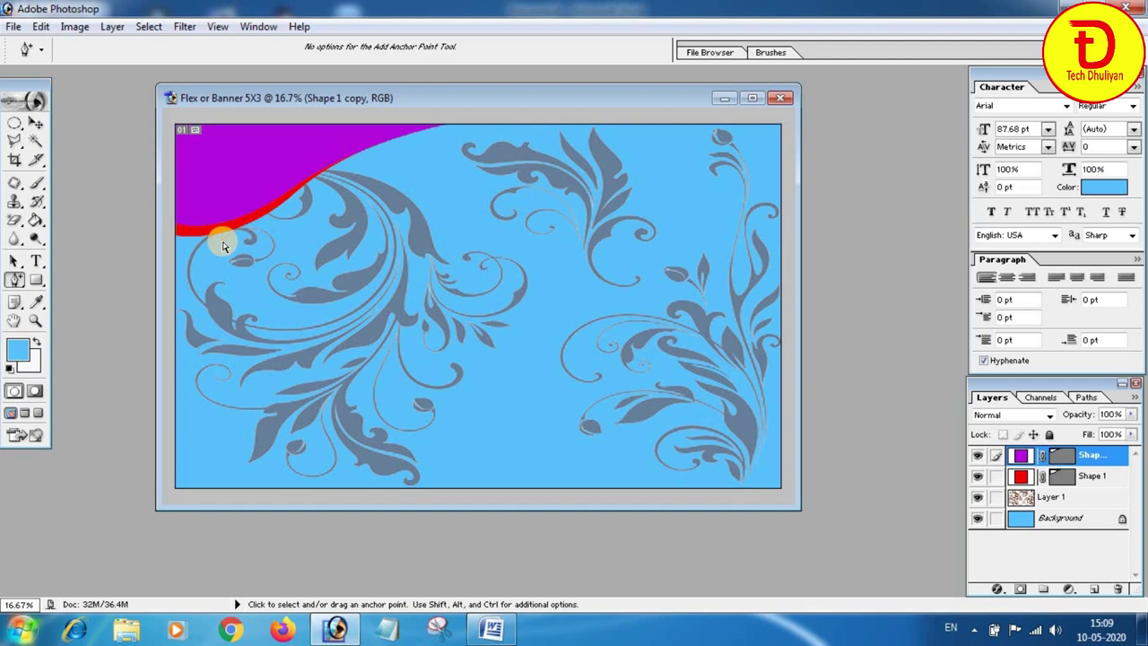
left_click(36, 123)
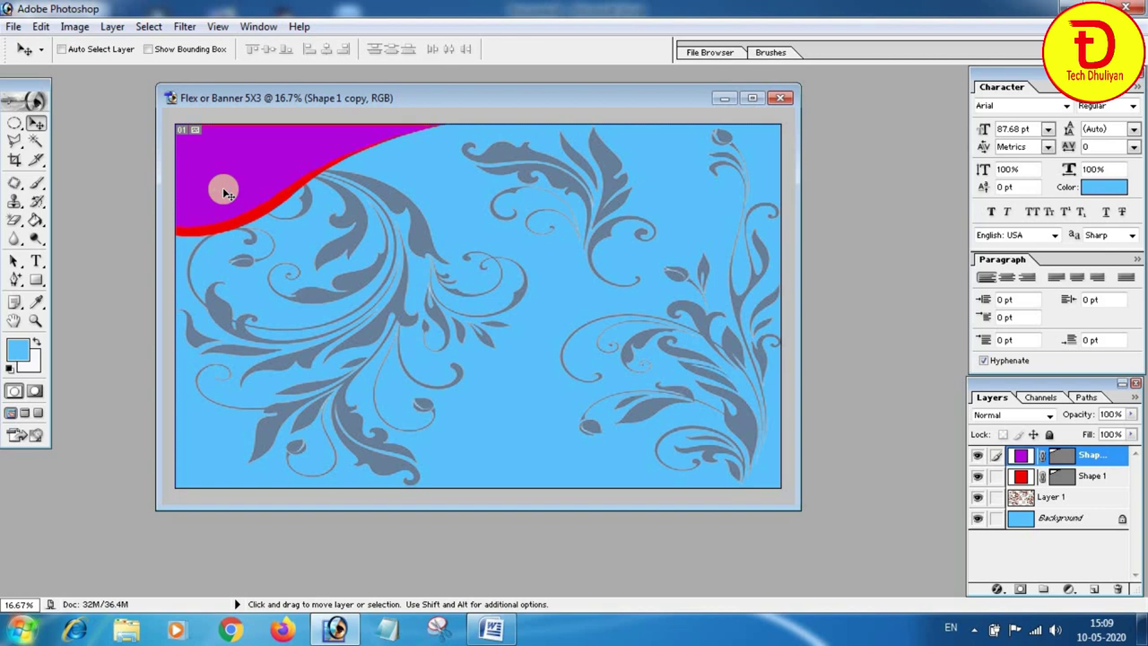
Step: Stretch the purple corner shape vertically to 105% height
left_click(232, 193)
key("ctrl+t")
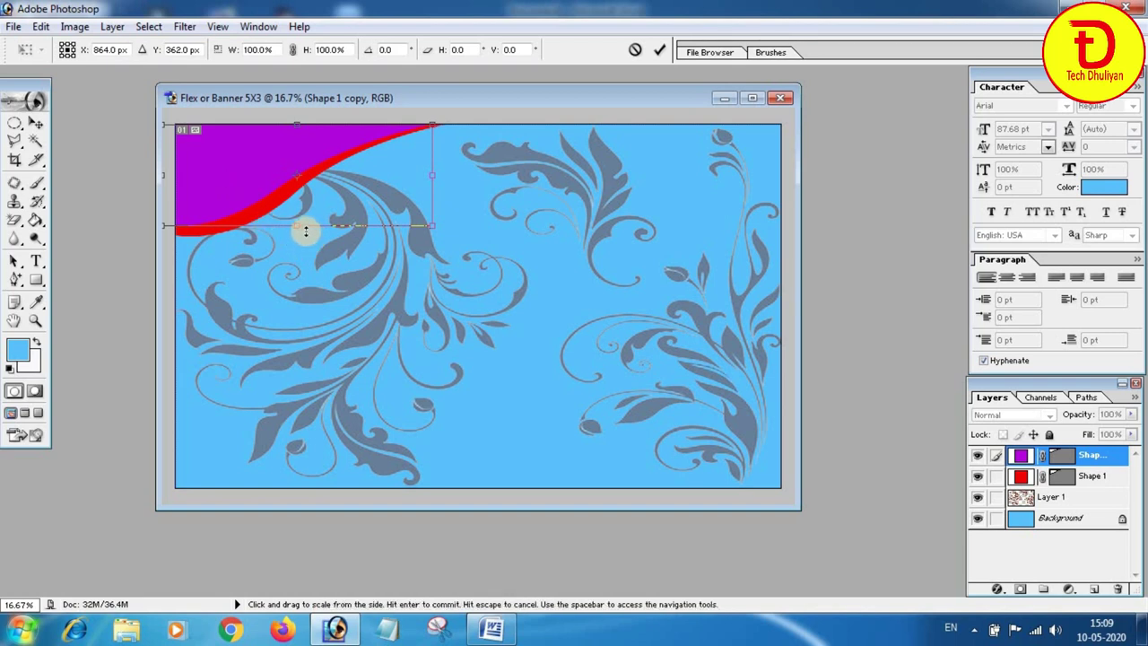
left_click_drag(303, 229, 303, 232)
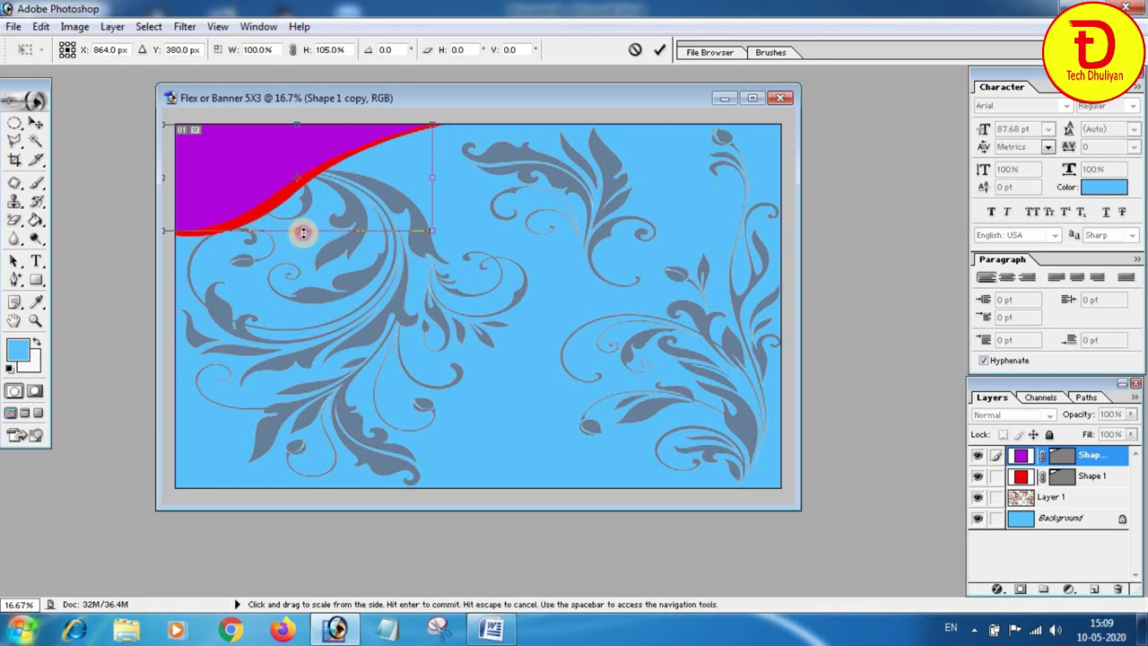
key("Return")
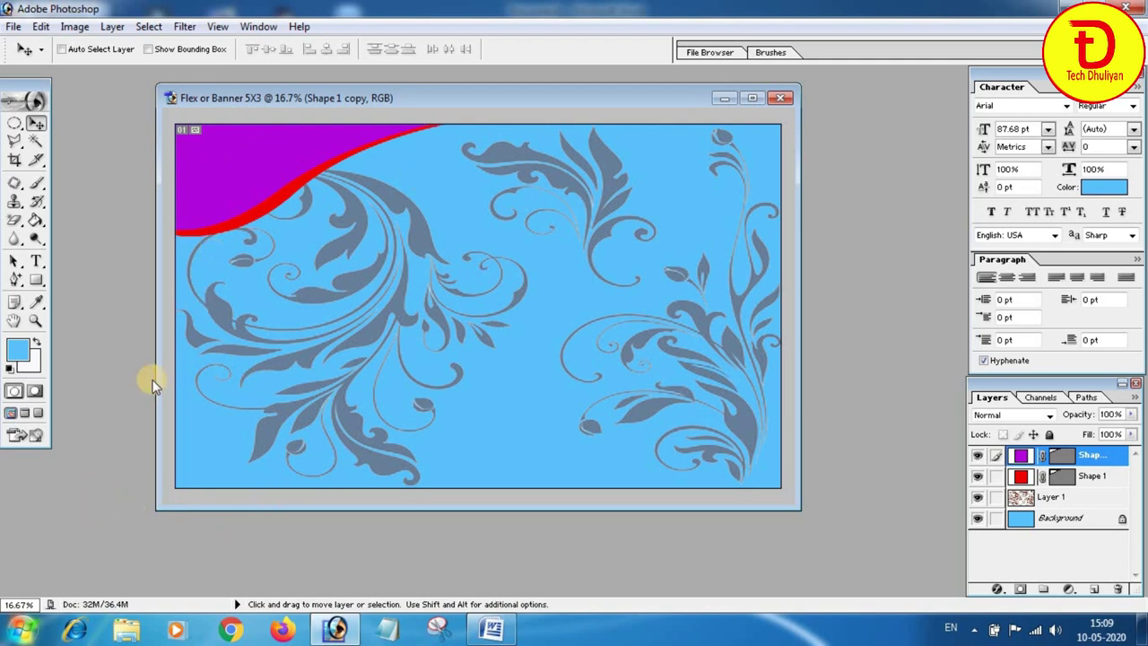
left_click(36, 280)
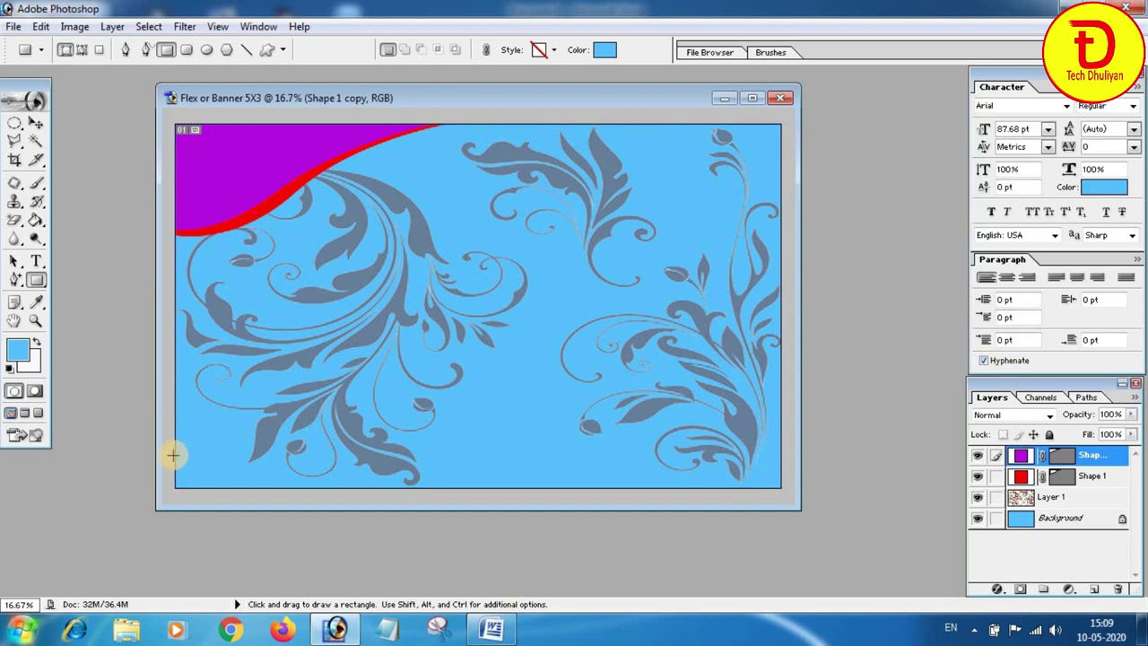
Step: Draw a rectangle across the banner's full bottom edge and fill it red FF0000
left_click_drag(175, 445, 735, 480)
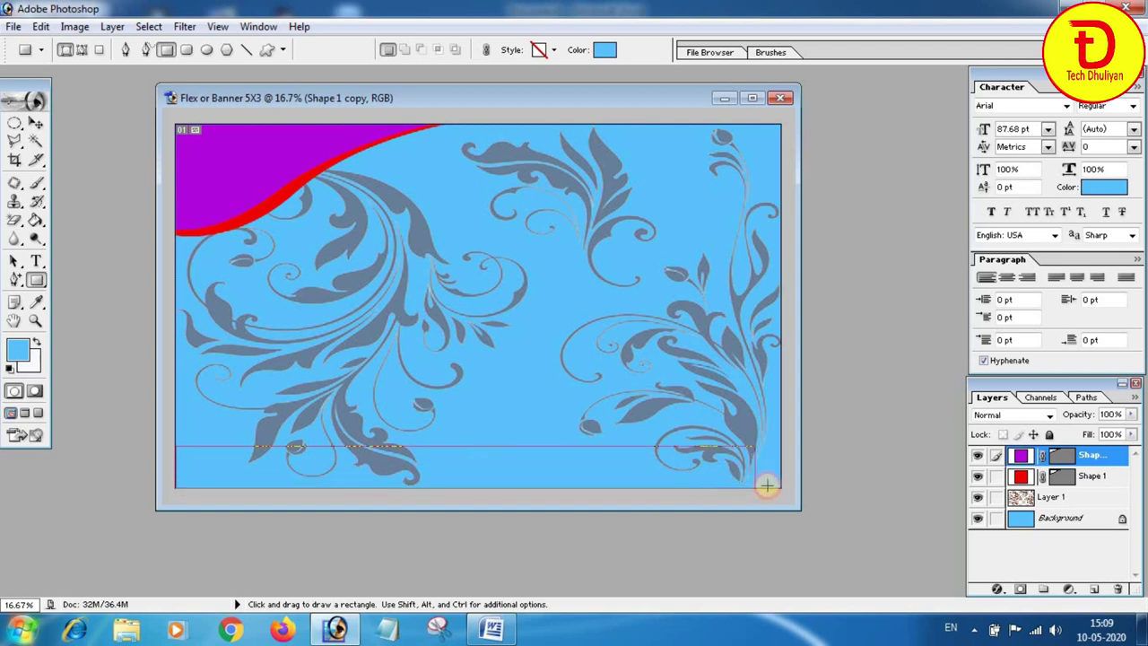
left_click_drag(735, 479, 779, 491)
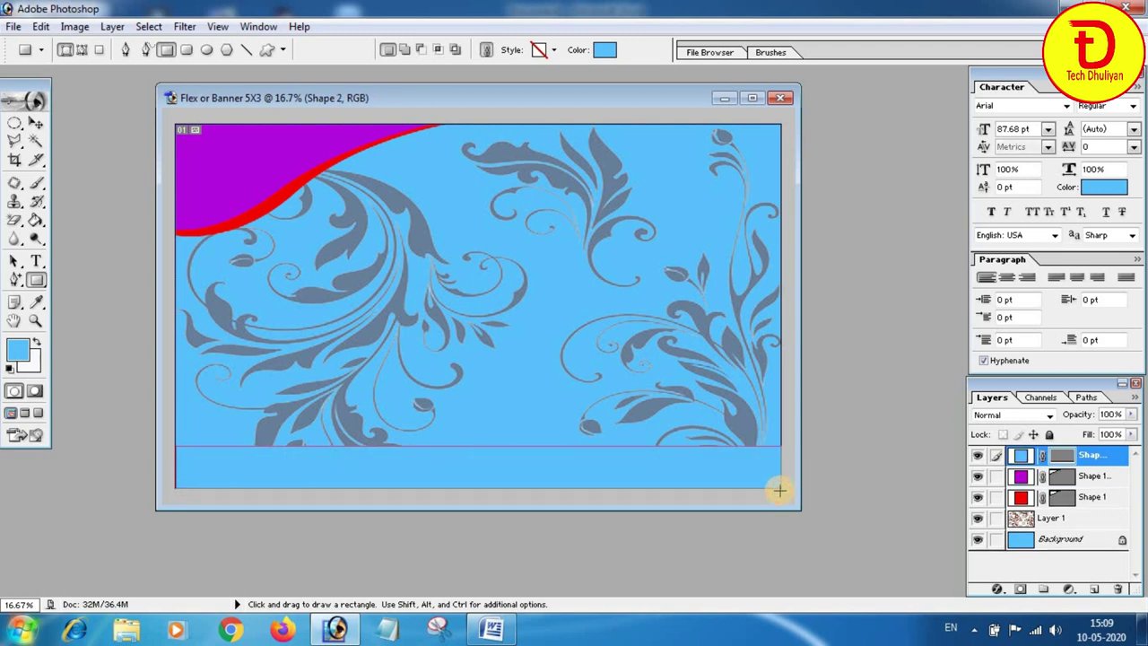
key("Return")
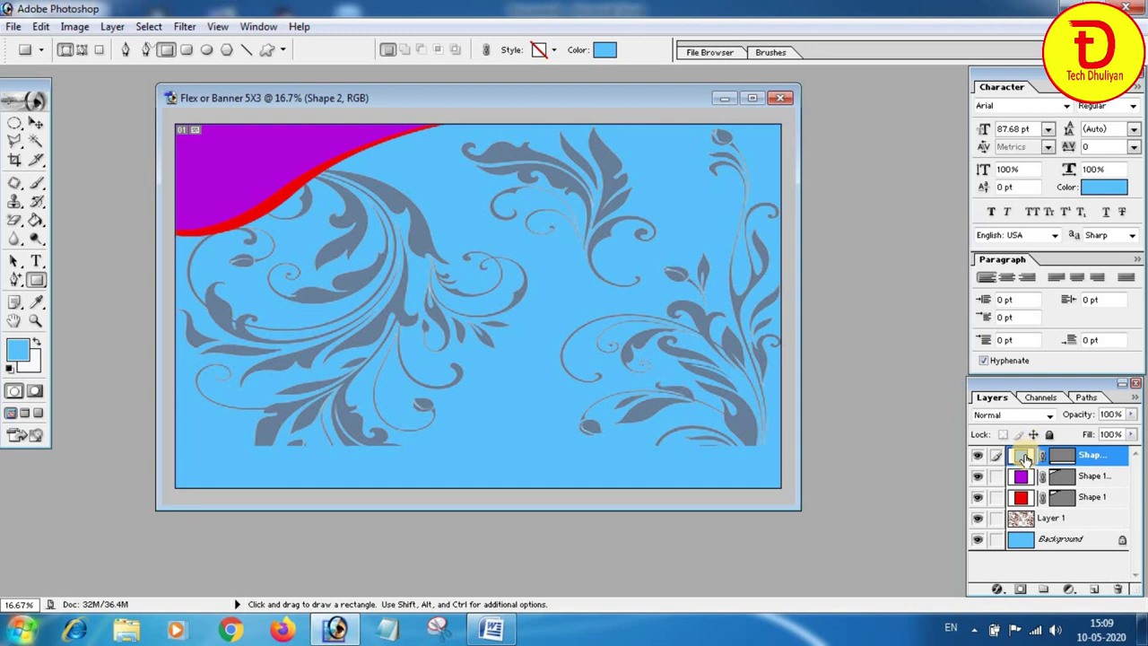
double_click(1025, 458)
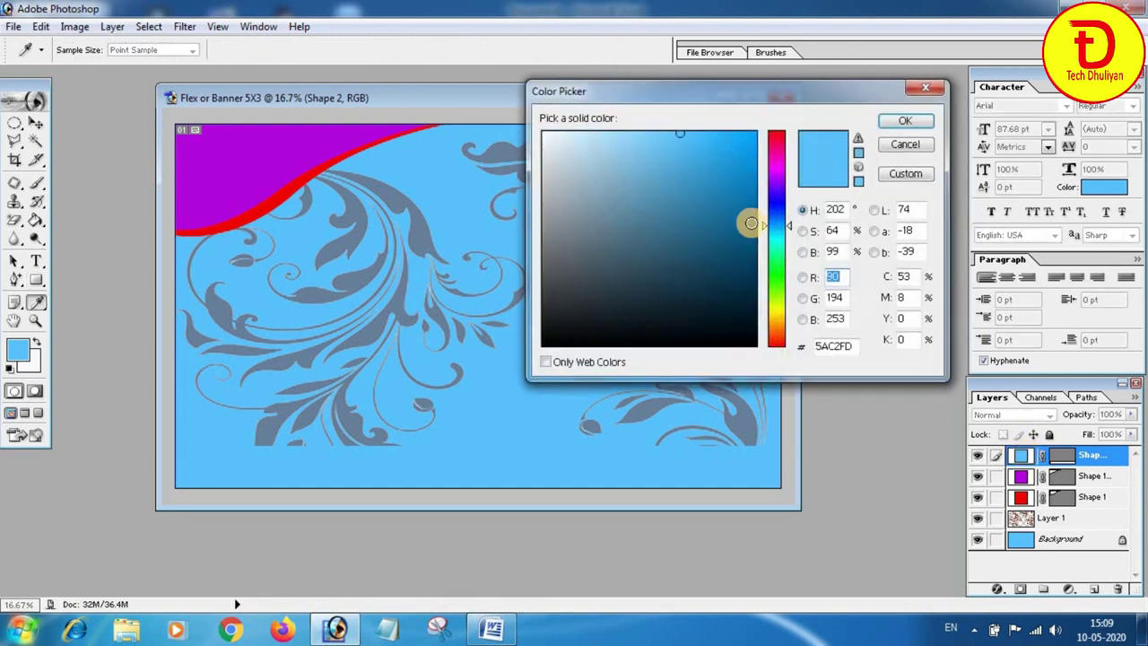
left_click_drag(777, 161, 797, 119)
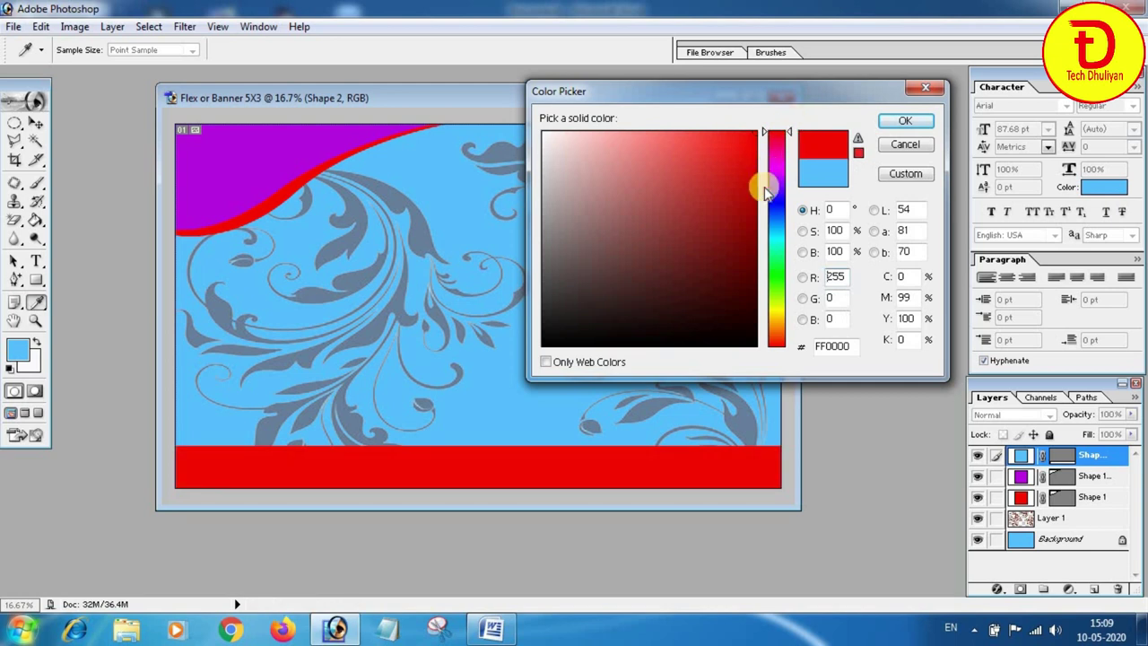
left_click(916, 120)
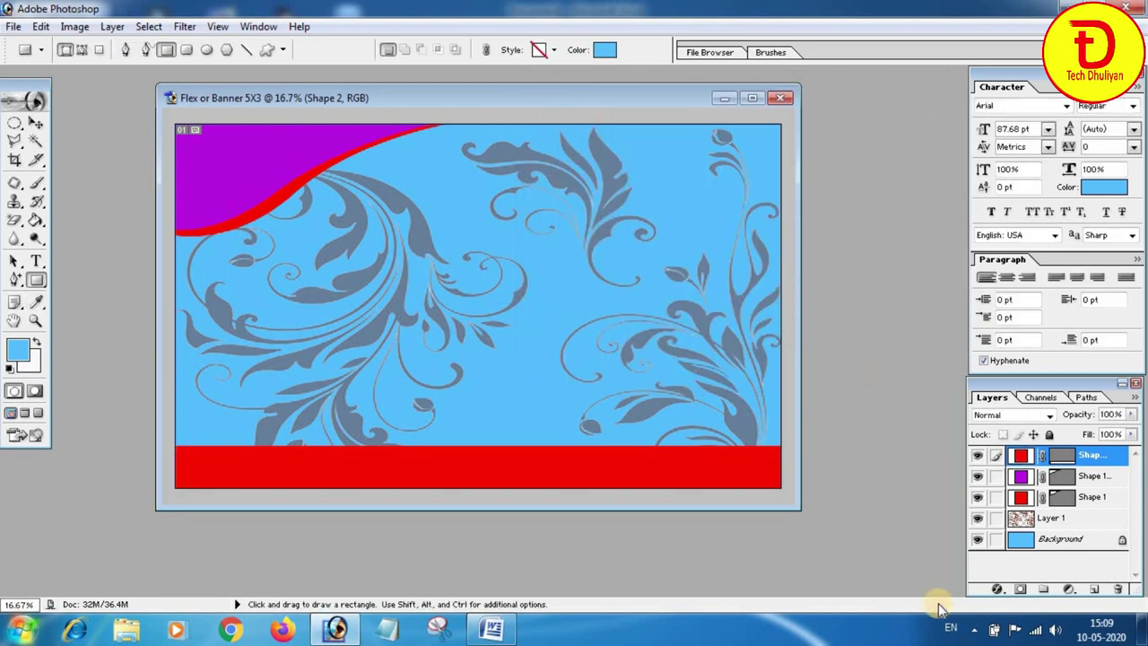
left_click(995, 590)
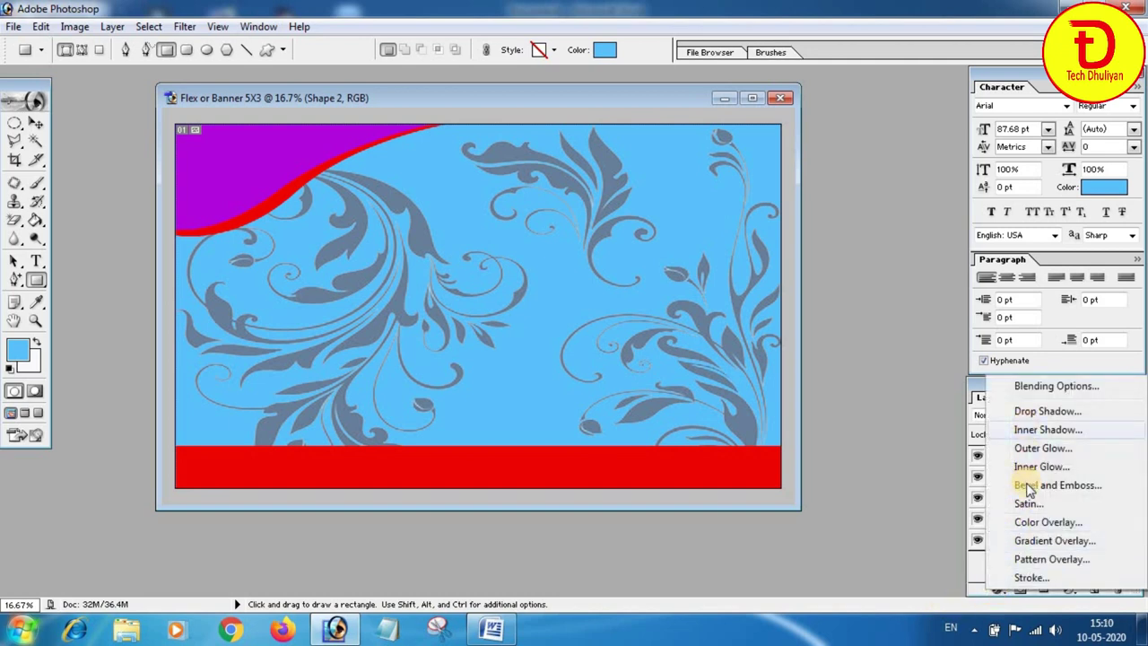
Step: Add a Gradient Overlay to the bar running from red FF0000 to dark red 9E0202
left_click(1032, 540)
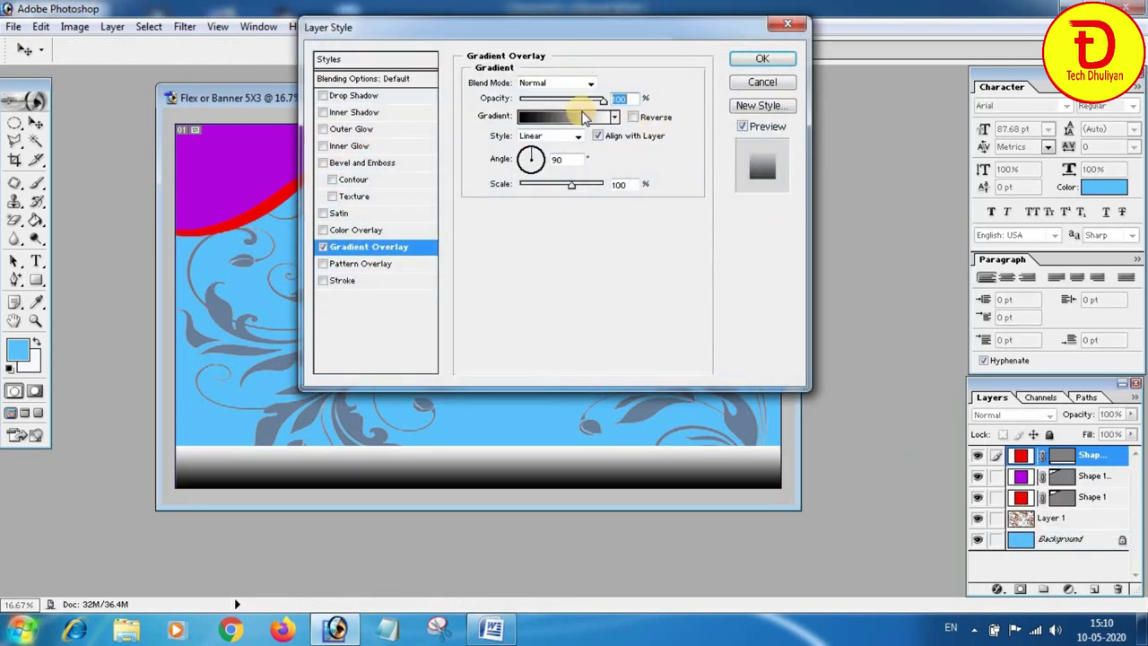
left_click(561, 119)
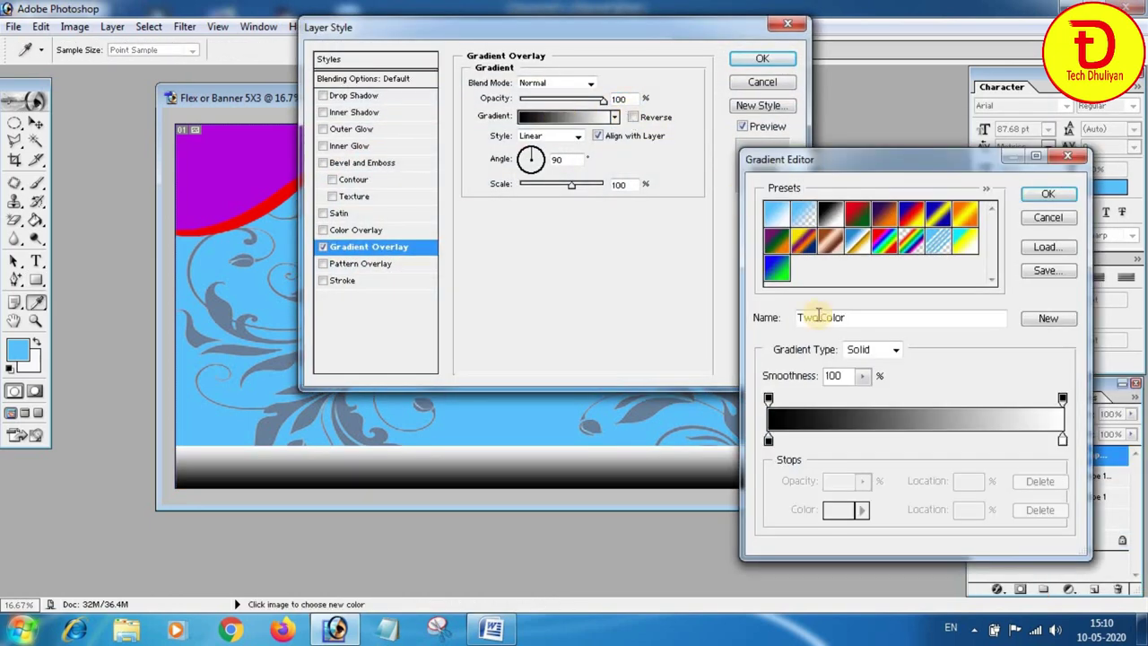
left_click(769, 441)
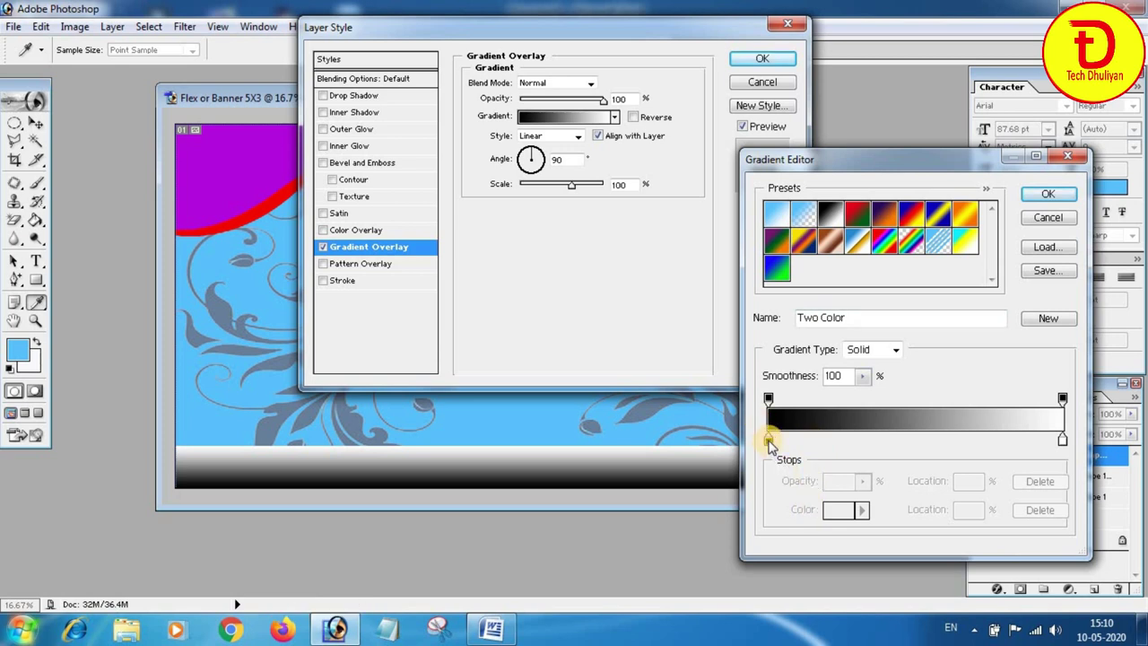
double_click(768, 440)
left_click_drag(744, 230, 817, 102)
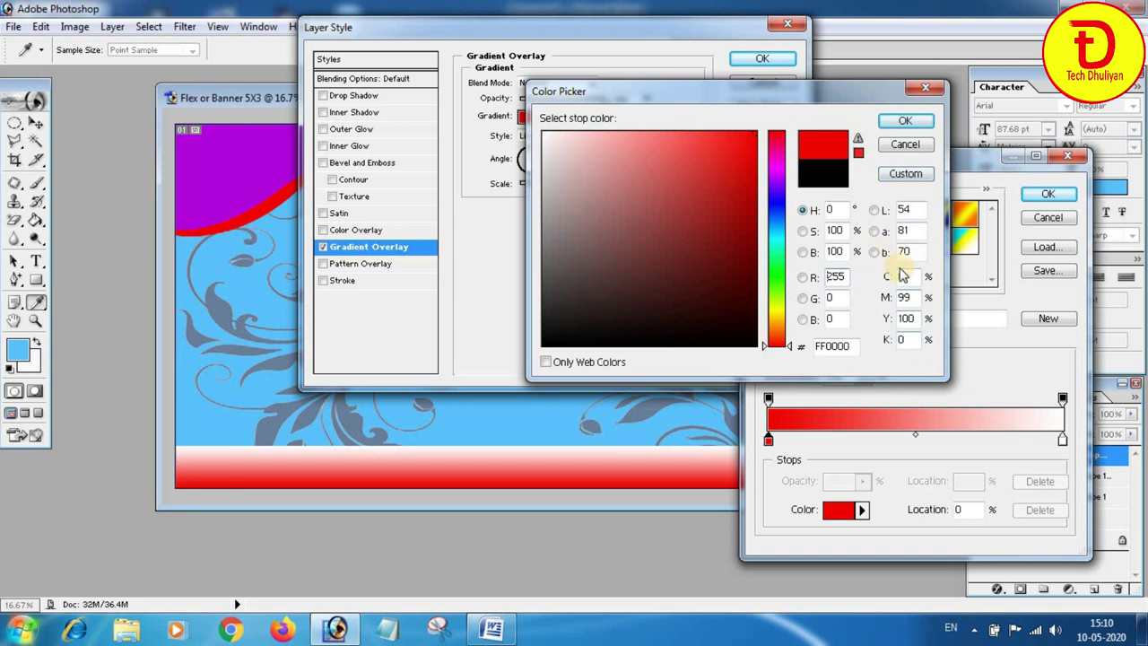
left_click(901, 124)
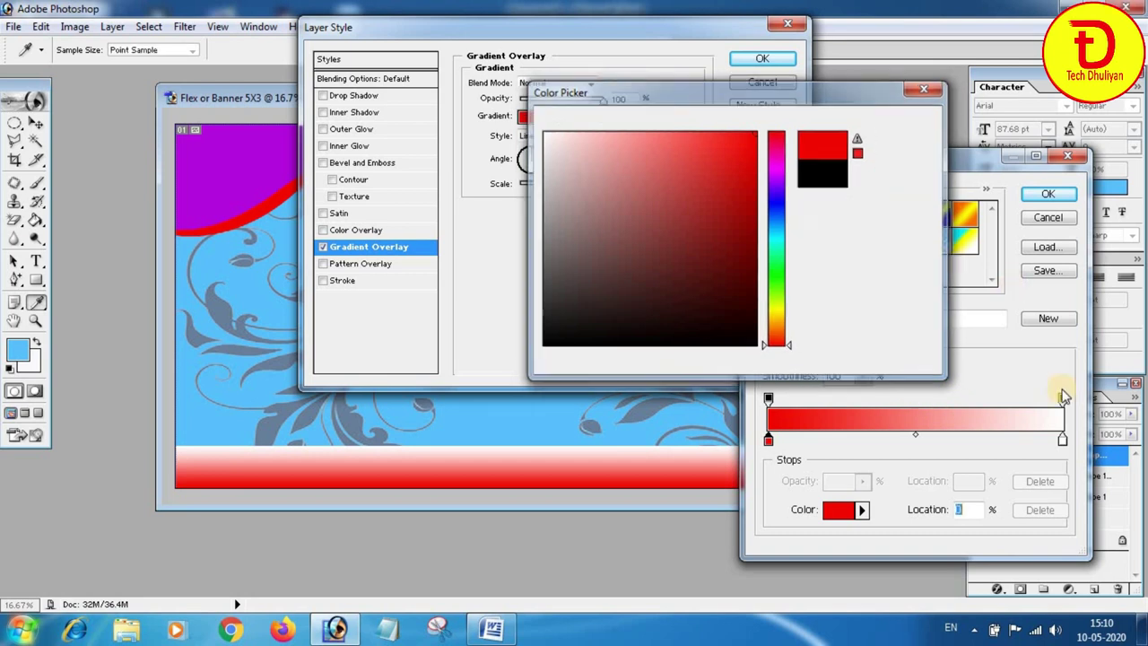
left_click(1062, 441)
double_click(1063, 439)
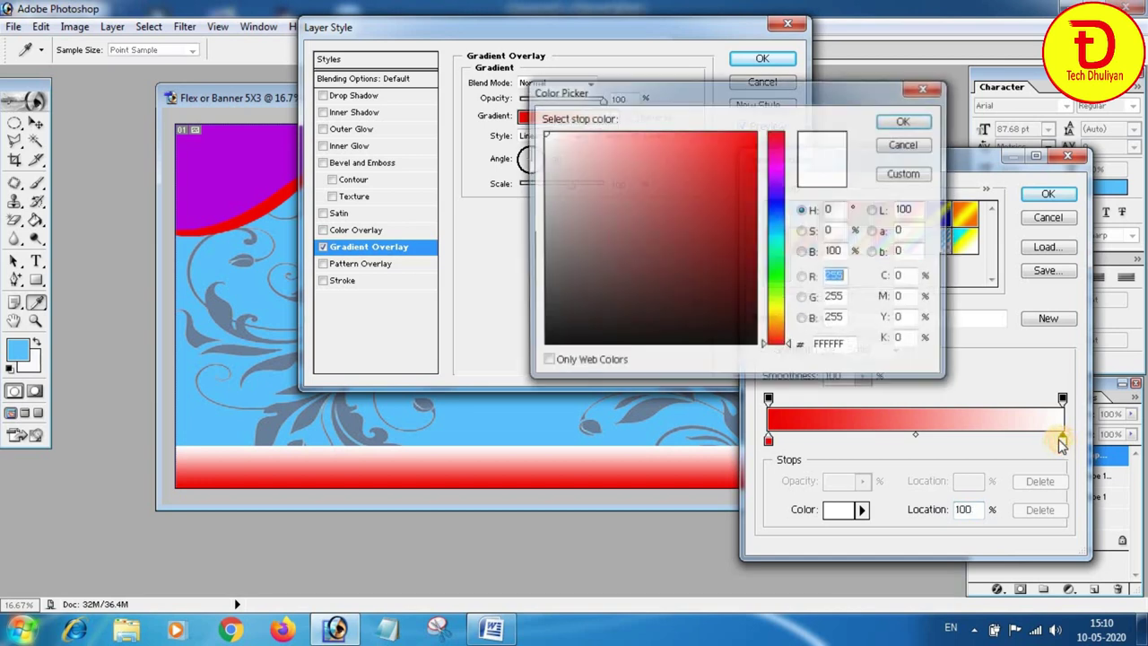
left_click_drag(743, 207, 753, 213)
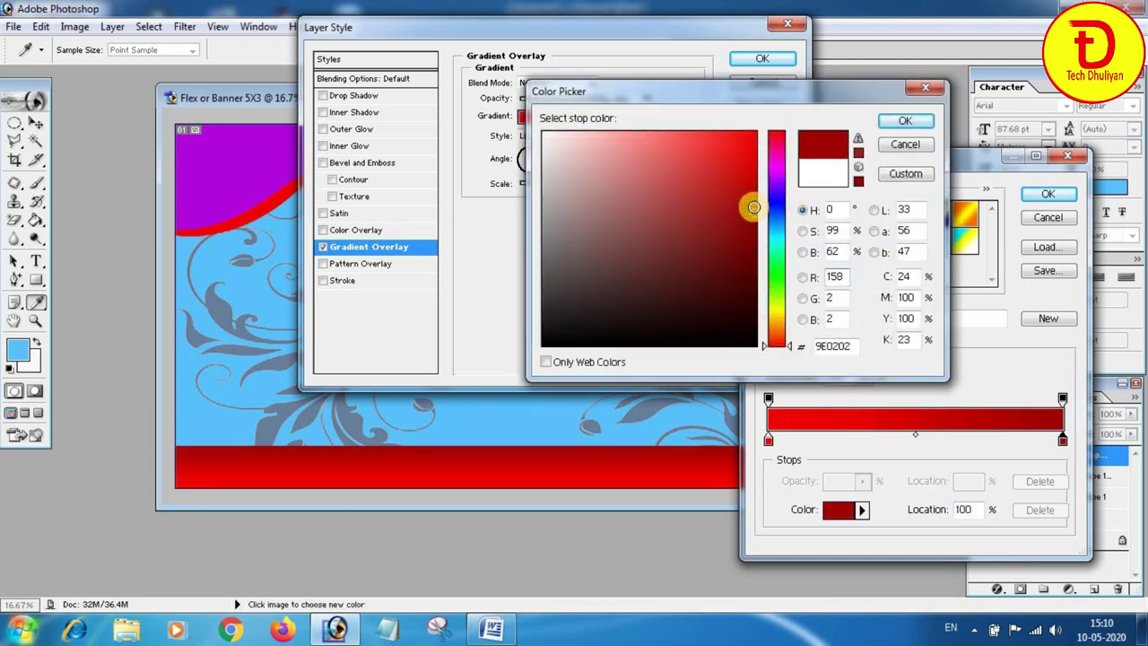
left_click(902, 125)
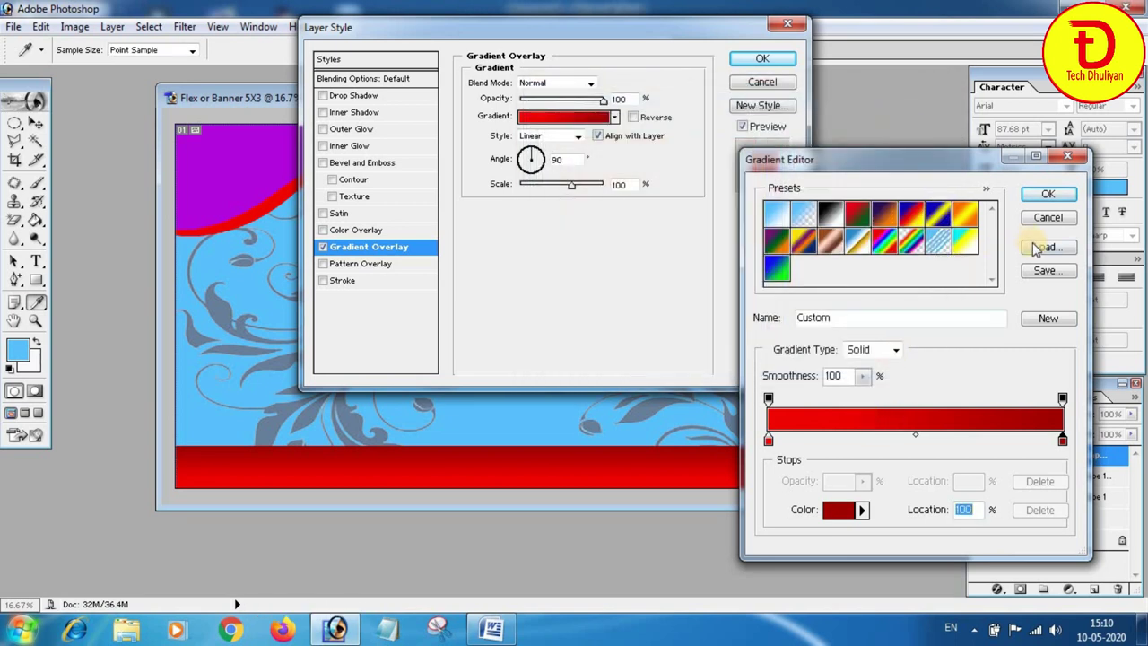
left_click(1048, 195)
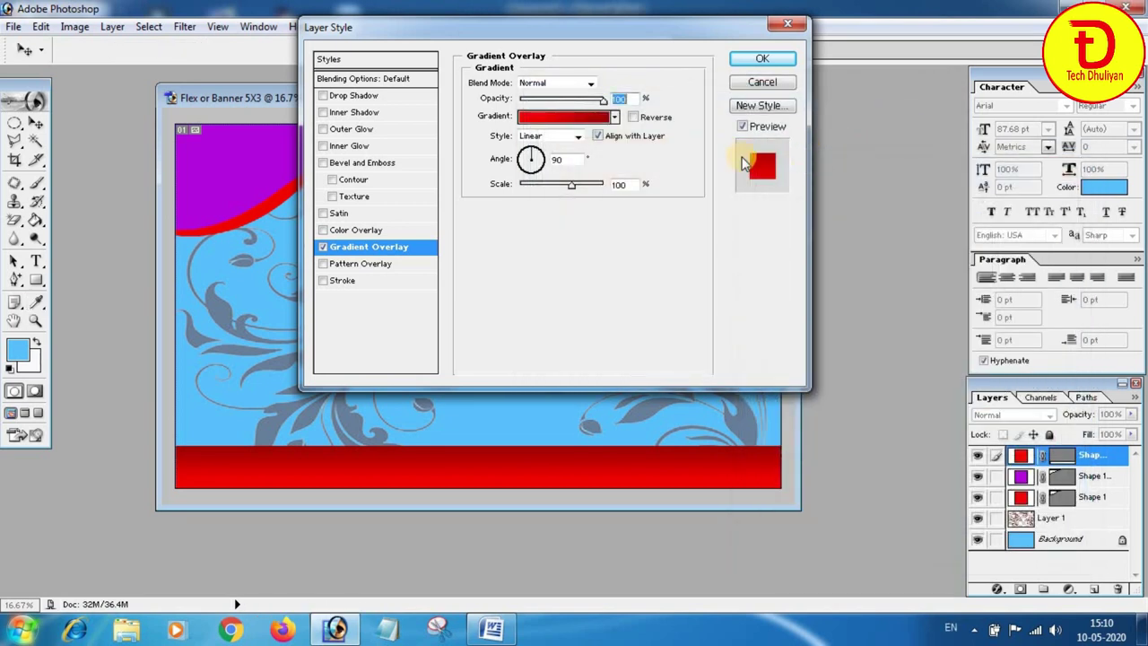
Step: Adjust the gradient angle and set the gradient style to Reflected
left_click(529, 161)
left_click_drag(529, 160, 531, 185)
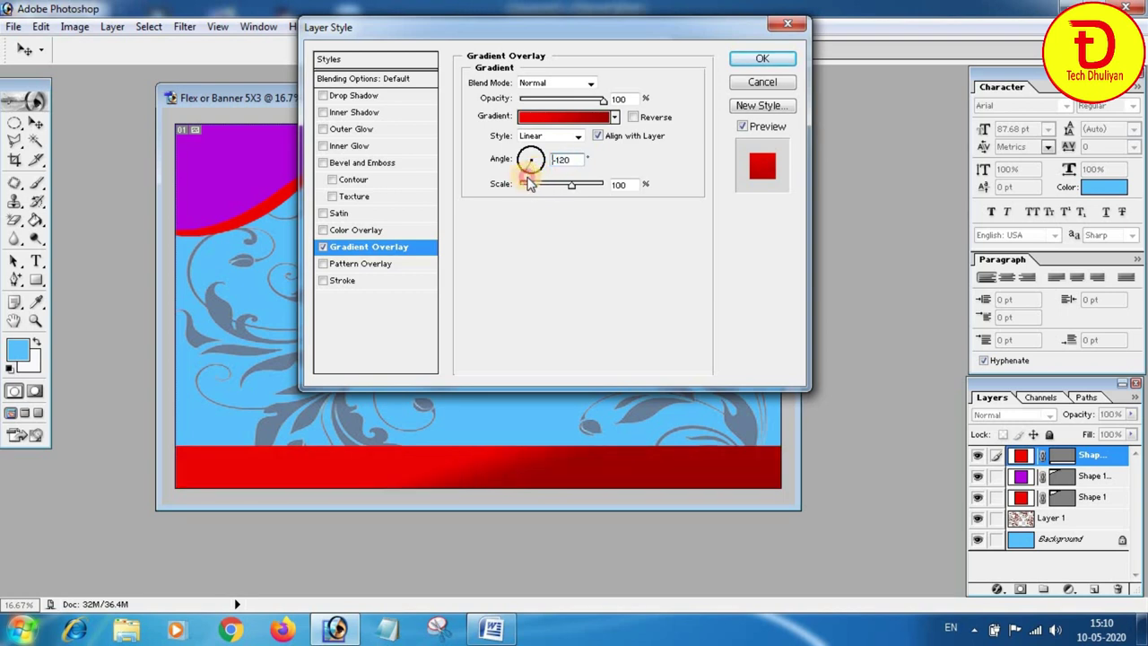
left_click_drag(534, 182, 533, 146)
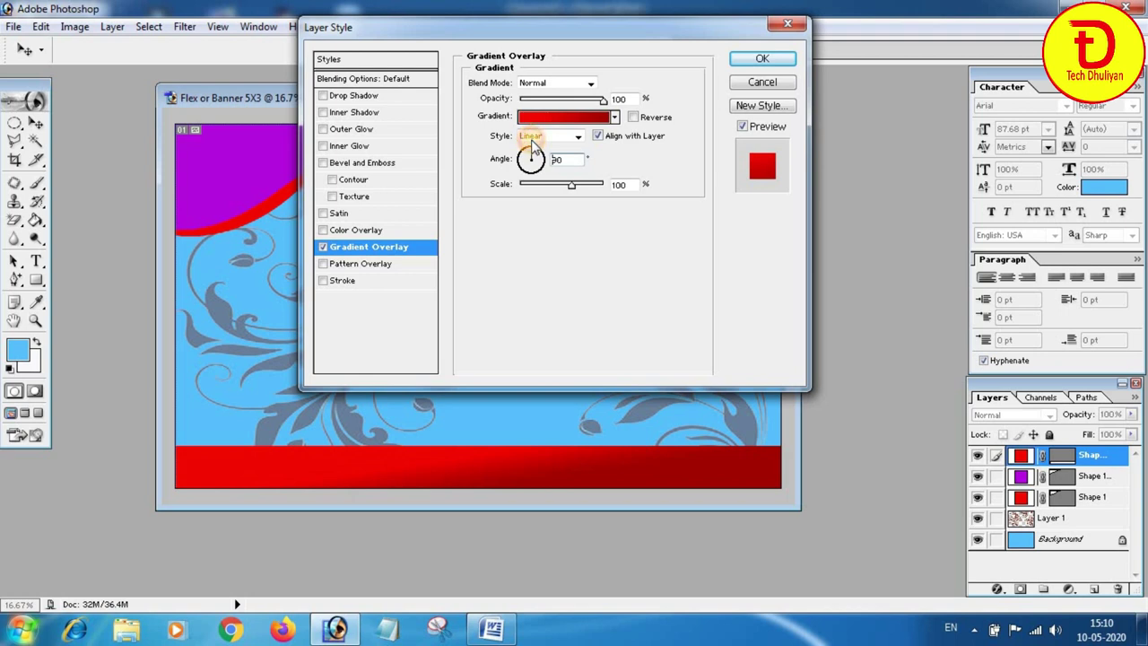
left_click(617, 116)
left_click(615, 116)
left_click(580, 137)
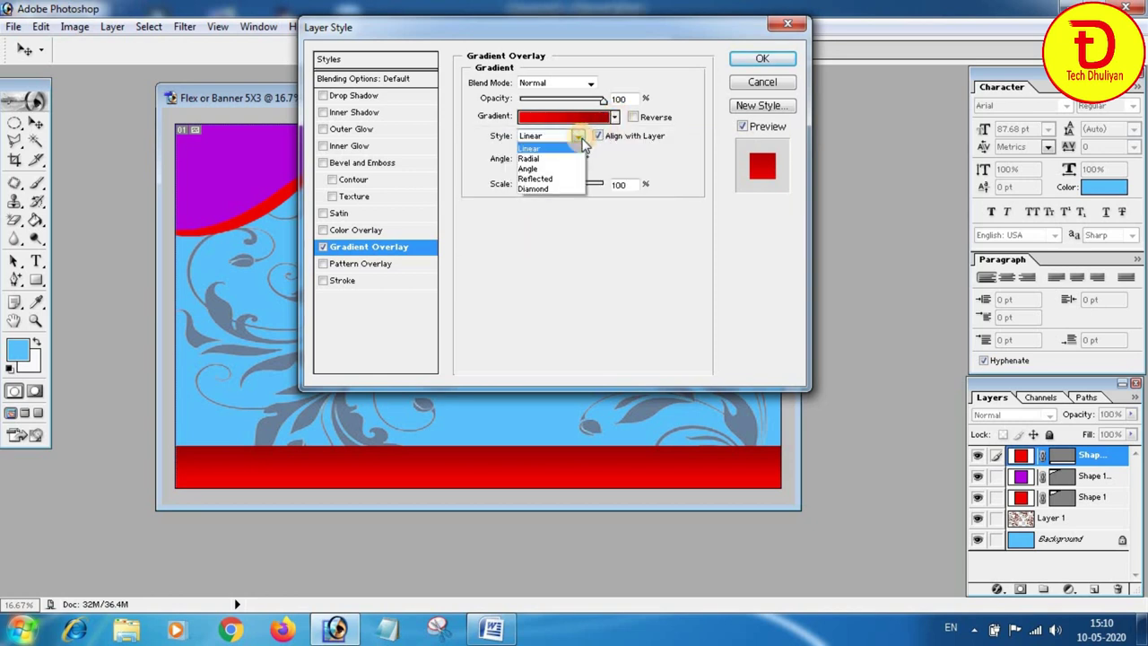
left_click(554, 158)
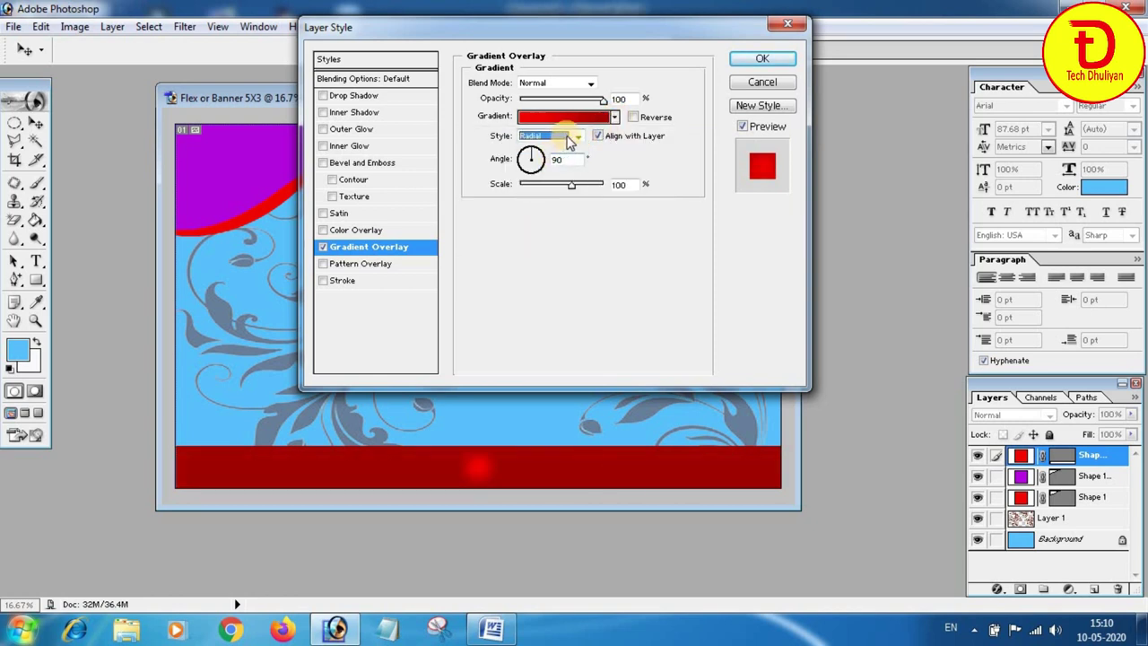
left_click(574, 136)
left_click(555, 162)
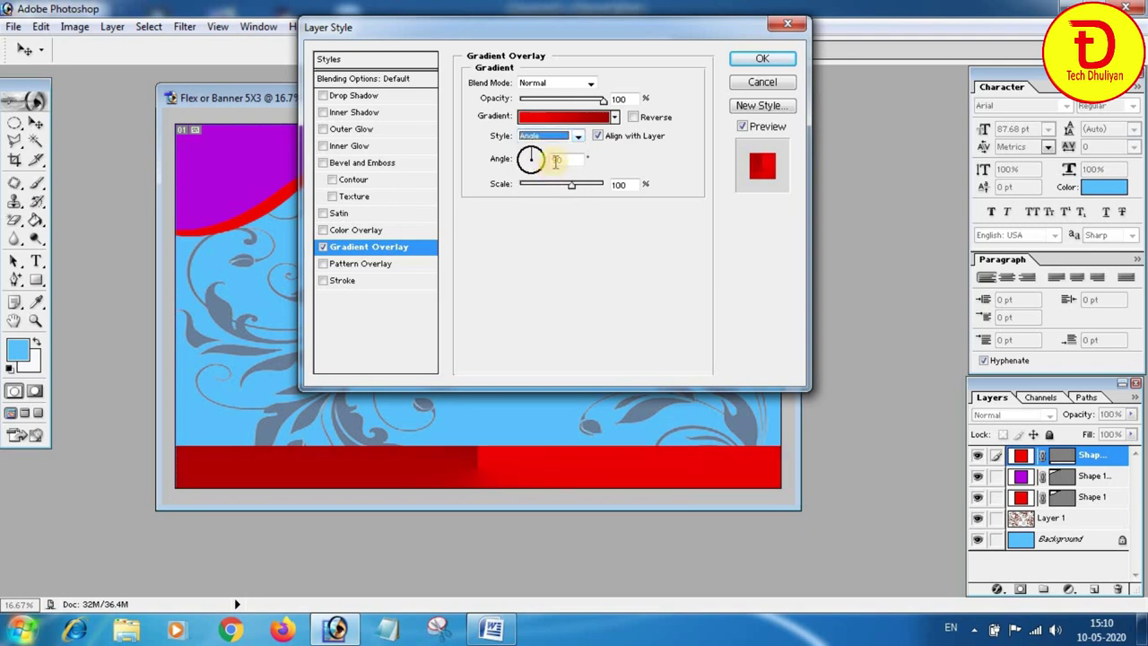
left_click(558, 136)
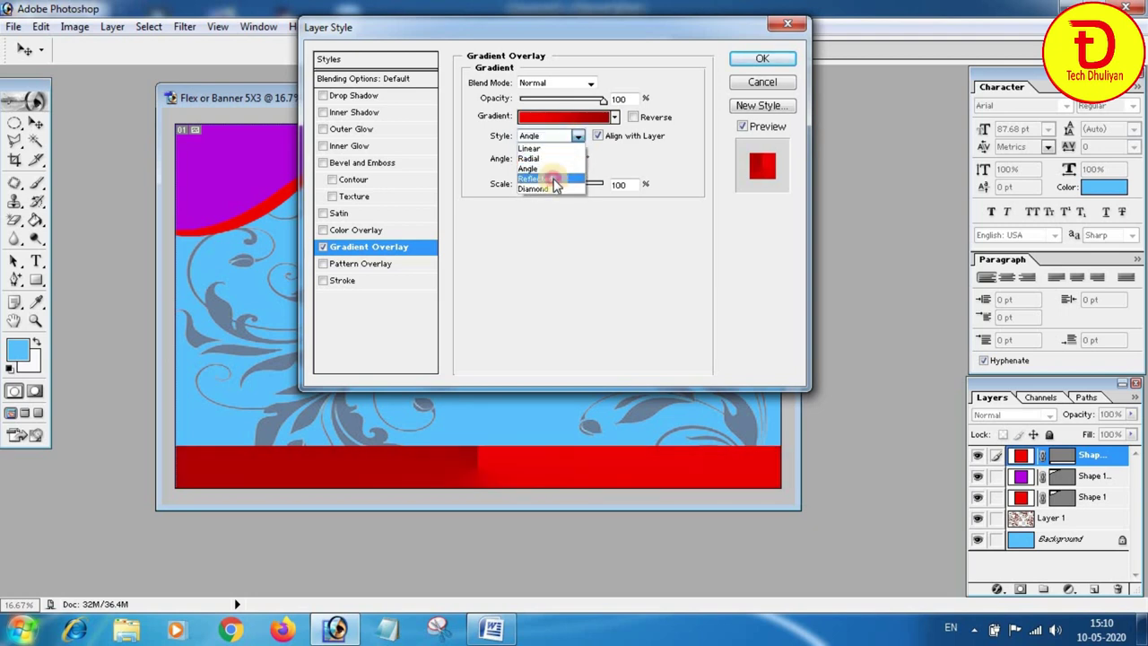
left_click(556, 180)
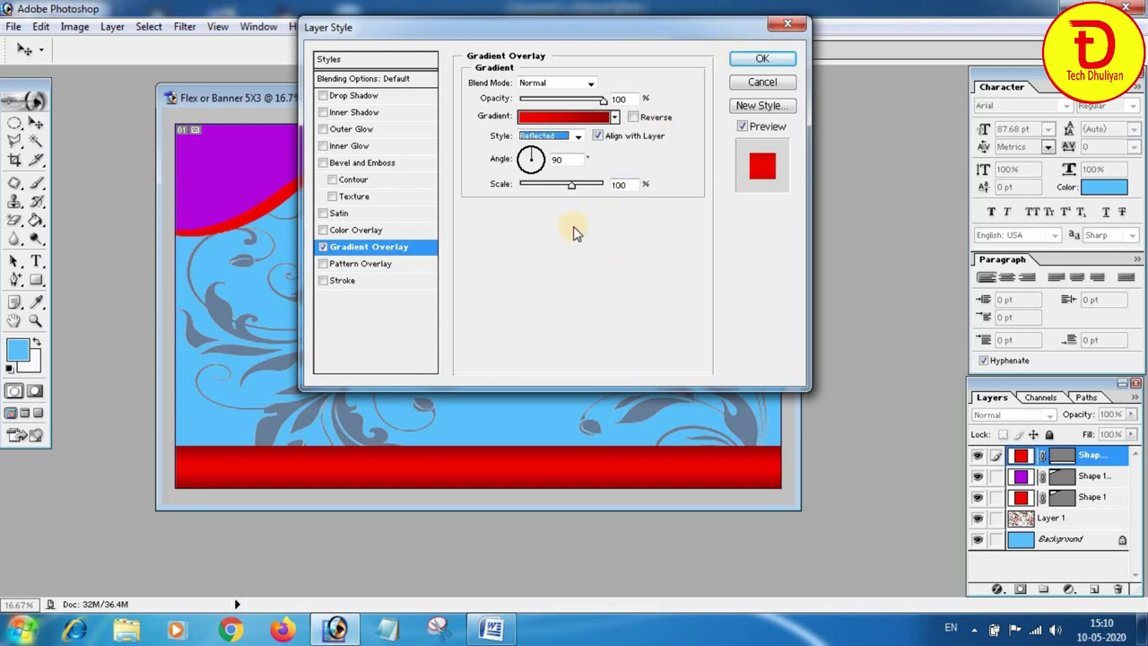
Step: Raise the gradient scale to 115, apply it, and switch to the Word document
mouse_move(577, 189)
left_mouse_down()
mouse_move(564, 197)
mouse_move(593, 199)
left_mouse_up()
left_click(765, 60)
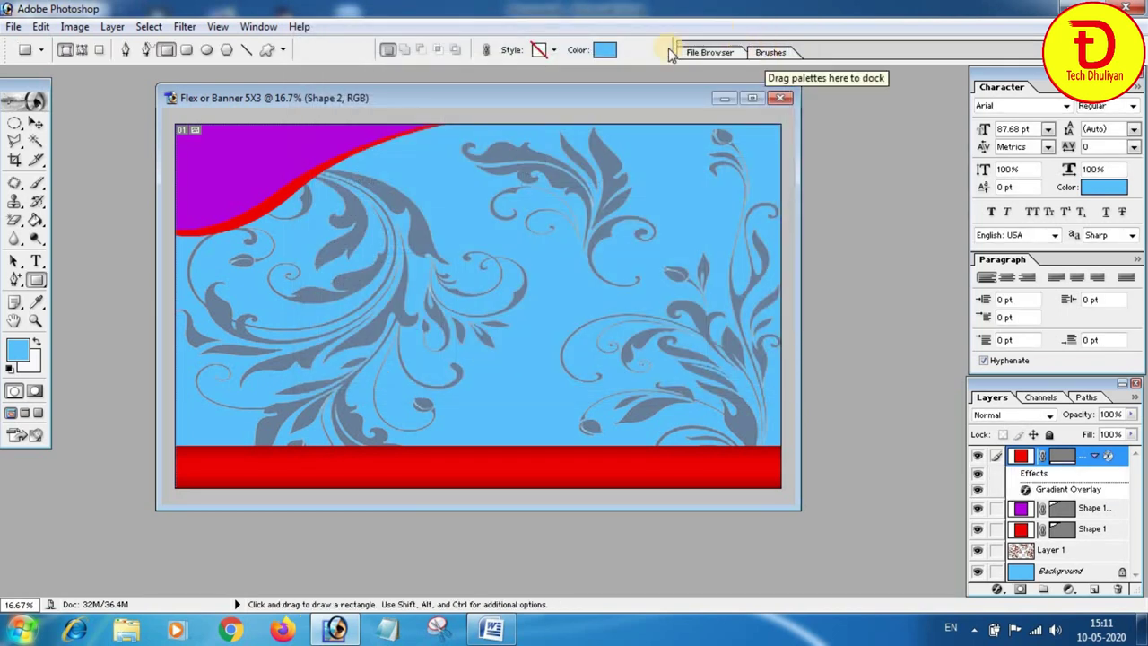
left_click(37, 128)
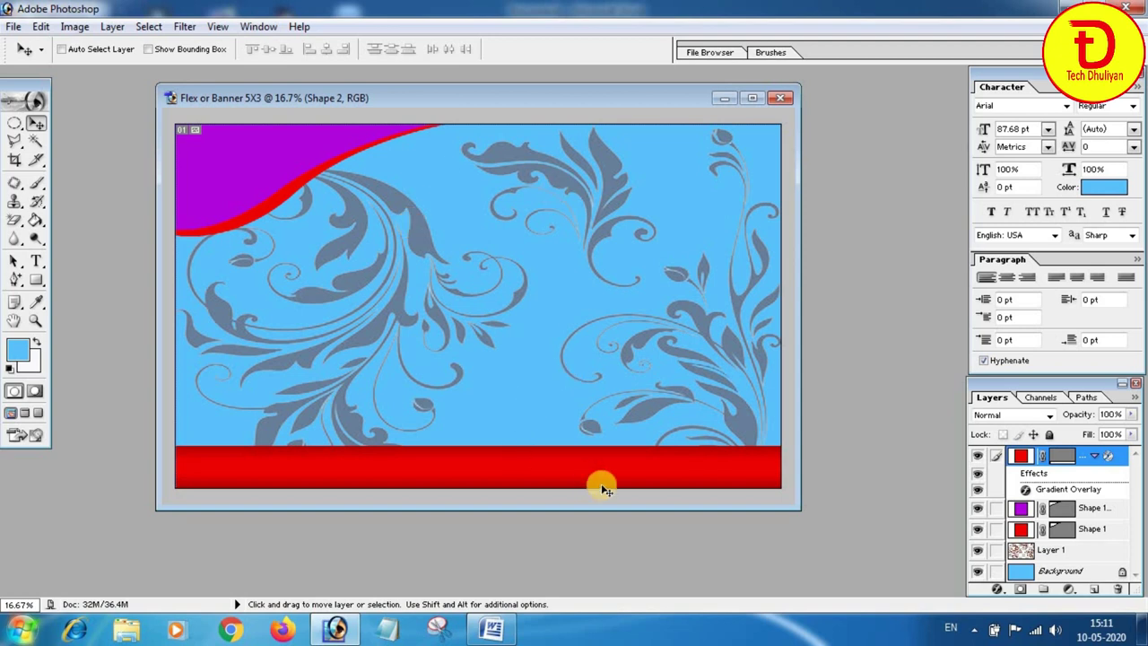
left_click(498, 633)
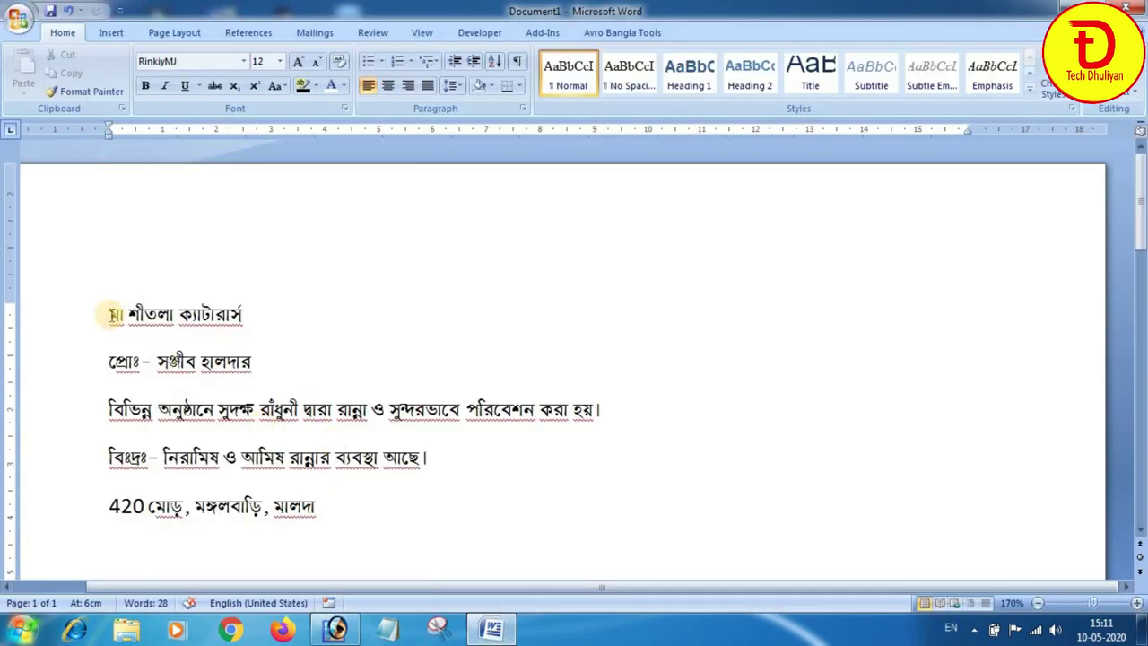
Step: Copy the title words মা শীতলা from Word and return to Photoshop
left_click_drag(111, 315, 177, 314)
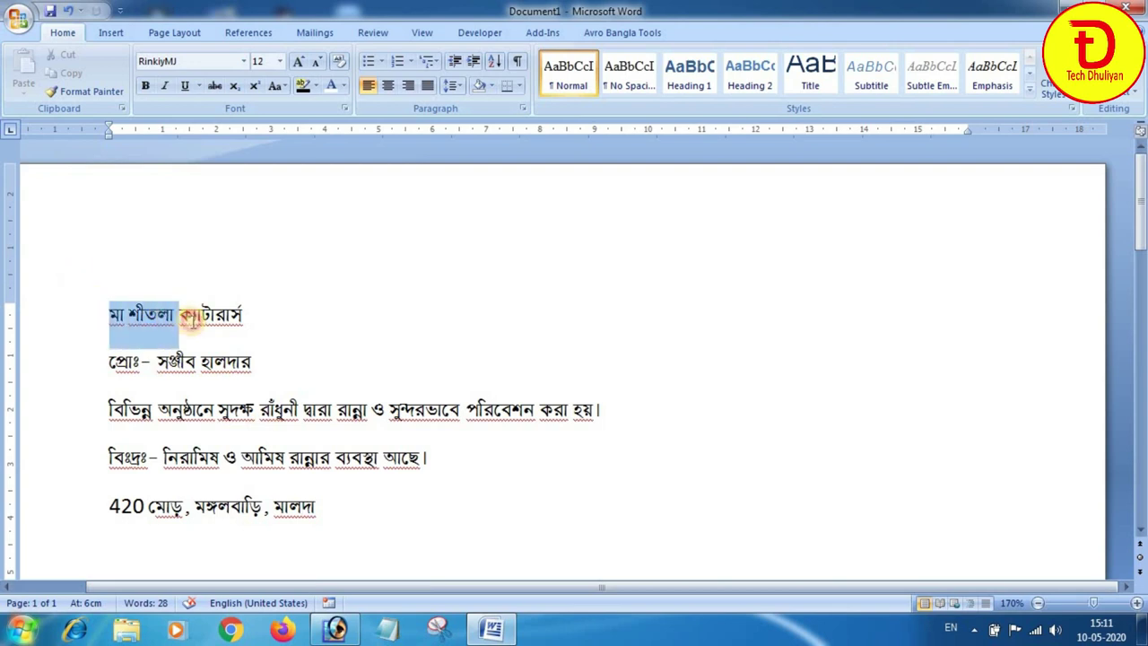
left_click_drag(178, 312, 179, 313)
key("ctrl+c")
key("alt+Tab")
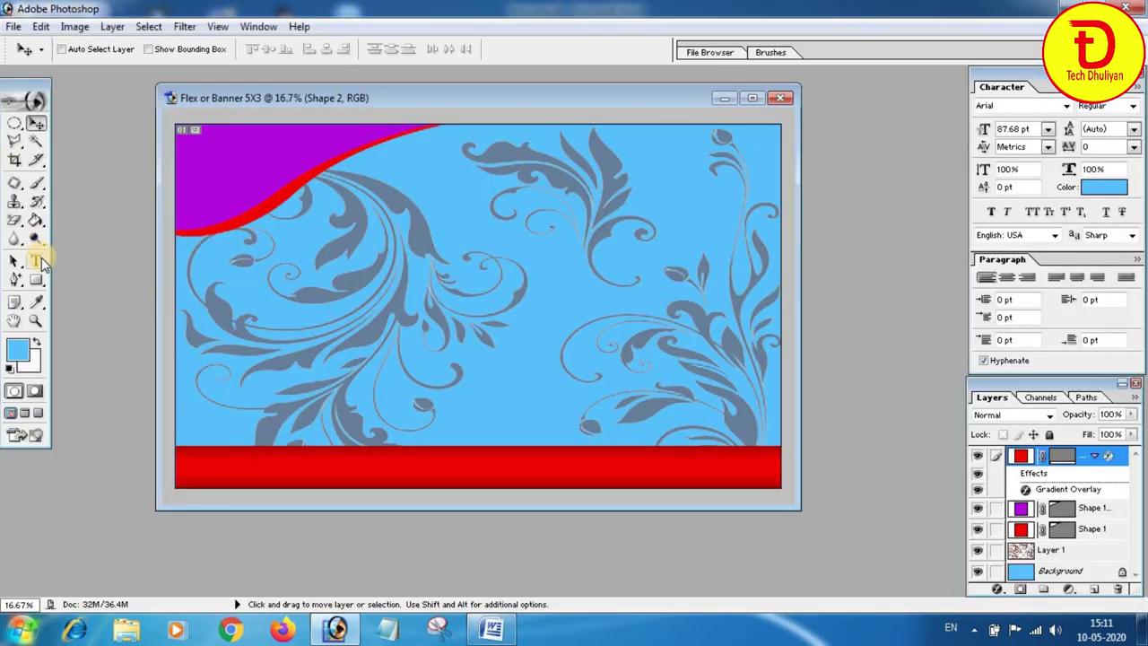
Step: Paste the title as a new text layer and colour it yellow FCFF00
left_click(35, 260)
left_click(206, 296)
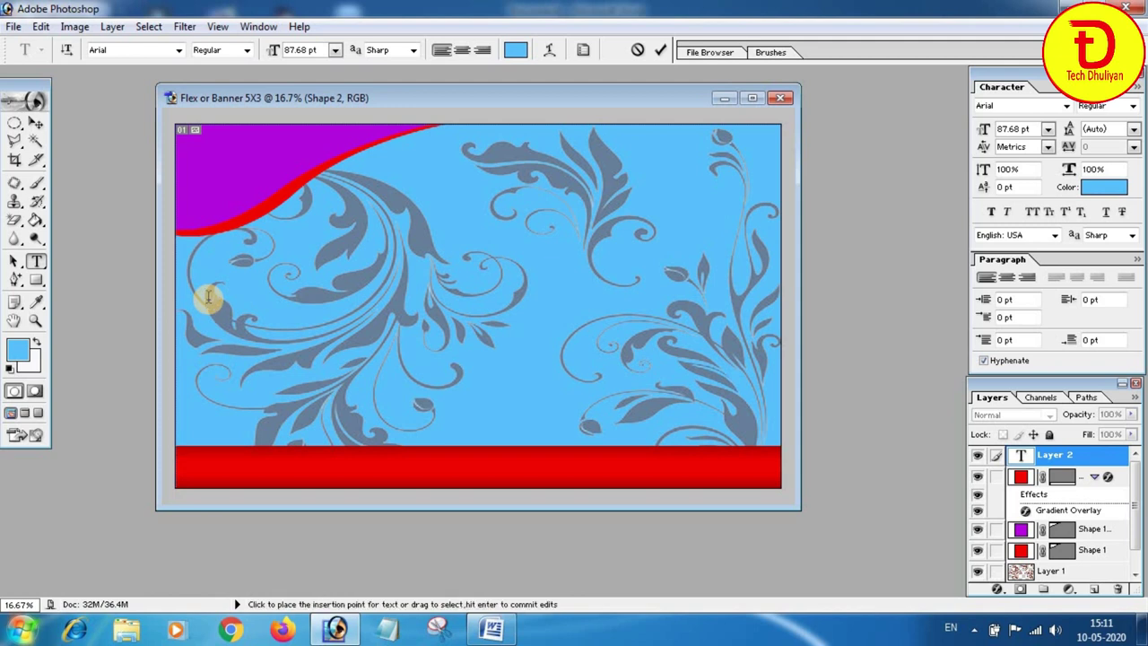
double_click(208, 296)
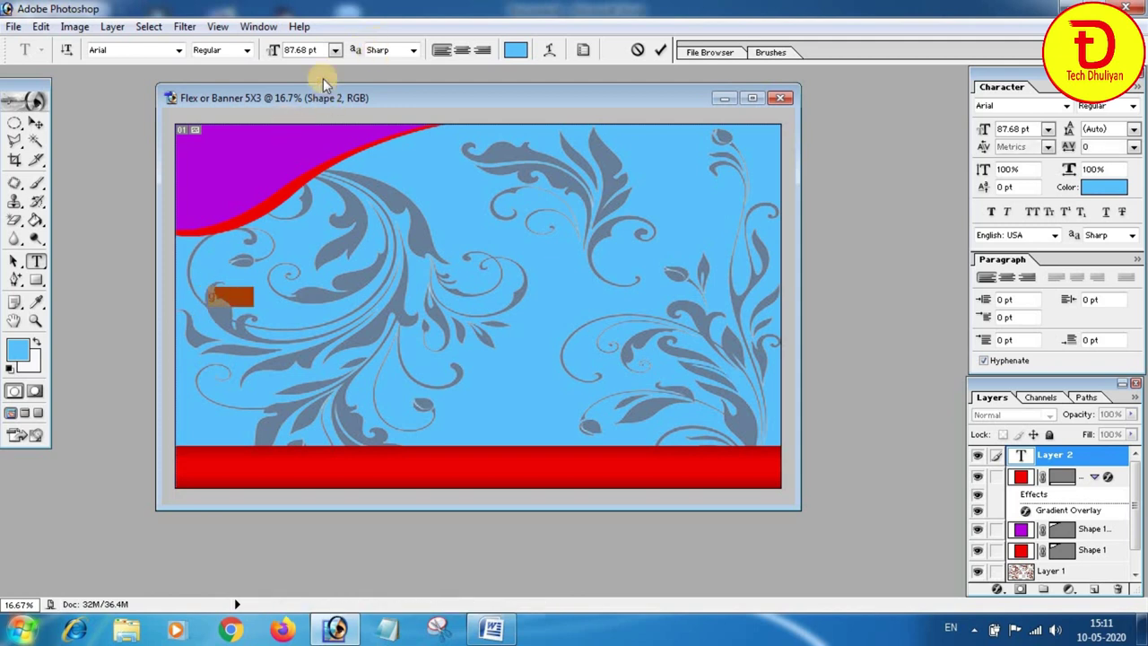
left_click(523, 50)
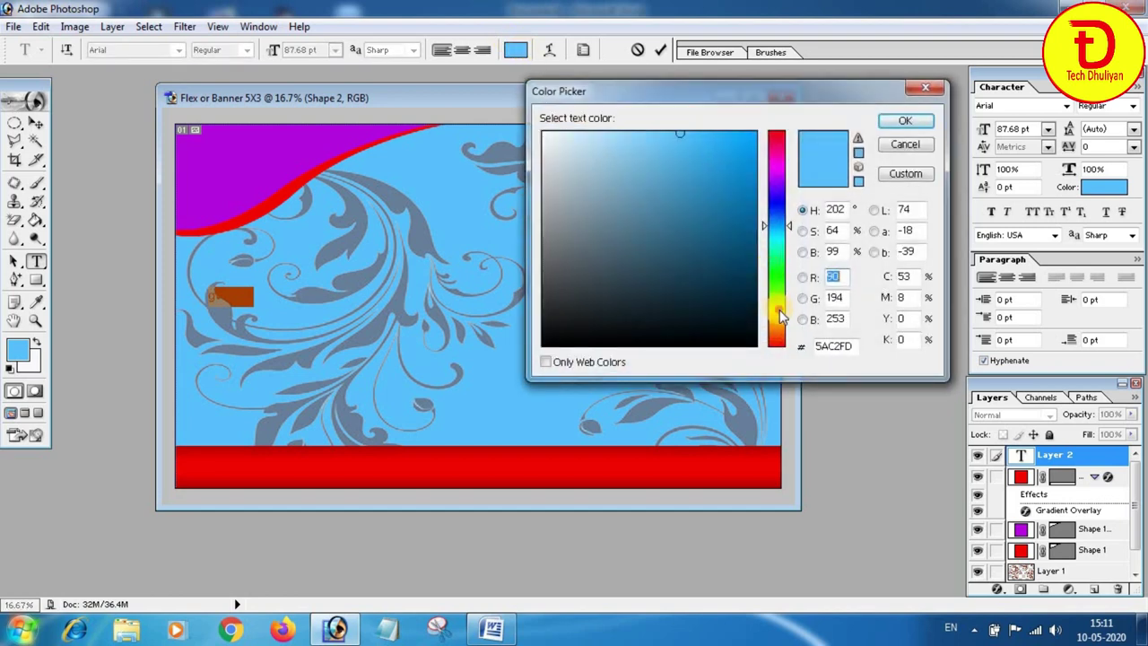
left_click(779, 309)
left_click_drag(736, 138, 768, 103)
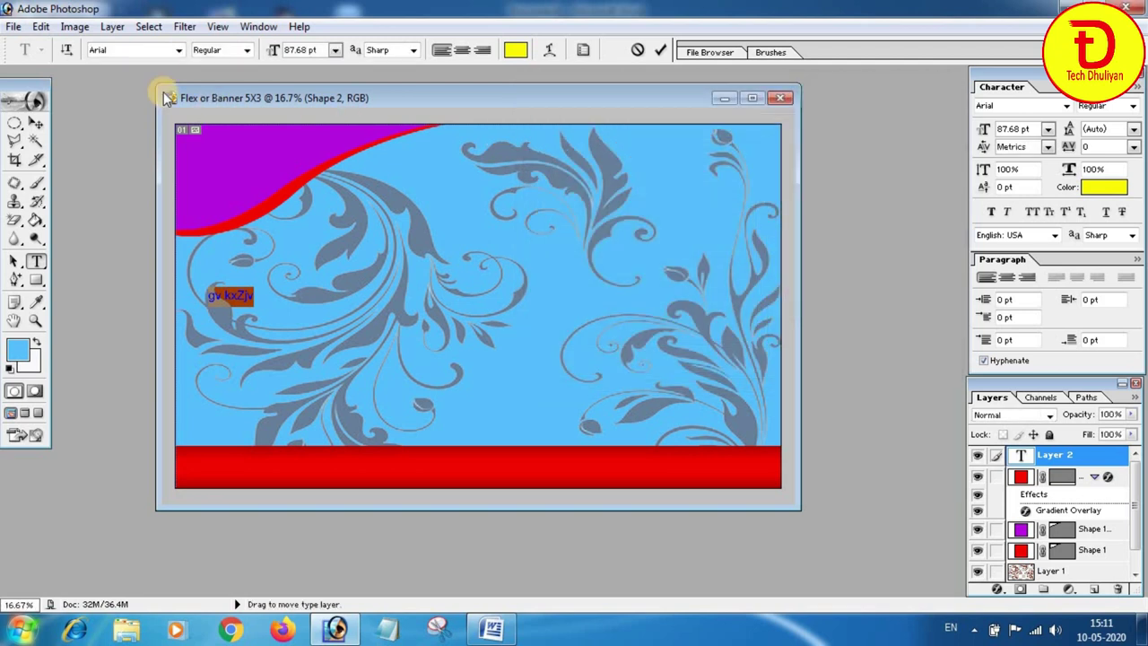
Step: Set the title font to RinkiyMJ at 72 pt and commit the text
left_click(178, 52)
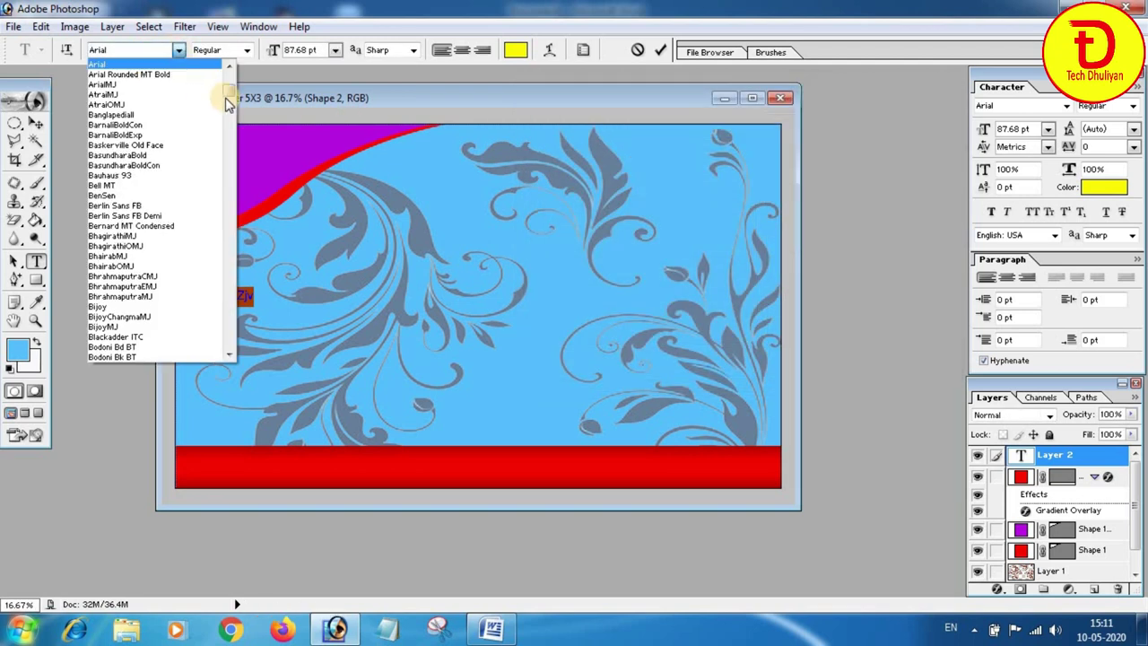
left_click_drag(230, 96, 236, 247)
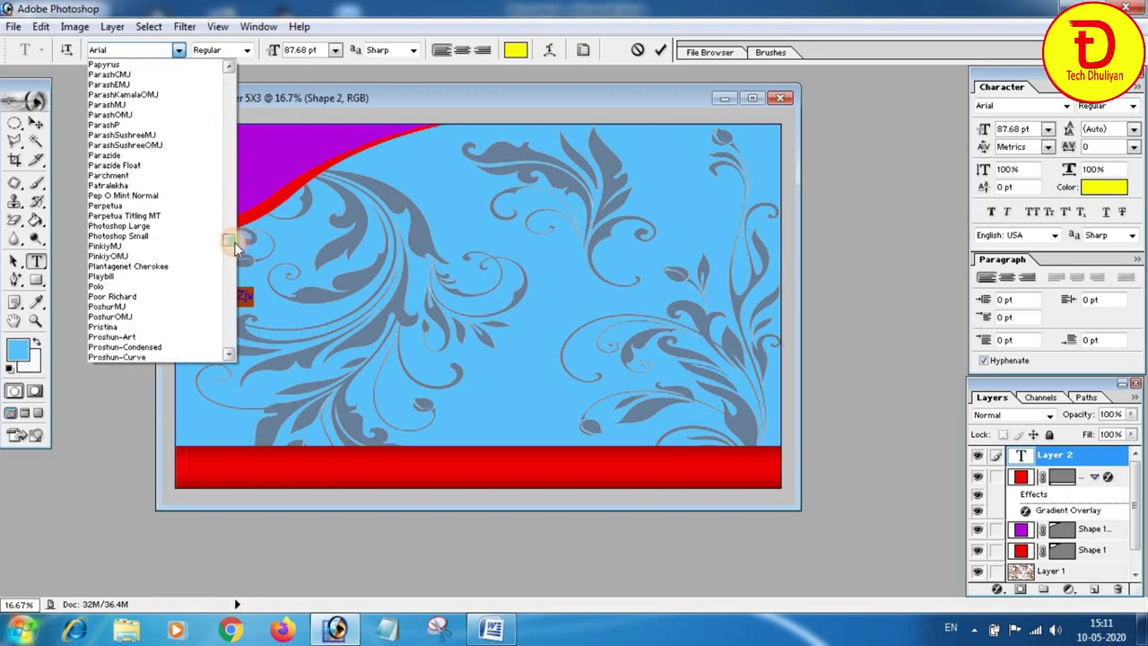
left_click_drag(235, 249, 236, 263)
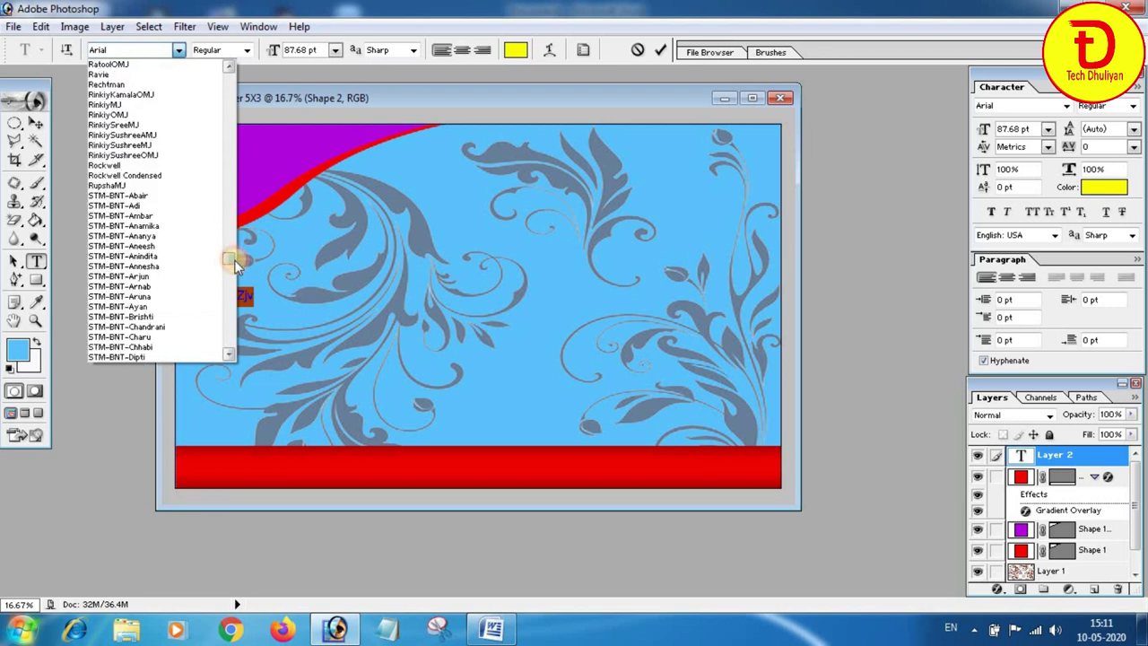
left_click(108, 105)
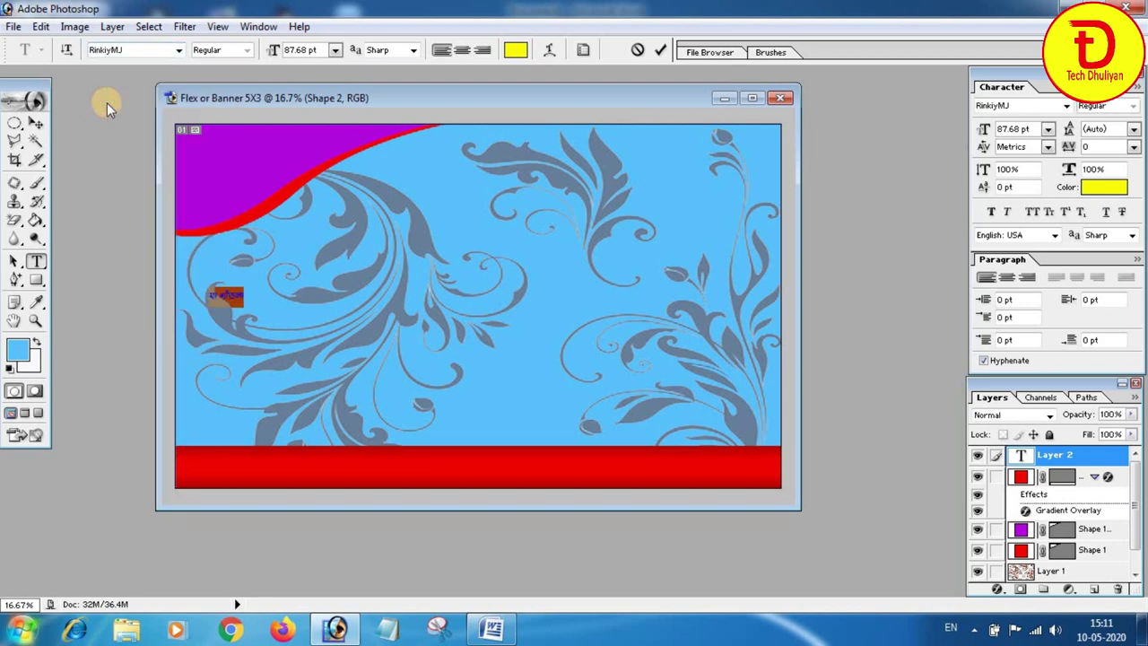
left_click(335, 51)
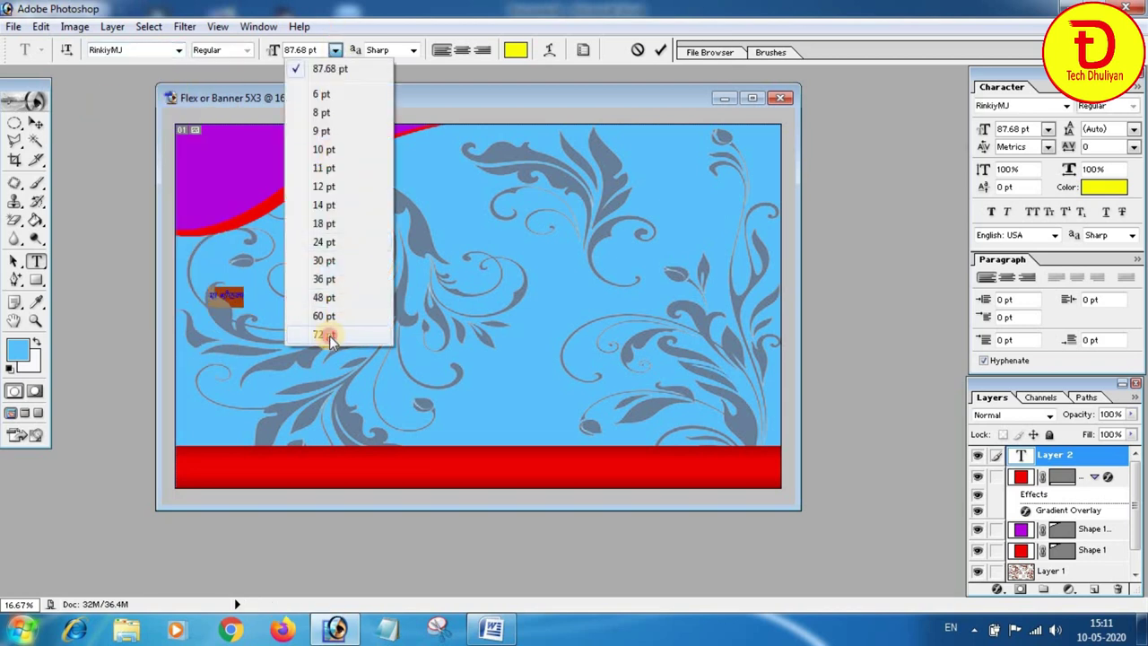
left_click(329, 335)
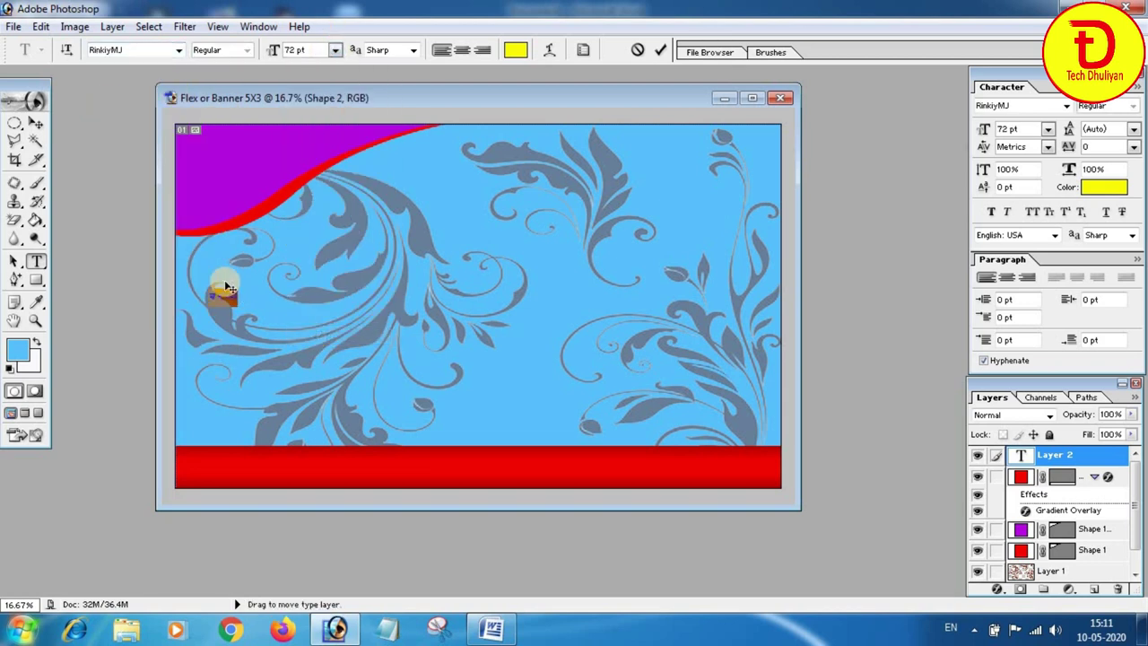
left_click(33, 127)
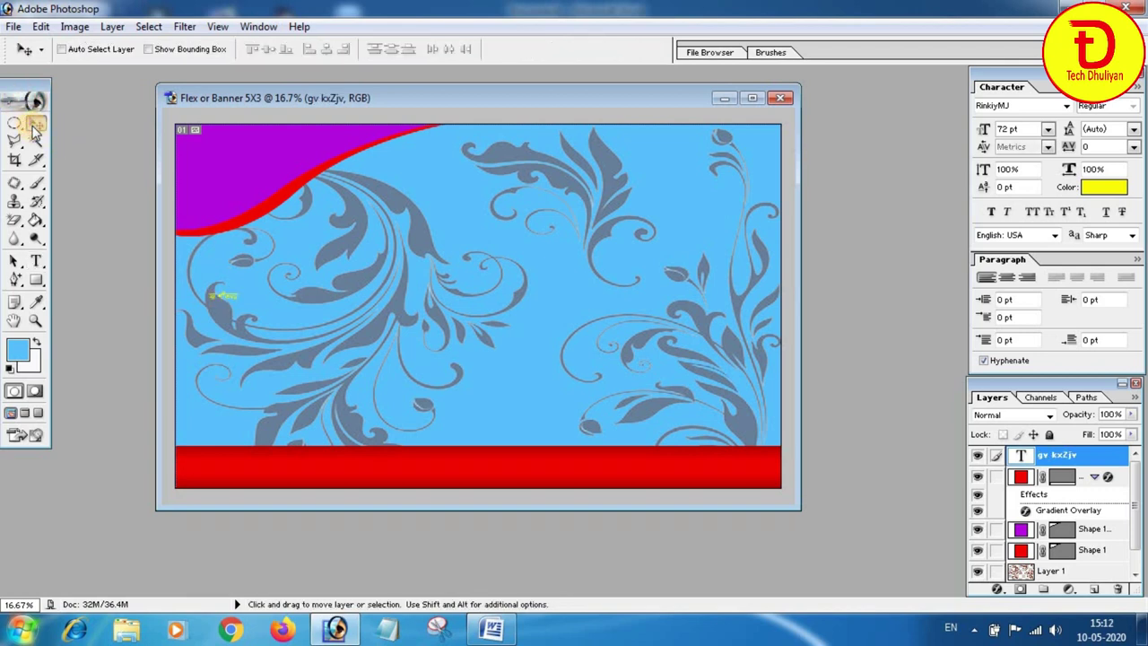
Step: Scale the yellow title much larger and apply Faux Bold
key("ctrl+t")
mouse_move(239, 299)
left_mouse_down()
mouse_move(398, 352)
mouse_move(348, 199)
mouse_move(355, 175)
left_mouse_up()
mouse_move(387, 215)
left_mouse_down()
mouse_move(421, 224)
mouse_move(394, 219)
left_mouse_up()
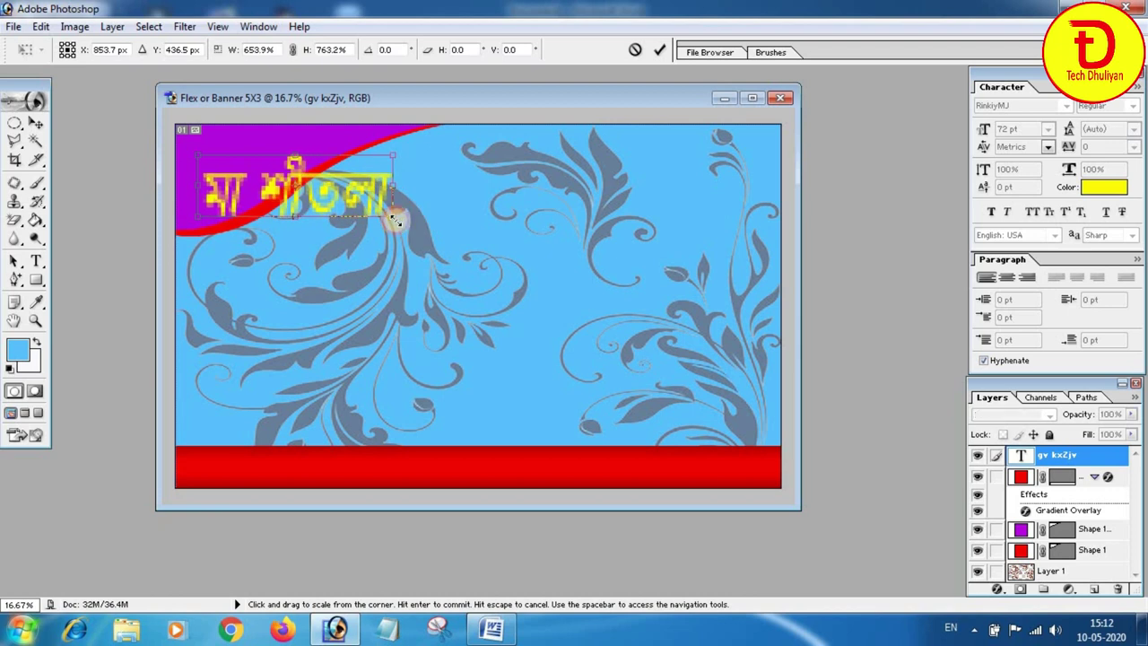
key("Return")
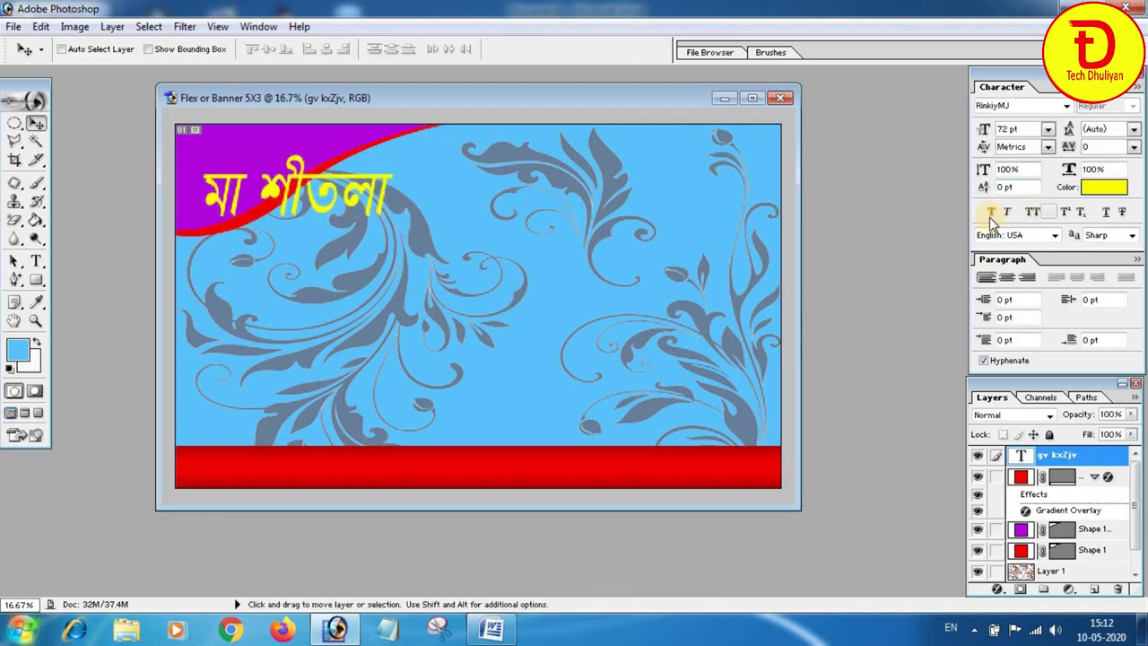
left_click(987, 212)
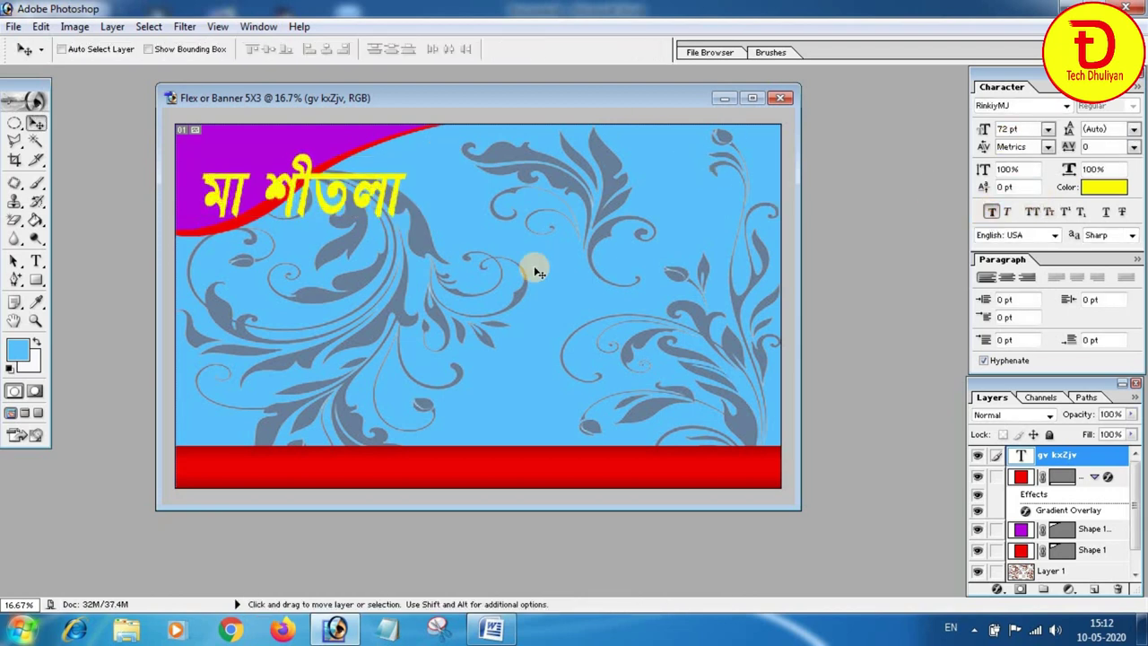
Step: Rotate the title about -18°, move it into the purple corner, and shrink it slightly
key("ctrl+t")
mouse_move(430, 235)
left_mouse_down()
mouse_move(432, 205)
mouse_move(374, 186)
left_mouse_up()
key("Return")
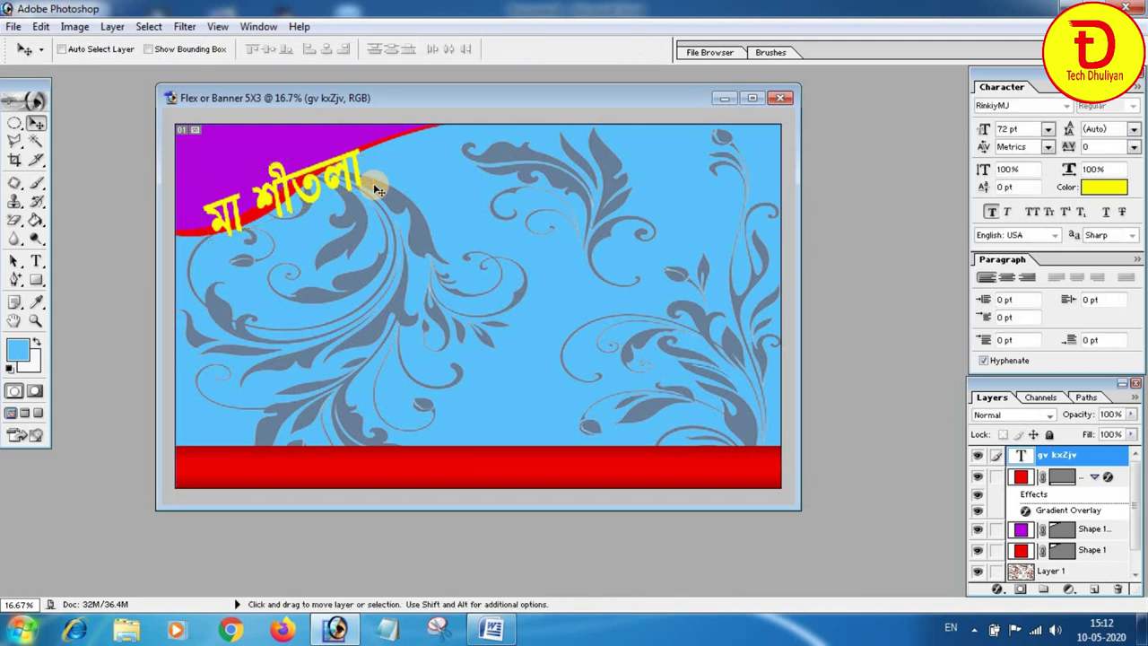
left_click_drag(316, 215, 291, 185)
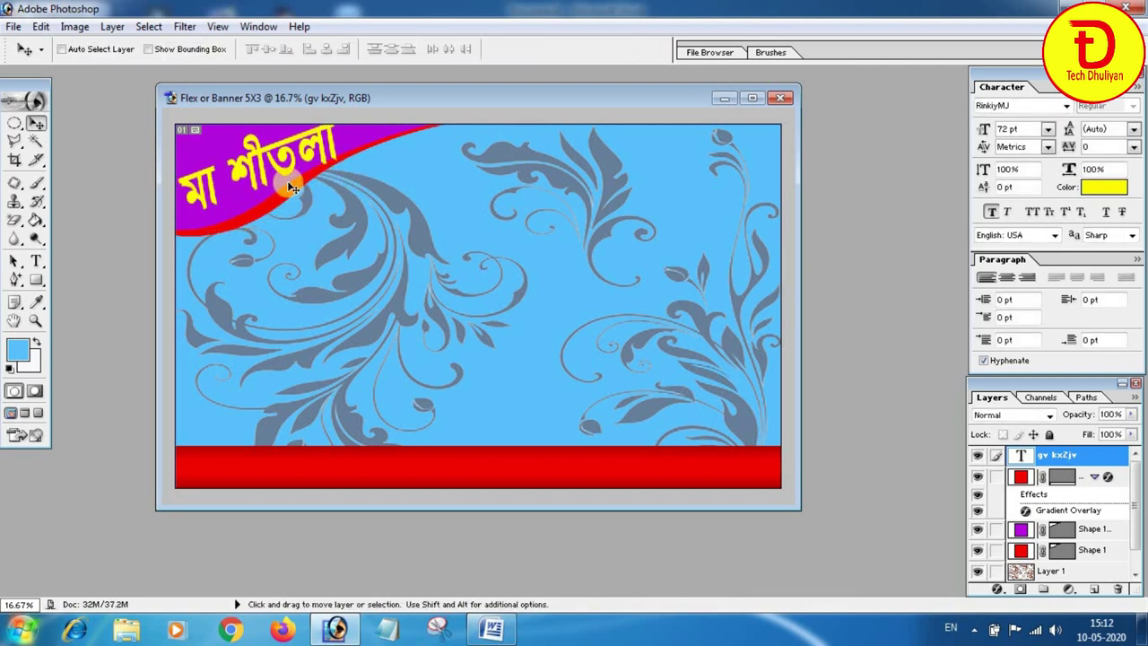
key("ctrl+t")
mouse_move(347, 107)
left_mouse_down()
mouse_move(318, 117)
mouse_move(321, 127)
left_mouse_up()
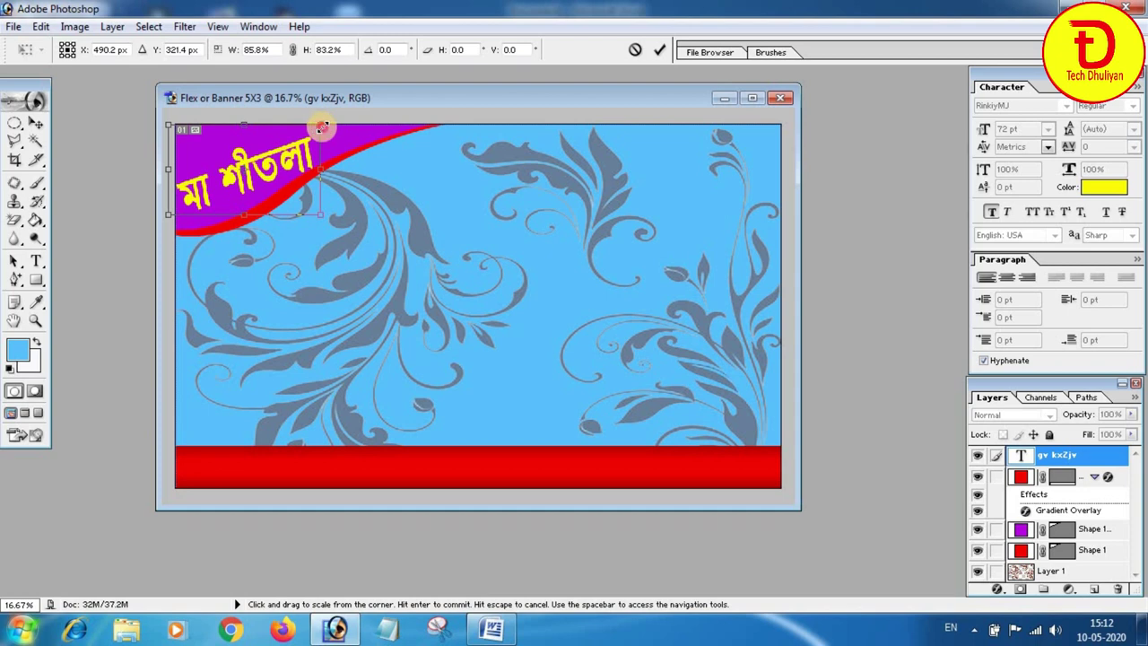
key("Return")
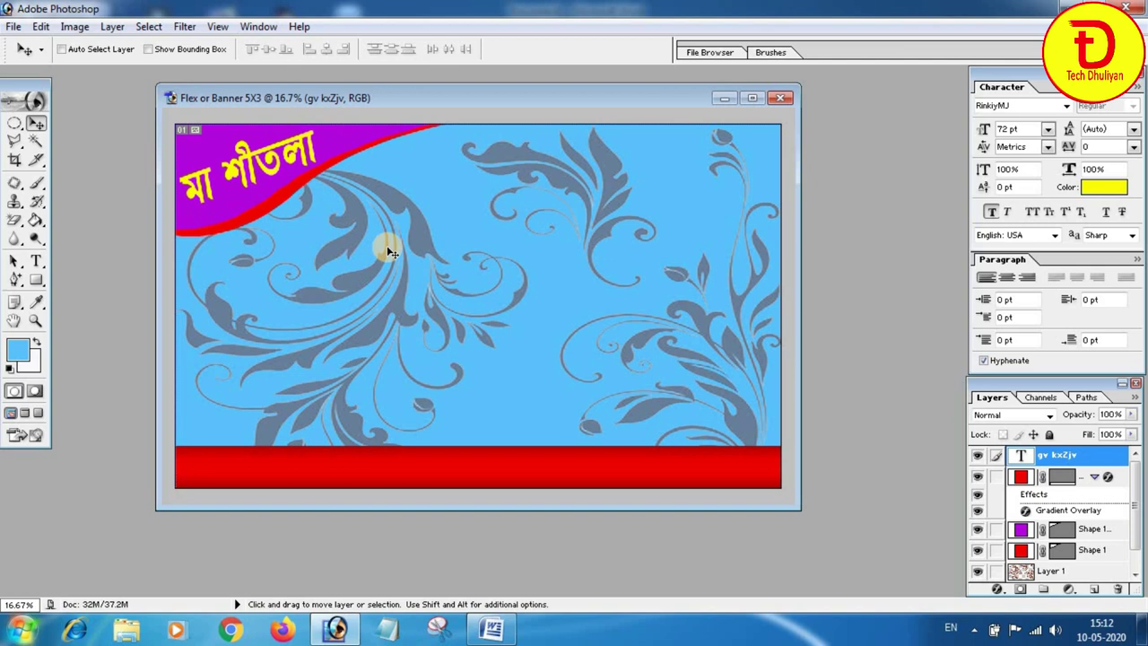
Step: Add a drop shadow to the title from the layer effects list
left_click(998, 591)
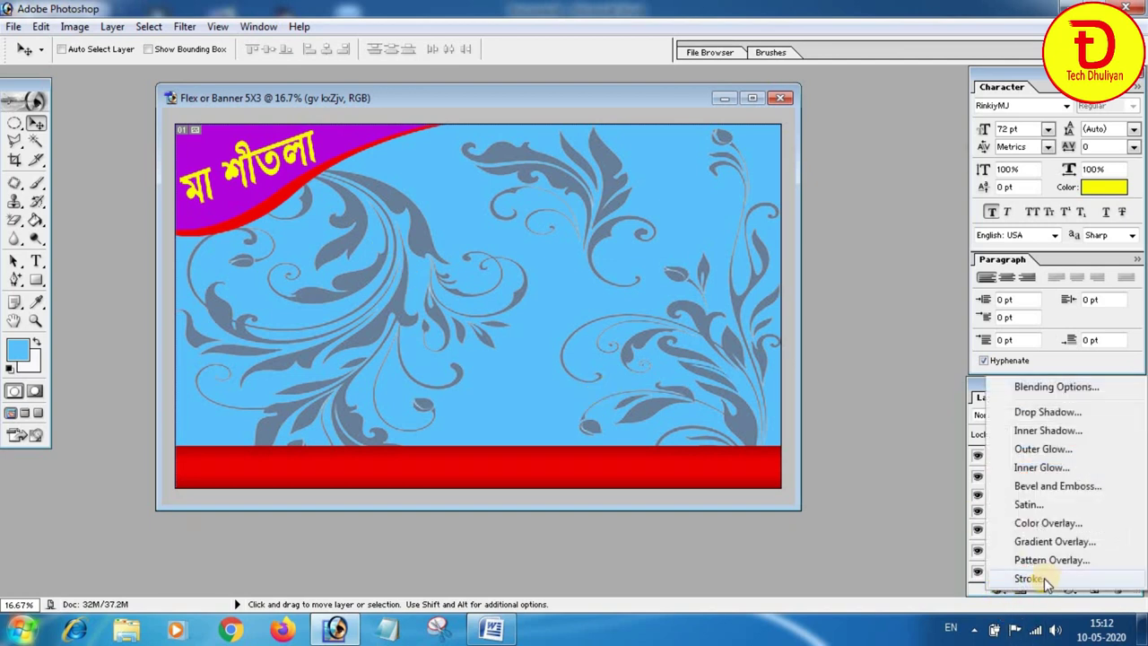
left_click(1042, 414)
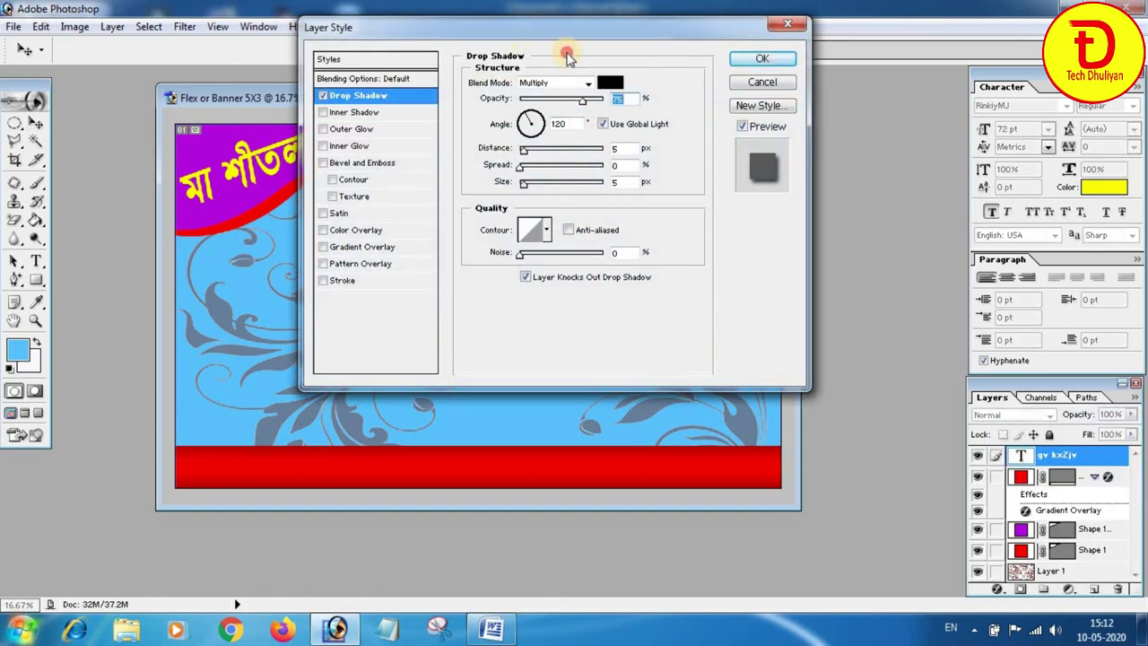
left_click_drag(527, 45, 661, 116)
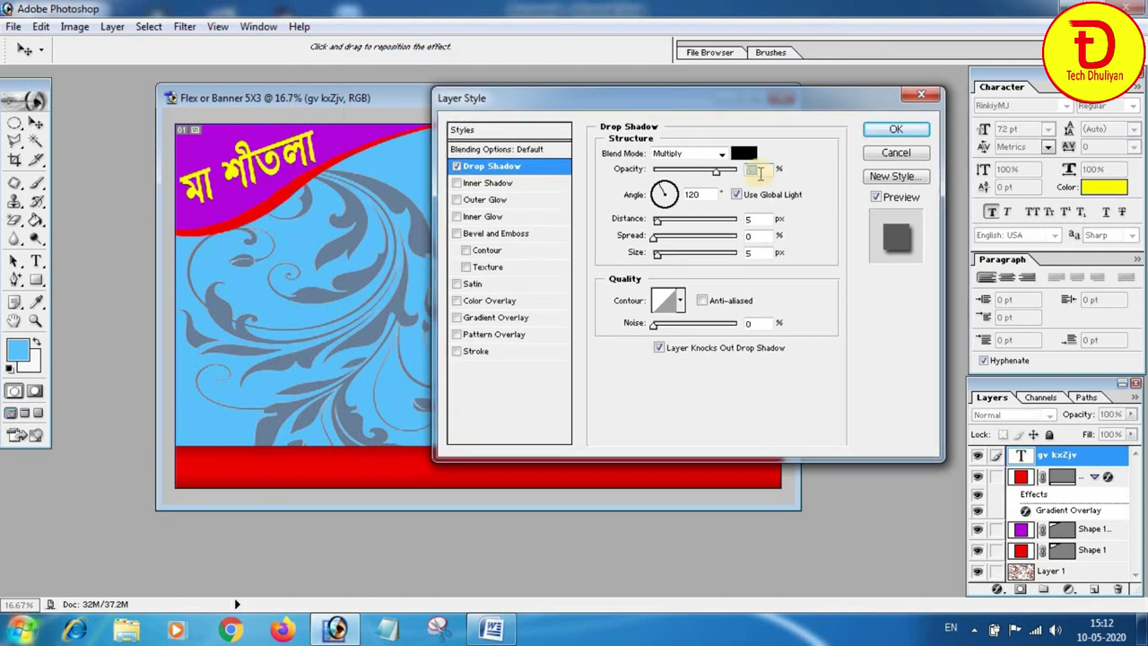
left_click(921, 93)
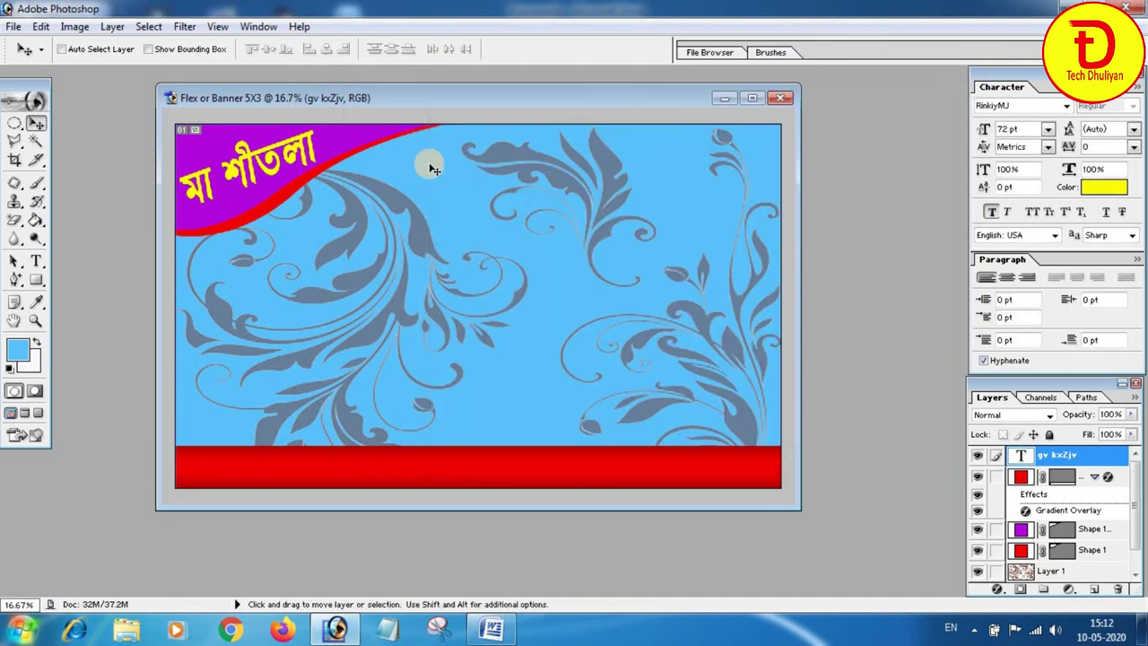
Step: Zoom in on the banner, maximise the document window, then restore it
key("ctrl+plus")
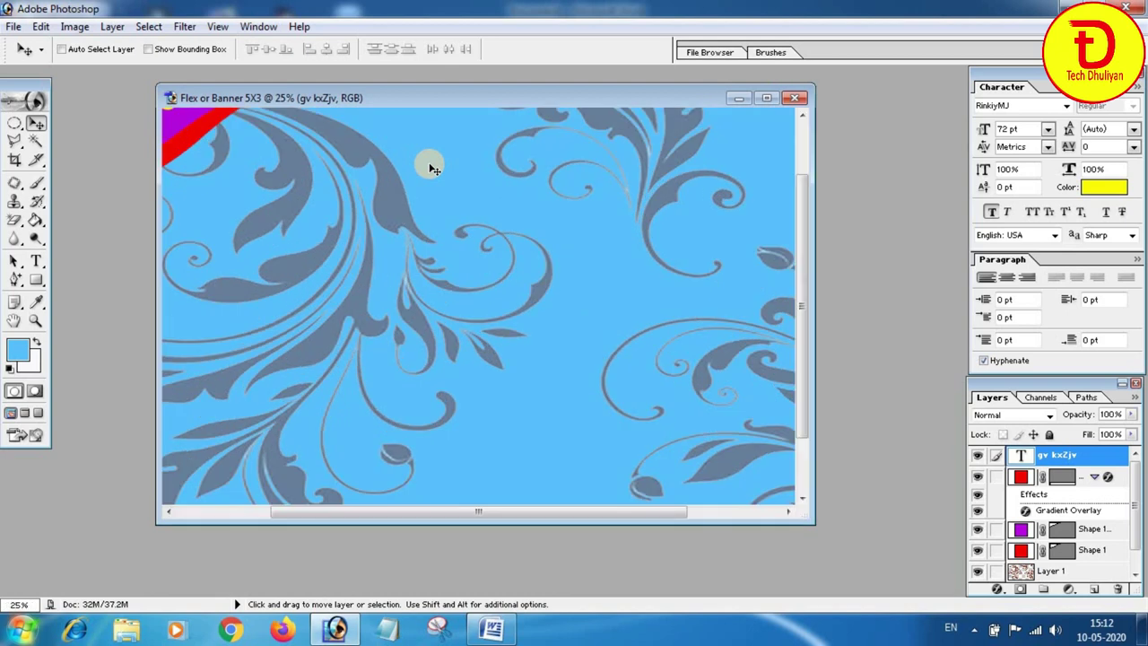
left_click(767, 97)
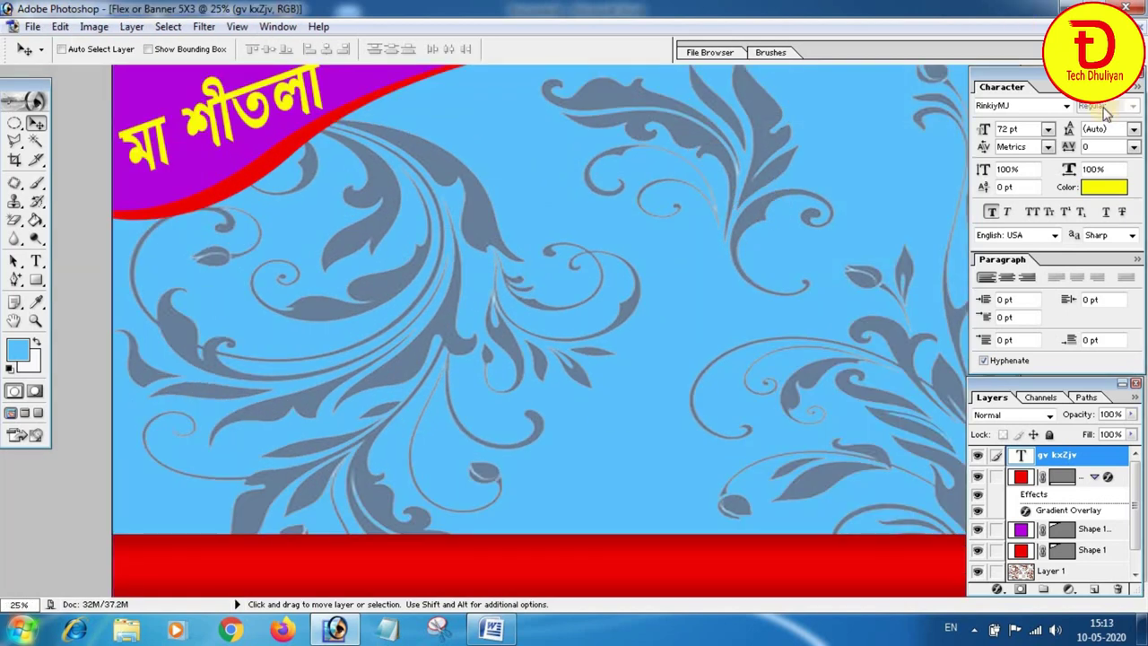
left_click(861, 258)
key("ctrl+plus")
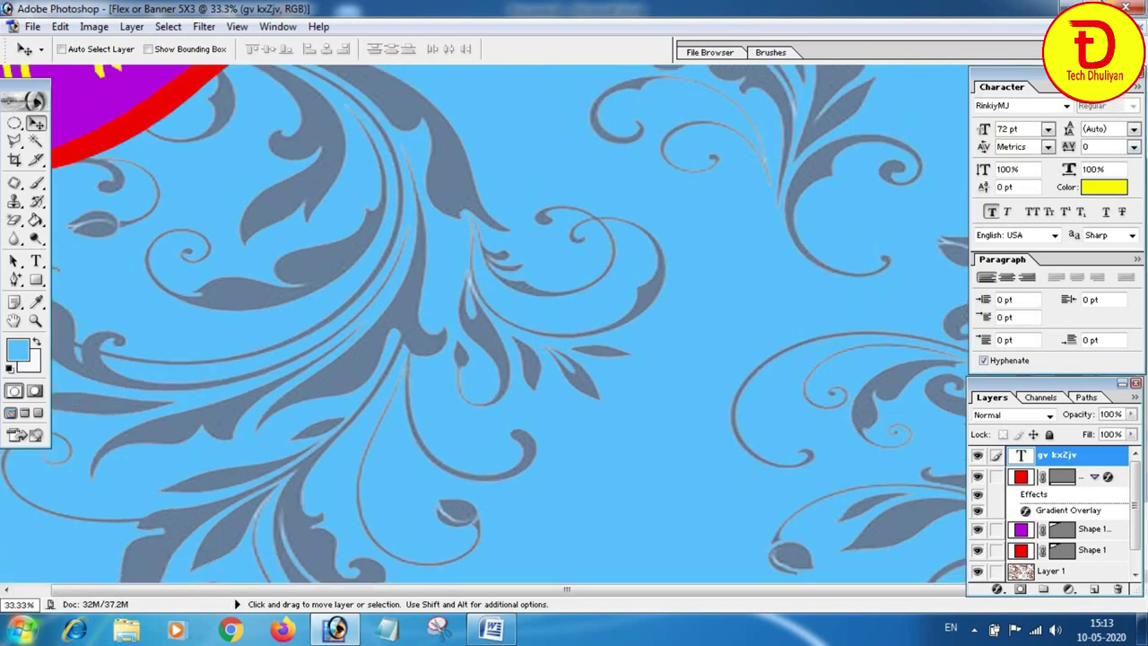
left_click(1112, 26)
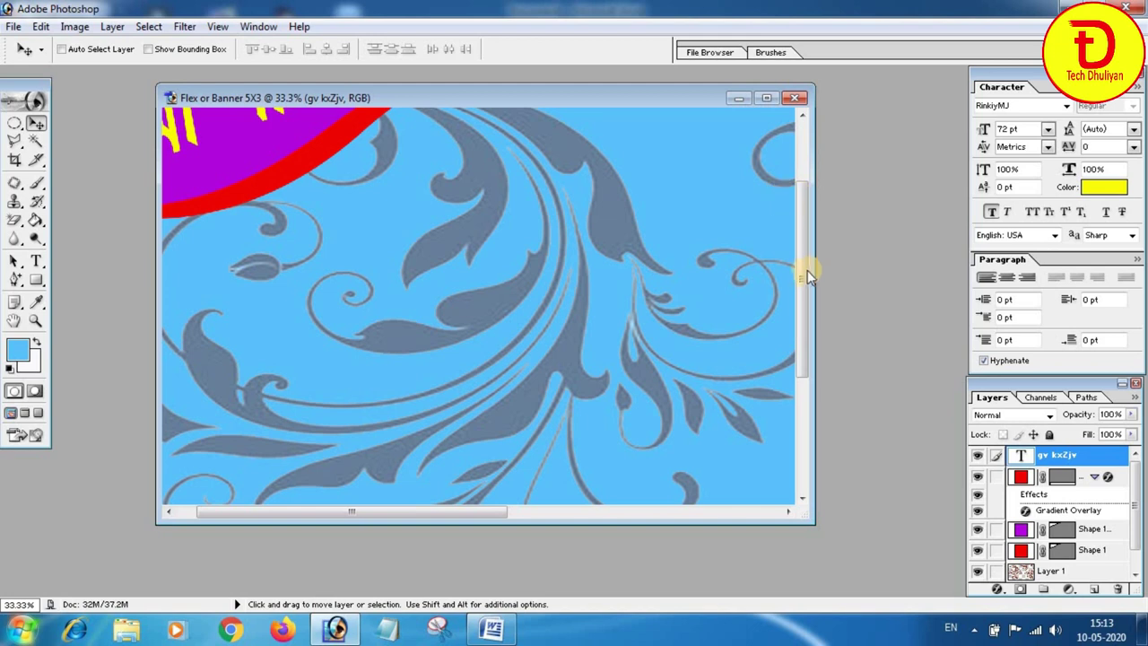
Step: Drag the document window's edges outward to show more of the canvas
scroll(800, 166, "up", 3)
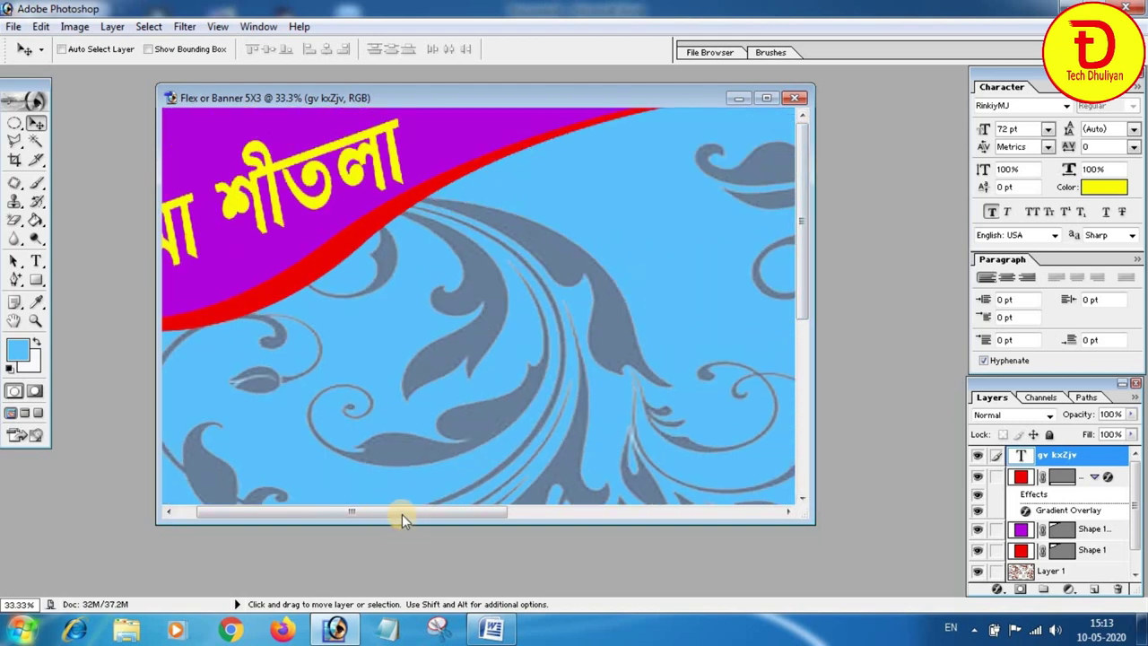
left_click_drag(402, 514, 382, 514)
left_click_drag(158, 367, 51, 333)
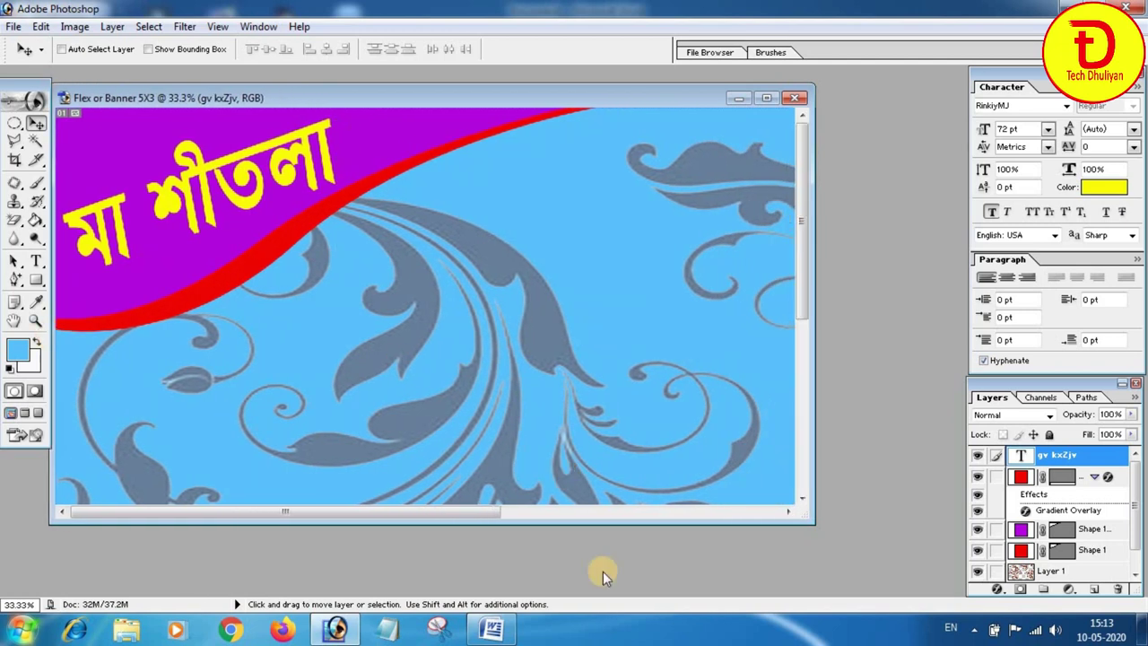
left_click_drag(610, 525, 610, 595)
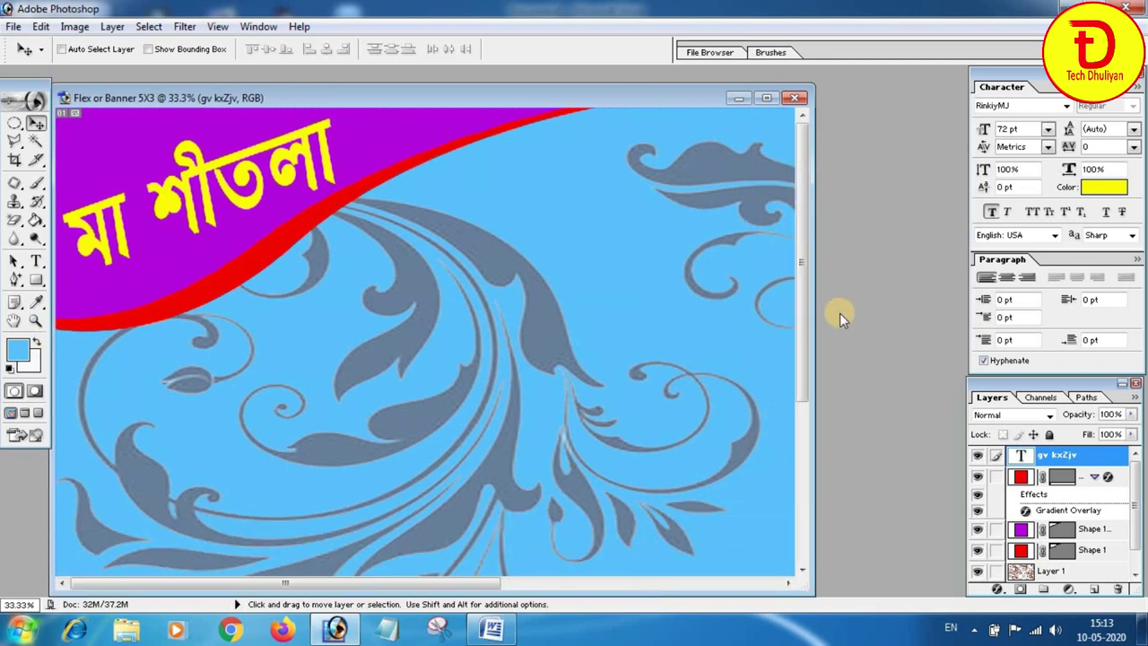
left_click_drag(814, 296, 902, 339)
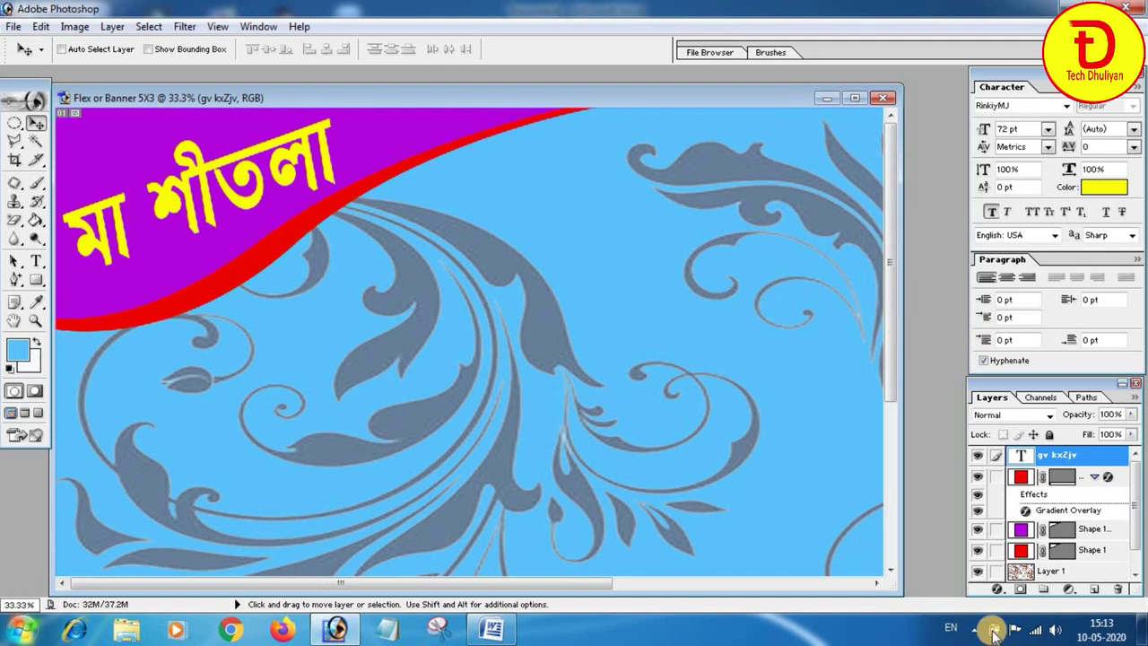
Step: Give the yellow মা শীতলা title a drop shadow with opacity 97, spread 96 and distance 12
left_click(999, 592)
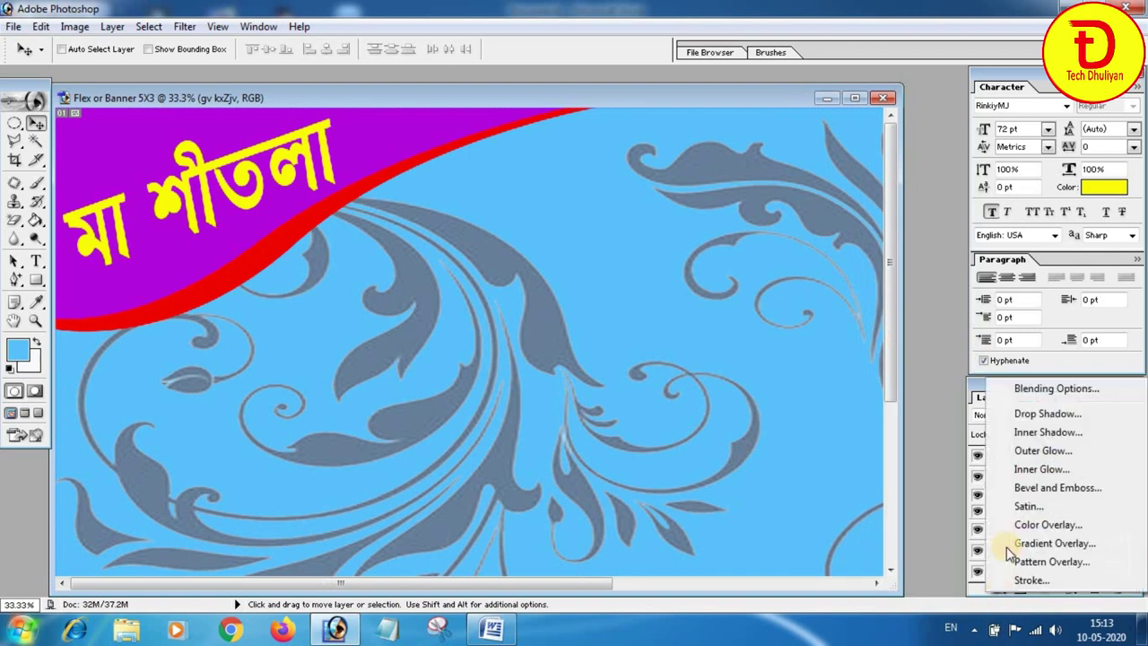
left_click(1028, 416)
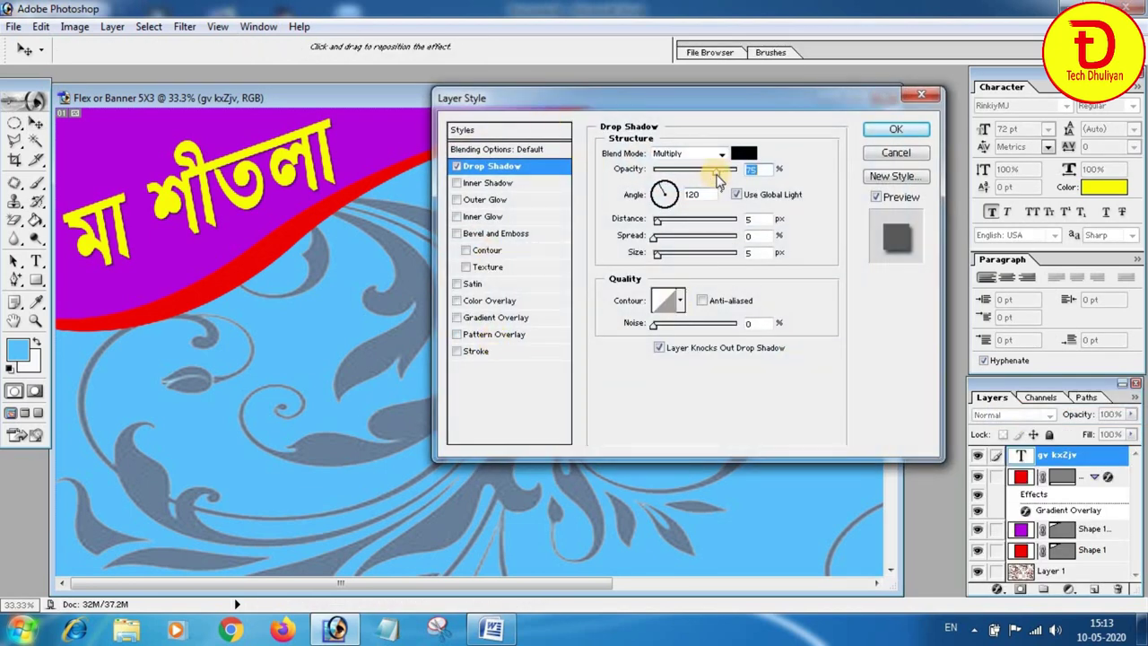
left_click_drag(726, 178, 735, 185)
left_click_drag(658, 238, 733, 242)
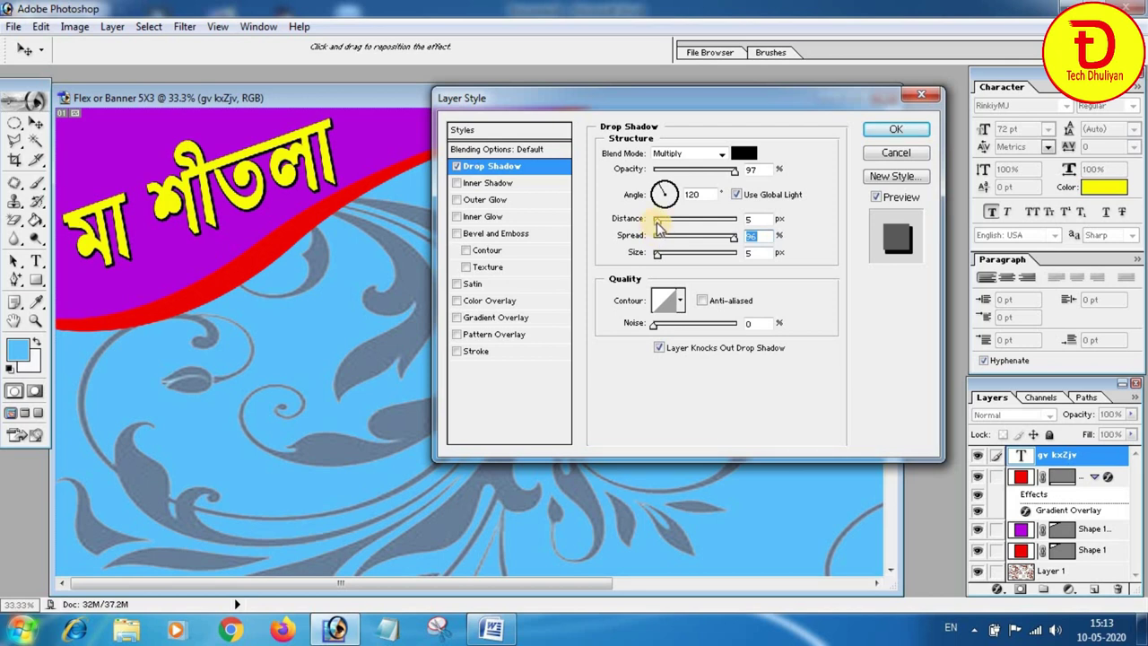
left_click_drag(659, 222, 663, 228)
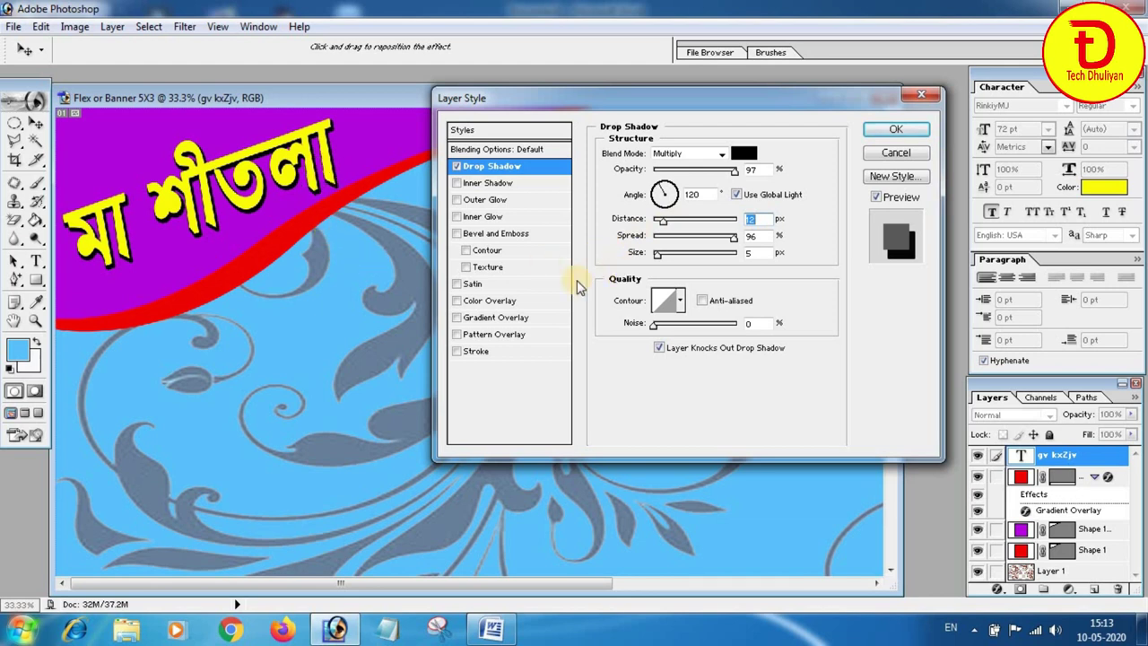
left_click_drag(661, 256, 659, 260)
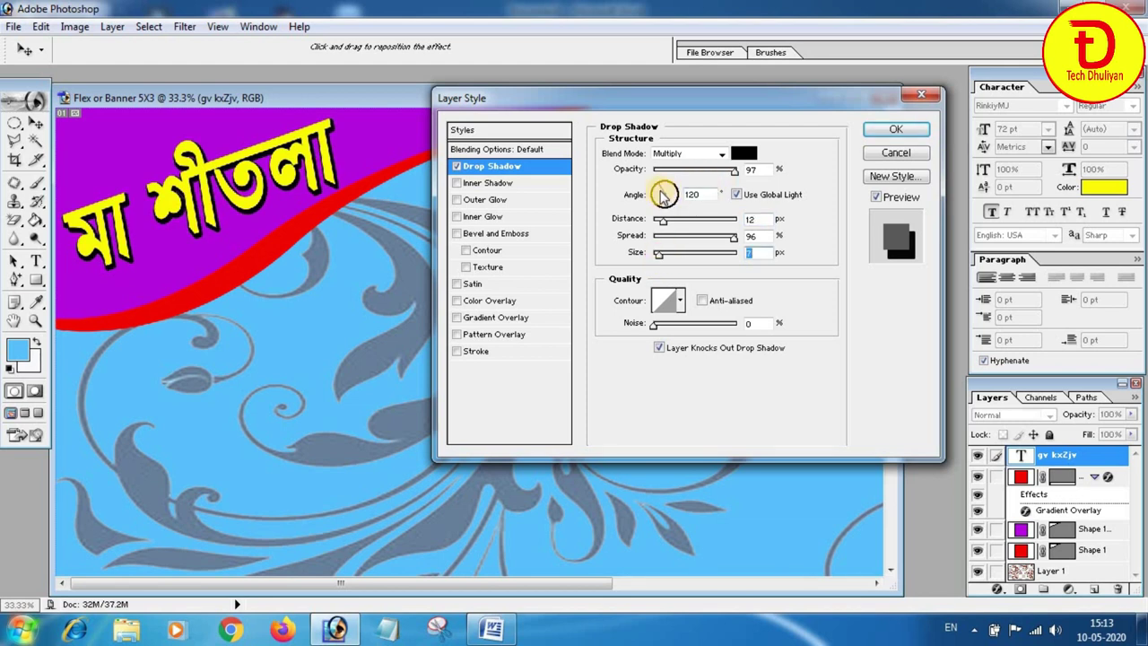
left_click(889, 128)
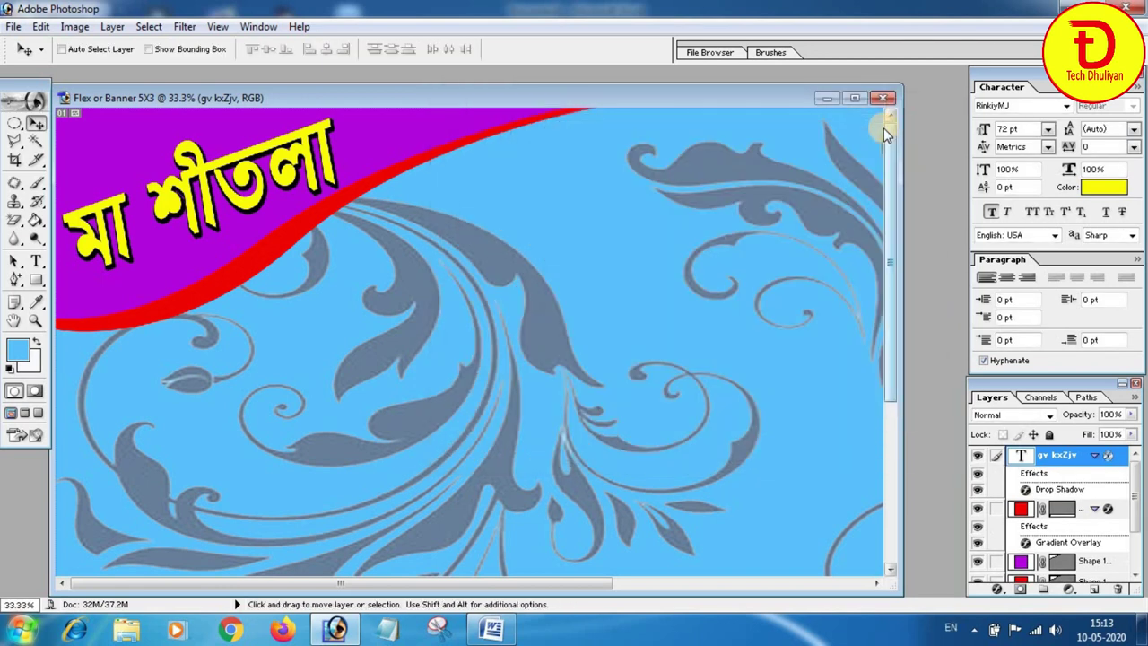
Step: Zoom out, select the word ক্যাটারার্স in the Word document, and return to Photoshop
key("ctrl+minus")
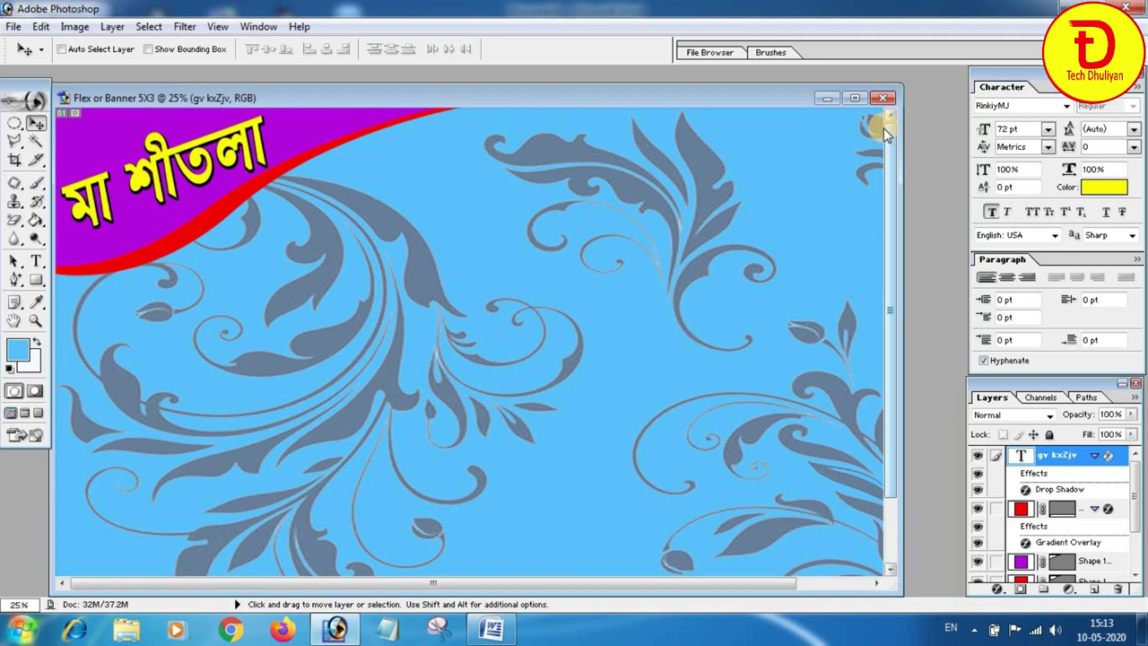
key("ctrl+minus")
left_click(553, 212)
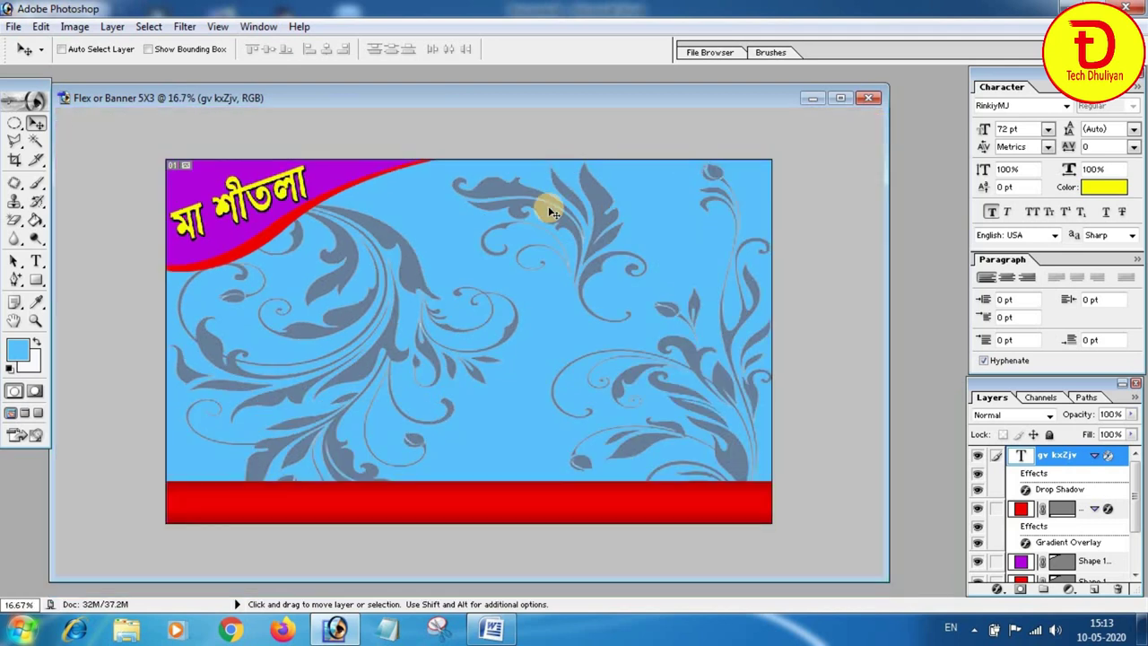
left_click(491, 627)
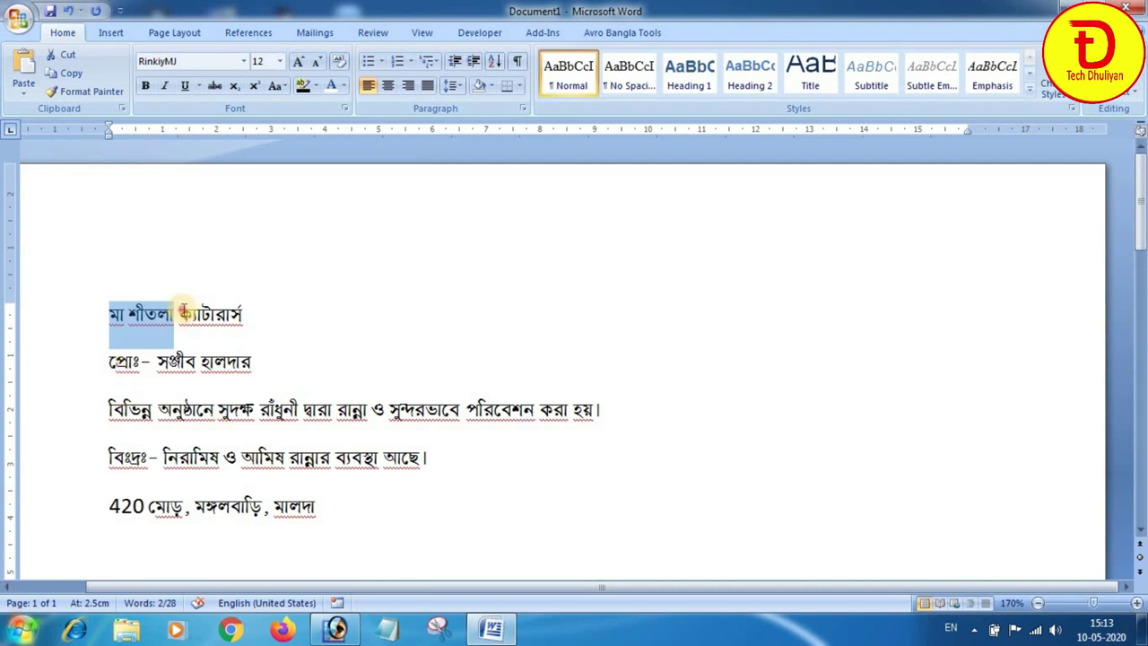
left_click_drag(181, 312, 249, 317)
key("ctrl+c")
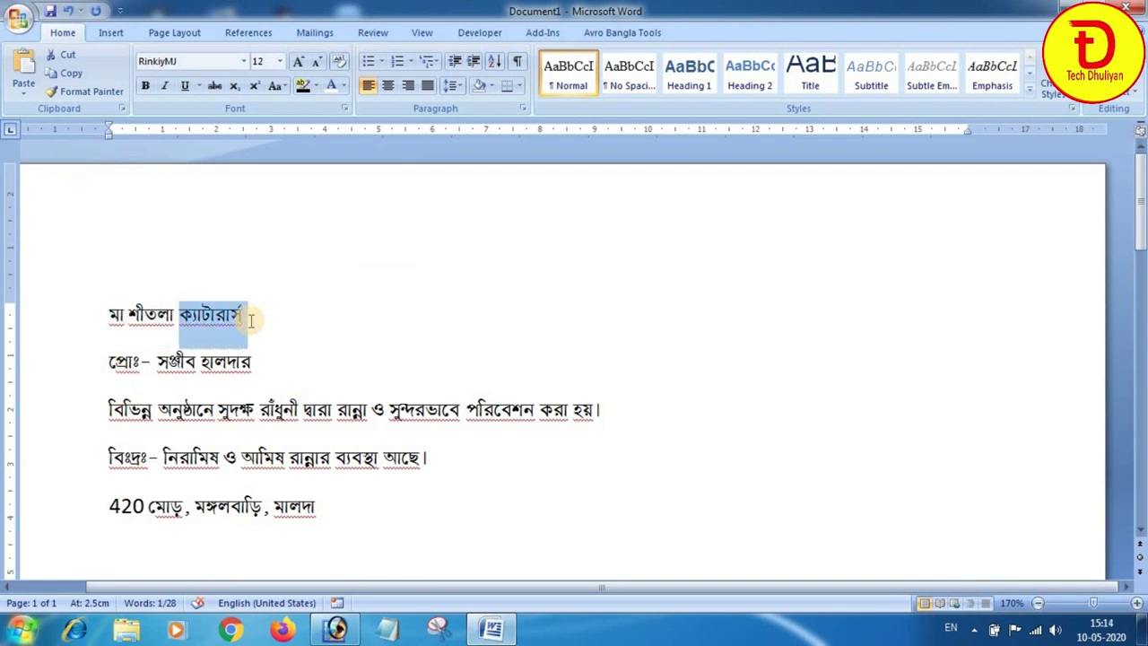
key("alt+Tab")
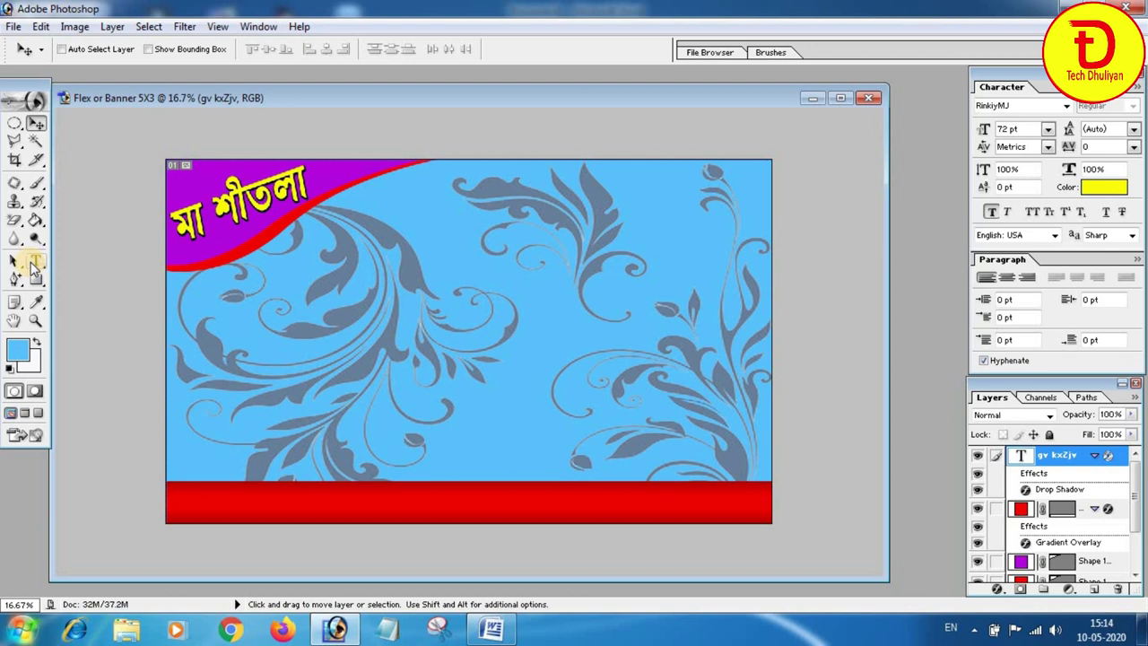
Step: Paste ক্যাটারার্স as a new text layer and move it up beside the purple corner
left_click(34, 261)
left_click(234, 339)
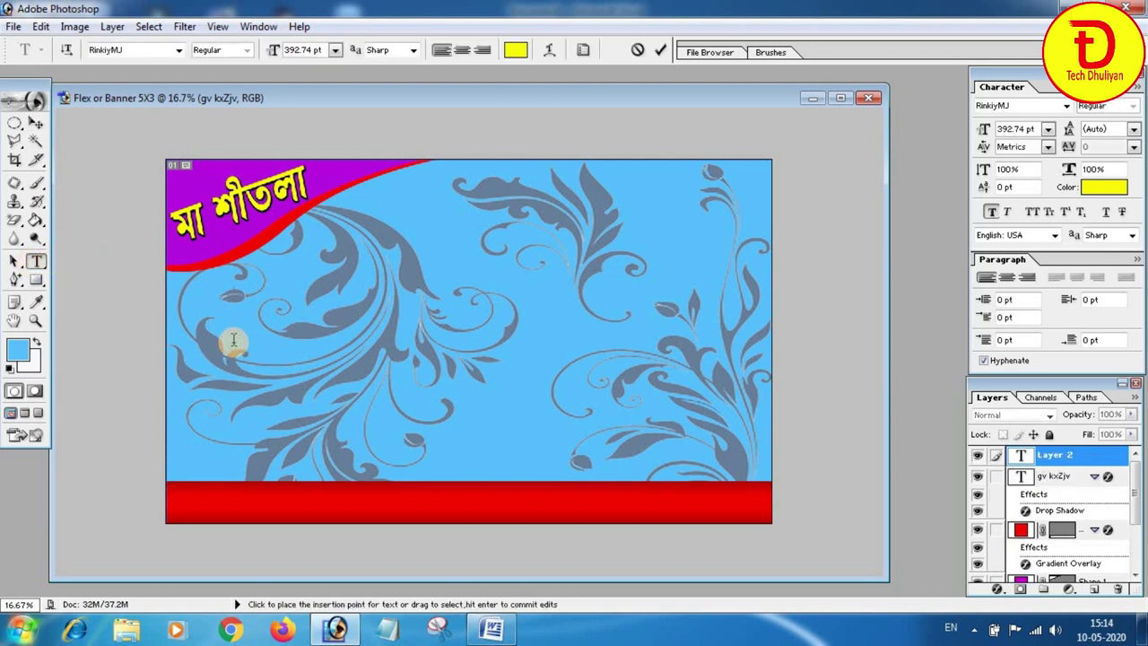
key("ctrl+v")
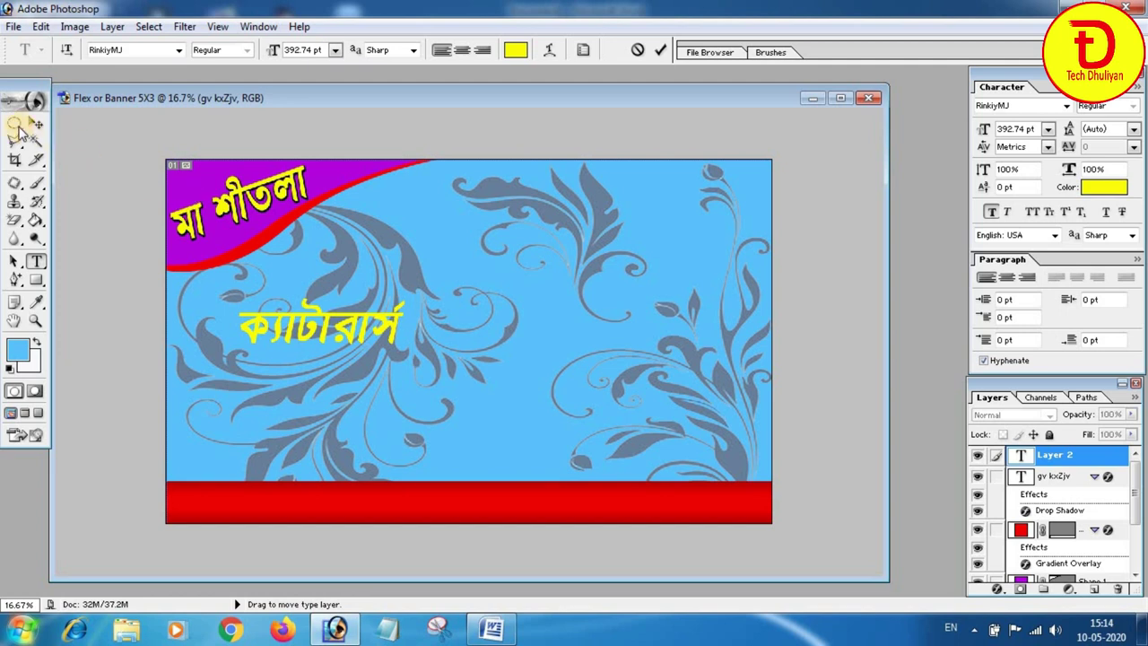
double_click(245, 330)
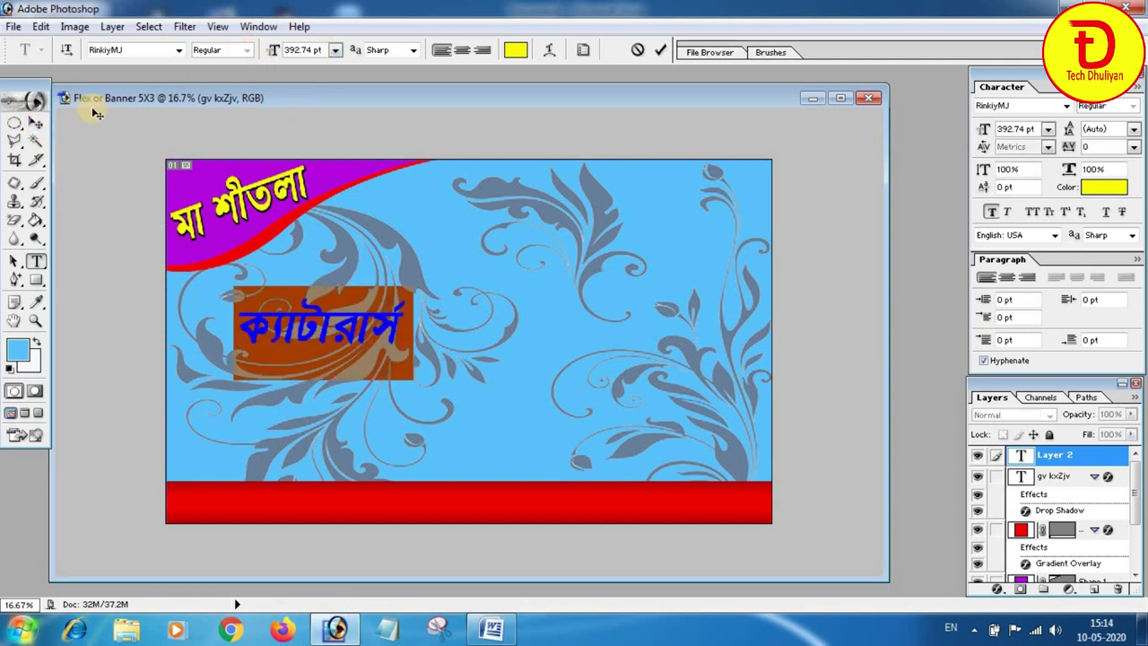
left_click(35, 123)
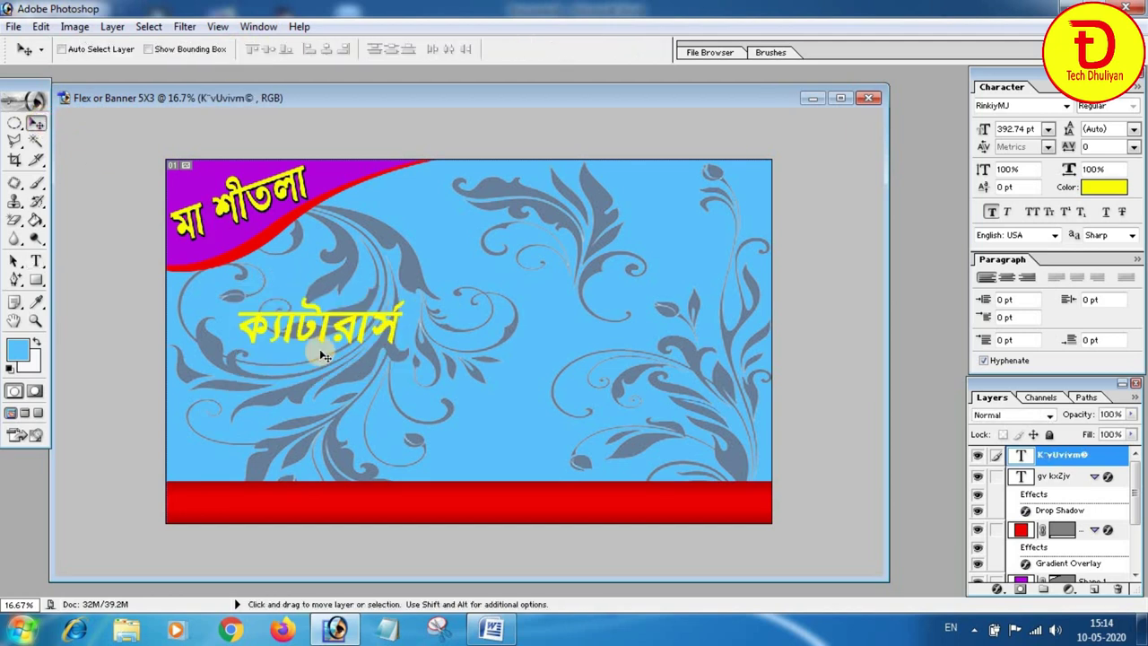
left_click_drag(315, 327, 431, 204)
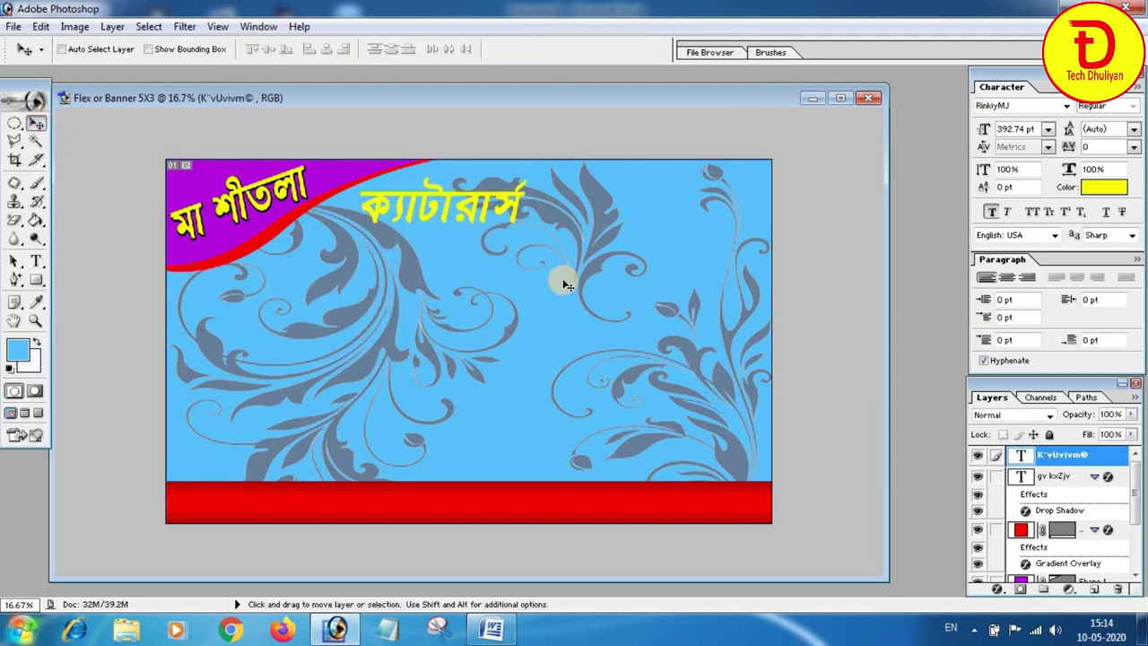
Step: Set the ক্যাটারার্স text colour to white
left_click(1104, 188)
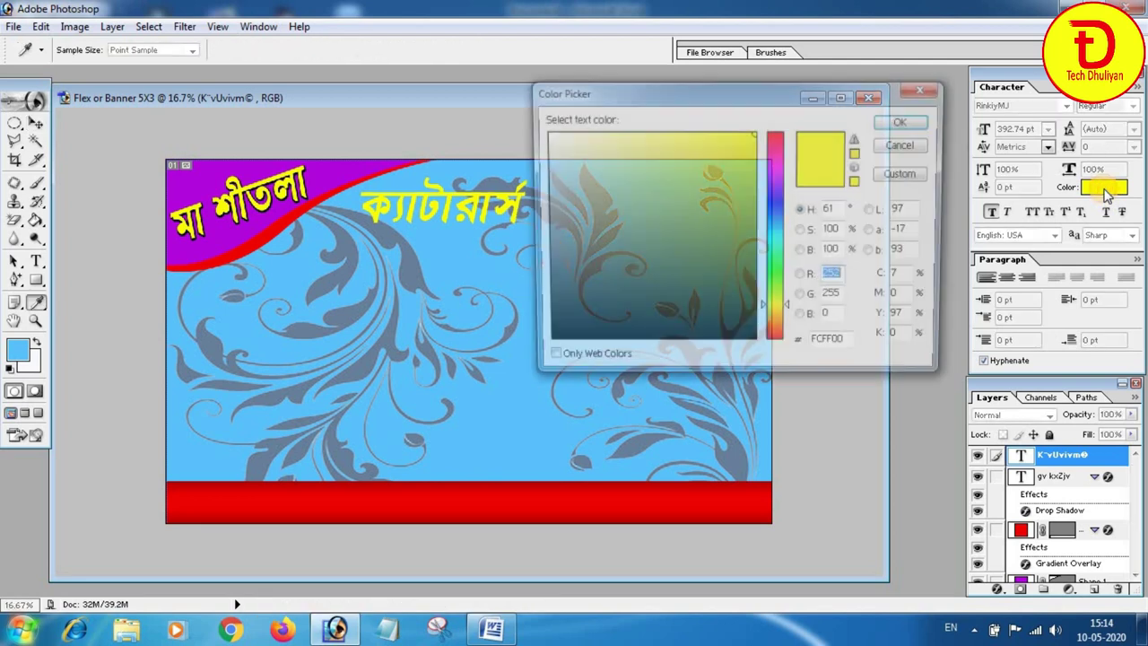
left_click_drag(547, 131, 538, 133)
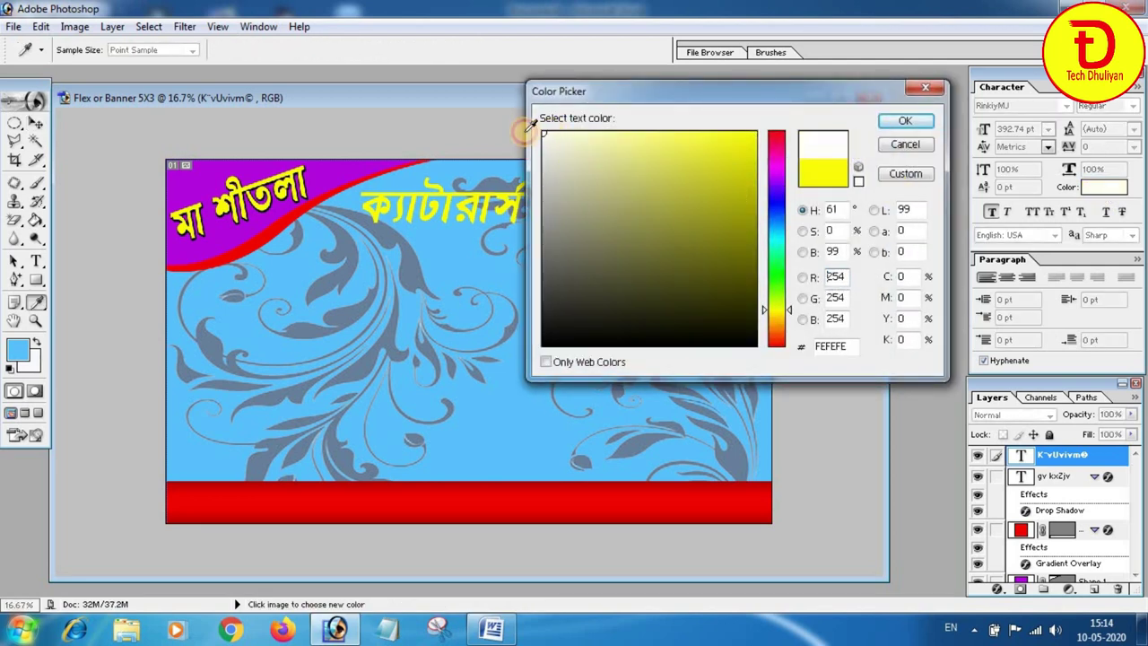
left_click(906, 119)
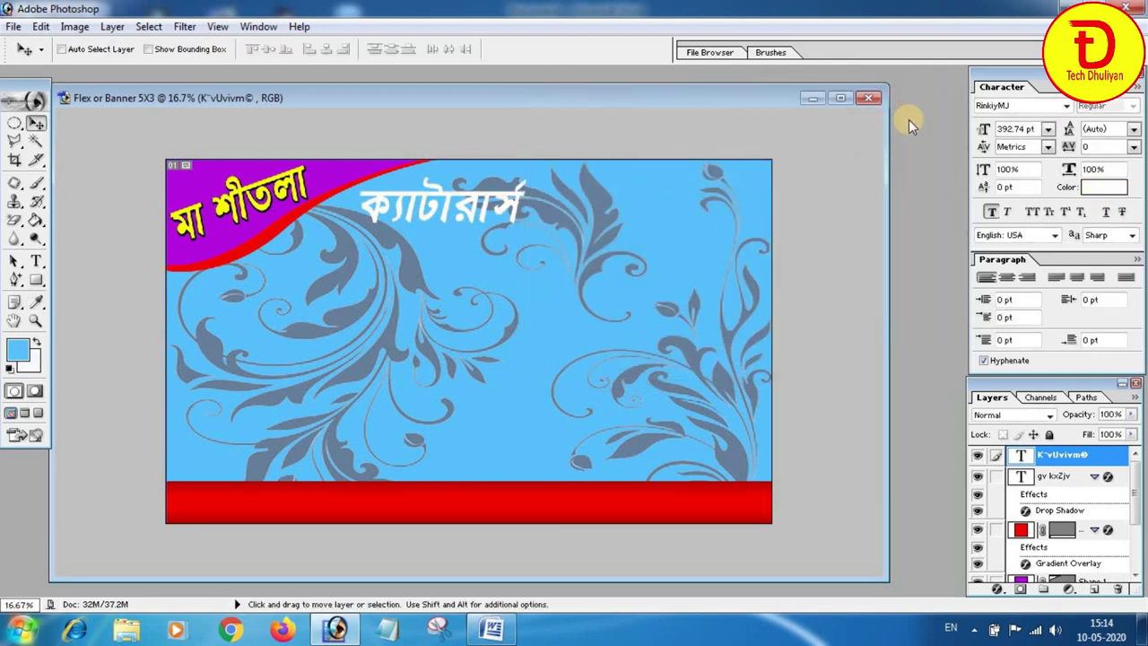
Step: Scale the ক্যাটারার্স text to about 213% by 208% and nudge it into place
key("ctrl+t")
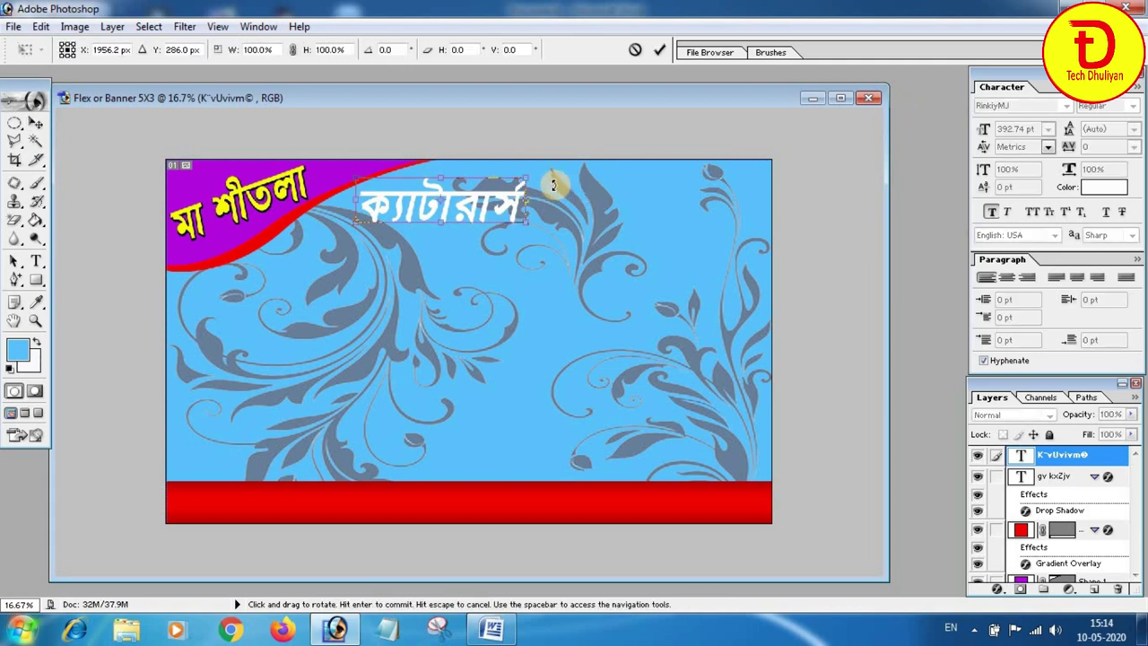
left_click_drag(526, 219, 736, 274)
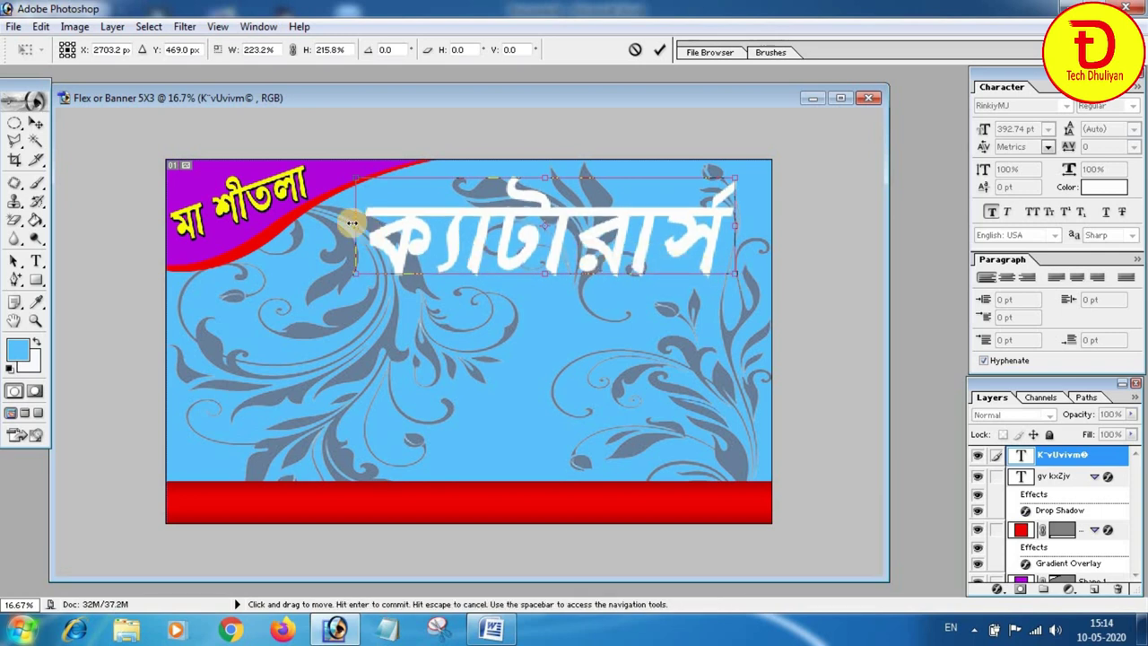
left_click_drag(350, 221, 376, 223)
left_click_drag(473, 235, 470, 224)
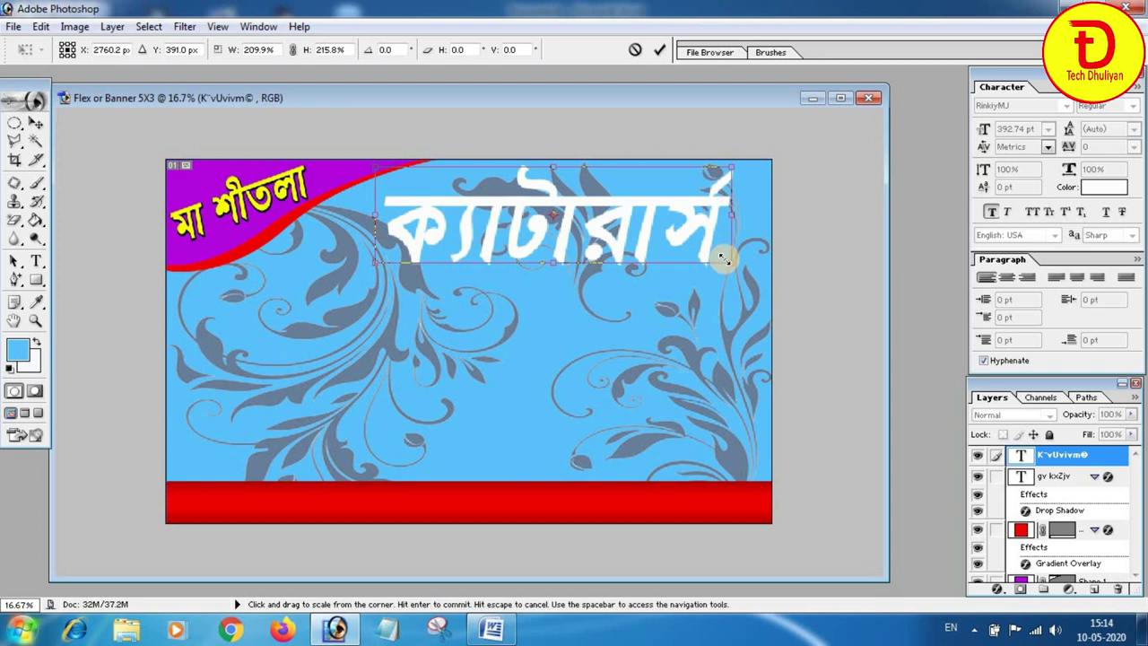
left_click_drag(733, 255, 735, 260)
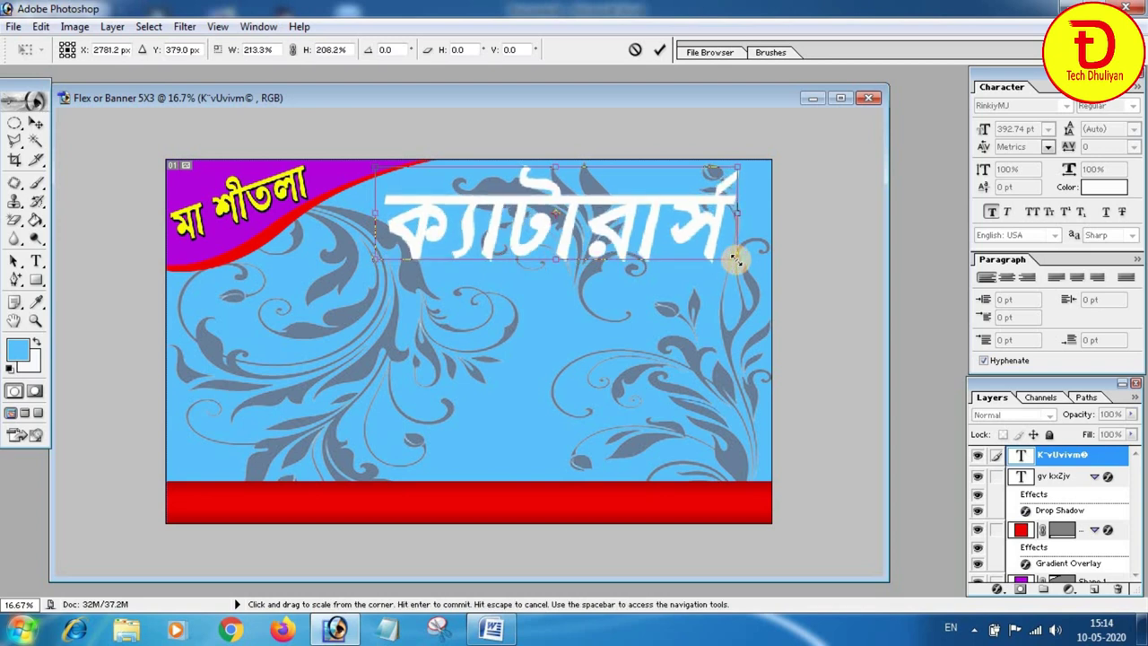
key("Return")
left_click_drag(642, 219, 643, 223)
key("Up")
key("Up")
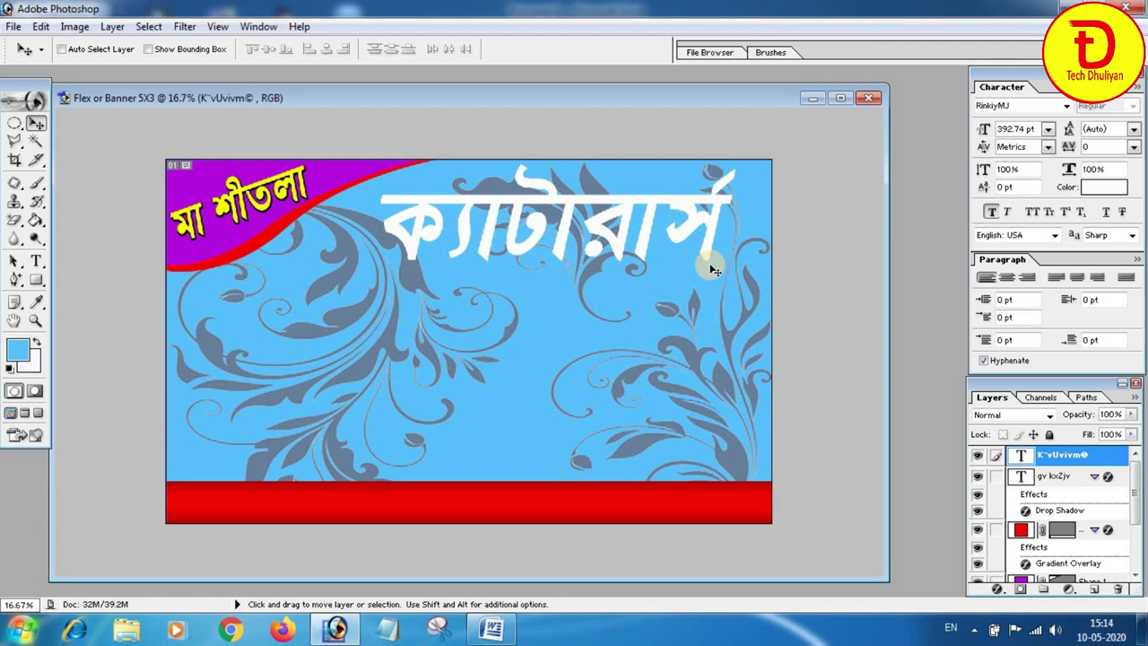
Step: Add a thin black outside stroke to the white ক্যাটারার্স text
left_click(1001, 589)
left_click(1030, 574)
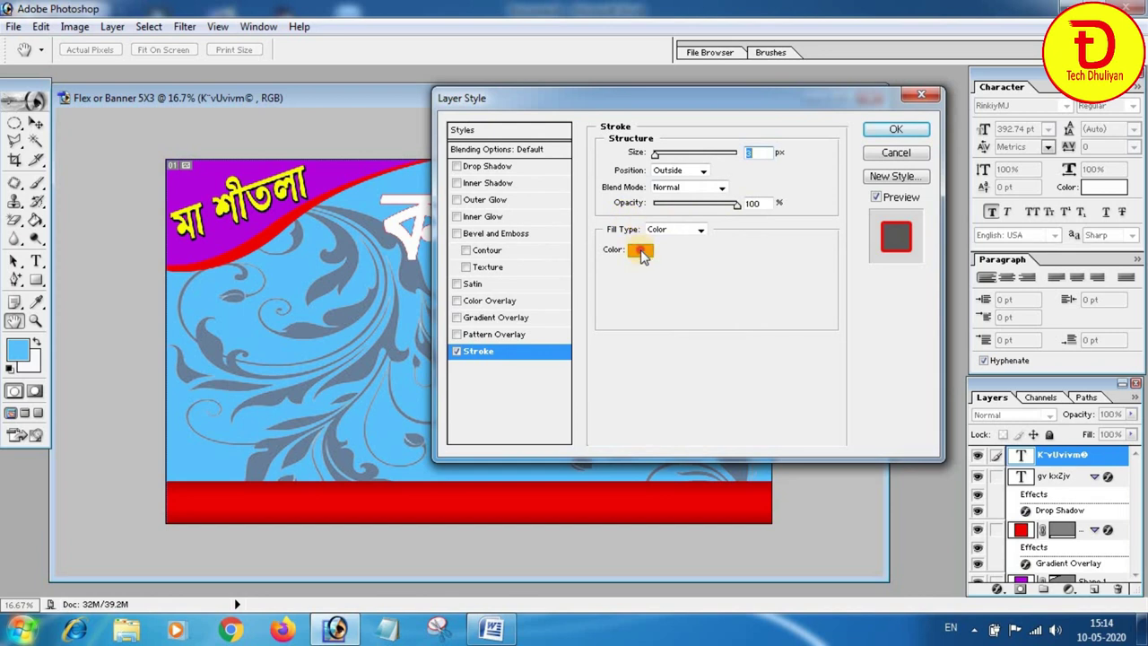
left_click(641, 251)
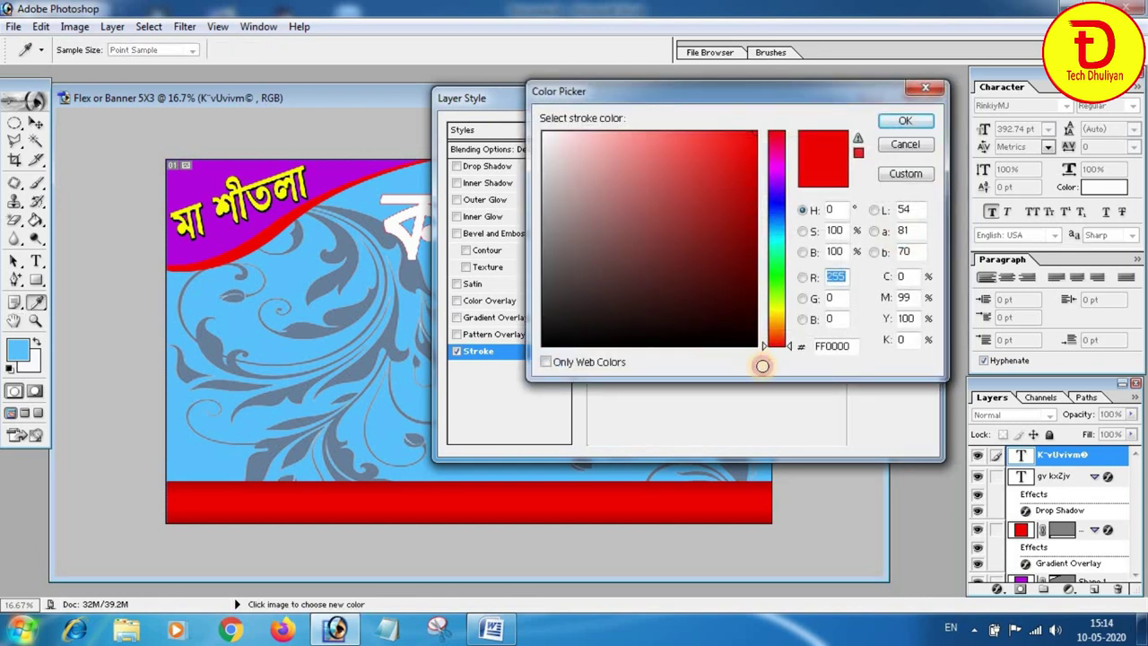
left_click_drag(762, 365, 764, 381)
left_click(905, 122)
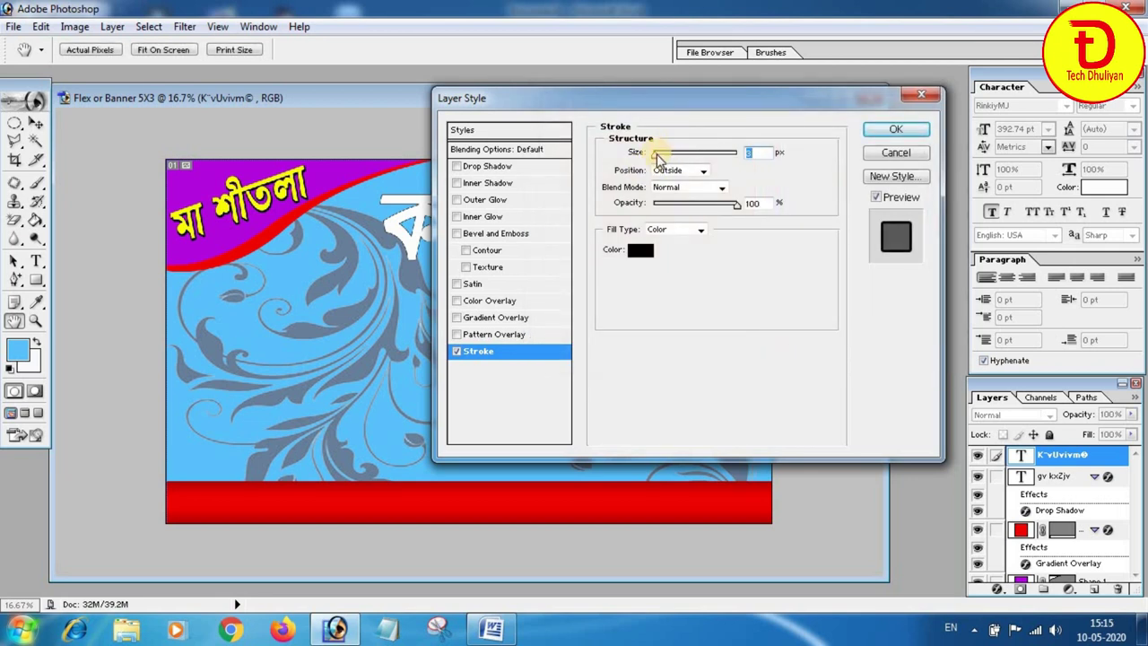
left_click_drag(659, 155, 662, 154)
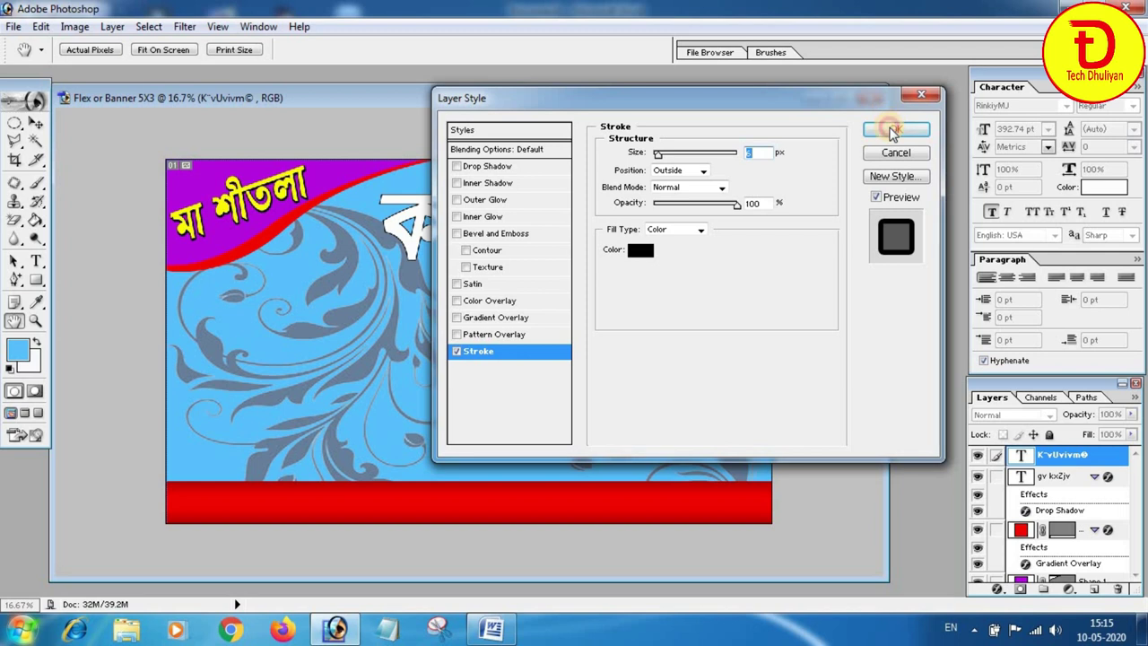
left_click(893, 131)
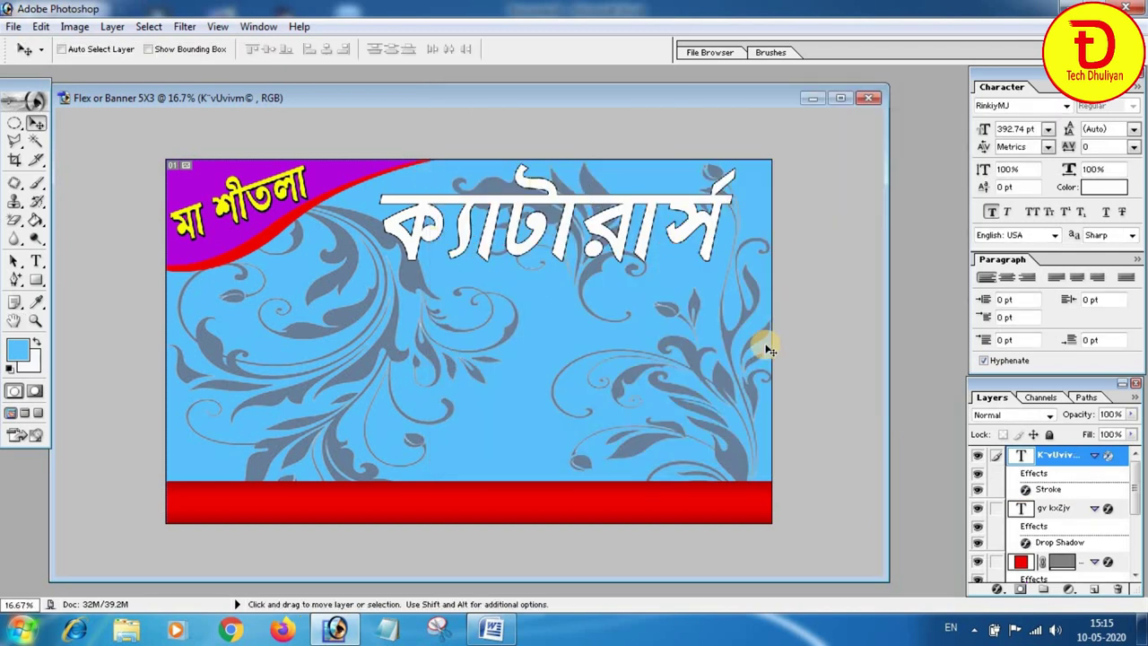
Step: Add a drop shadow to ক্যাটারার্স with spread 100 and distance about 12
left_click(995, 589)
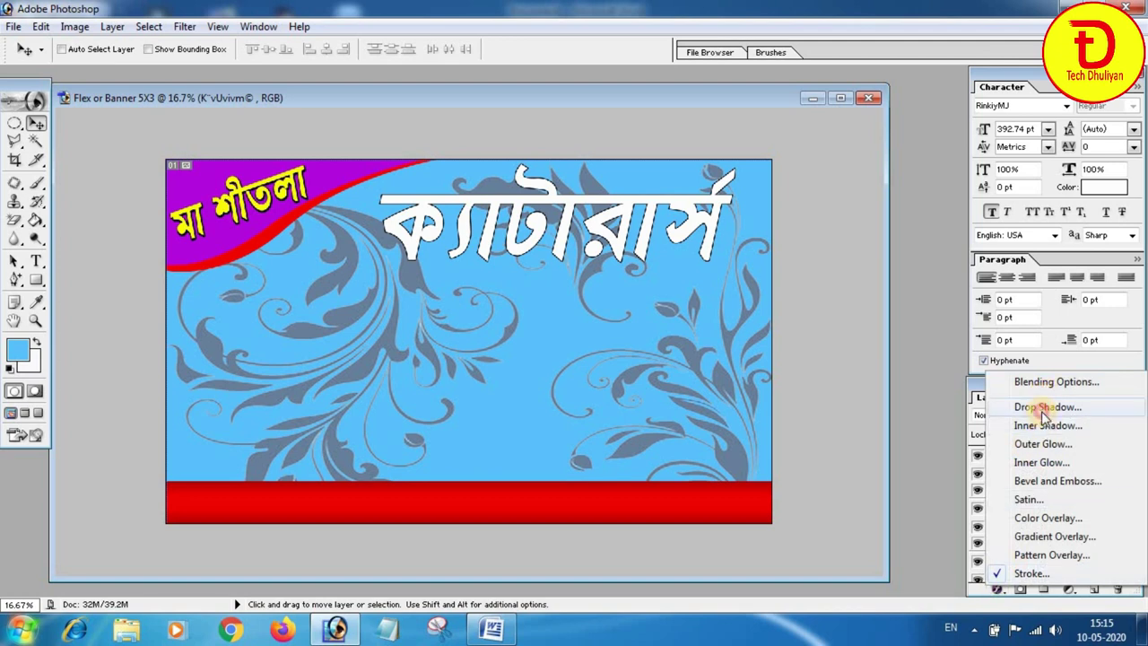
left_click(1040, 408)
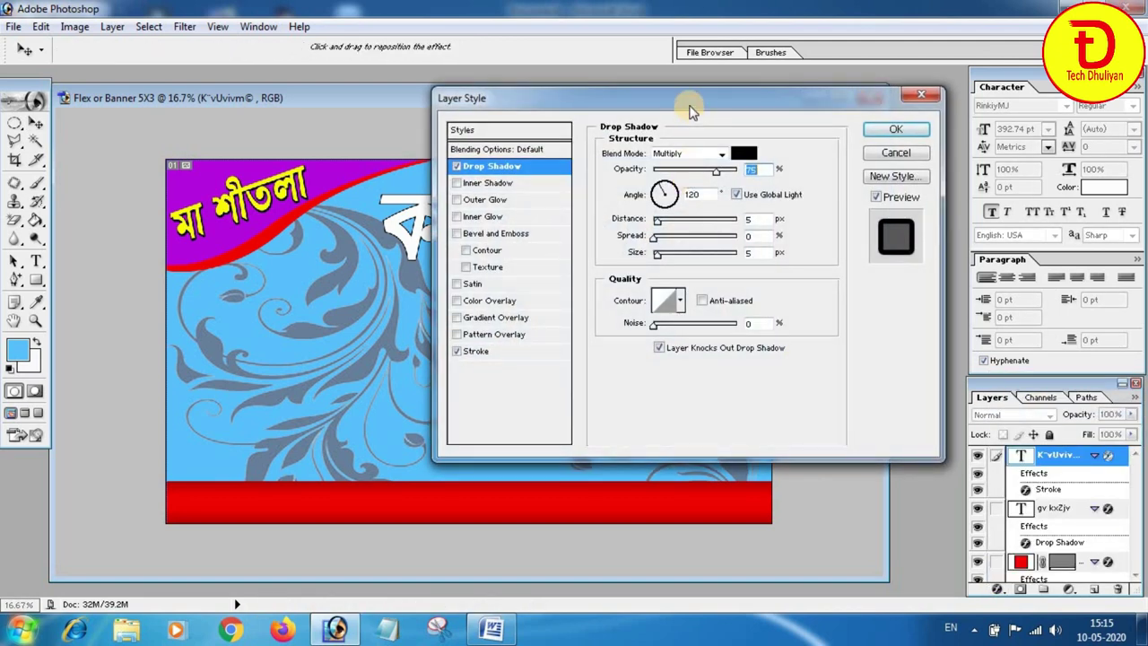
left_click_drag(689, 104, 574, 285)
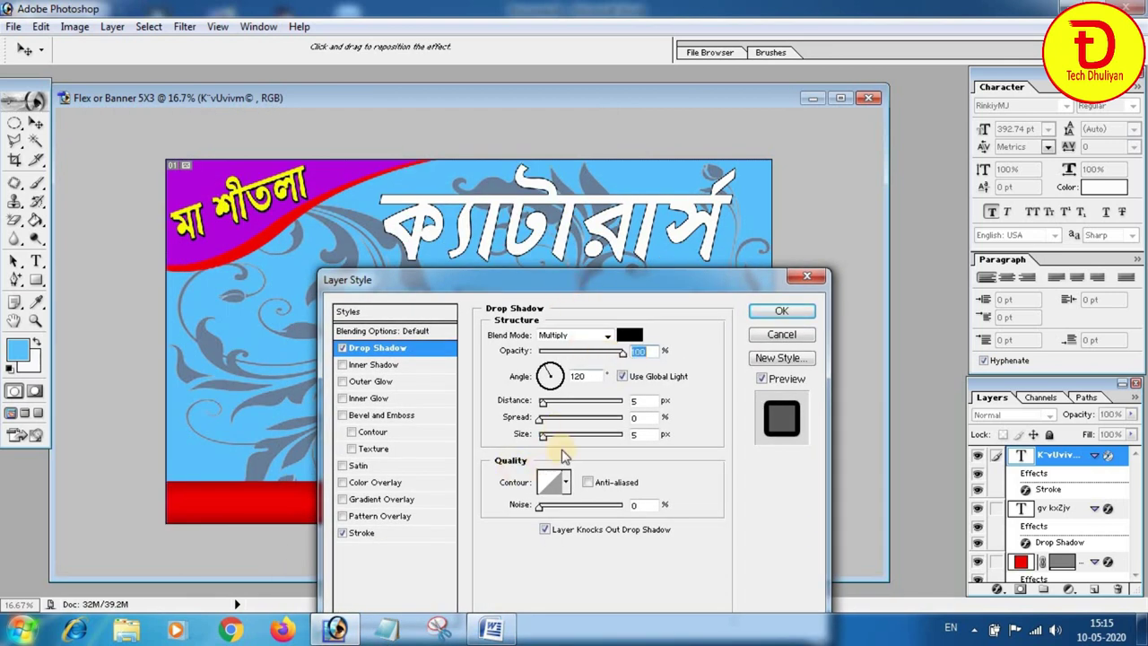
left_click_drag(540, 423, 623, 418)
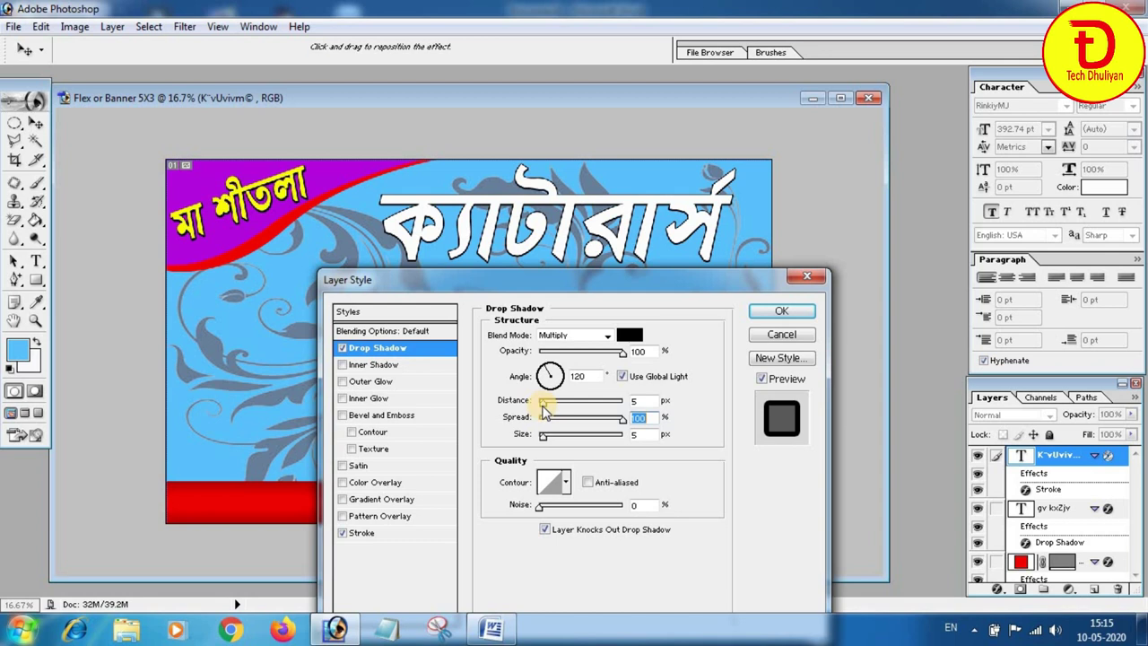
left_click_drag(544, 405, 549, 410)
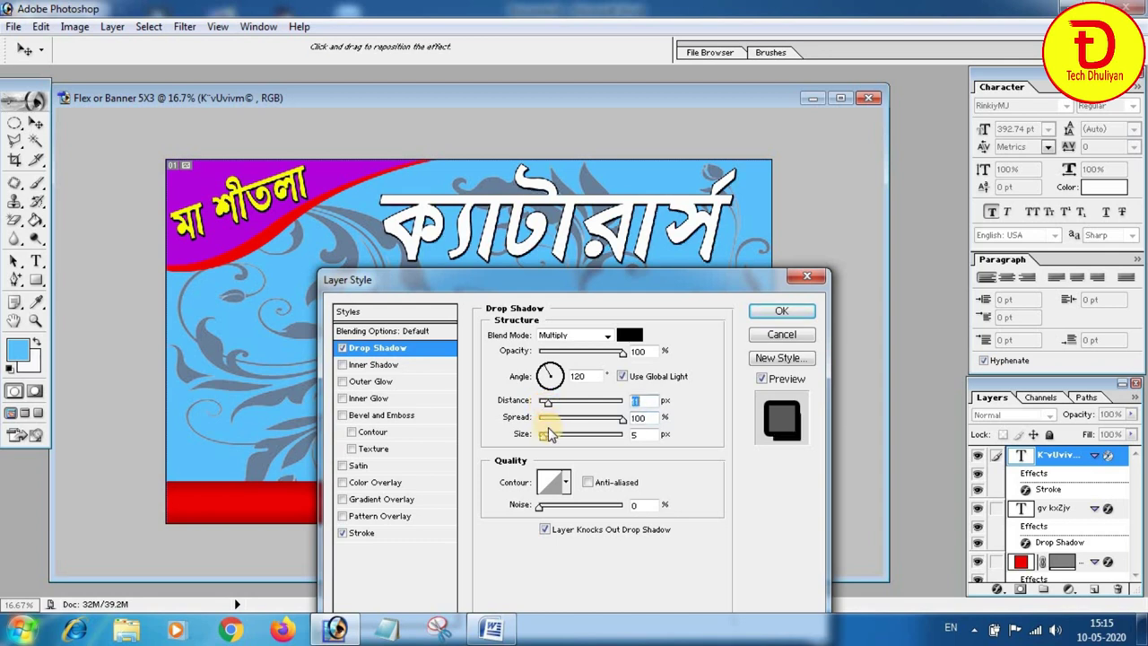
left_click_drag(546, 442, 553, 443)
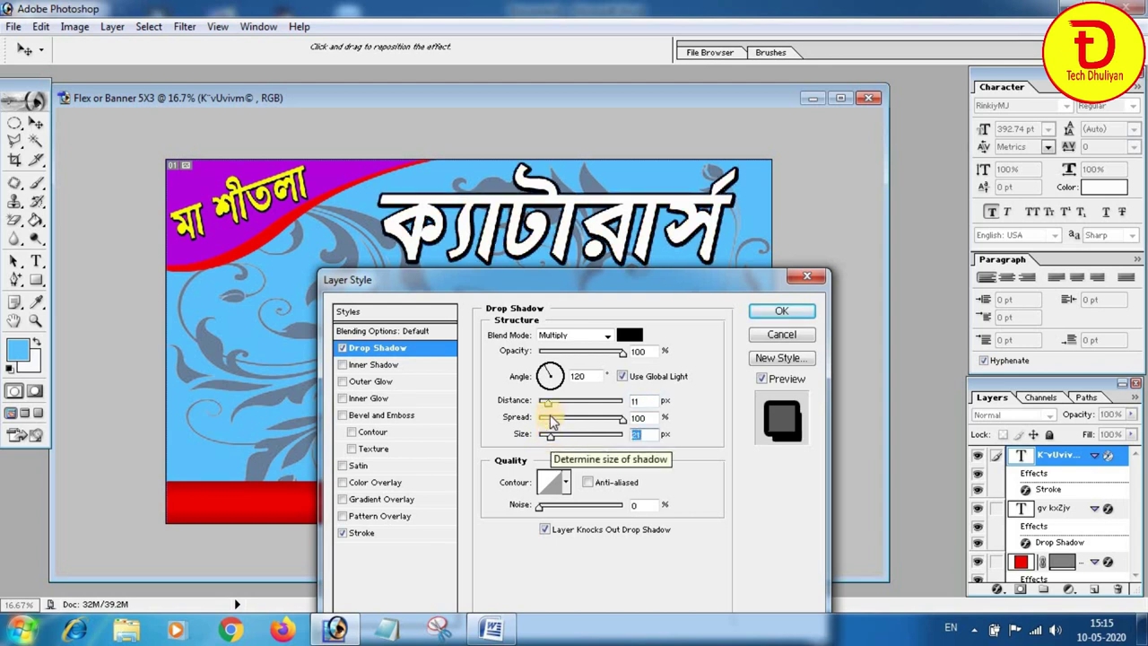
left_click_drag(550, 407, 553, 403)
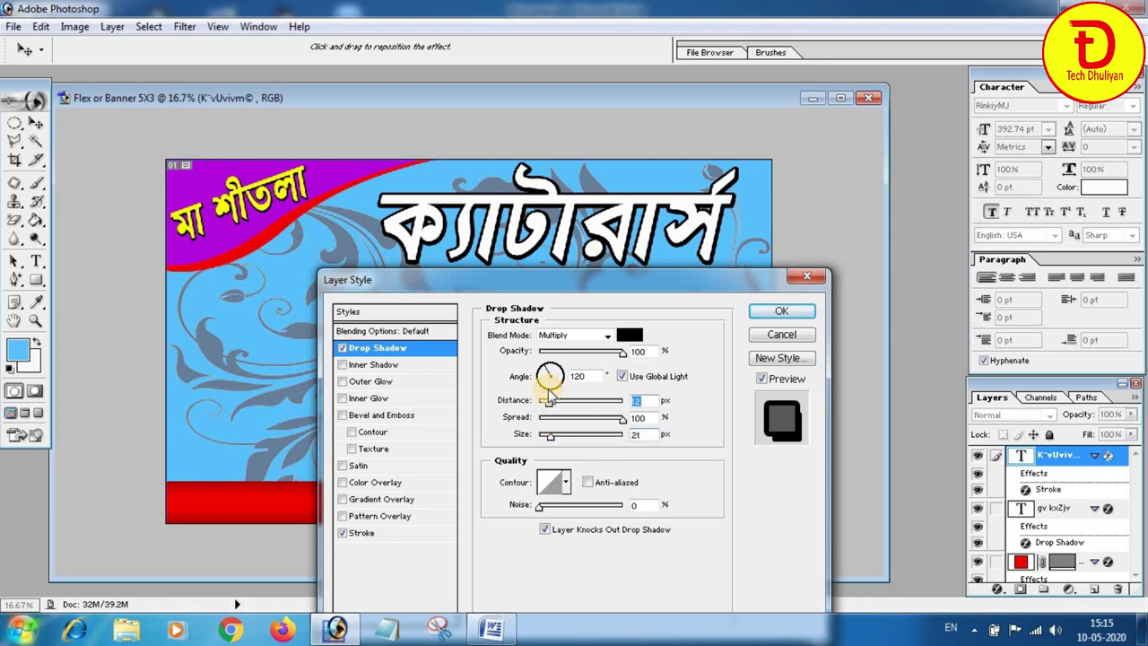
Step: Set the shadow angle to 140° and size about 13 px, then apply it
left_click(544, 372)
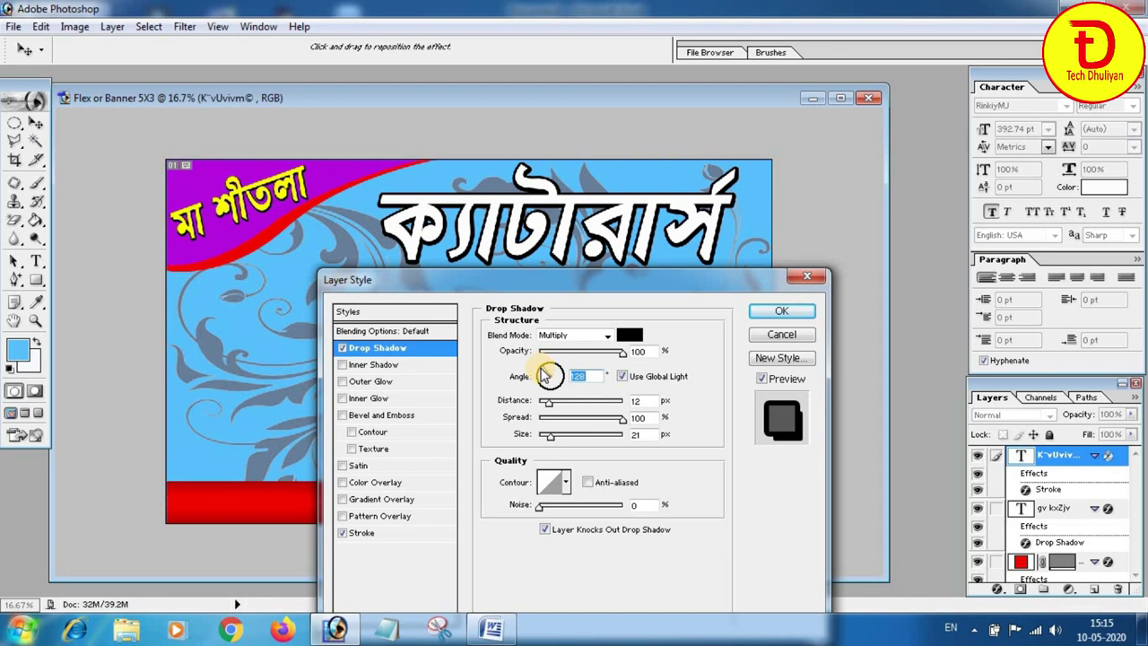
left_click(544, 371)
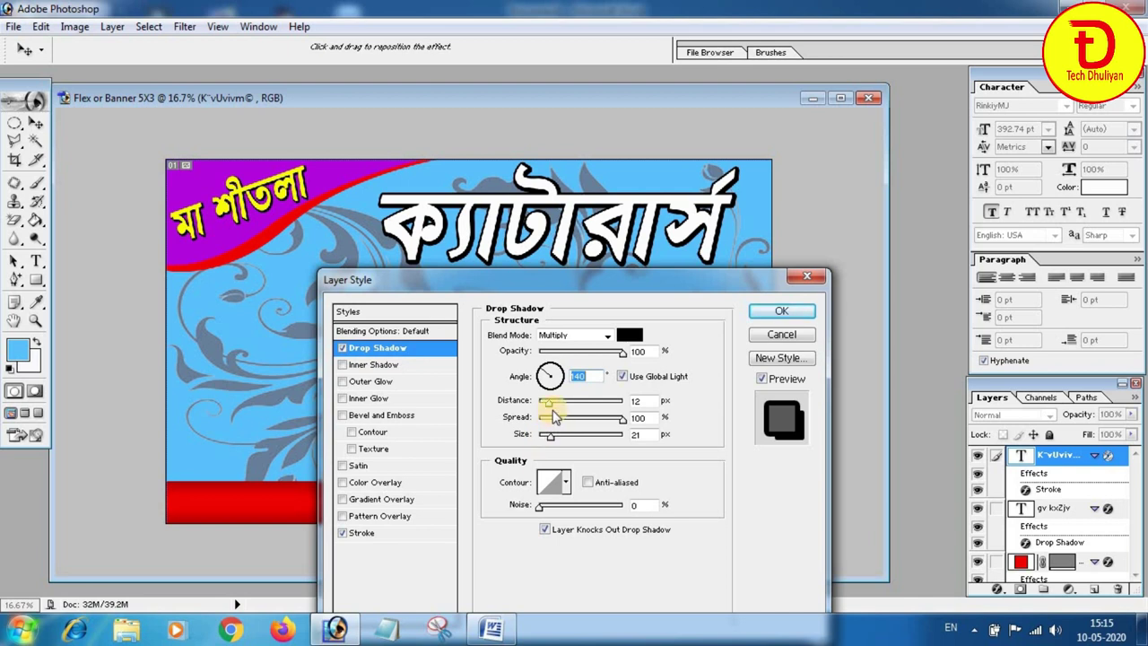
left_click(548, 403)
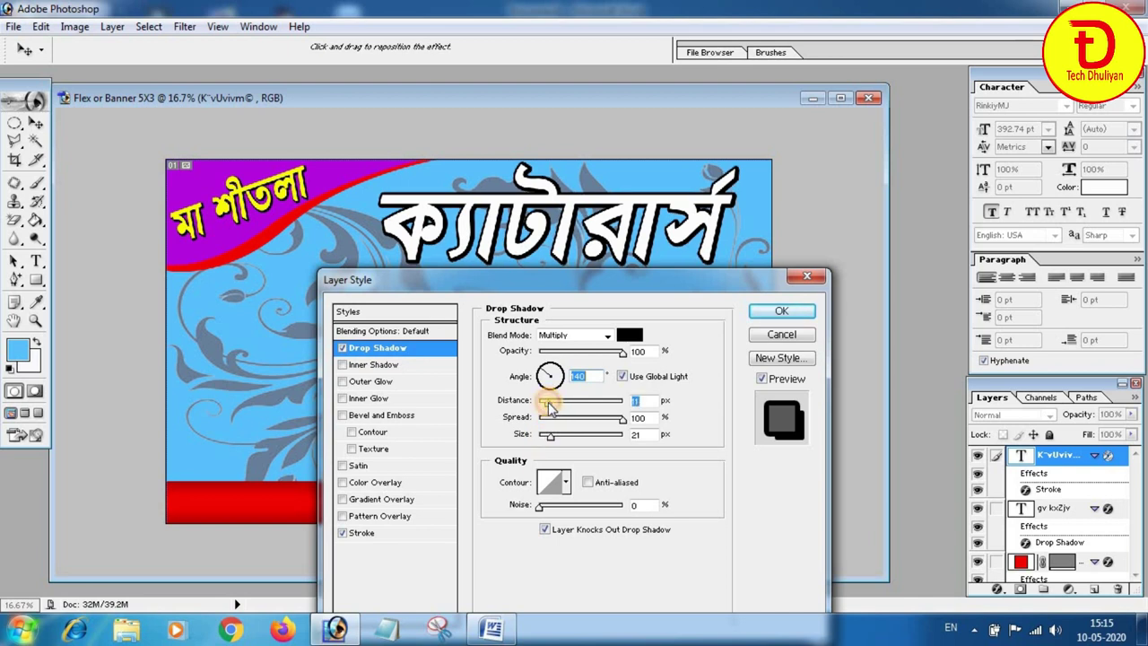
left_click_drag(550, 438, 553, 442)
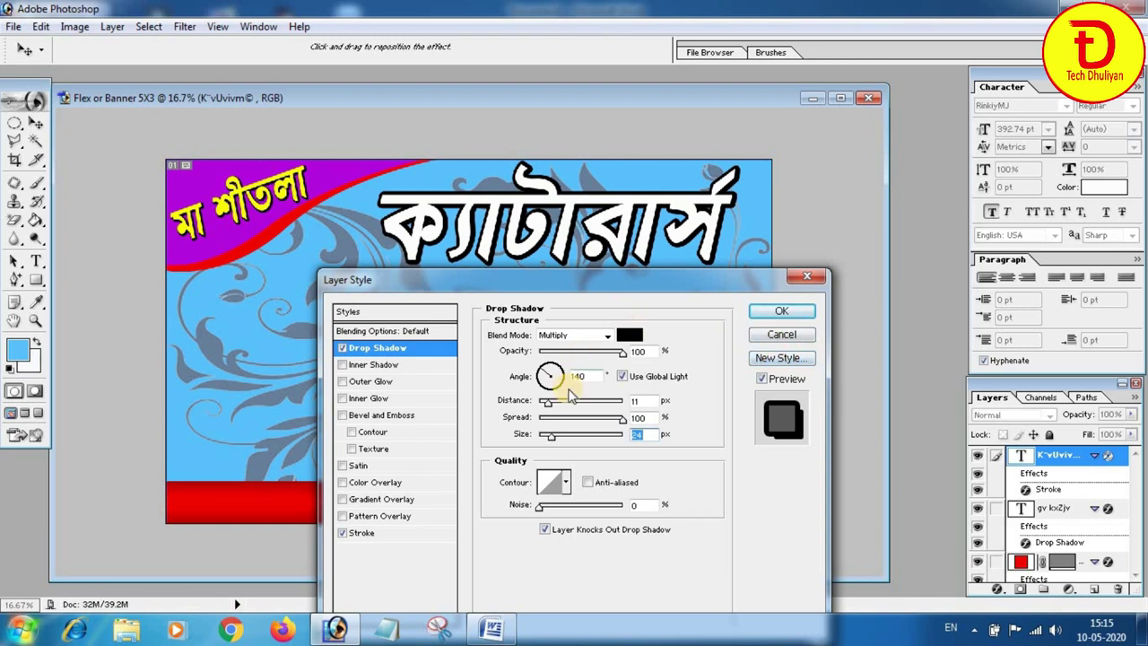
left_click_drag(548, 400, 546, 400)
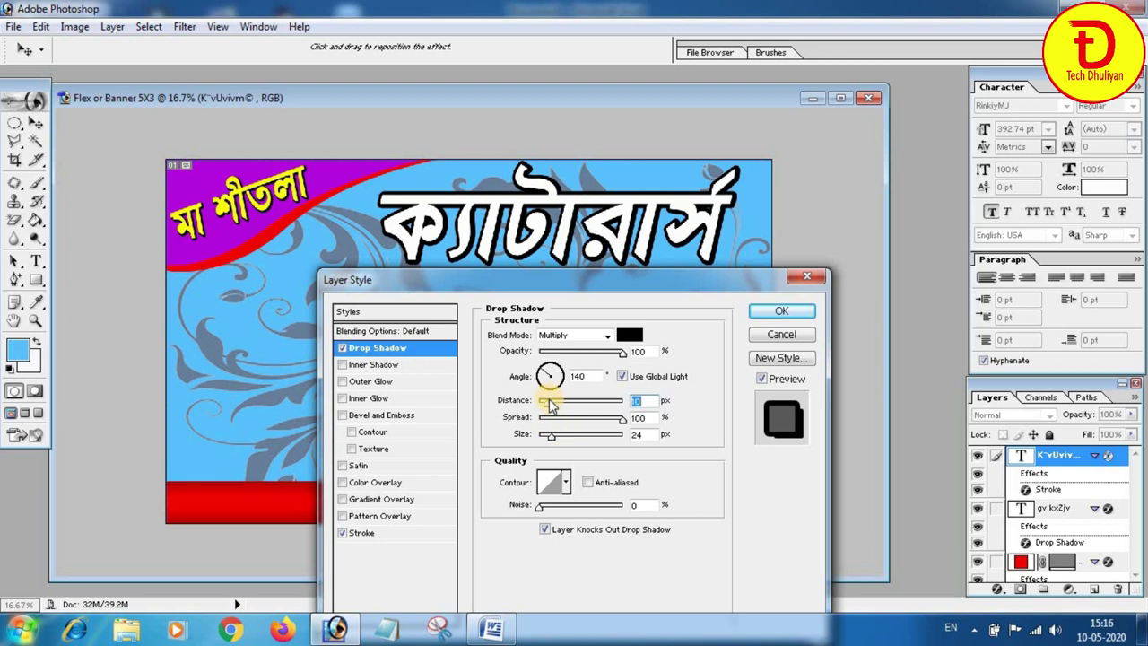
mouse_move(546, 401)
left_mouse_down()
mouse_move(555, 402)
mouse_move(549, 438)
left_mouse_up()
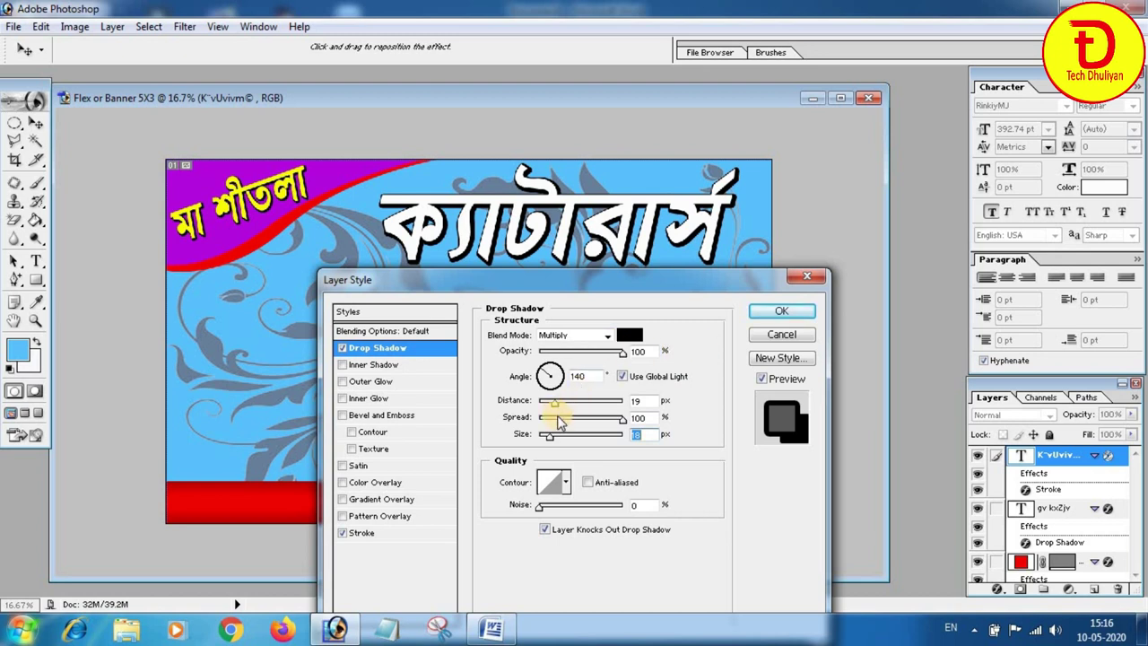
left_click_drag(548, 438, 559, 405)
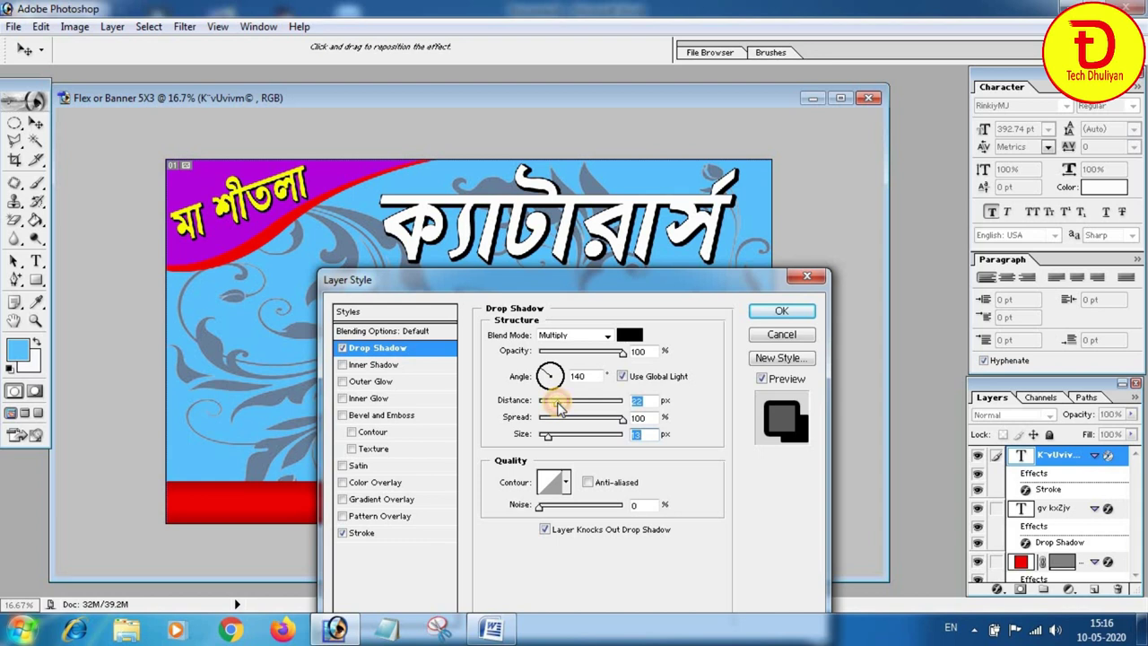
left_click(781, 312)
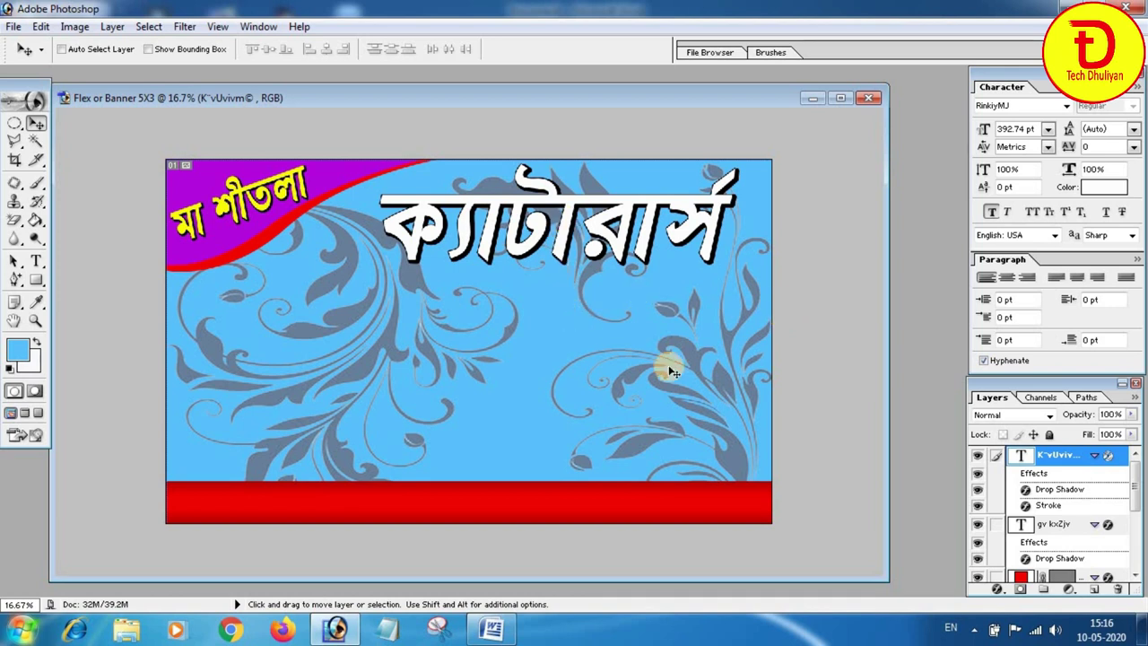
Step: Increase the ক্যাটারার্স black stroke size to 10 px
left_click(996, 589)
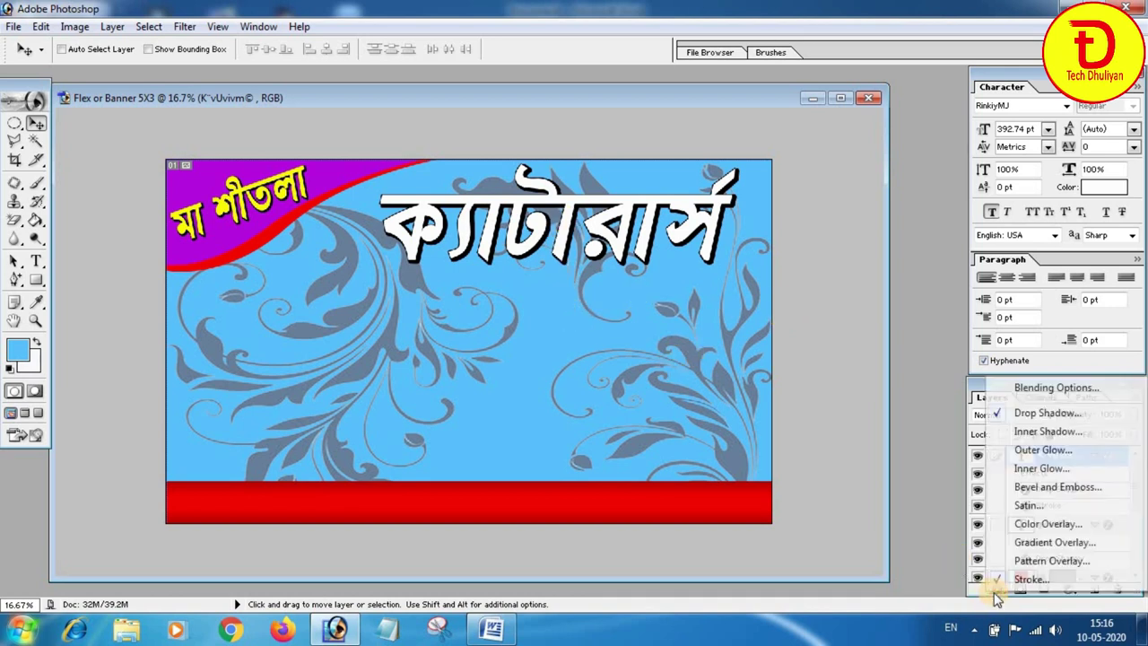
left_click(1022, 579)
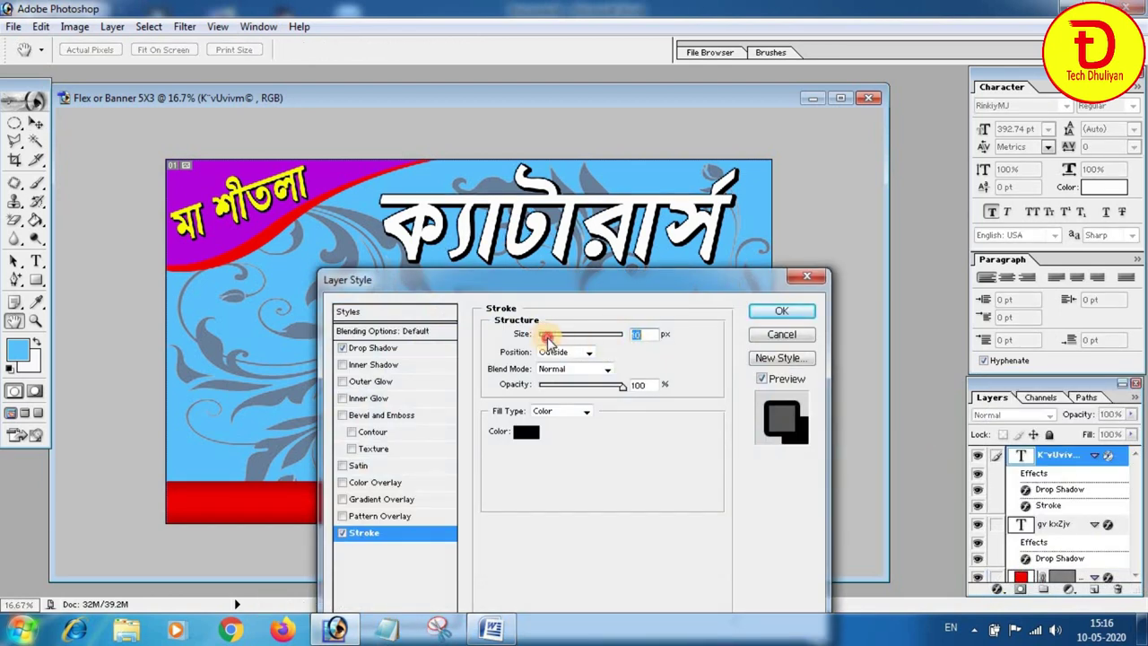
left_click_drag(544, 336, 549, 337)
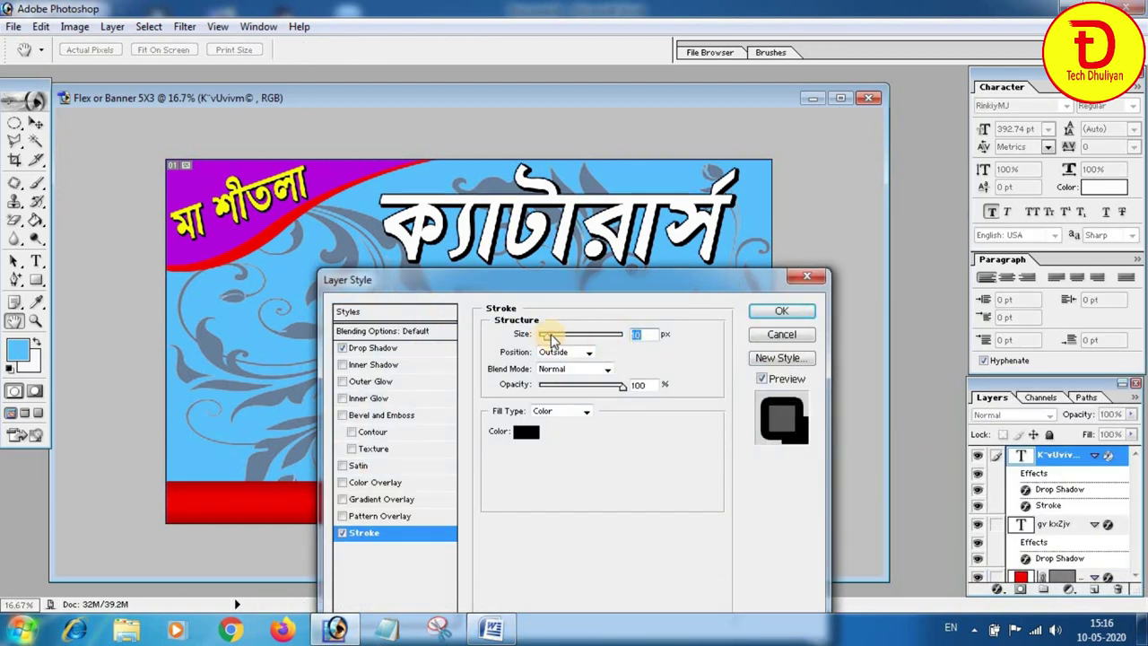
left_click(793, 312)
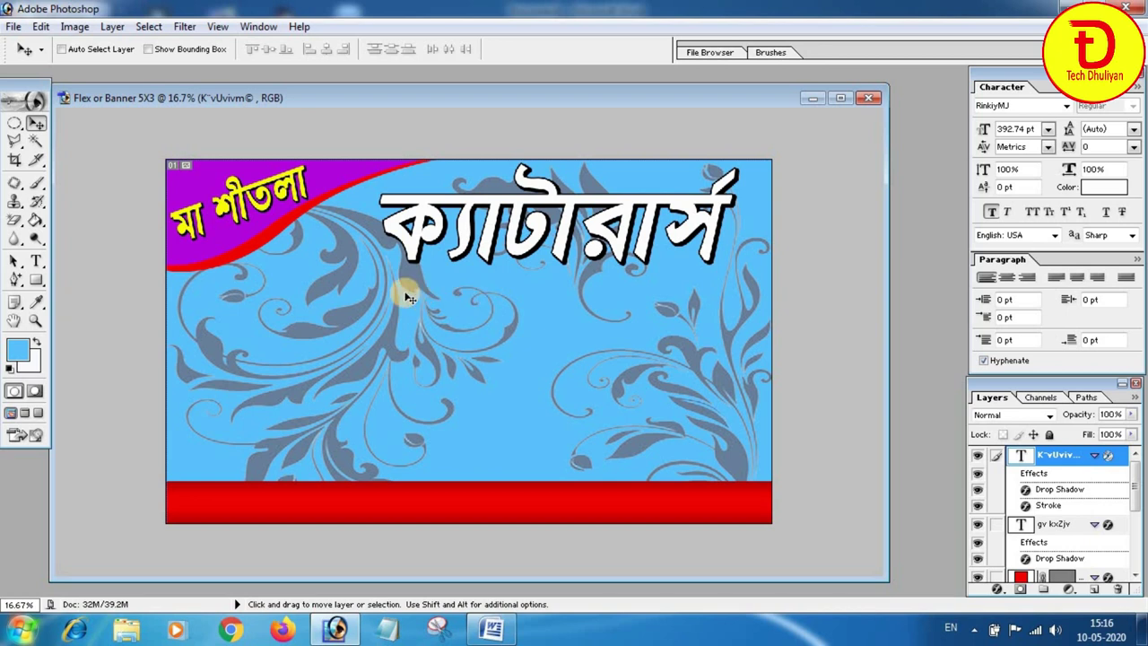
Step: Draw a 10 px-radius rounded rectangle bar just below the title
left_click(36, 279)
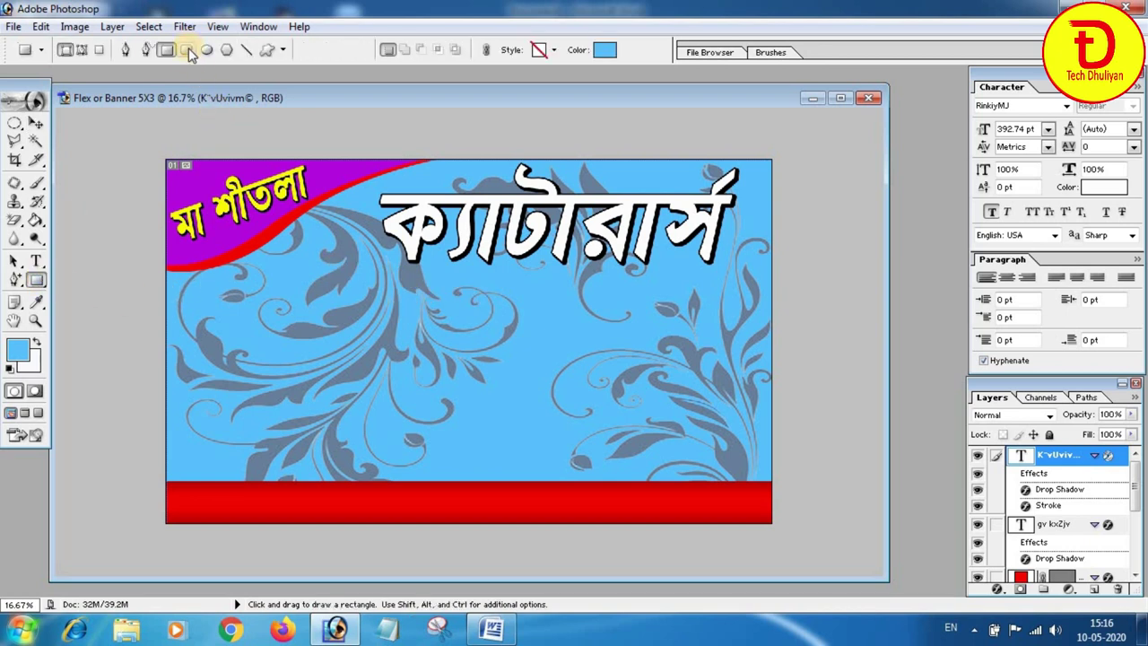
left_click(187, 49)
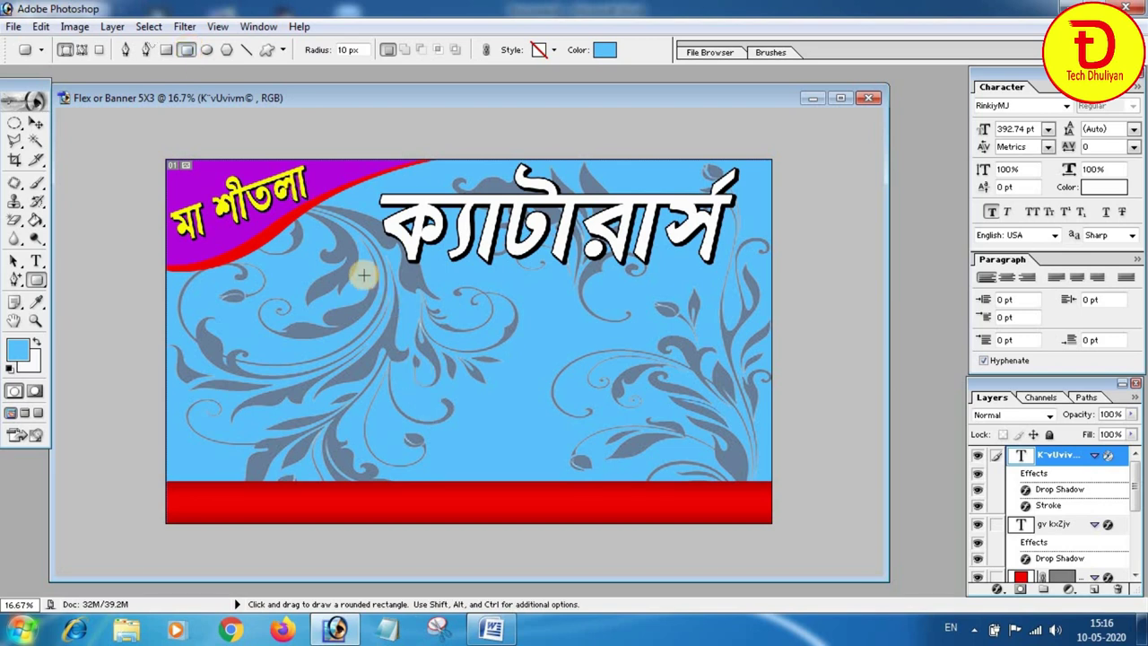
left_click_drag(350, 271, 638, 293)
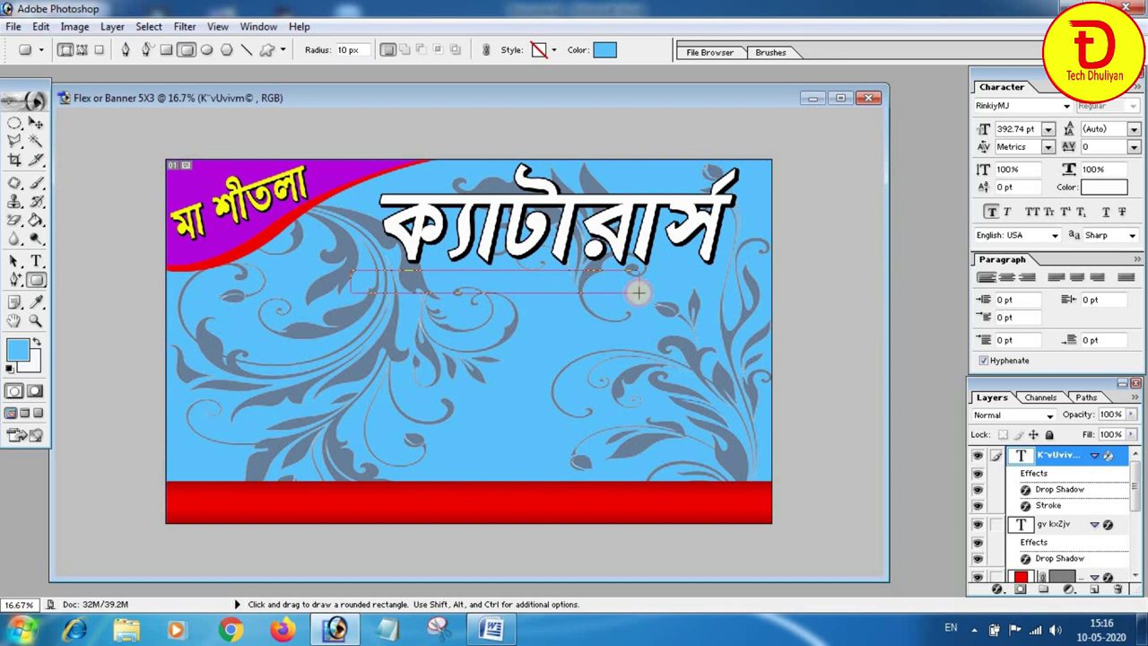
left_click_drag(637, 293, 637, 293)
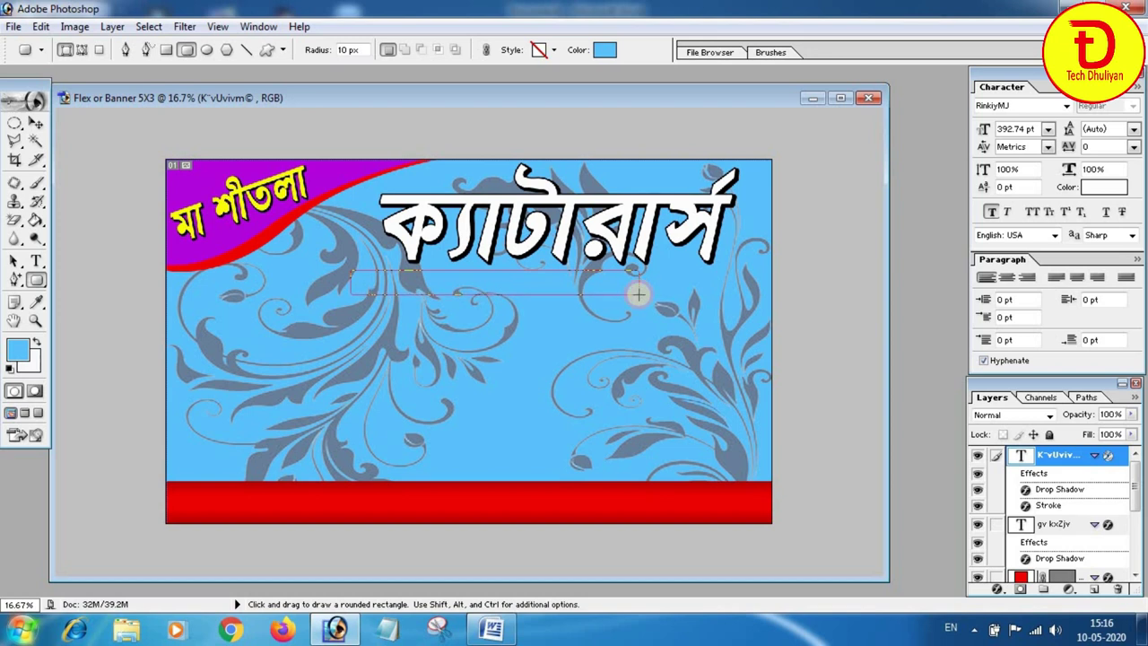
key("Return")
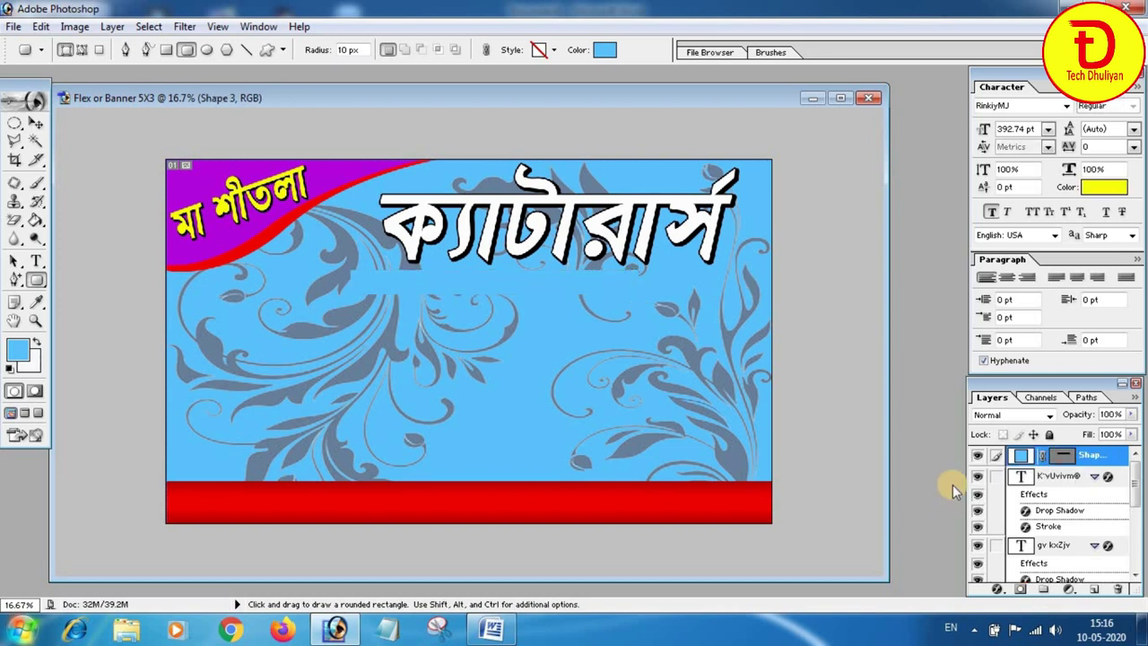
Step: Add a Gradient Overlay to Shape 3 with a bright red left colour stop
left_click(1023, 460)
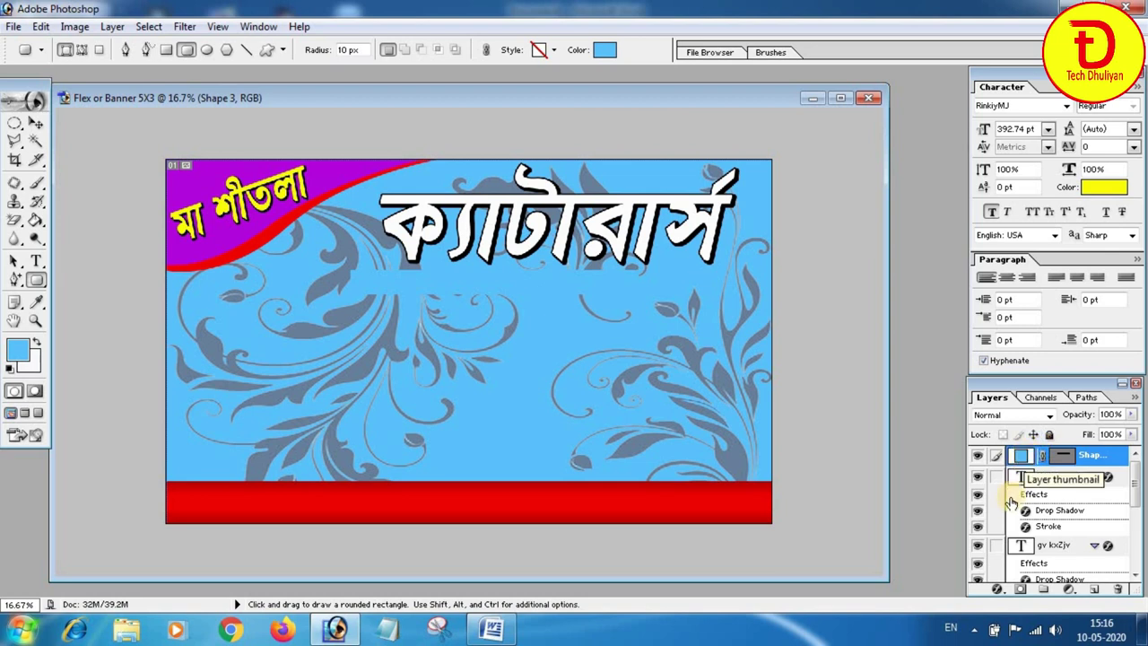
left_click(997, 591)
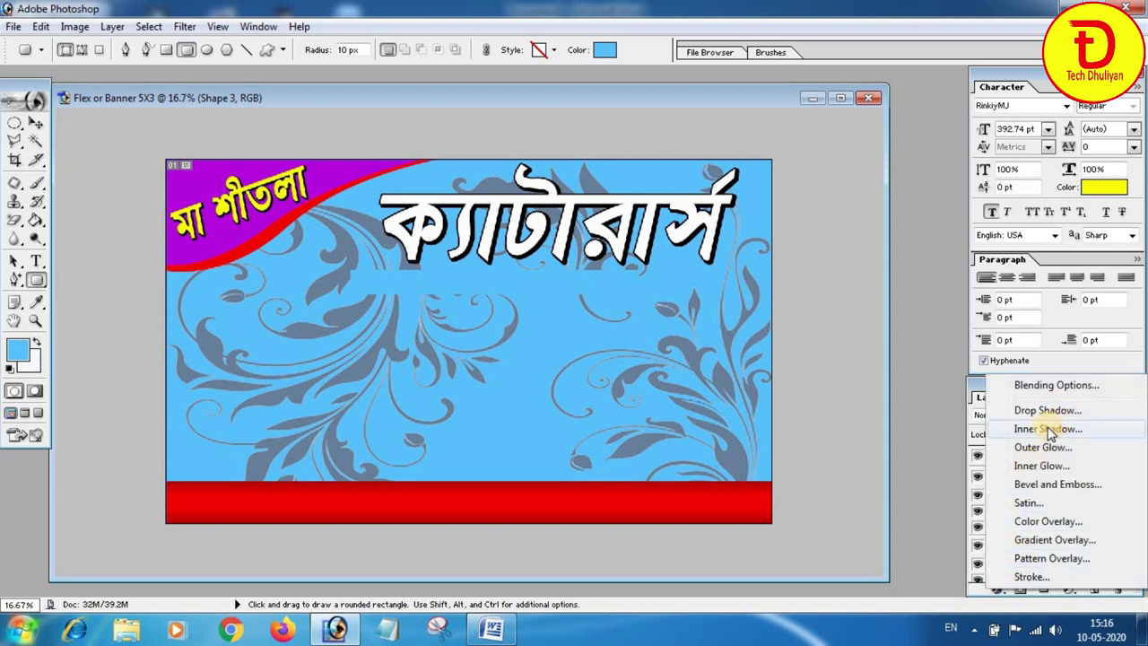
left_click(1043, 541)
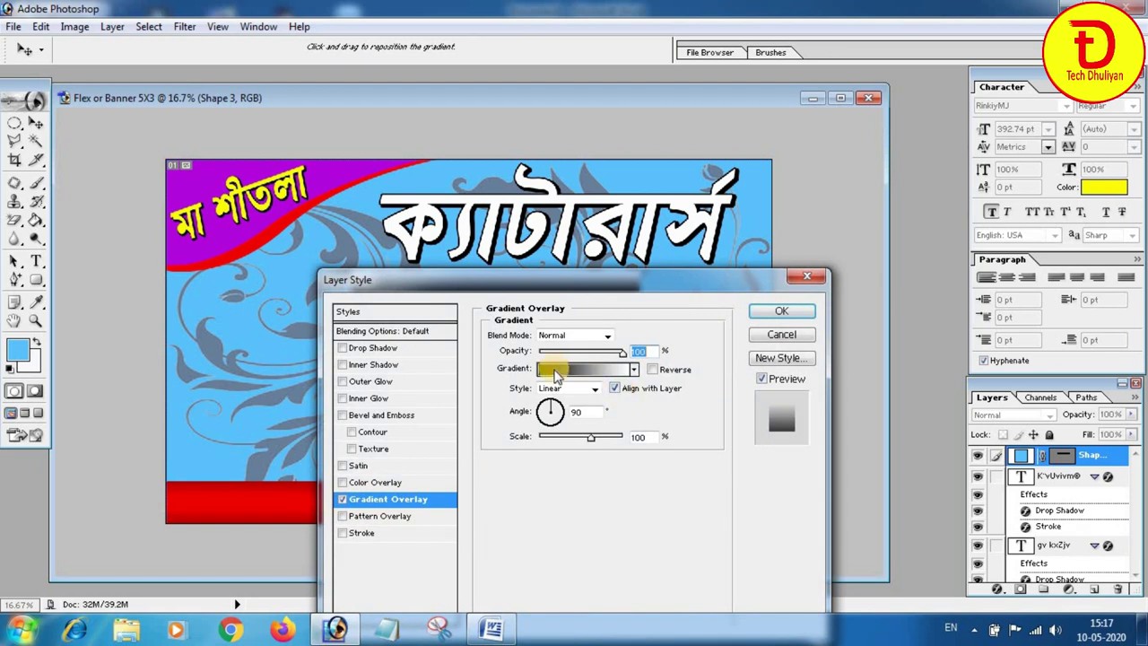
left_click(563, 370)
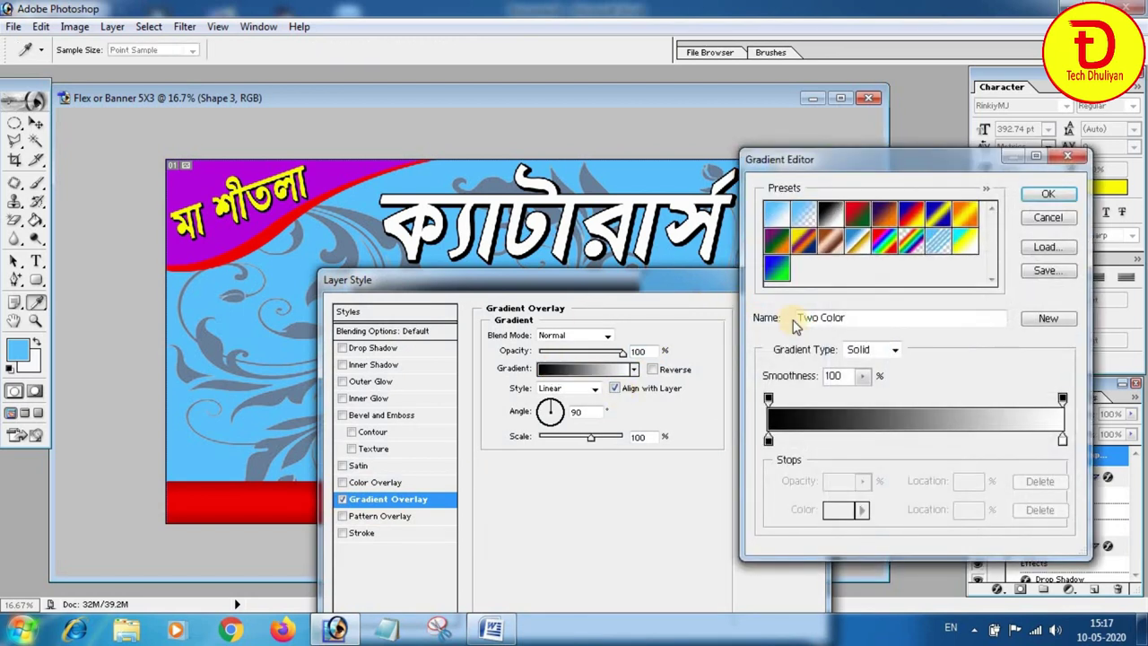
double_click(768, 441)
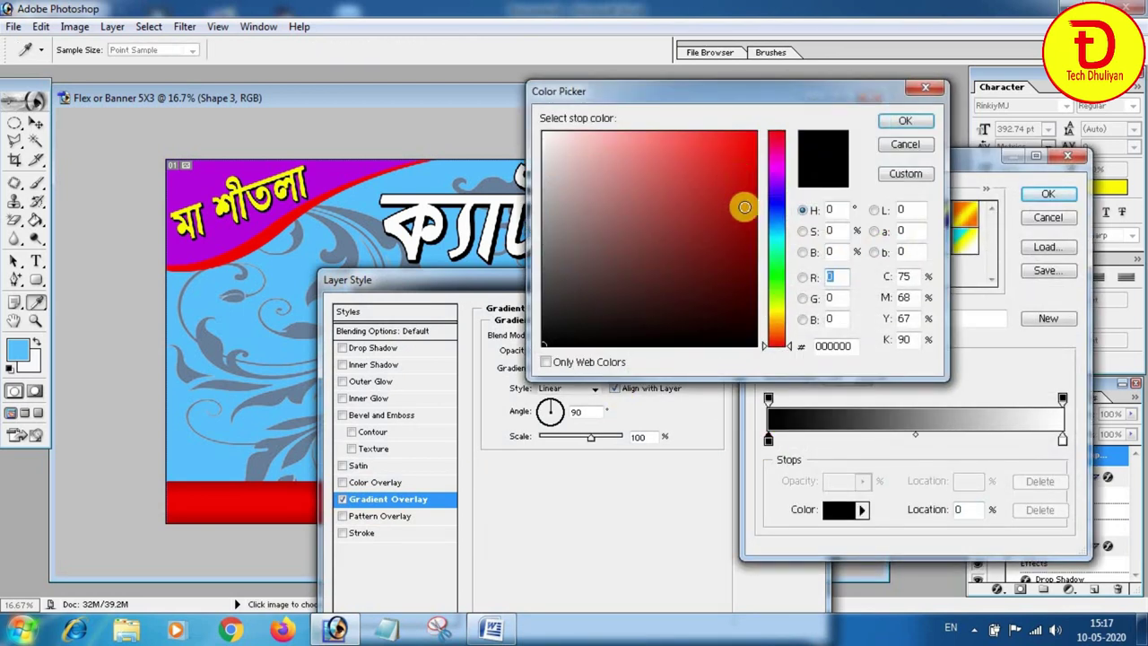
left_click(759, 208)
left_click_drag(759, 208, 755, 208)
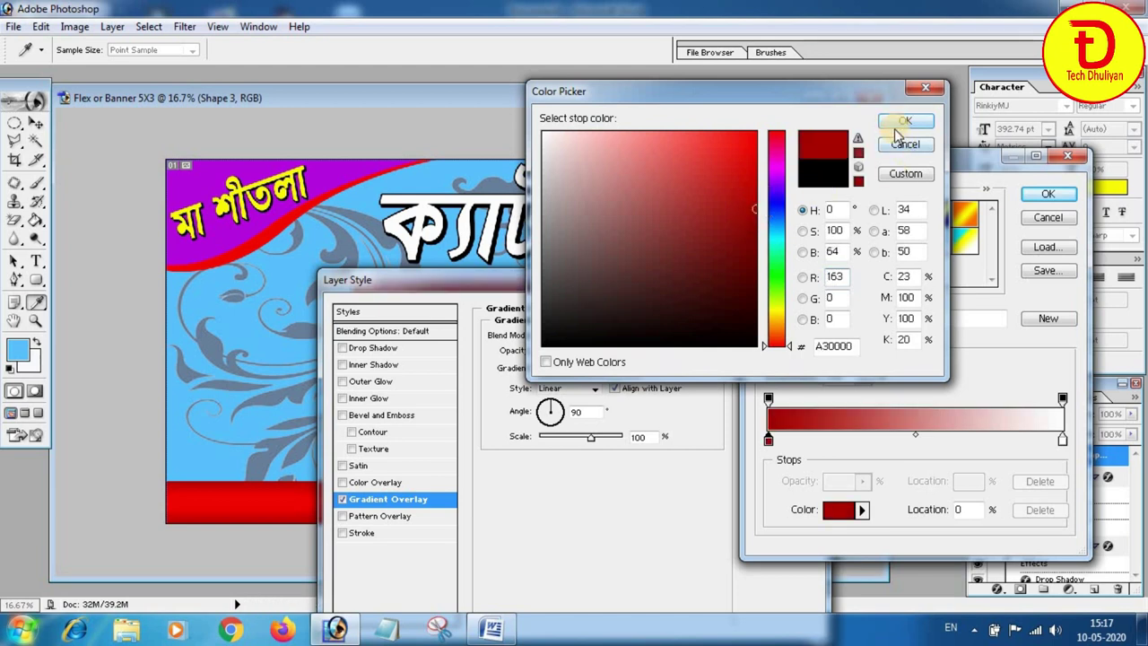
left_click_drag(748, 148, 762, 120)
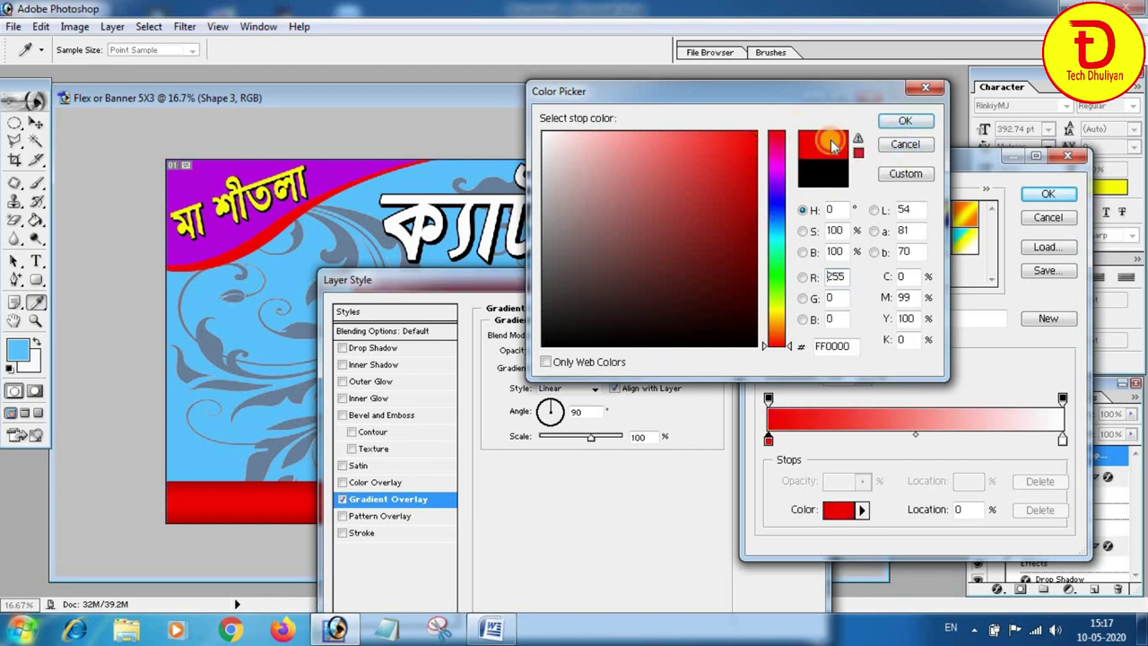
left_click(910, 121)
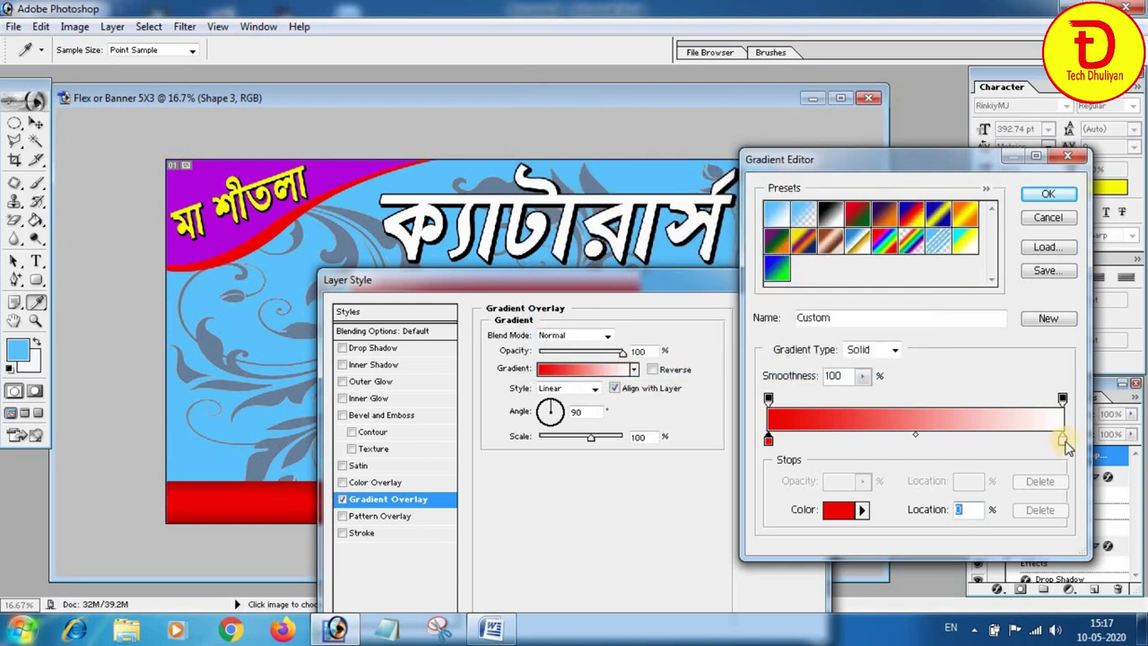
Step: Set the right gradient stop to dark red and confirm the gradient
left_click(1062, 439)
double_click(1063, 441)
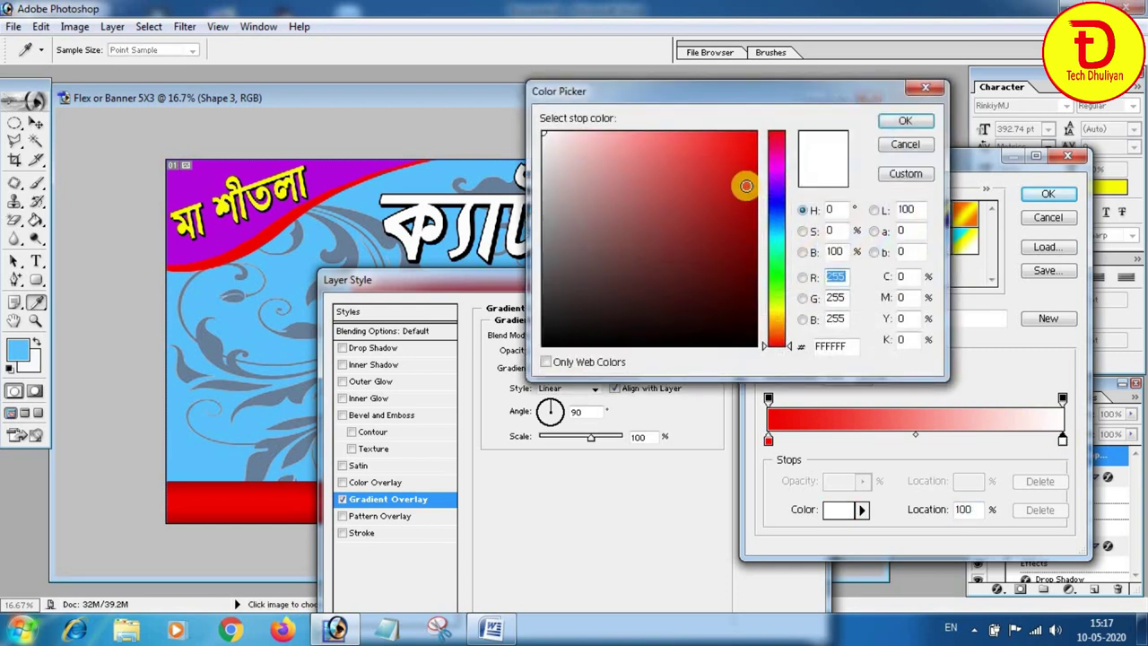
left_click(755, 206)
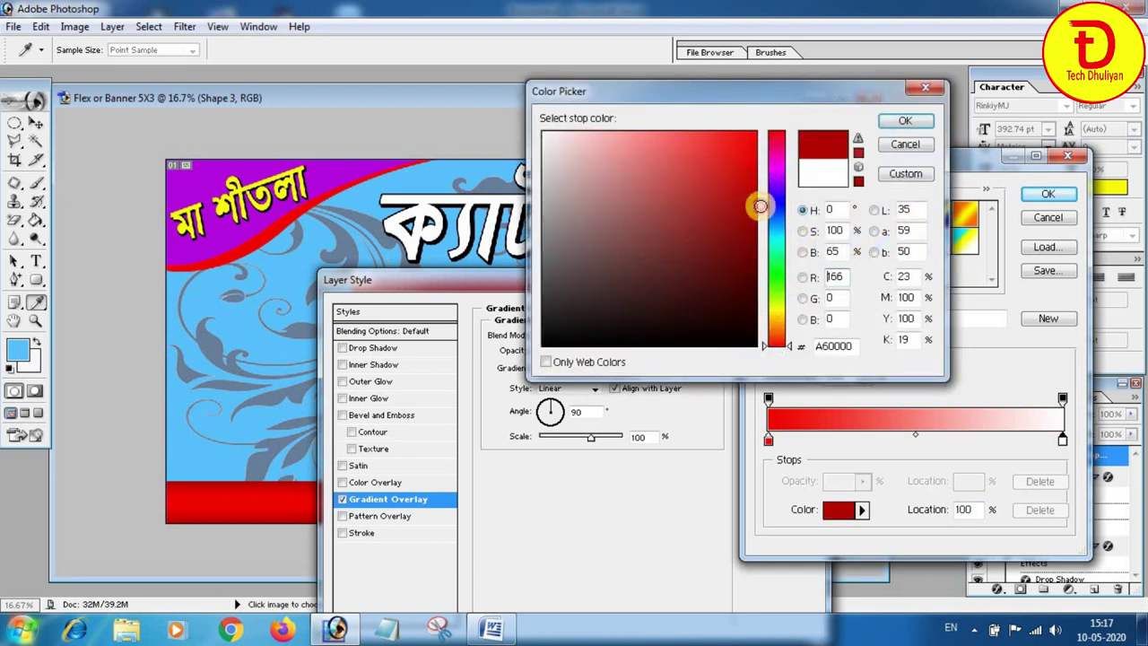
left_click(904, 120)
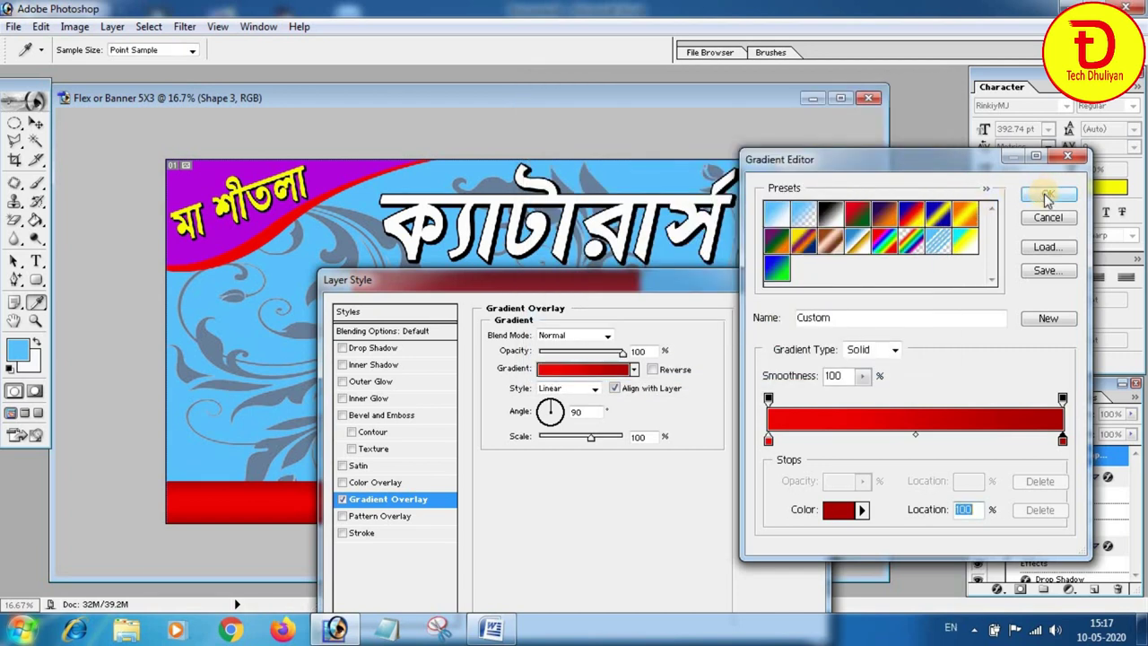
left_click(1045, 193)
Step: Set the gradient style to Reflected with 110% scale and apply the overlay
left_click_drag(645, 279, 924, 166)
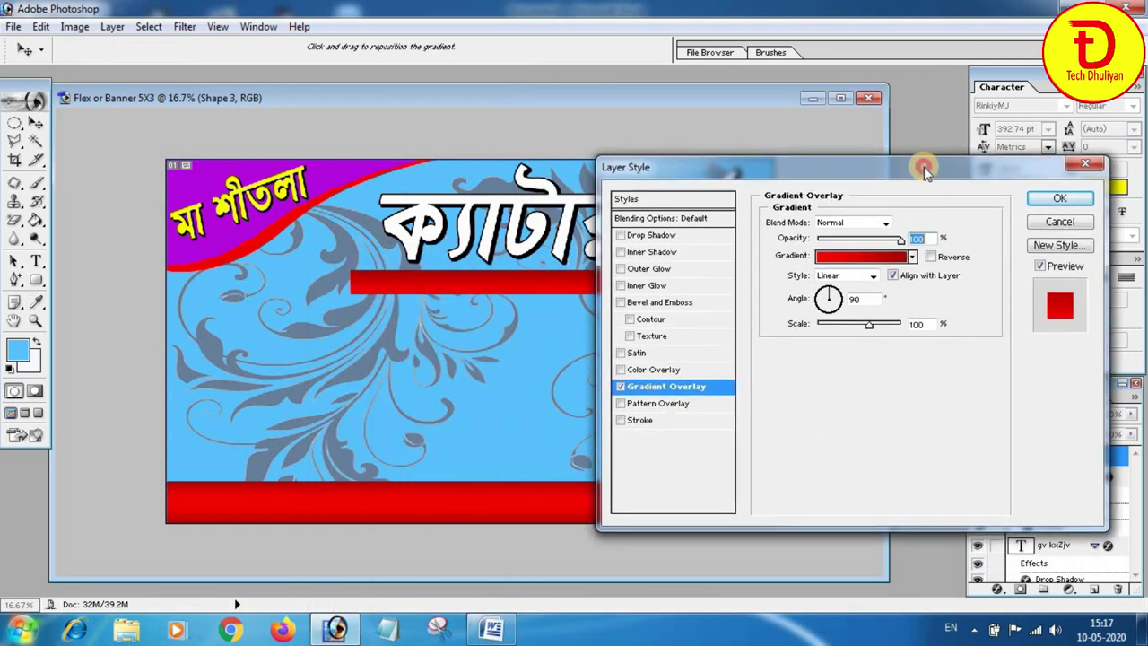
left_click(875, 276)
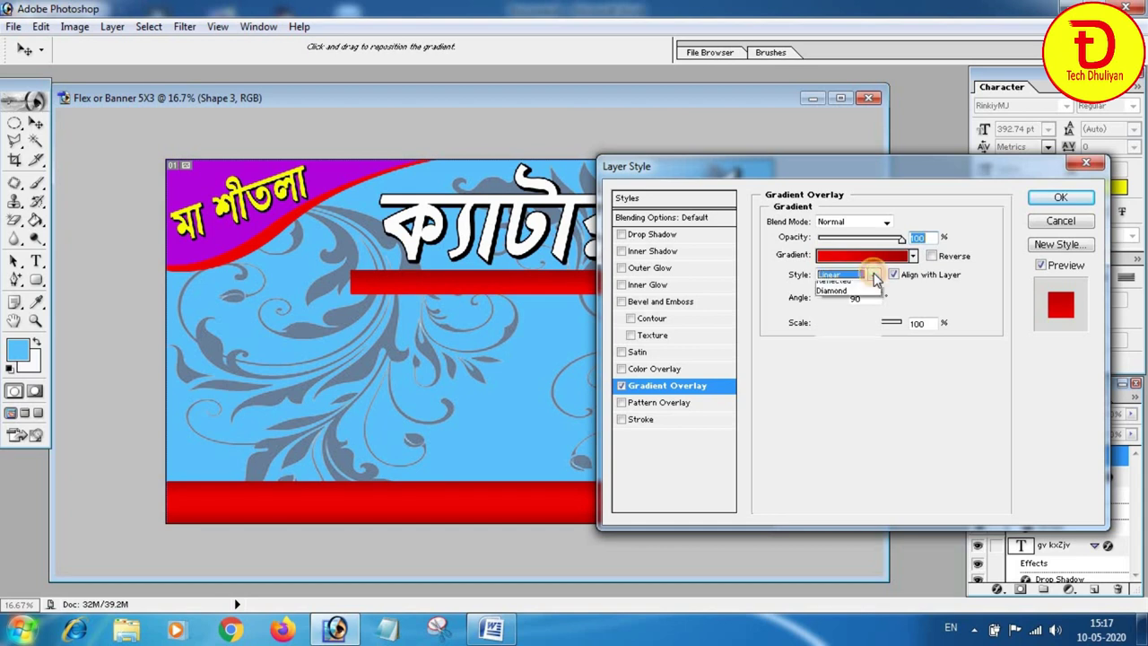
left_click(838, 328)
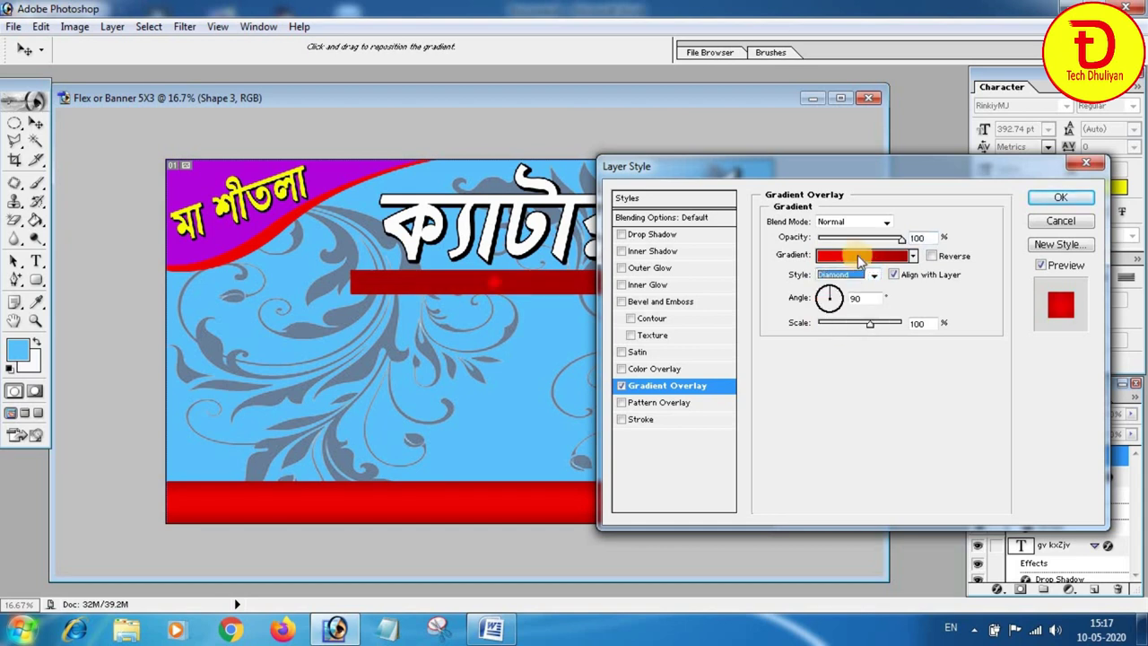
left_click(858, 258)
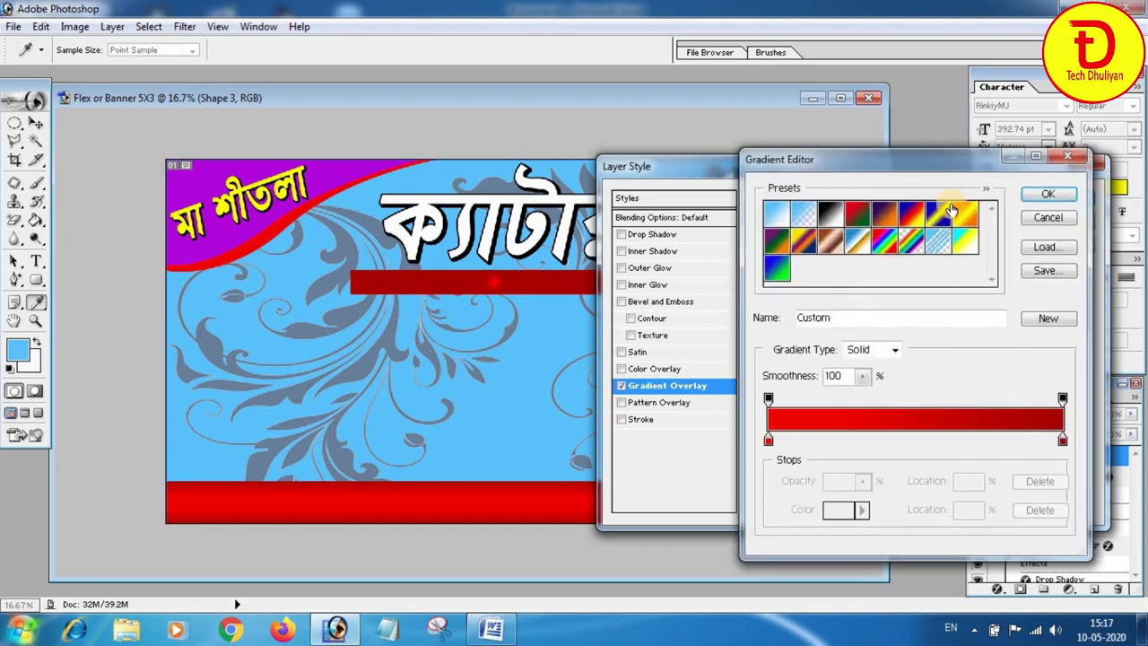
left_click(1067, 160)
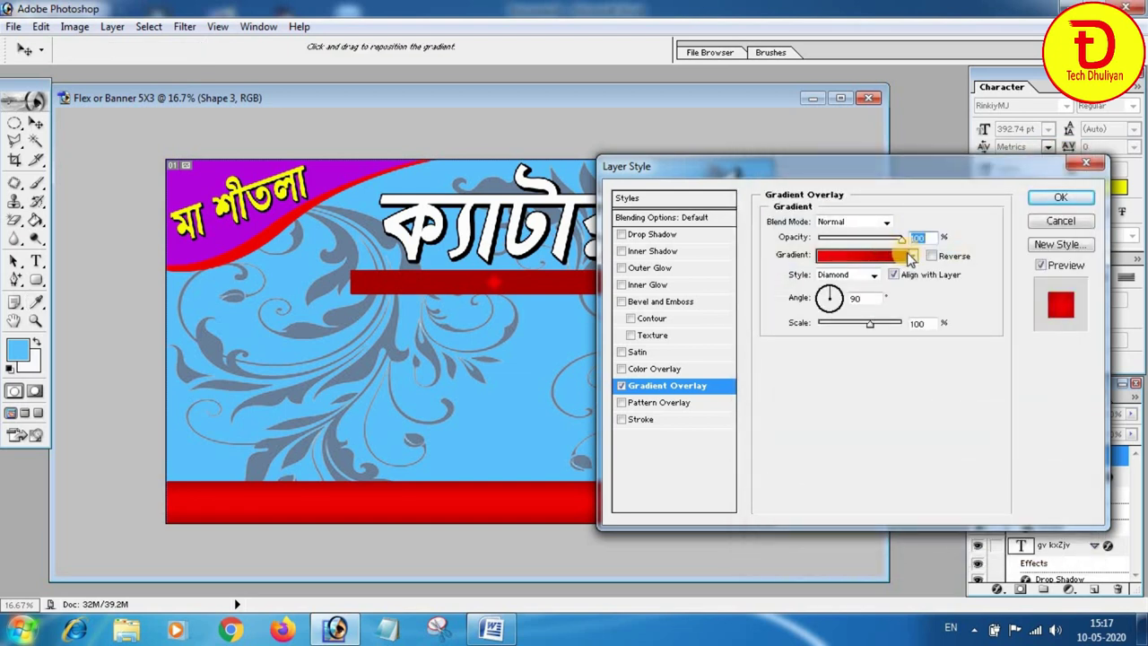
left_click(872, 274)
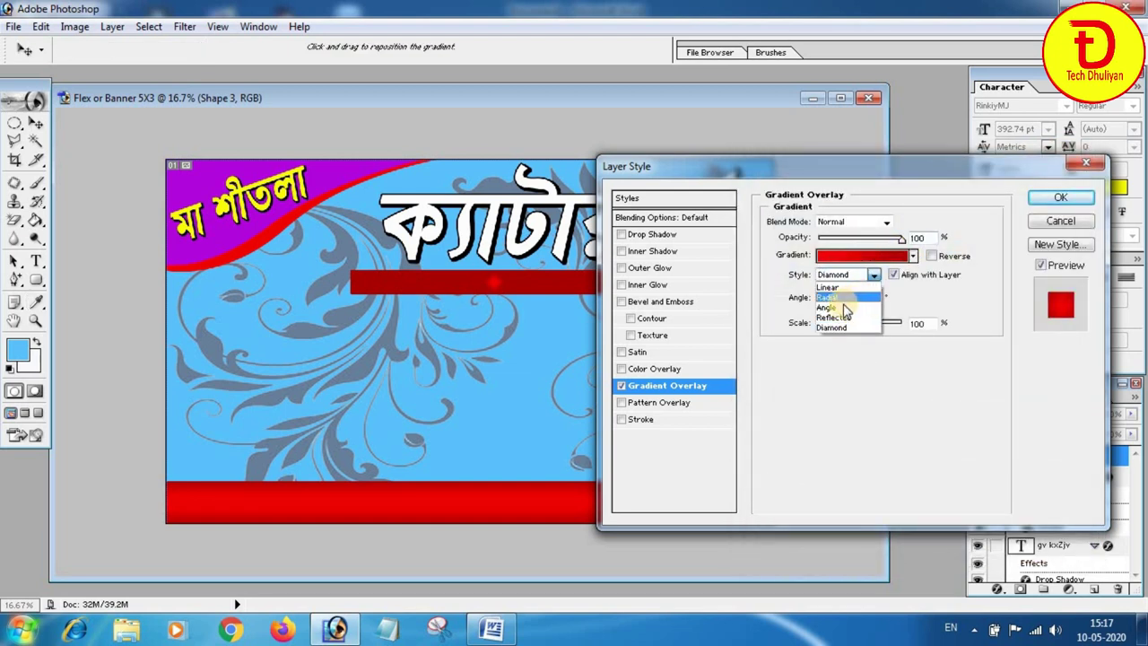
left_click(834, 317)
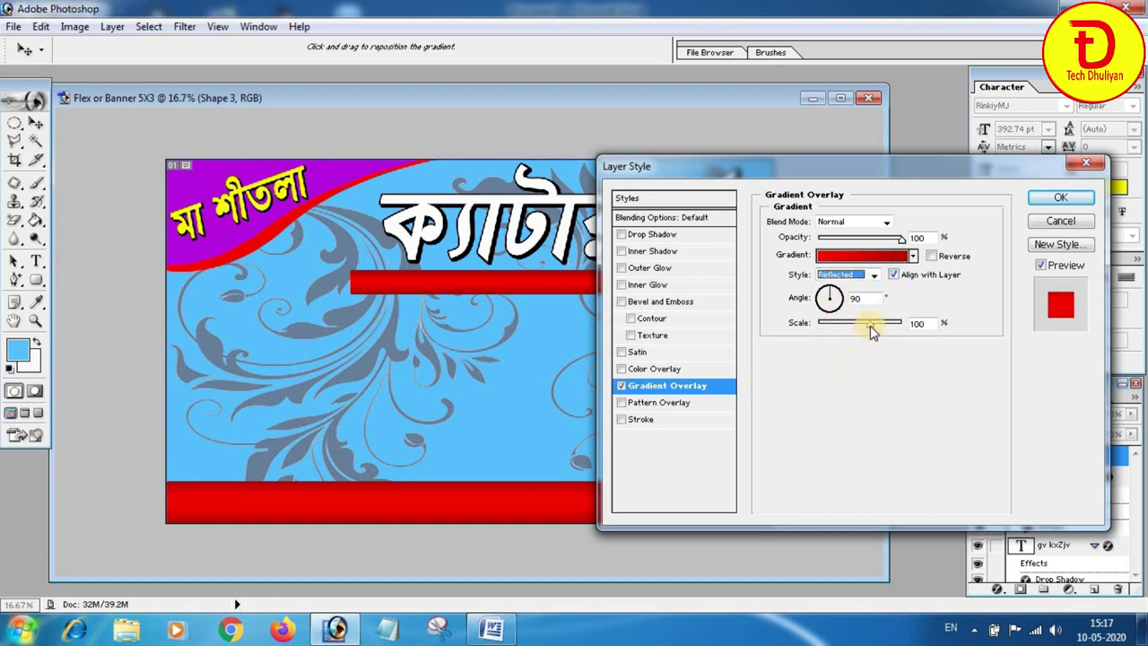
mouse_move(870, 325)
left_mouse_down()
mouse_move(894, 332)
mouse_move(870, 346)
left_mouse_up()
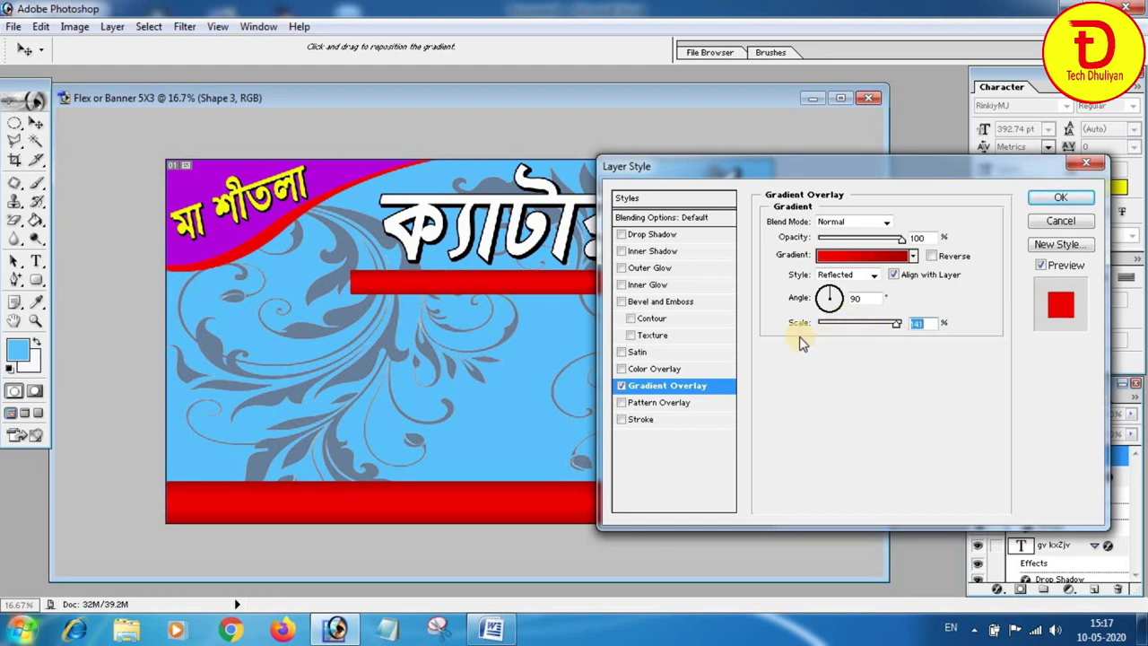
left_click(1061, 197)
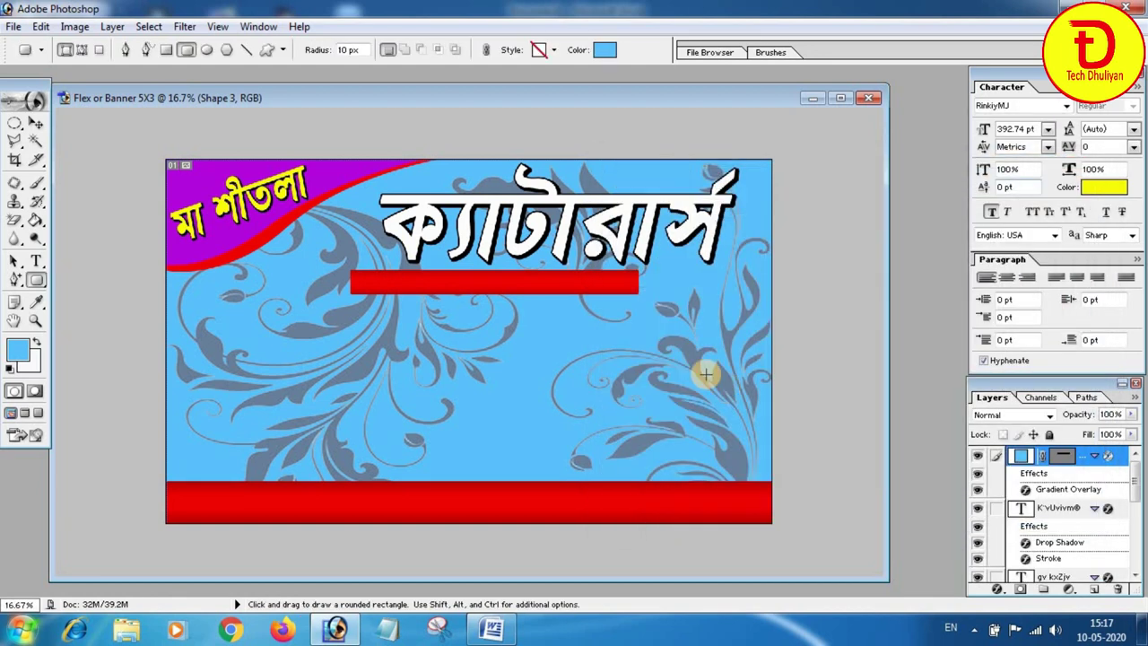
Step: Nudge the red bar slightly right and down with the Move tool
left_click(36, 123)
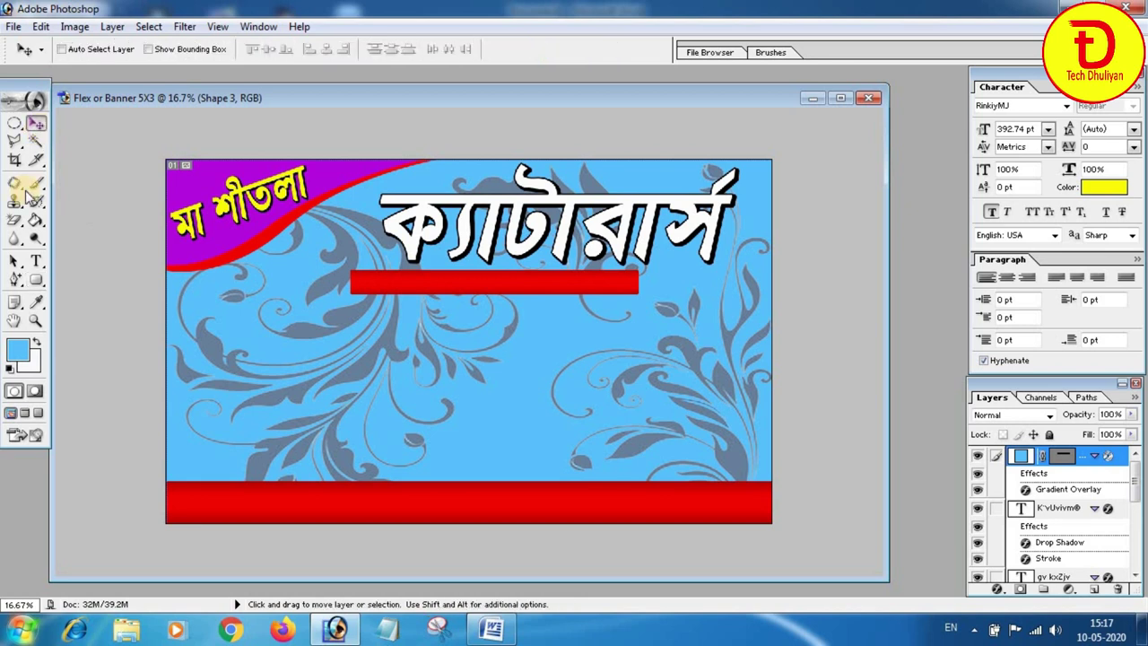
left_click_drag(18, 220, 72, 221)
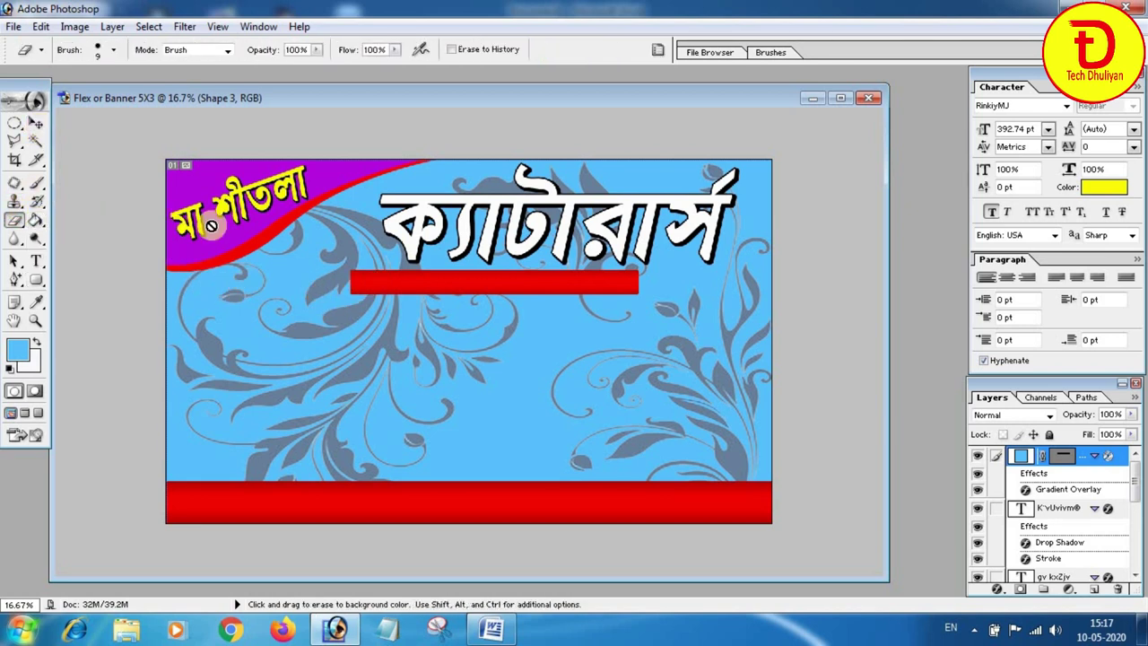
left_click(35, 123)
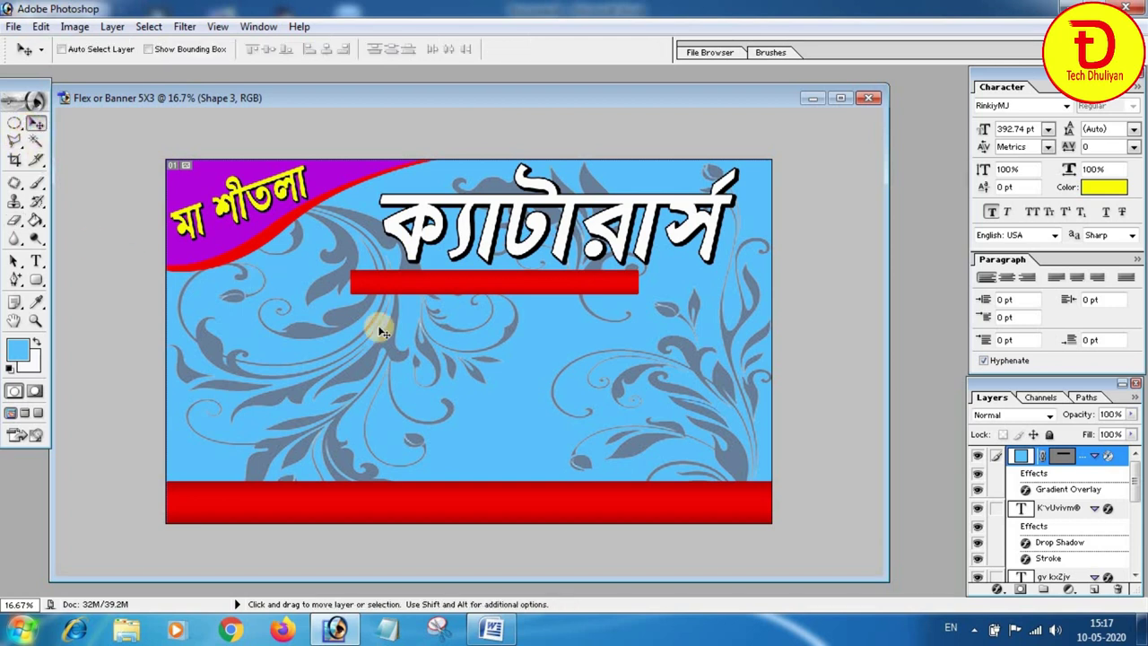
left_click_drag(439, 283, 441, 280)
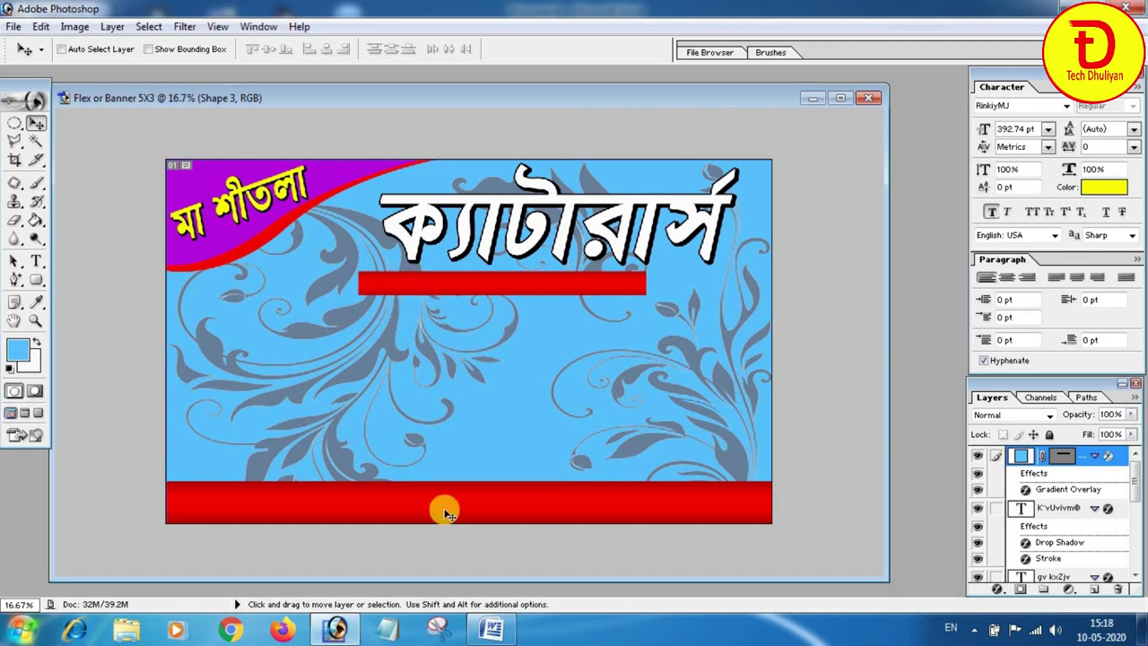
Step: Select the proprietor line in the Word notes and return to Photoshop
left_click(491, 634)
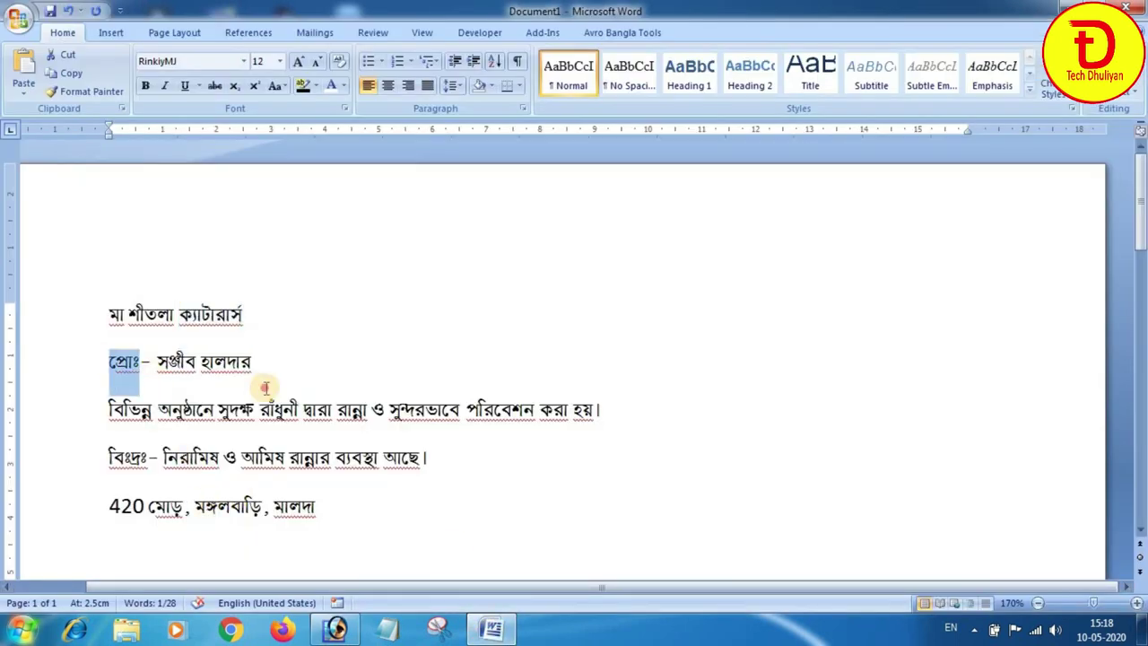
left_click_drag(109, 361, 285, 388)
key("ctrl+c")
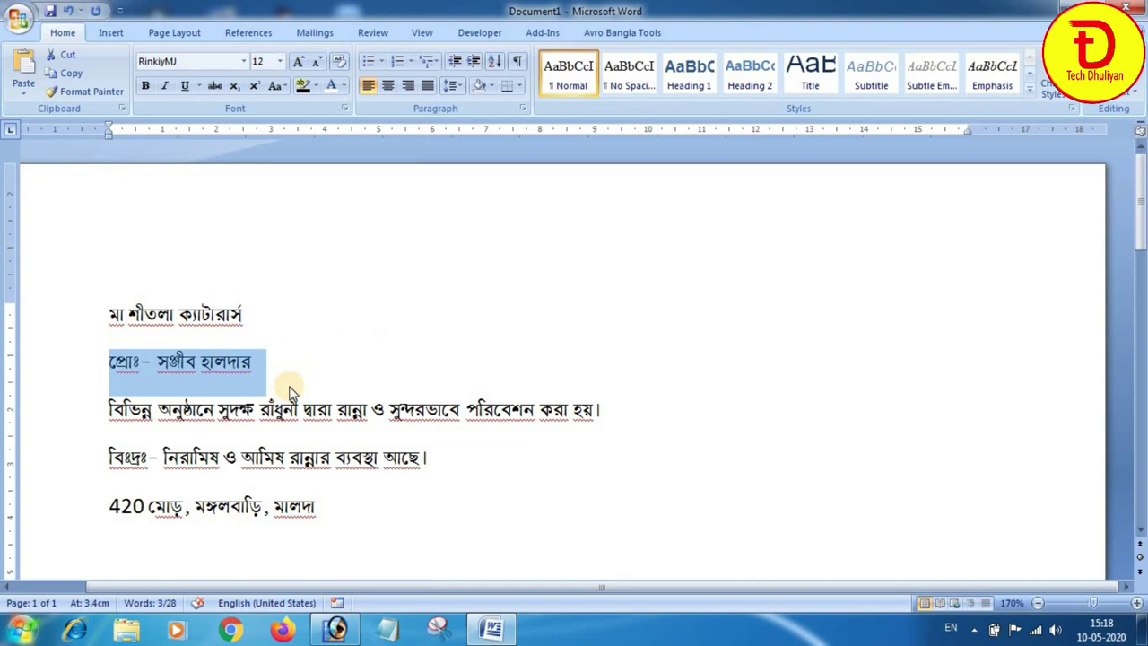
key("alt+Tab")
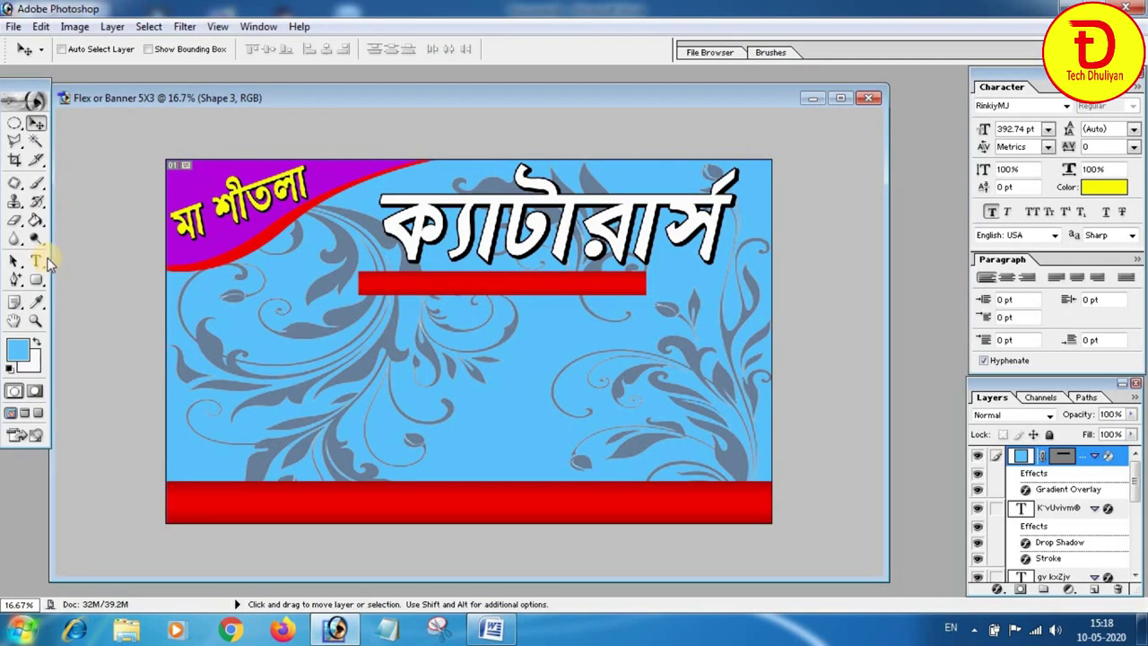
Step: Paste the copied proprietor line as a new text layer
left_click(36, 260)
left_click(224, 366)
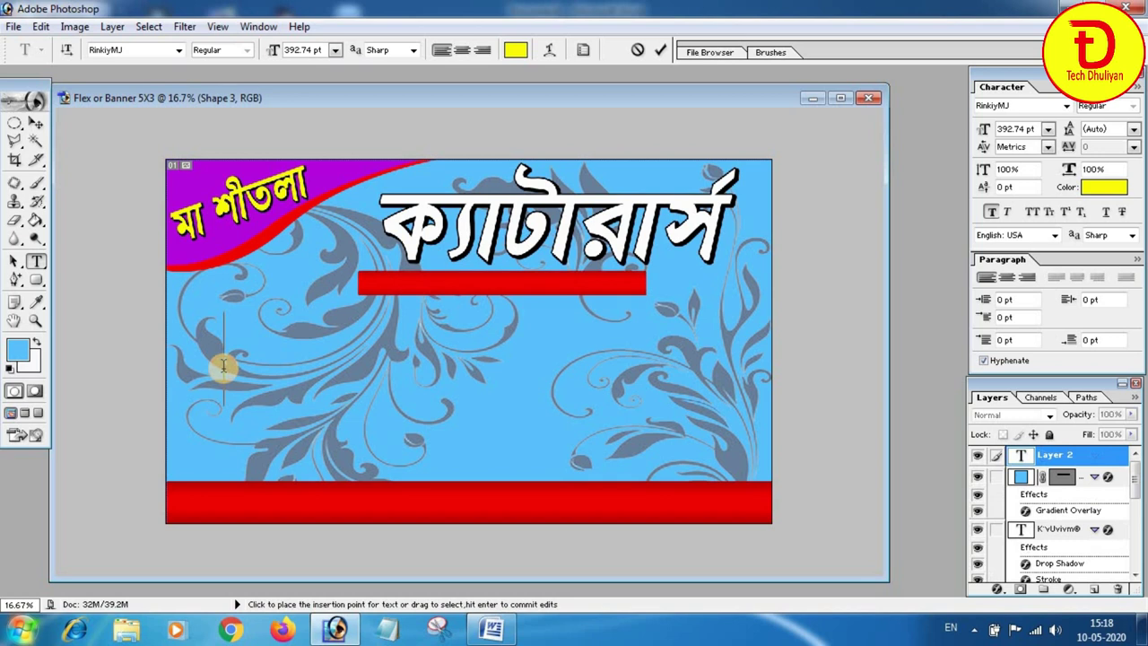
key("ctrl+v")
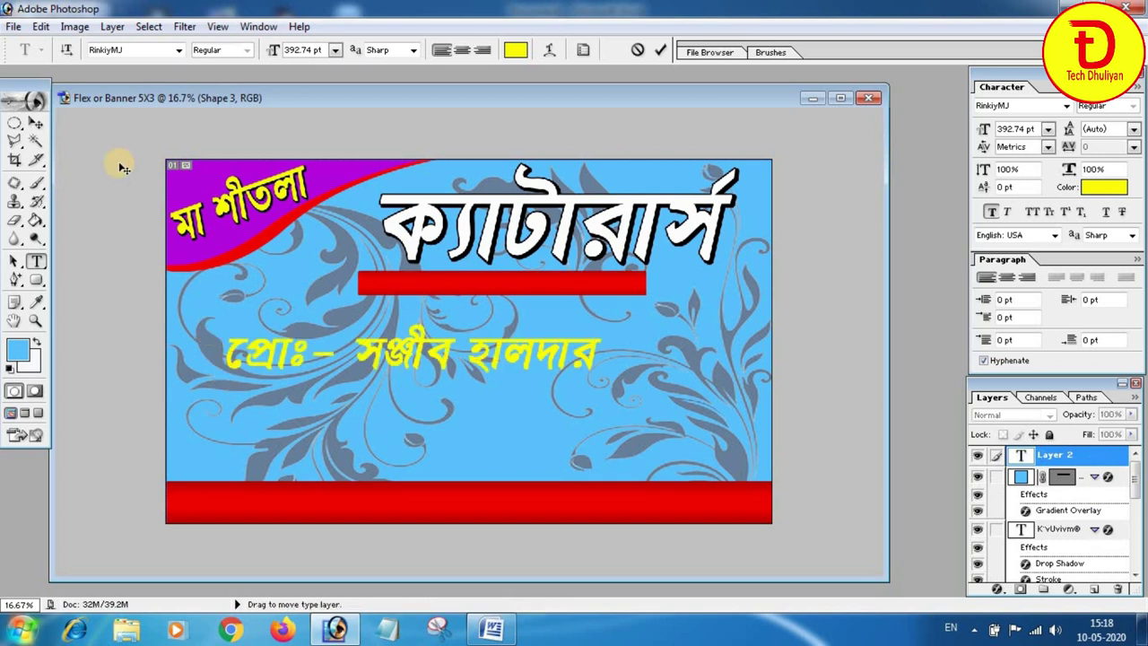
left_click(38, 128)
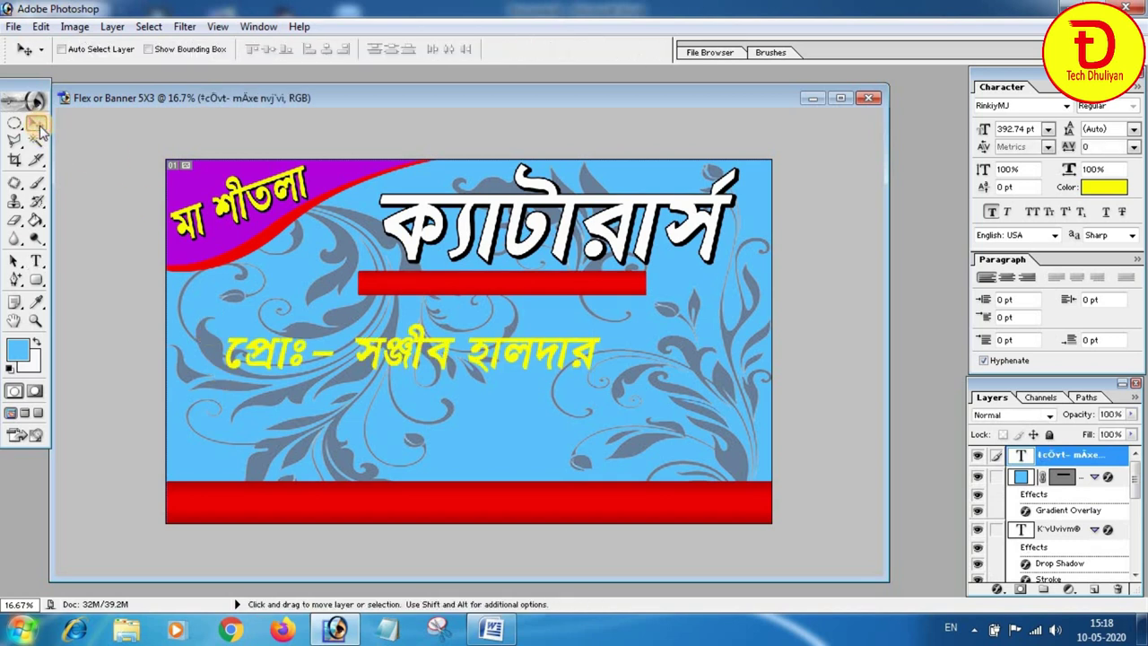
Step: Scale the proprietor text to about 92% by 85% and fit it inside the red bar
key("ctrl+t")
left_click_drag(223, 364, 392, 342)
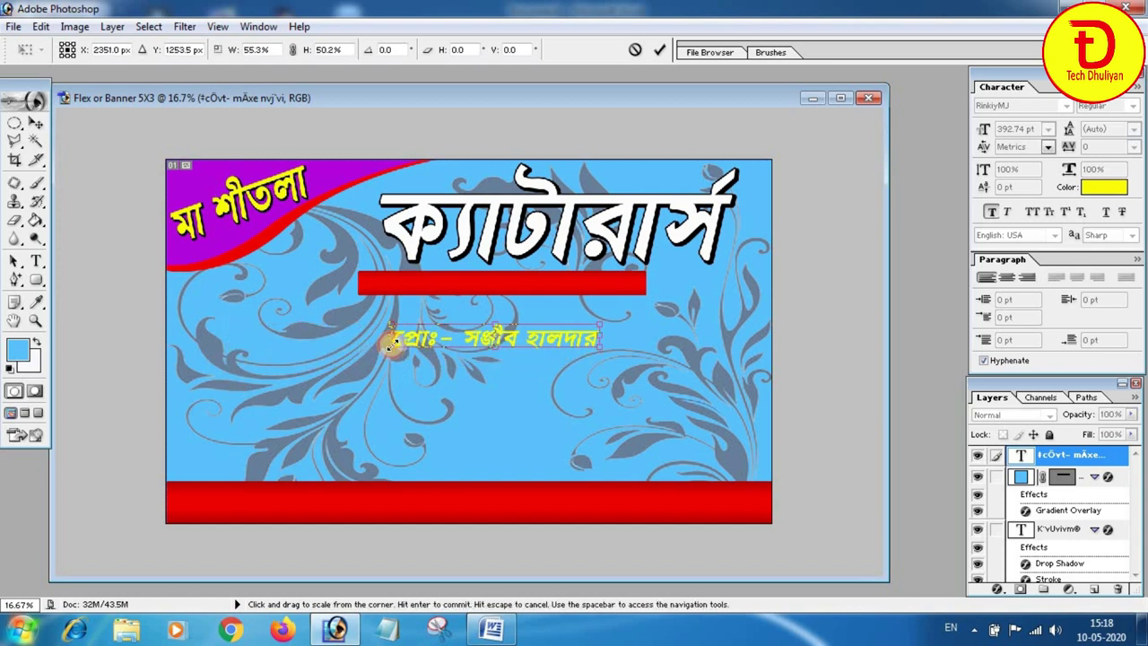
key("Return")
left_click_drag(504, 339, 504, 295)
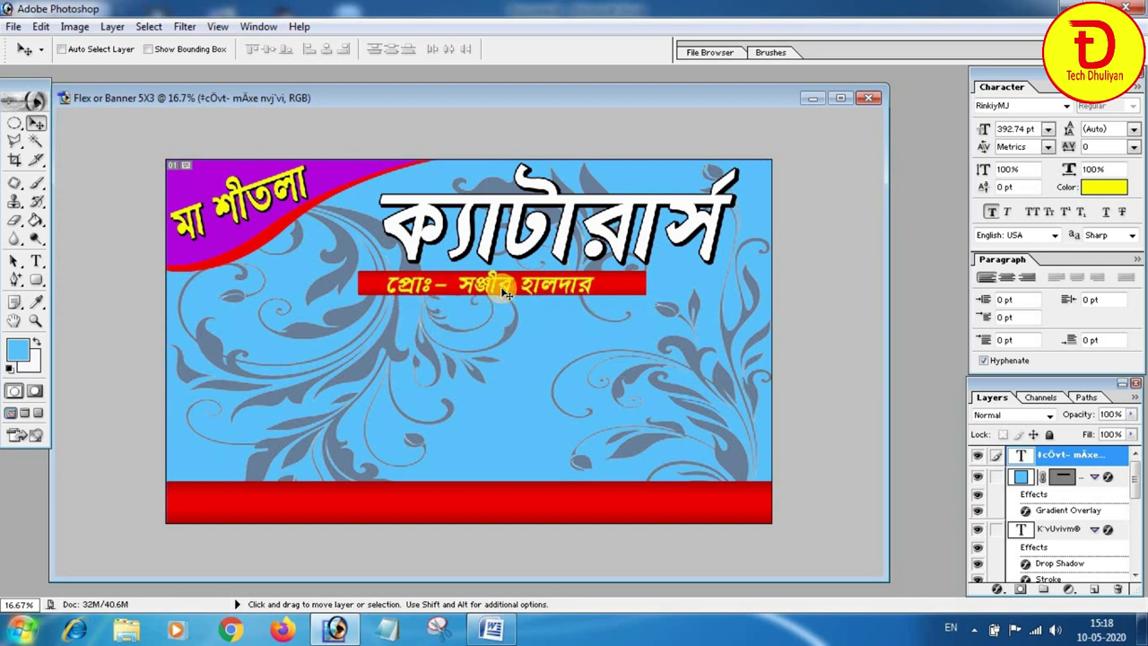
key("ctrl+t")
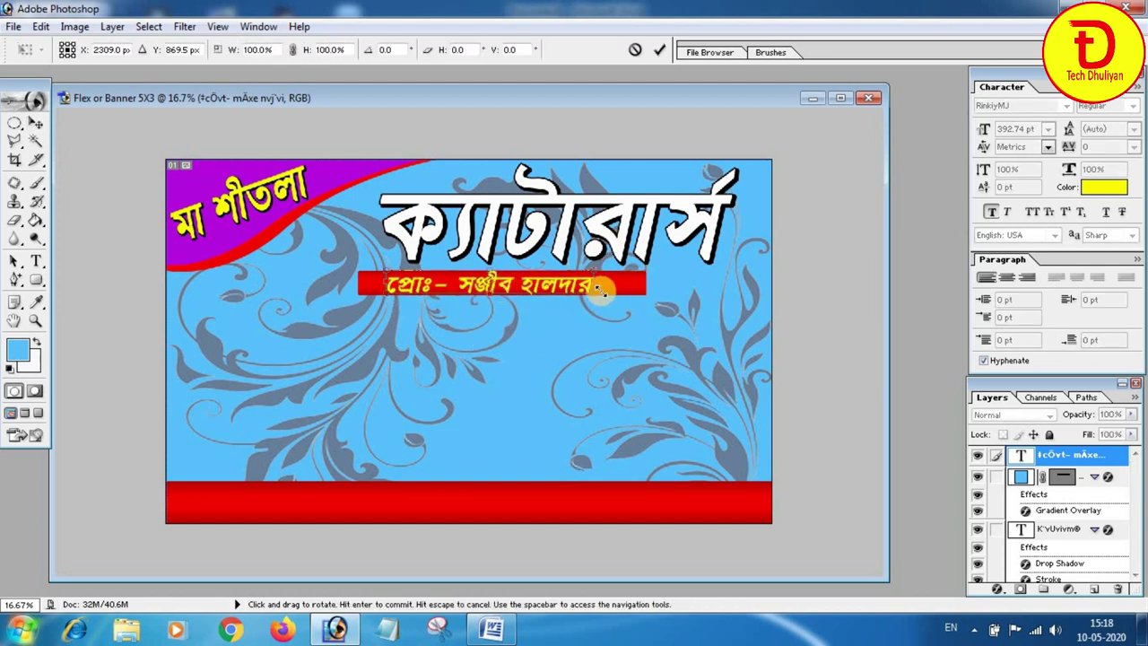
left_click_drag(591, 291, 578, 285)
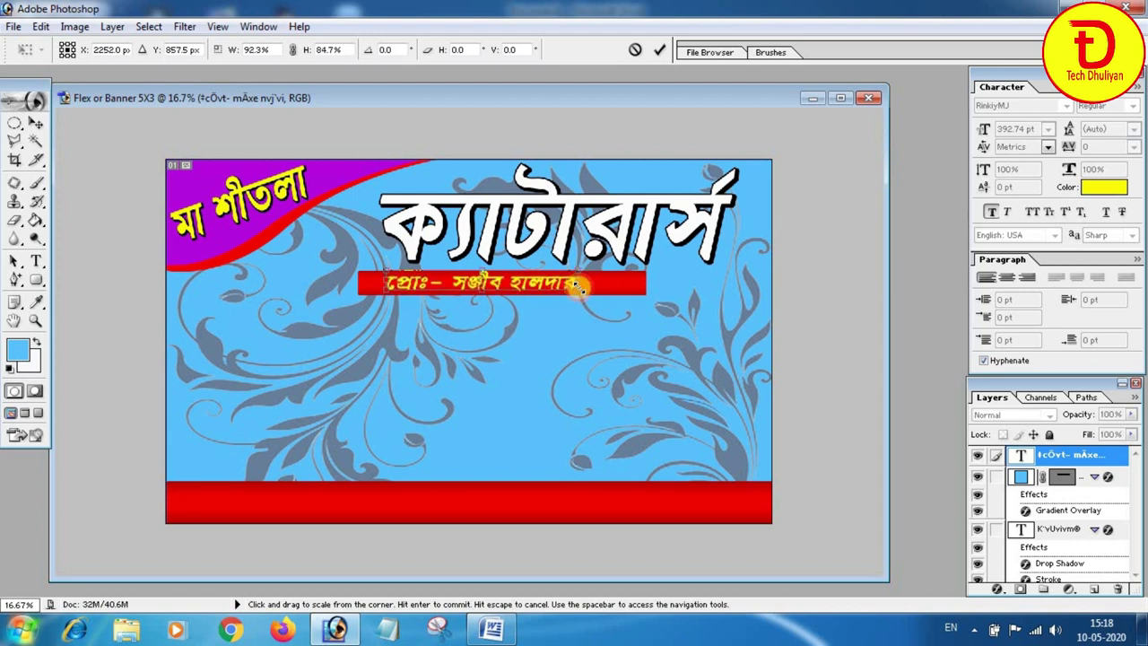
key("Return")
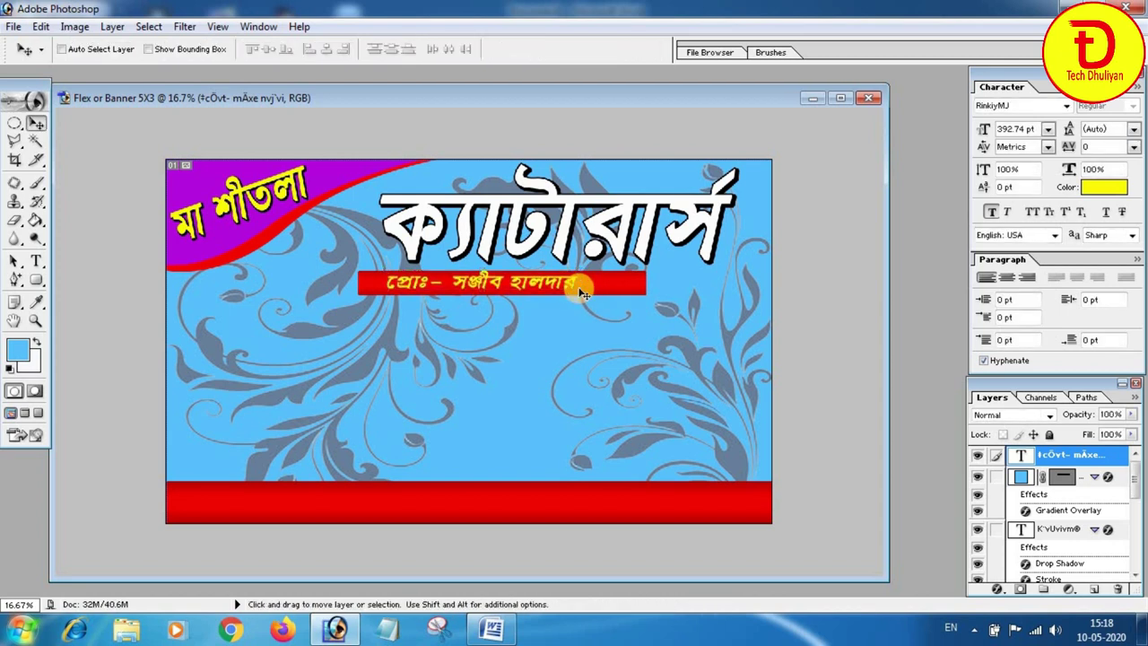
key("shift+Right")
key("shift+Right")
key("shift+Right")
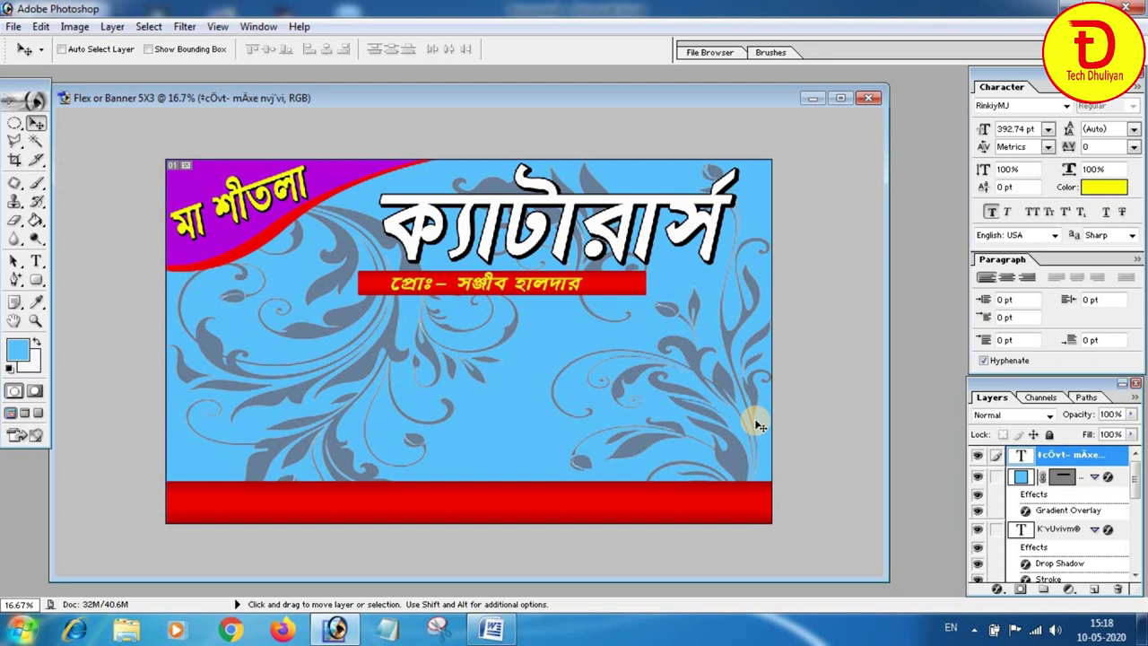
Step: Switch to the Custom Shape tool and browse its full shape library in the Shape picker
left_click(36, 279)
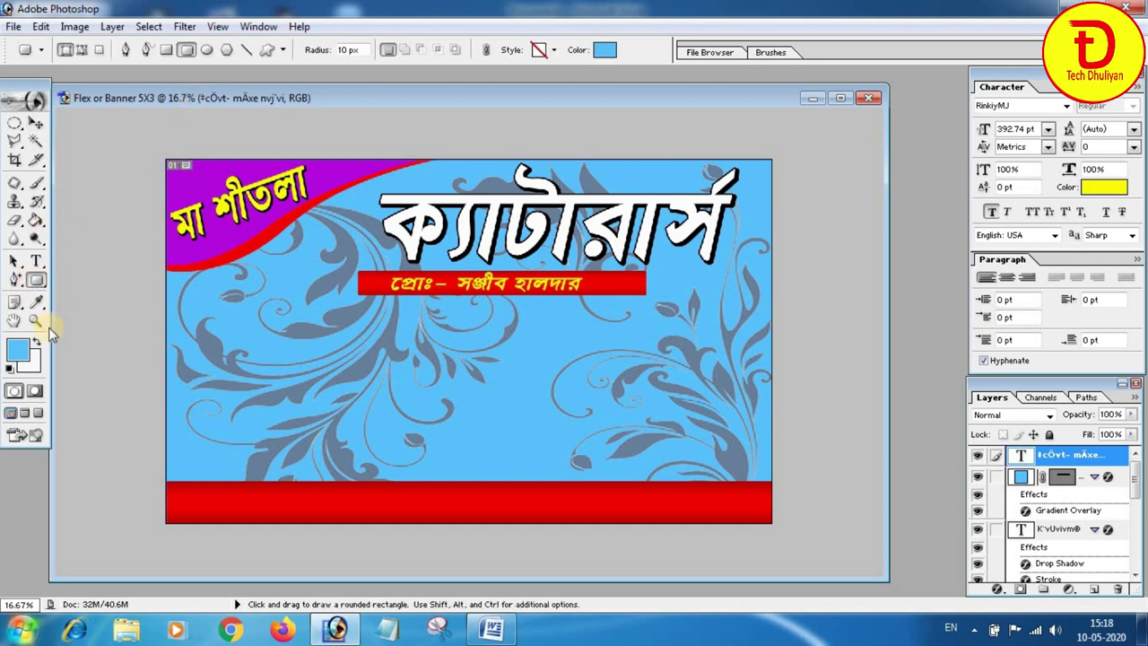
left_click(267, 51)
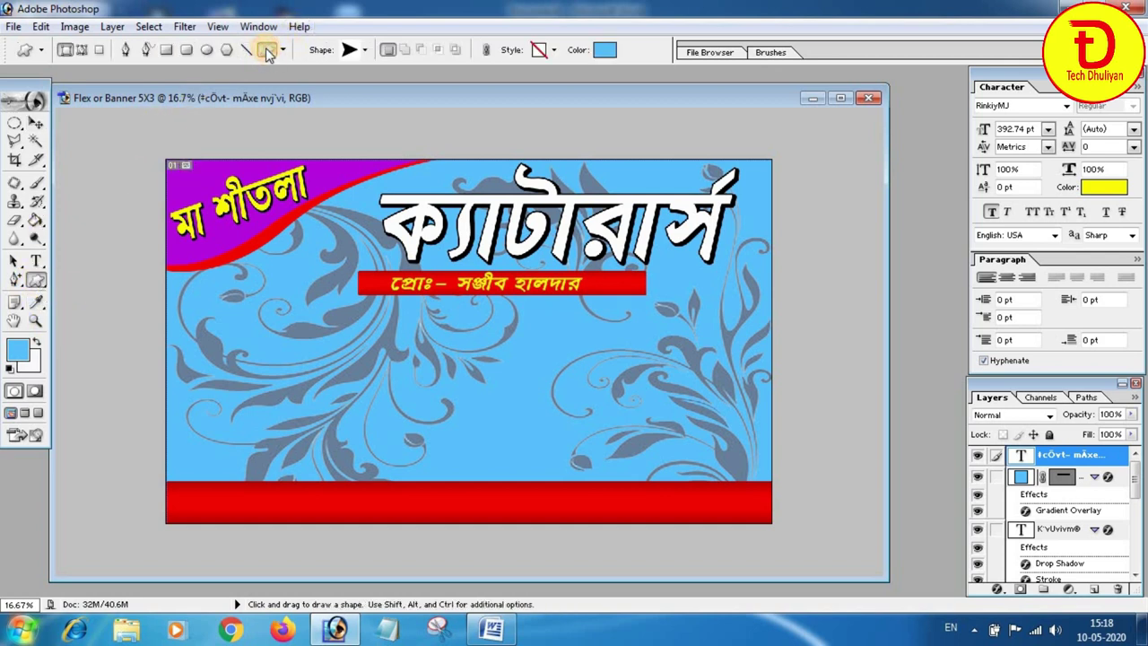
left_click(366, 51)
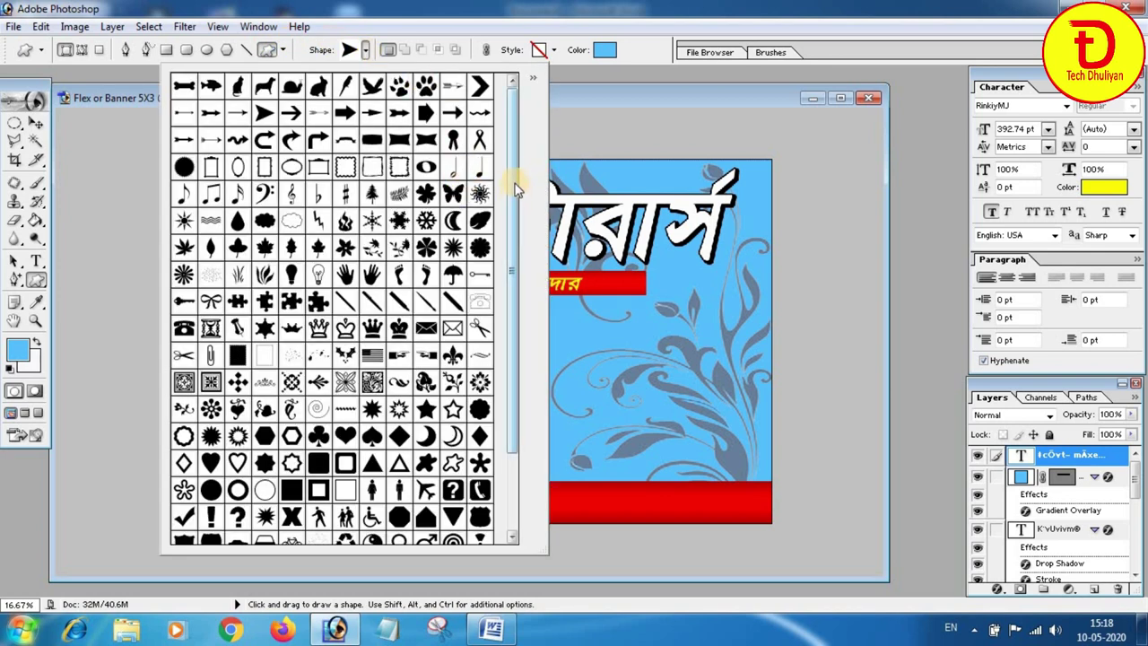
scroll(512, 178, "down", 2)
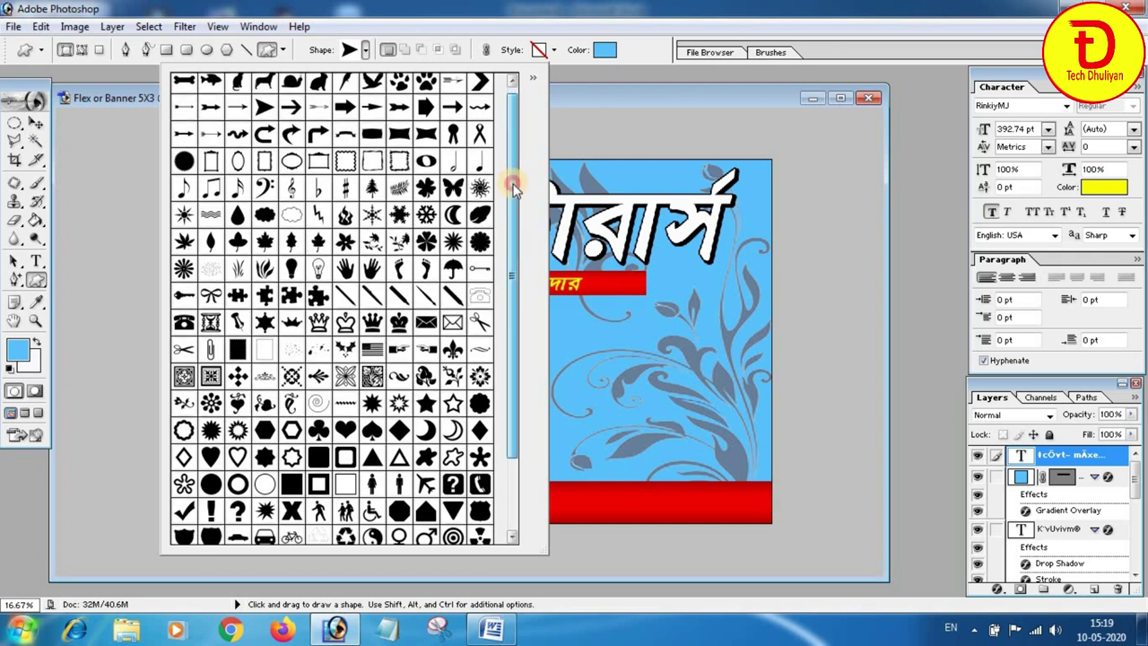
scroll(512, 178, "up", 2)
left_click_drag(512, 178, 518, 280)
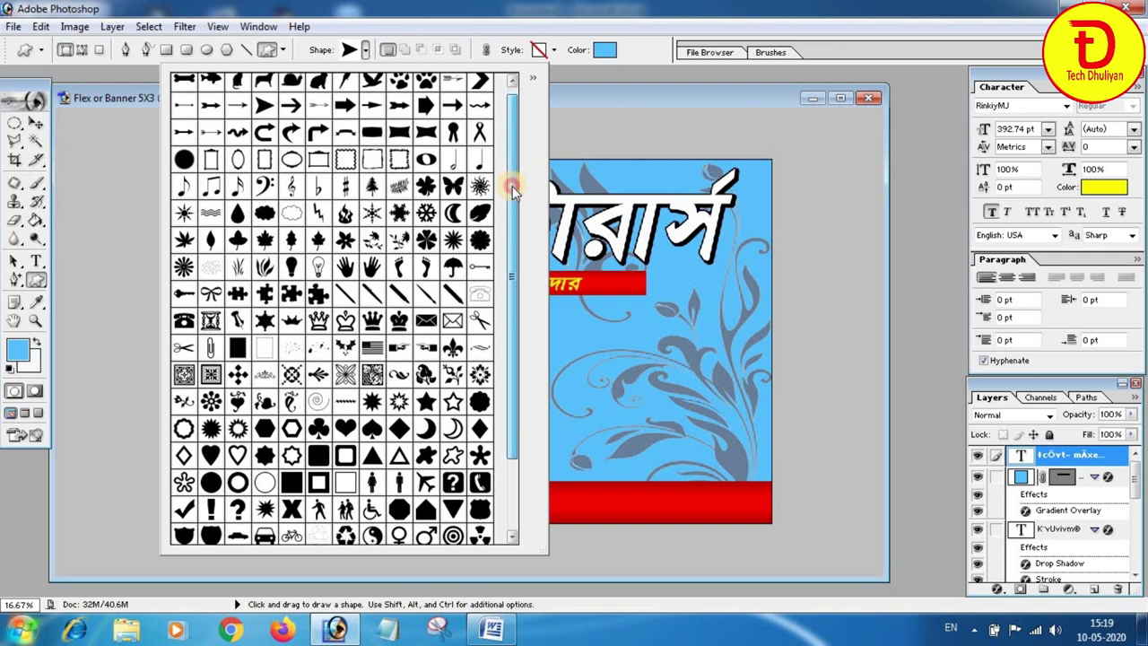
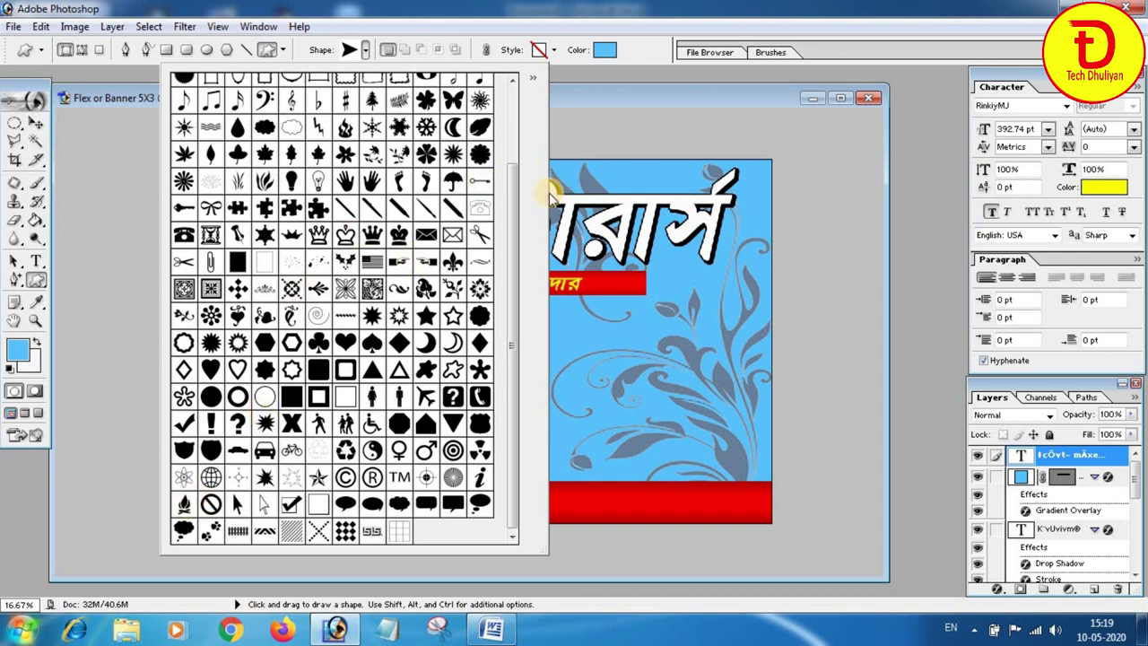
Step: Draw a small flame-like flower custom shape near the banner centre
left_click_drag(512, 192, 510, 136)
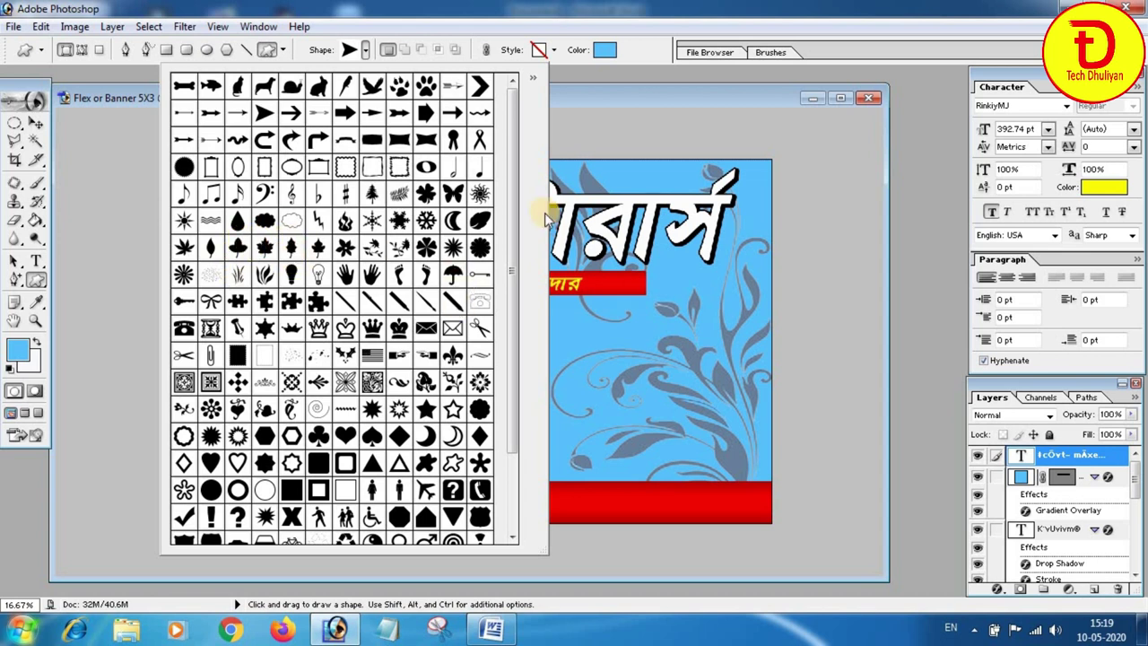
left_click_drag(515, 198, 514, 278)
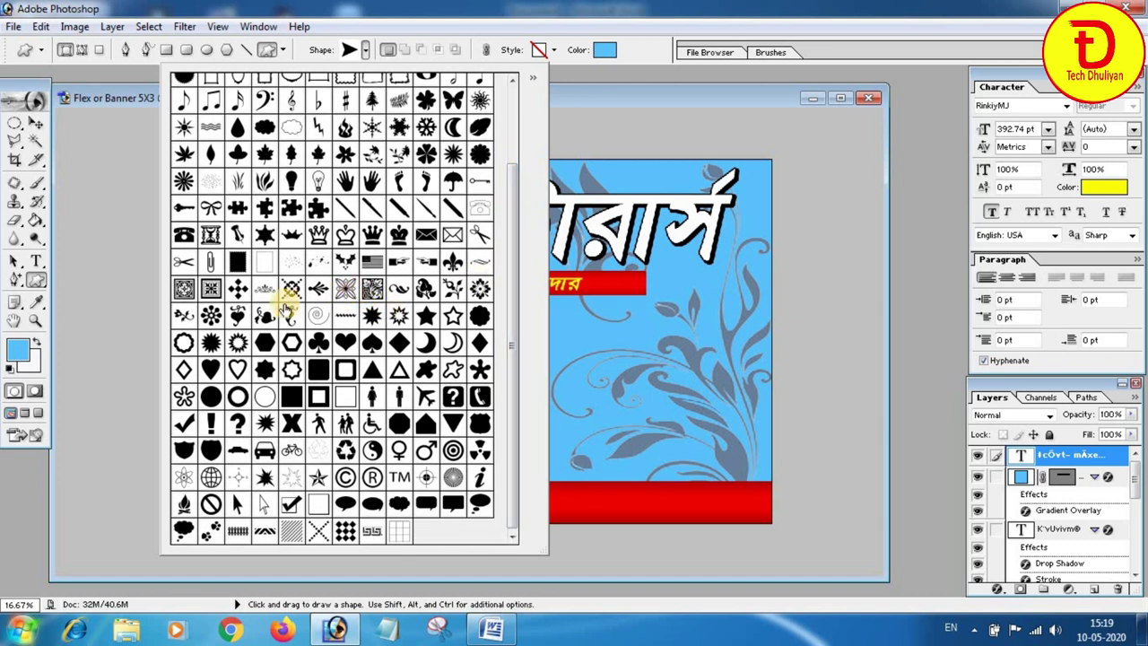
left_click(236, 293)
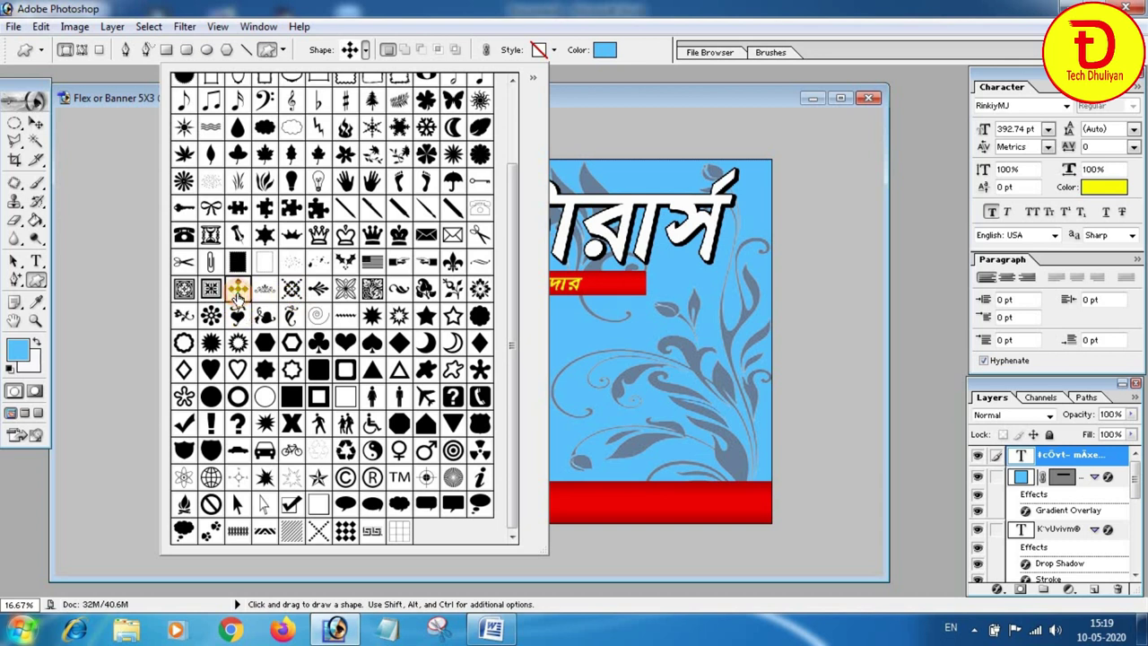
left_click(205, 289)
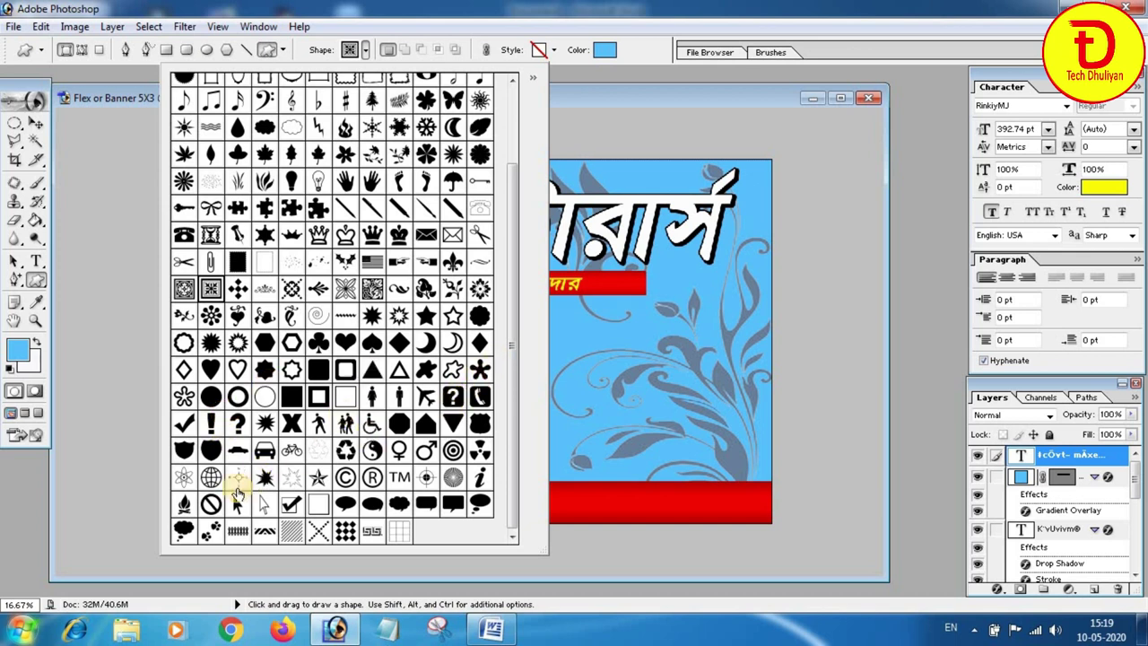
left_click(183, 507)
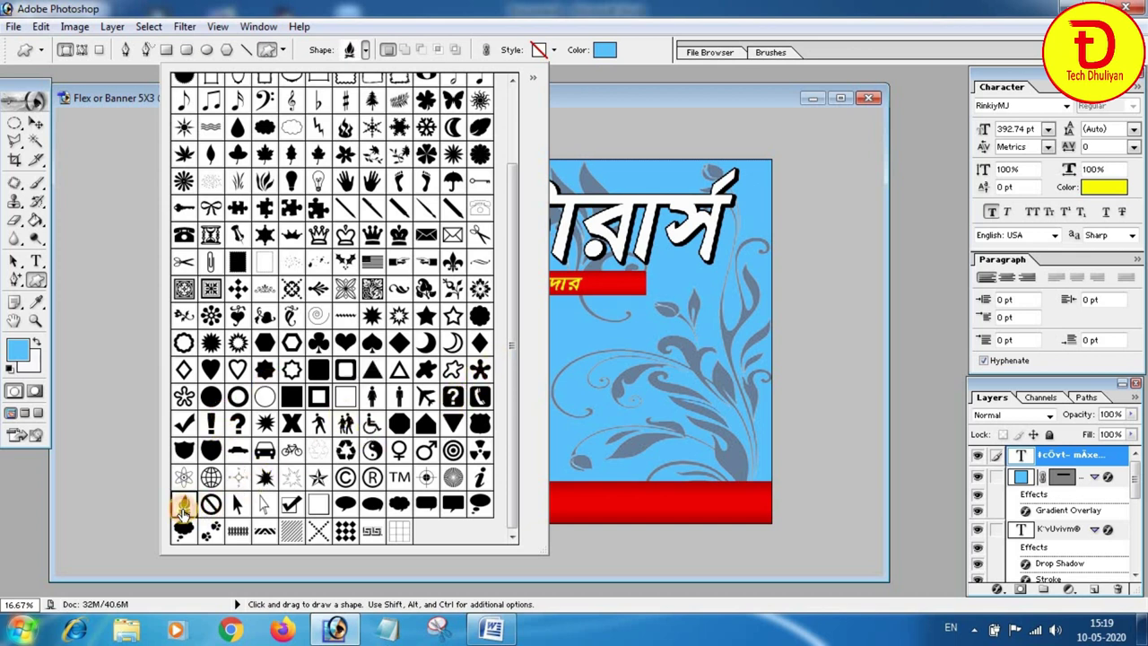
double_click(183, 507)
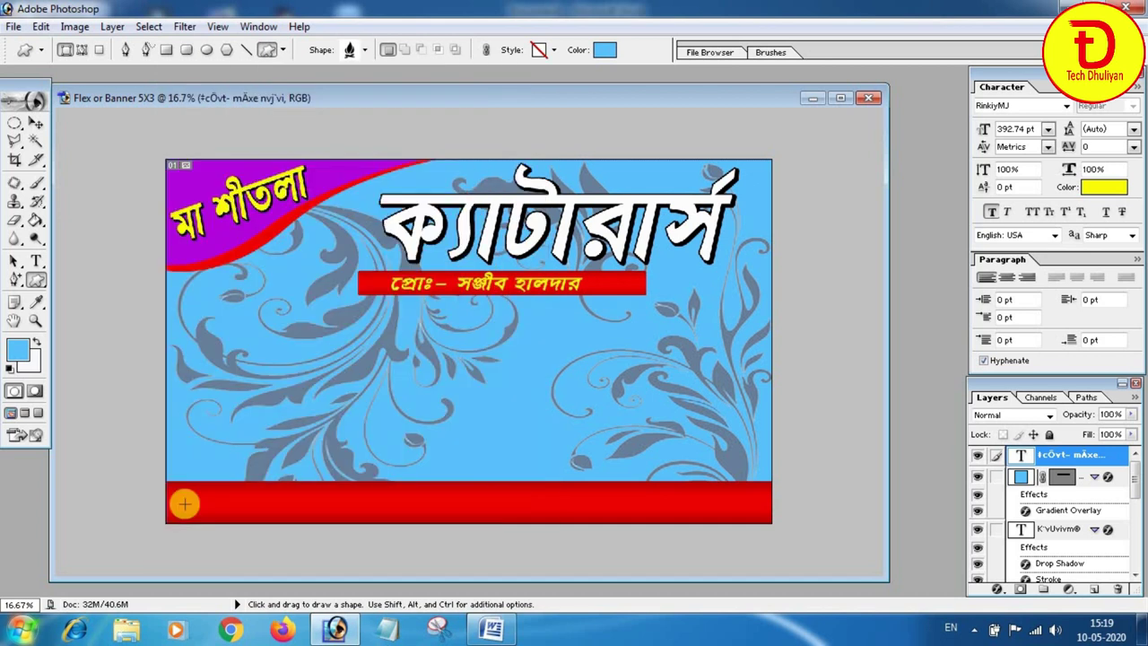
left_click(488, 375)
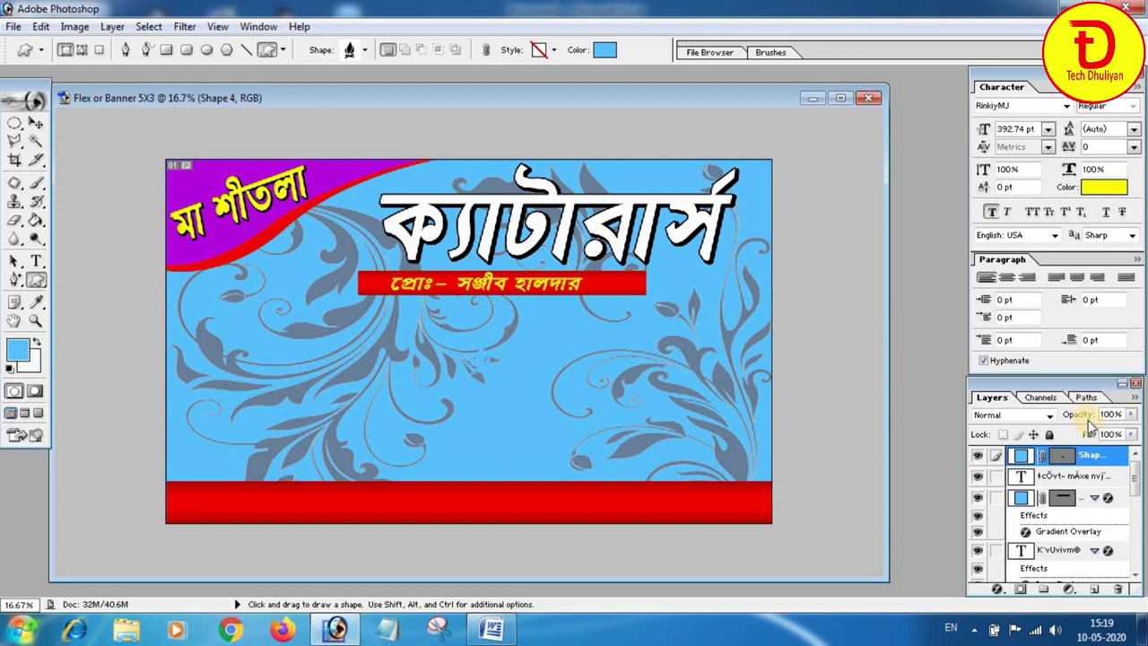
Step: Set the flower shape's fill colour to red FF0018
double_click(1020, 456)
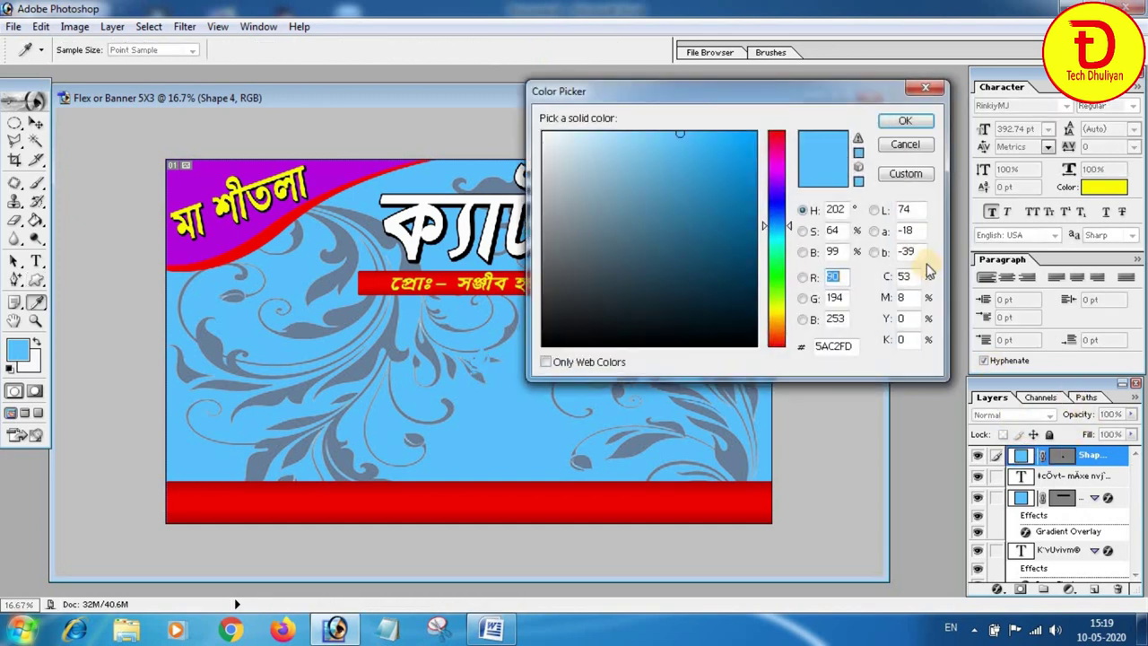
left_click(776, 134)
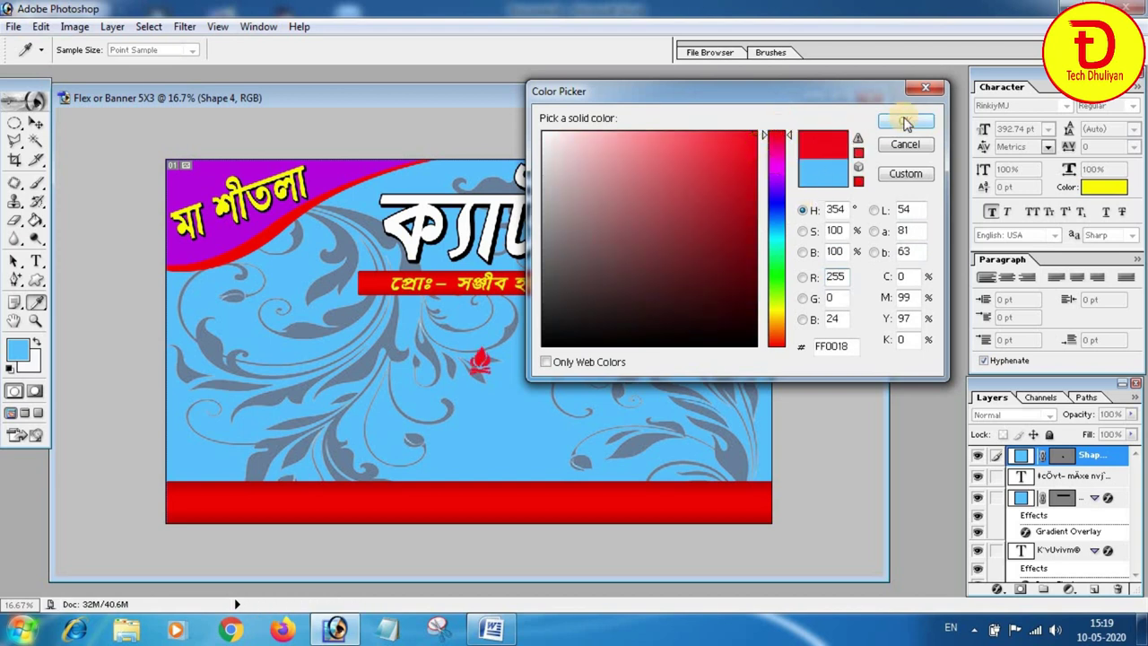
left_click(905, 122)
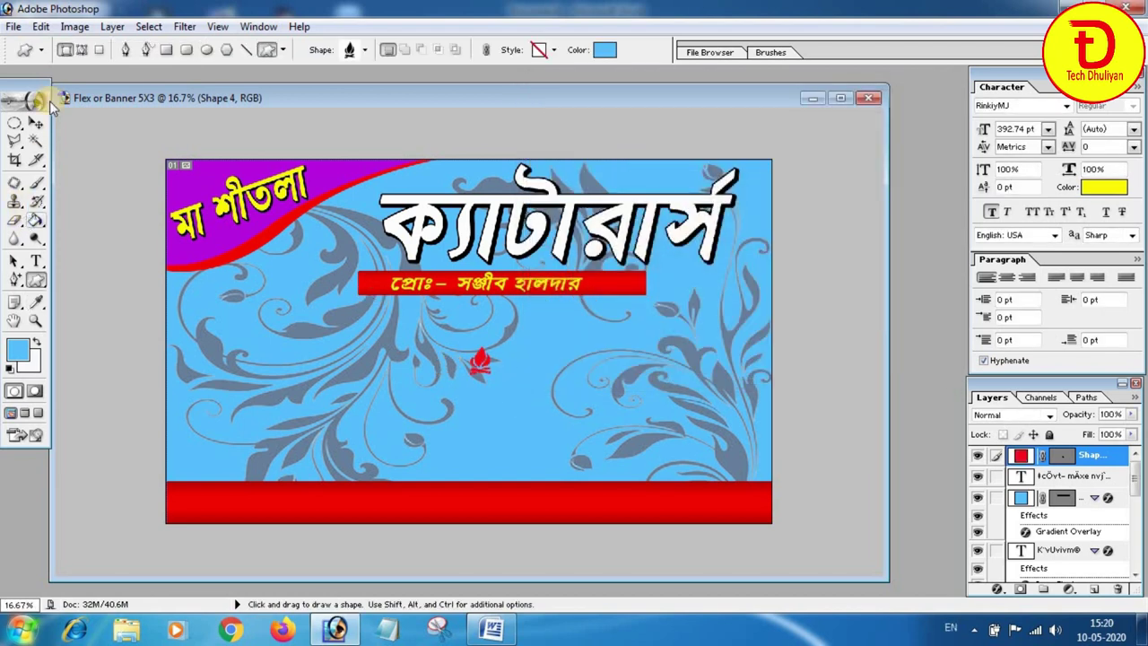
Step: Rotate the flower about 80 degrees, stretch it slightly taller, and place it at the strip's right end
left_click(35, 123)
key("ctrl+t")
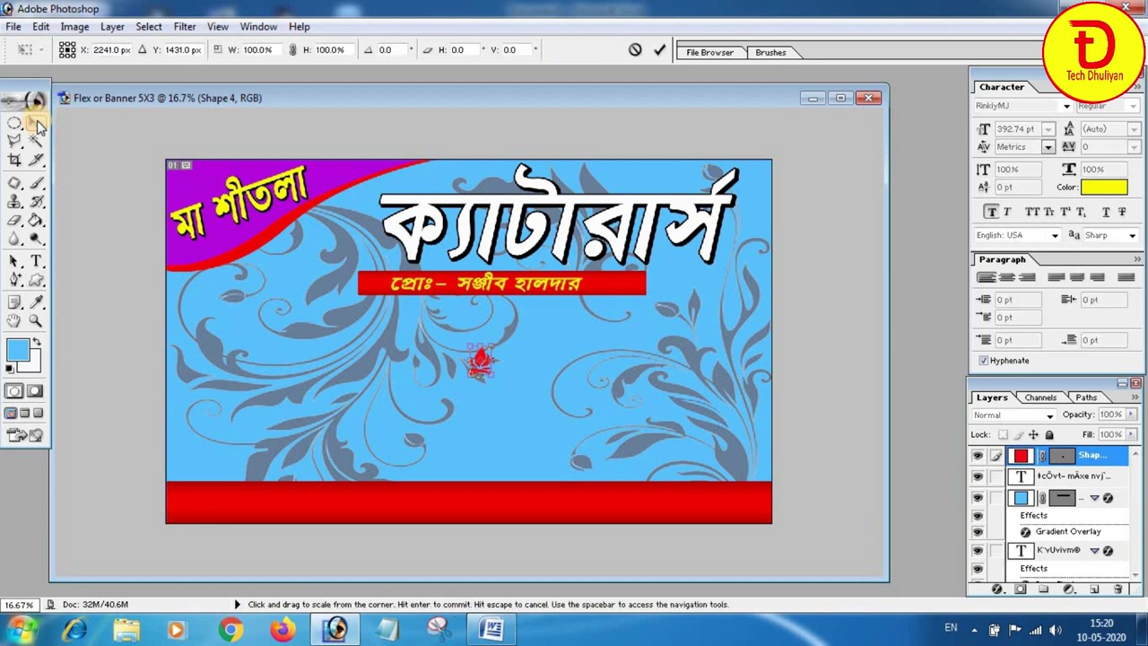
left_click_drag(514, 341, 528, 408)
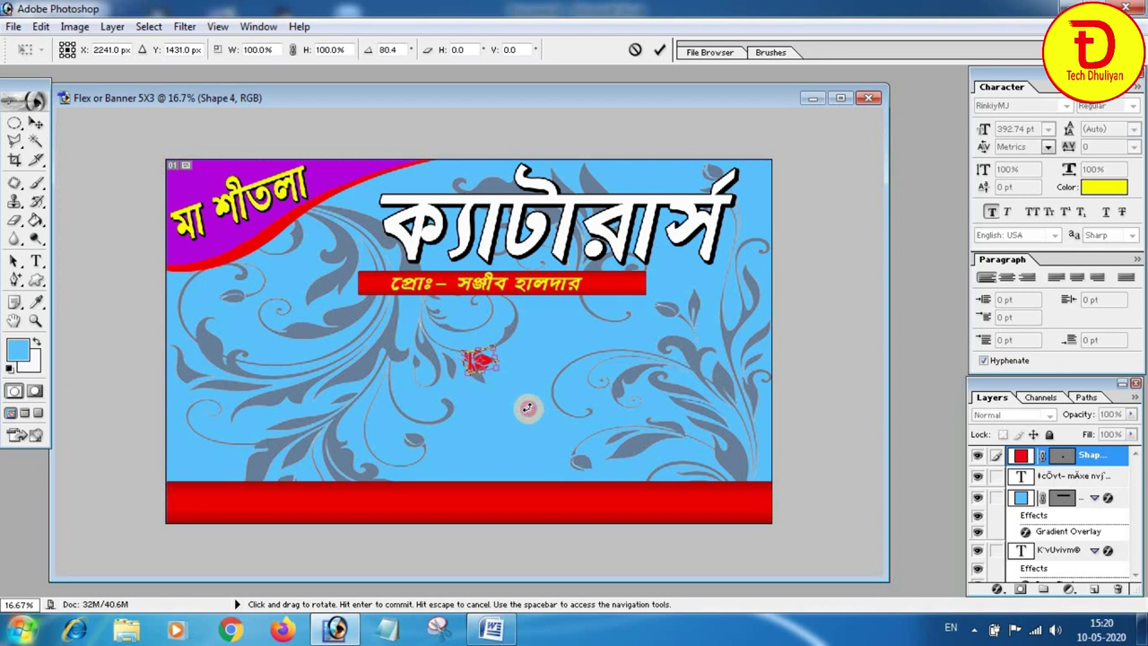
key("Return")
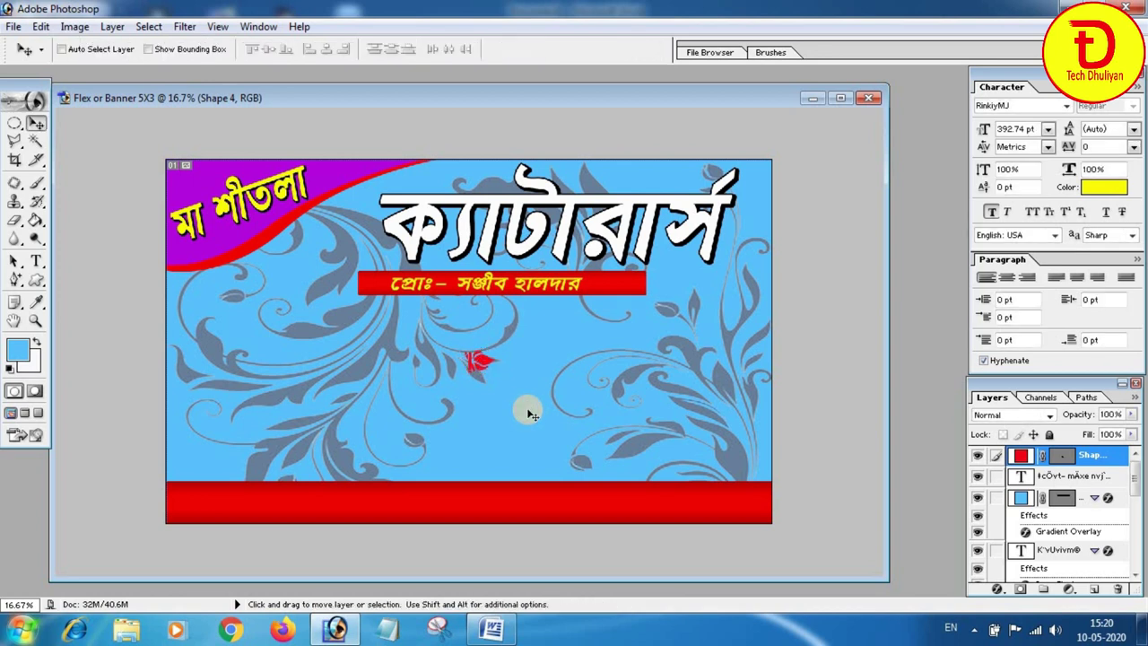
mouse_move(478, 361)
left_mouse_down()
mouse_move(638, 310)
mouse_move(657, 284)
left_mouse_up()
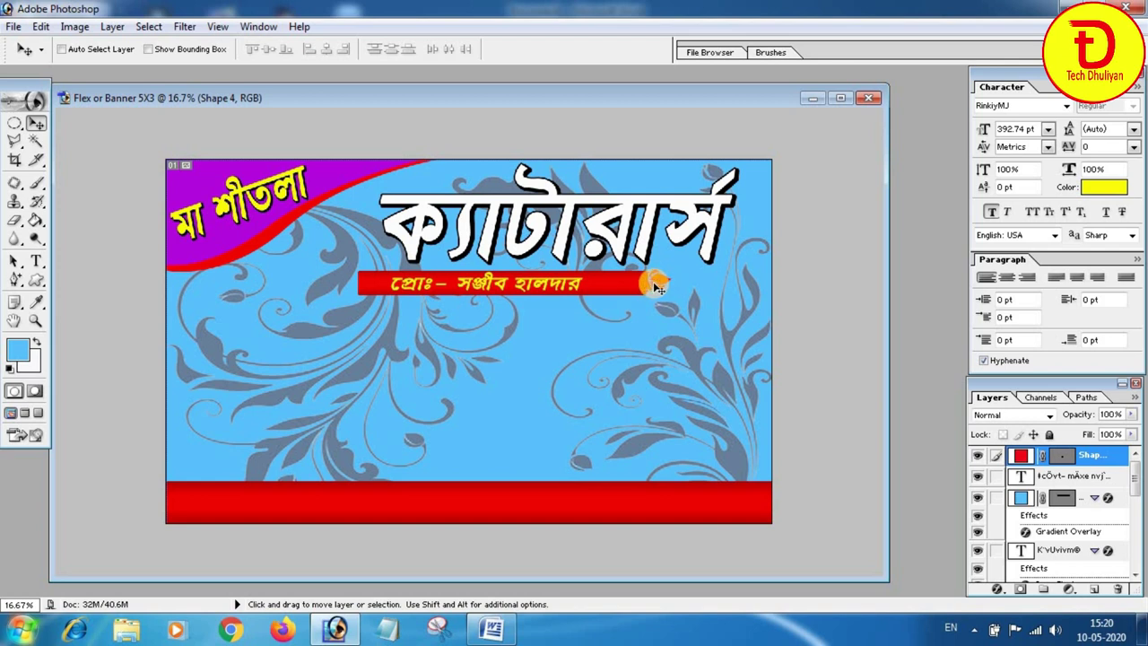
key("ctrl+t")
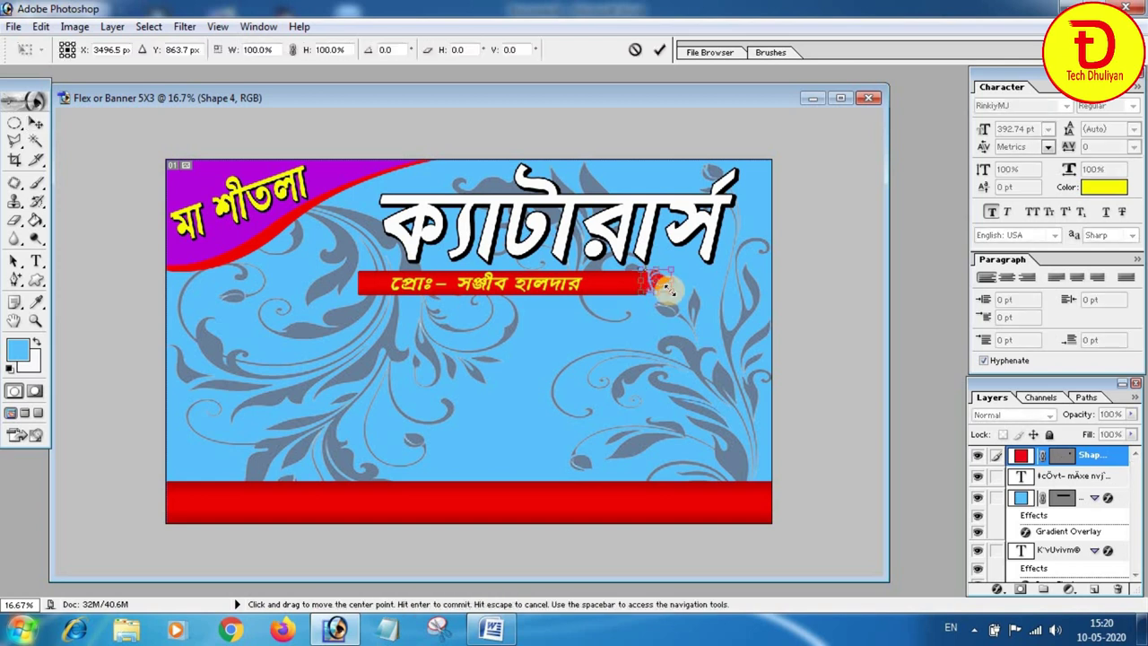
left_click_drag(668, 292, 668, 296)
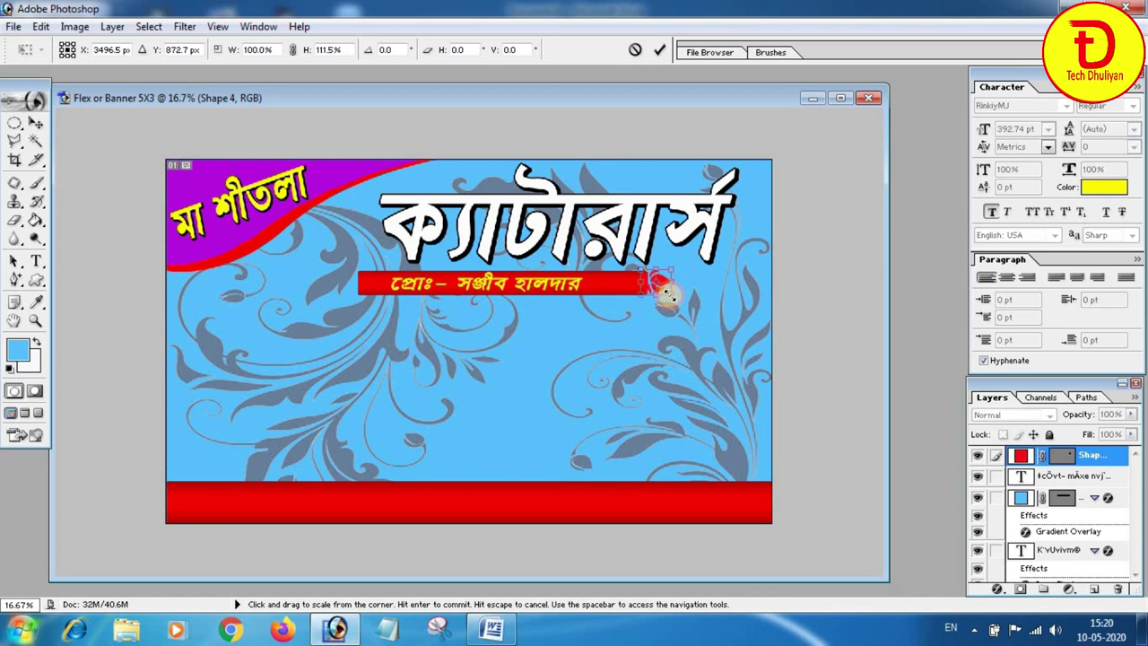
key("Return")
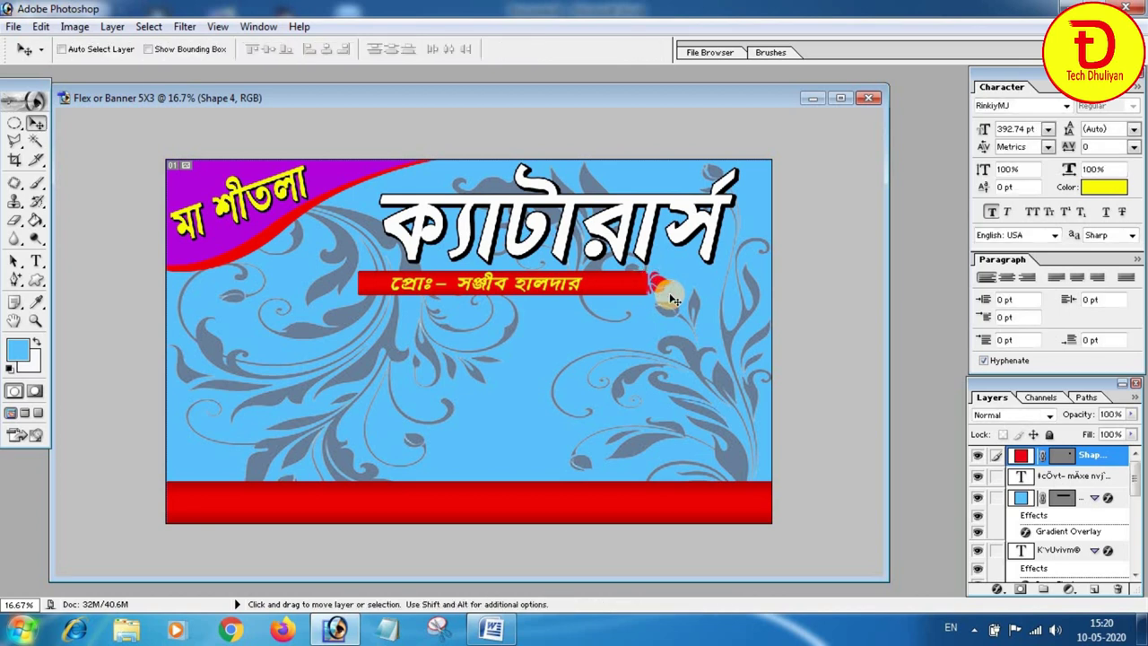
Step: Place a copy of the flower at the strip's left end, flipped horizontally
mouse_move(673, 296)
left_mouse_down()
mouse_move(662, 285)
mouse_move(330, 290)
left_mouse_up()
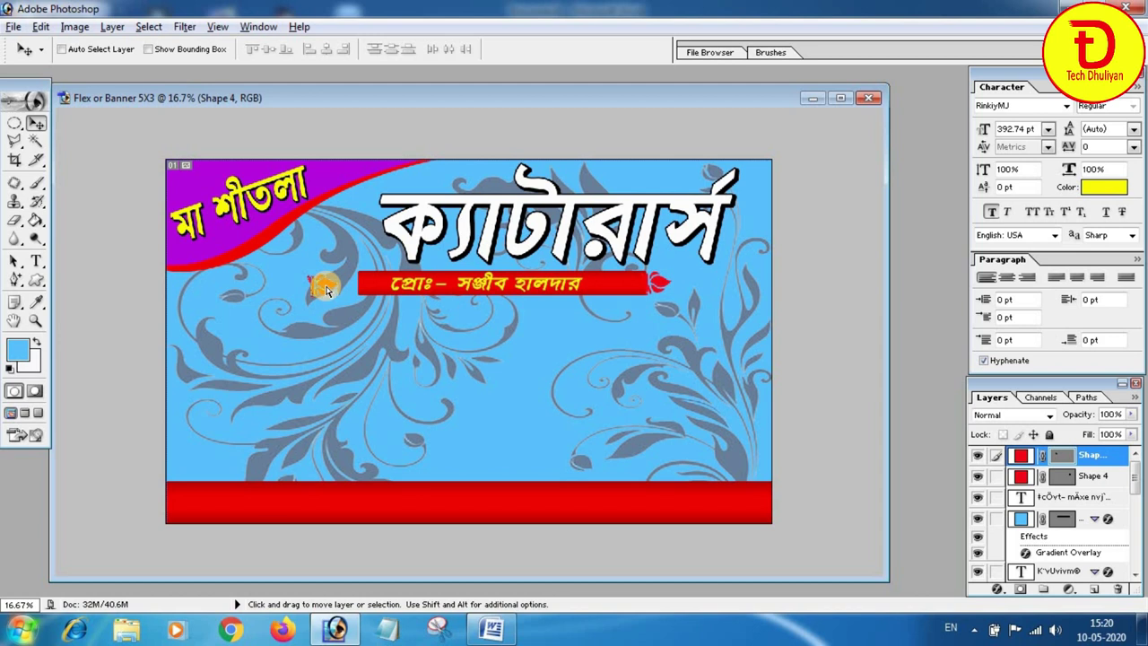
key("ctrl+t")
left_click_drag(355, 285, 367, 285)
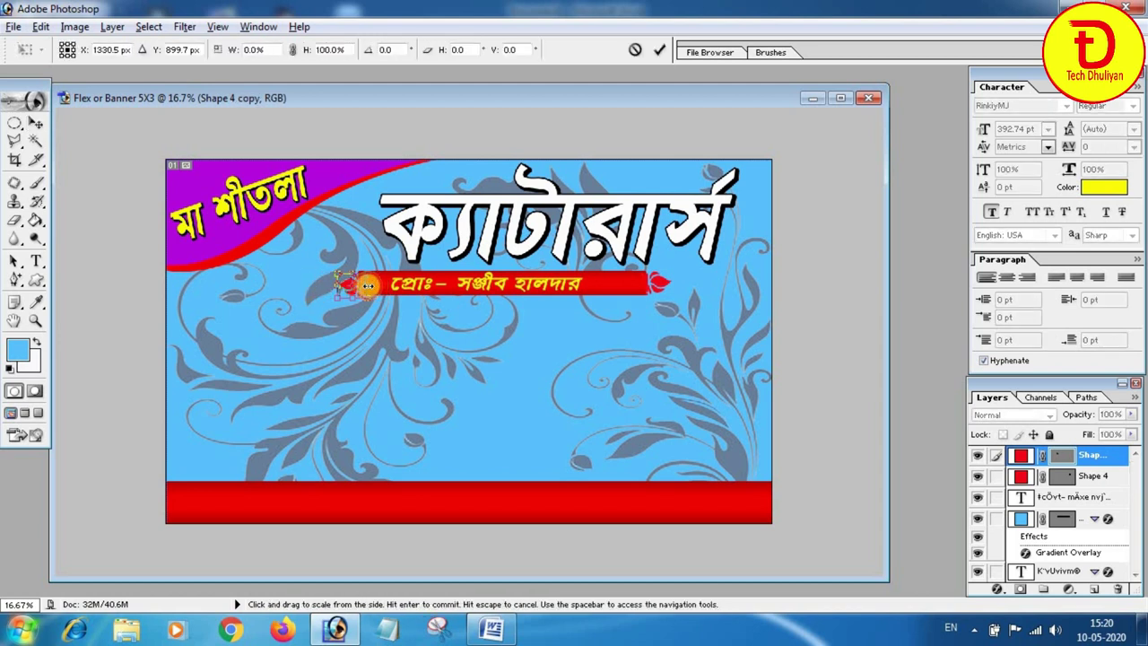
key("Return")
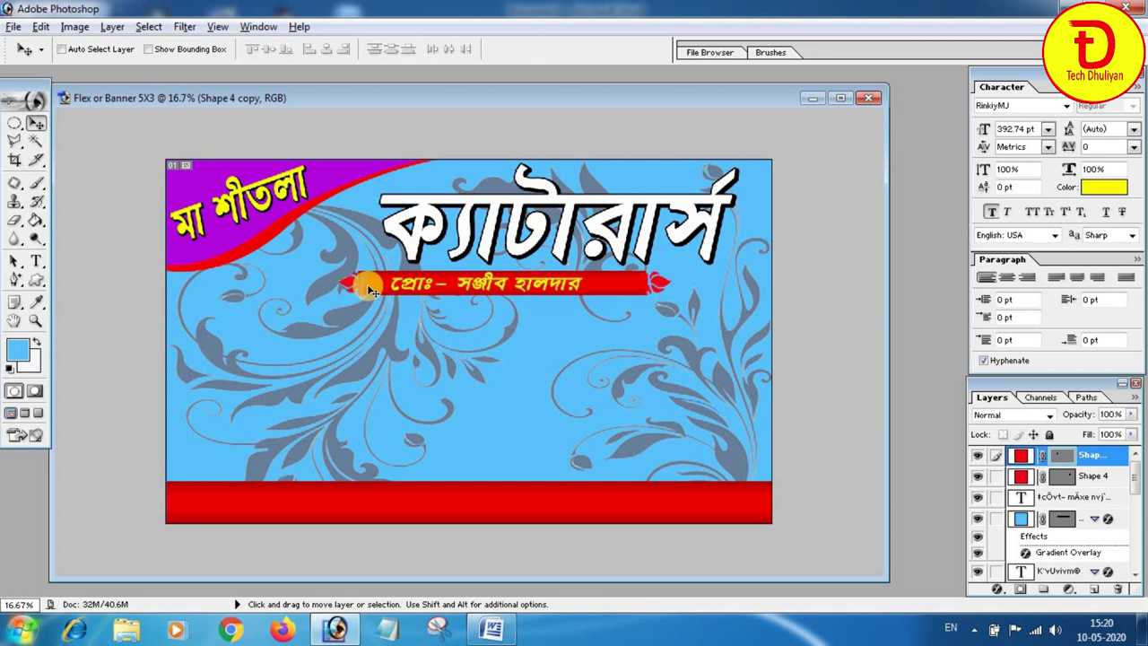
scroll(1134, 481, "down", 3)
scroll(1120, 494, "up", 3)
mouse_move(1106, 518)
left_mouse_down()
mouse_move(1099, 571)
mouse_move(1084, 556)
left_mouse_up()
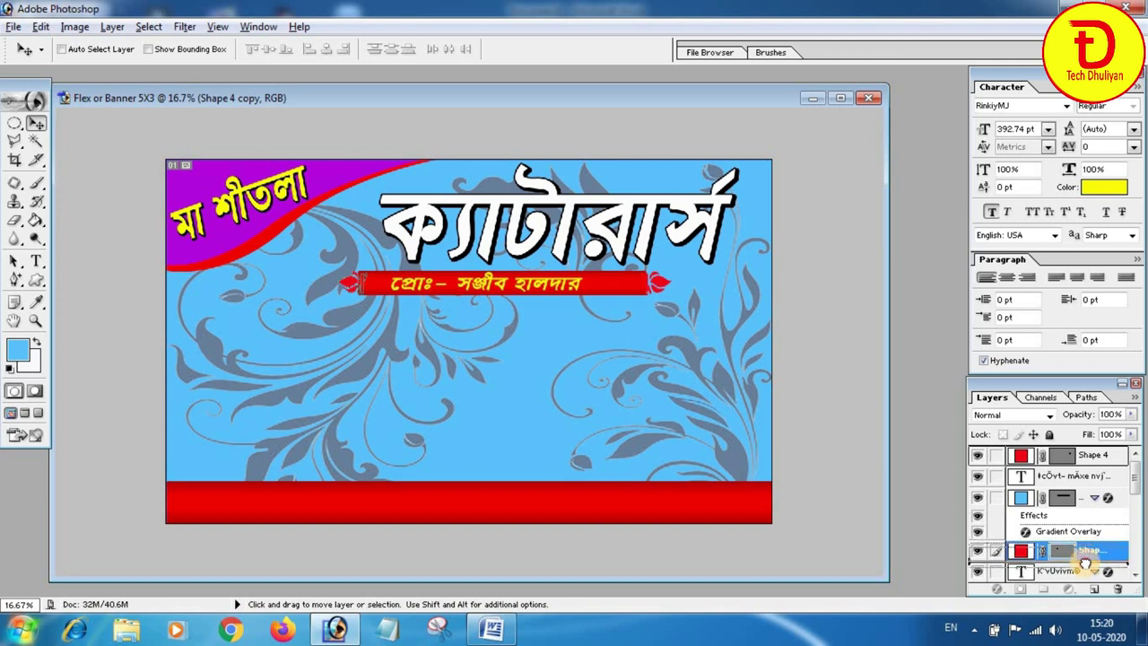
left_click_drag(1085, 564, 1085, 567)
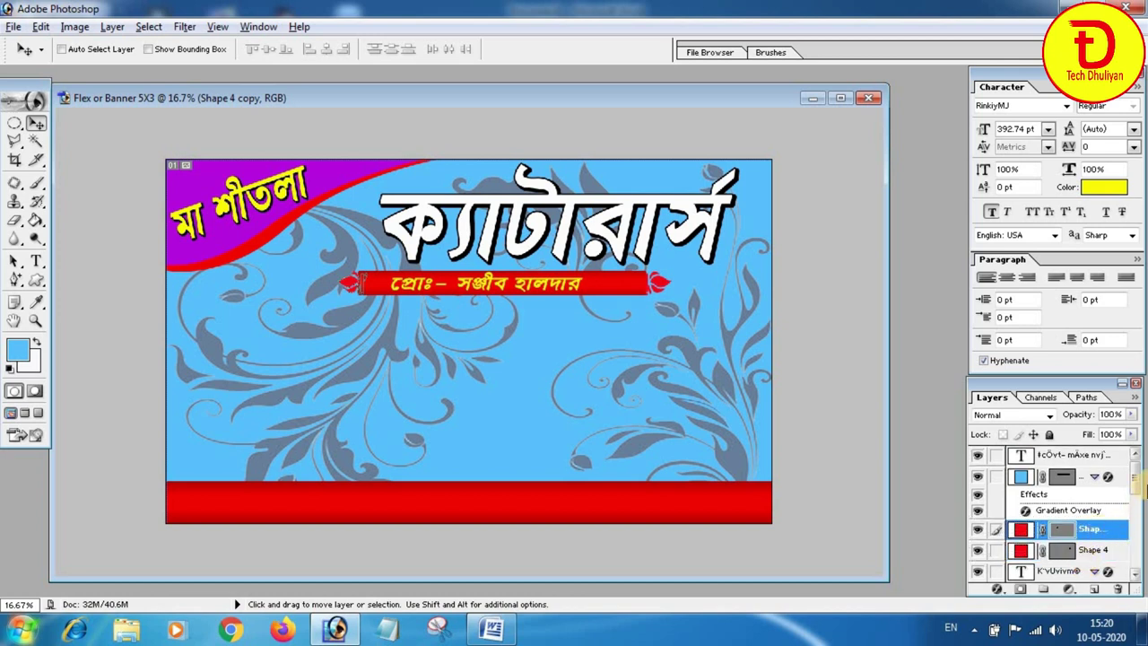
left_click_drag(1134, 494, 1139, 515)
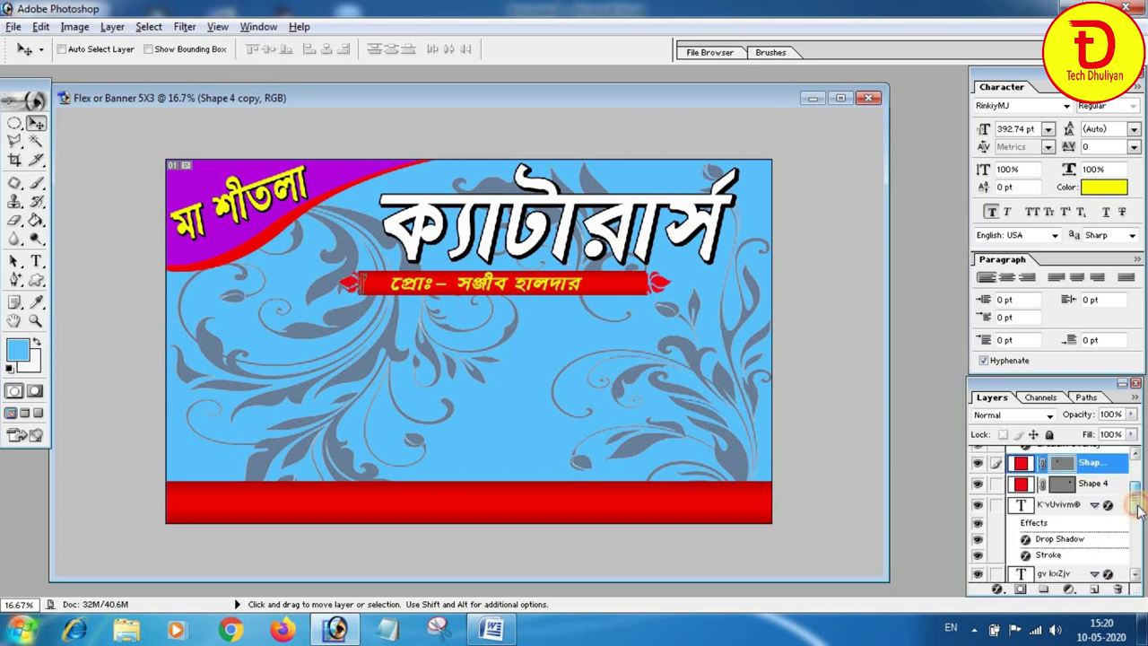
left_click_drag(1138, 516, 1136, 503)
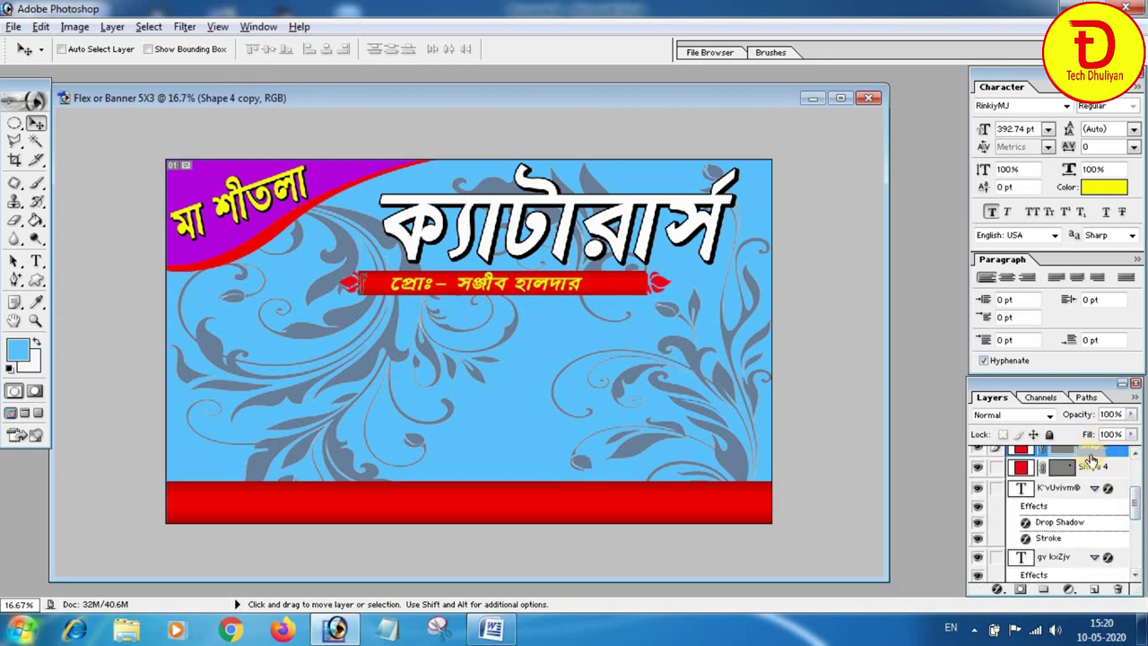
left_click_drag(1089, 448, 1084, 547)
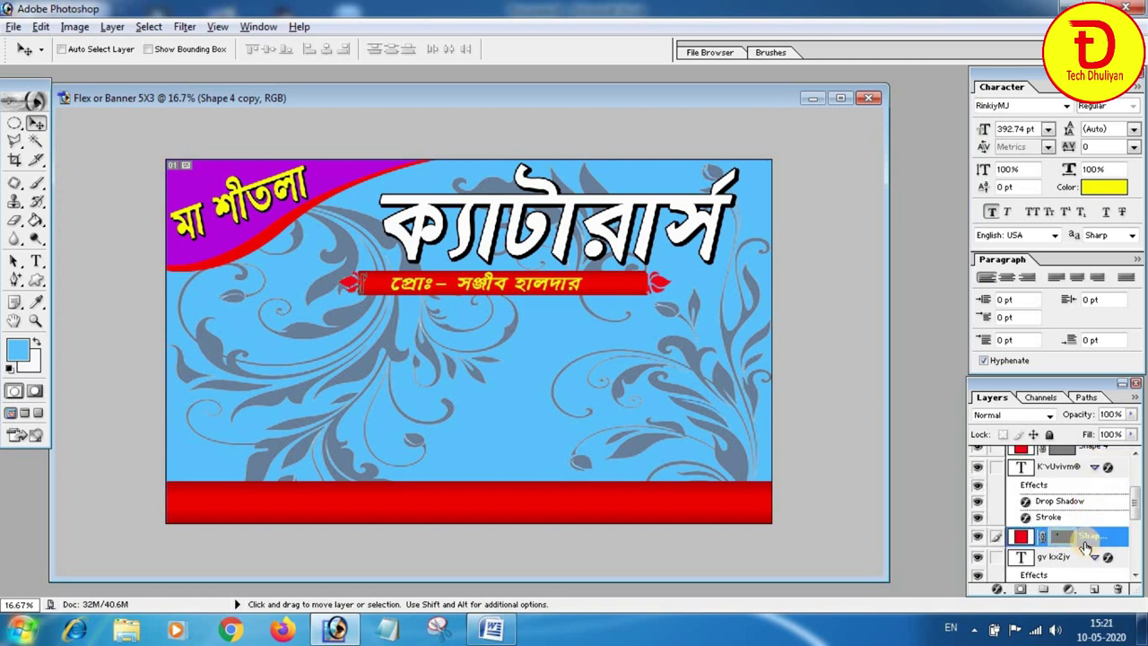
left_click_drag(1090, 451, 1084, 551)
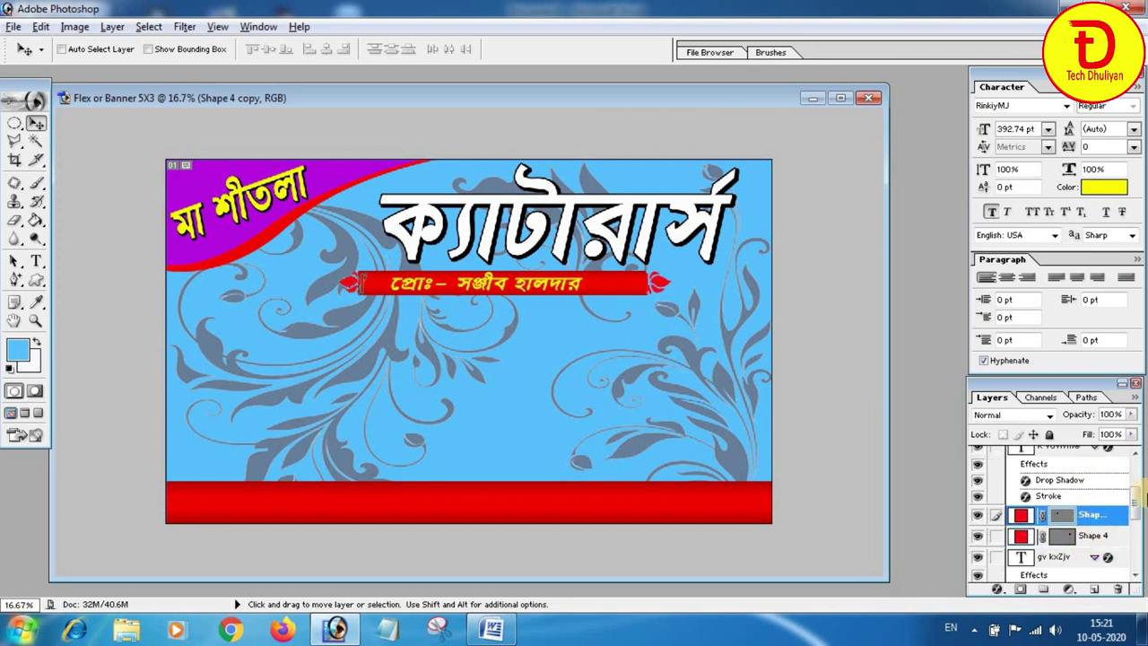
left_click_drag(1135, 508, 1135, 518)
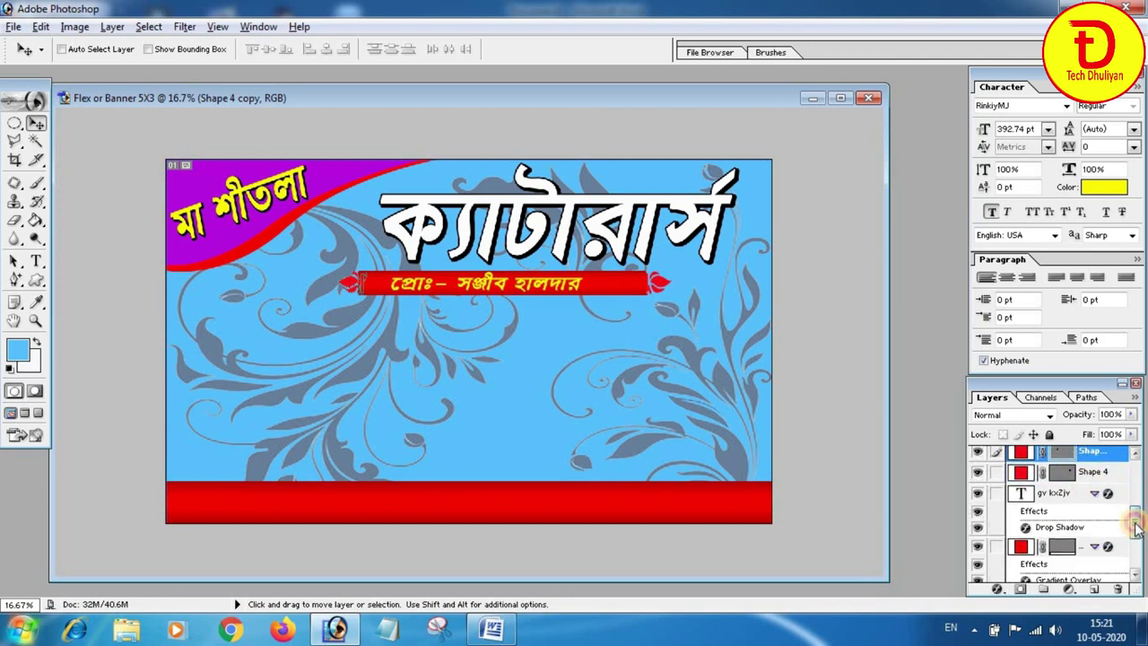
left_click_drag(1095, 459, 1083, 561)
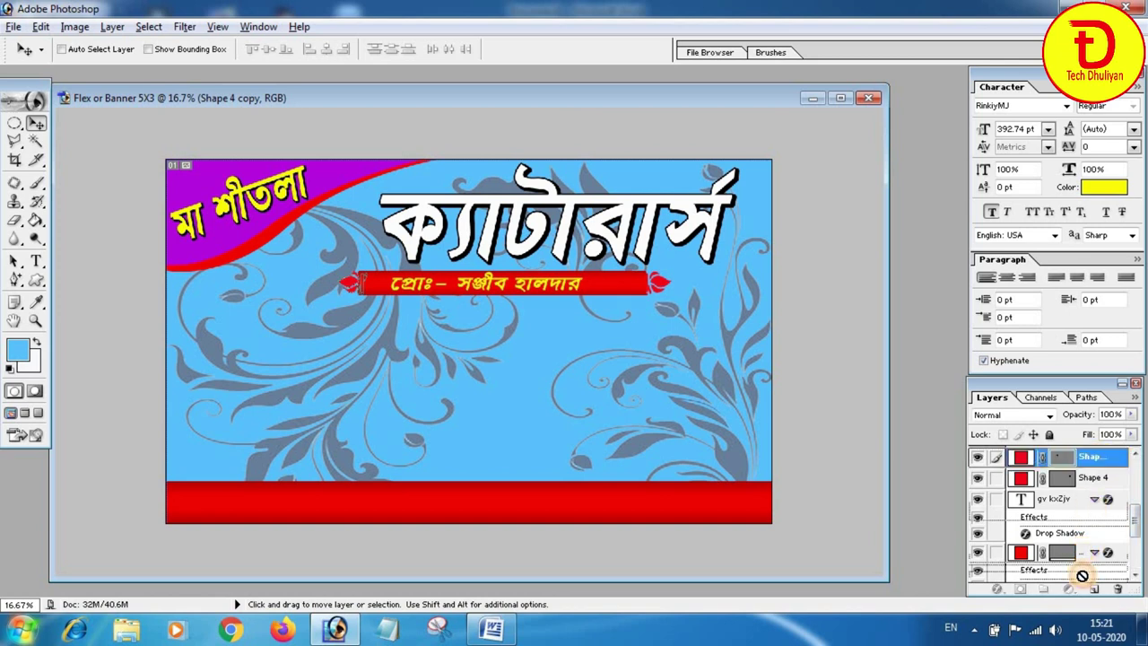
left_click_drag(1082, 575, 1083, 556)
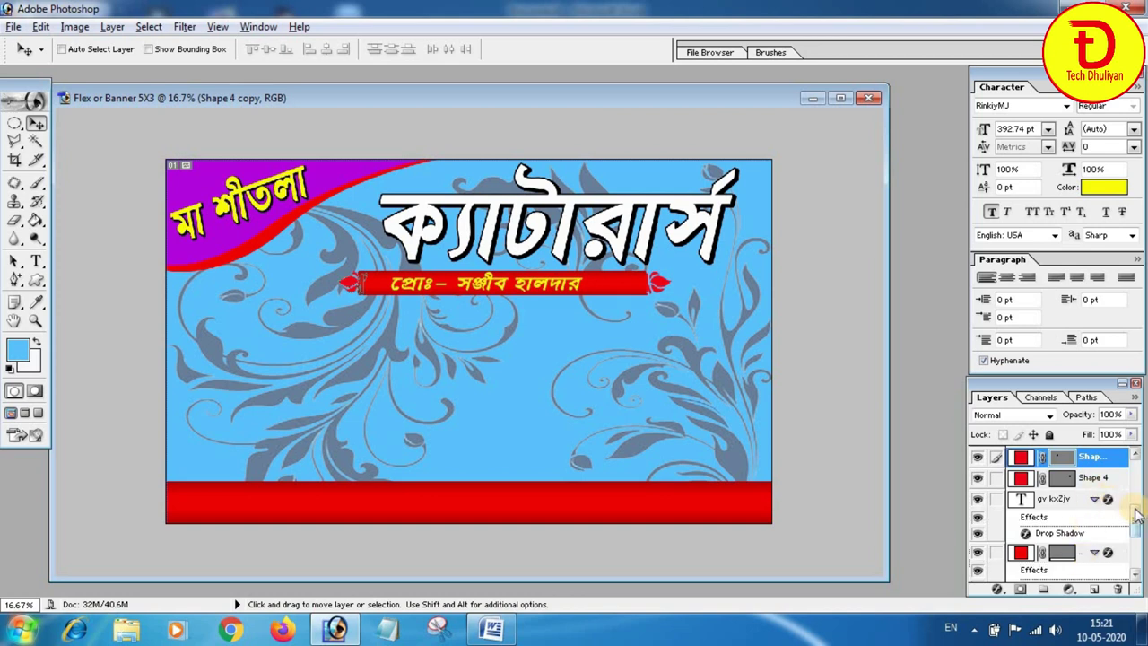
scroll(1135, 513, "down", 1)
left_click_drag(1096, 459, 1082, 577)
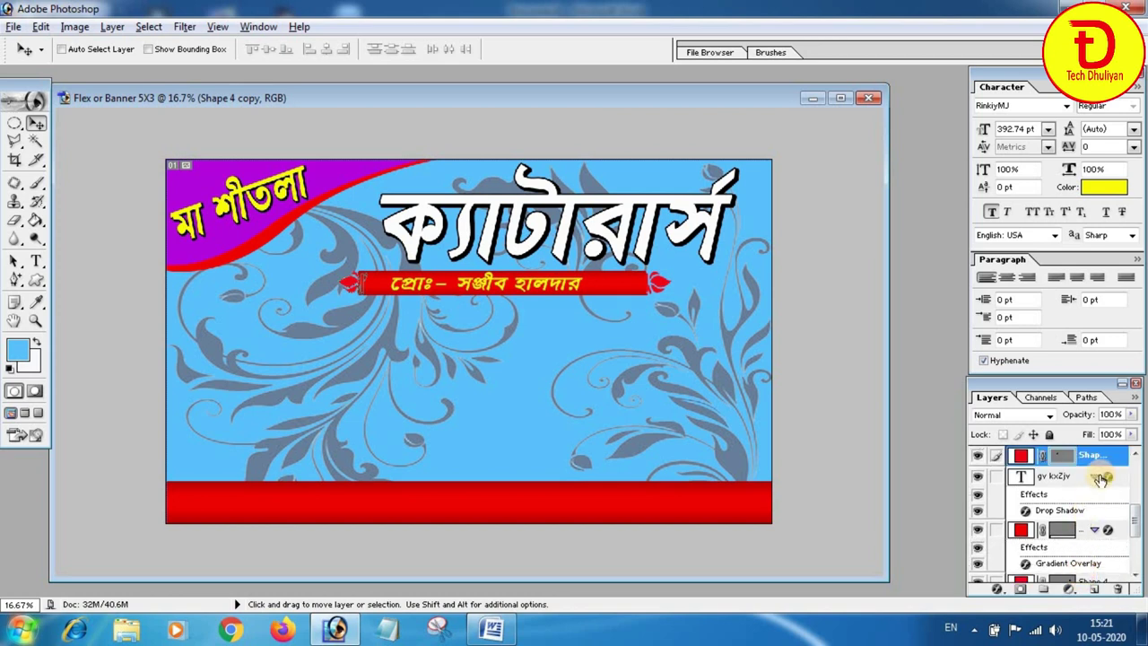
left_click_drag(1091, 457, 1084, 578)
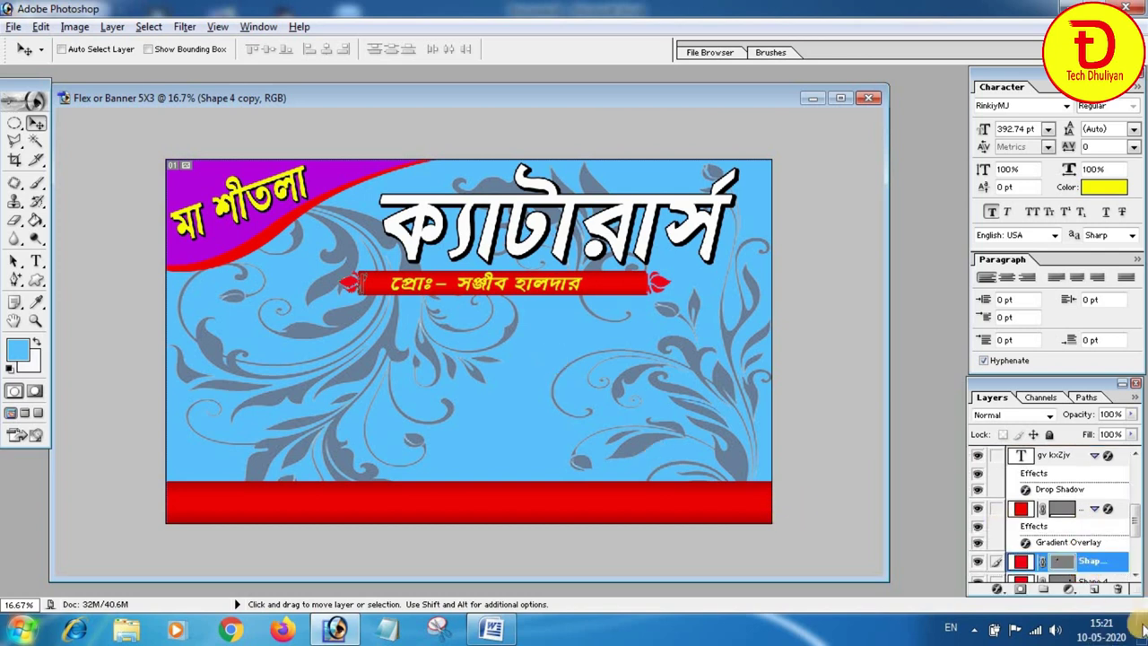
mouse_move(1136, 525)
left_mouse_down()
mouse_move(1136, 554)
mouse_move(1136, 412)
left_mouse_up()
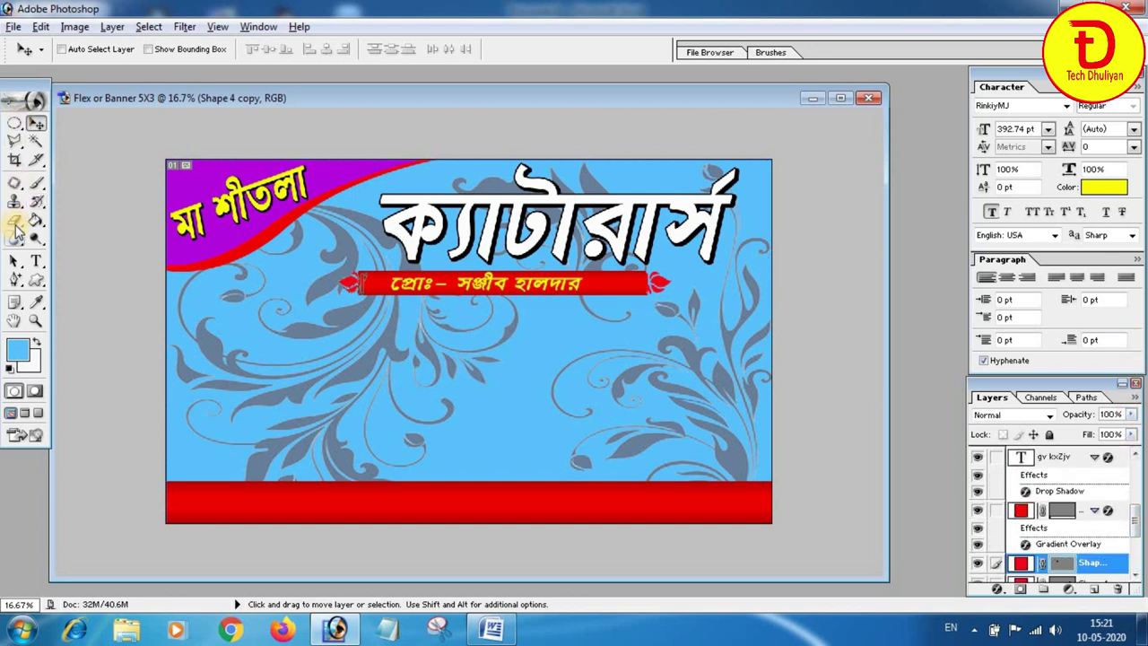
left_click(33, 281)
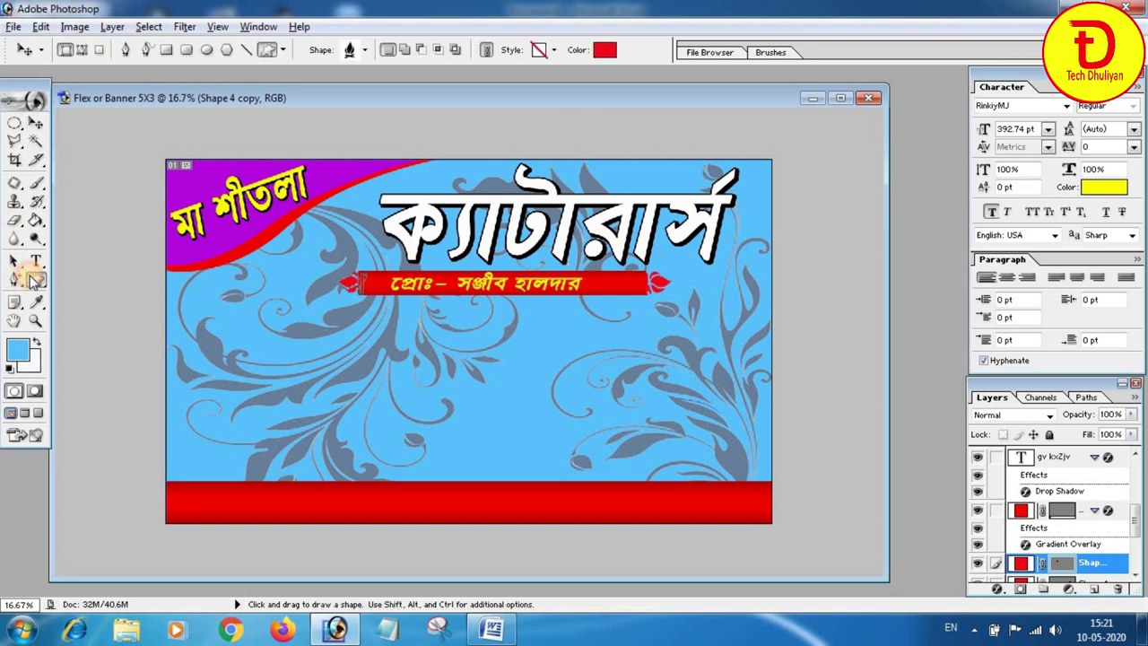
left_click(36, 123)
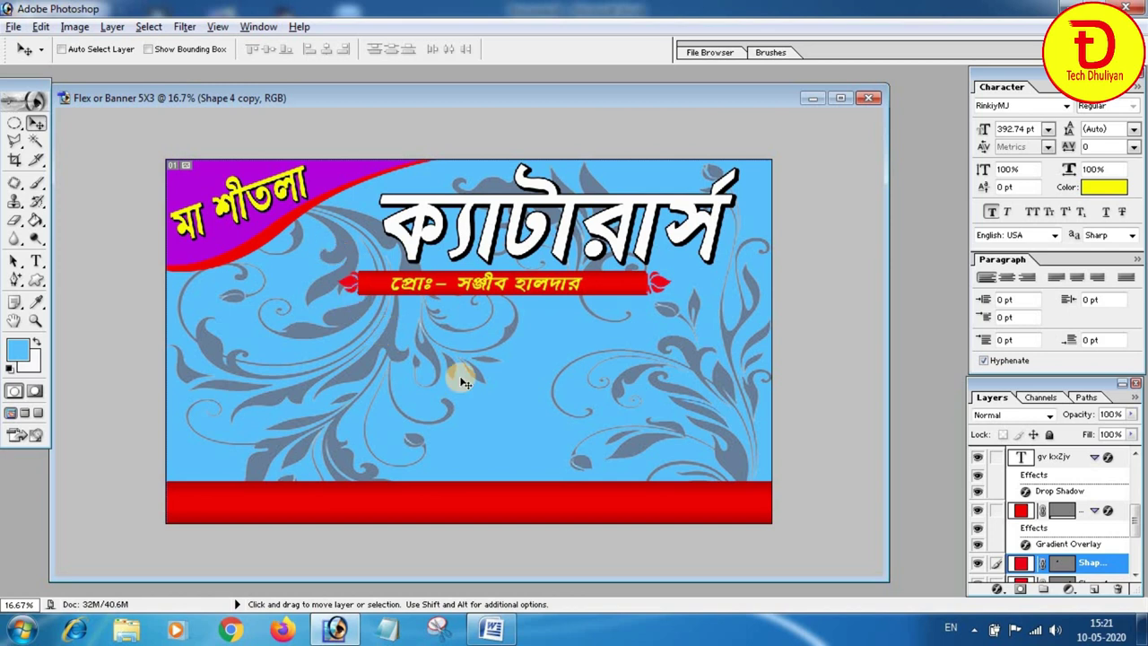
key("ctrl+plus")
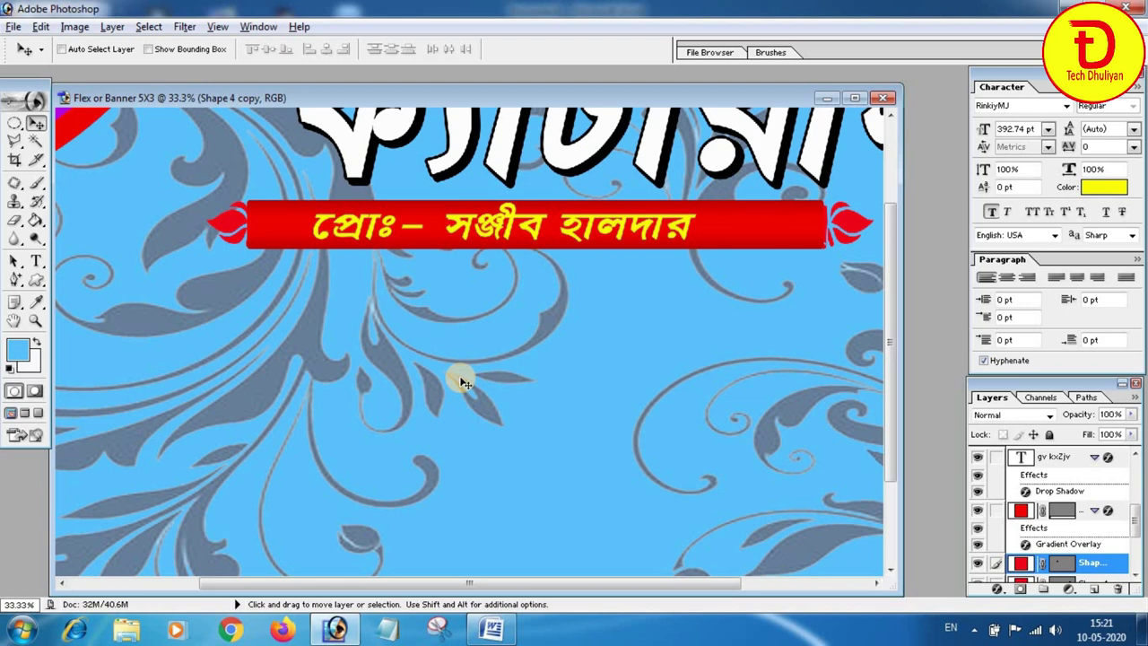
key("ctrl+minus")
key("ctrl+minus")
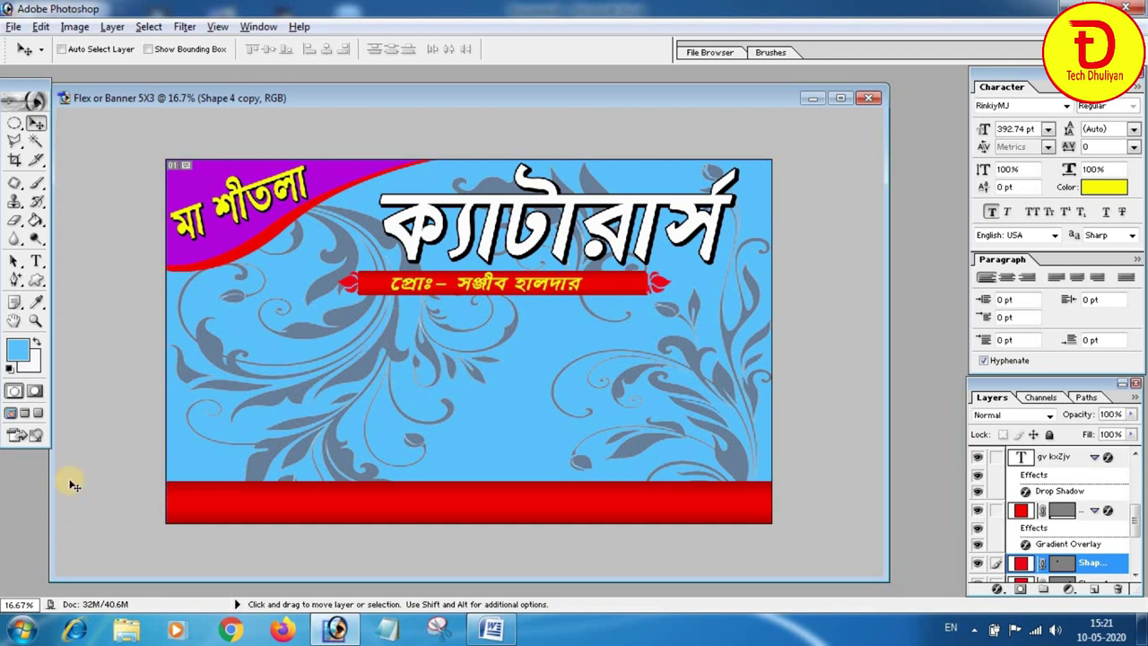
Step: Open the personal-chef photo after the female chef file fails to open
double_click(18, 522)
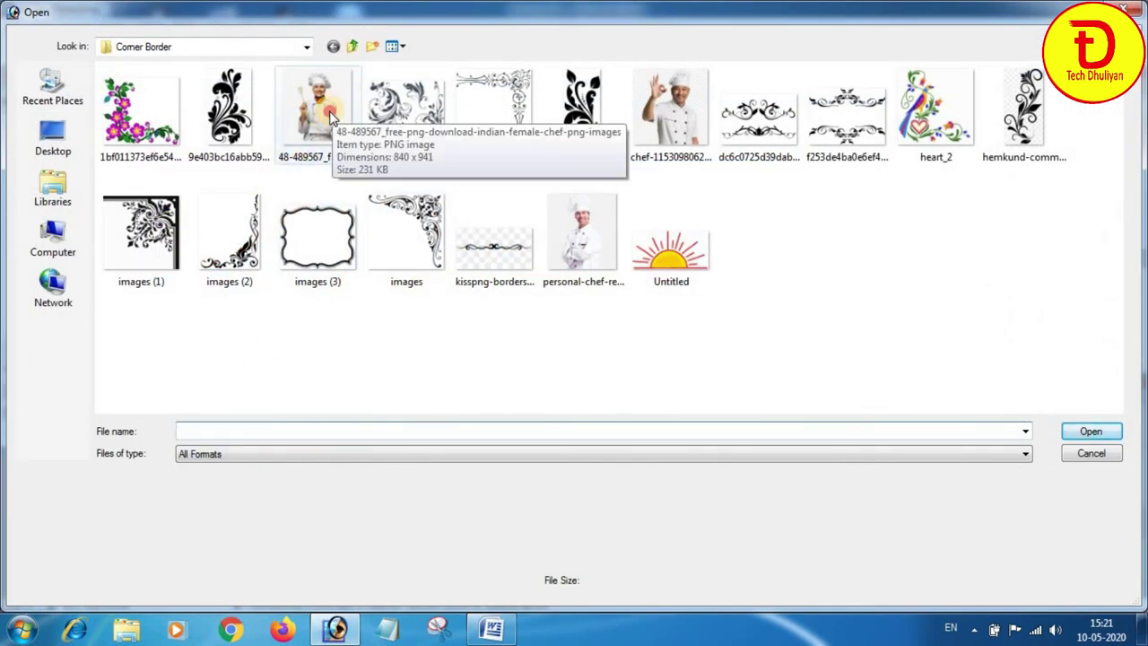
double_click(332, 117)
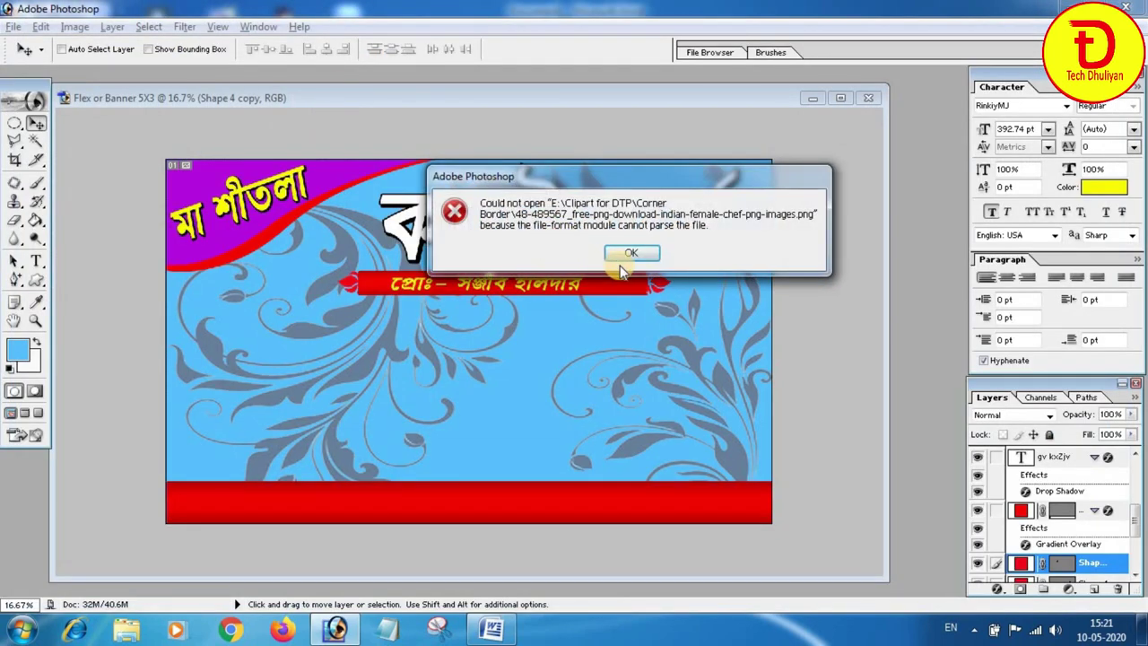
left_click(630, 252)
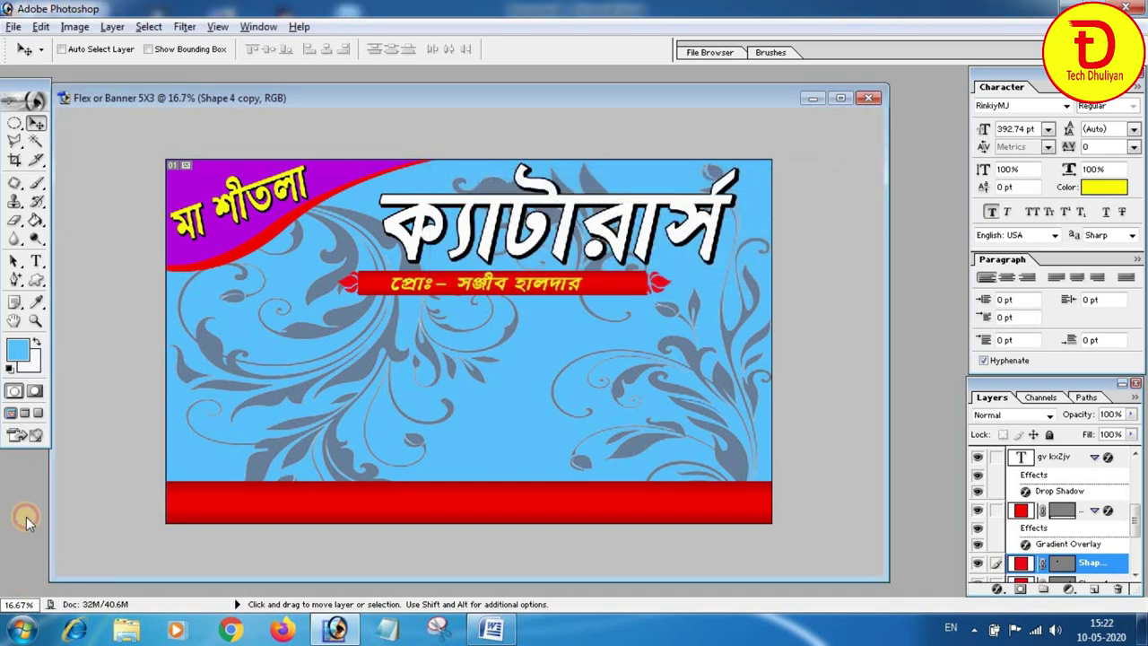
double_click(26, 517)
double_click(594, 235)
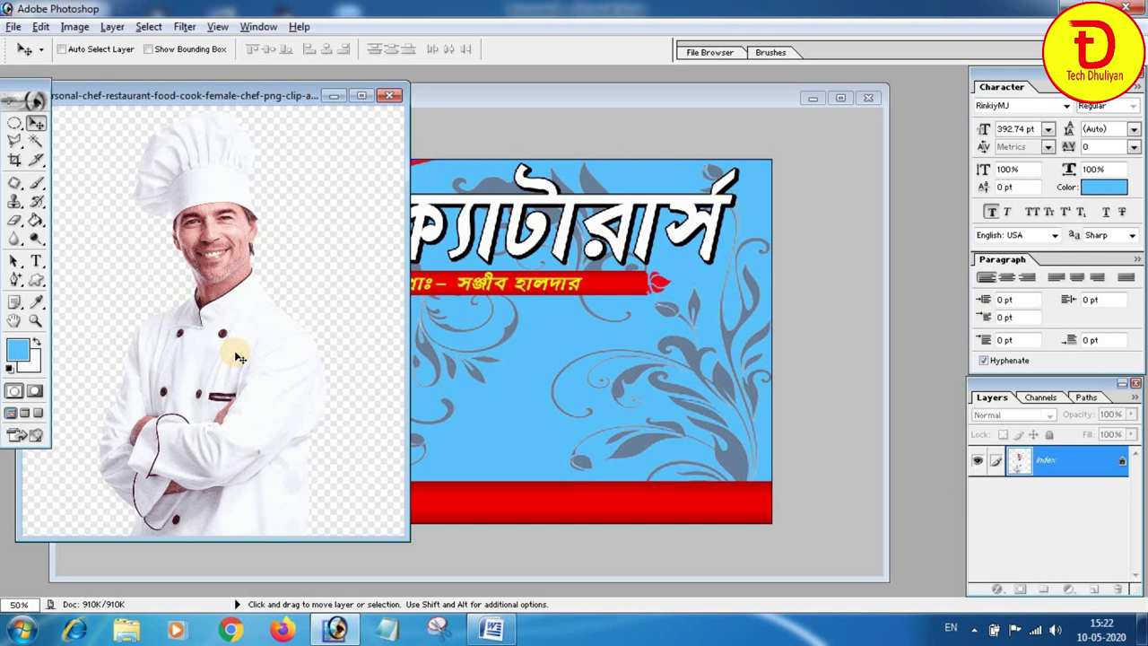
left_click_drag(205, 315, 540, 351)
Step: Select the chef in the photo with a four-corner Polygonal Lasso outline
left_click(15, 141)
left_click_drag(102, 96, 240, 93)
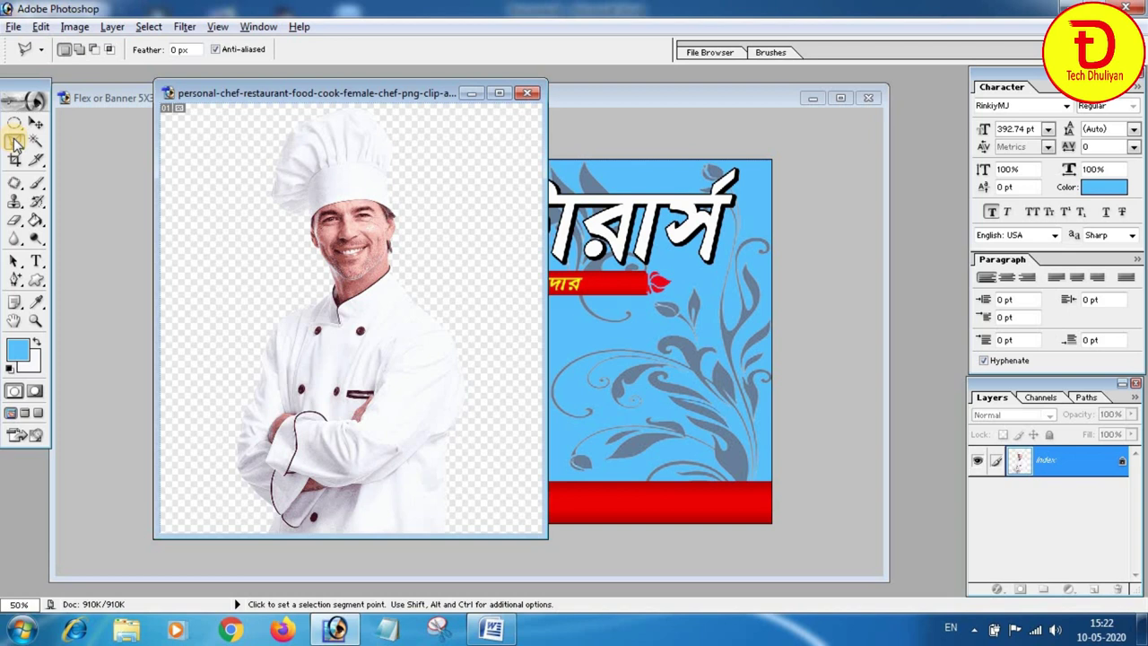
left_click(200, 121)
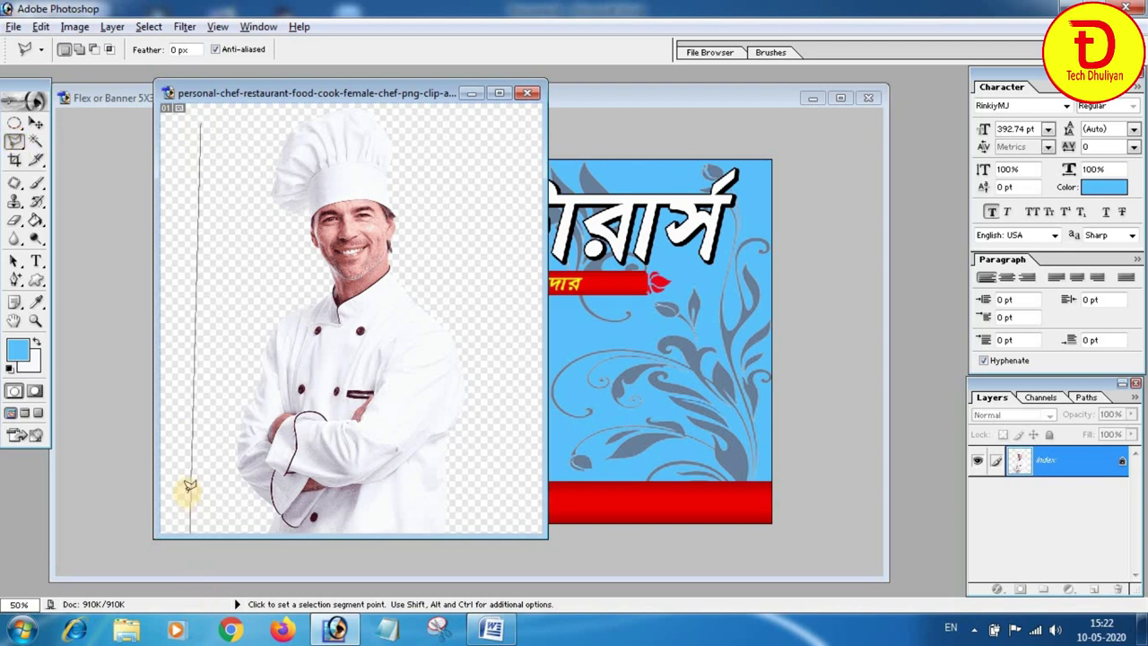
left_click(194, 531)
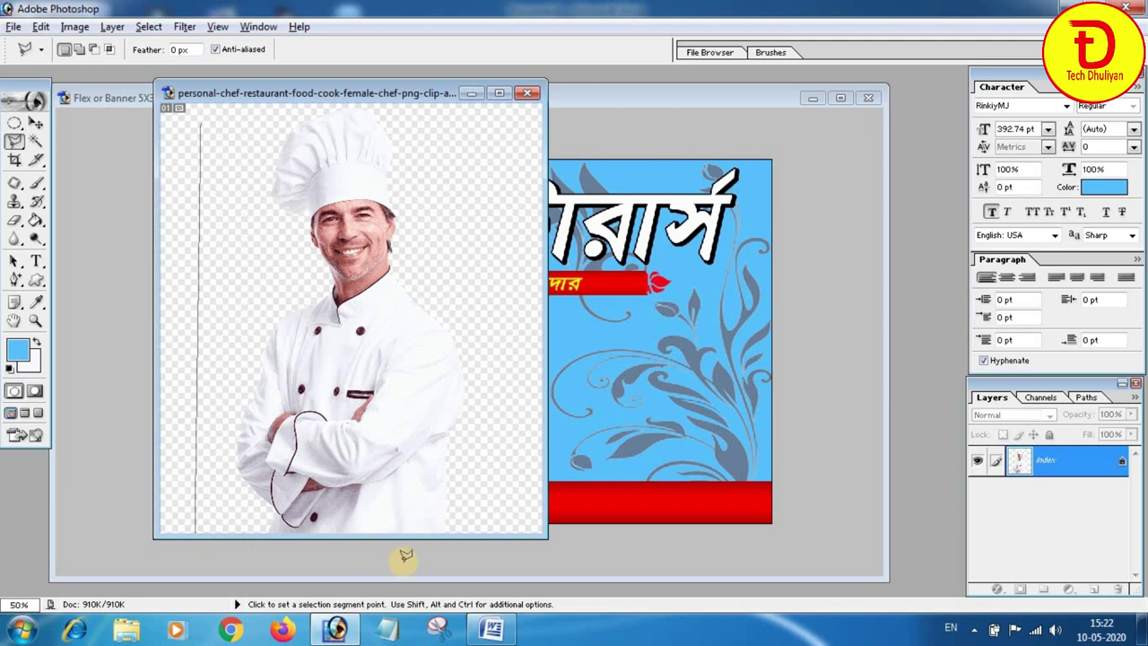
left_click(509, 530)
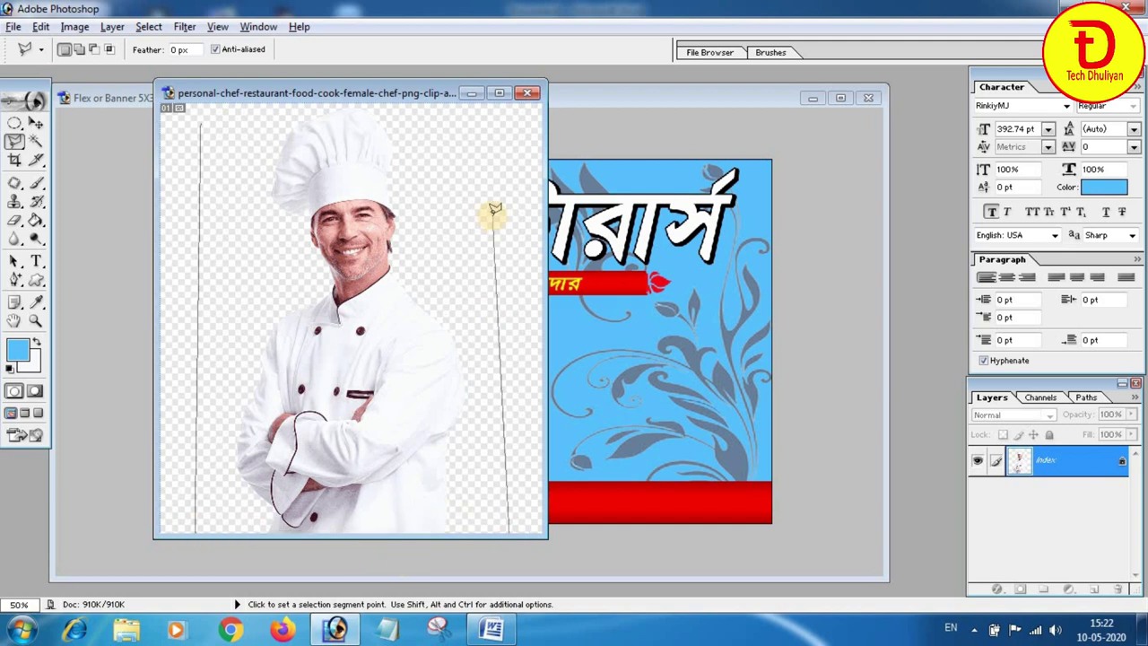
left_click(492, 104)
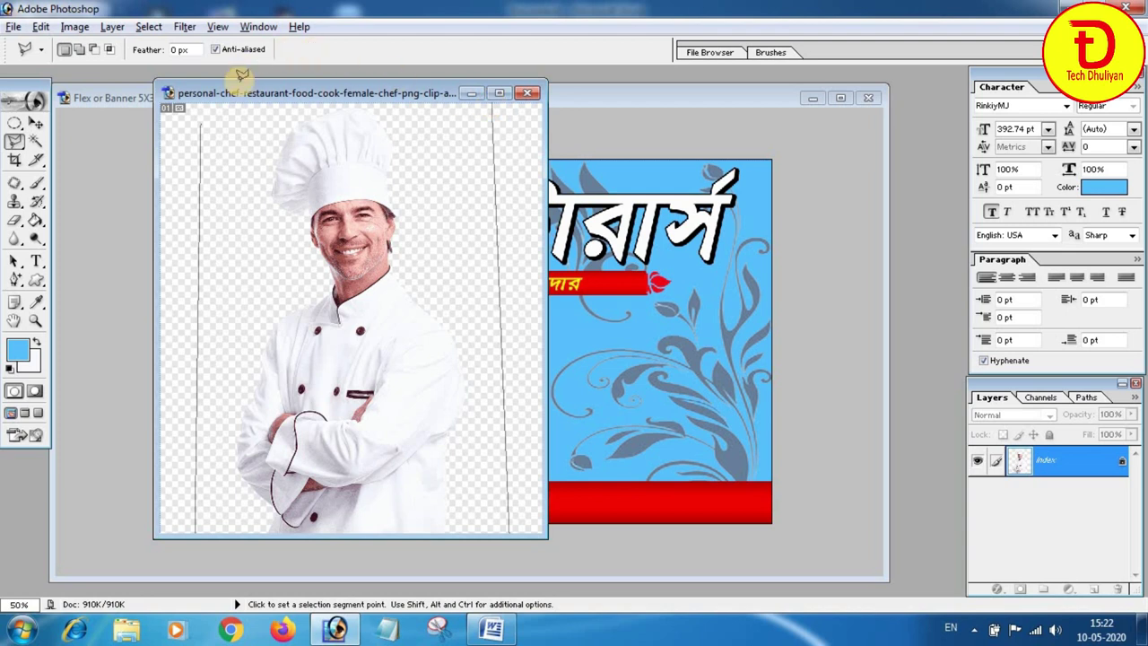
left_click(202, 113)
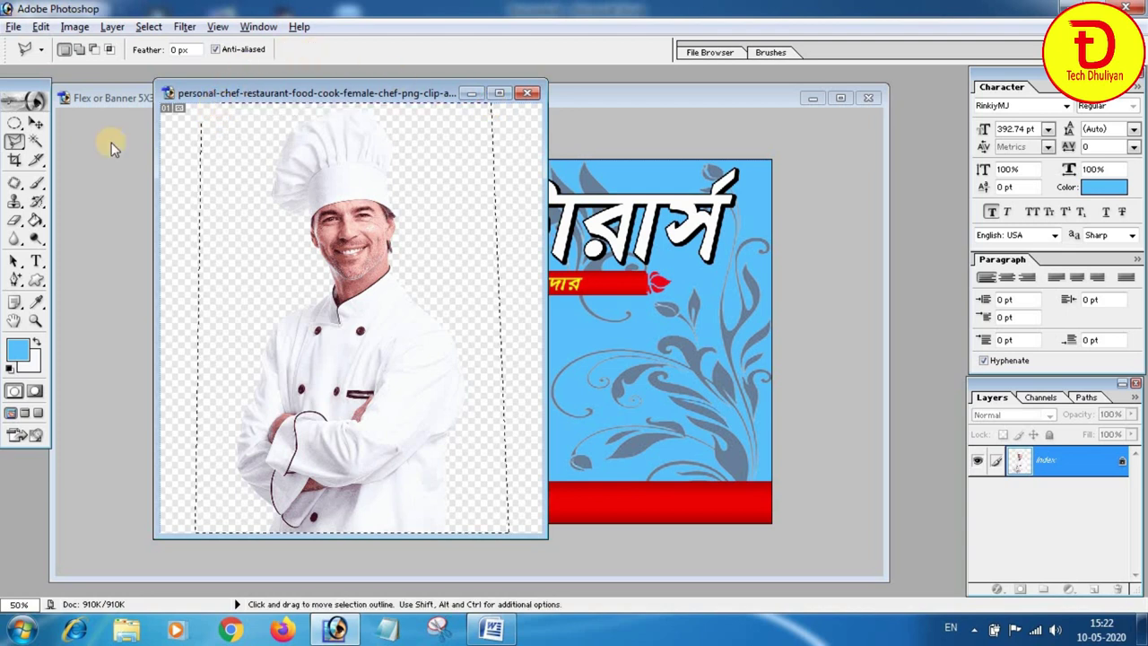
Step: Copy the selected chef into the banner and Magic-Erase its white background
left_click(36, 123)
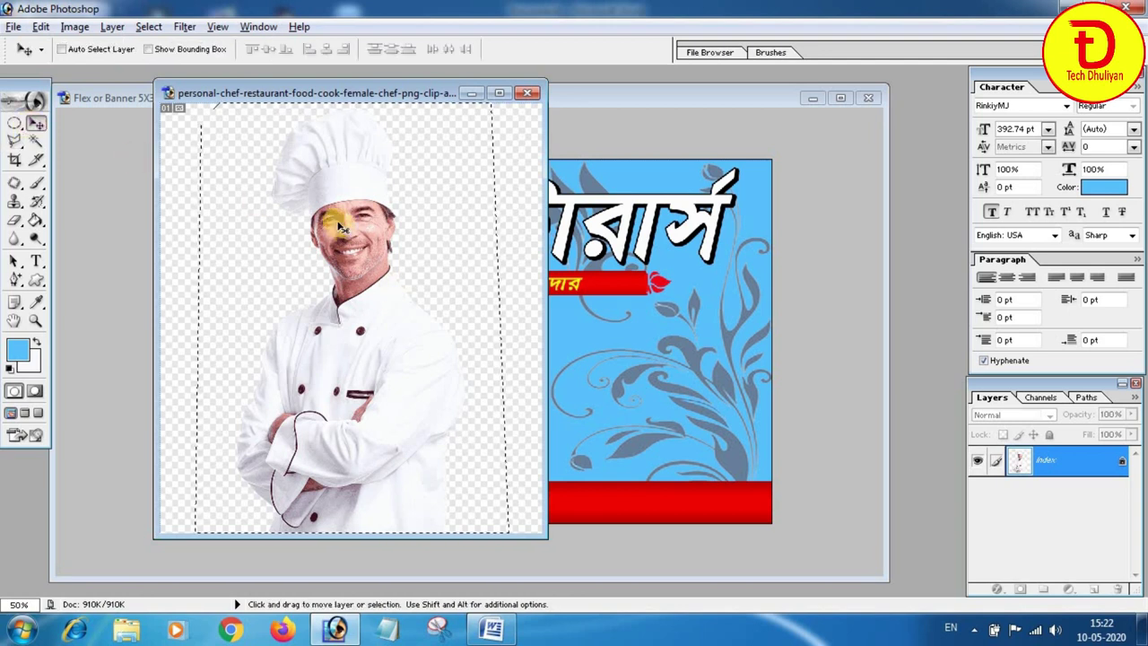
left_click_drag(341, 226, 687, 332)
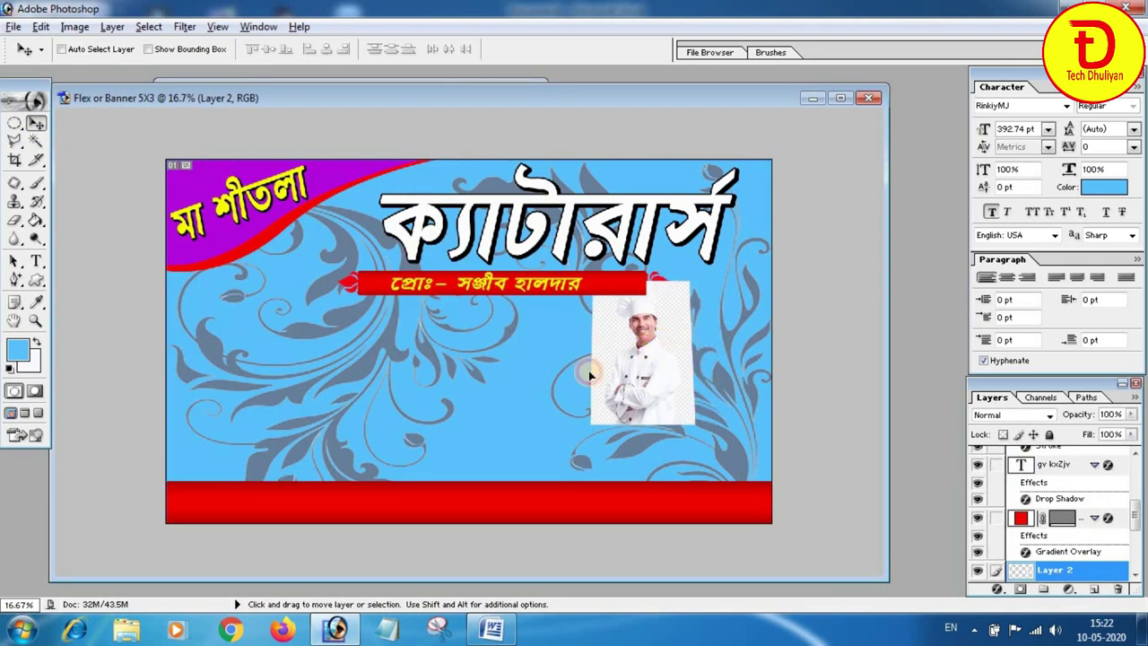
left_click_drag(589, 374, 306, 390)
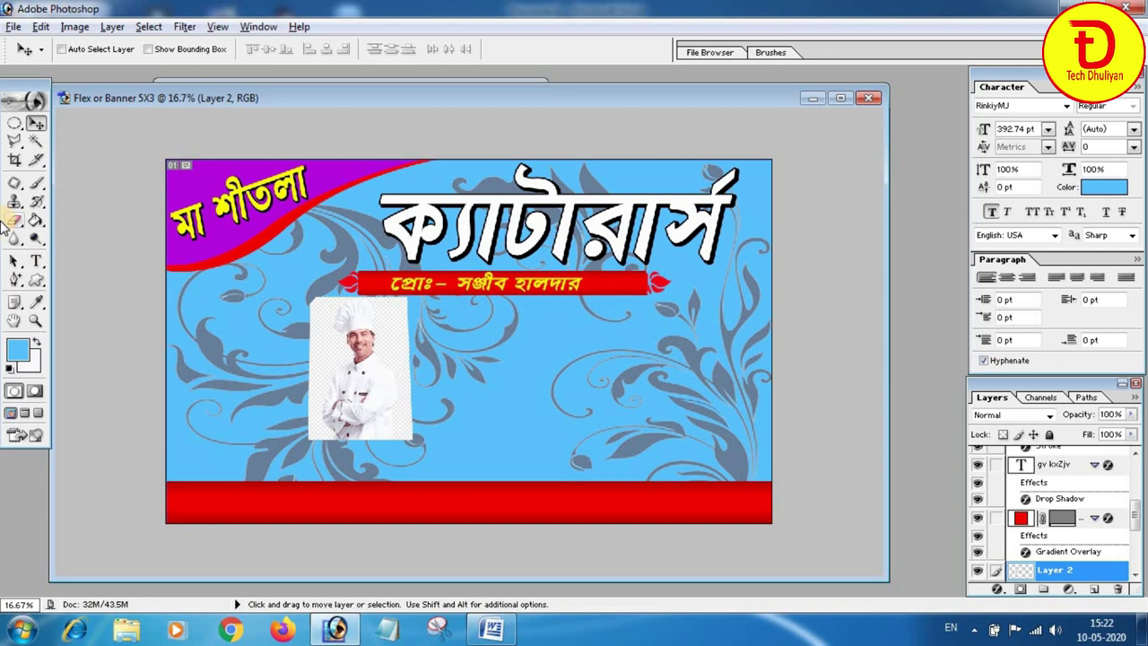
left_click(15, 220)
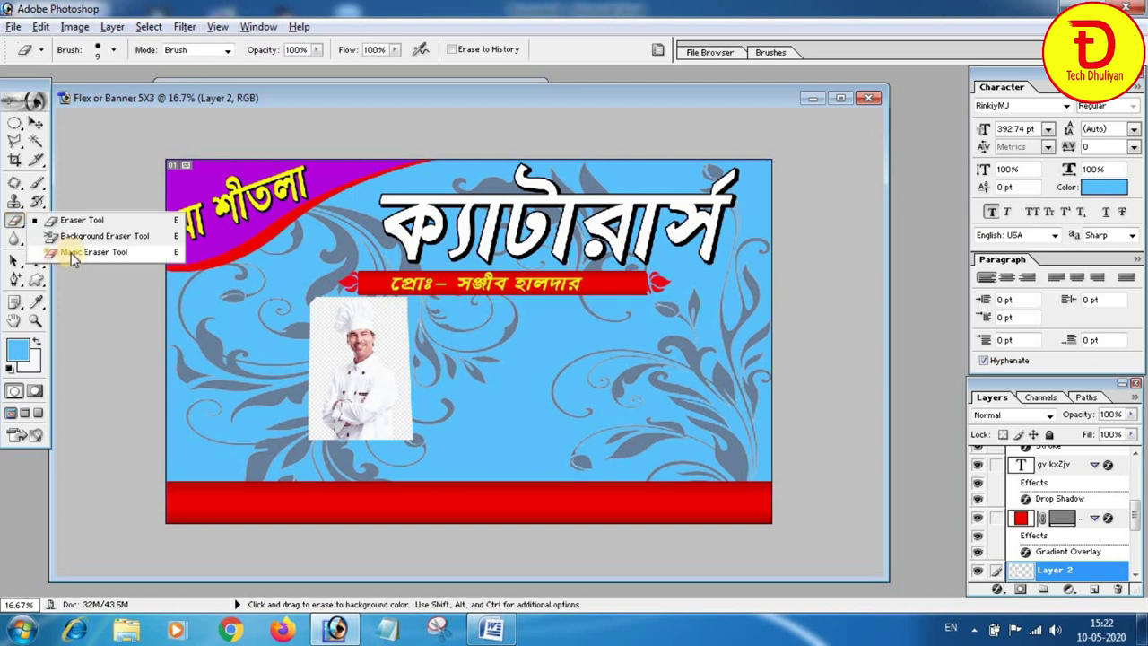
left_click(86, 252)
left_click(331, 345)
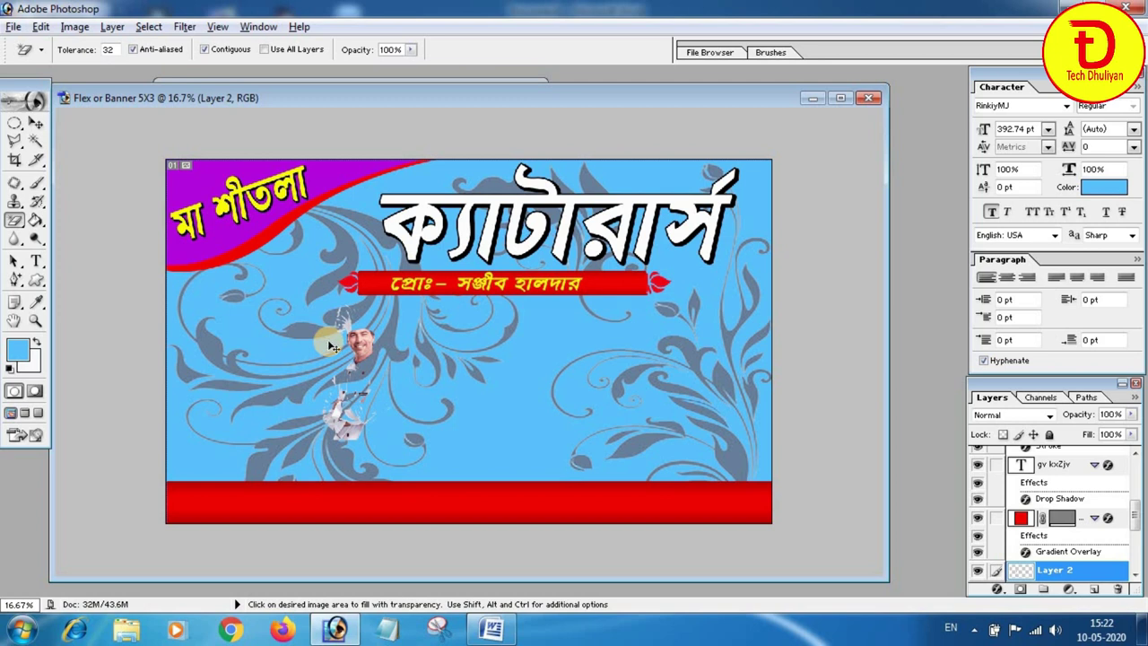
Step: Undo the erase and the chef's placement so the banner has no chef
key("ctrl+z")
key("ctrl+alt+z")
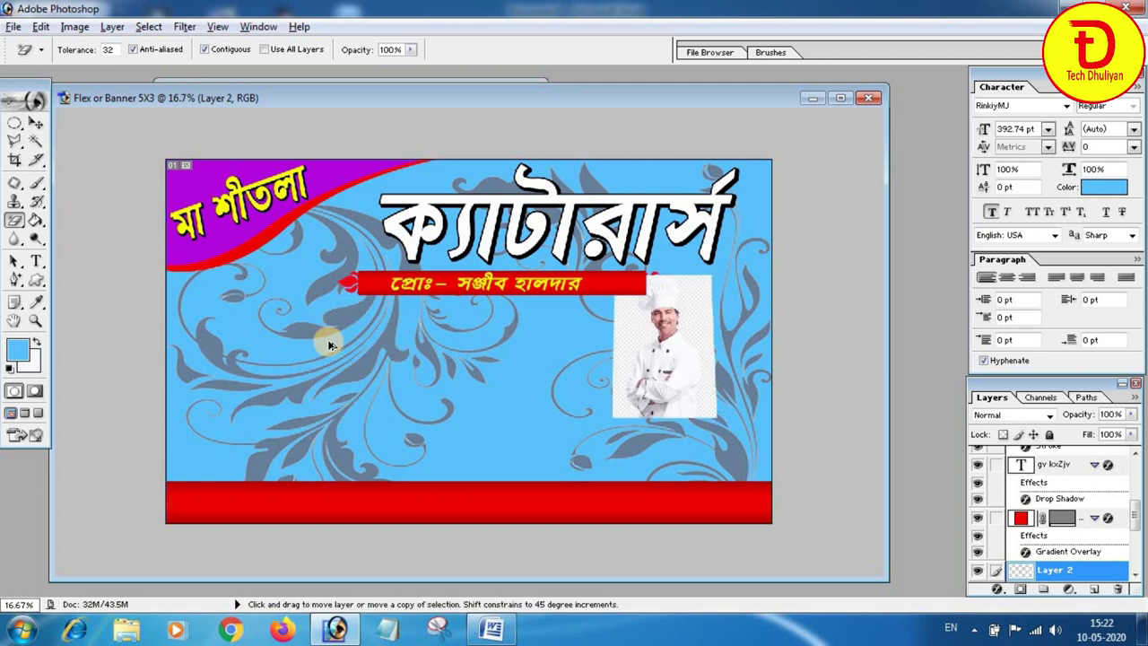
key("ctrl+alt+z")
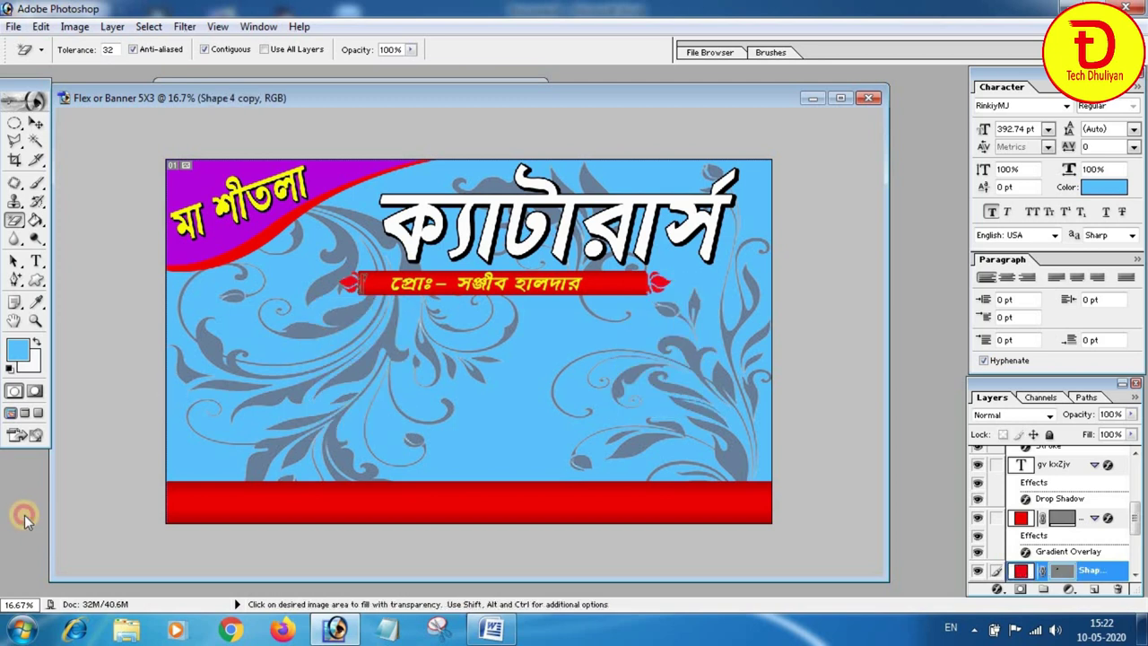
Step: Open the OK-gesture chef photo and place it on the banner's left side
double_click(24, 515)
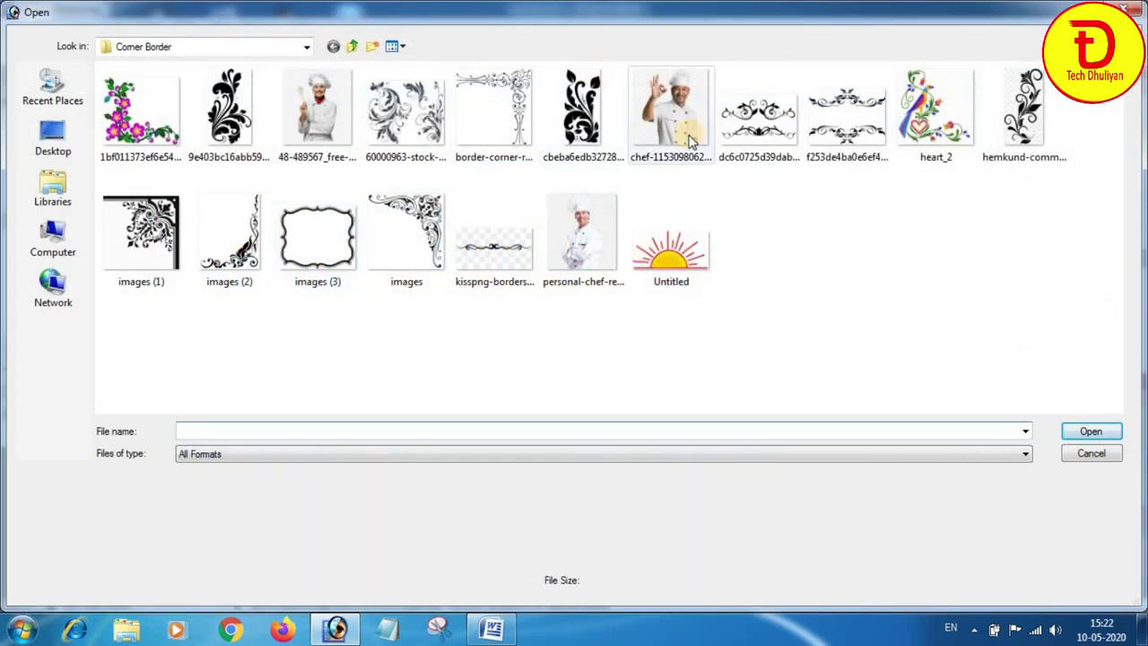
left_click(692, 144)
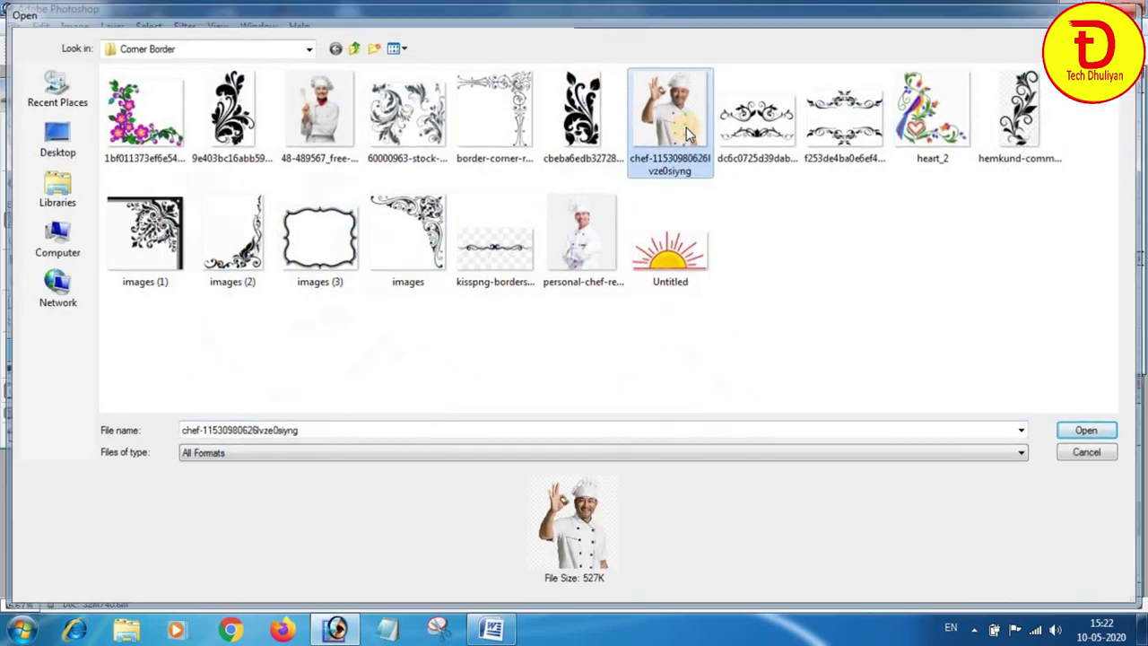
double_click(686, 128)
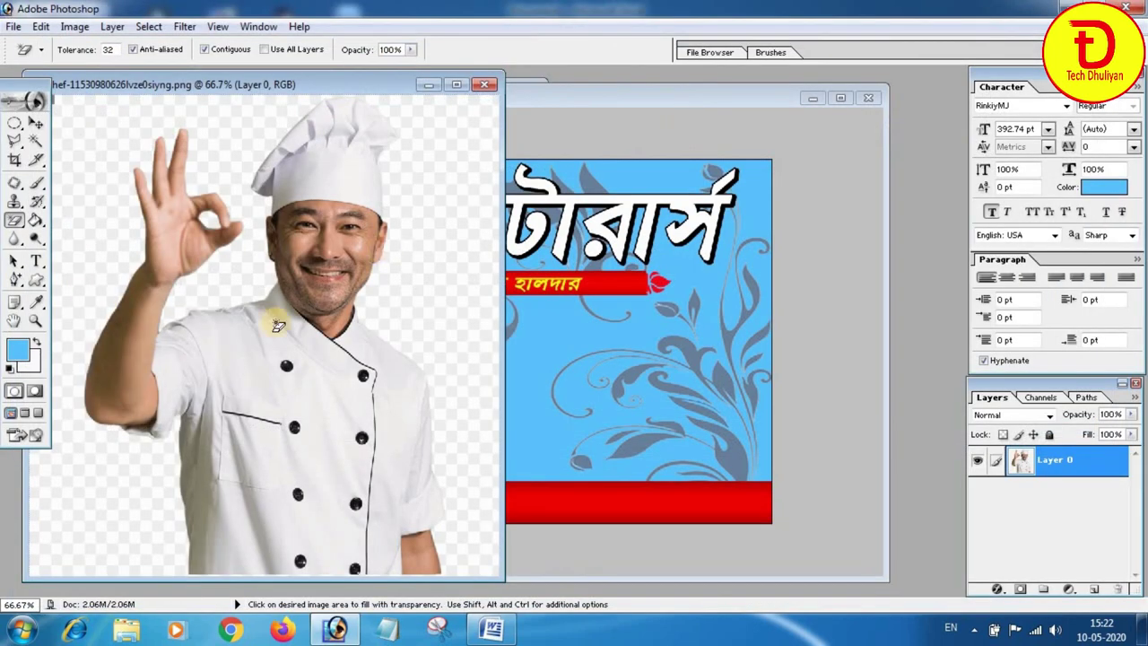
left_click(36, 123)
left_click_drag(379, 333, 600, 345)
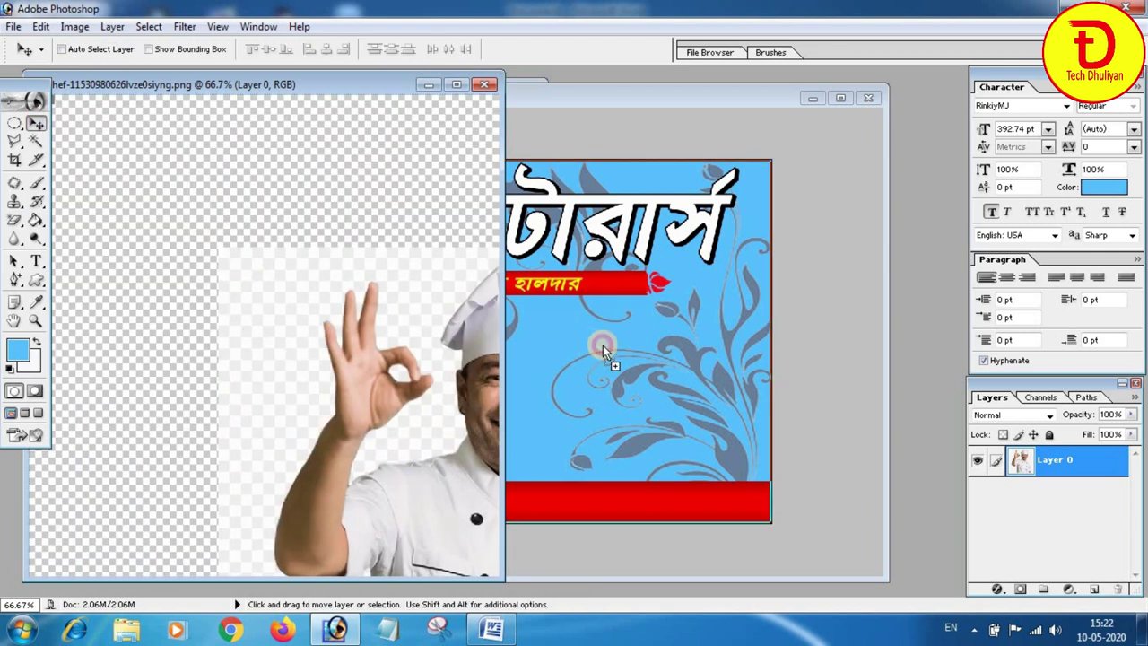
left_click_drag(522, 380, 255, 373)
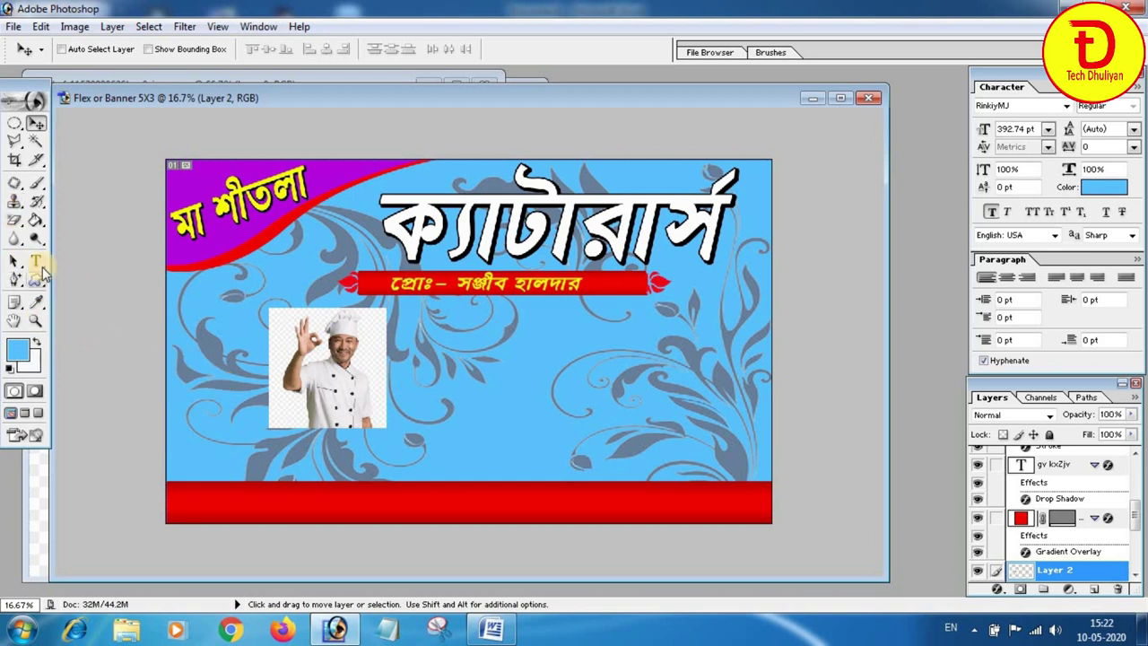
Step: Undo the background erase and remove the OK-sign chef from the banner
left_click(16, 218)
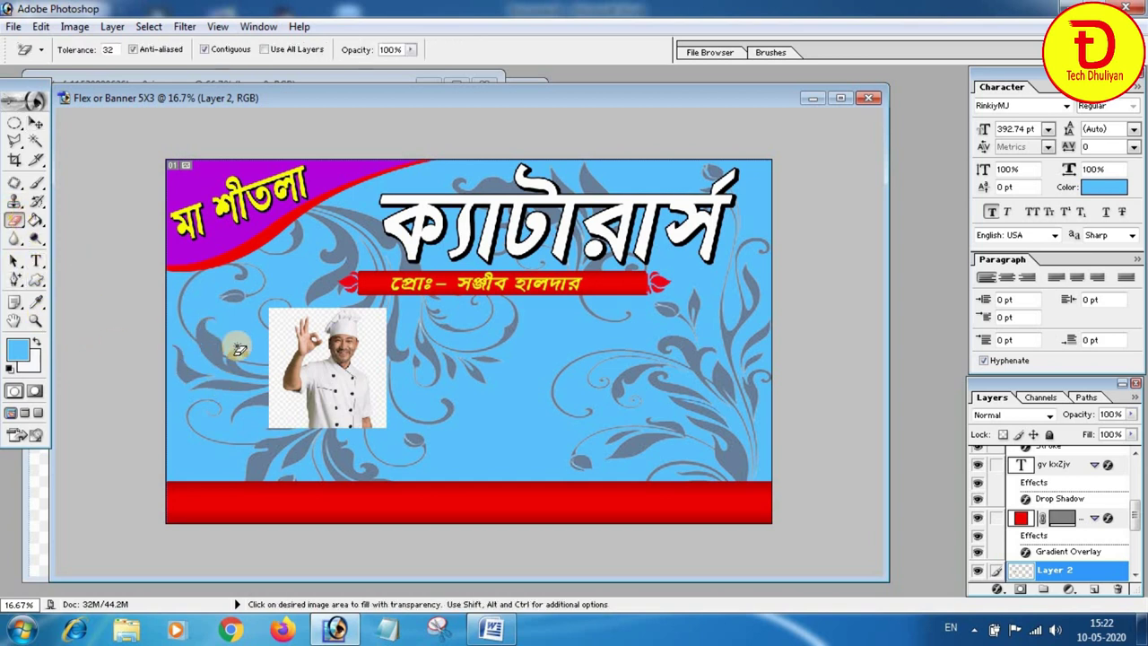
left_click(282, 334)
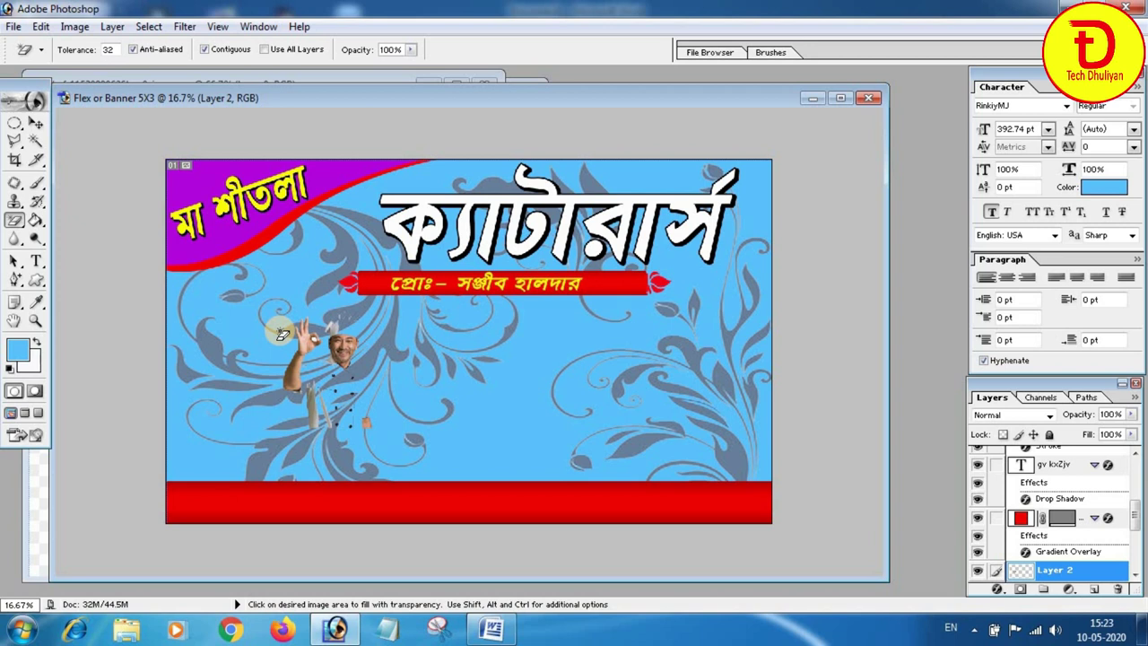
key("ctrl+z")
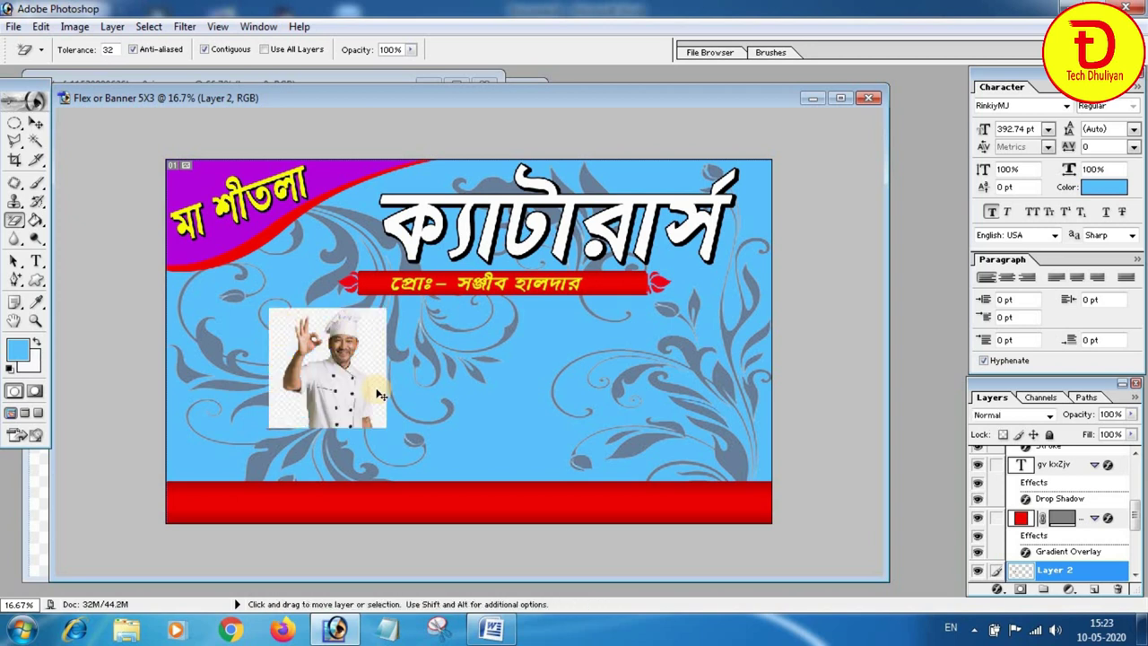
key("ctrl+plus")
key("ctrl+plus")
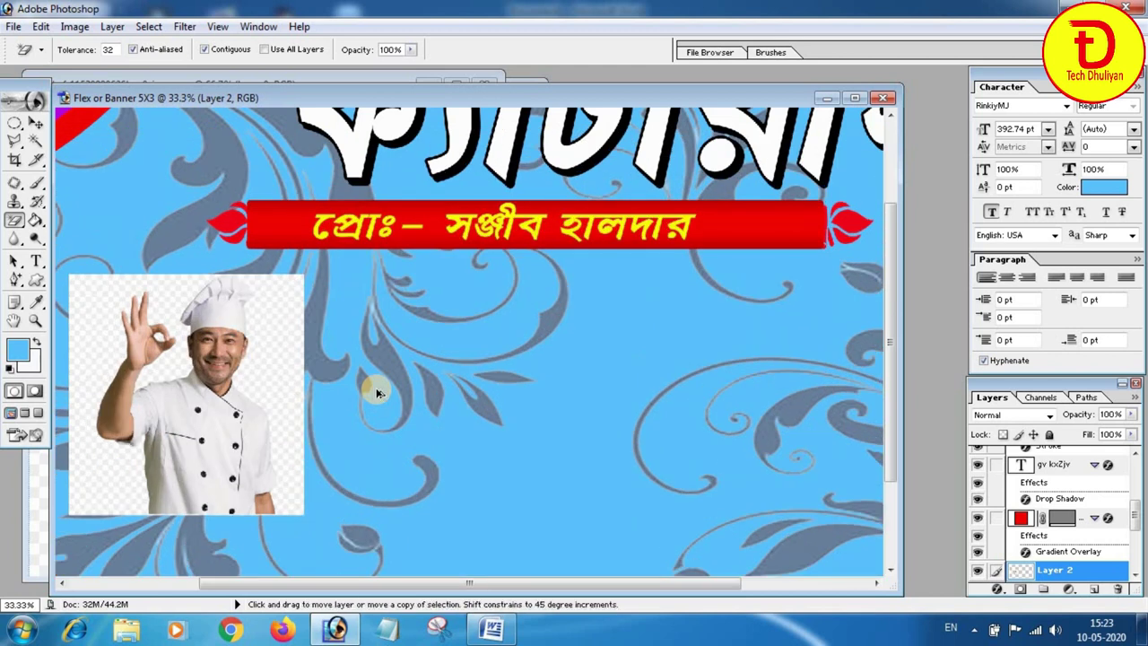
key("ctrl+alt+z")
key("ctrl+alt+z")
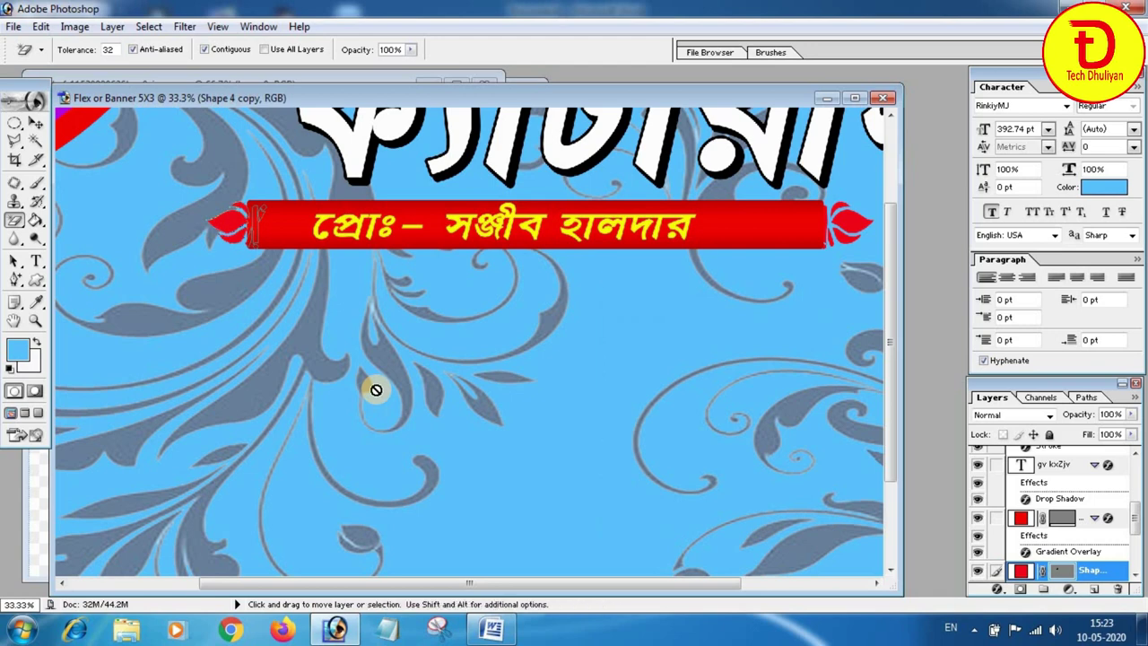
Step: Bring the crossed-arms chef image onto the banner as Layer 2, shifted left
double_click(921, 341)
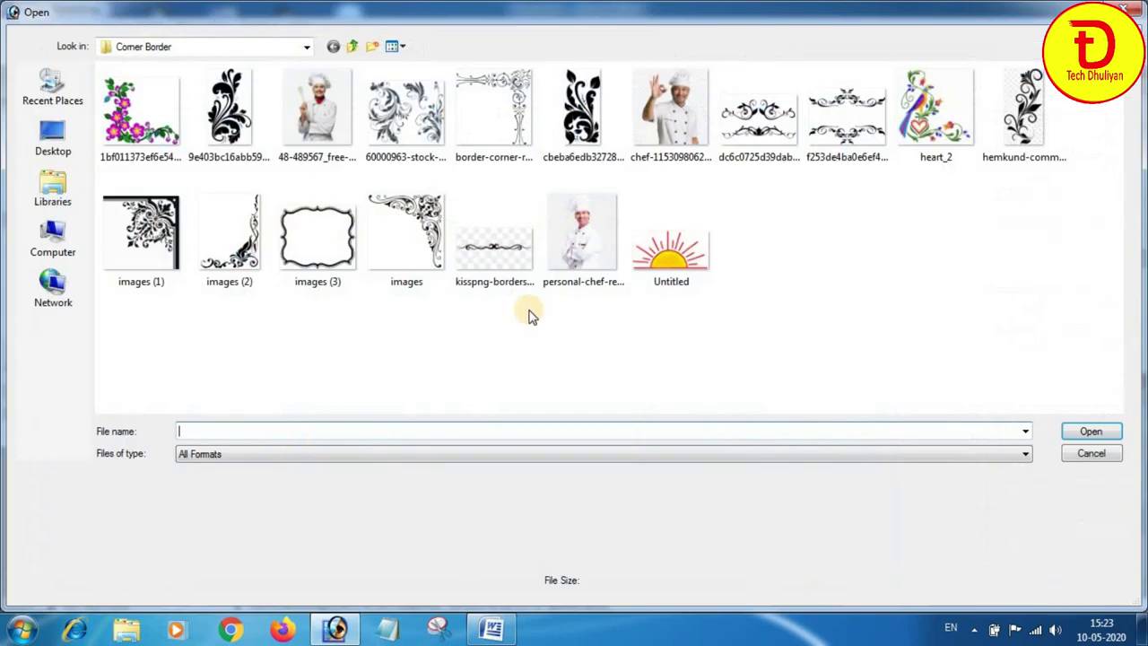
double_click(579, 240)
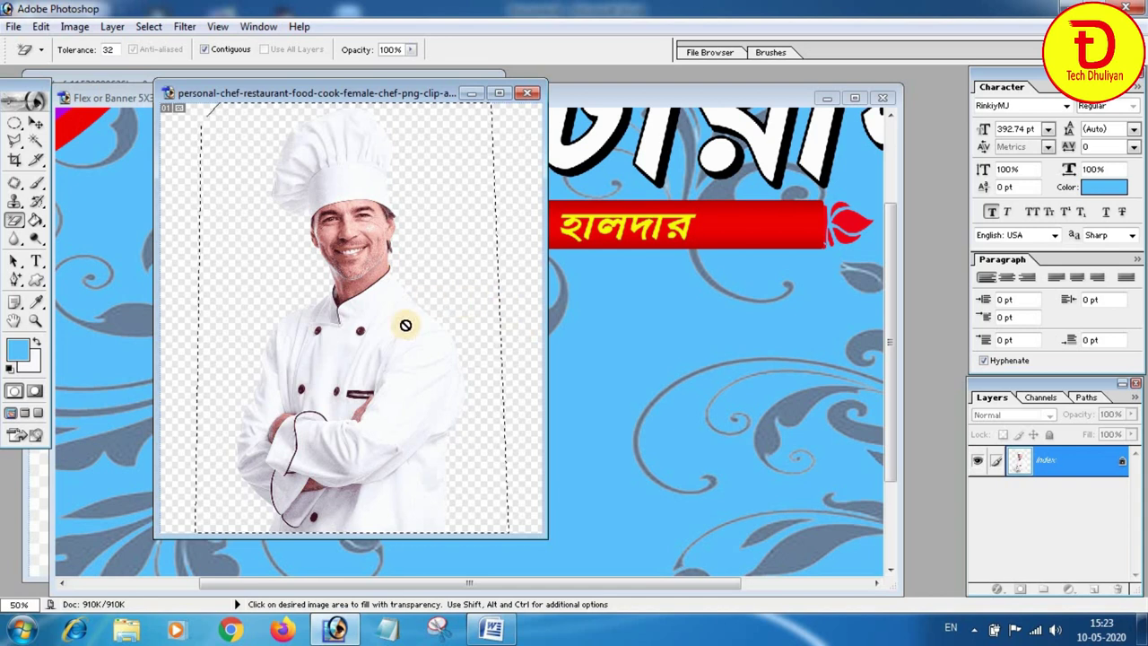
key("Return")
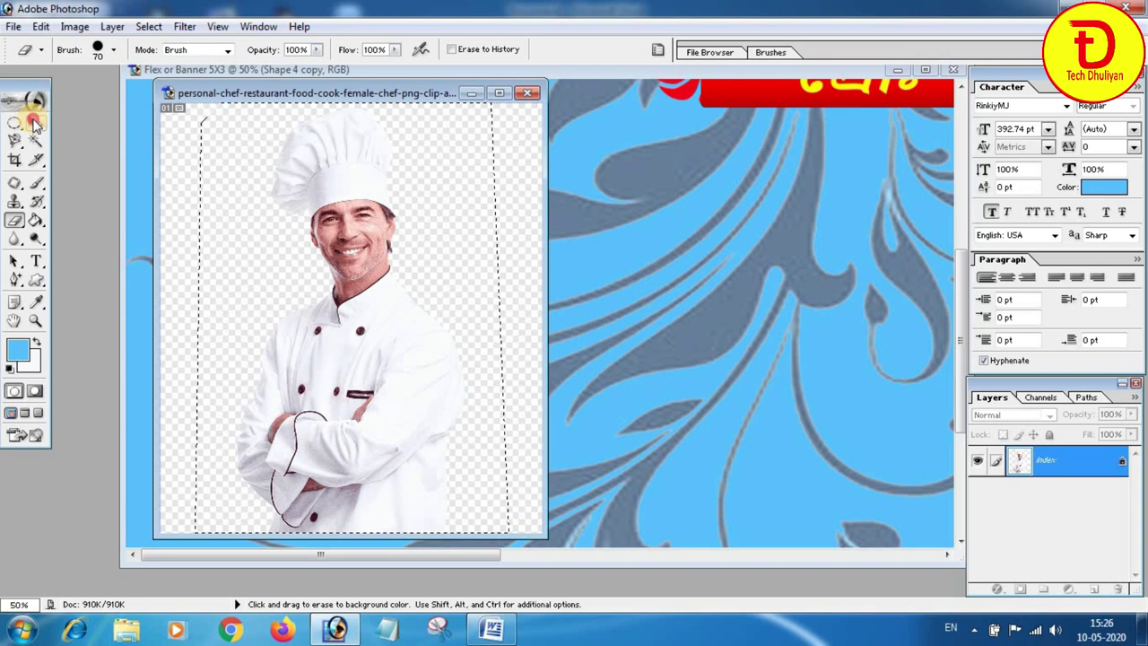
left_click(36, 123)
left_click_drag(372, 264, 686, 289)
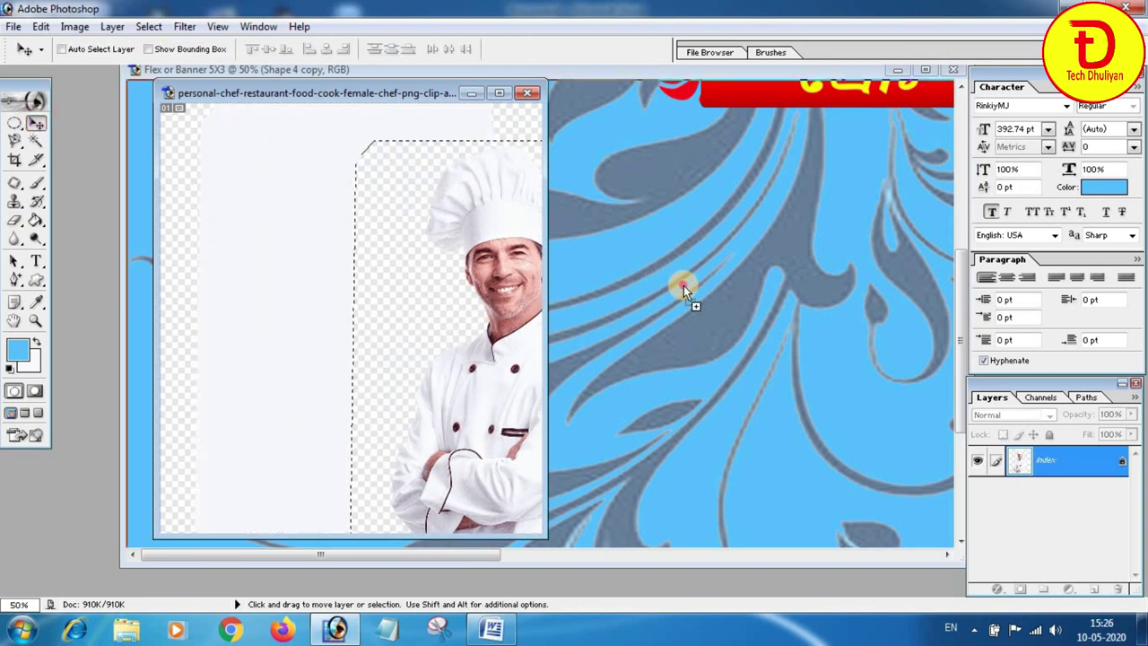
left_click_drag(568, 243, 371, 230)
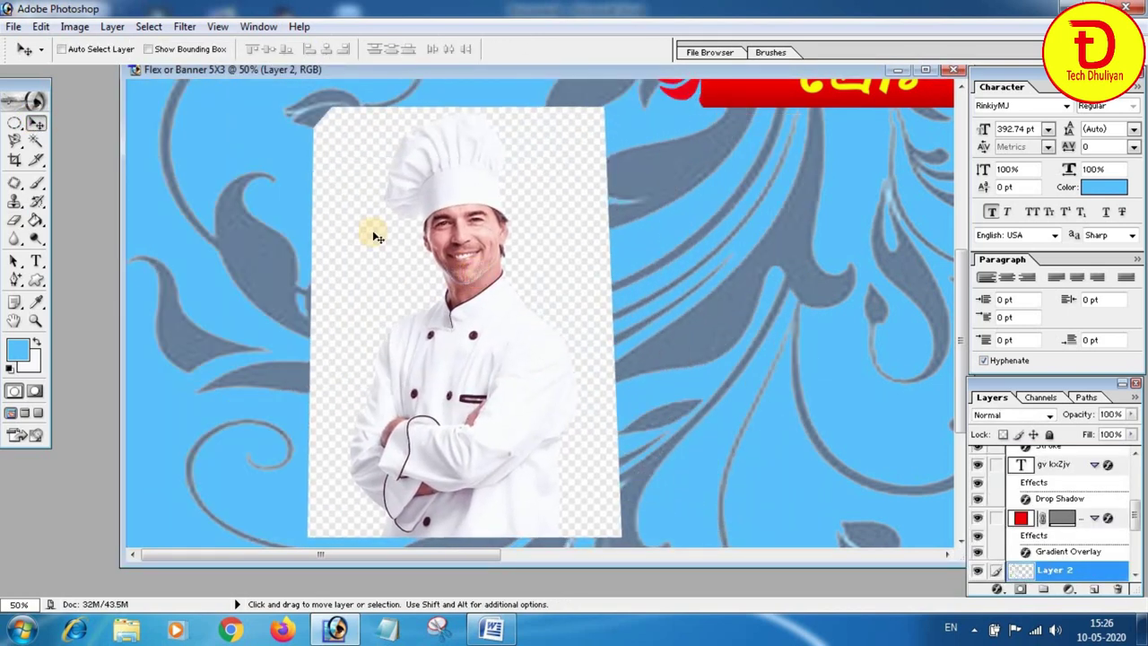
Step: Erase the checkered background along the chef's left sleeve, arm and shoulder up to the neck
left_click(15, 220)
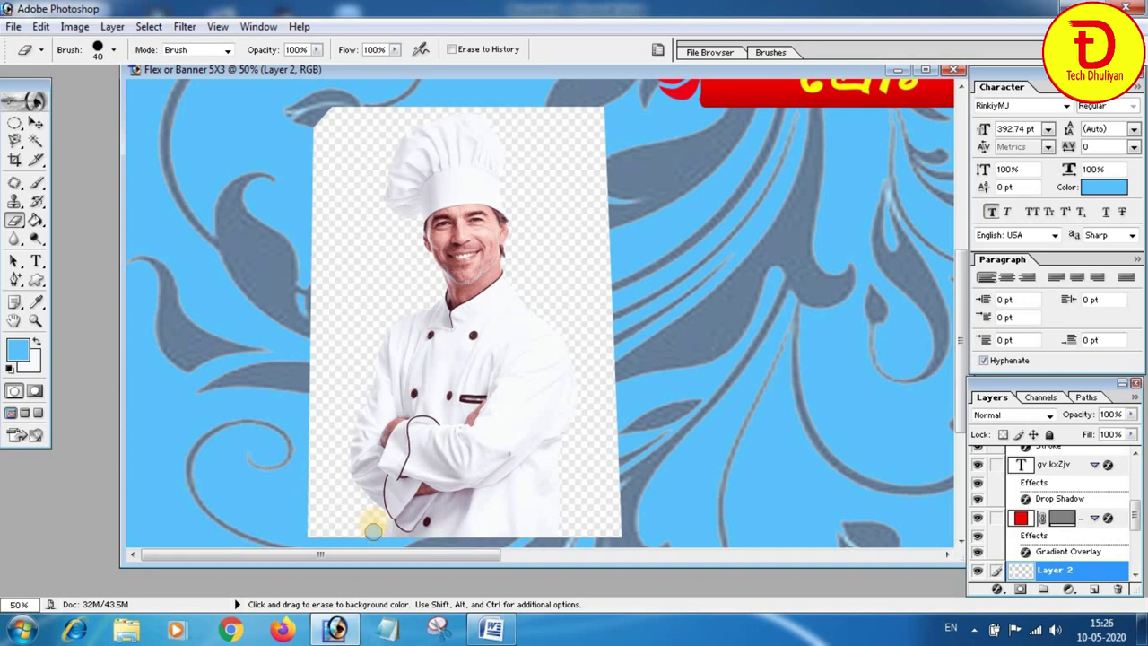
key("shift")
left_click_drag(381, 518, 380, 518)
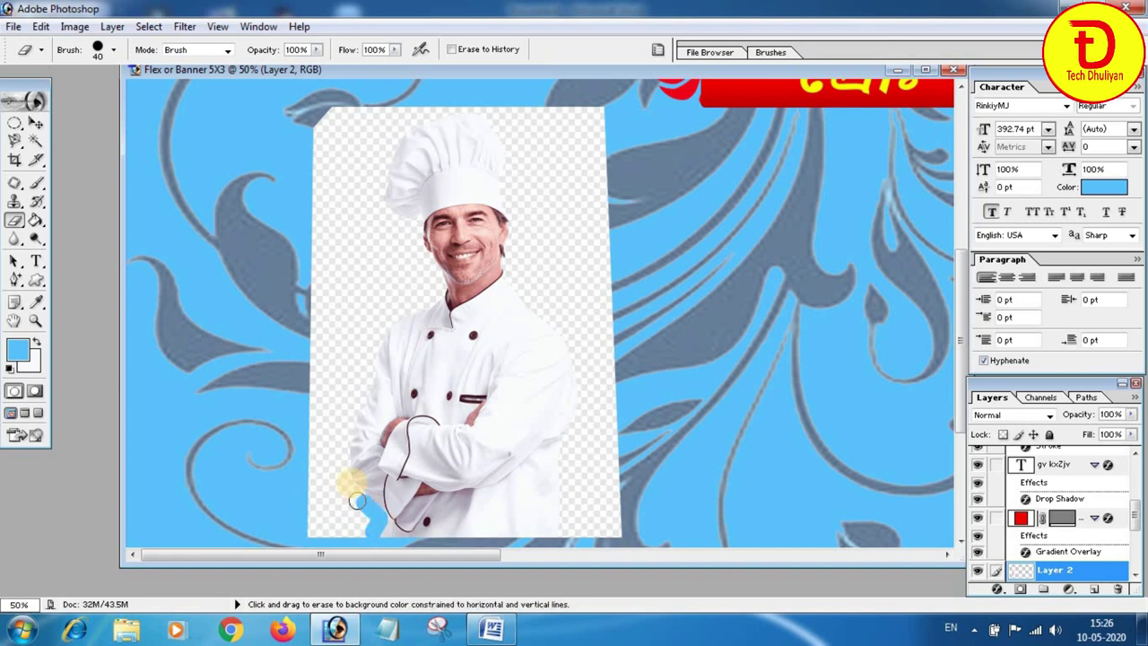
mouse_move(344, 479)
left_mouse_down()
mouse_move(337, 439)
mouse_move(362, 358)
mouse_move(376, 327)
mouse_move(407, 309)
left_mouse_up()
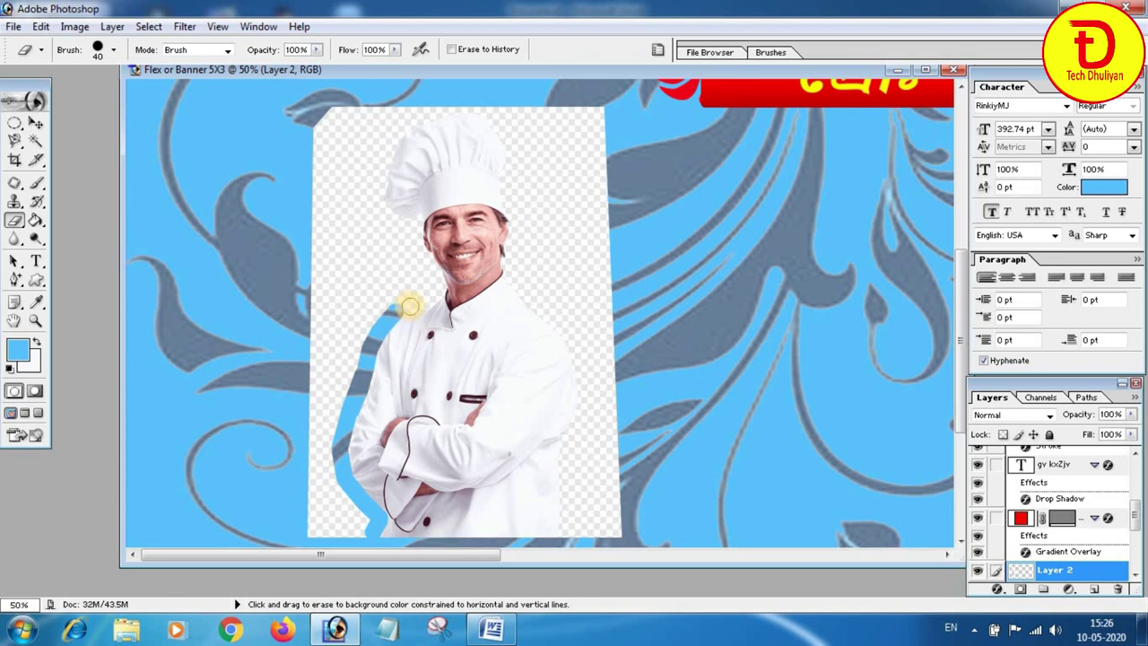
mouse_move(409, 306)
left_mouse_down()
mouse_move(435, 280)
mouse_move(410, 237)
left_mouse_up()
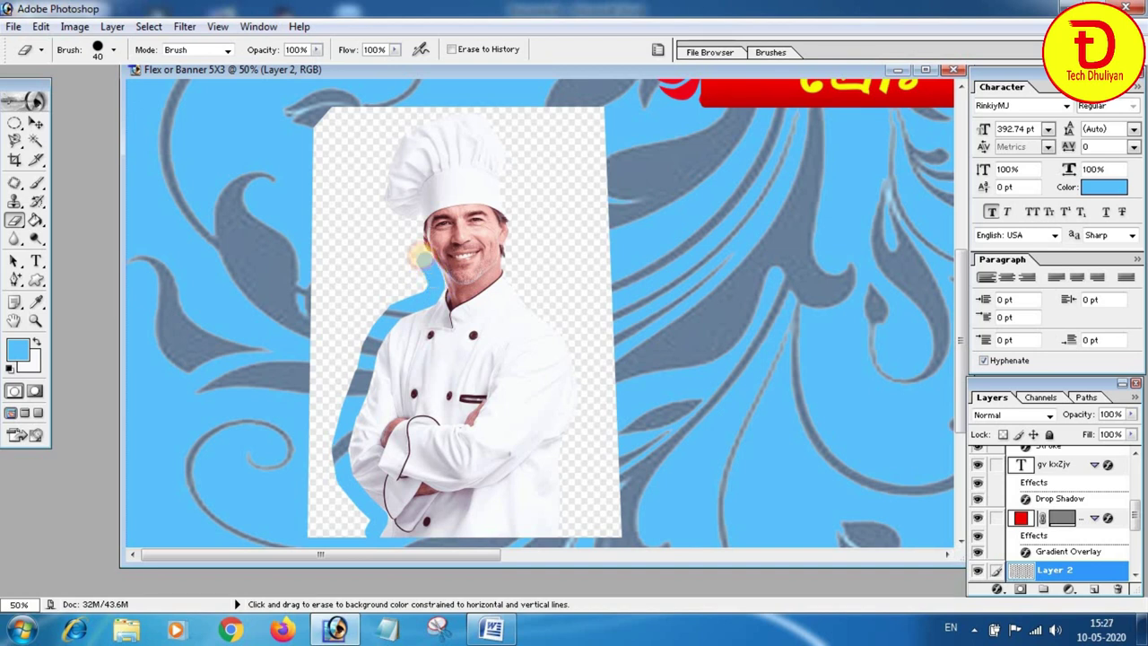
Step: Erase the background around the chef's ear, hat, right neck and right arm
left_click(411, 237)
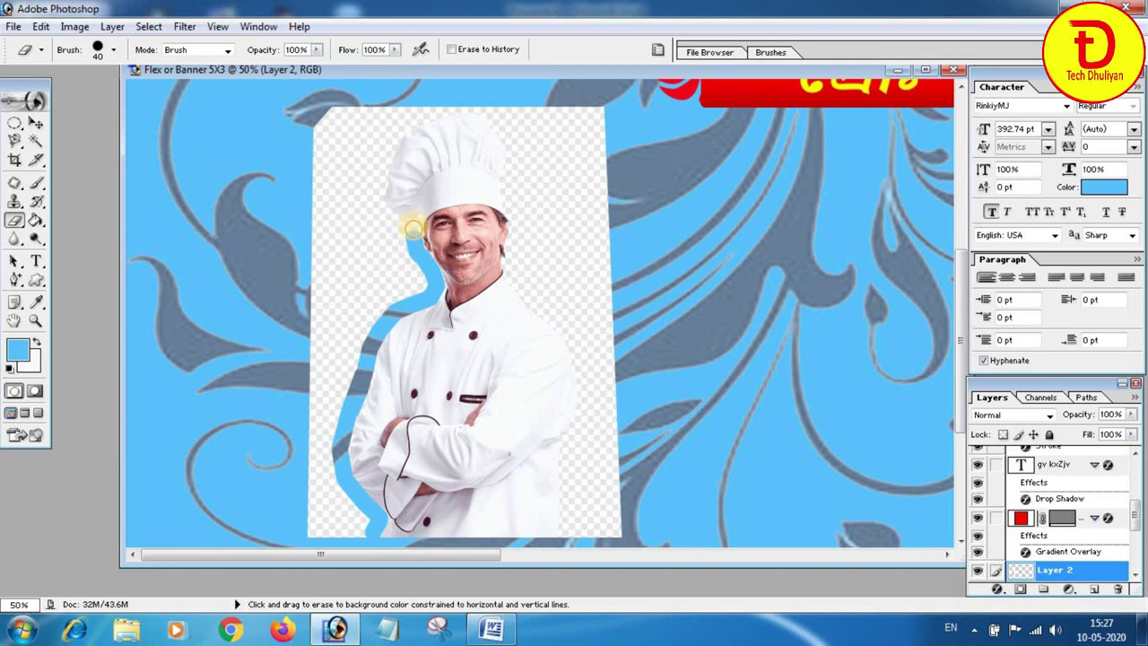
mouse_move(405, 220)
left_mouse_down()
mouse_move(389, 218)
mouse_move(376, 192)
mouse_move(389, 128)
mouse_move(415, 110)
mouse_move(469, 102)
mouse_move(515, 151)
mouse_move(502, 179)
mouse_move(516, 226)
left_mouse_up()
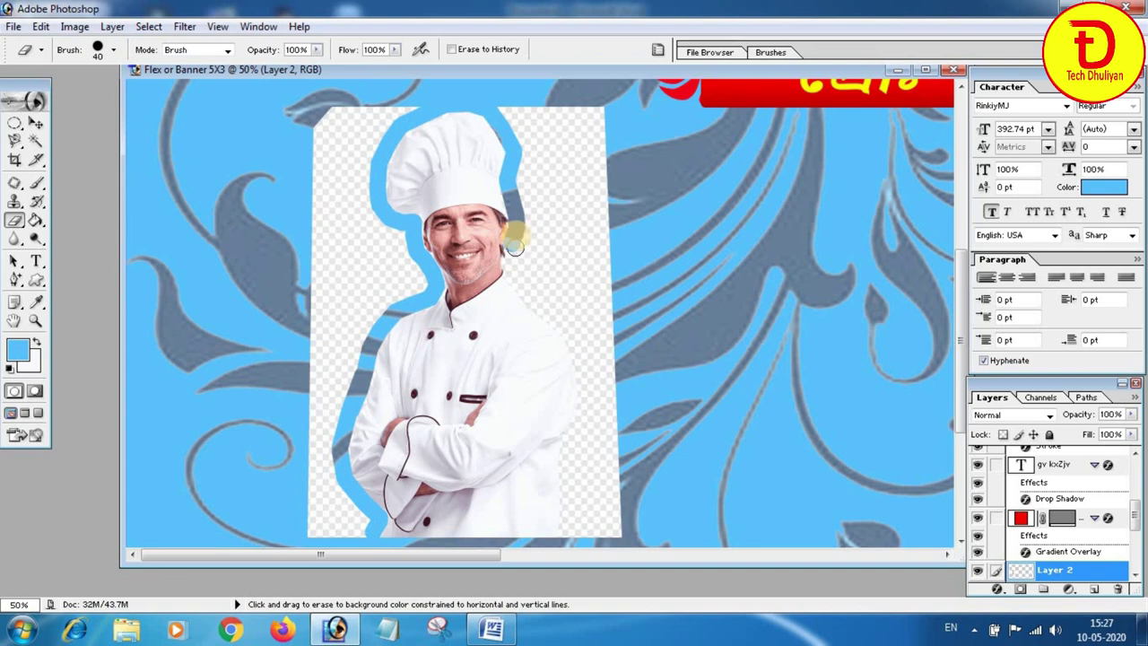
left_click(512, 258)
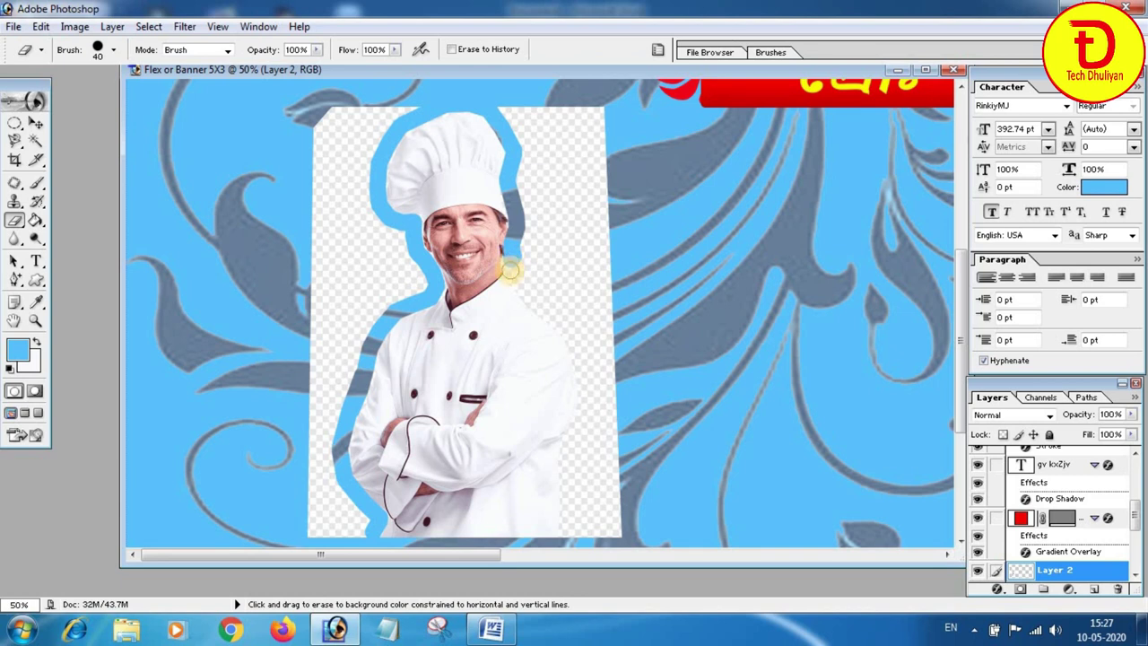
mouse_move(519, 285)
left_mouse_down()
mouse_move(578, 342)
mouse_move(583, 403)
mouse_move(568, 436)
left_mouse_up()
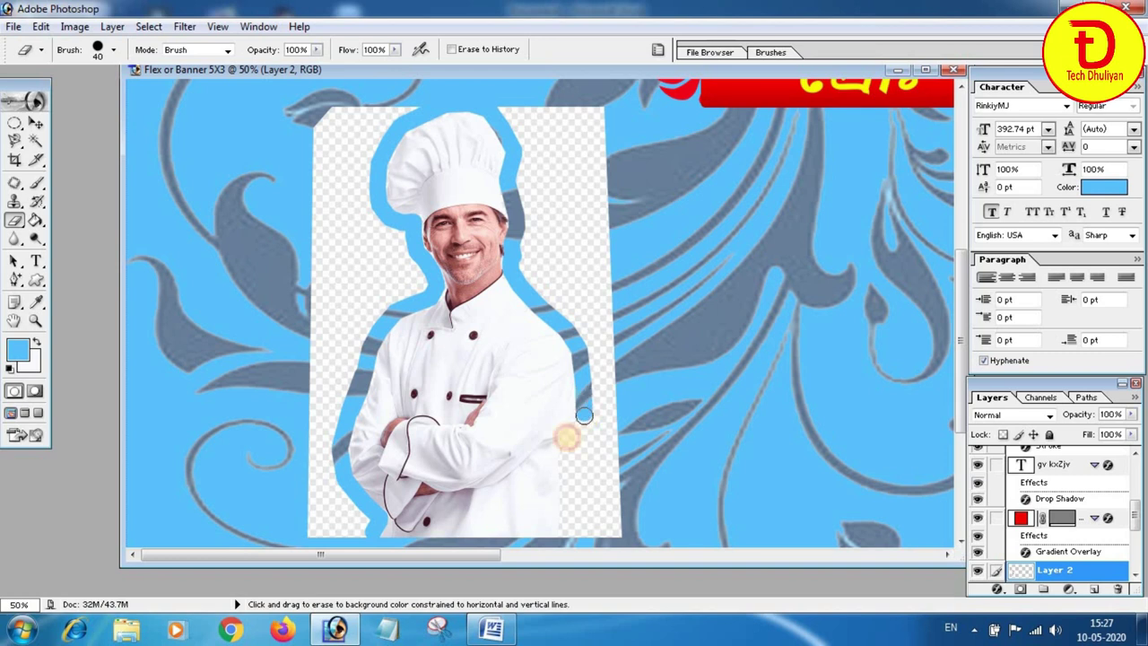
left_click(566, 539, "shift")
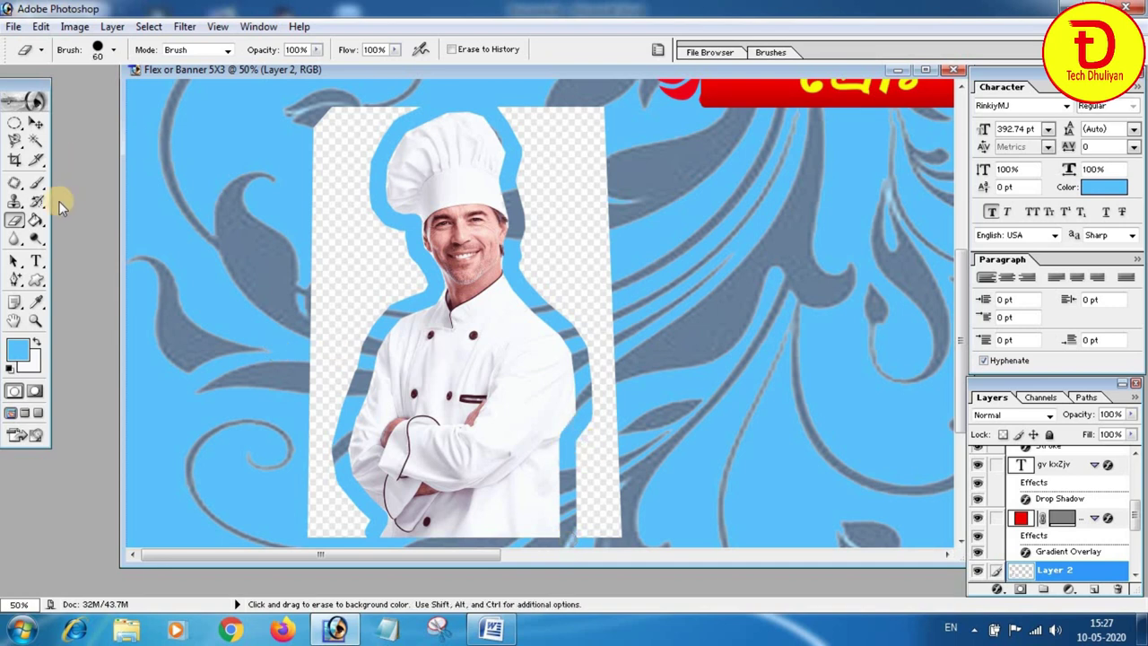
left_click_drag(17, 223, 61, 260)
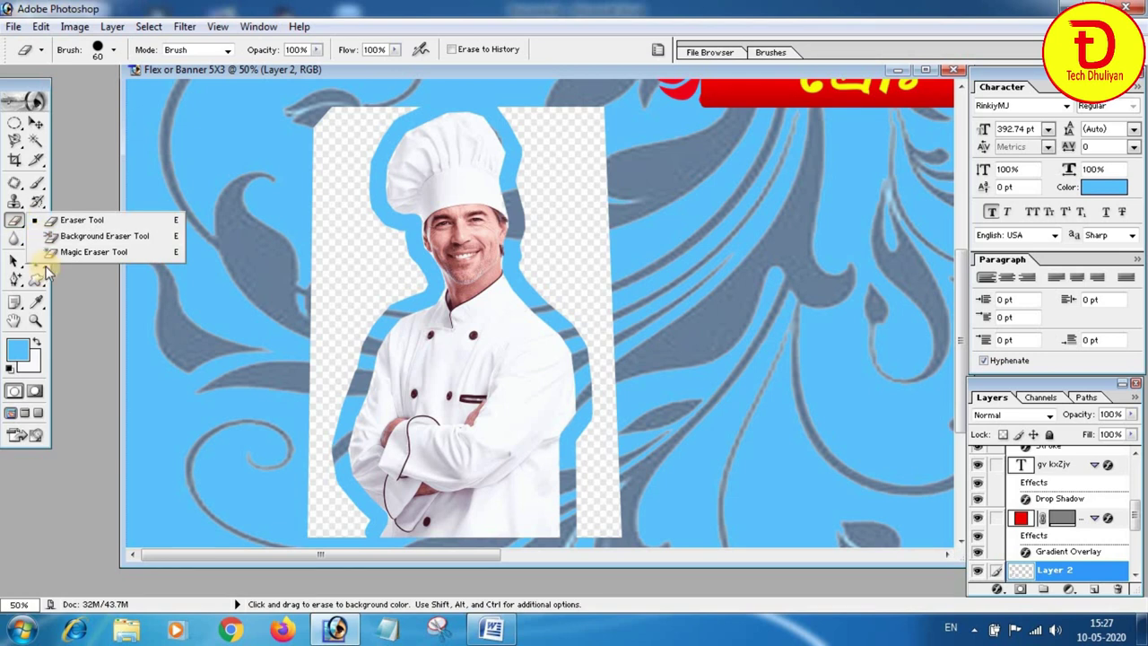
Step: Magic-erase the leftover checkered areas on both sides of the chef
left_click(342, 205)
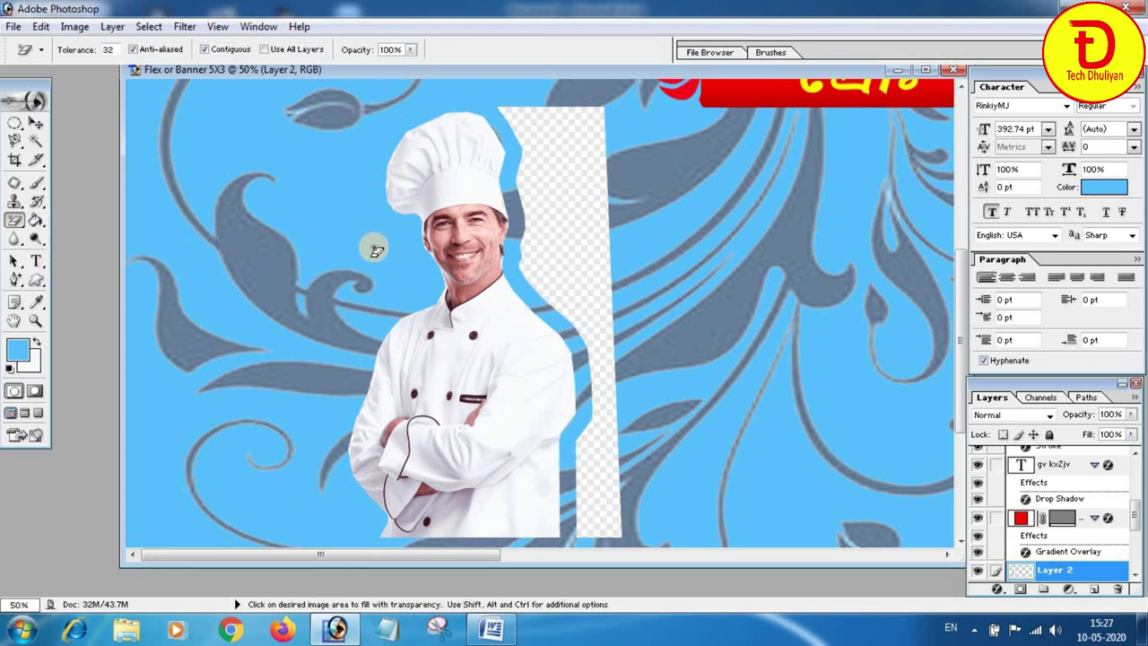
left_click(554, 205)
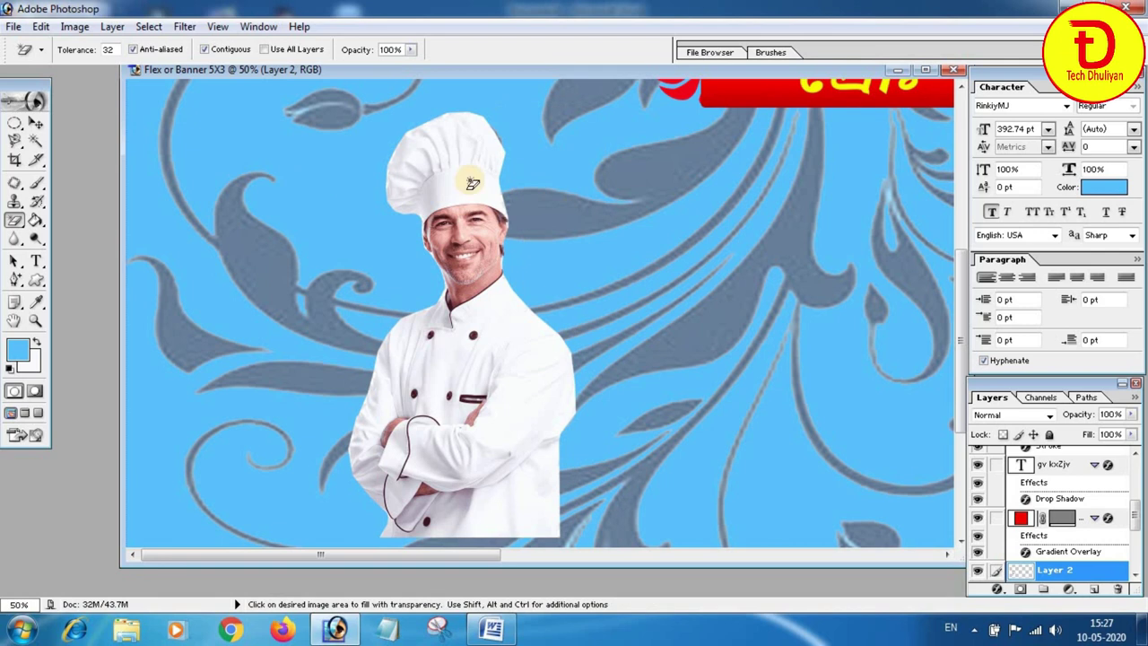
left_click(36, 125)
key("ctrl+minus")
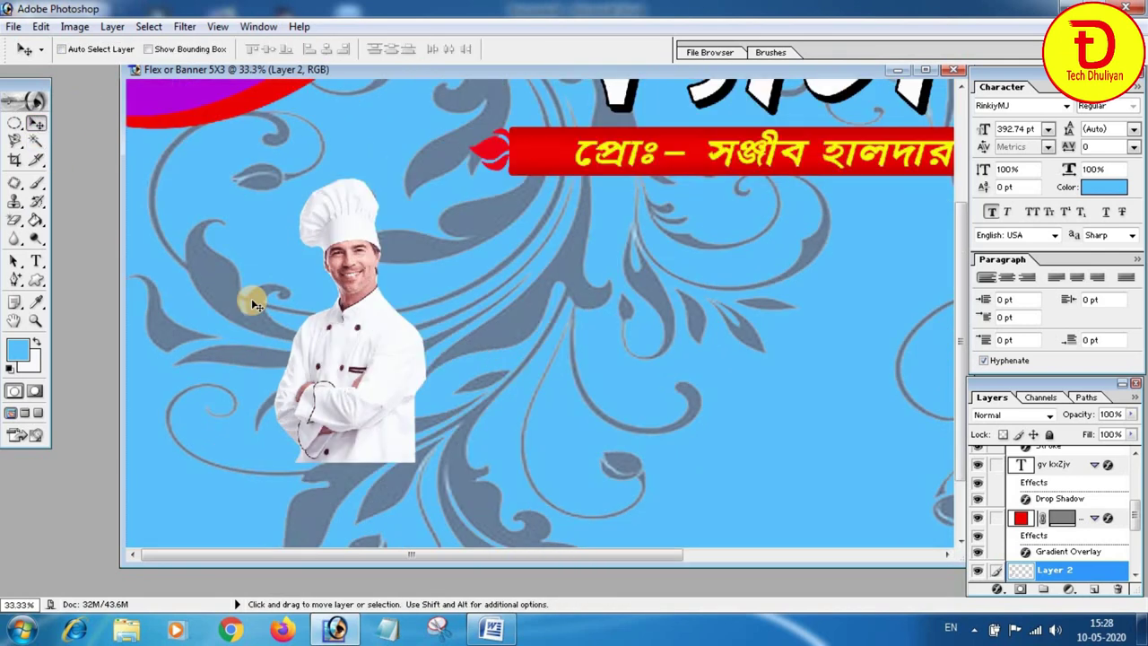
key("ctrl+minus")
left_click_drag(305, 317, 391, 337)
Step: Enlarge the chef and set him at the banner's left edge on the red band
key("ctrl+t")
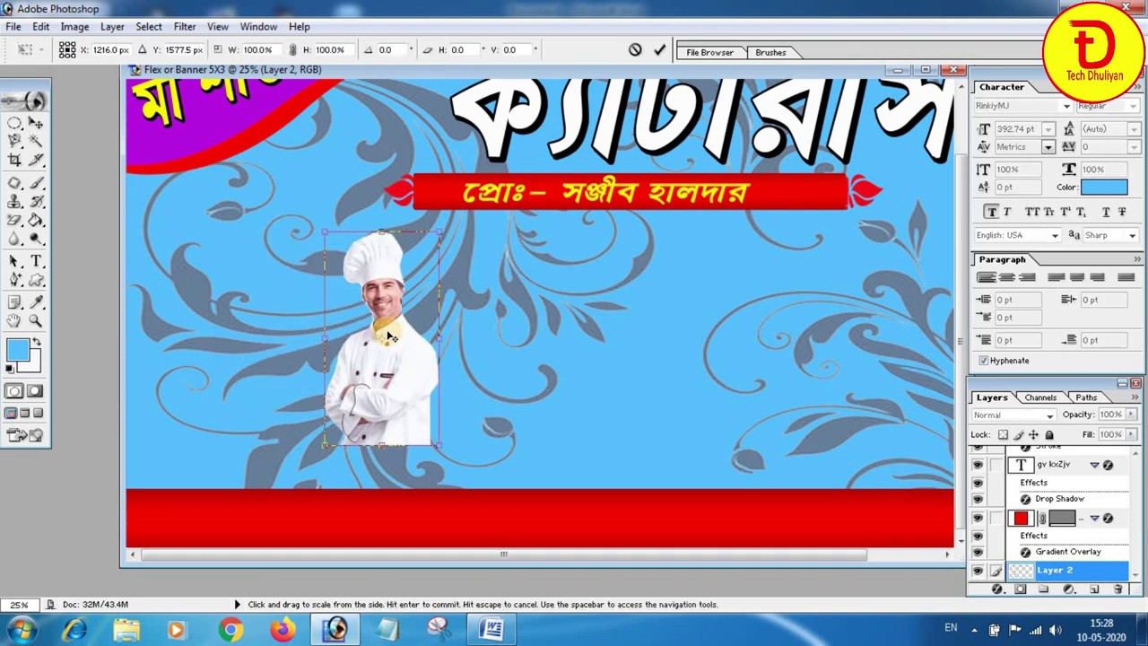
mouse_move(438, 339)
left_mouse_down()
mouse_move(193, 296)
mouse_move(153, 258)
left_mouse_up()
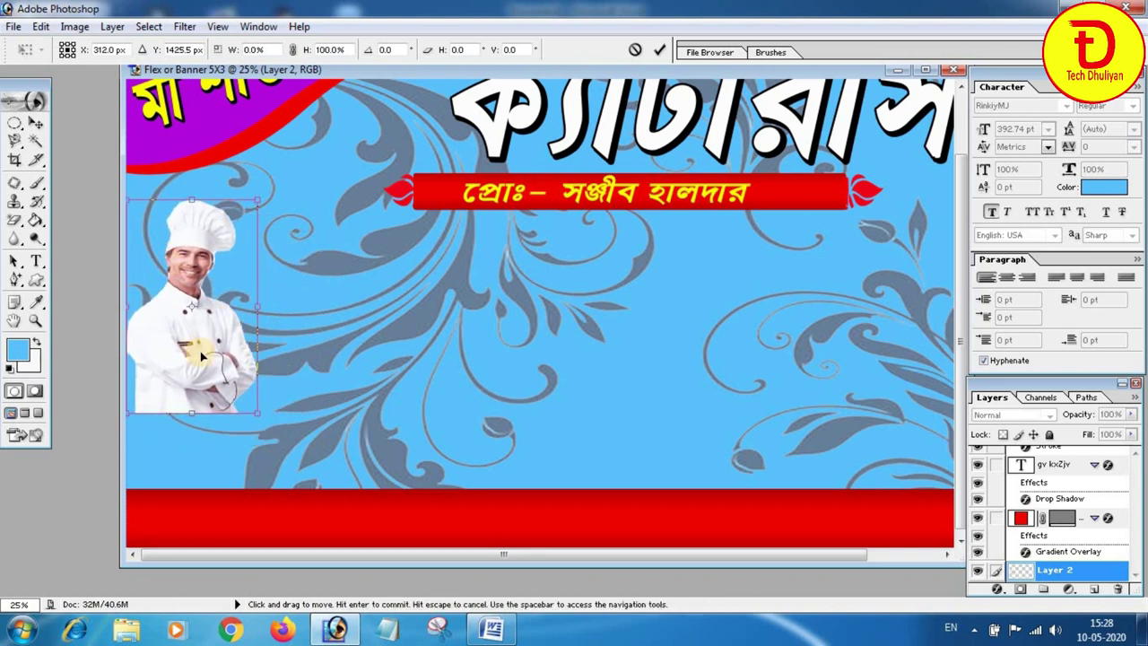
left_click_drag(258, 413, 294, 477)
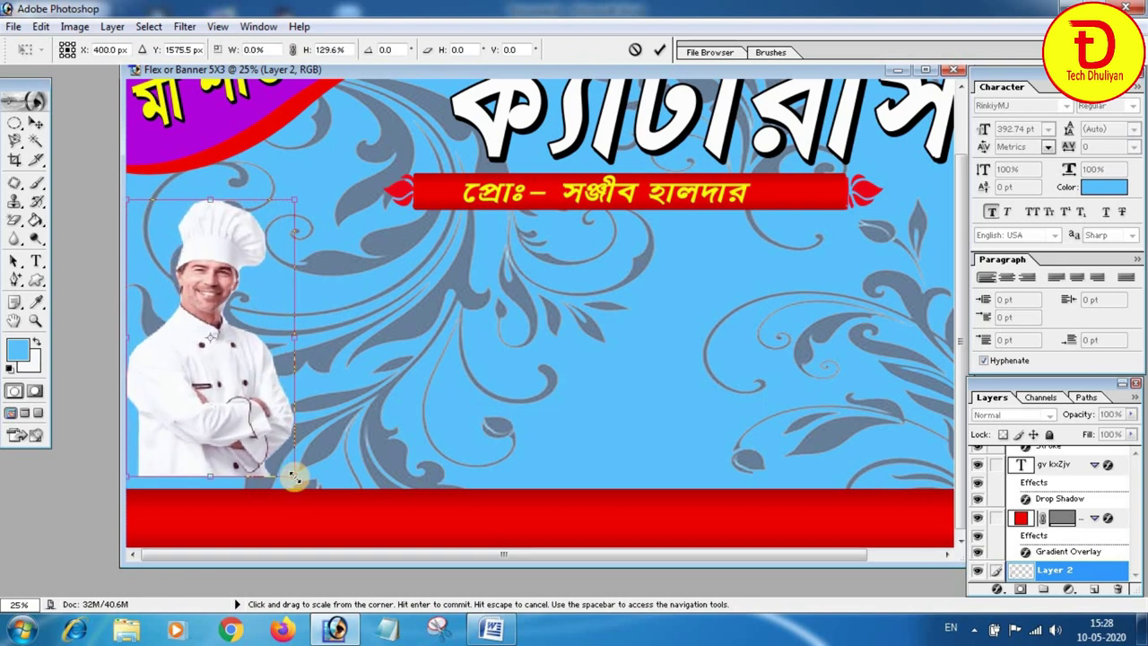
left_click_drag(265, 420, 268, 431)
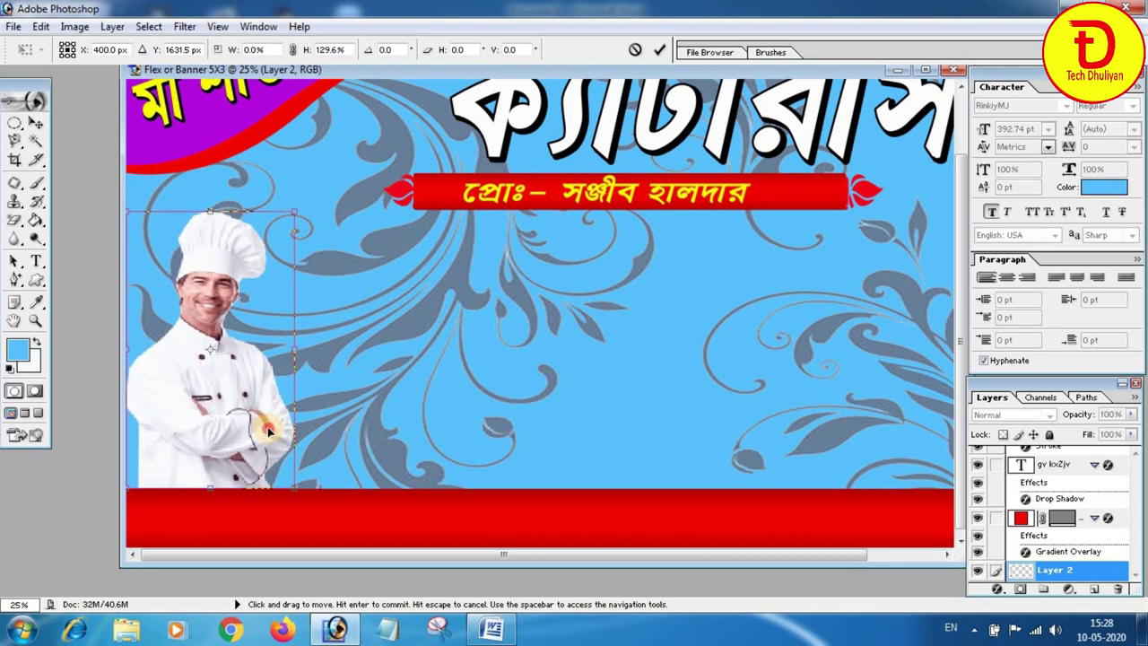
left_click_drag(291, 221, 324, 176)
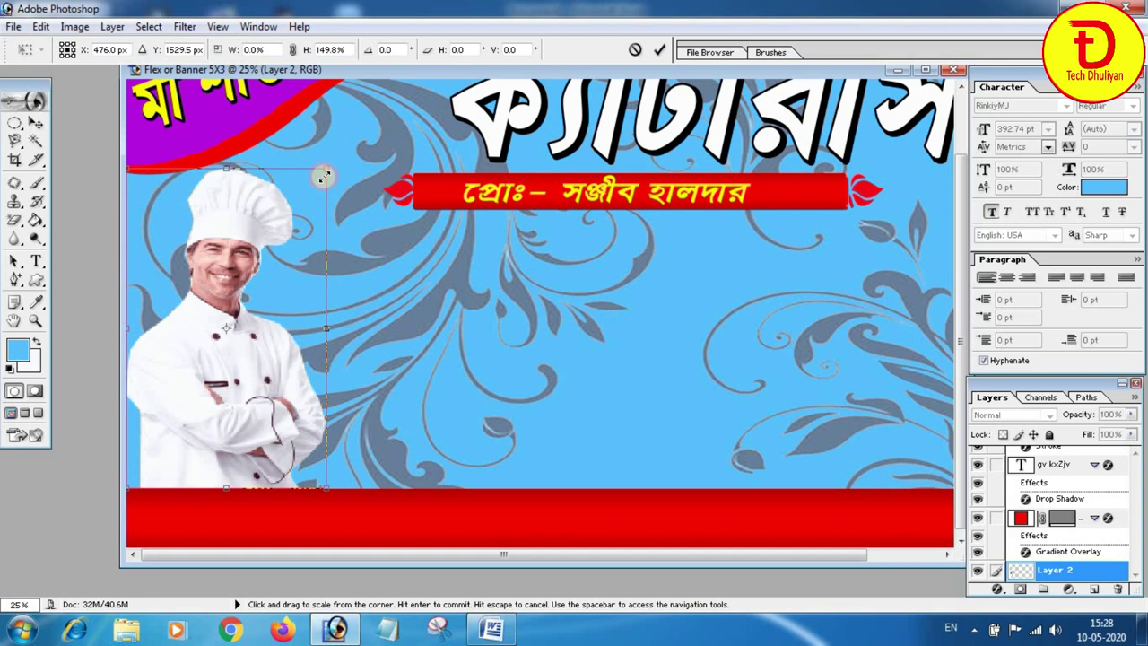
key("Return")
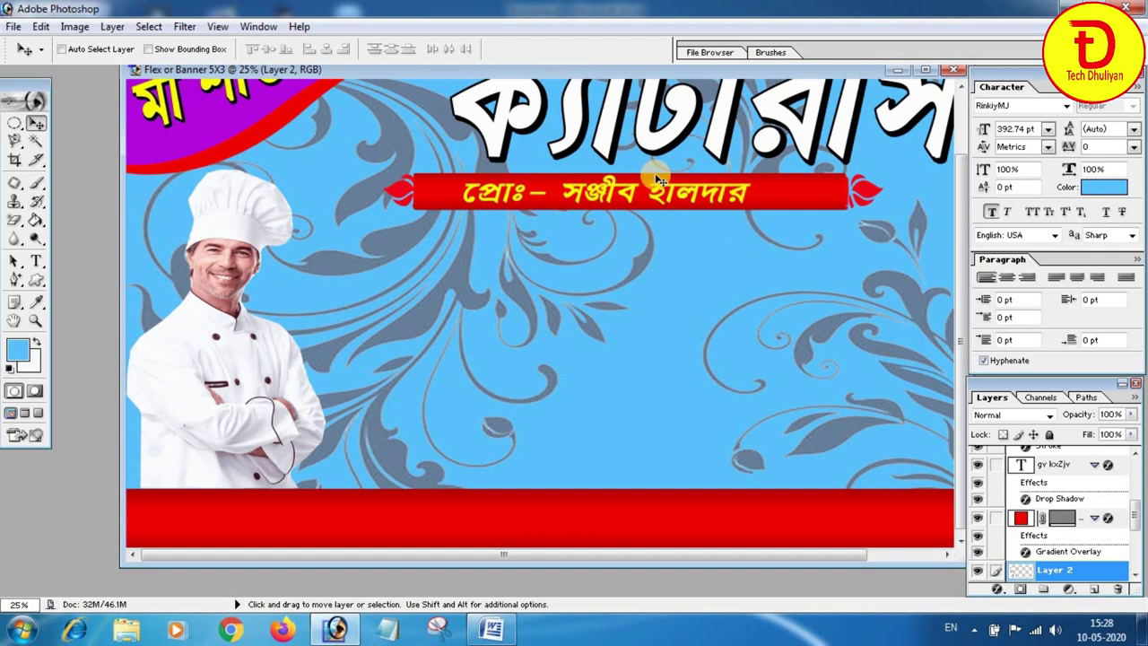
Step: Select the 48-489567 Indian female chef file in Corner Border and choose Open with
key("ctrl+minus")
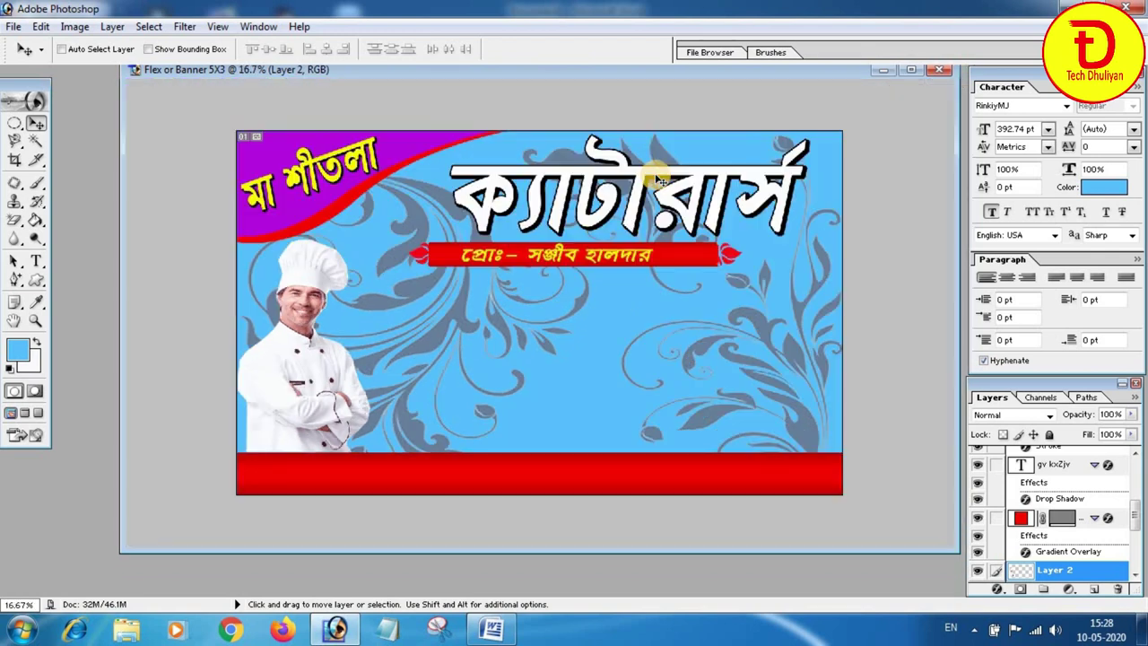
double_click(57, 520)
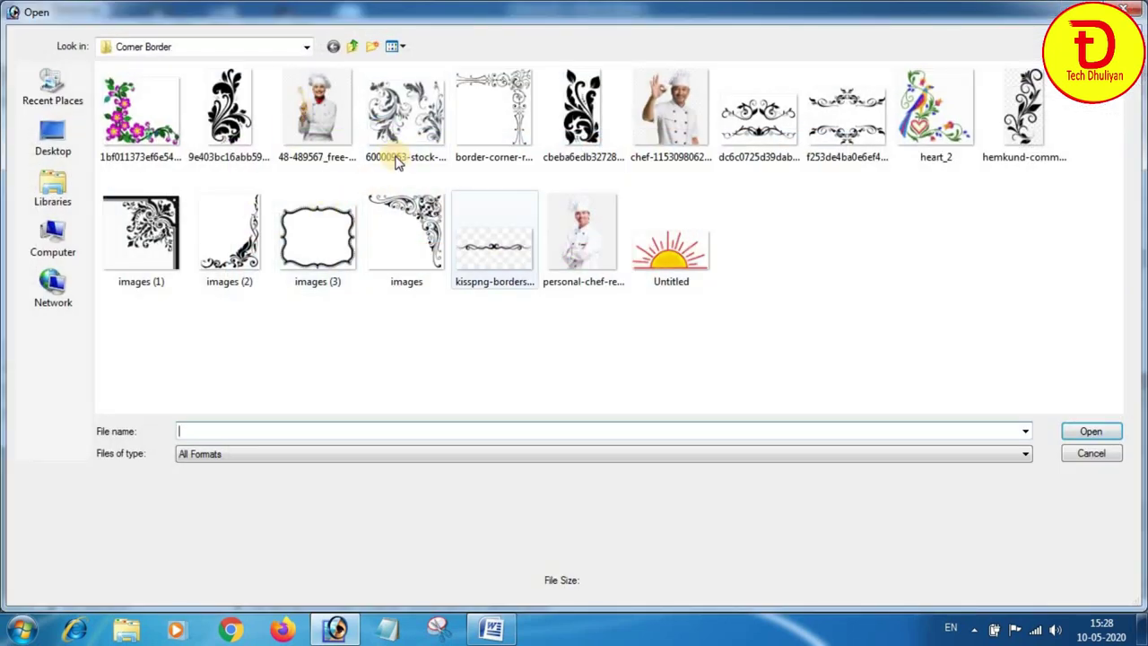
left_click(316, 115)
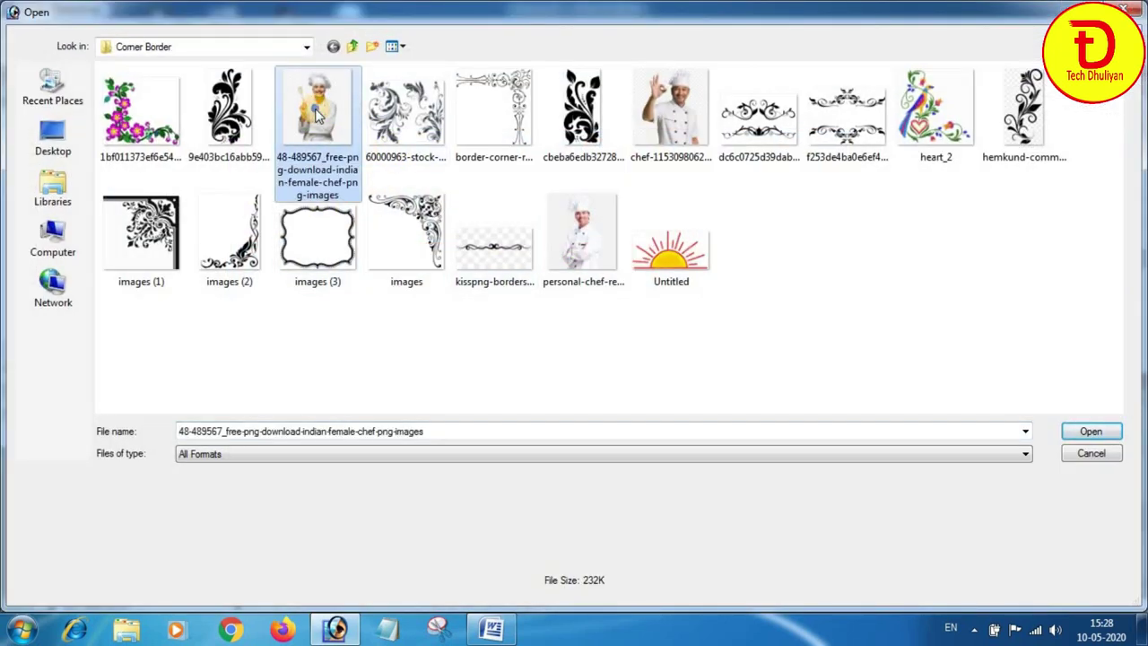
right_click(316, 109)
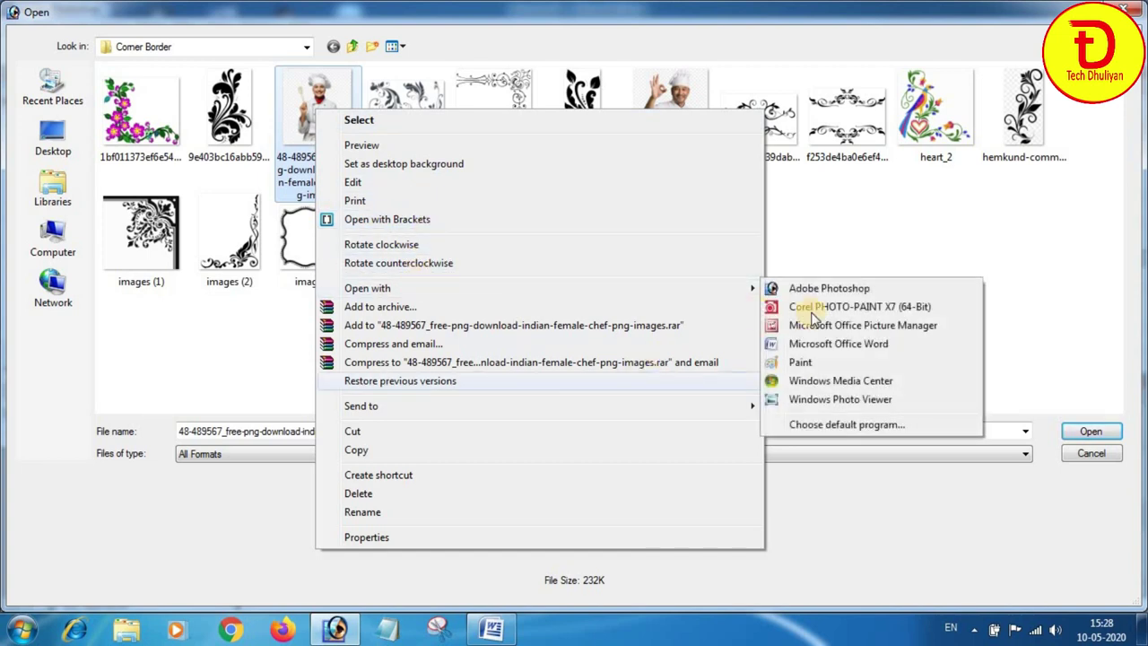
left_click(726, 287)
Step: Open the female chef picture in Paint, save it as JPEG 'nn', and close Paint
left_click(801, 363)
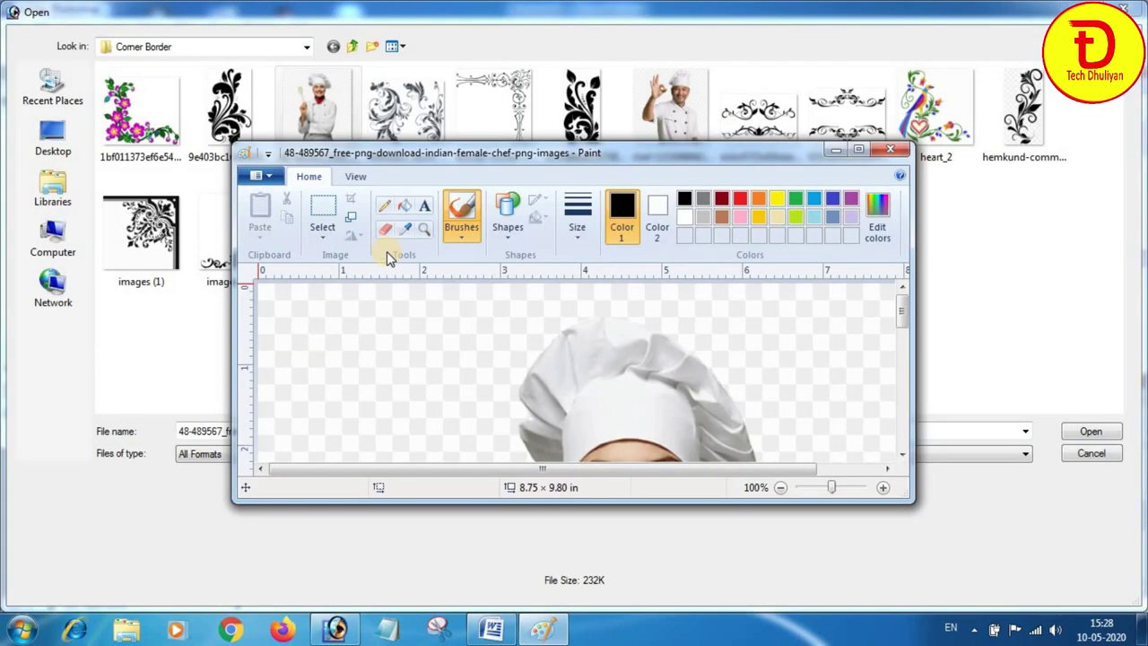
left_click(264, 176)
left_click(341, 224)
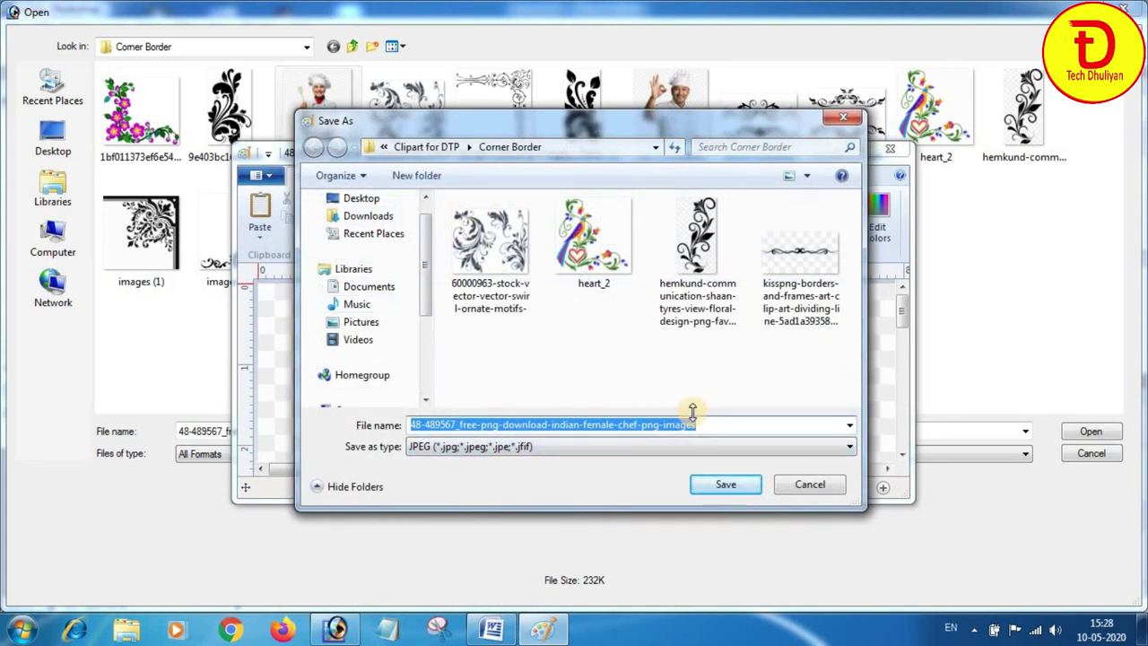
type("nn")
left_click(727, 485)
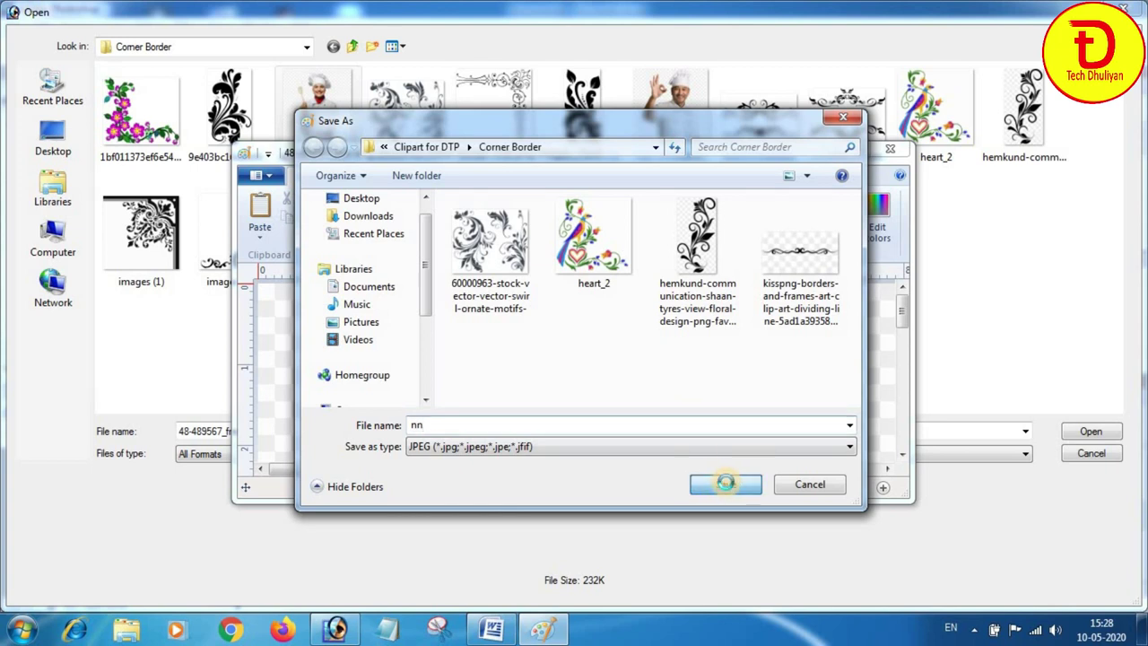
left_click(893, 152)
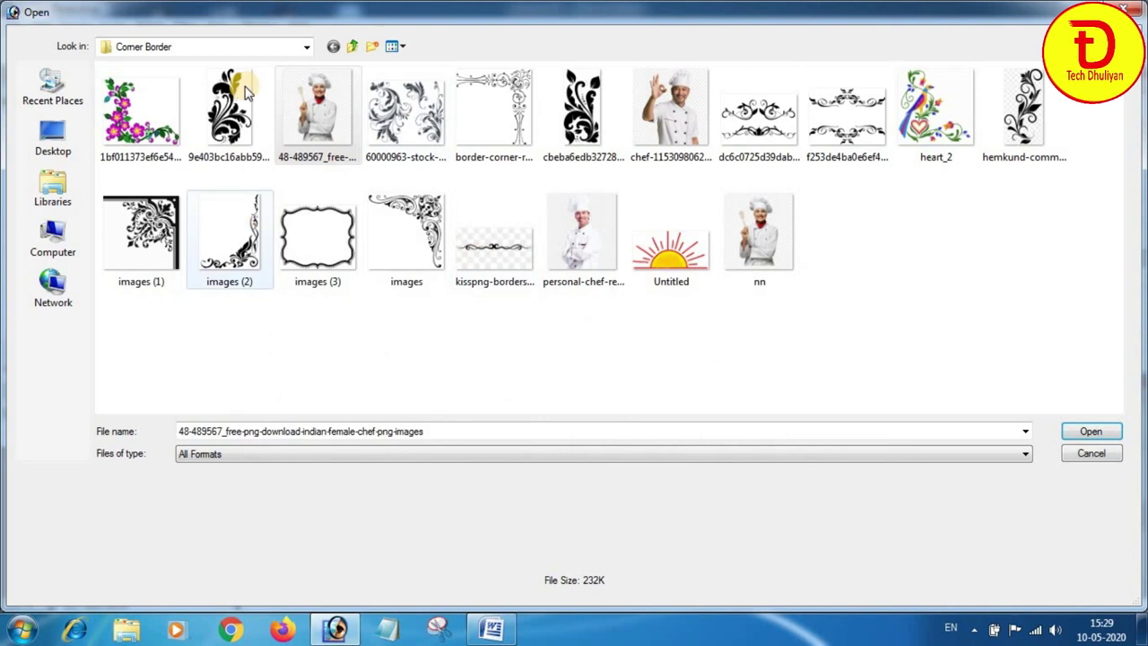
Step: Open nn.jpg beside the banner and dismiss the locked-layer error
double_click(759, 231)
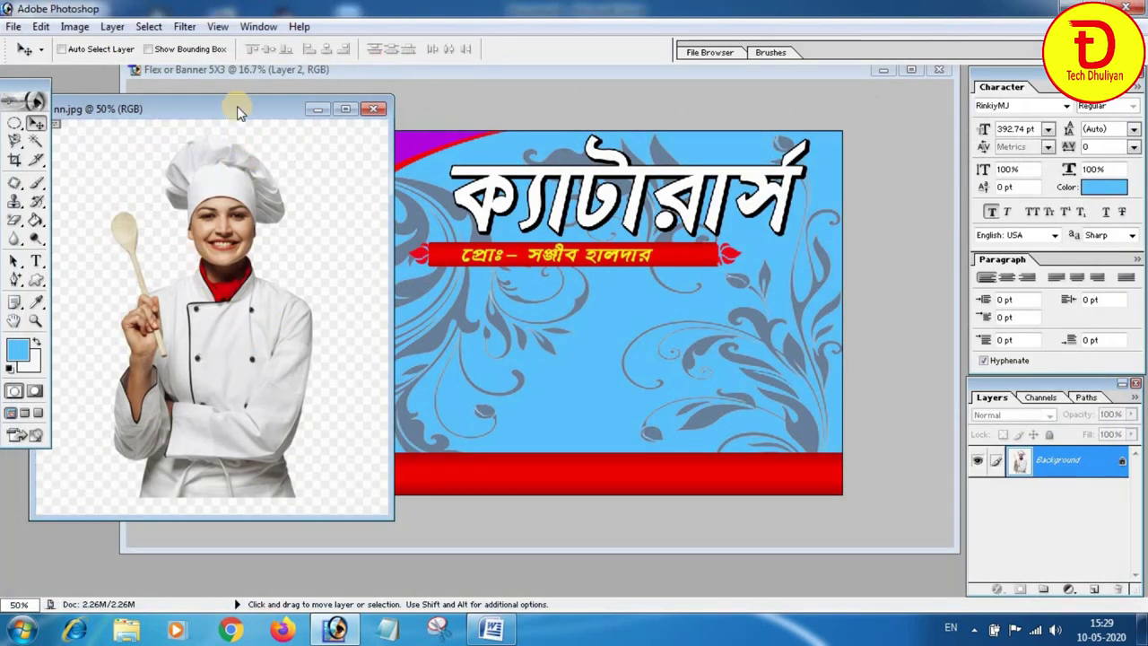
left_click_drag(237, 109, 354, 90)
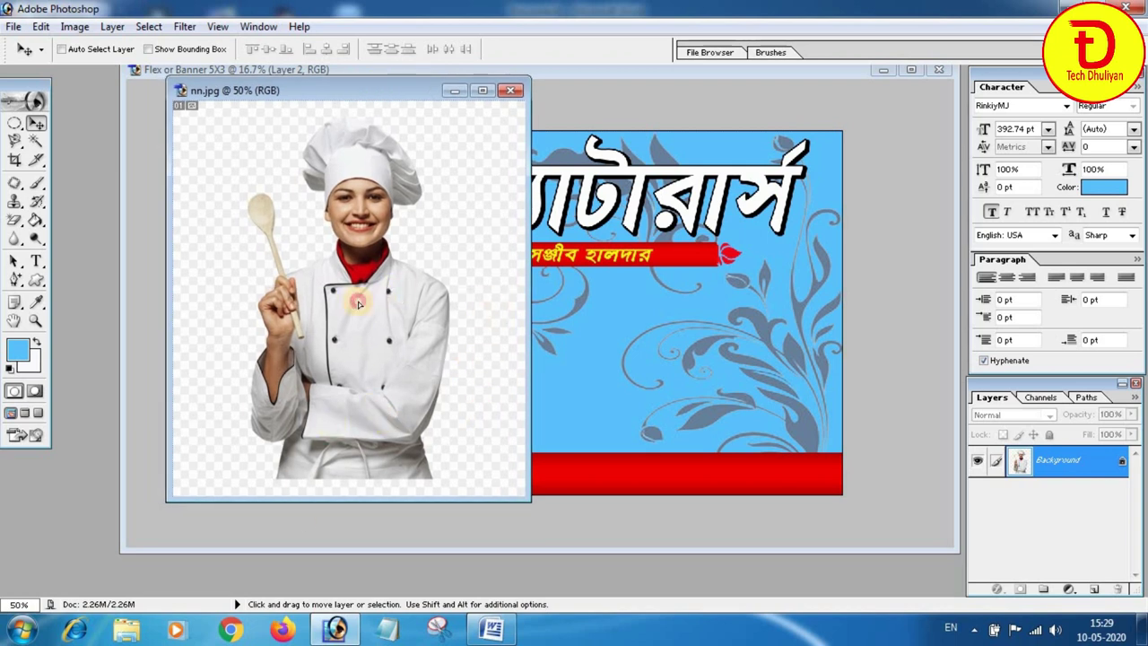
left_click_drag(357, 307, 467, 329)
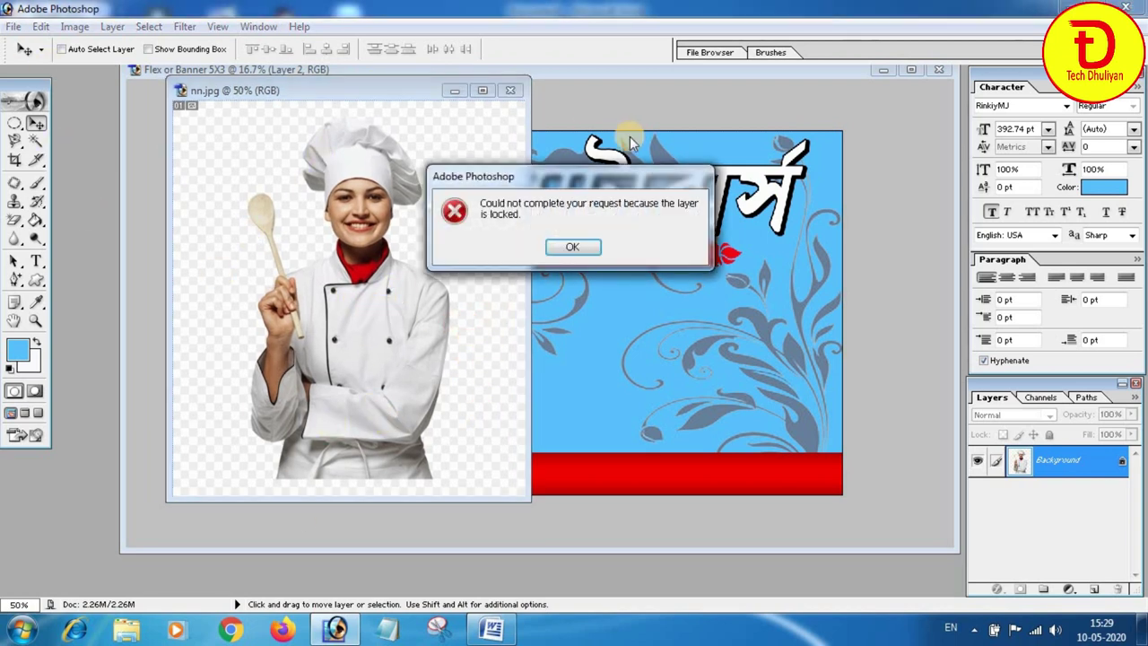
left_click(571, 251)
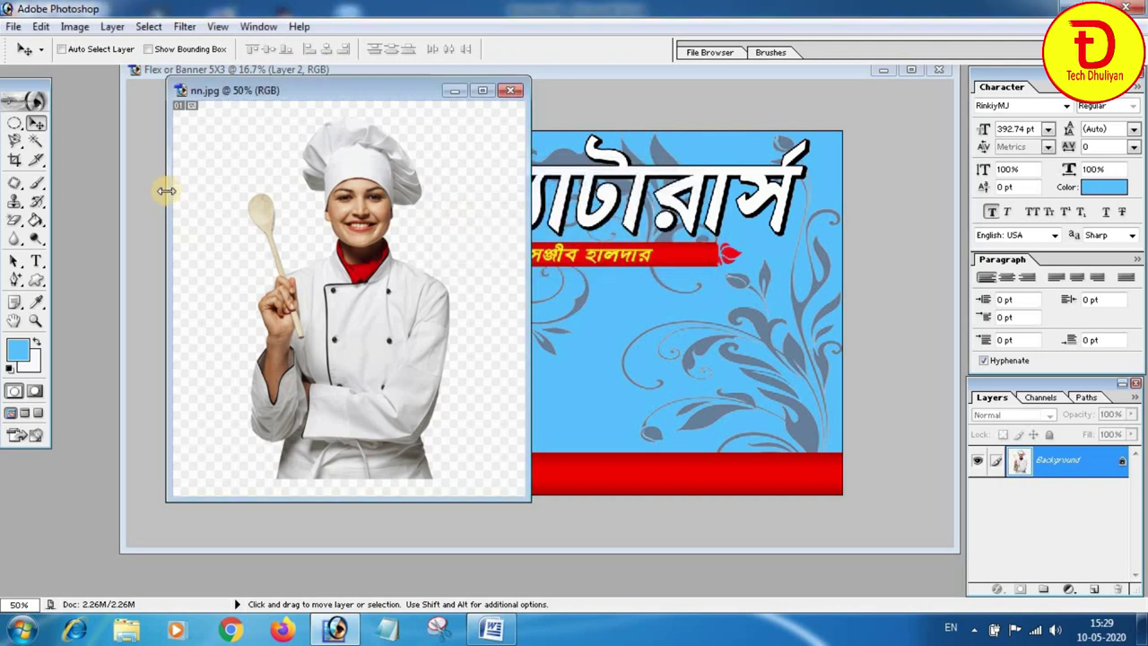
Step: Outline the female chef with the Polygonal Lasso and drag her into the banner's right side
left_click(16, 142)
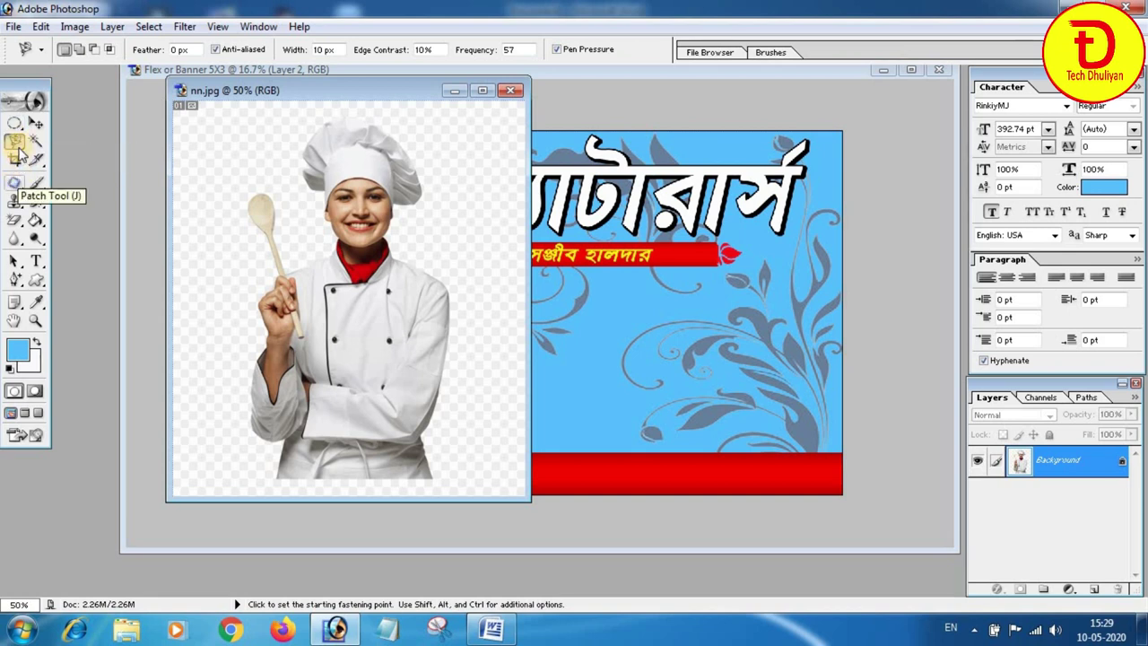
left_click(15, 140)
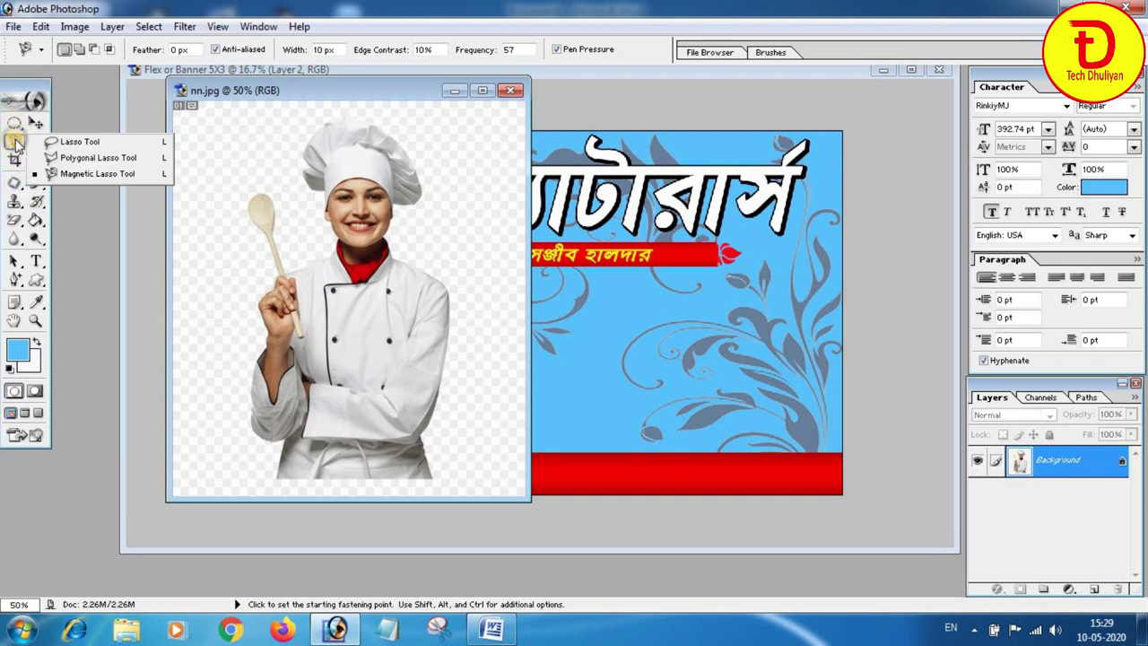
left_click(63, 158)
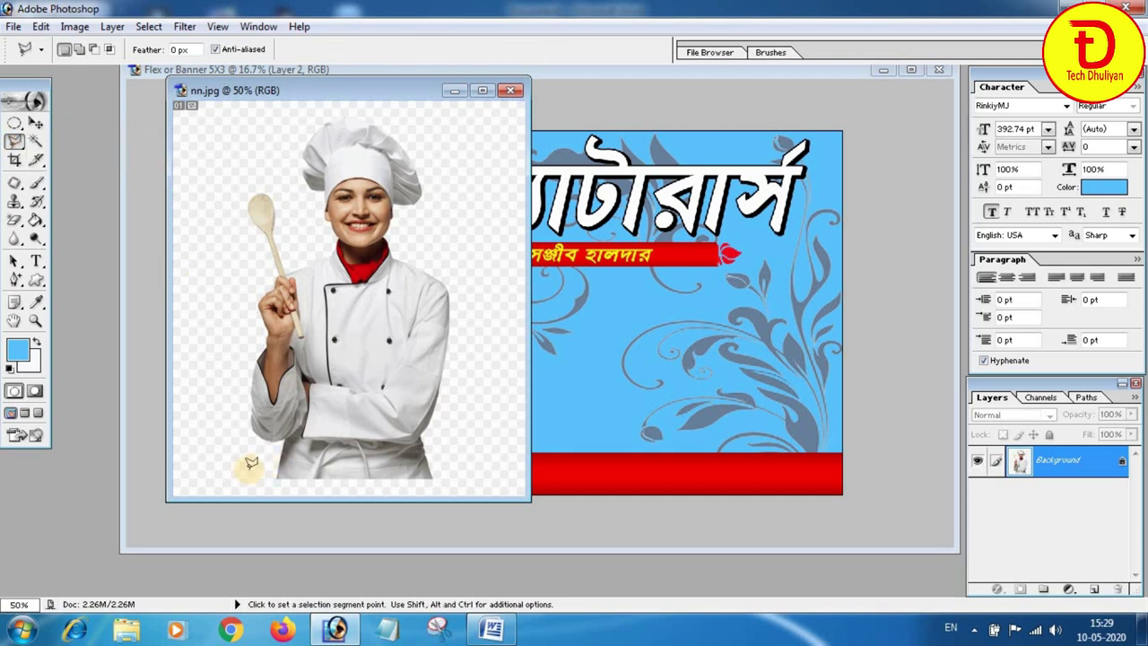
left_click(220, 292)
left_click(264, 119)
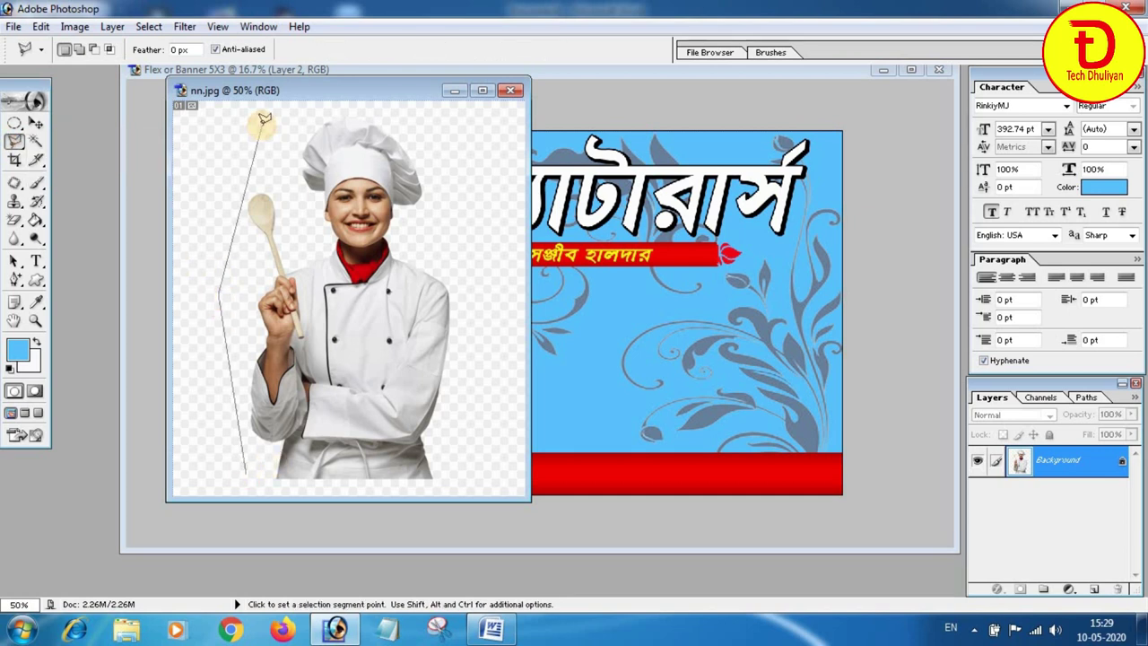
left_click(348, 107)
left_click(421, 135)
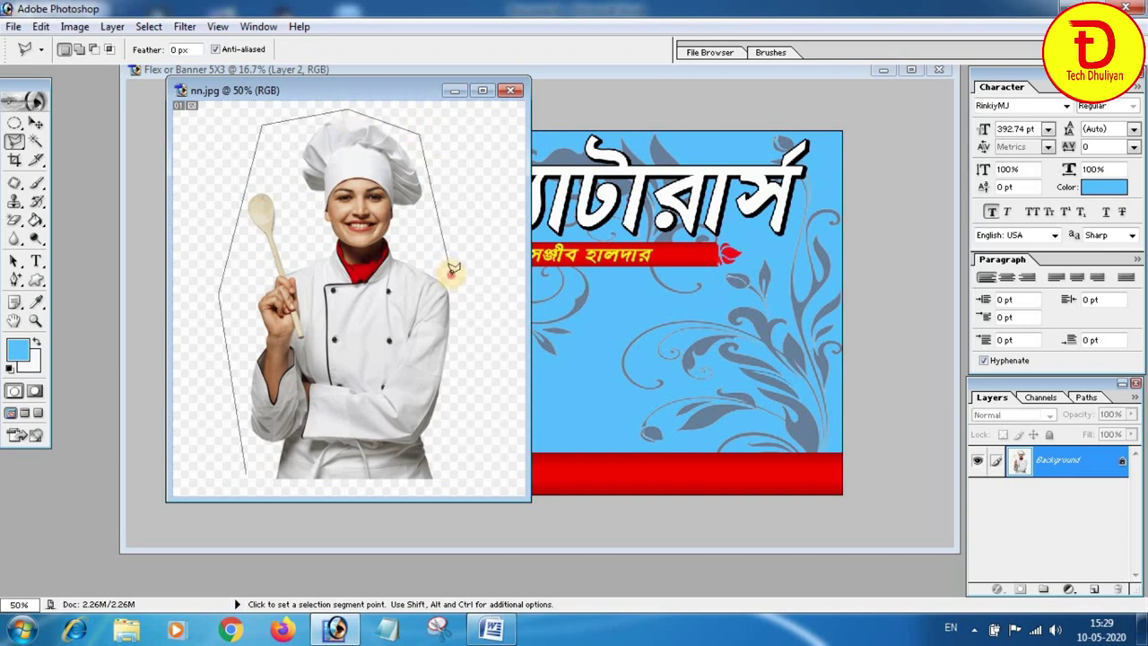
left_click(488, 460)
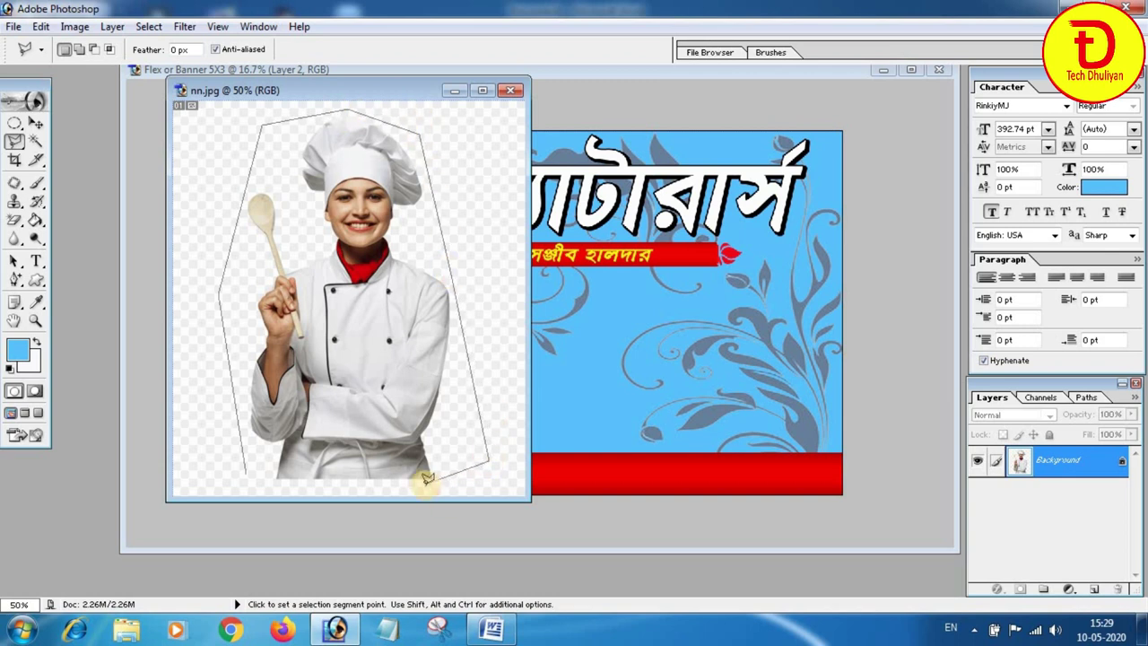
left_click(423, 481)
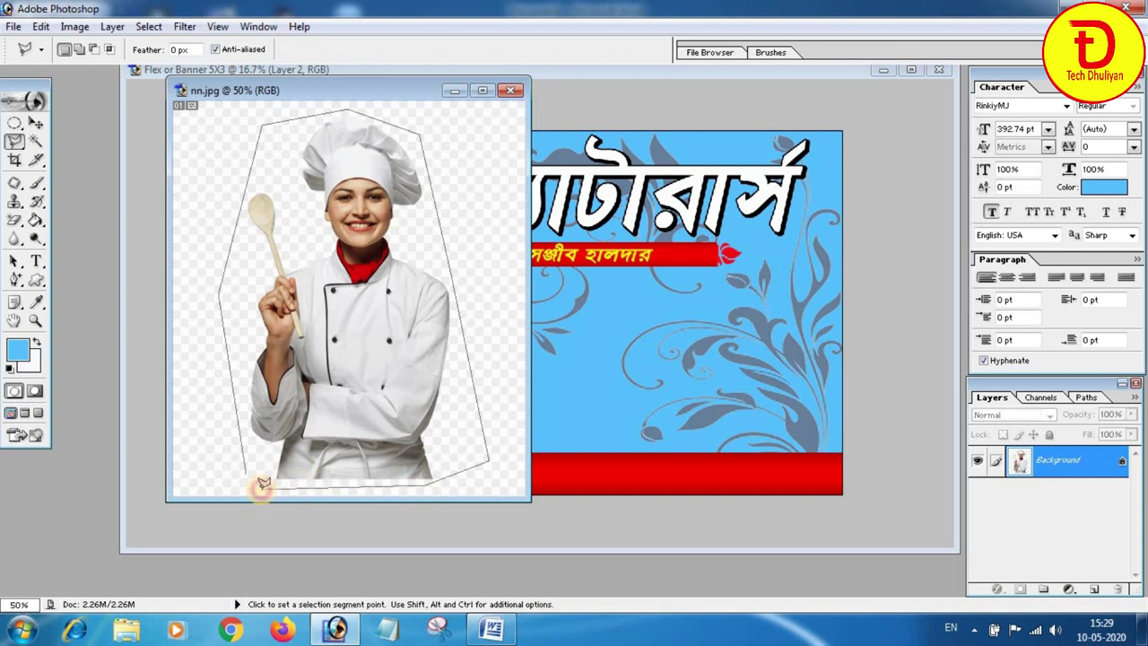
left_click(262, 484)
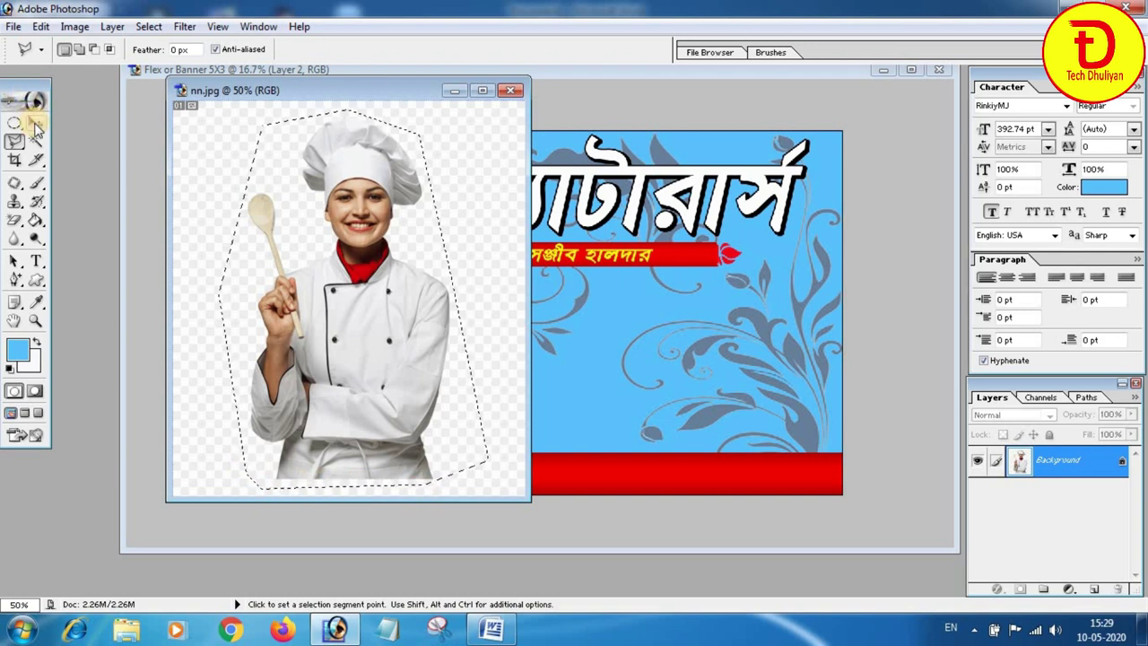
left_click(36, 123)
mouse_move(301, 270)
left_mouse_down()
mouse_move(783, 366)
mouse_move(732, 330)
left_mouse_up()
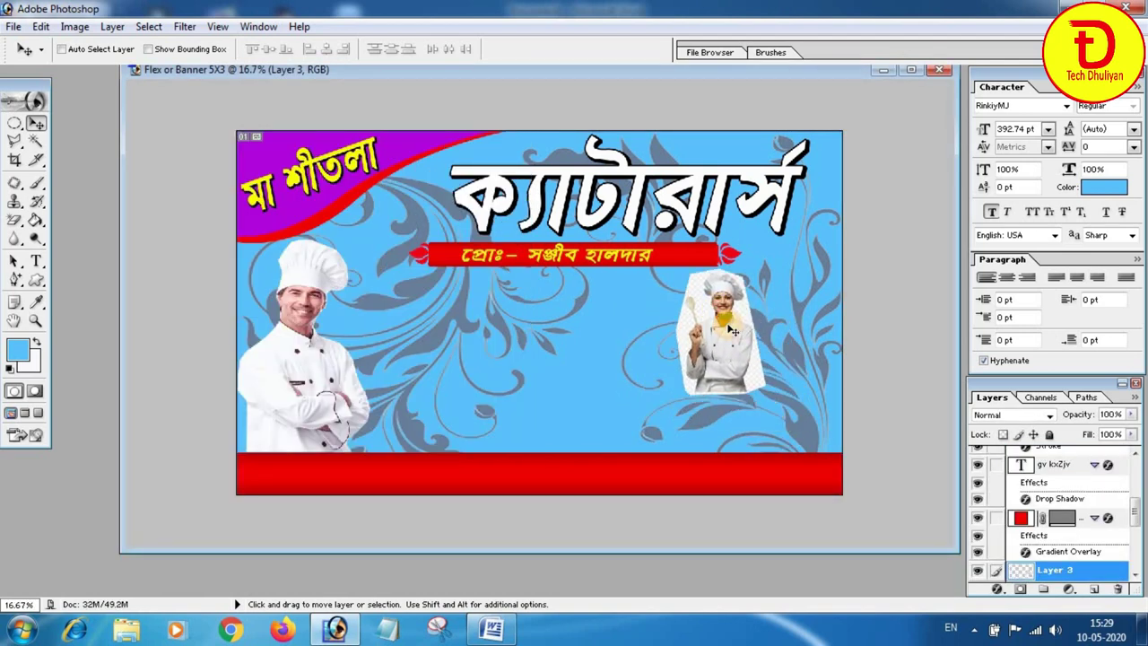
Step: Scale the chef up about 1.5 times on the banner's right and zoom to 50%
key("ctrl+t")
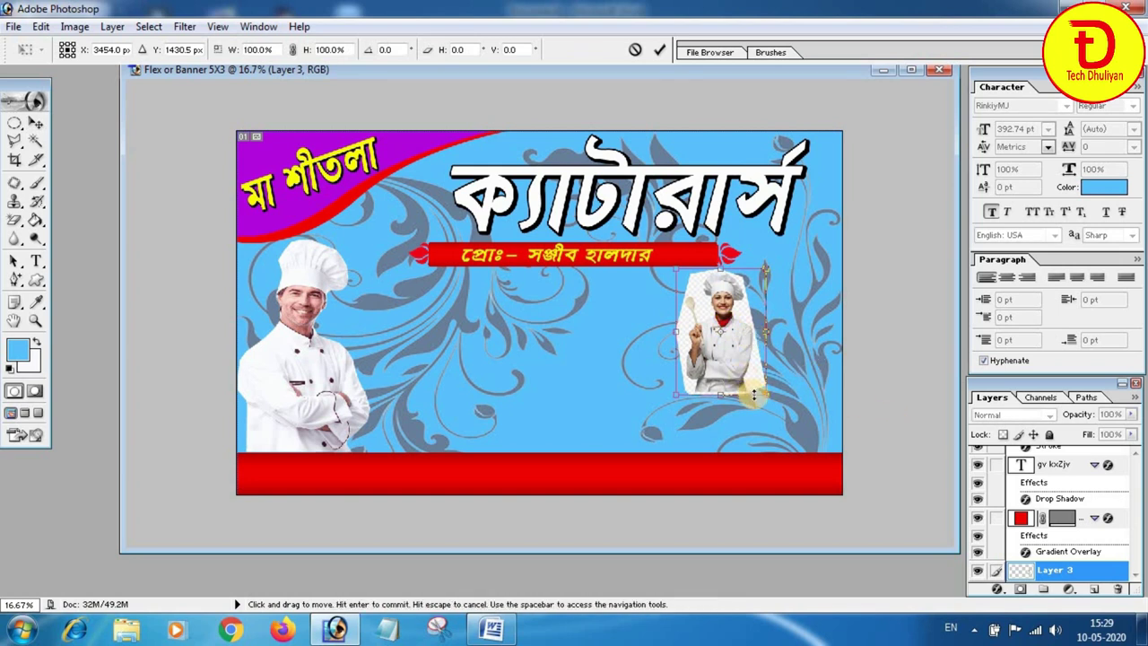
left_click_drag(781, 406, 820, 456)
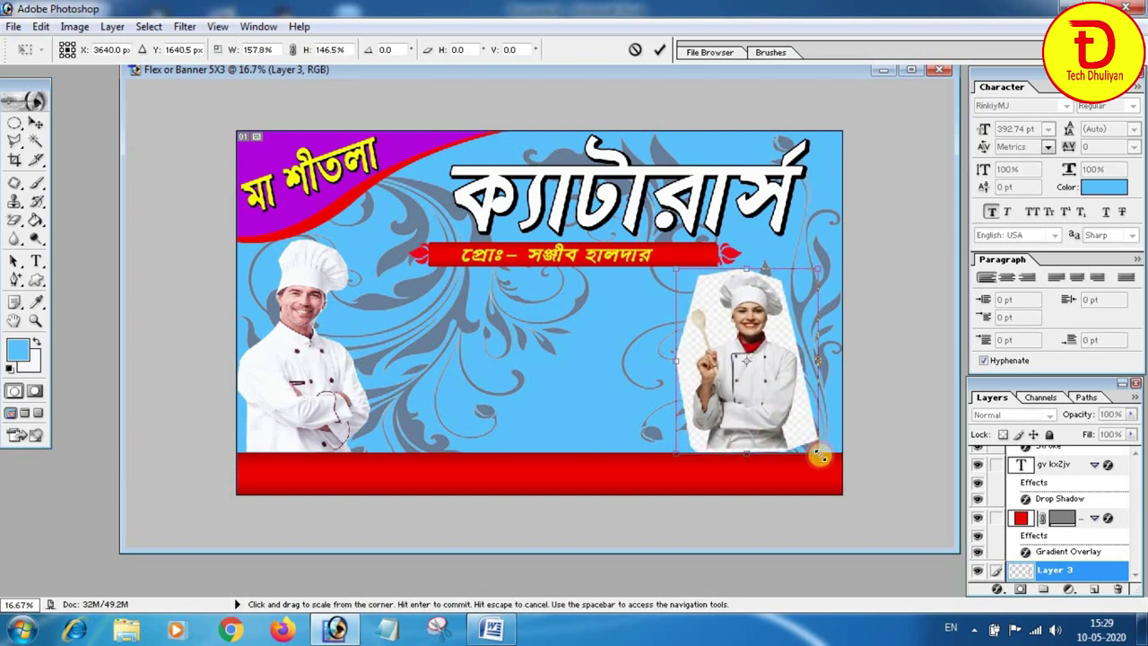
key("Return")
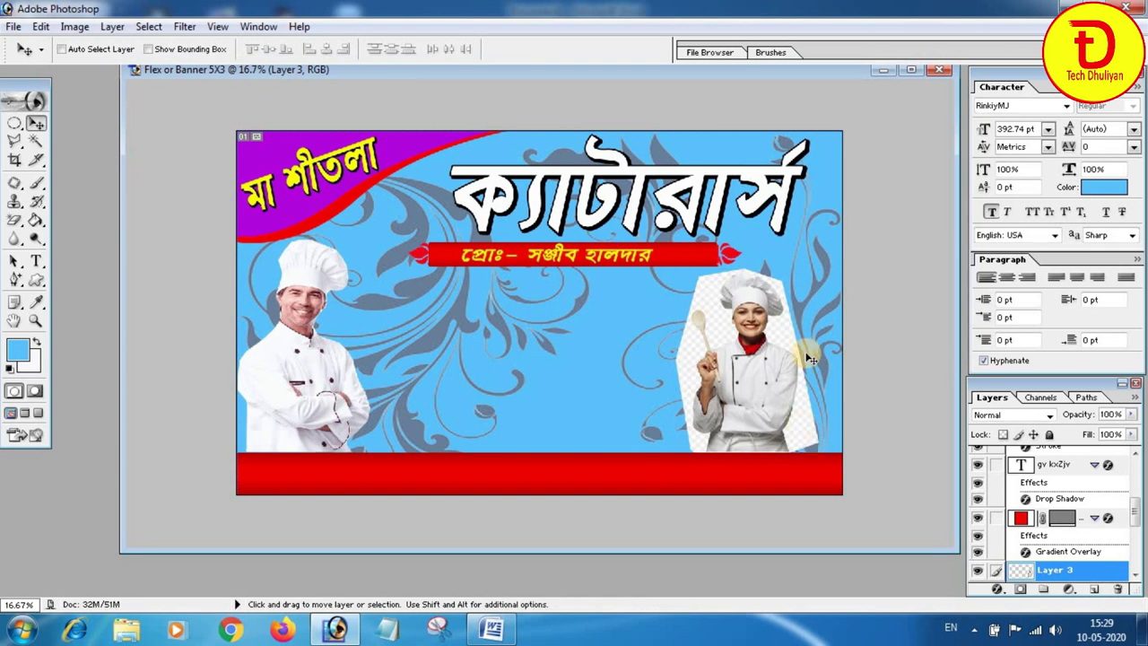
key("ctrl+plus")
key("ctrl+plus")
key("ctrl+plus")
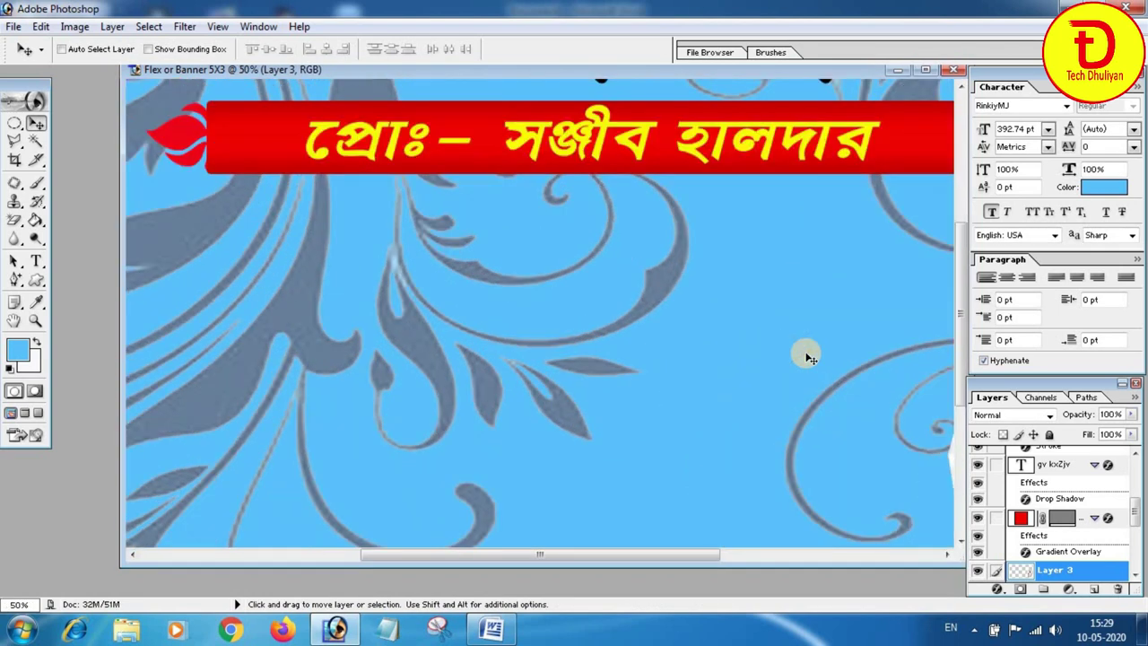
Step: Brush-erase straight strips of leftover background left of the chef
left_click_drag(627, 557, 848, 557)
left_click_drag(959, 269, 967, 373)
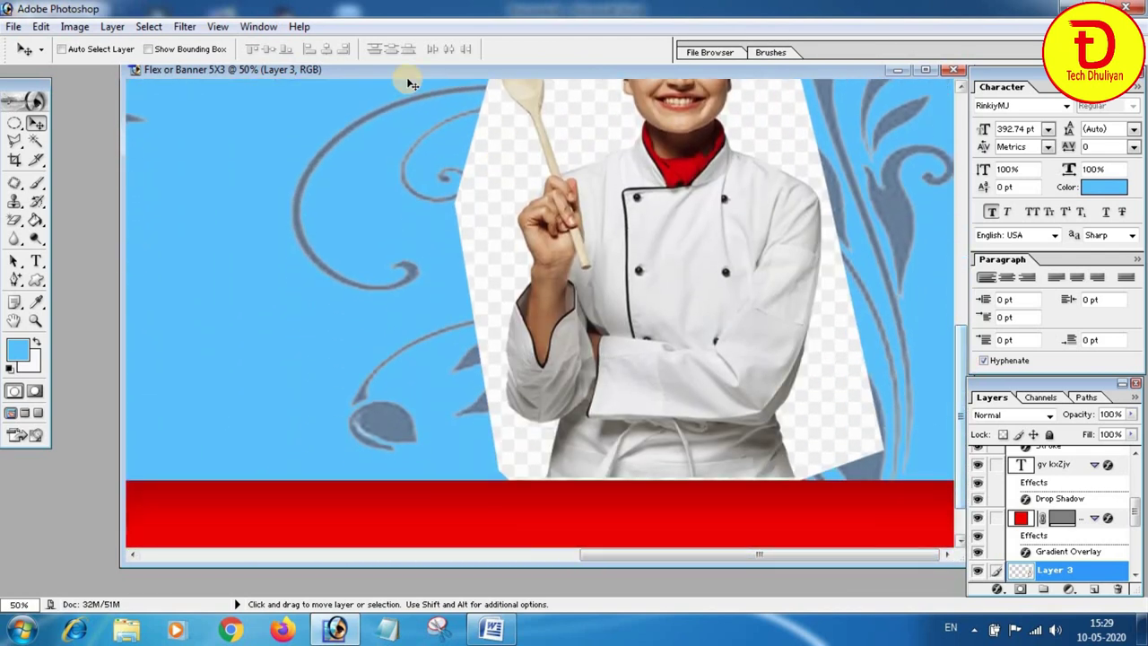
left_click(14, 220)
right_click(13, 221)
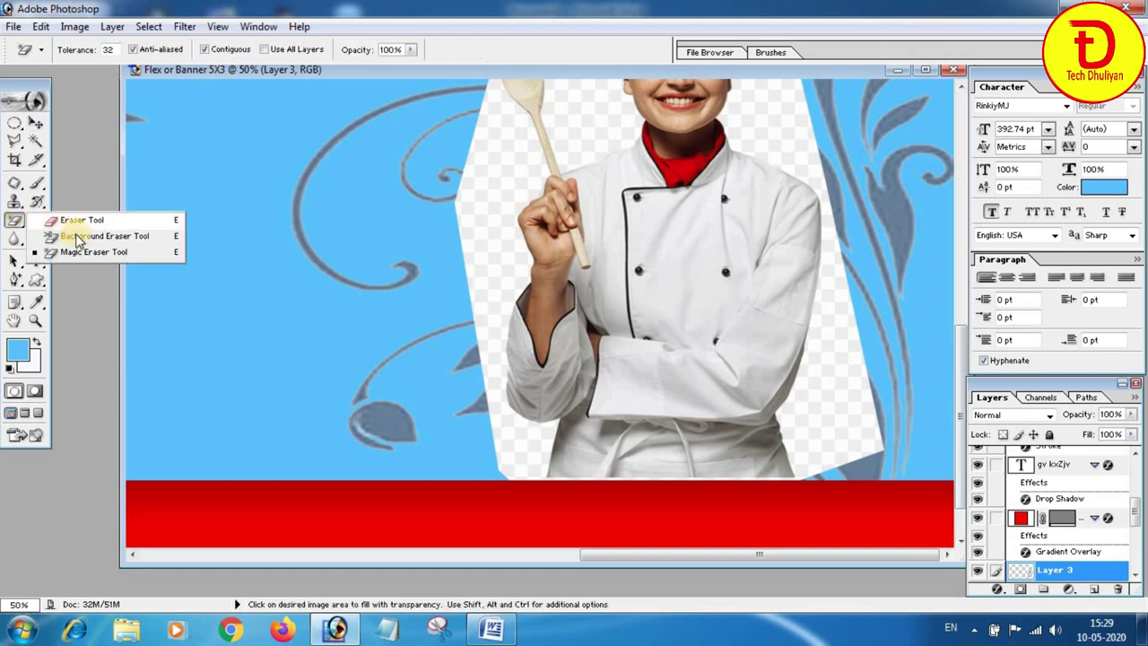
left_click(77, 219)
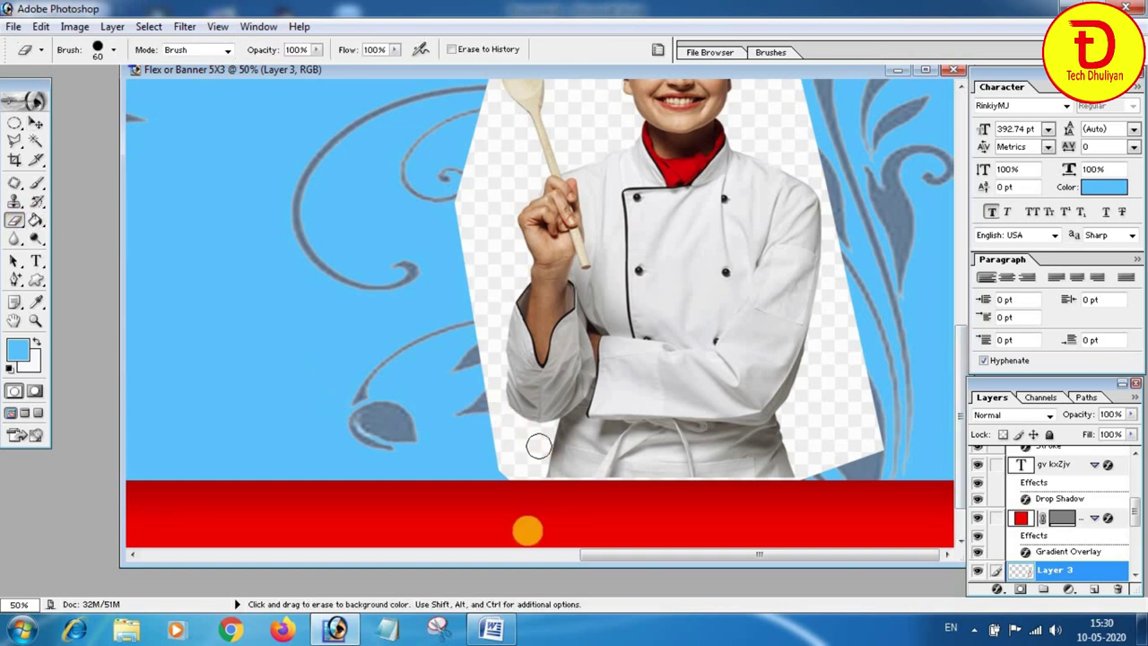
left_click(533, 485)
key("shift")
left_click(542, 432, "shift")
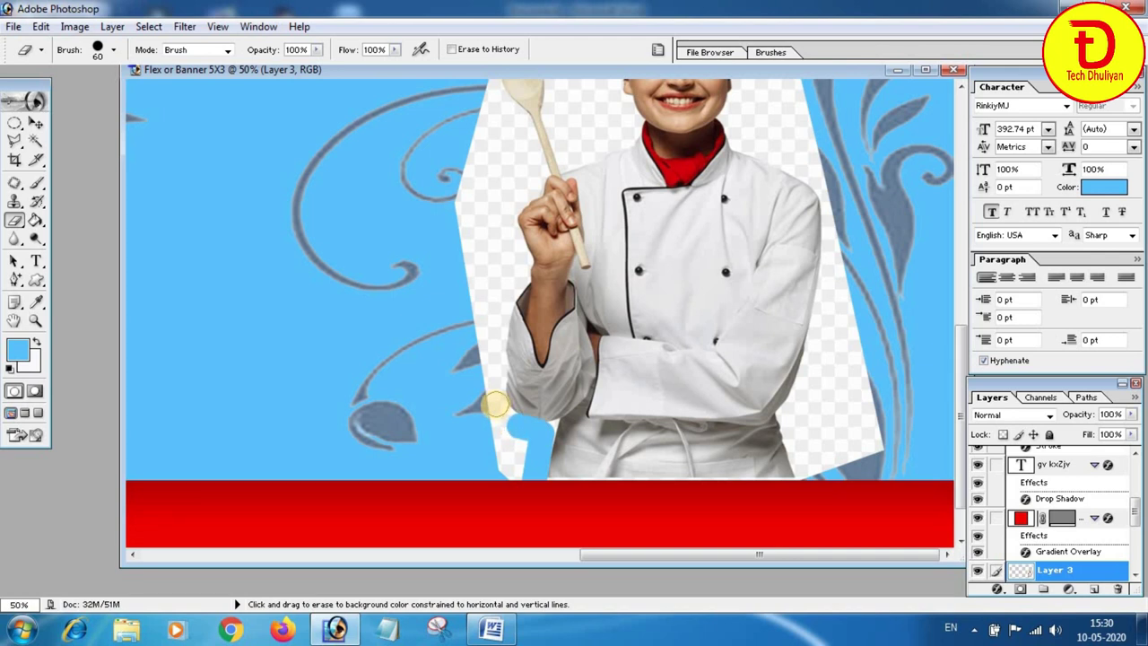
mouse_move(495, 406)
left_mouse_down()
mouse_move(492, 345)
mouse_move(511, 285)
mouse_move(494, 211)
left_mouse_up()
left_click(534, 183, "shift")
left_click(486, 84)
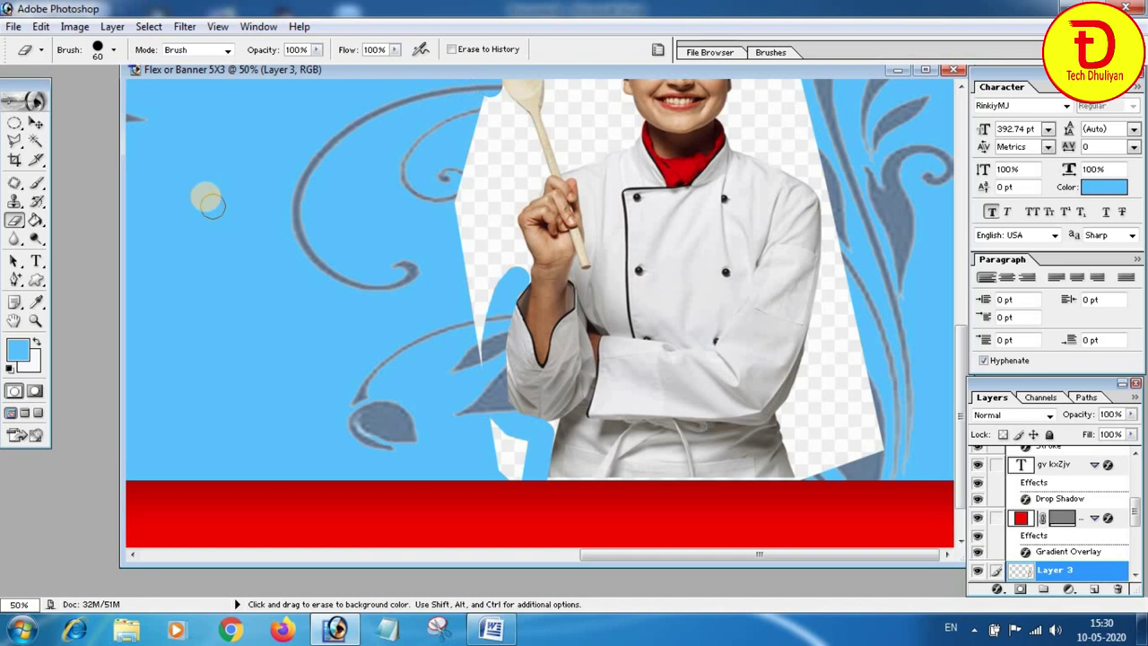
Step: Magic-erase leftover patches beside the chef, undoing the click that removed jacket areas
left_click_drag(16, 224, 63, 249)
left_click(478, 221)
left_click(520, 478)
left_click(541, 442)
left_click(552, 429)
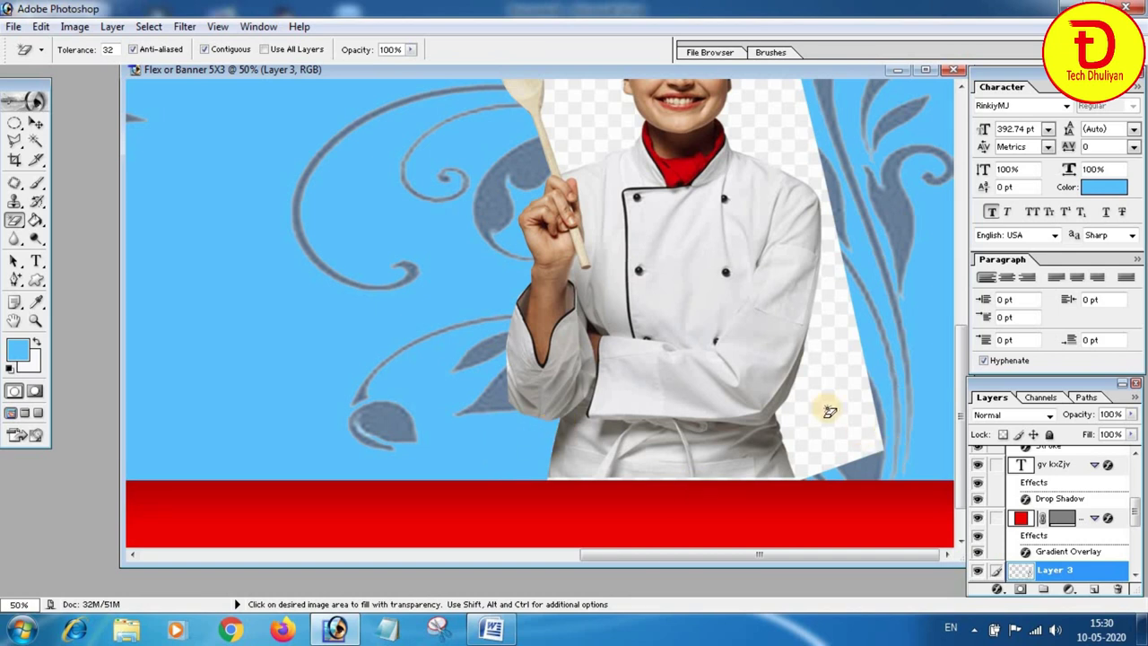
left_click(831, 411)
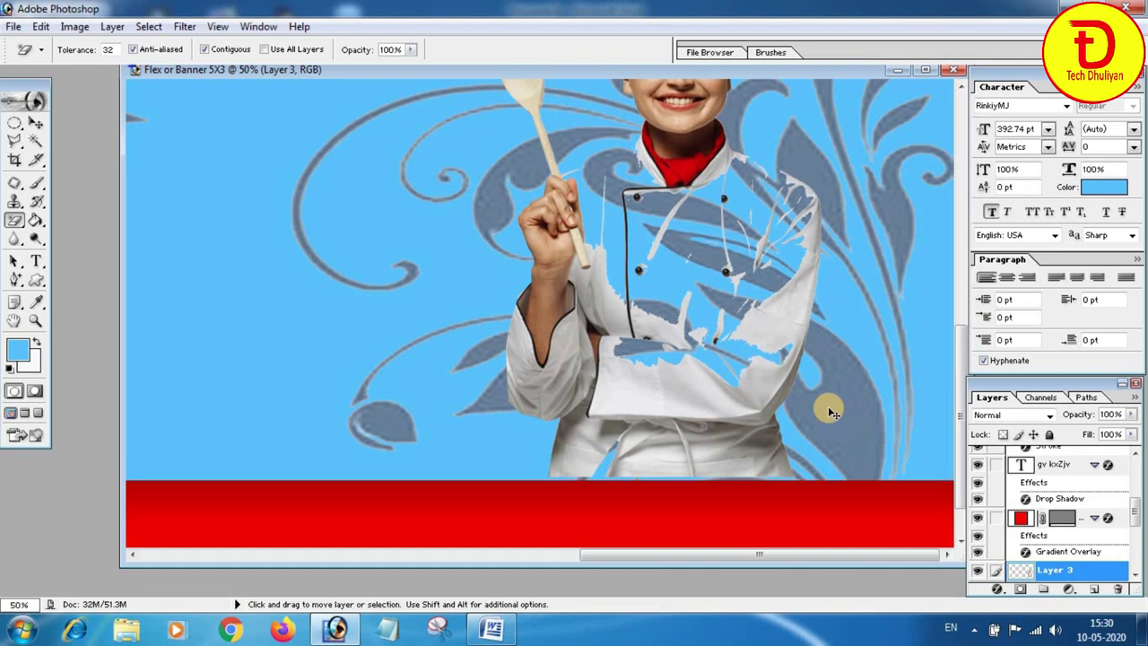
key("ctrl+z")
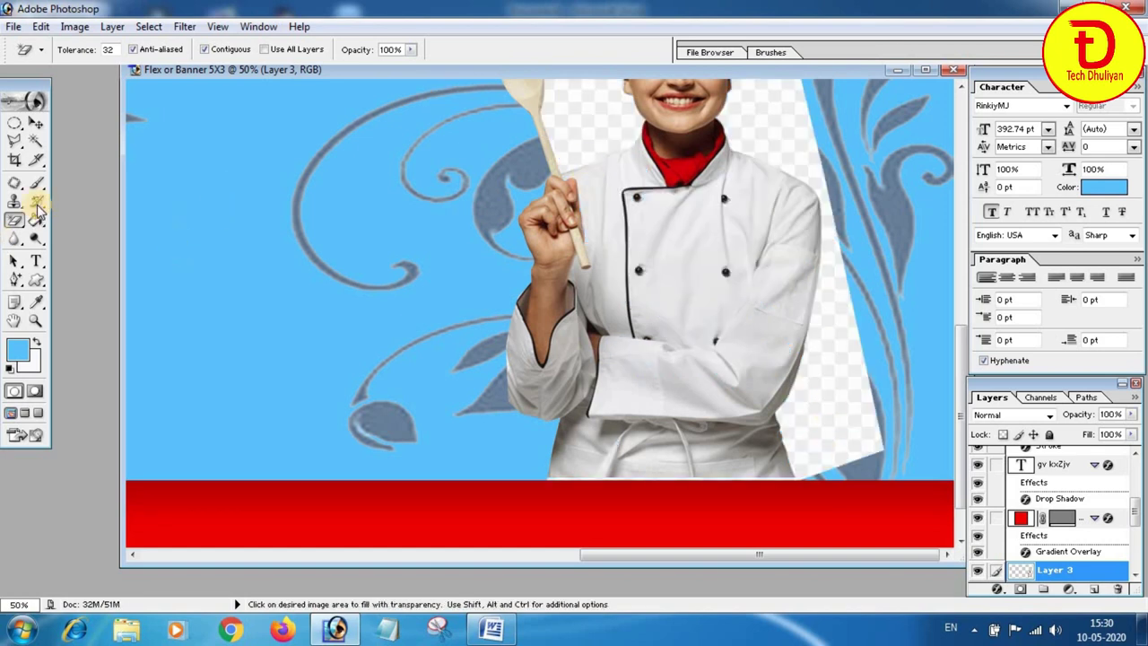
Step: Brush-erase a straight strip down the right side of the chef's arm
left_click_drag(15, 221, 62, 216)
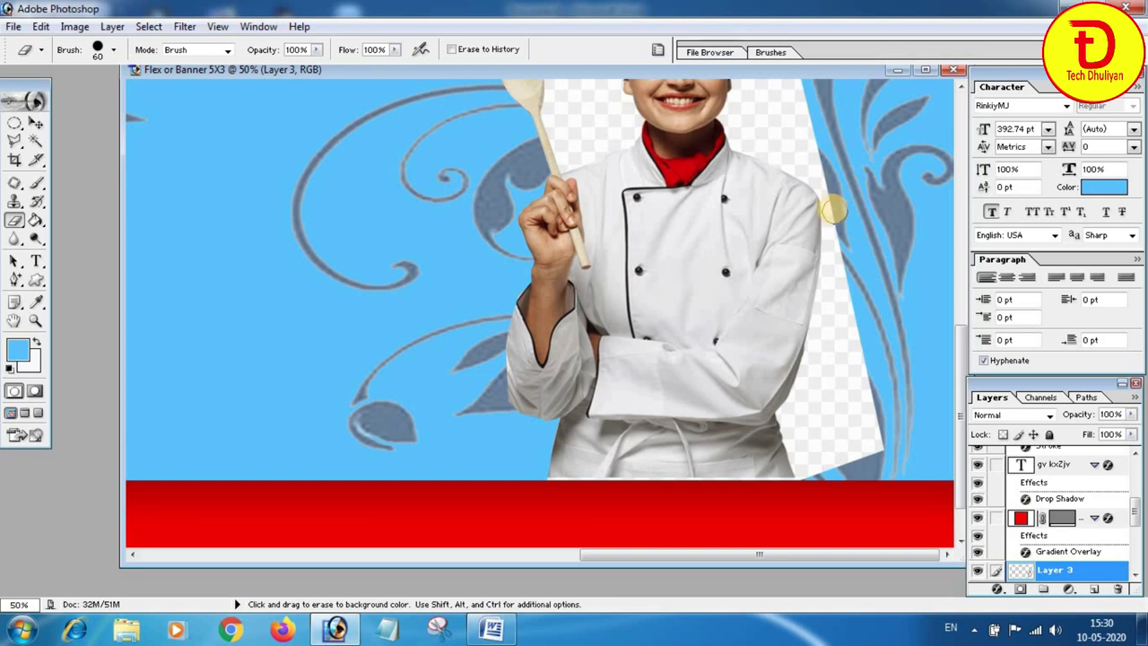
left_click(832, 209)
key("shift")
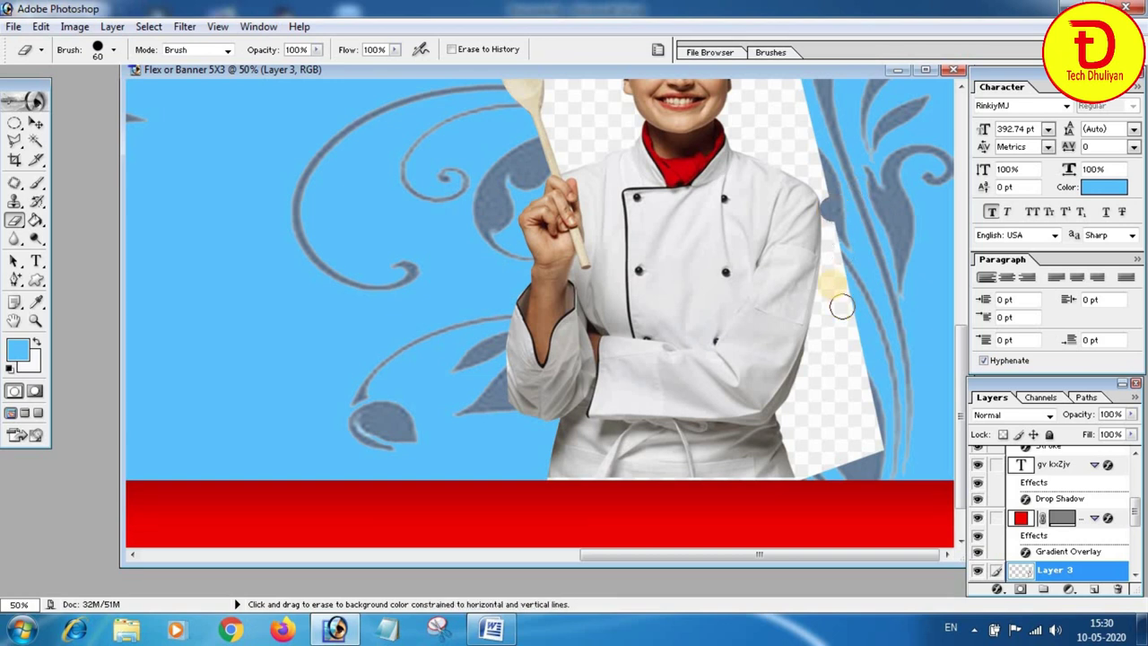
left_click(830, 277, "shift")
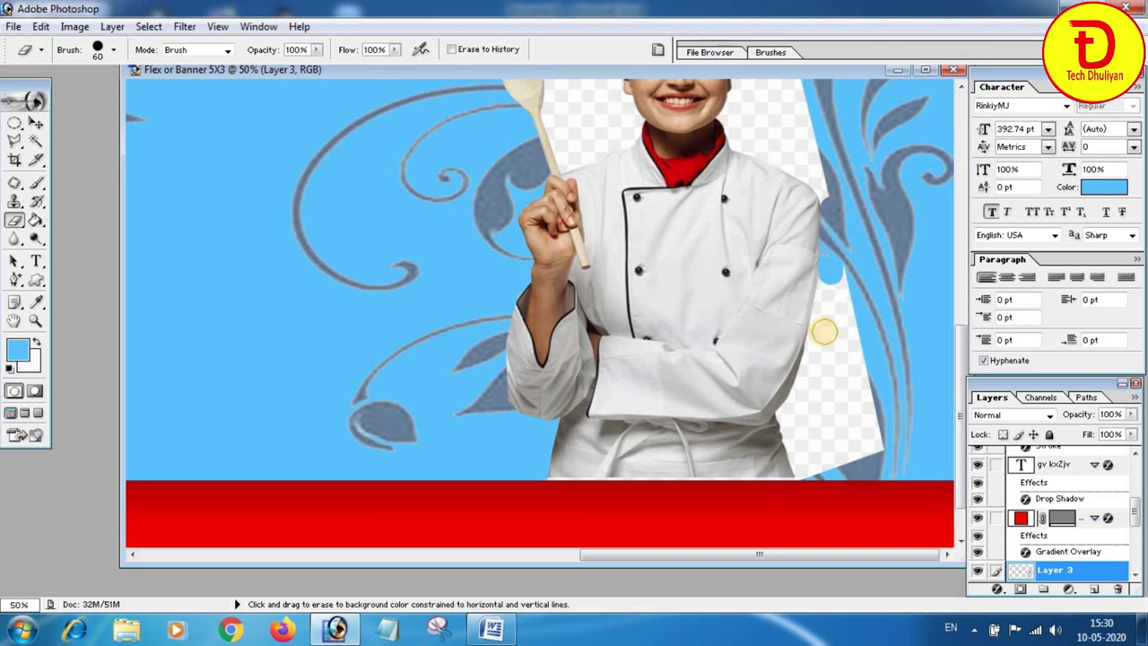
left_click(818, 339, "shift")
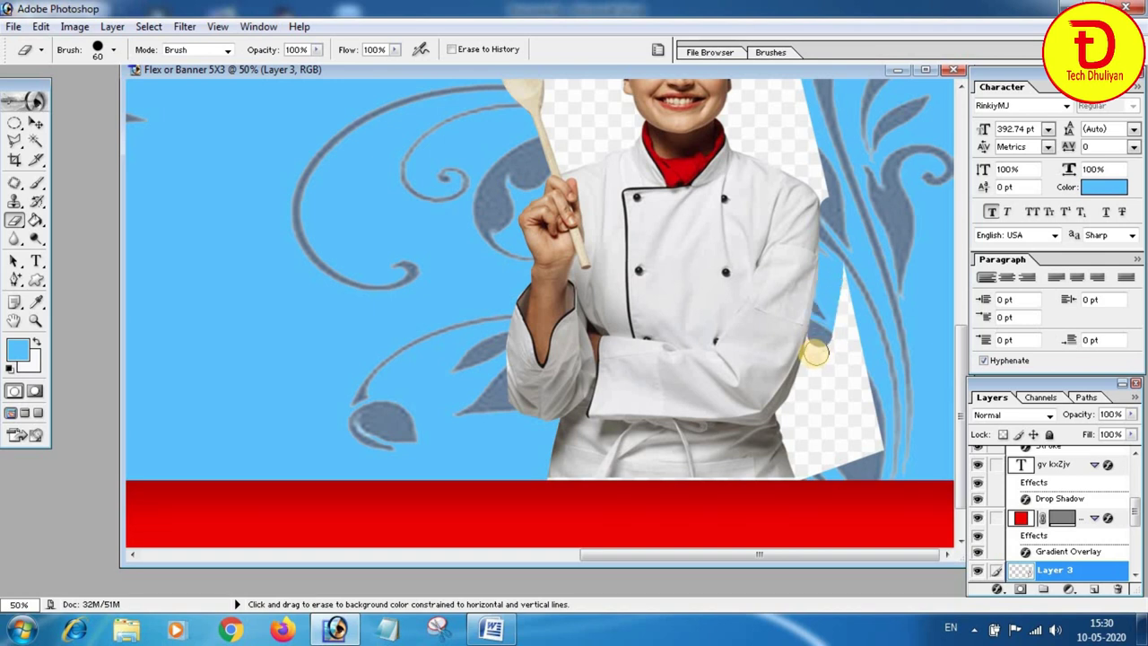
left_click(815, 375, "shift")
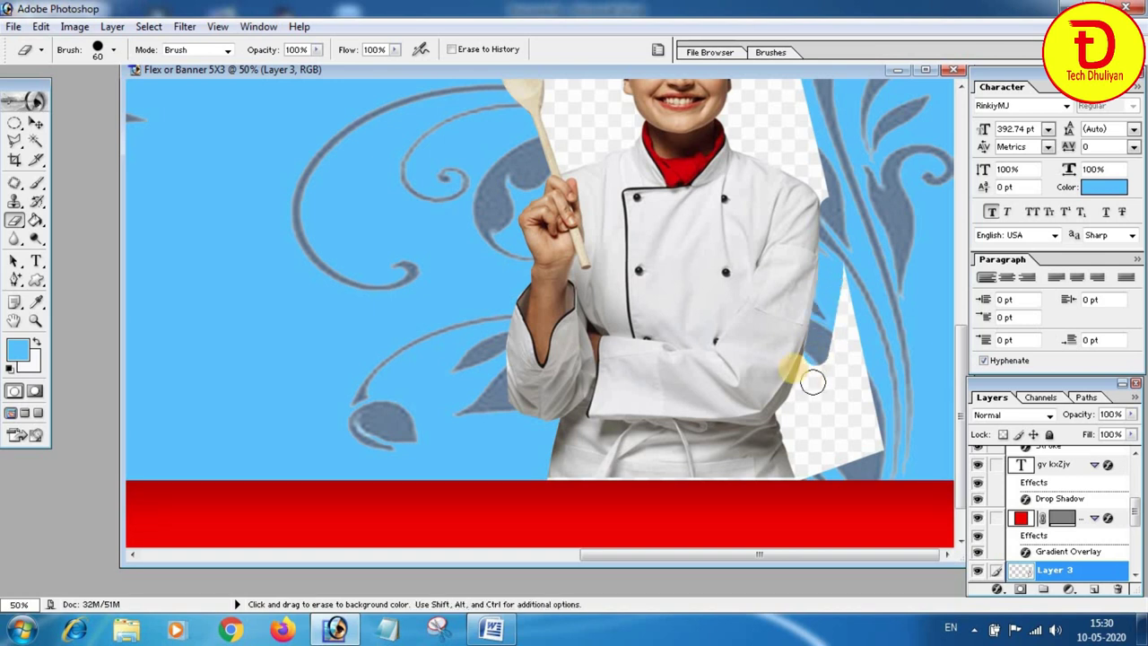
Step: Try a Magic Eraser click on the checkered patch beside the chef, then undo it
left_click(12, 220)
left_click(67, 248)
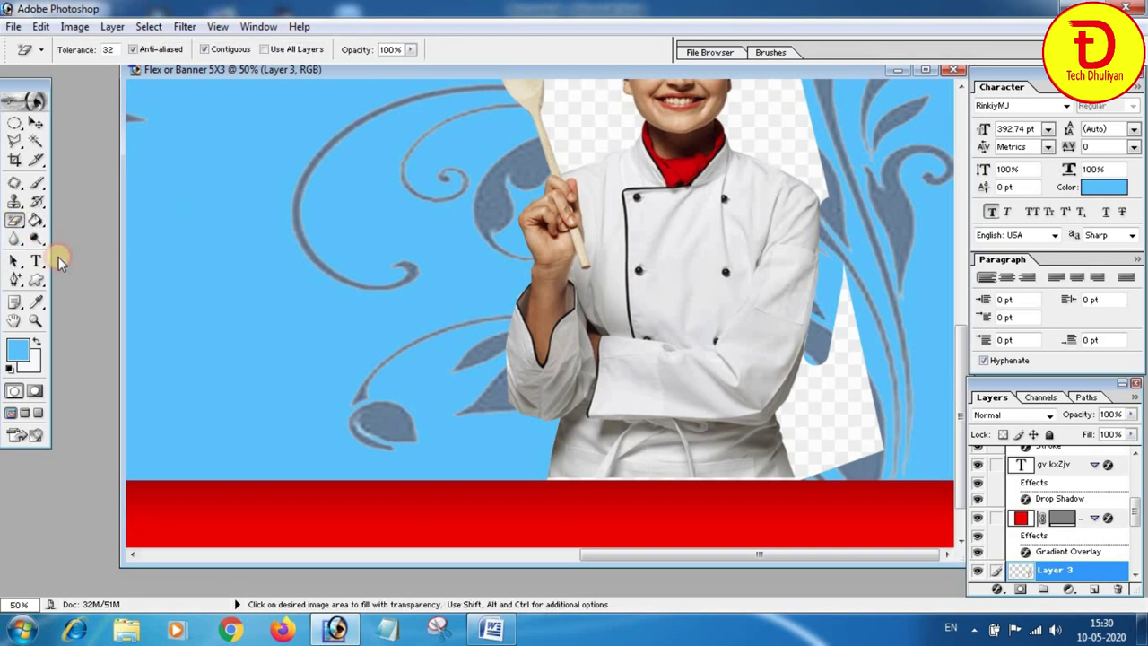
left_click(853, 427)
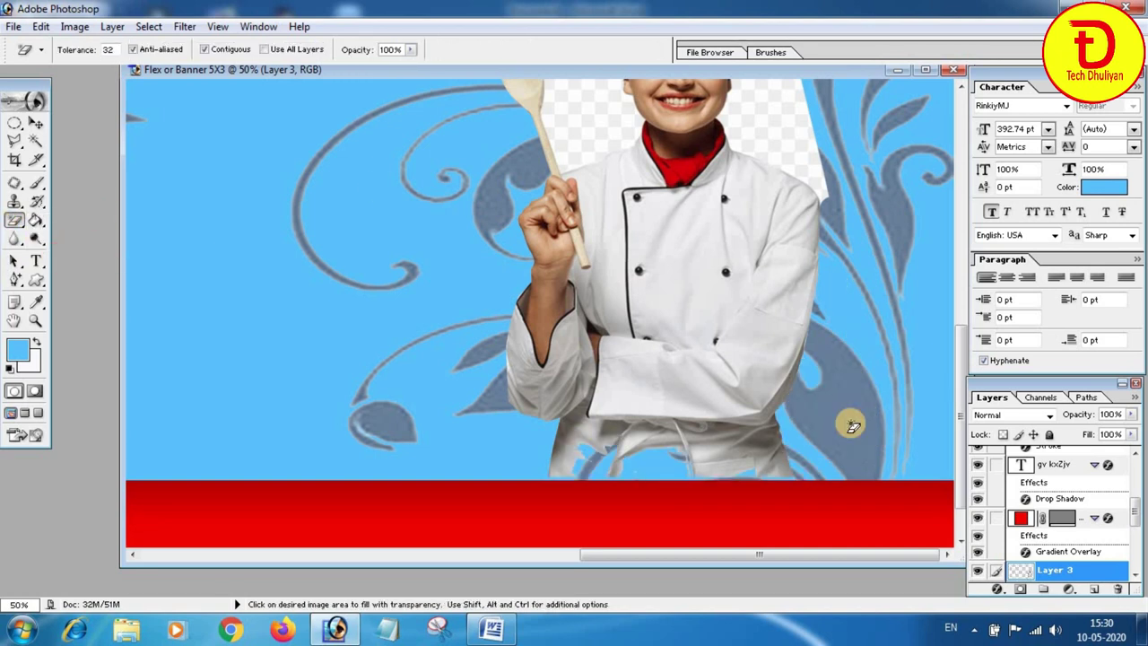
key("ctrl+z")
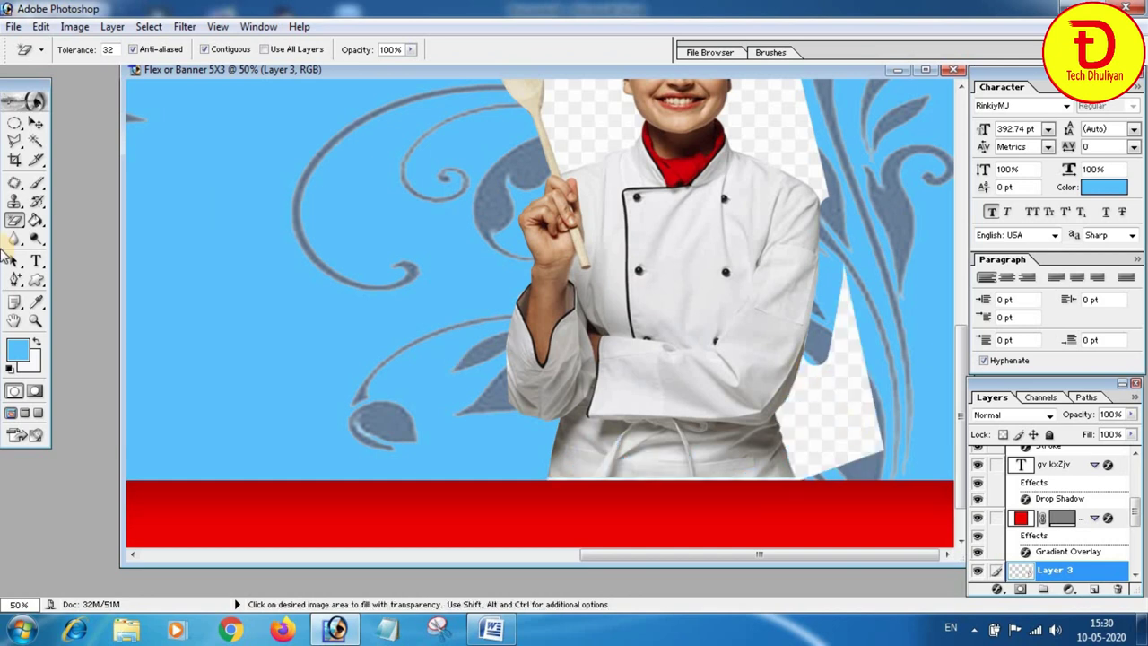
Step: Erase along the chef's arm to the red bar and magic-erase the patch right of her
left_click_drag(14, 229, 59, 221)
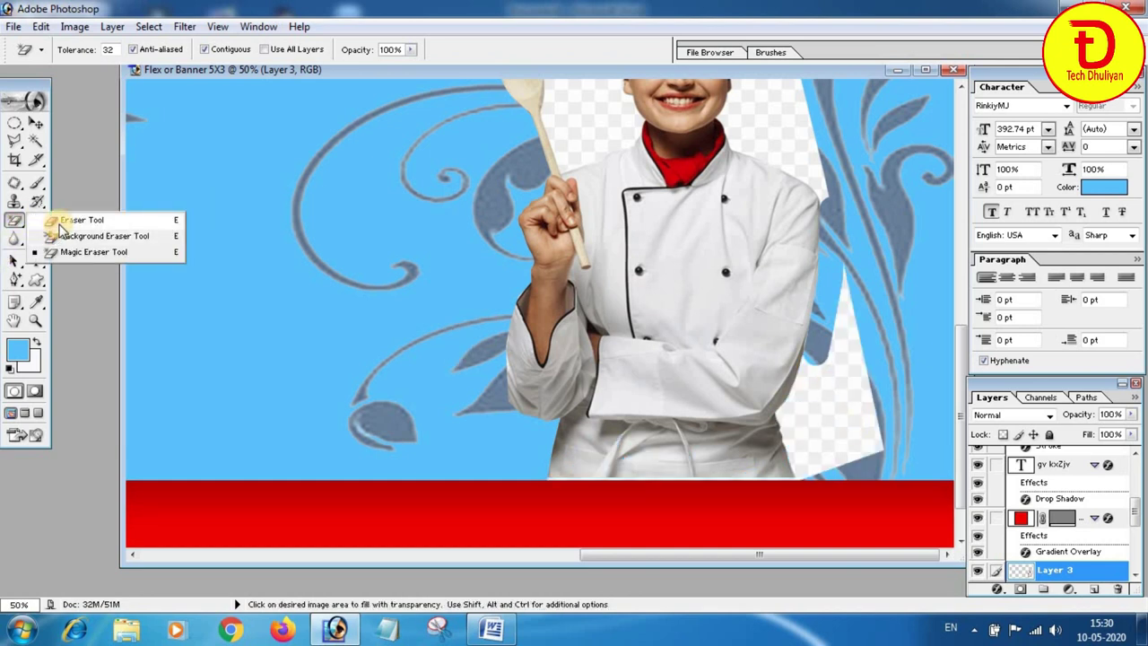
left_click_drag(778, 395, 821, 491)
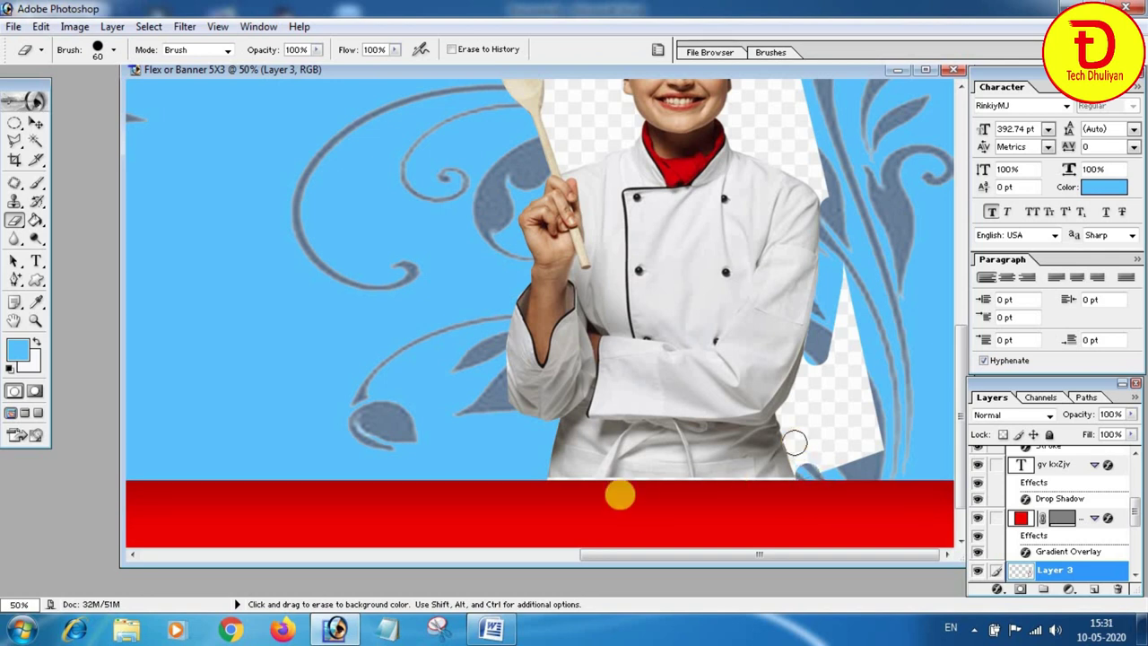
left_click(541, 501)
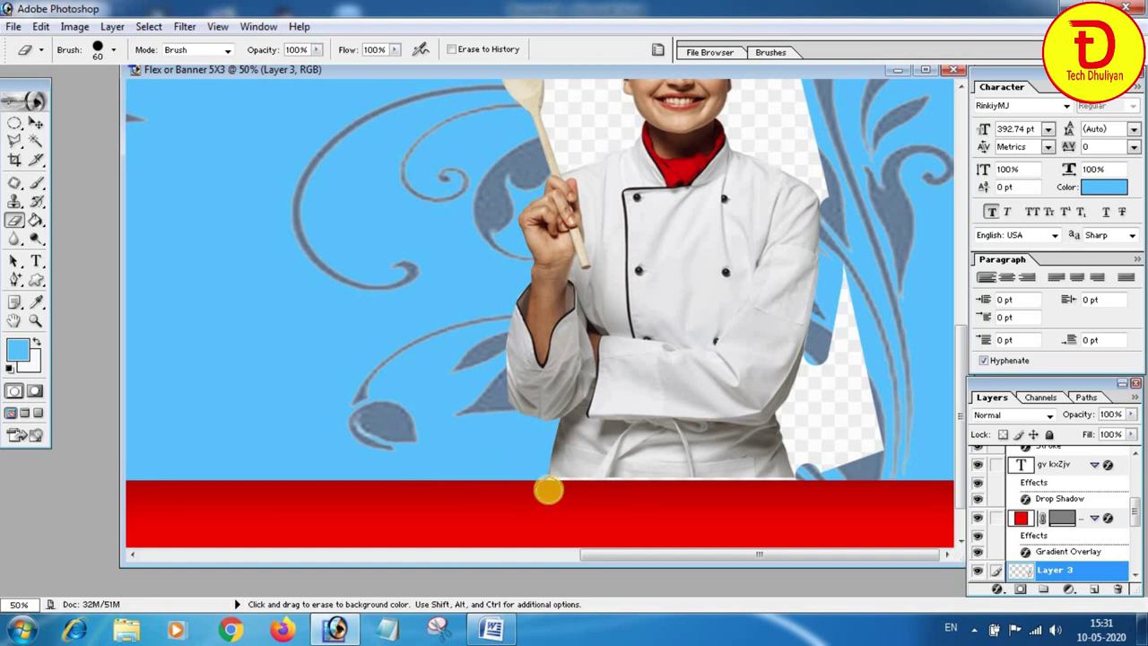
left_click(846, 517, "shift")
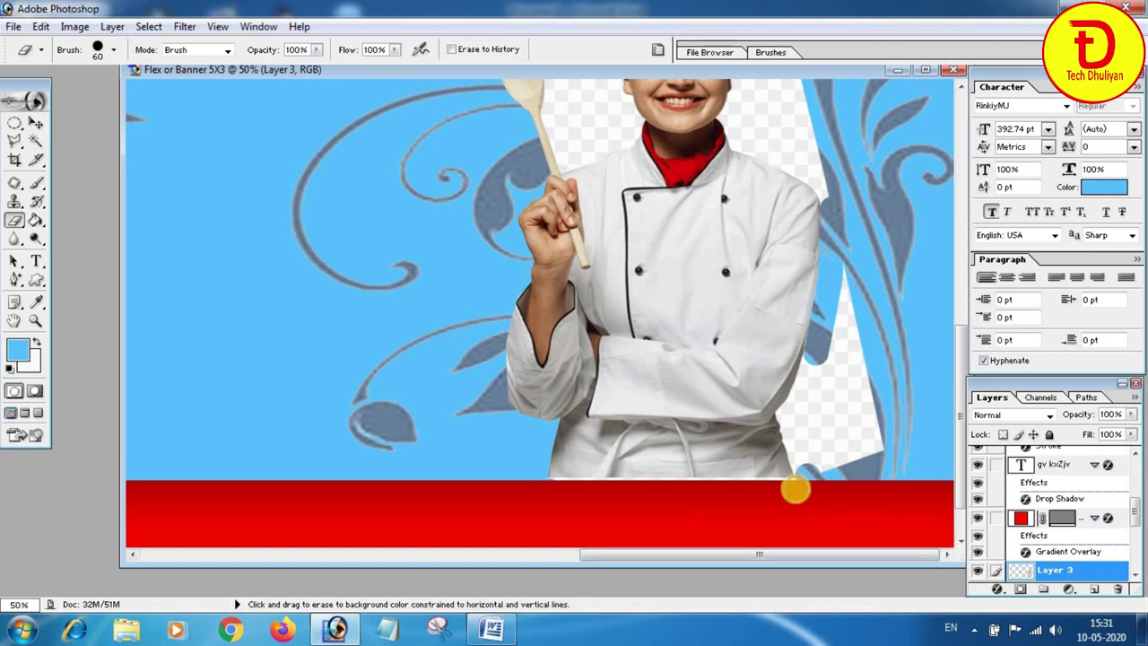
left_click(814, 418)
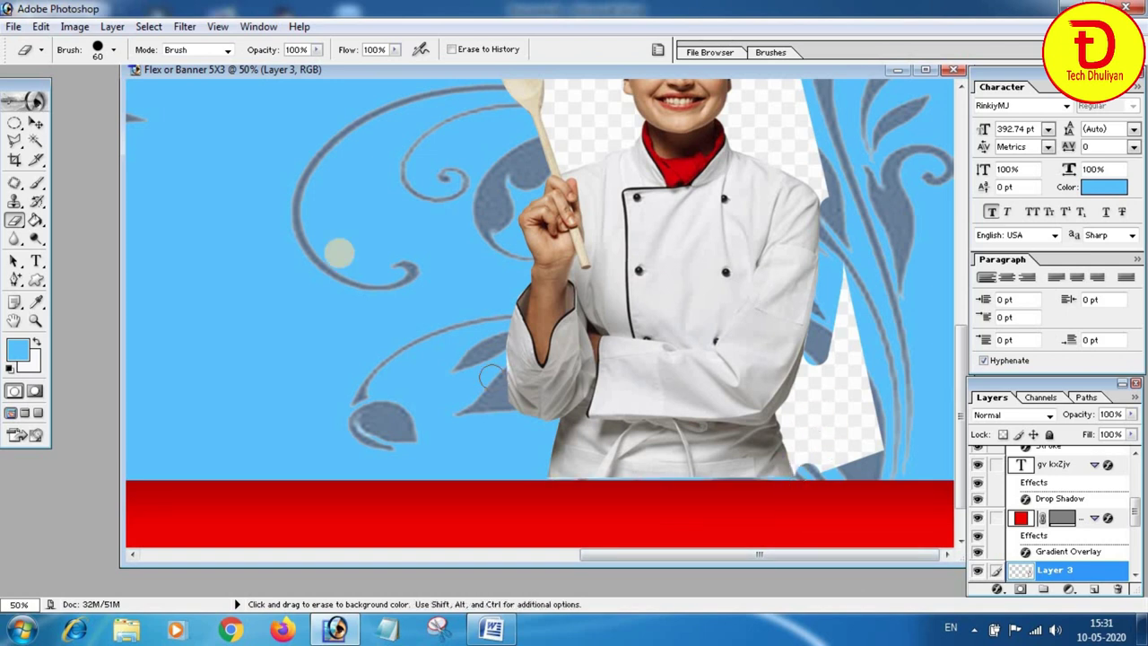
left_click_drag(13, 225, 87, 253)
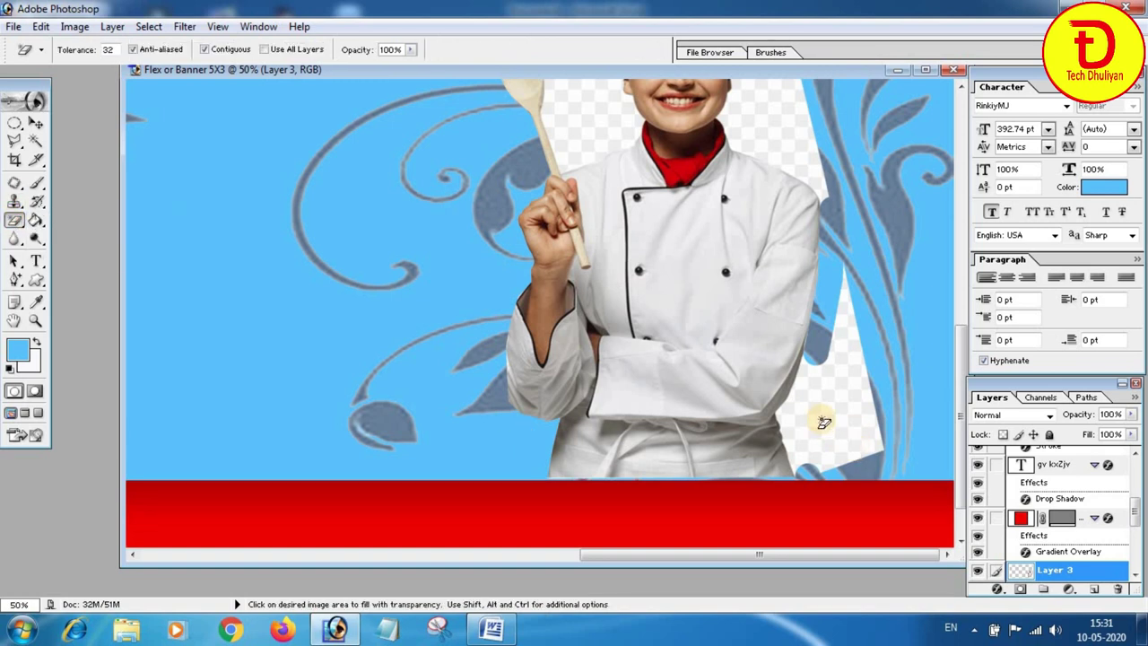
left_click(823, 421)
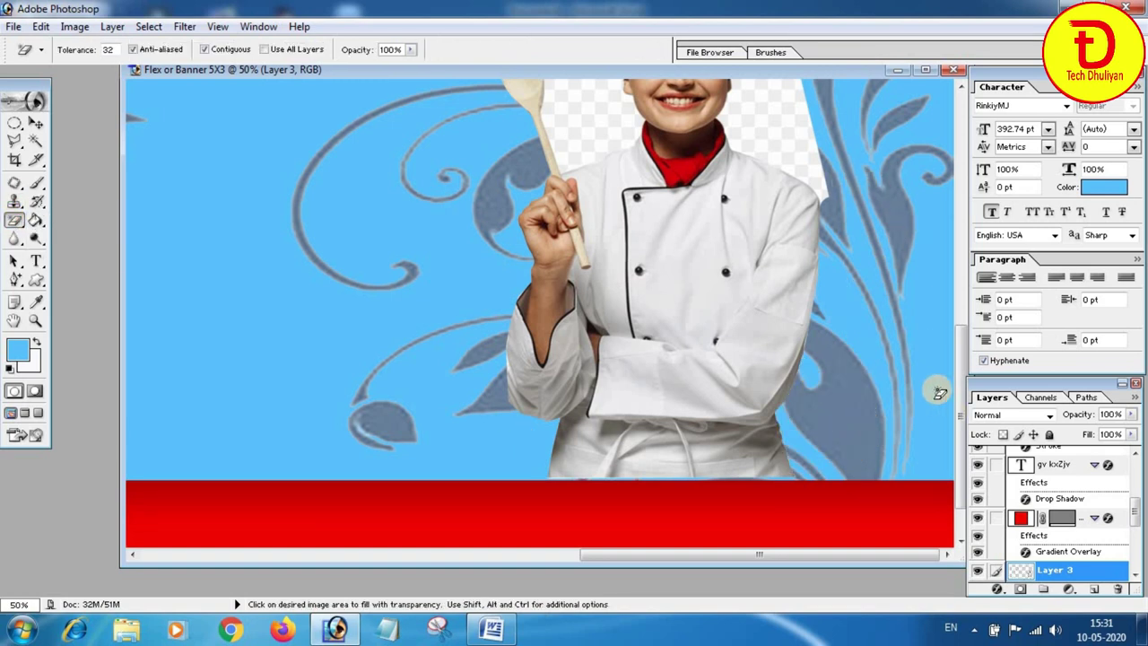
Step: Brush-erase a notch above the chef's hat and straight streaks right of her face
left_click_drag(964, 337, 961, 256)
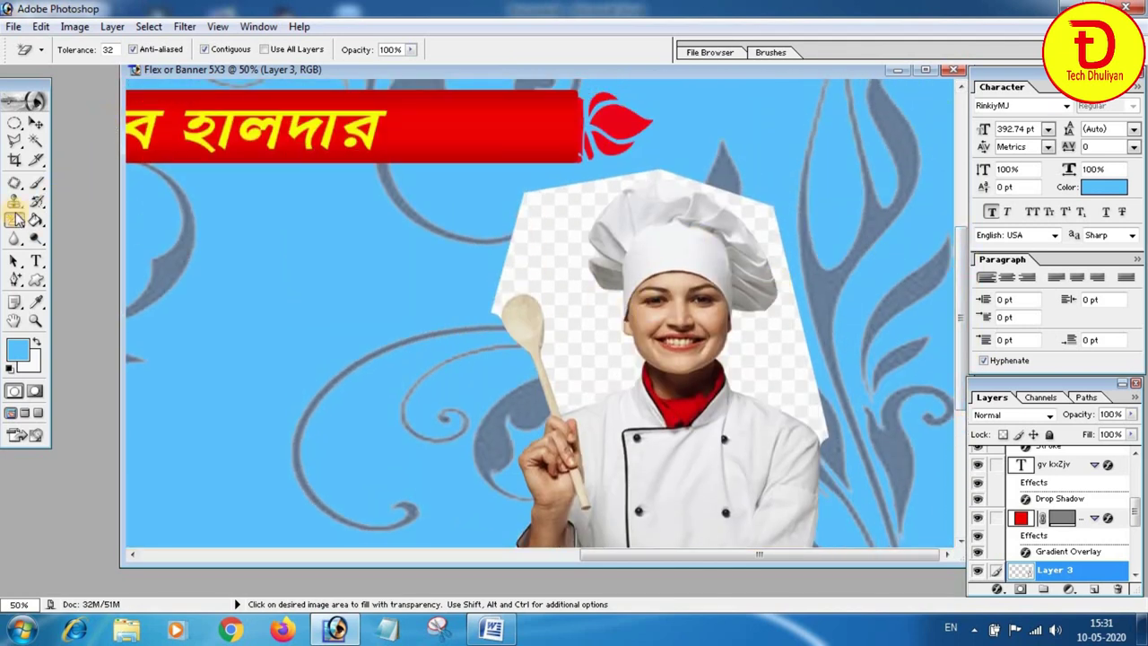
left_click_drag(16, 218, 56, 220)
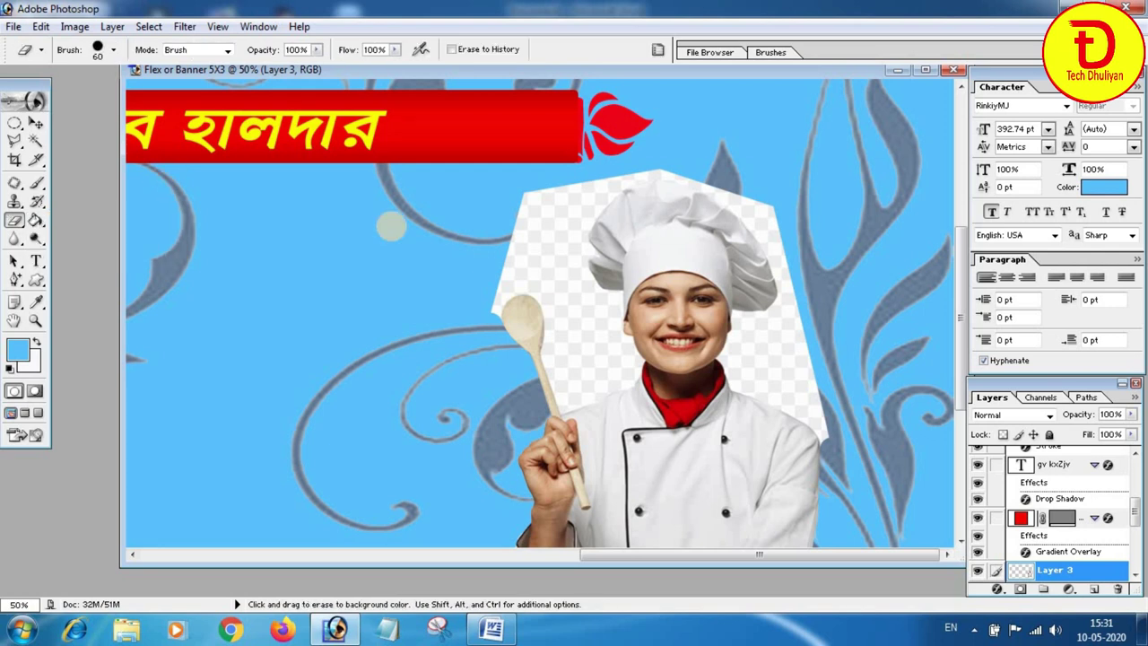
left_click(633, 168)
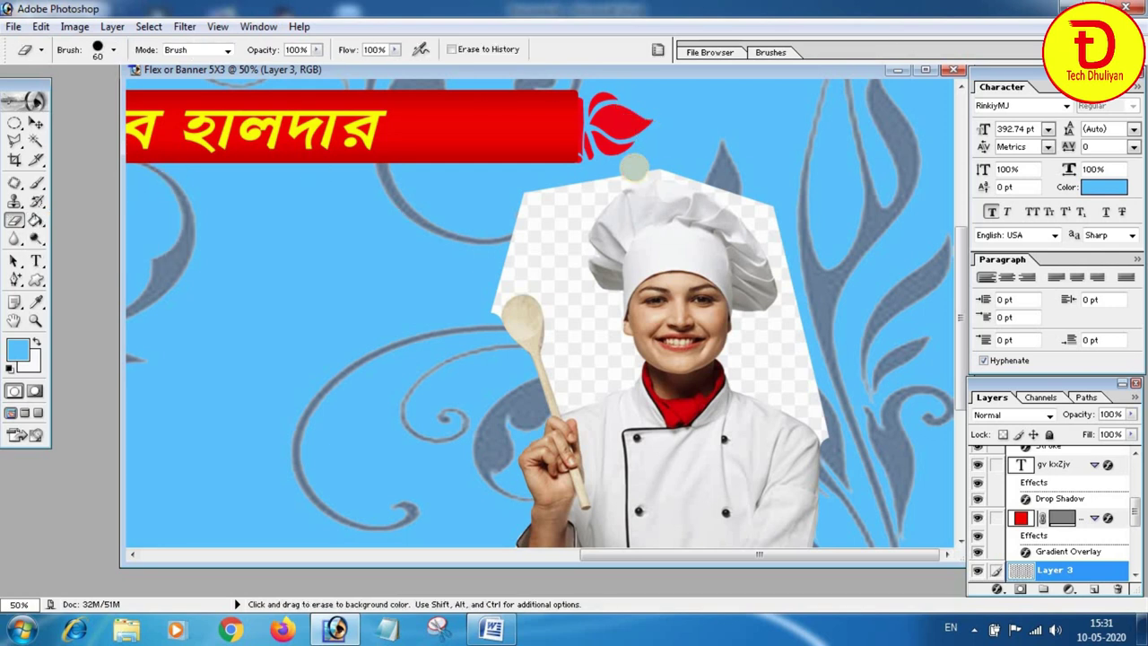
mouse_move(633, 172)
left_mouse_down()
mouse_move(698, 172)
mouse_move(777, 248)
left_mouse_up()
key("shift")
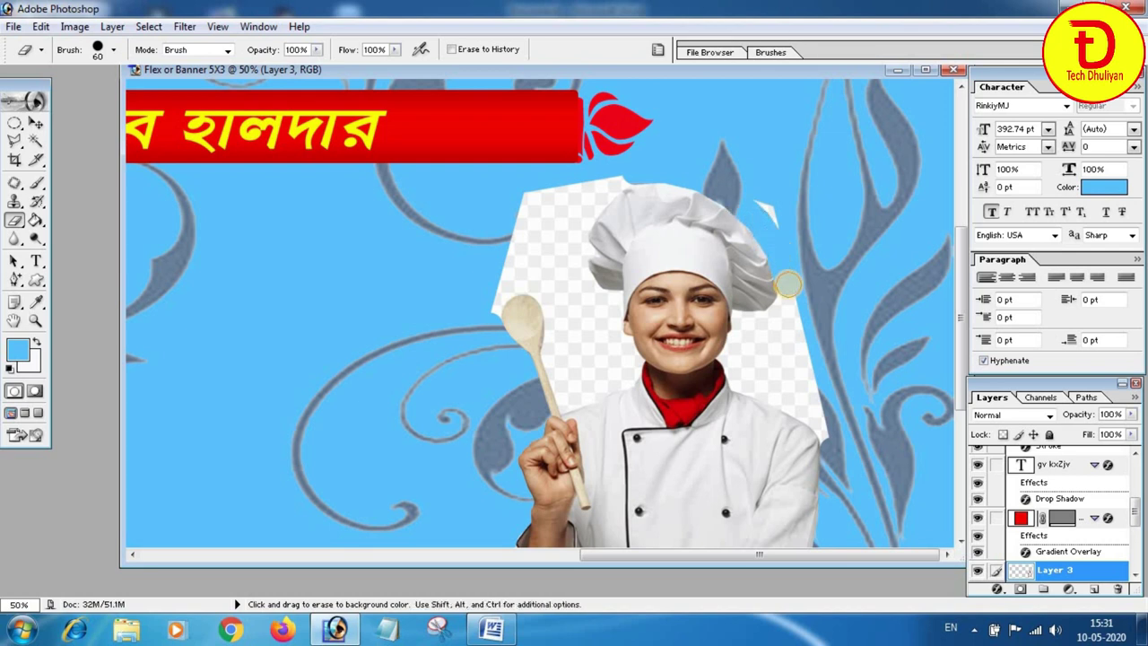
left_click(761, 383)
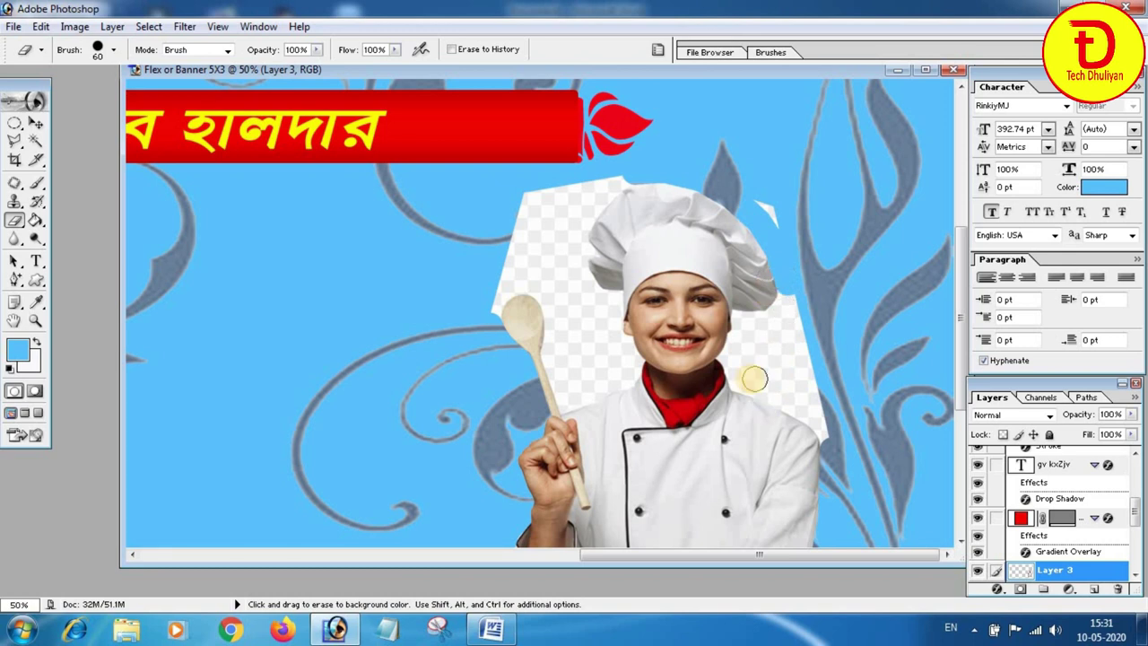
left_click(776, 398, "shift")
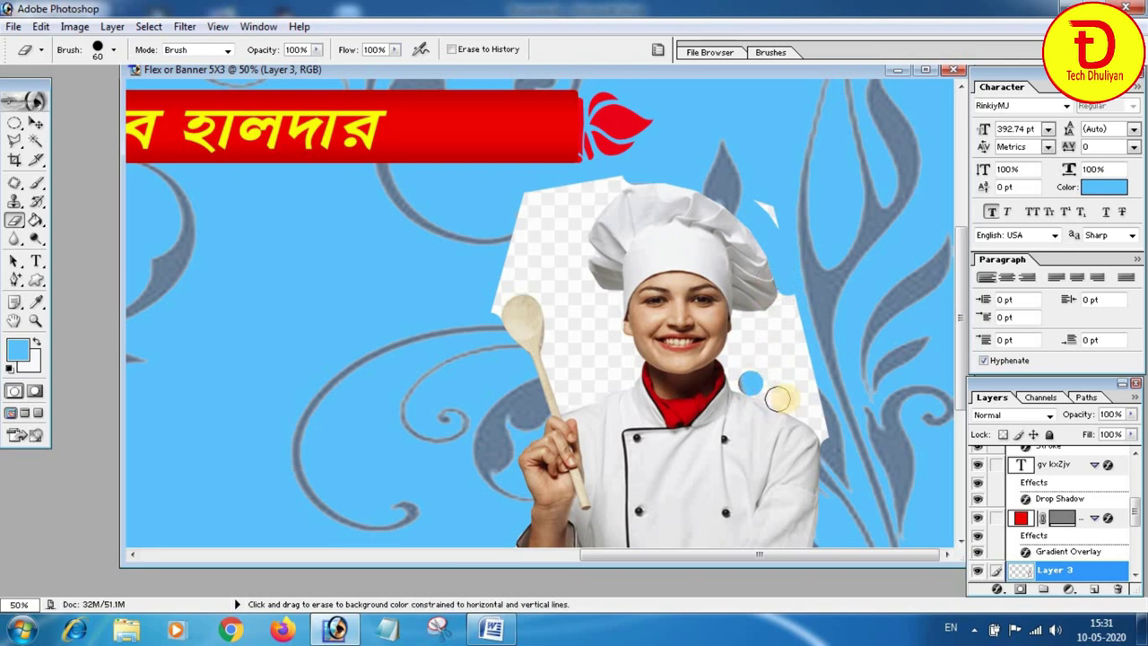
left_click(787, 398, "shift")
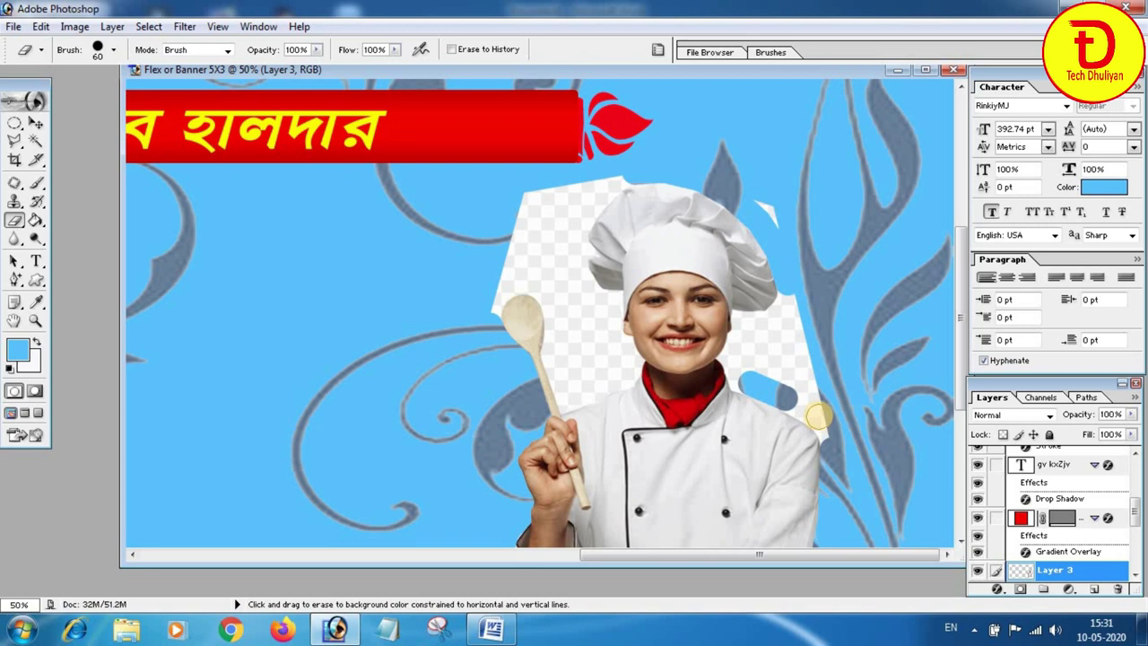
left_click(816, 417, "shift")
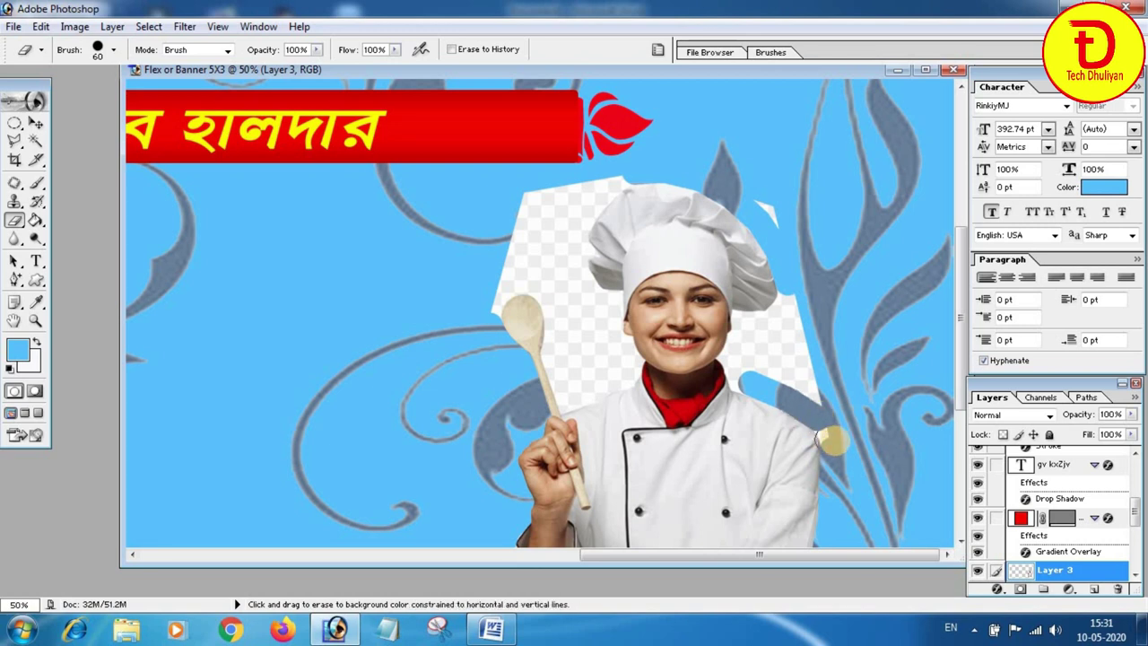
left_click(830, 438, "shift")
Step: Magic-erase the checkered areas right of the chef's hat and face
left_click(17, 221)
left_click(56, 250)
left_click(767, 212)
left_click(789, 366)
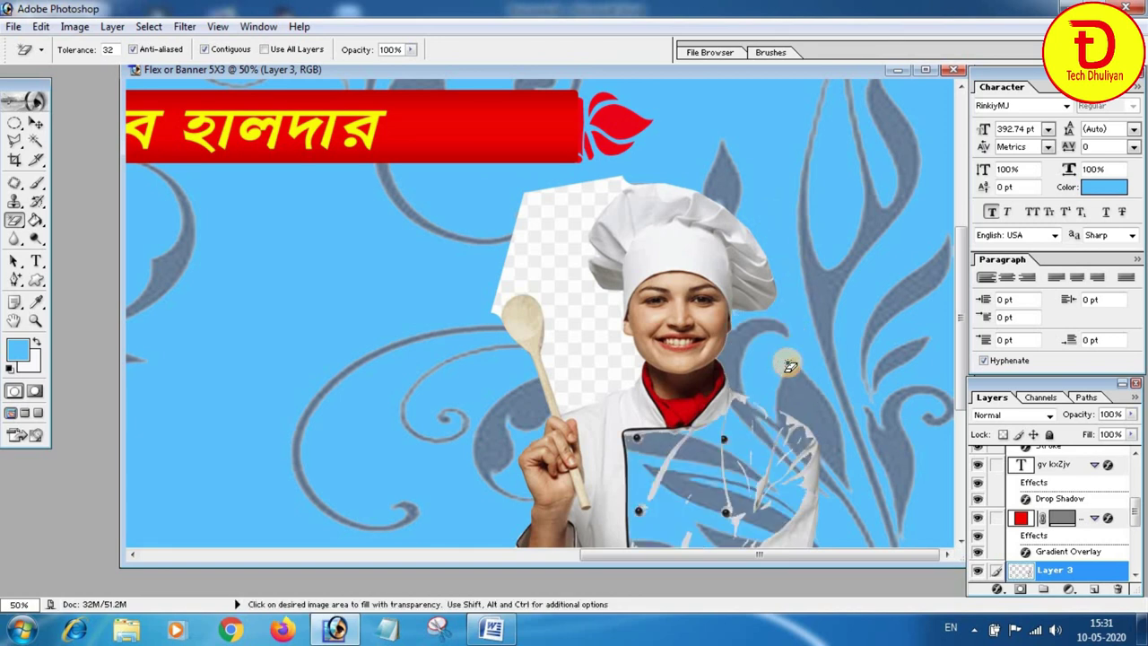
key("ctrl+z")
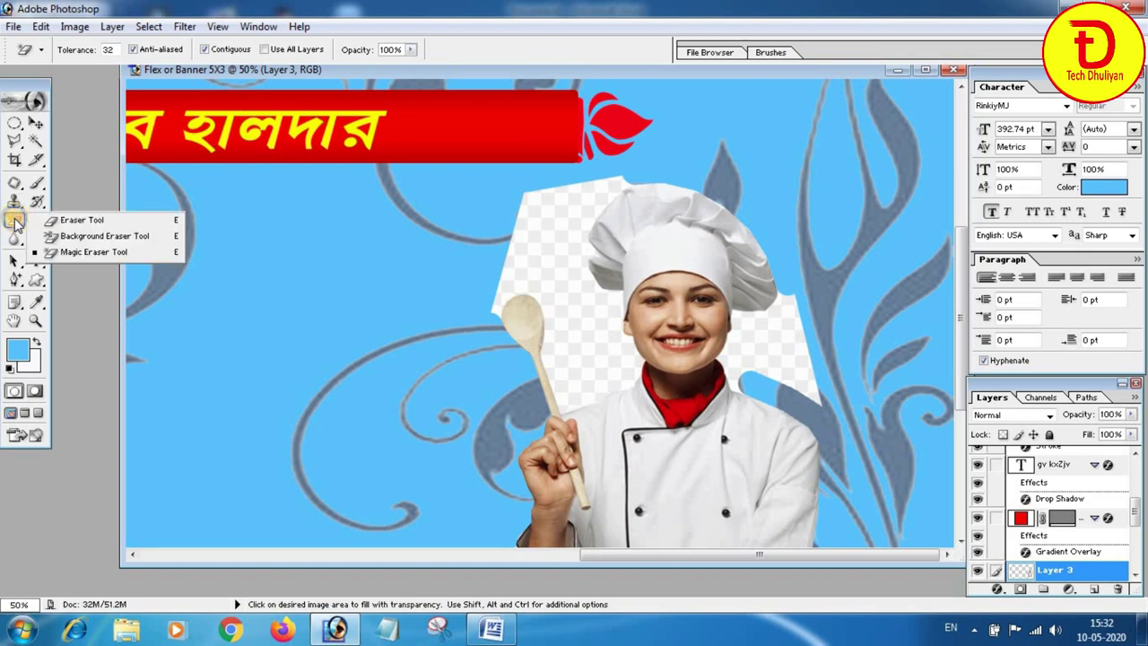
left_click_drag(15, 223, 59, 220)
left_click_drag(664, 349, 741, 378)
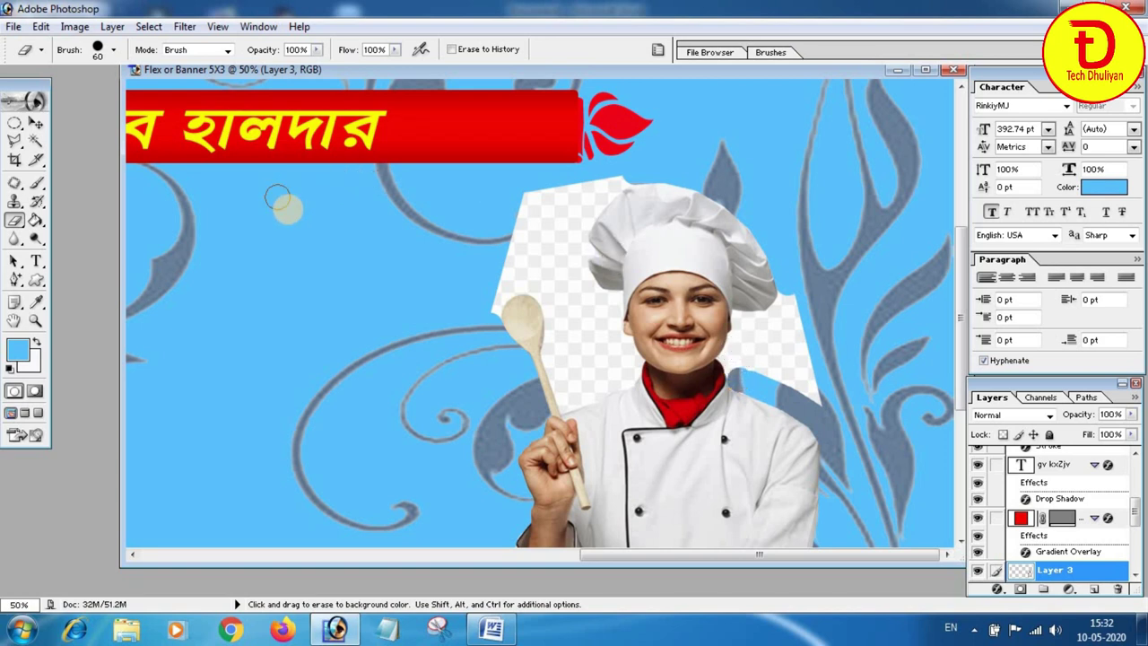
left_click(13, 222)
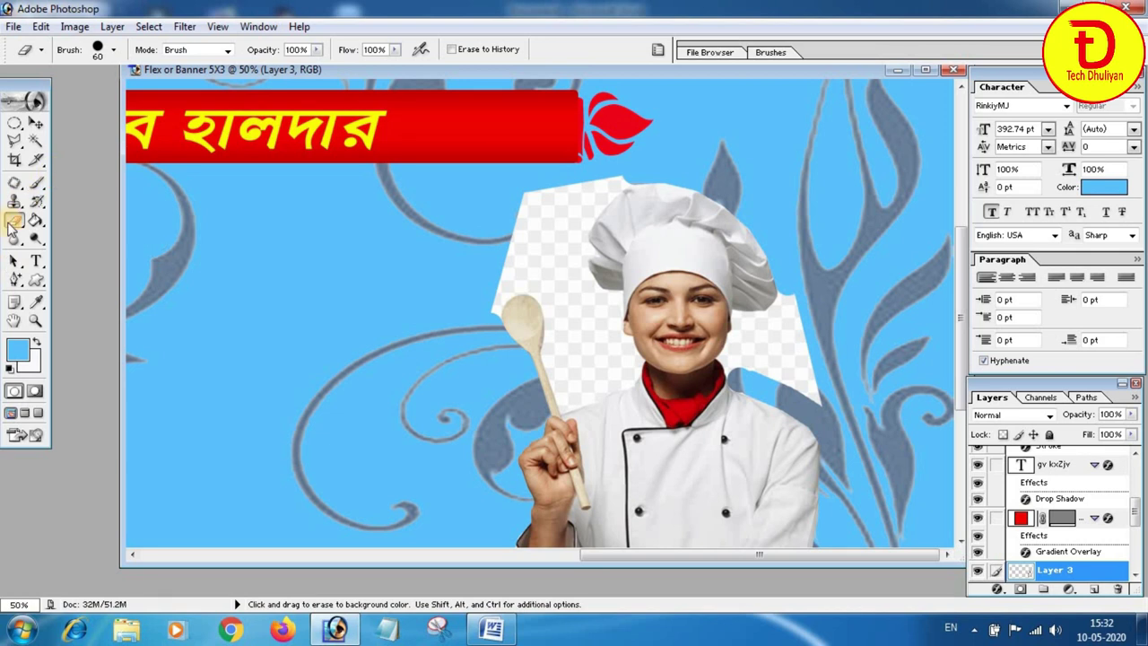
left_click(77, 251)
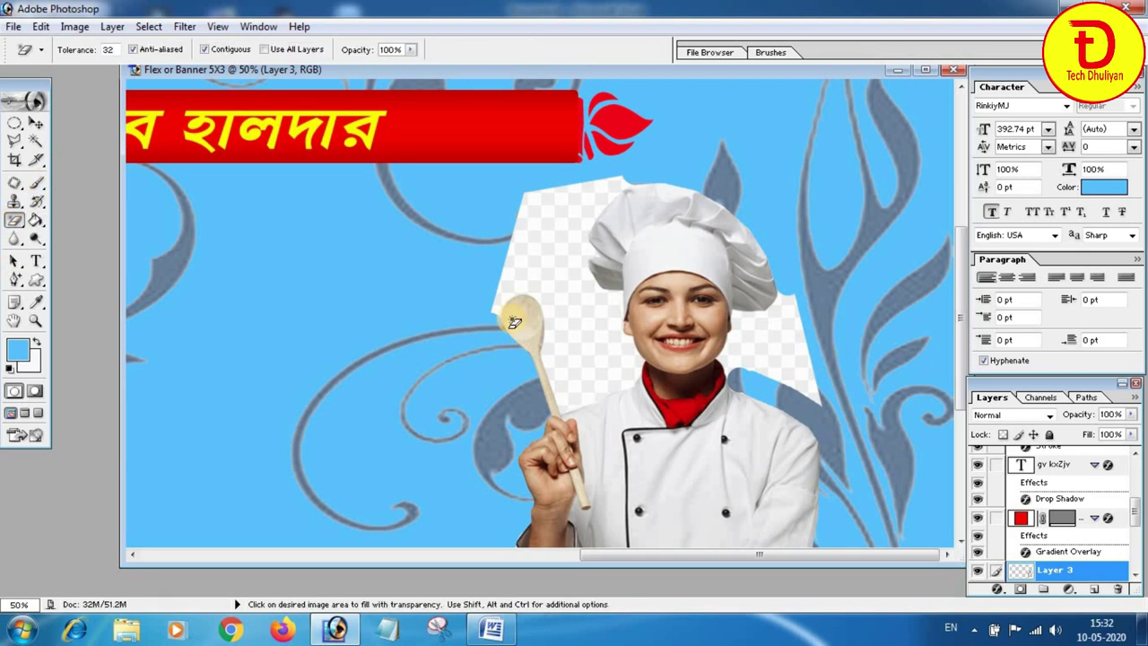
left_click(744, 347)
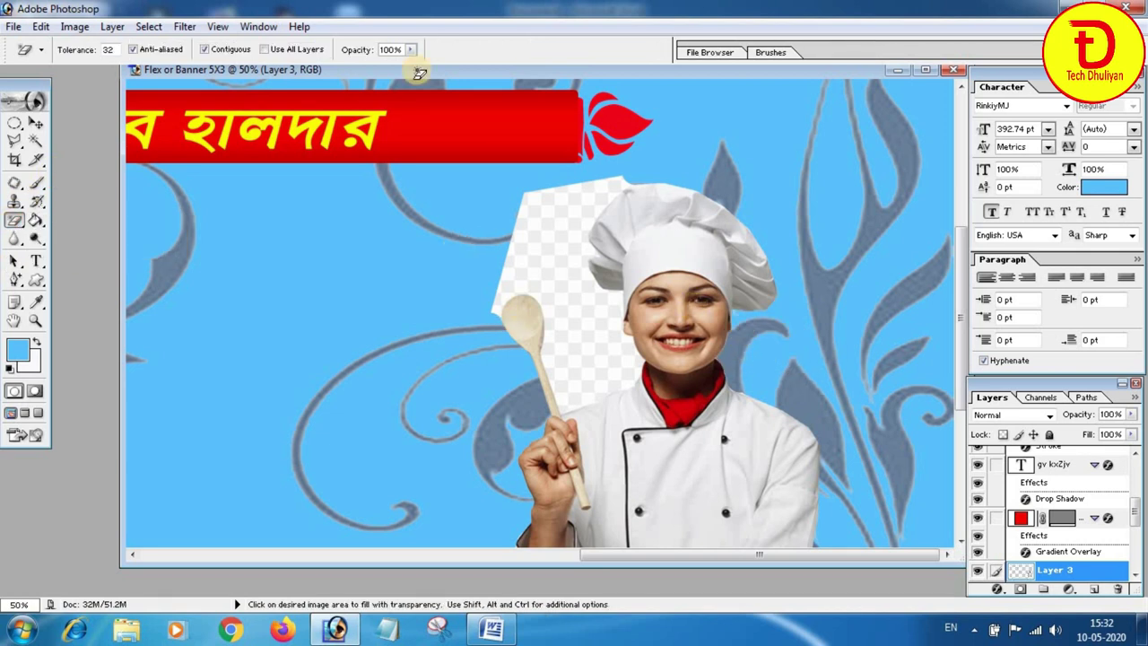
left_click(564, 316)
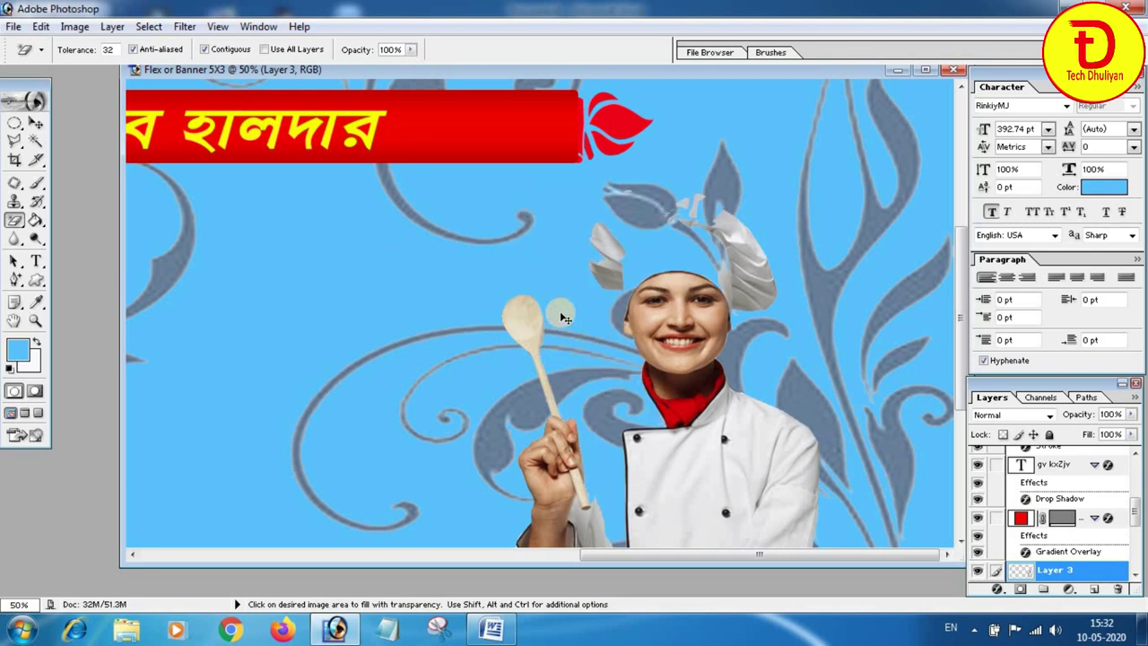
key("ctrl+z")
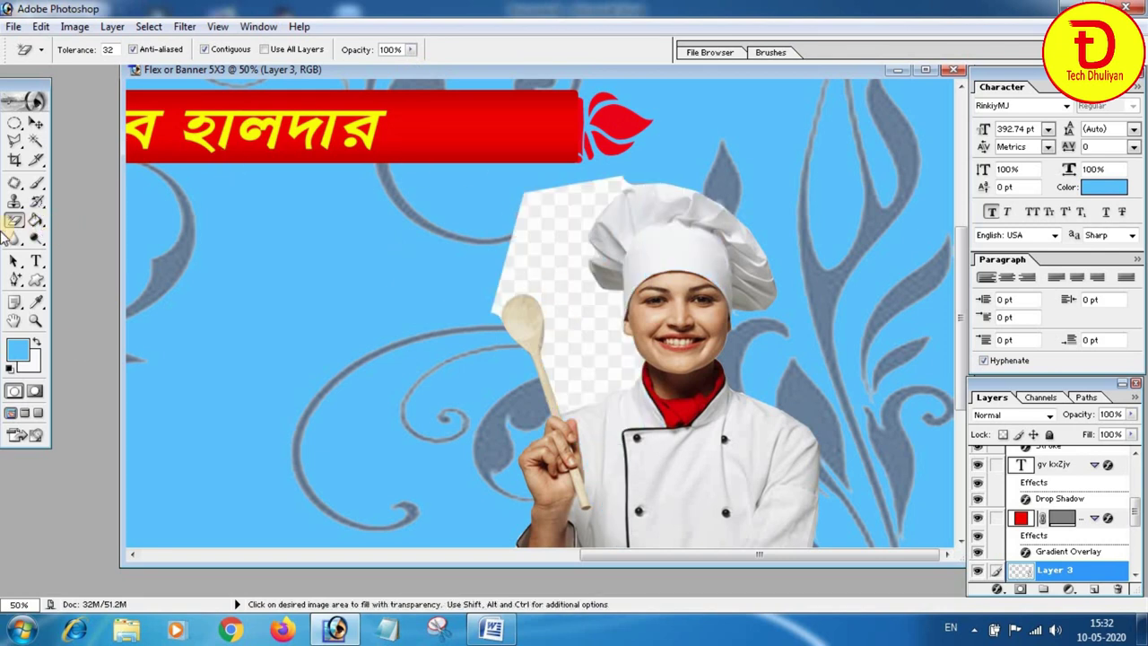
left_click(14, 208)
left_click(12, 224)
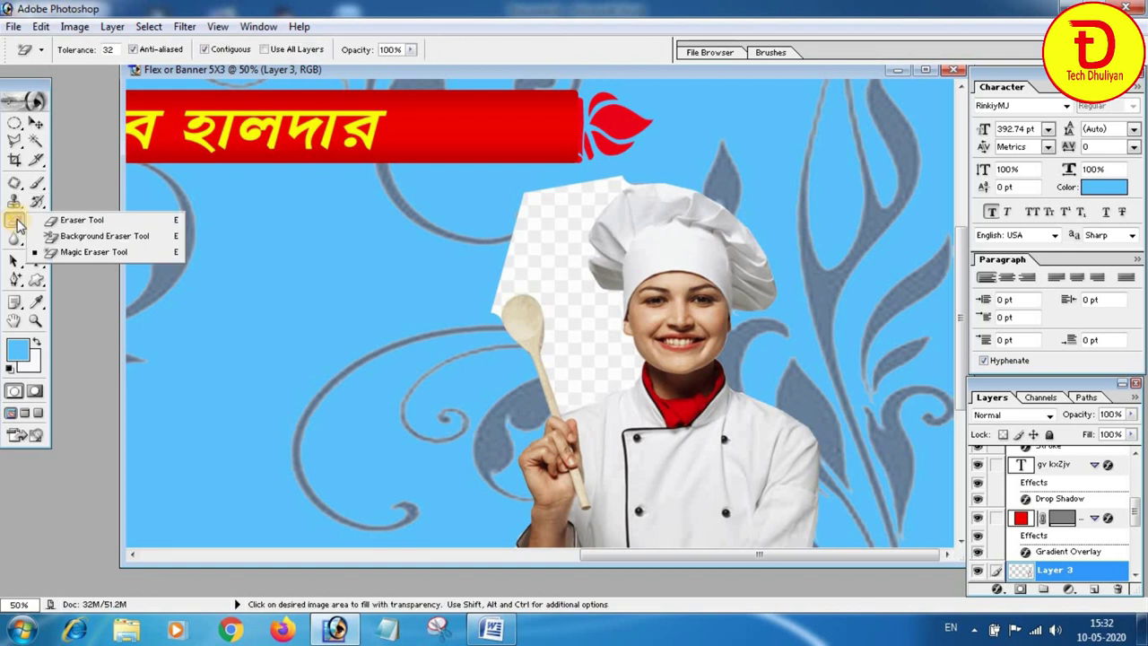
left_click(72, 221)
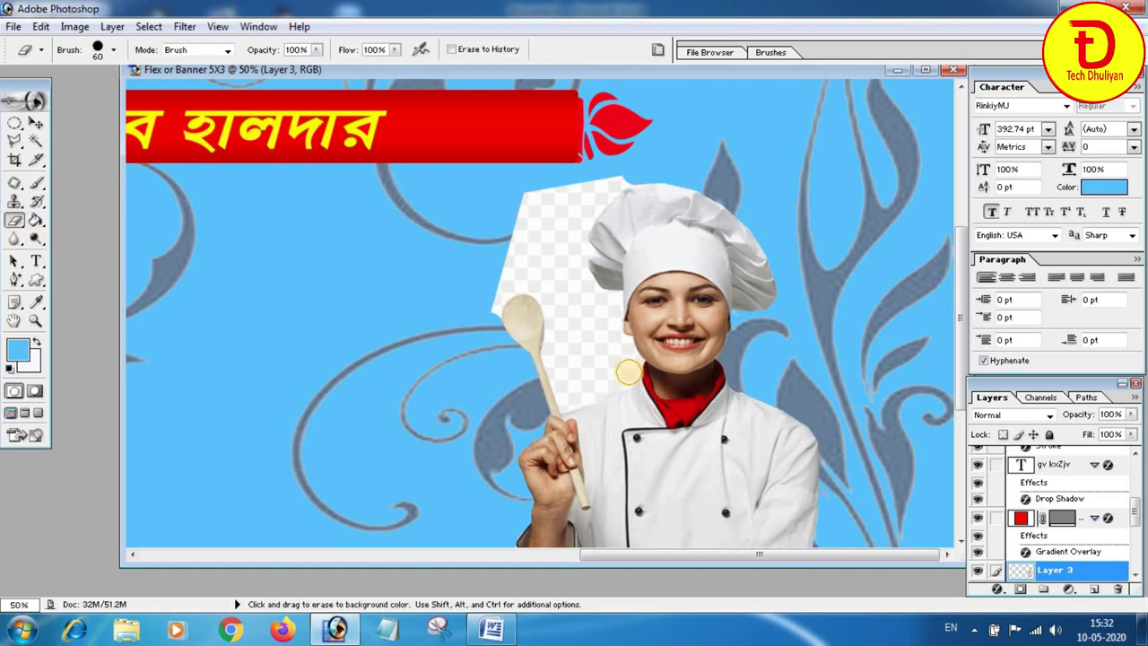
left_click(627, 373)
key("shift")
left_click(607, 383, "shift")
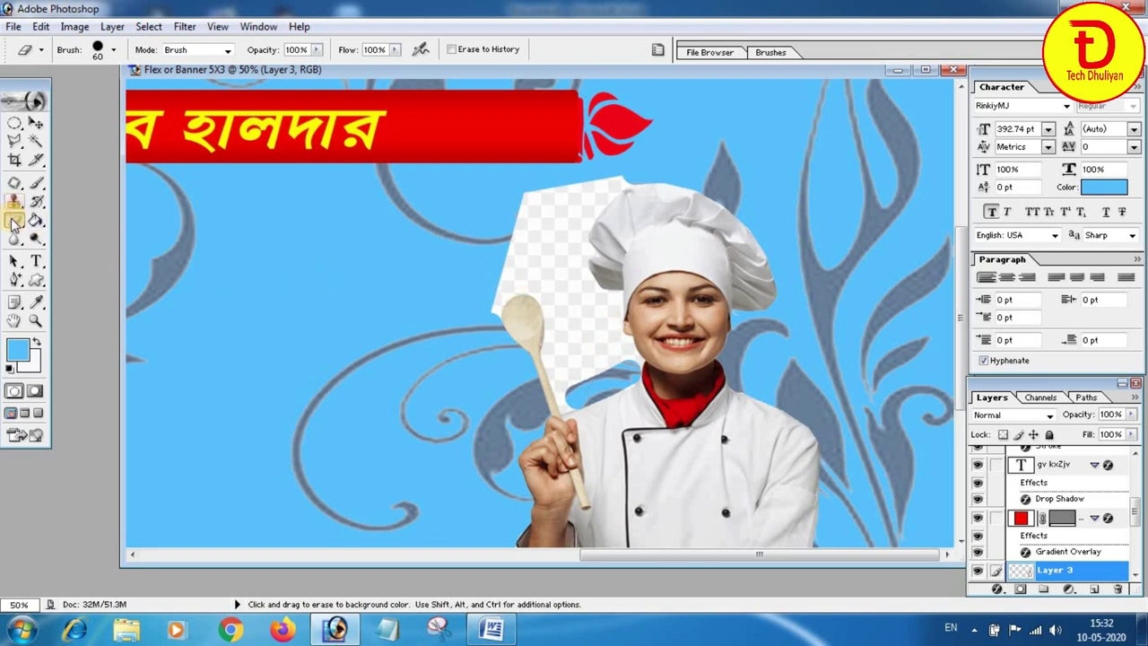
left_click_drag(13, 223, 54, 252)
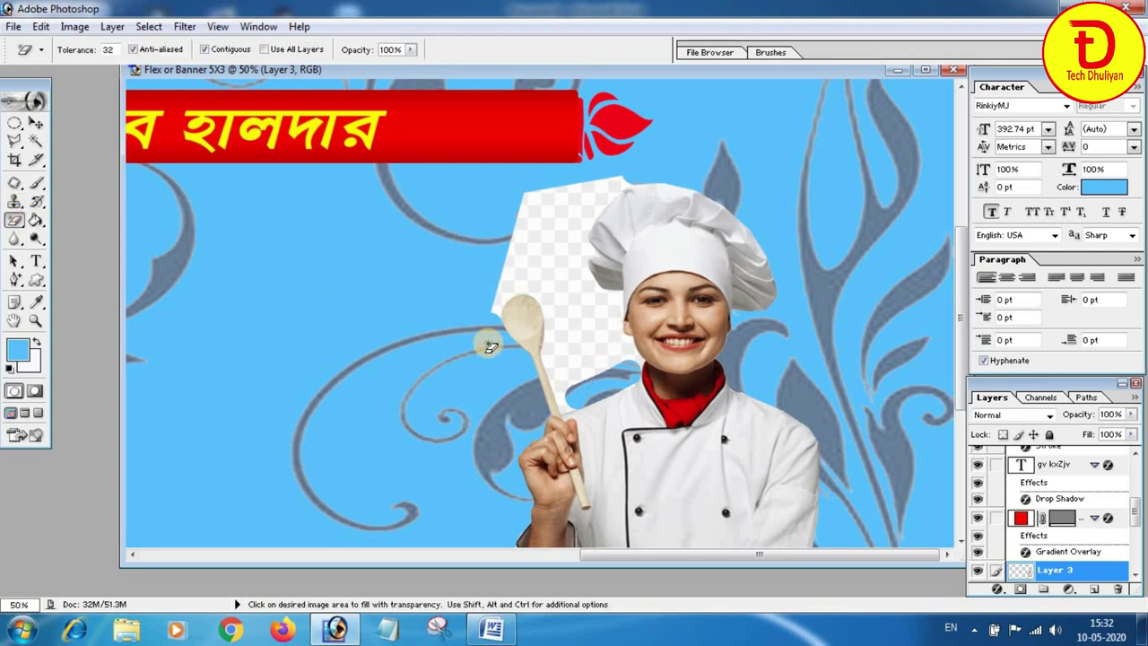
left_click(571, 352)
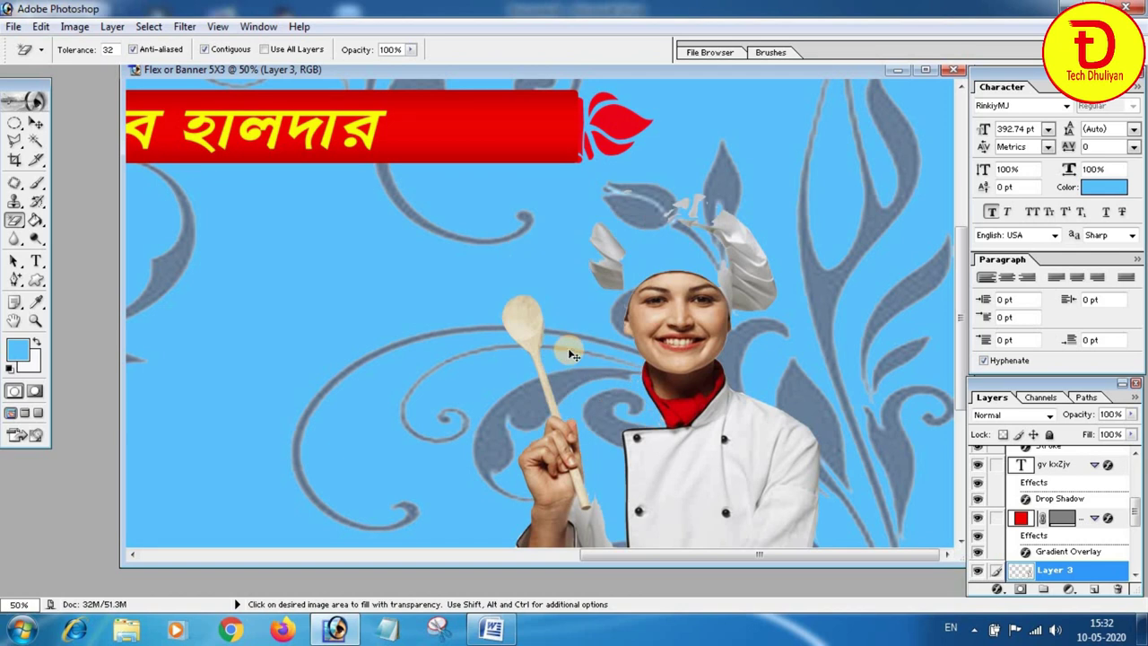
key("ctrl+z")
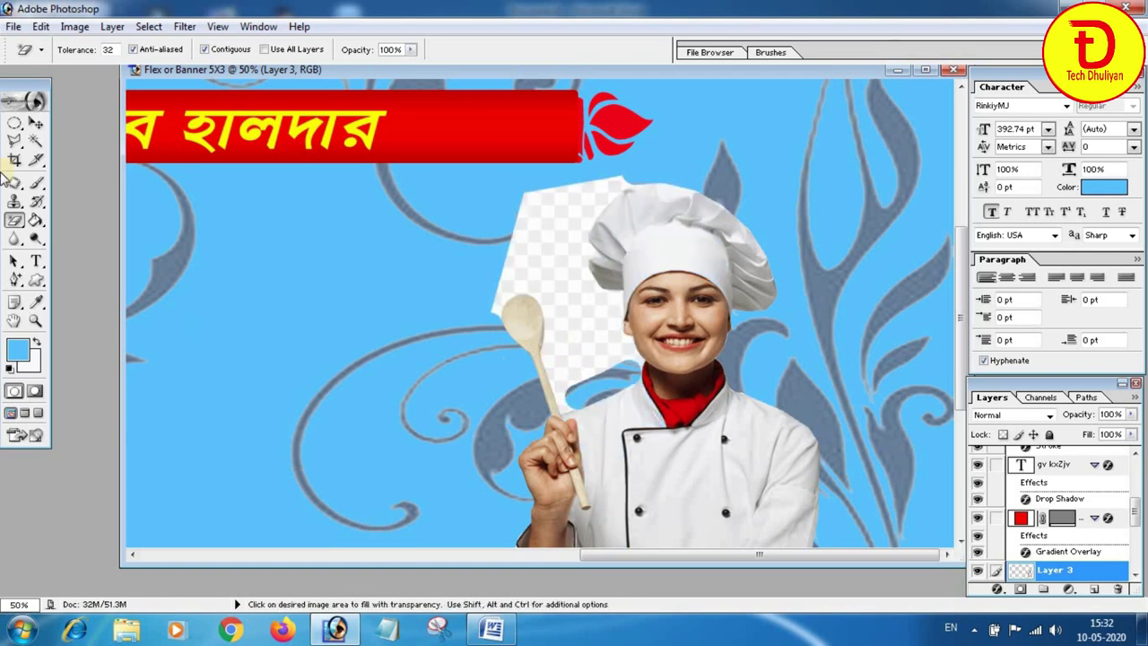
mouse_move(14, 224)
left_mouse_down()
mouse_move(71, 243)
mouse_move(63, 224)
left_mouse_up()
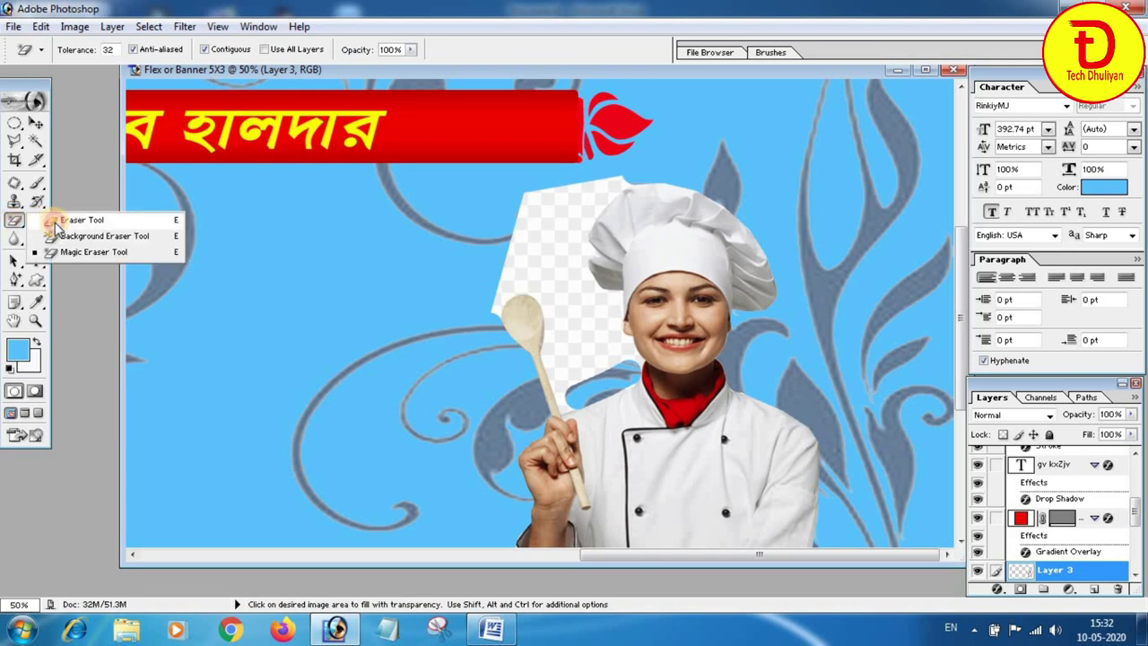
Step: Shrink the eraser to 40 and erase leftover patches beside the spoon and face
key("bracketleft")
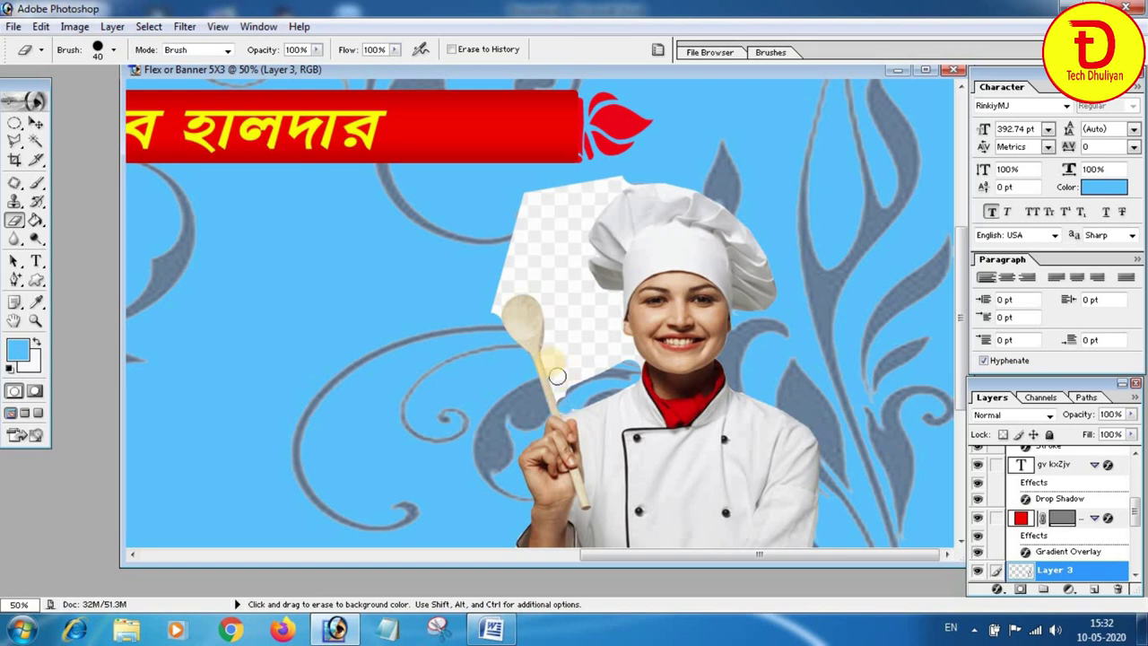
key("shift")
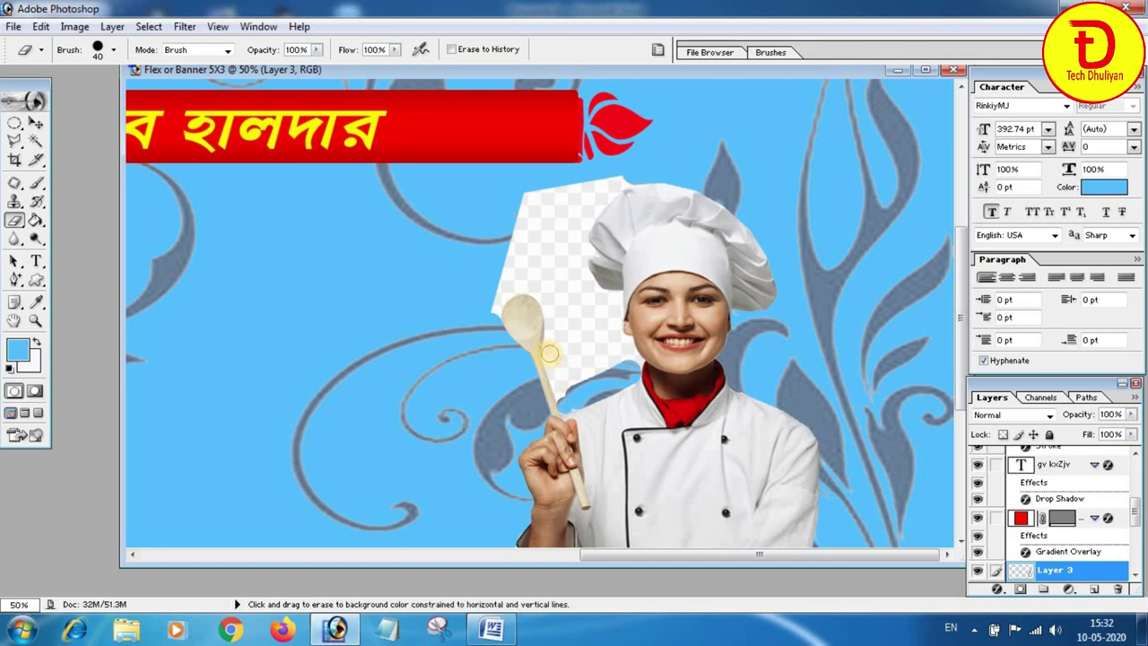
left_click(549, 355, "shift")
left_click(552, 332, "shift")
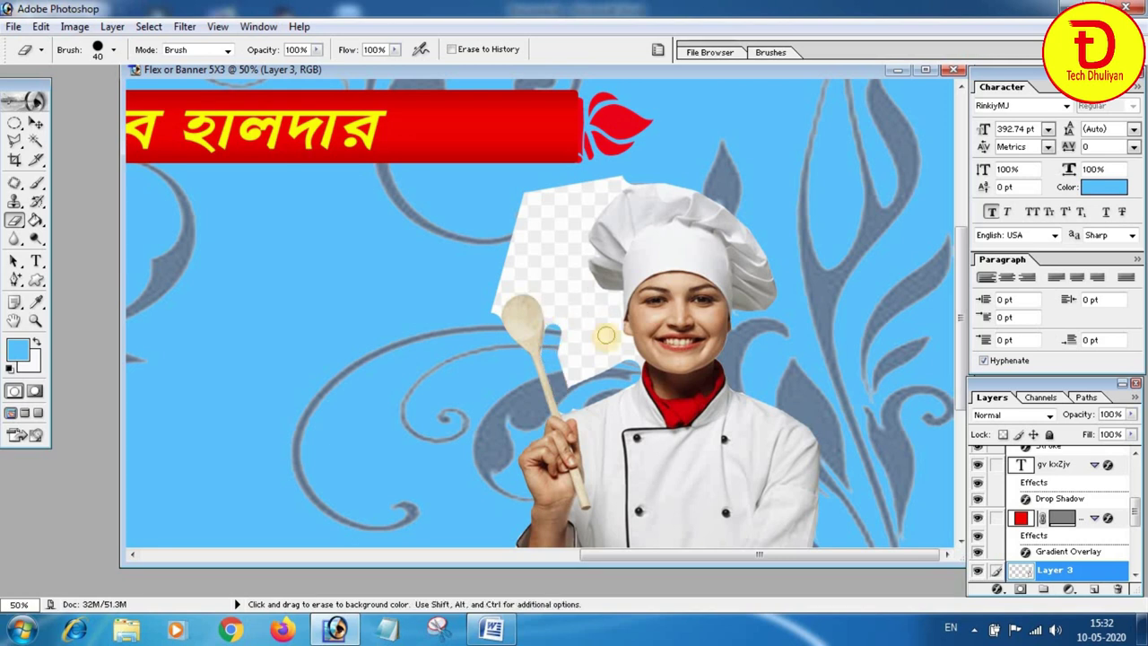
key("shift")
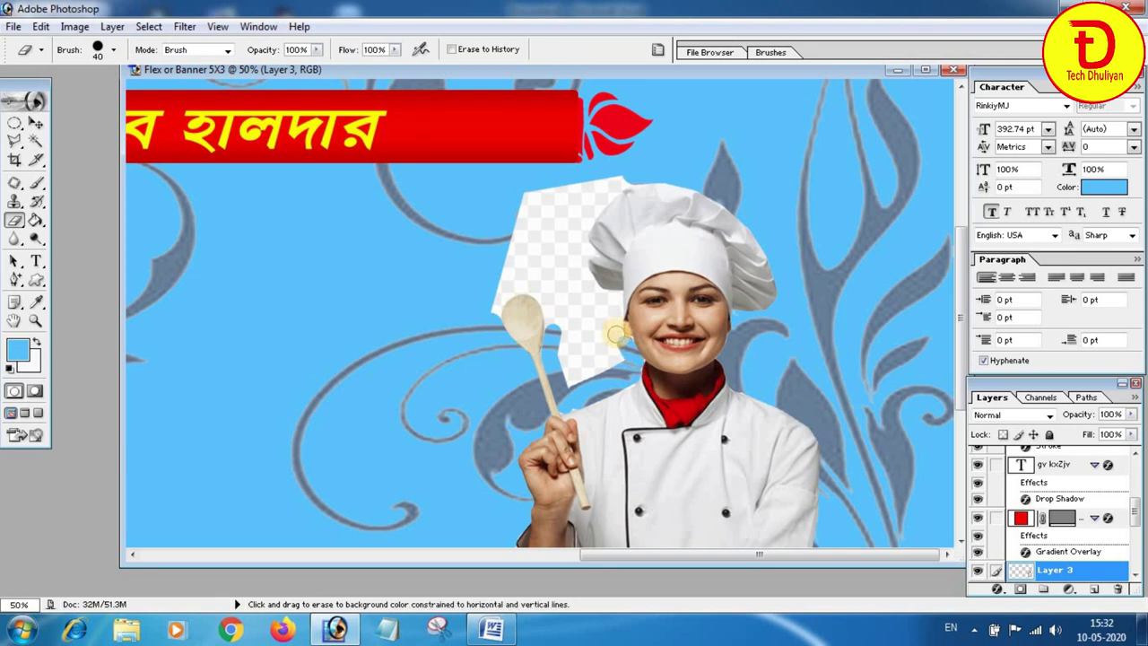
mouse_move(615, 332)
left_mouse_down()
mouse_move(608, 290)
mouse_move(597, 296)
mouse_move(584, 275)
mouse_move(580, 236)
mouse_move(594, 203)
mouse_move(631, 177)
left_mouse_up()
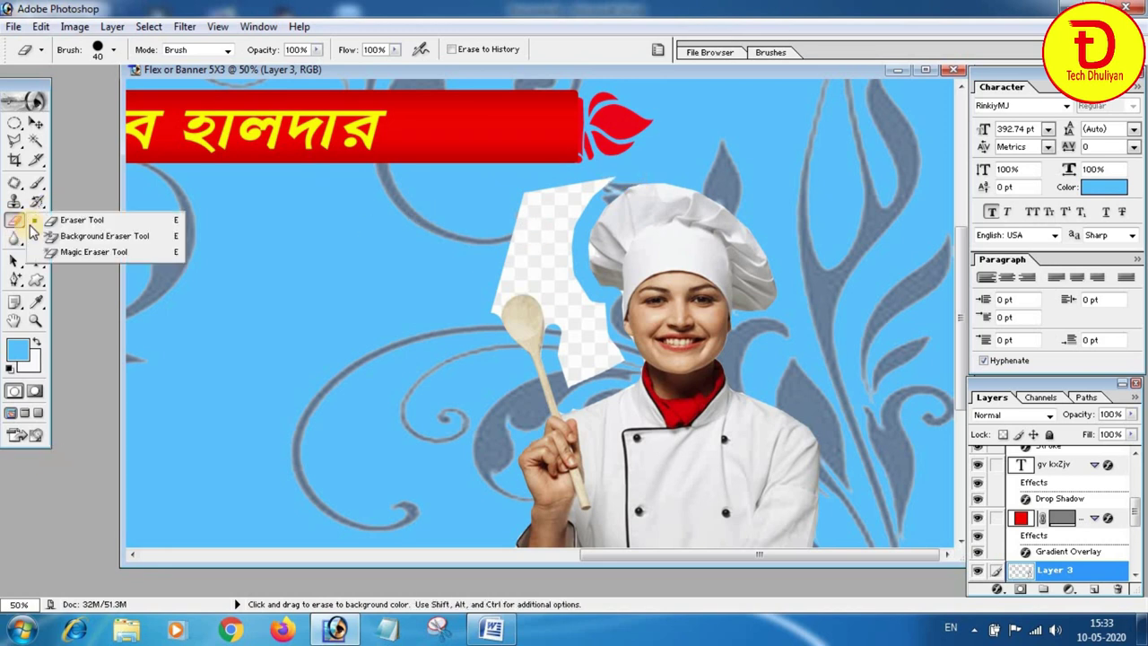
Step: Magic-erase the checkered patches left of the chef and beside her face
left_click_drag(13, 229, 50, 251)
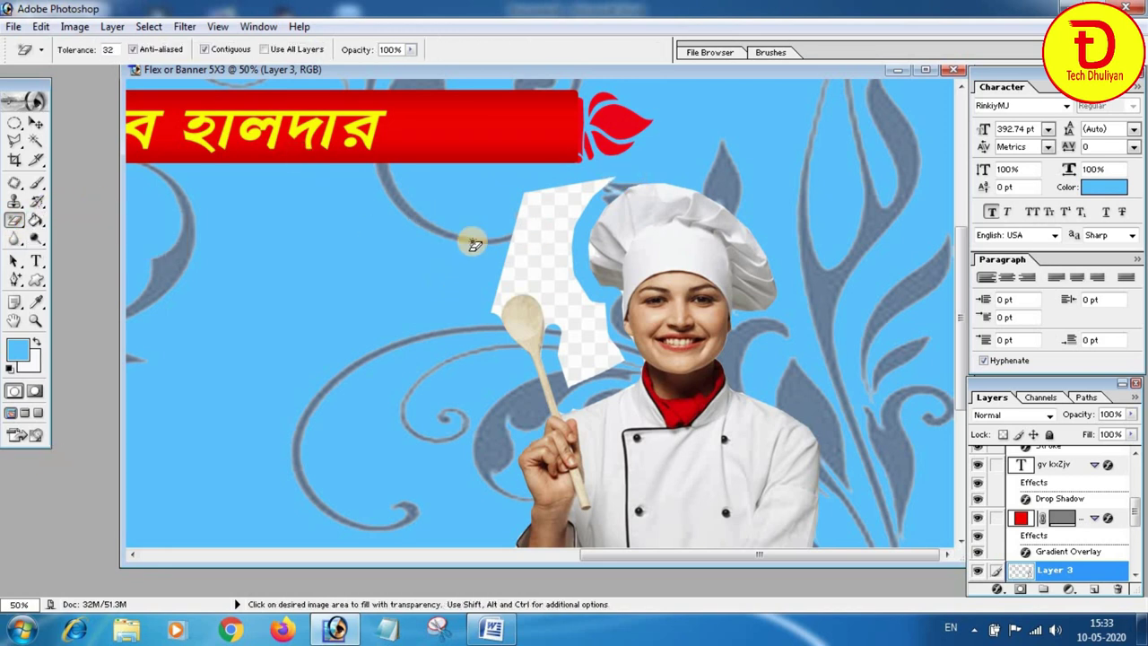
left_click(538, 255)
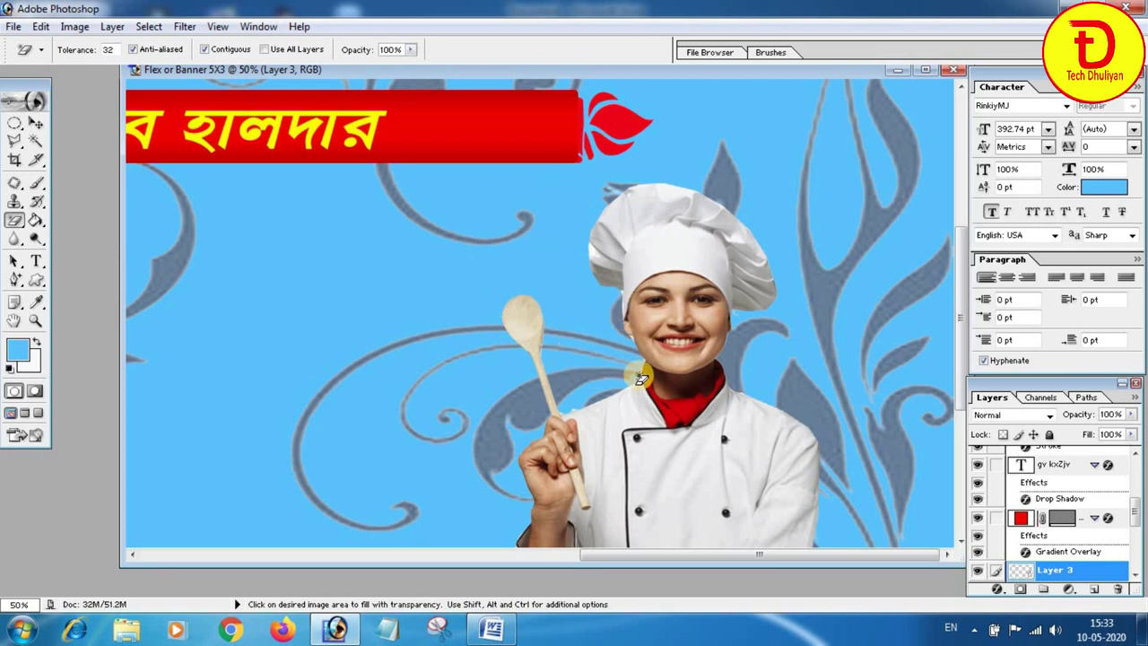
left_click(633, 341)
Step: Zoom out to about 16.7% and nudge the female chef further right
key("ctrl+minus")
key("ctrl+minus")
key("ctrl+minus")
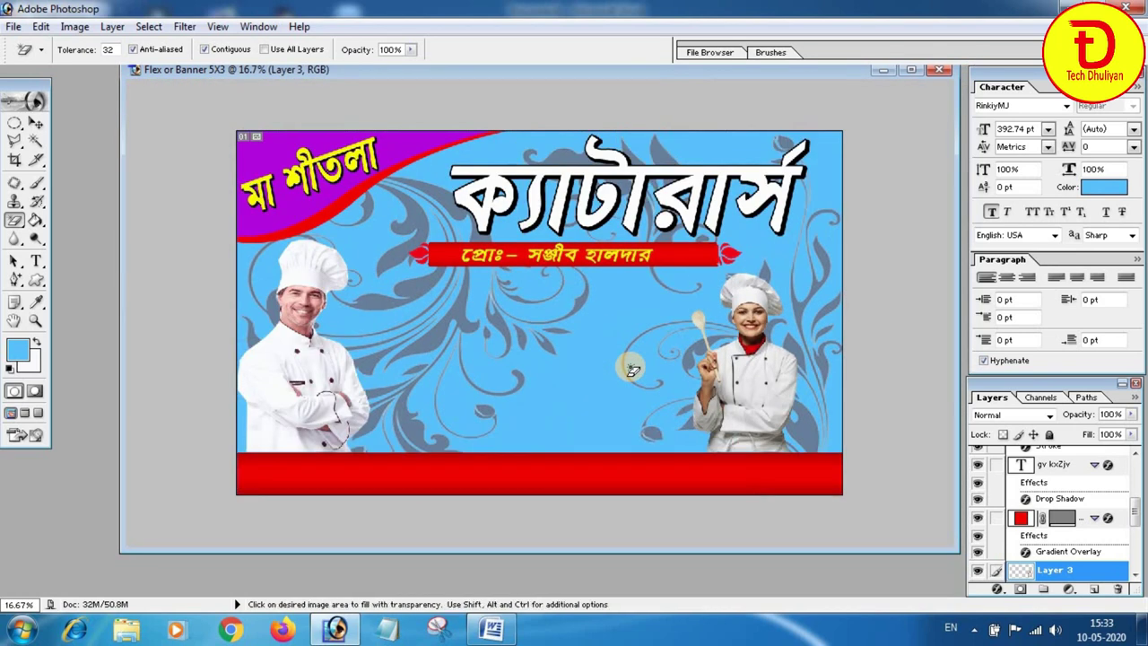
left_click(36, 123)
mouse_move(777, 364)
left_mouse_down()
mouse_move(774, 376)
mouse_move(804, 380)
left_mouse_up()
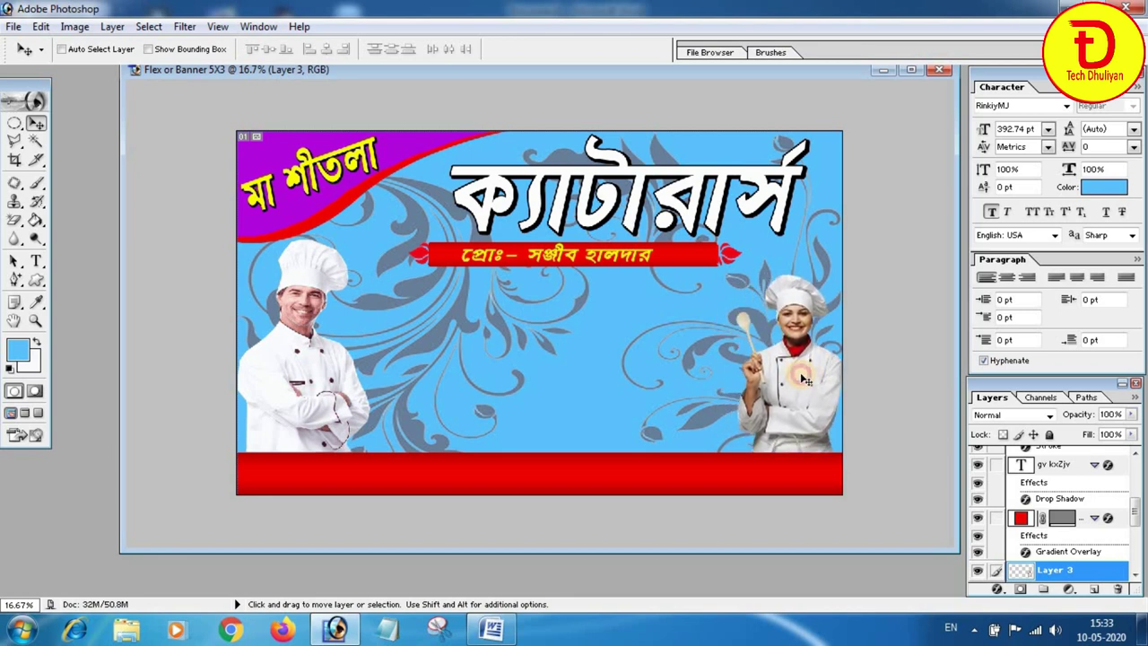
Step: Enlarge the female chef to about 127% wide by 116% tall
key("ctrl+t")
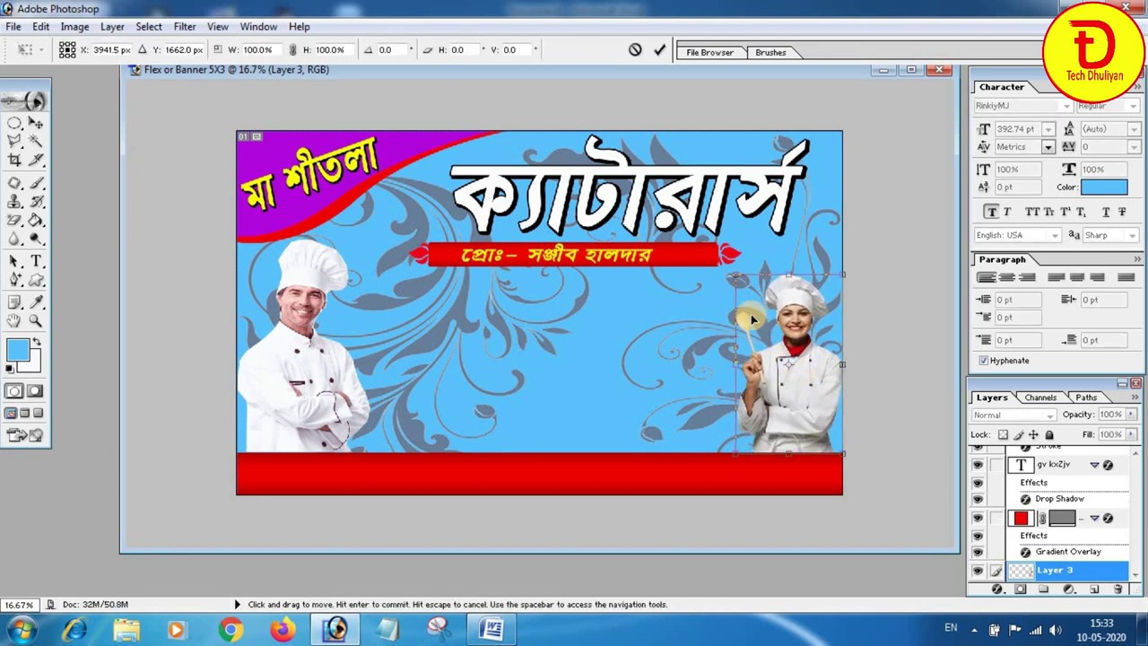
left_click_drag(731, 262, 715, 250)
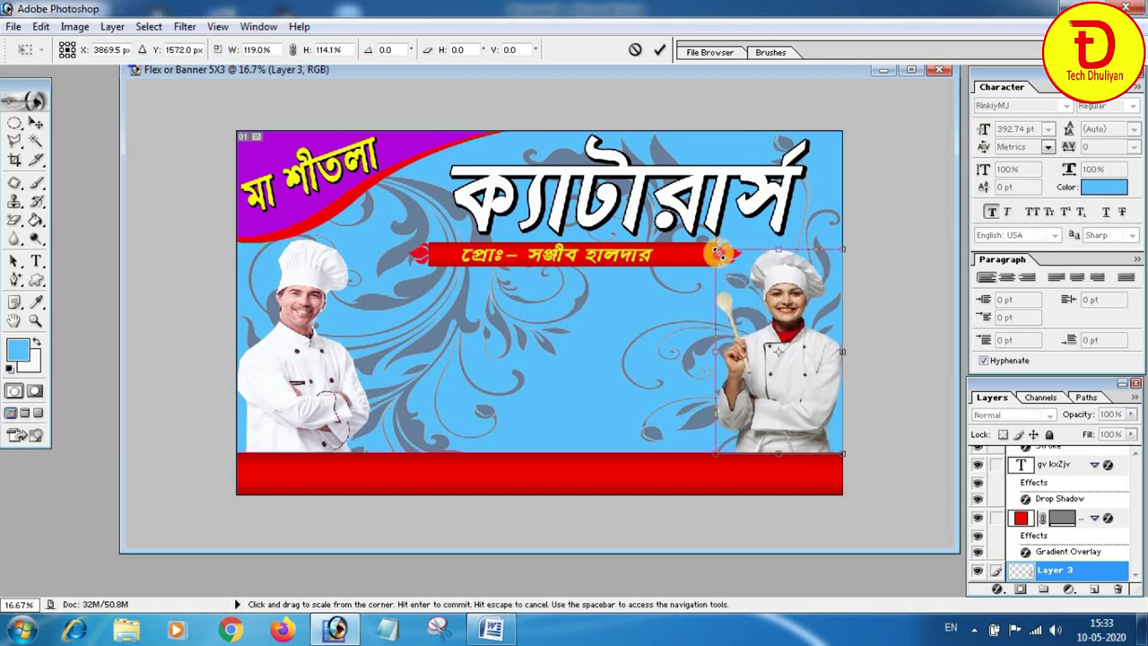
left_click_drag(717, 251, 707, 247)
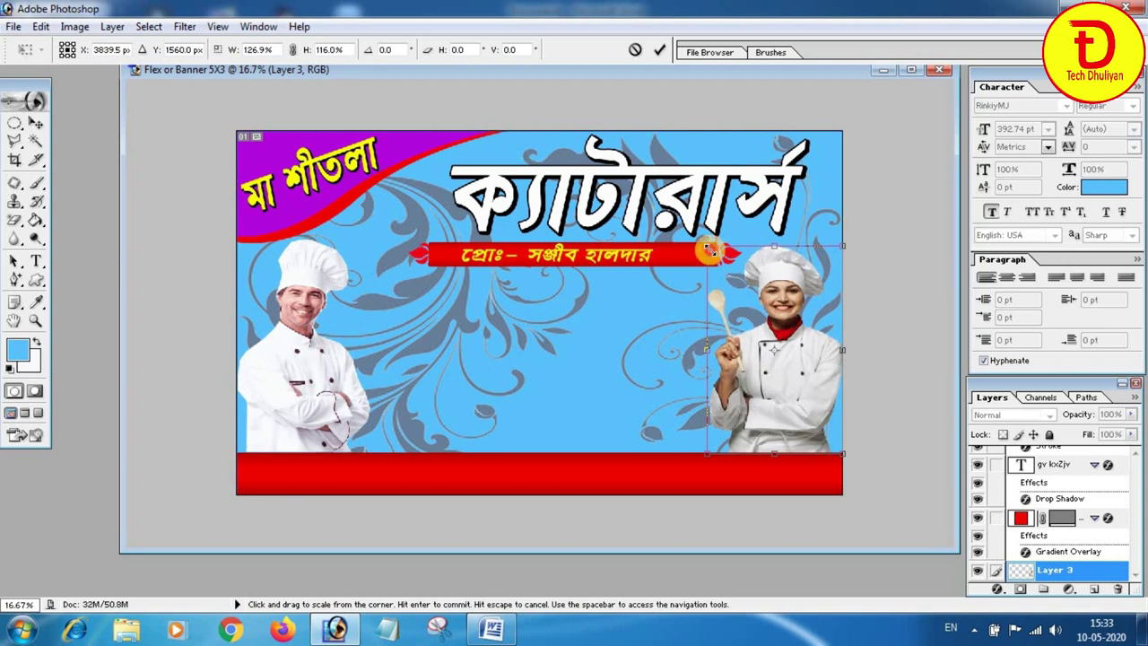
key("Return")
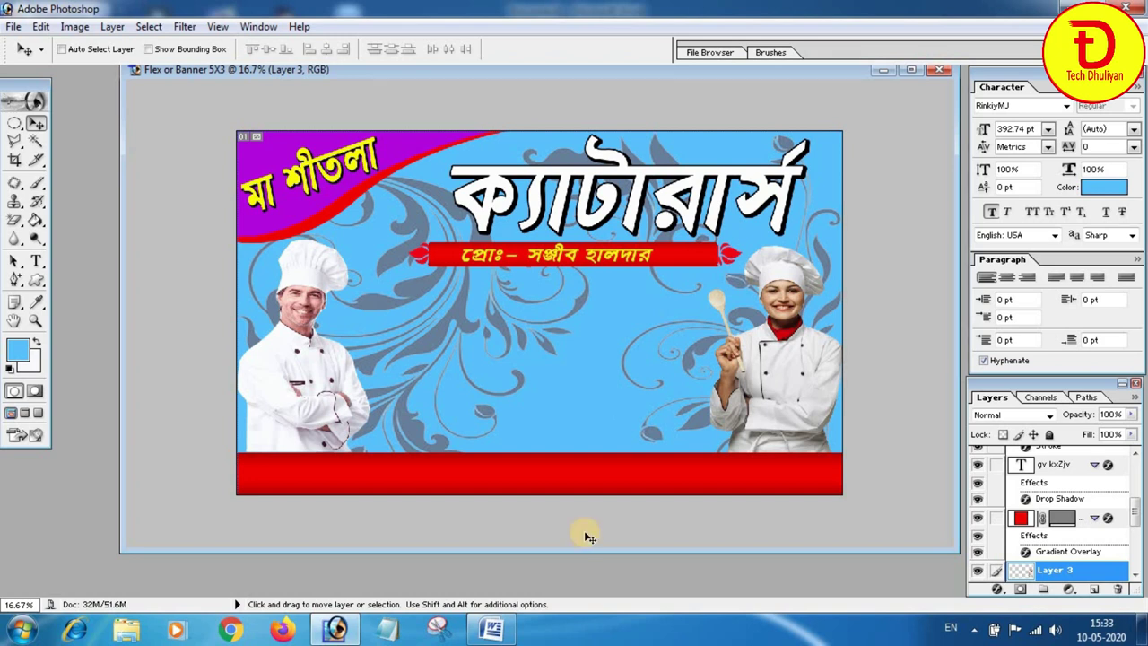
Step: Select the Word sentence about skilled cooks preparing and serving food at events
left_click(491, 627)
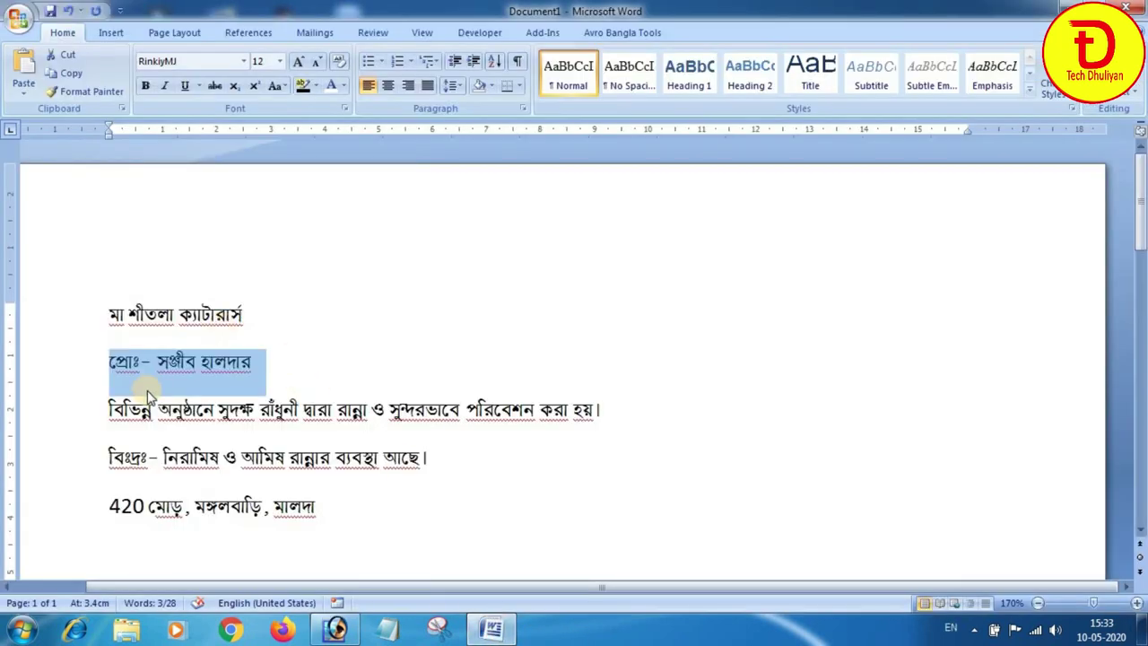
left_click_drag(108, 408, 607, 419)
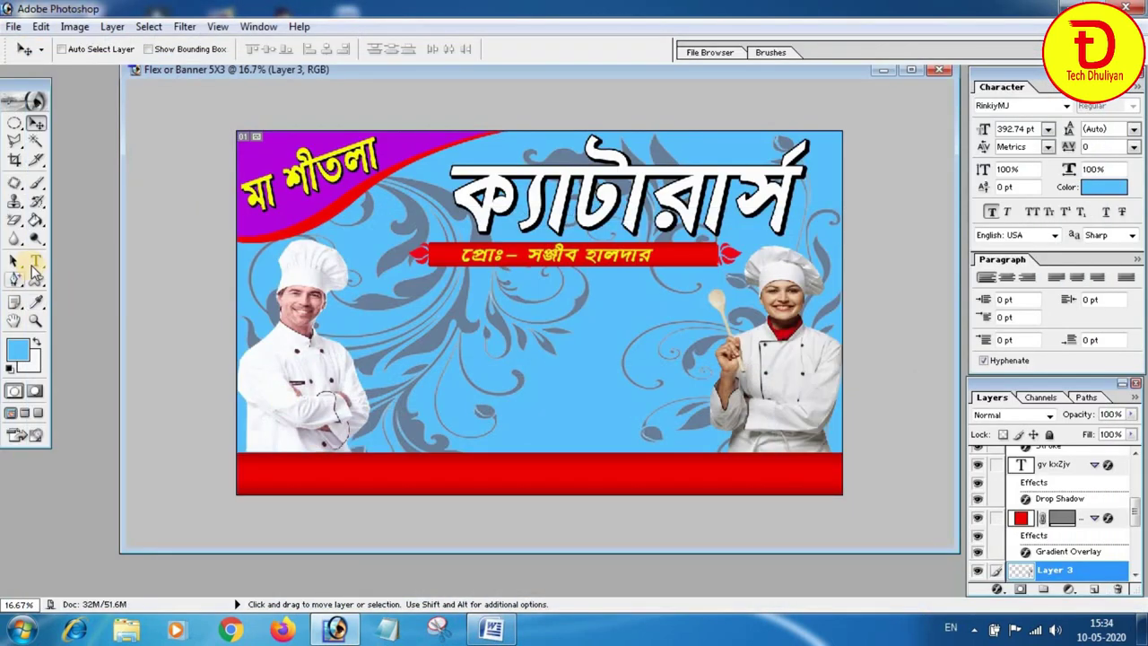
Step: Paste the Word sentence onto the banner as white 72 pt text
left_click(36, 260)
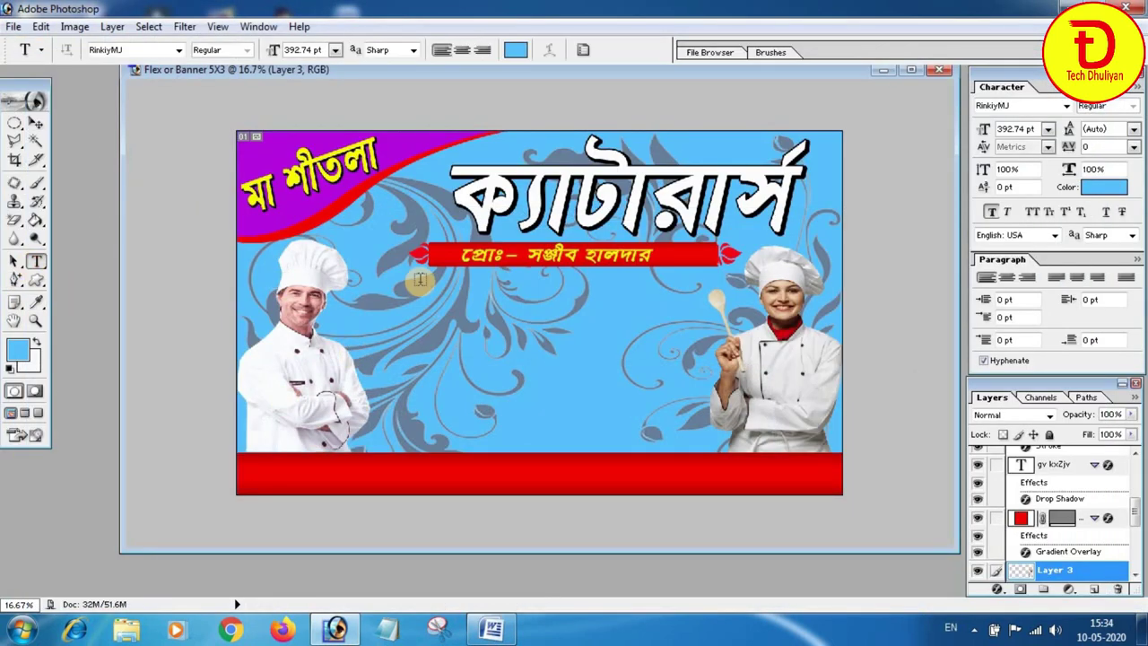
left_click(384, 330)
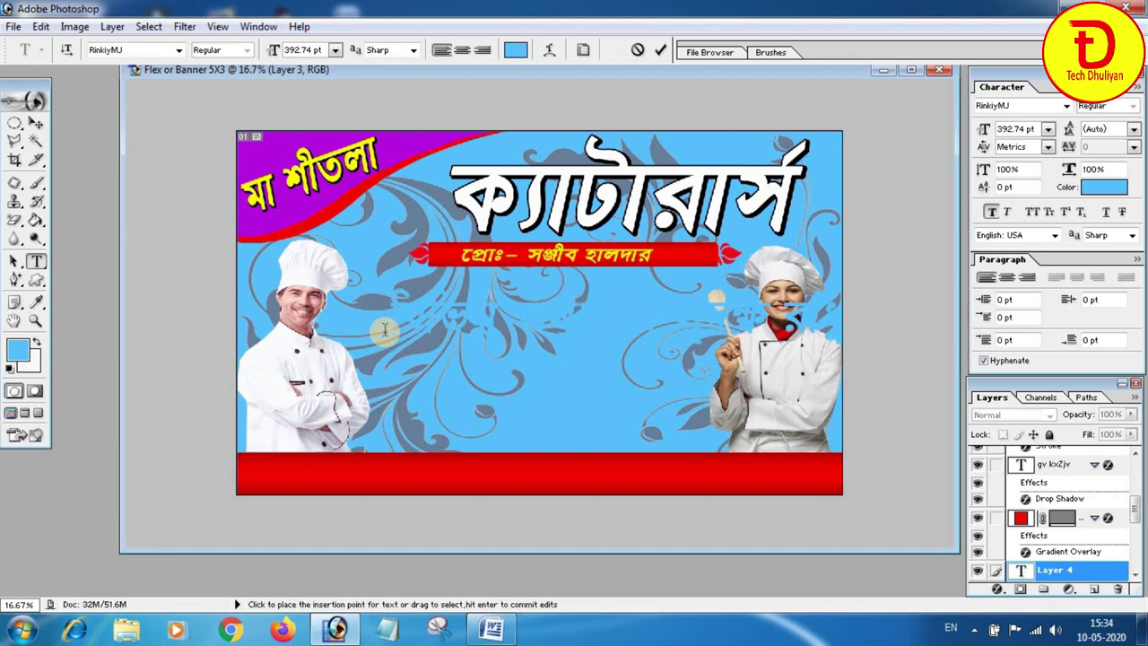
key("ctrl+a")
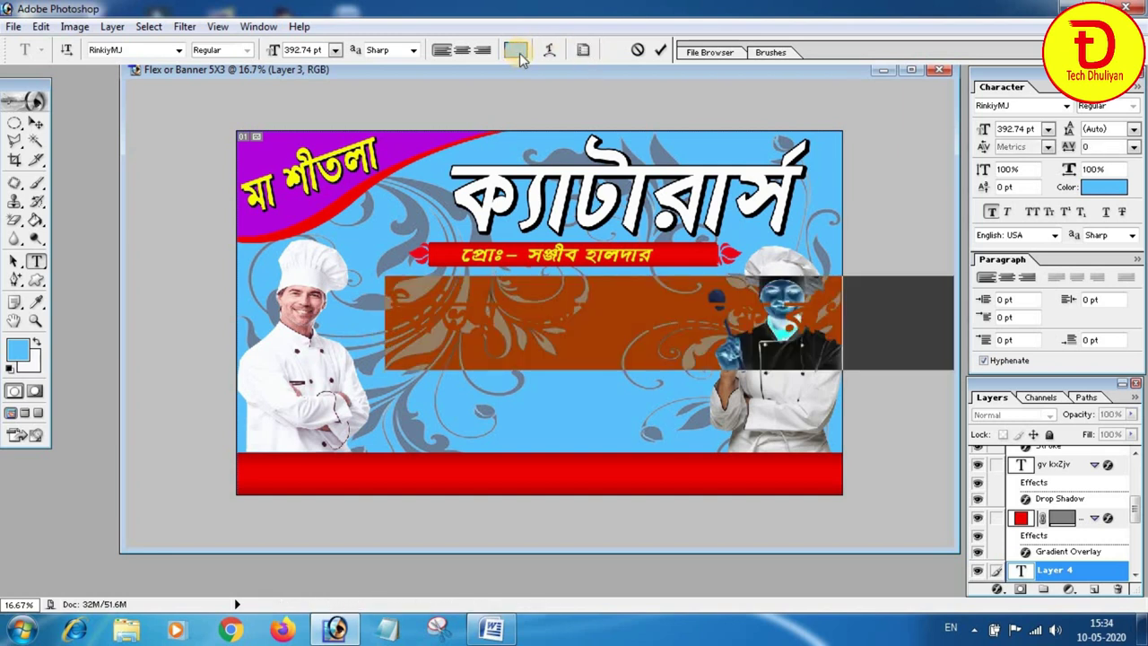
left_click(516, 50)
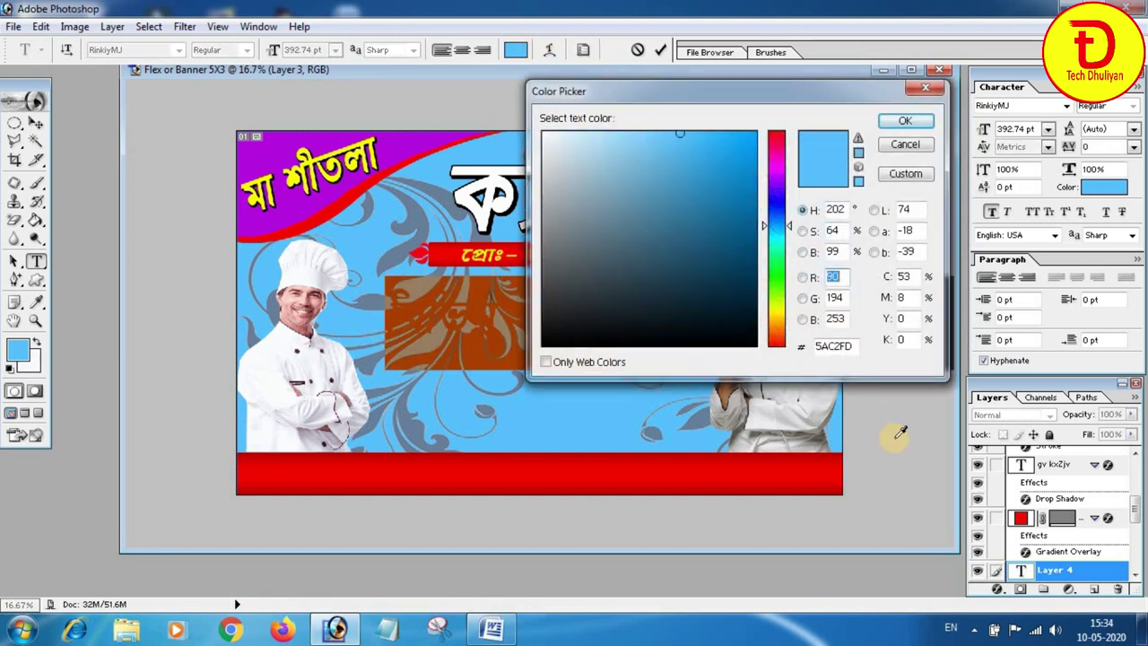
left_click(549, 143)
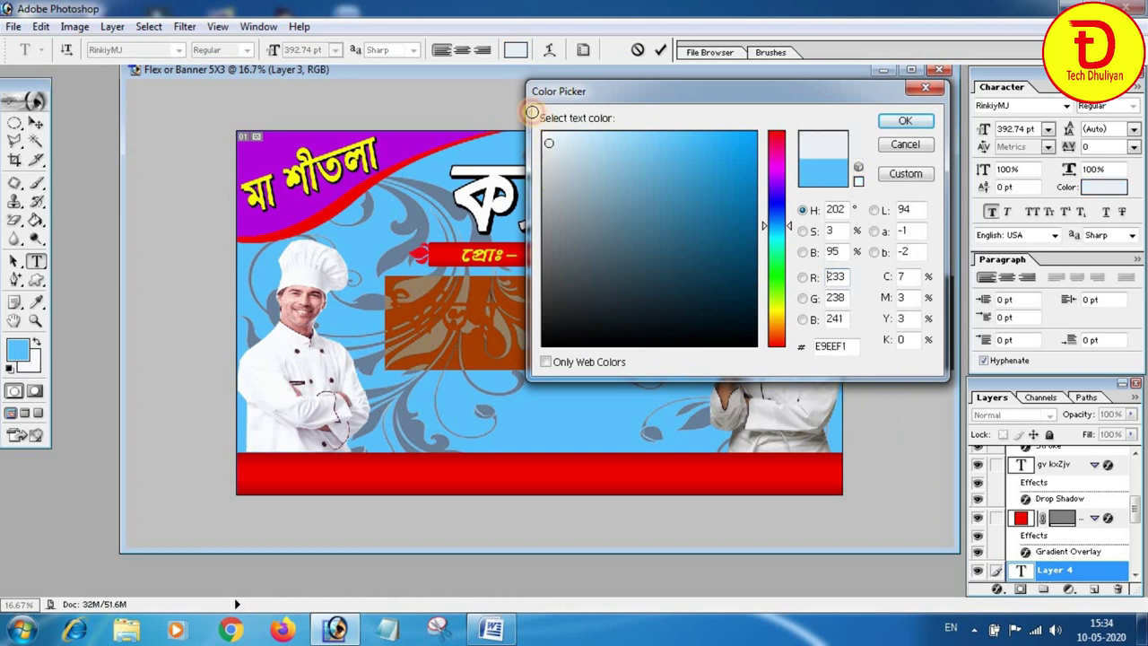
left_click_drag(532, 112, 536, 117)
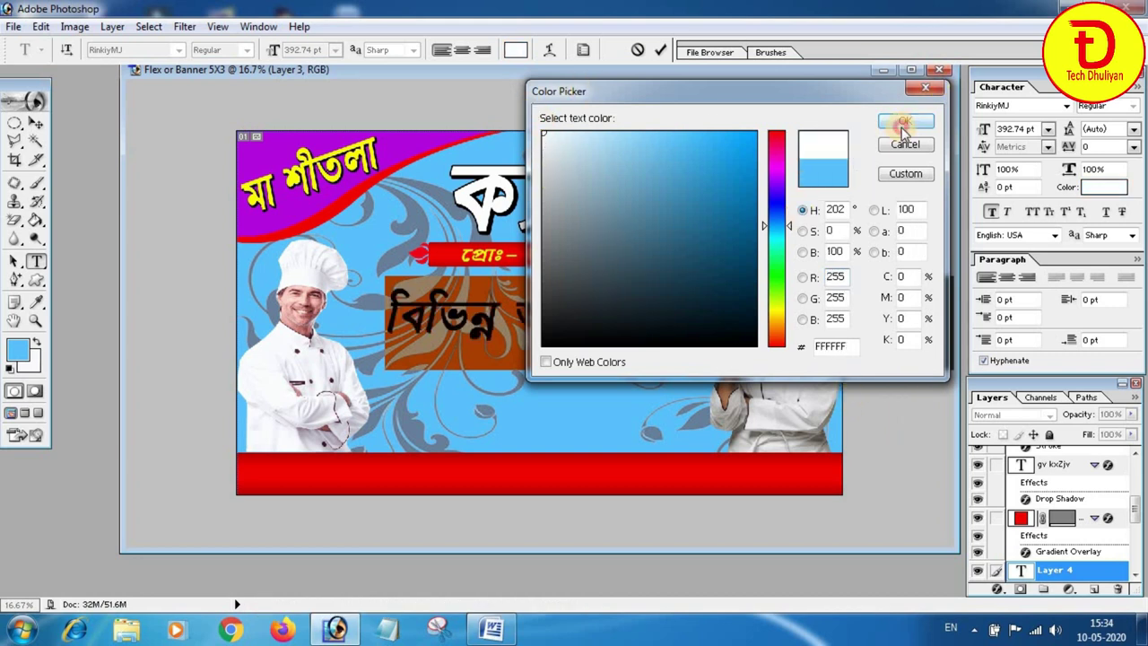
left_click(903, 125)
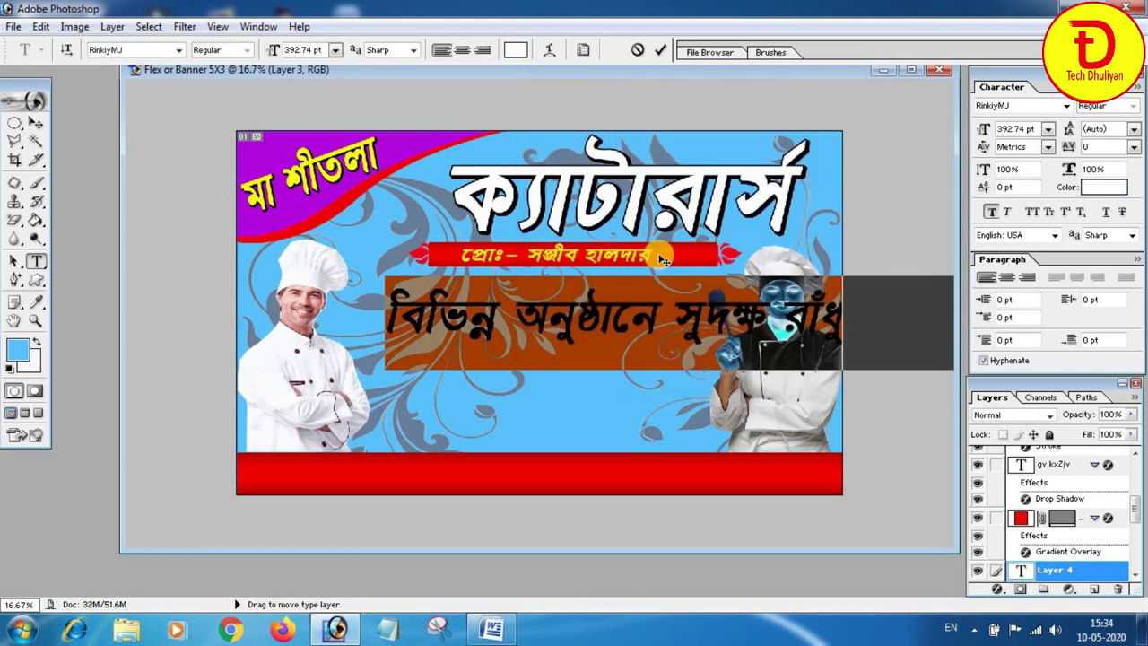
left_click(337, 52)
left_click(325, 334)
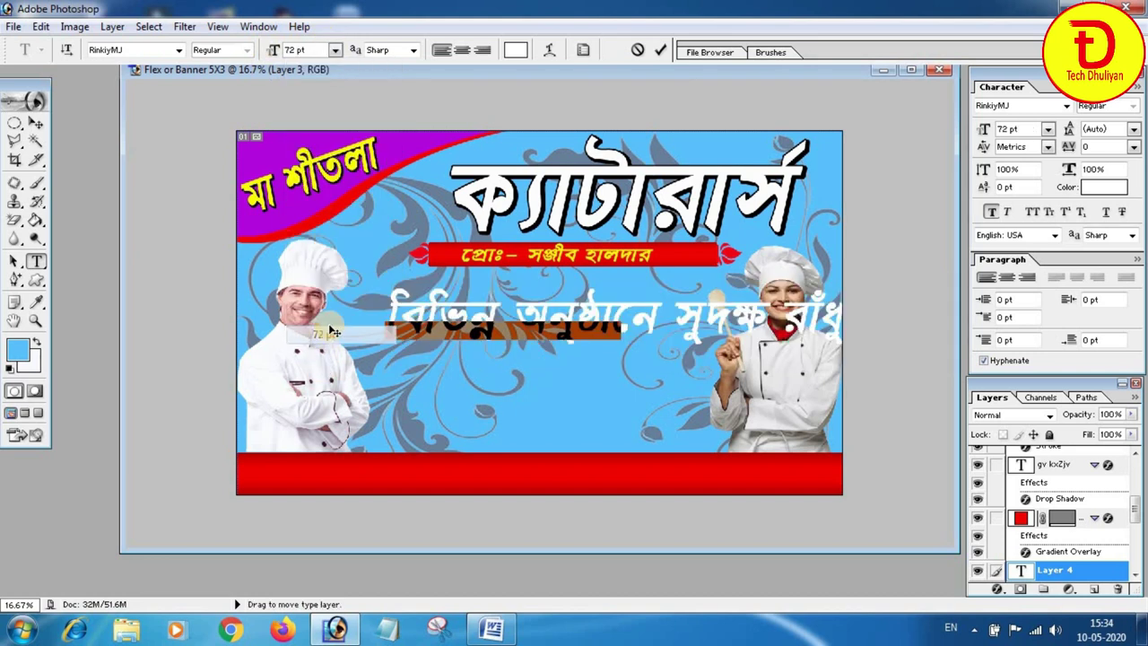
left_click(34, 124)
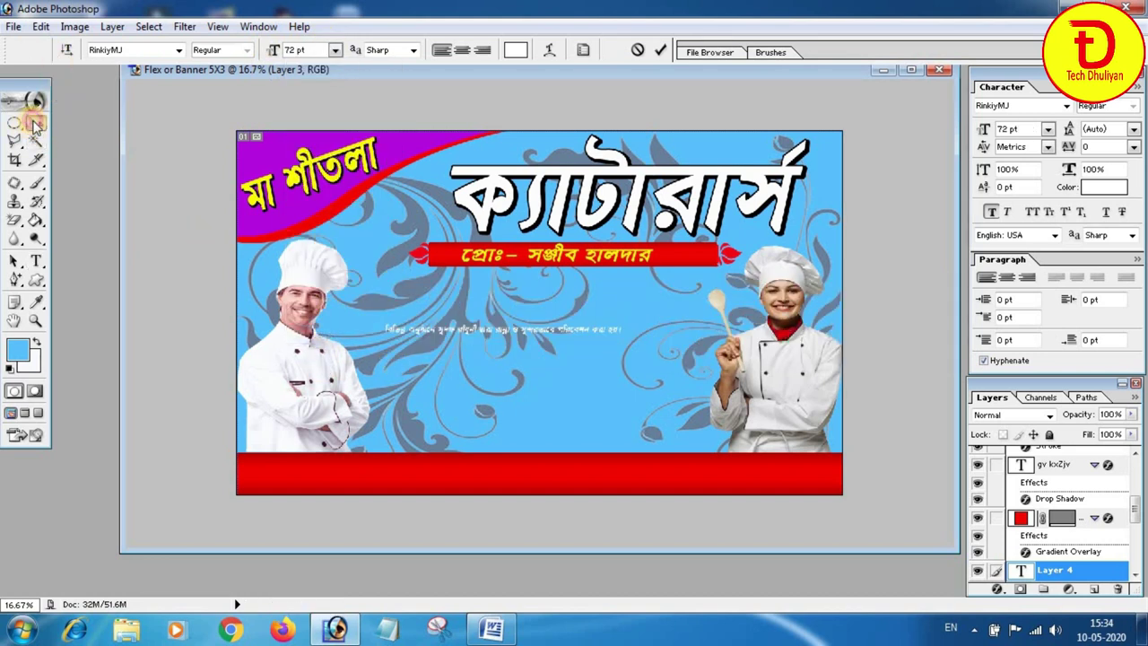
Step: Enlarge the tagline, move it up between the chefs and stretch it wider
key("ctrl+t")
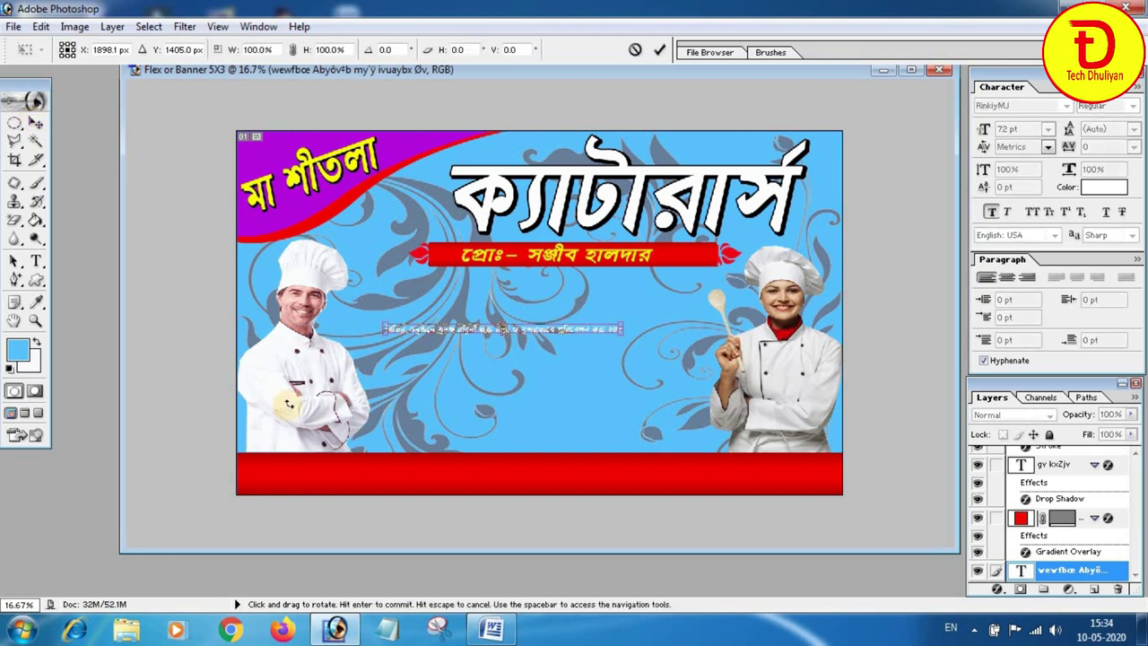
left_click_drag(618, 332, 797, 361)
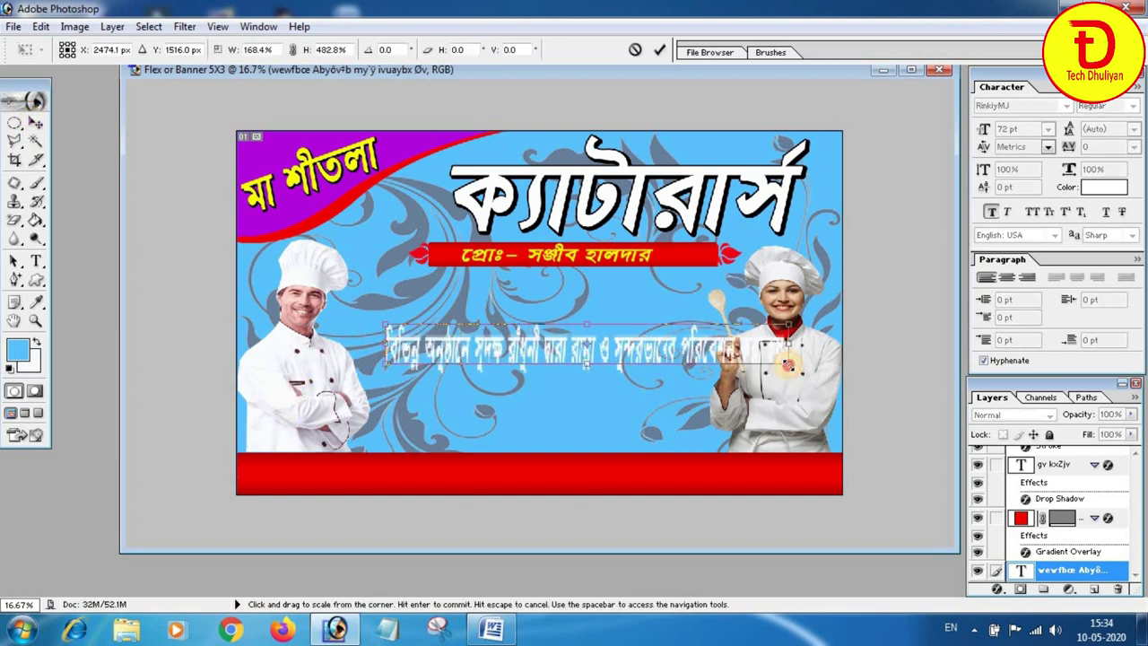
left_click_drag(625, 337, 599, 296)
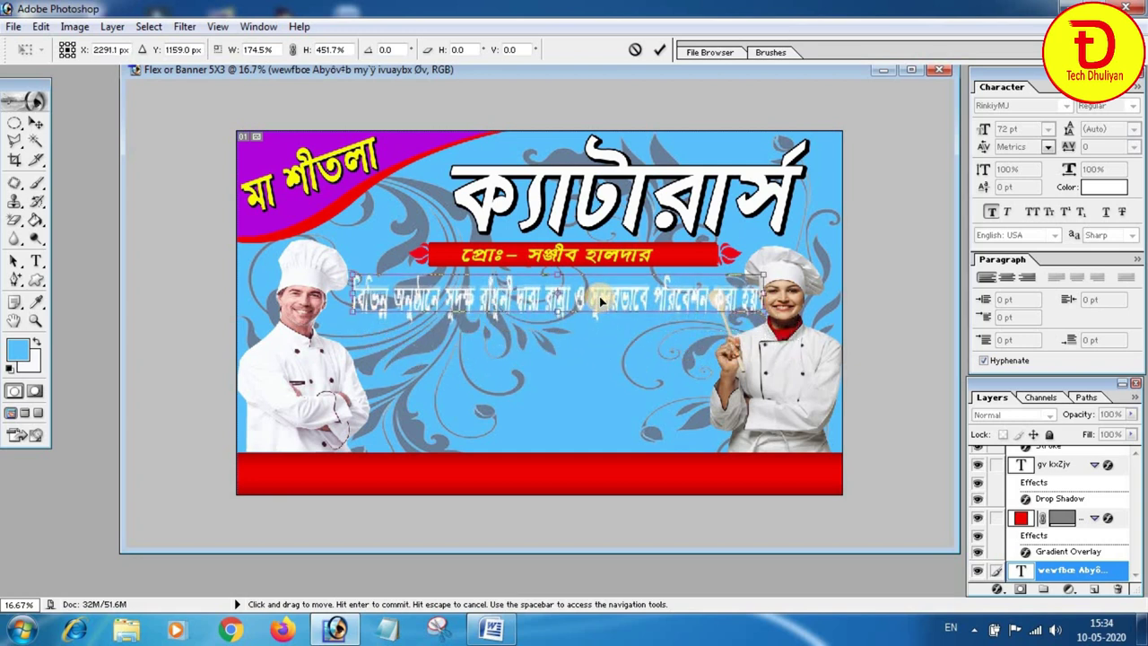
left_click_drag(766, 306, 972, 302)
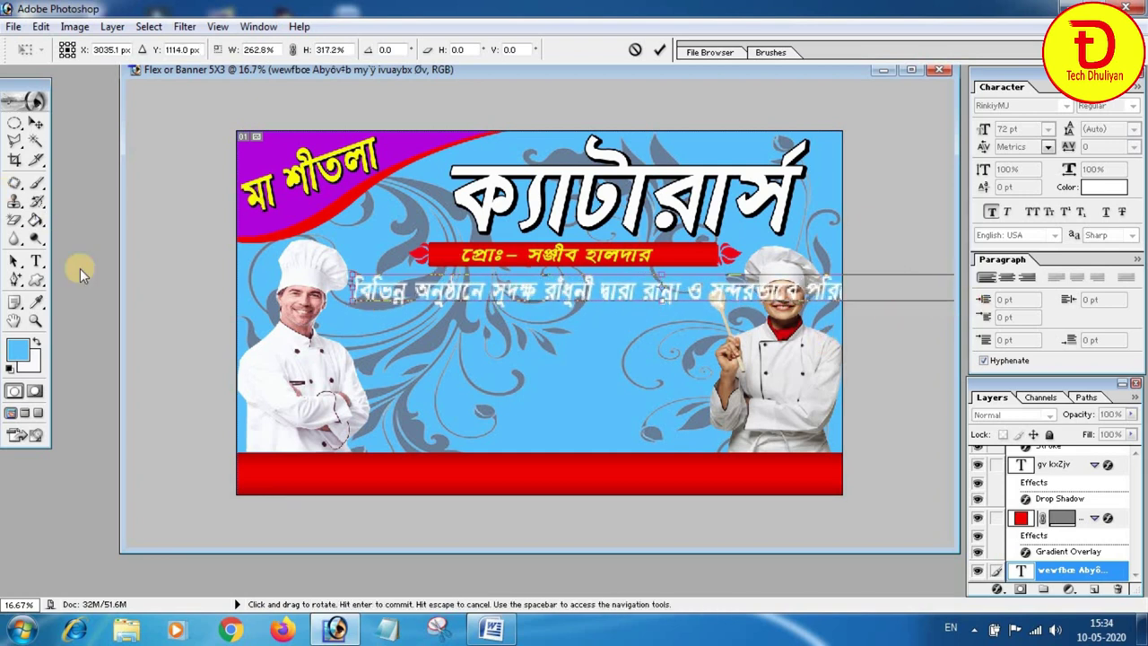
Step: Split the tagline into two centre-aligned lines before the word 'ও'
key("Return")
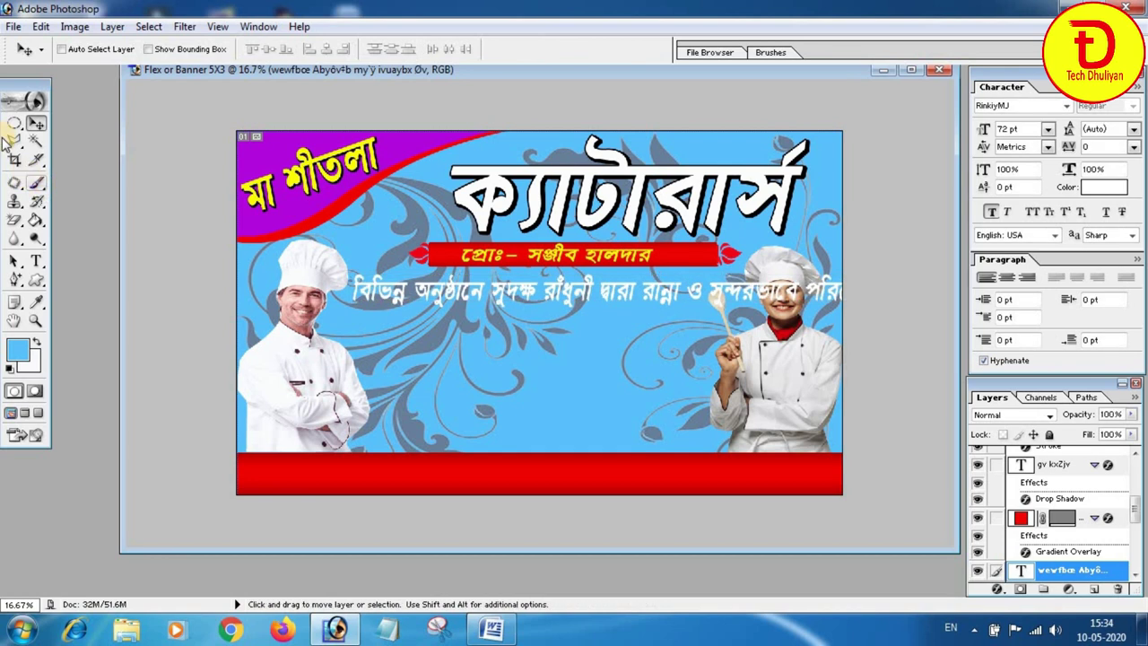
left_click(36, 262)
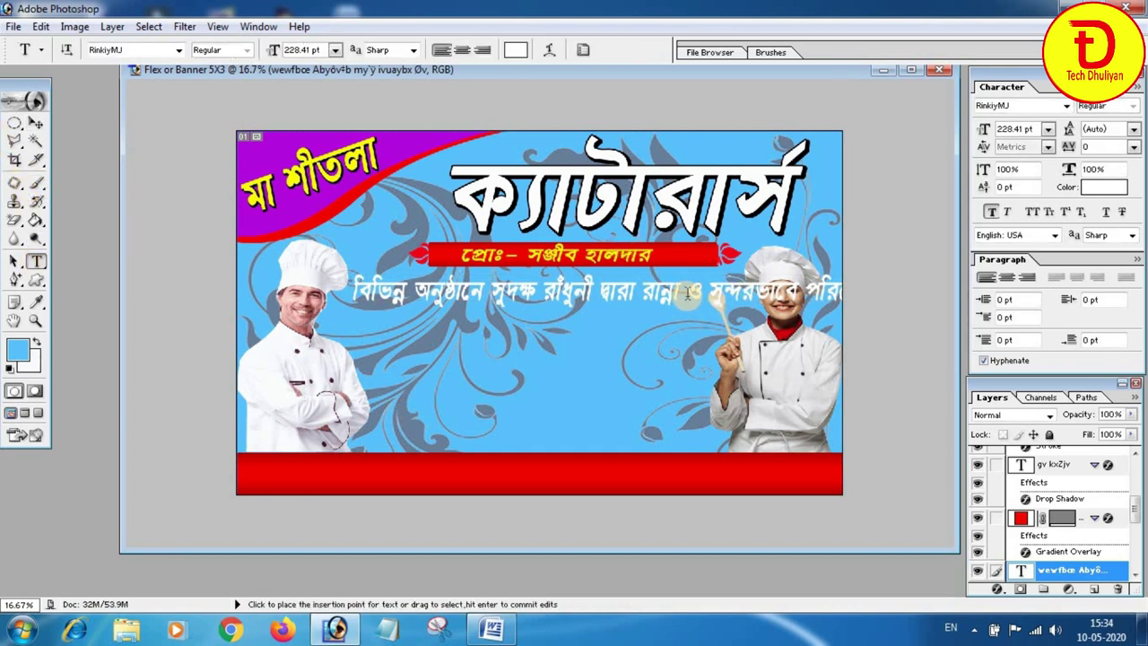
left_click(692, 295)
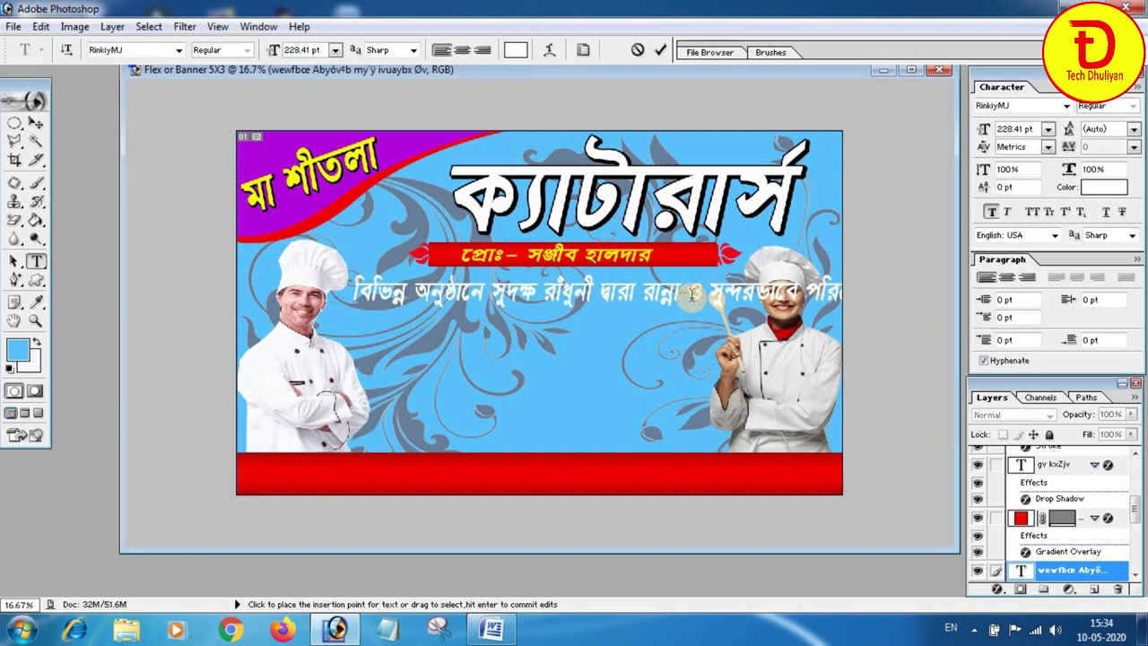
key("Return")
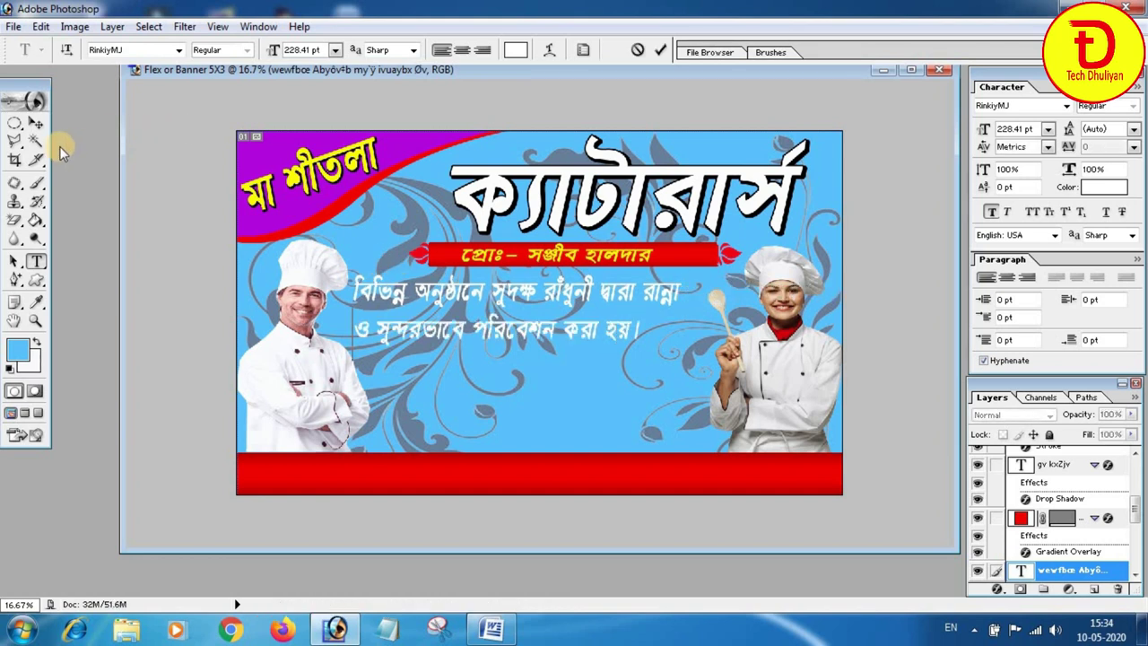
left_click(461, 50)
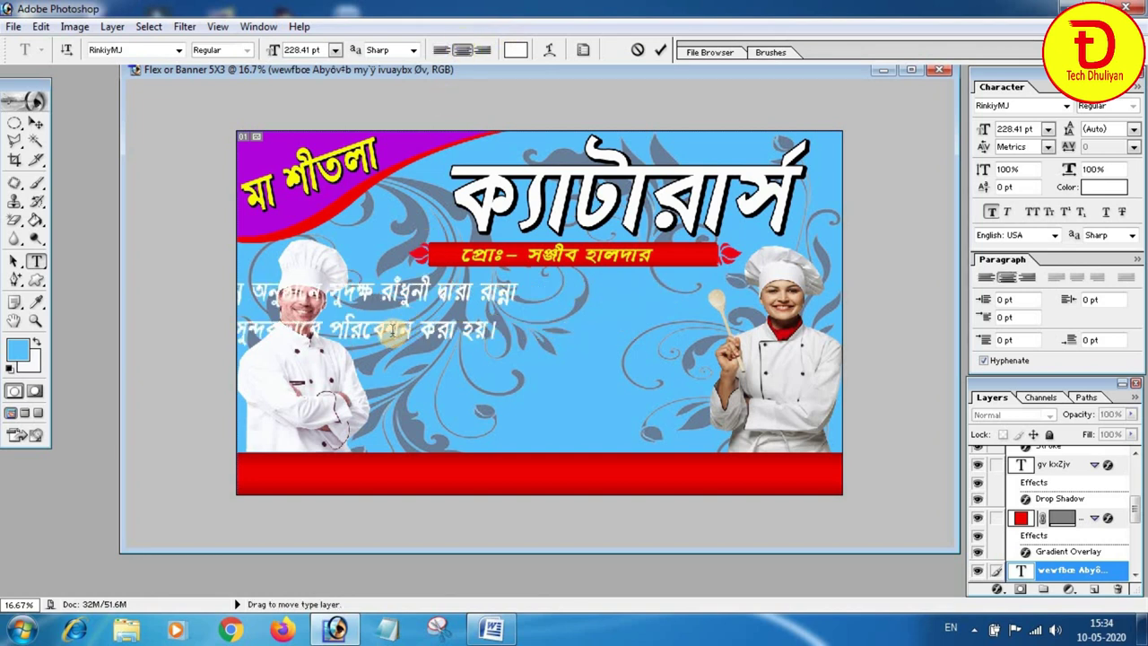
Step: Move the two-line tagline to the banner centre and enlarge it to about 108% by 112%
left_click(36, 123)
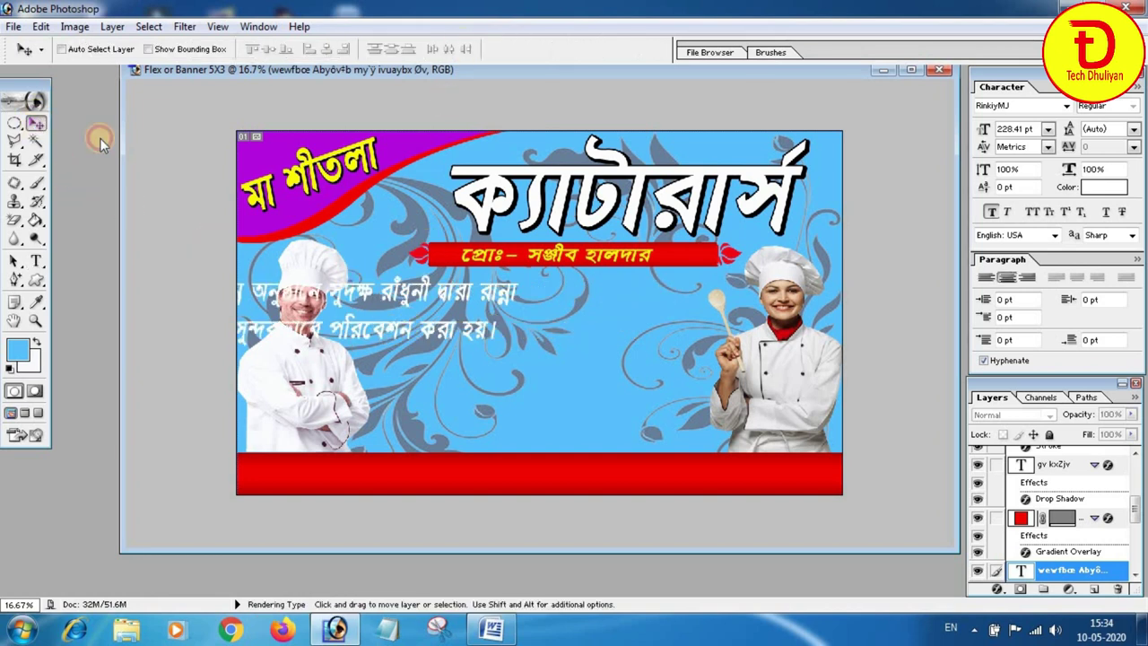
mouse_move(332, 296)
left_mouse_down()
mouse_move(553, 289)
mouse_move(522, 292)
left_mouse_up()
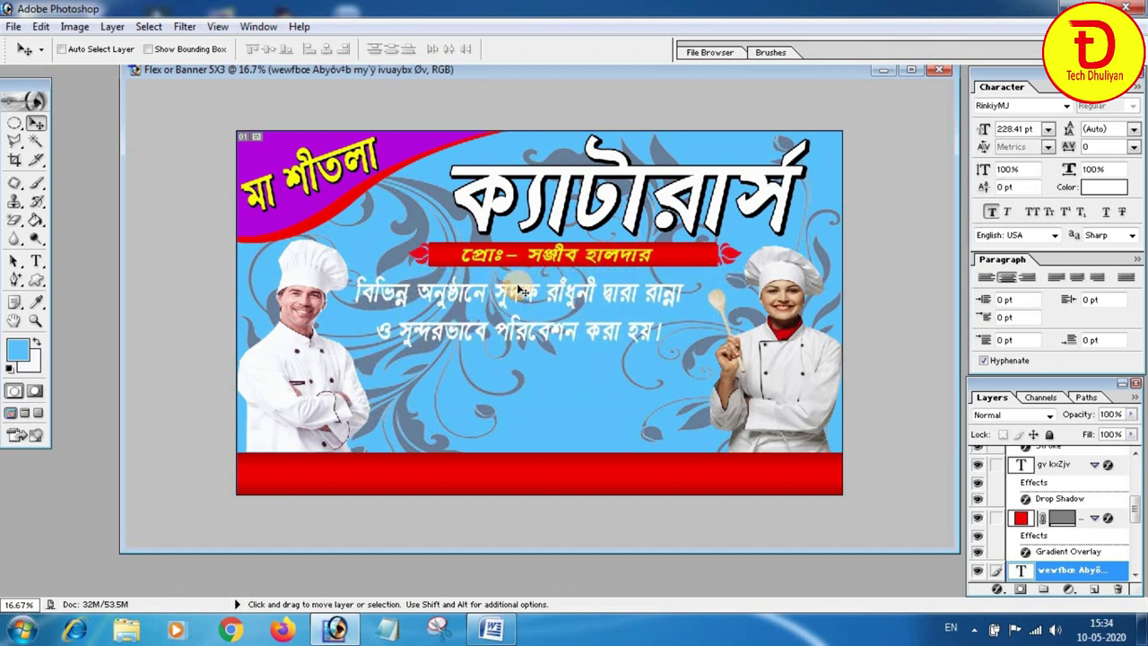
key("ctrl+t")
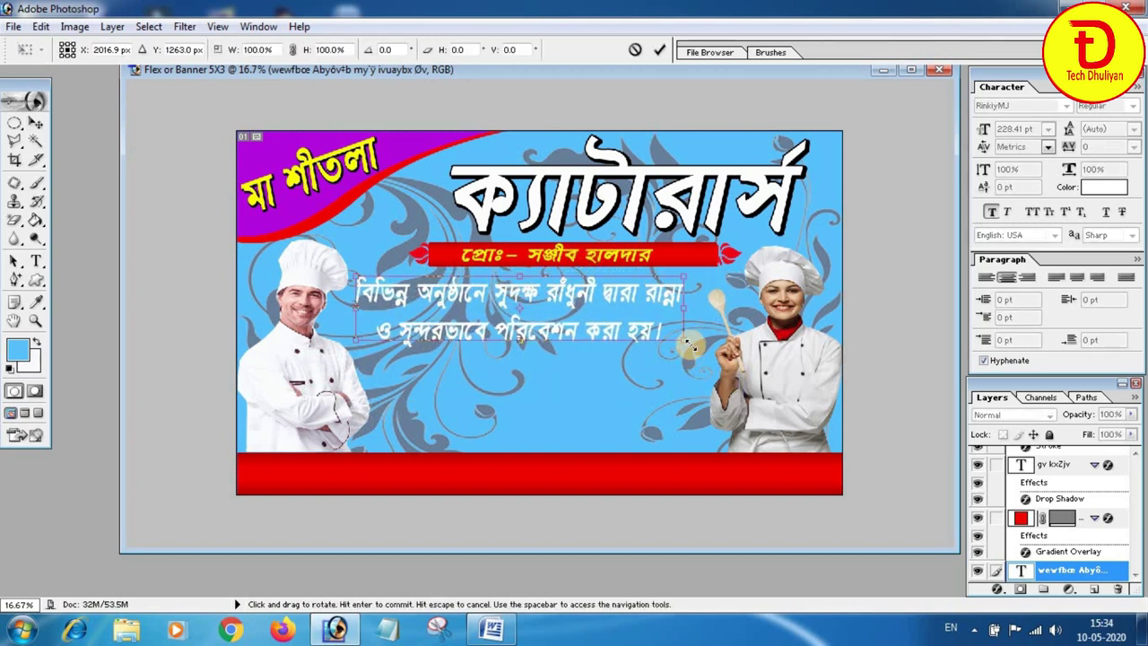
mouse_move(698, 346)
left_mouse_down()
mouse_move(711, 348)
mouse_move(711, 335)
mouse_move(714, 351)
left_mouse_up()
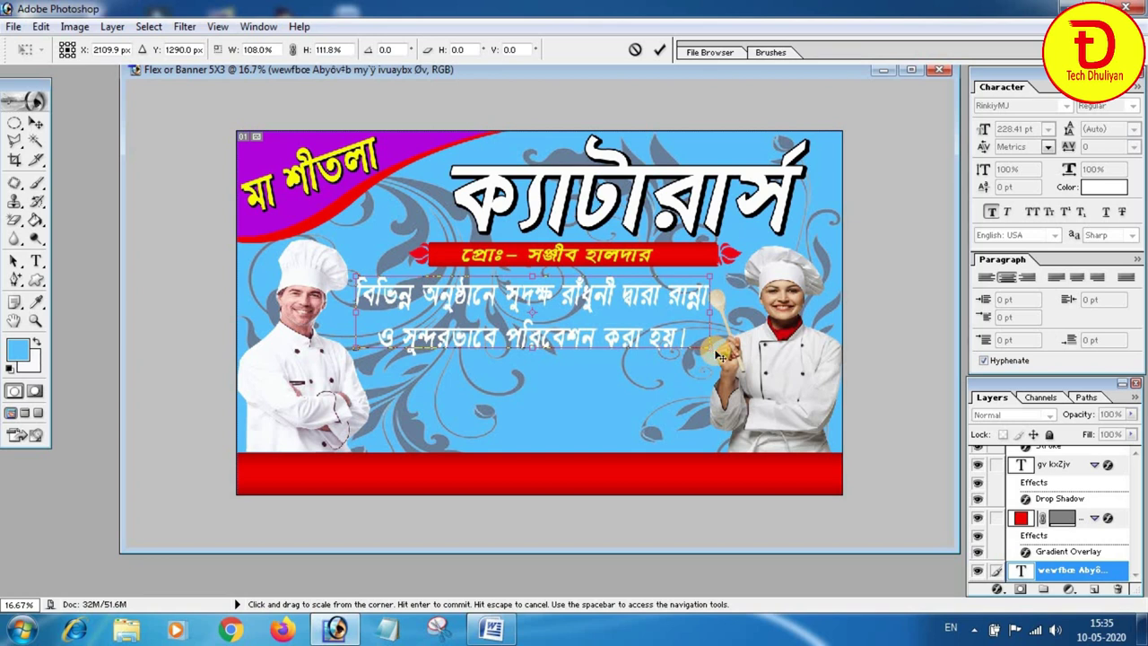
key("Return")
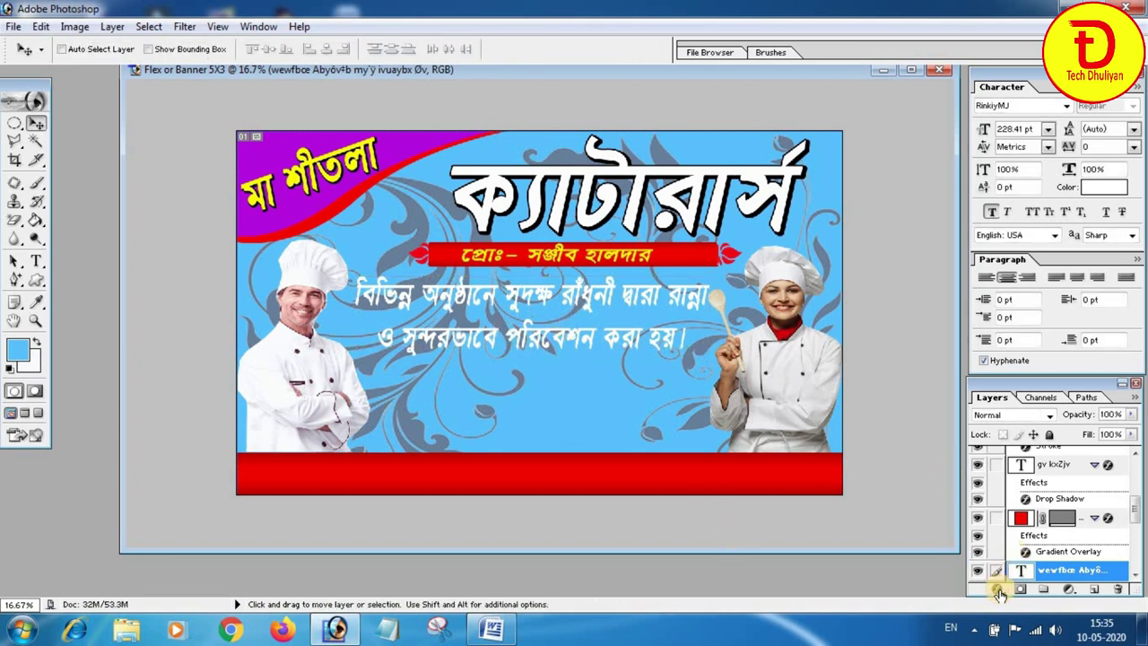
Step: Add a drop shadow to the white tagline with 100% opacity and spread 36
left_click(1000, 591)
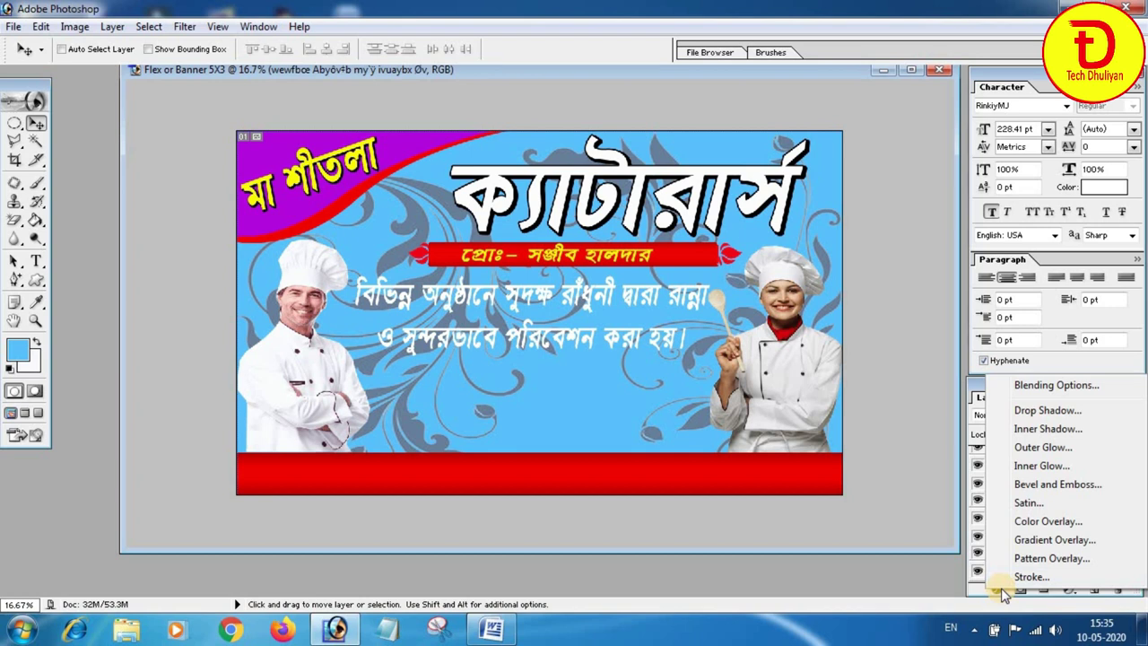
left_click(1037, 410)
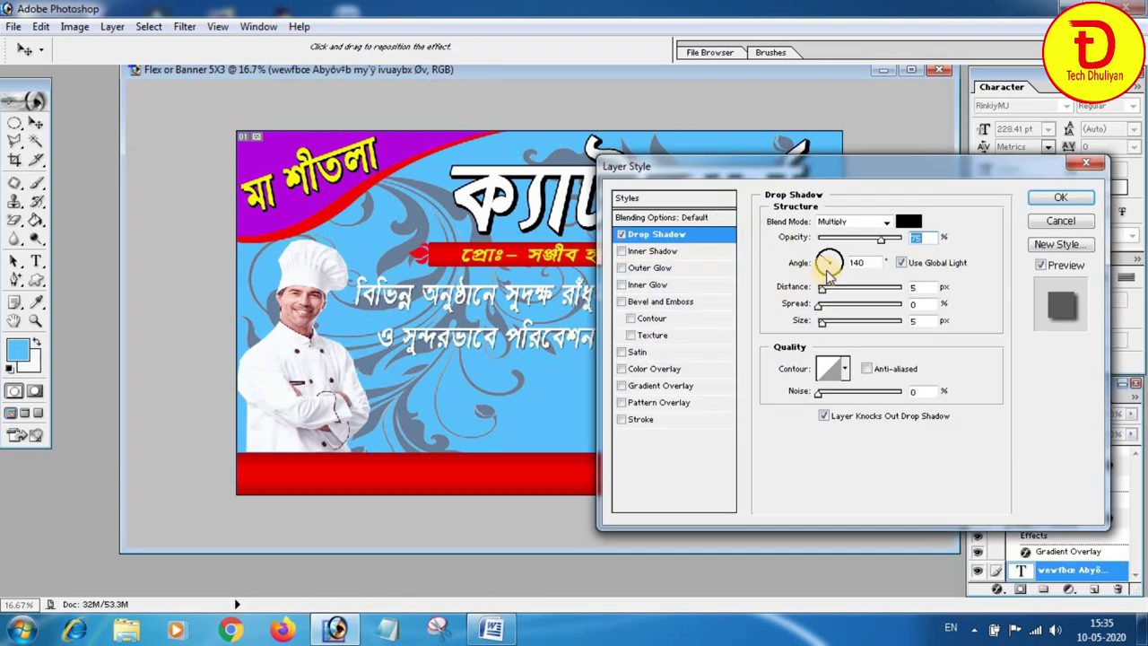
type("100")
left_click_drag(823, 305, 908, 329)
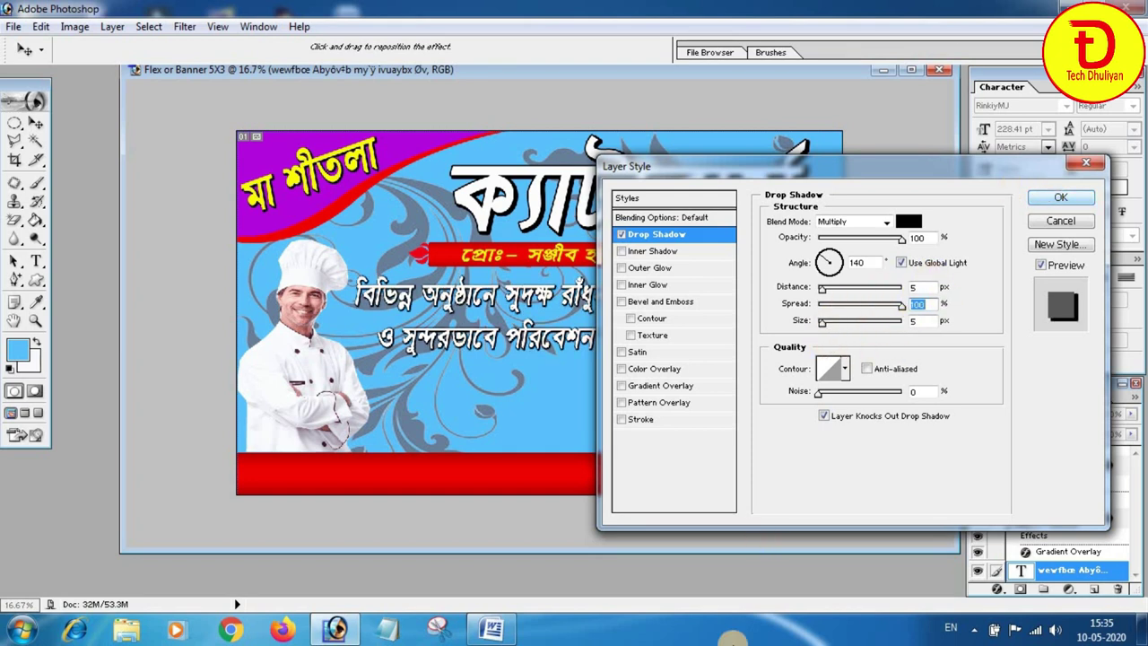
left_click(1063, 199)
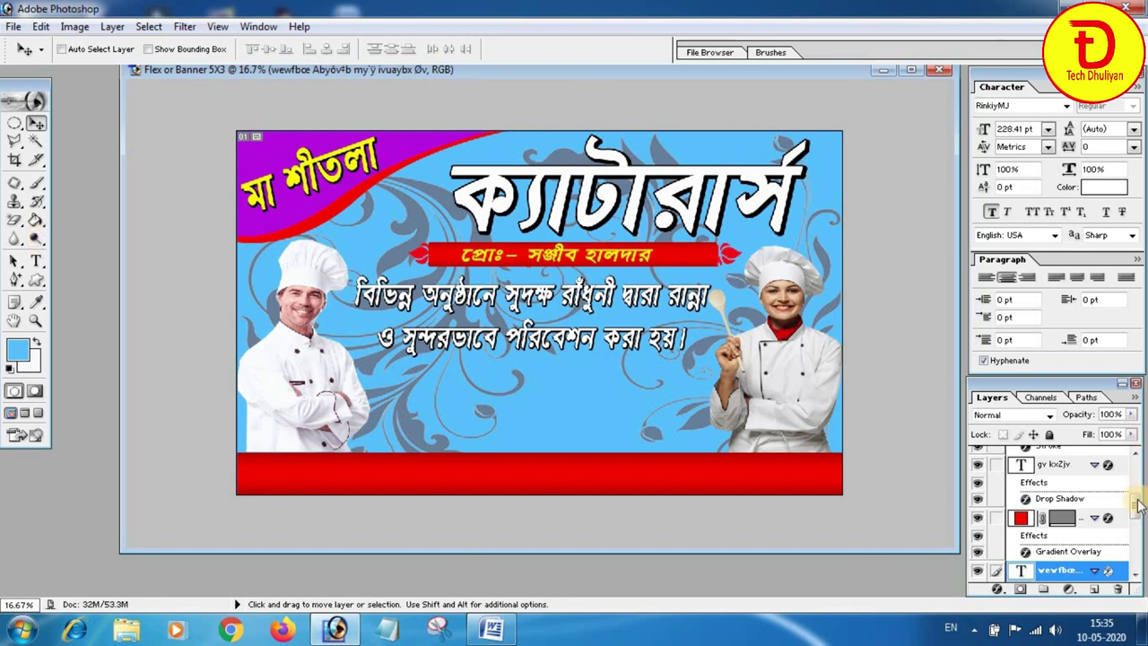
Step: Select the Background layer after briefly checking Layer 1's opacity
left_click_drag(1142, 513, 1137, 560)
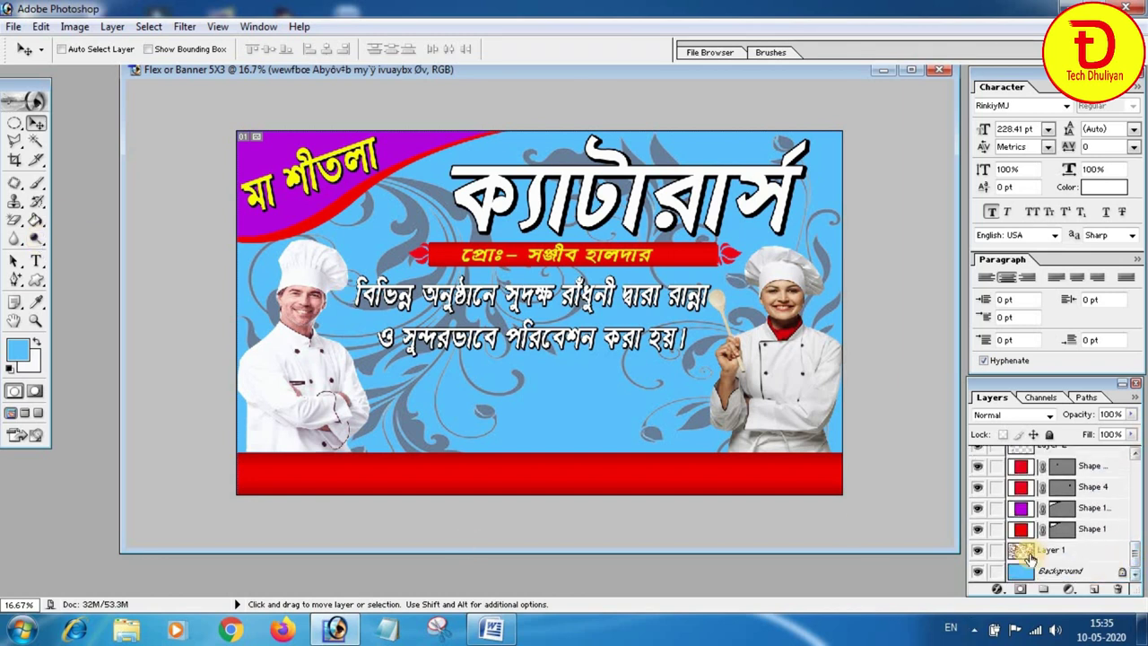
left_click(1047, 575)
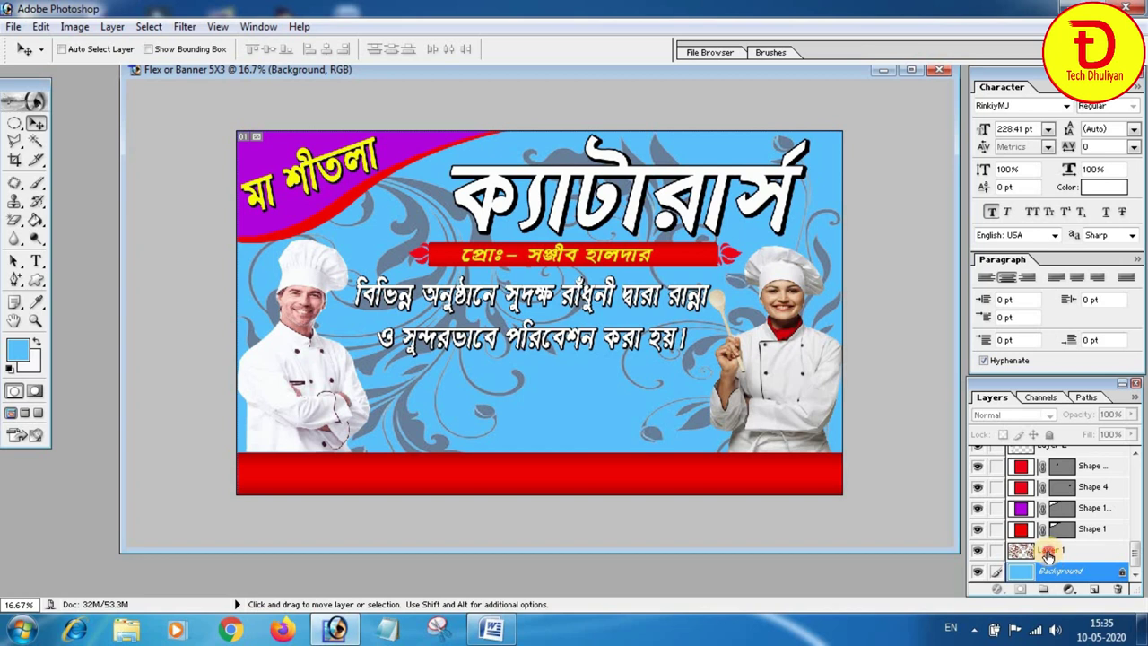
left_click(1048, 552)
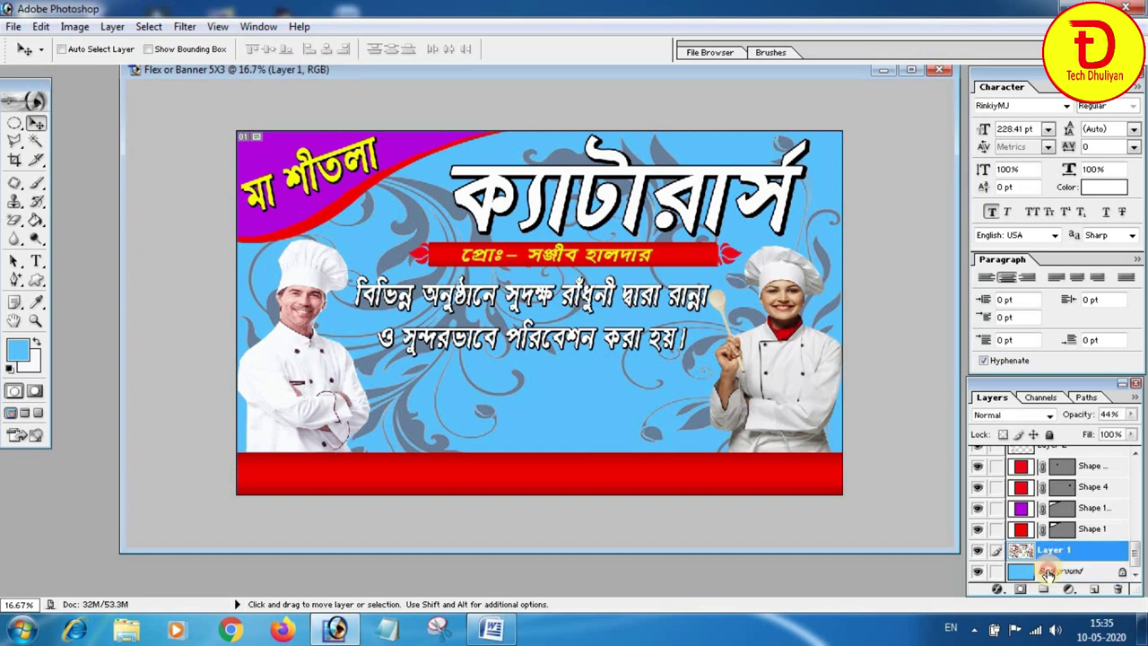
left_click(1047, 573)
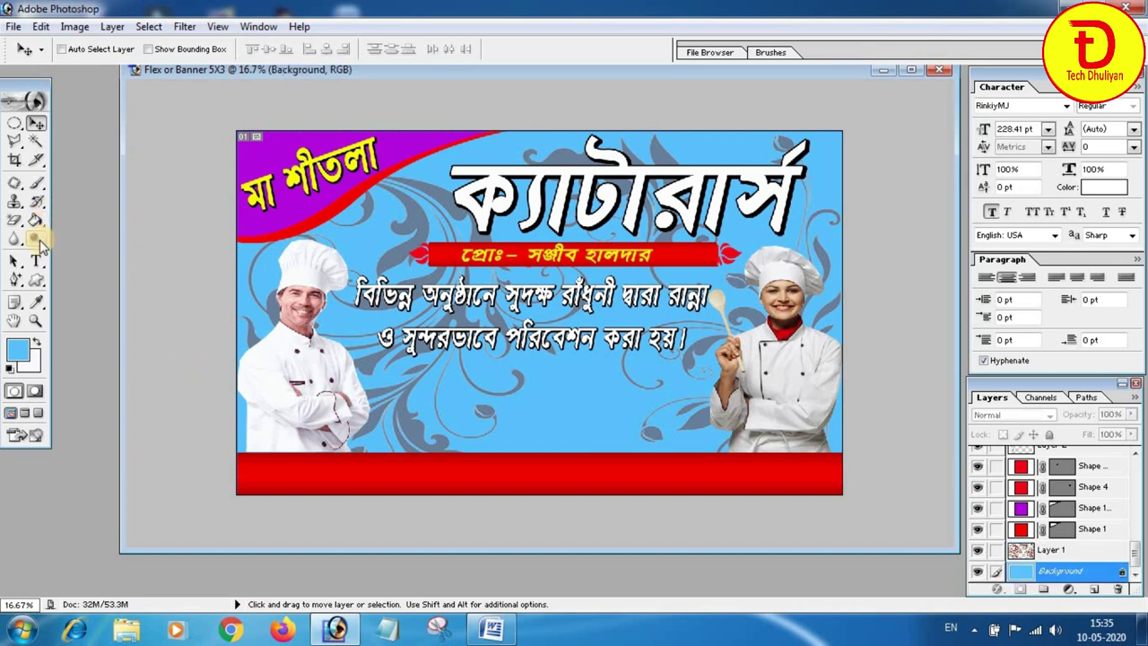
left_click_drag(40, 246, 87, 262)
Step: Burn the blue background darker with a 700 px brush around the tagline and between the chefs
left_click(85, 256)
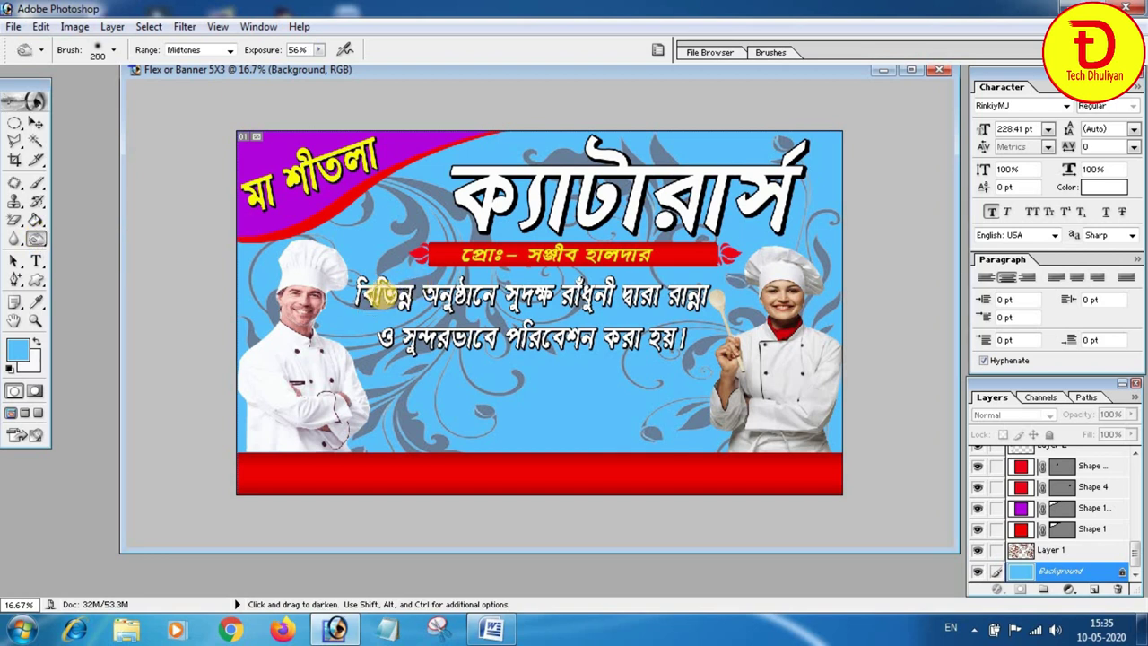
key("bracketright")
mouse_move(429, 299)
left_mouse_down()
mouse_move(625, 362)
mouse_move(611, 337)
mouse_move(391, 338)
mouse_move(688, 324)
left_mouse_up()
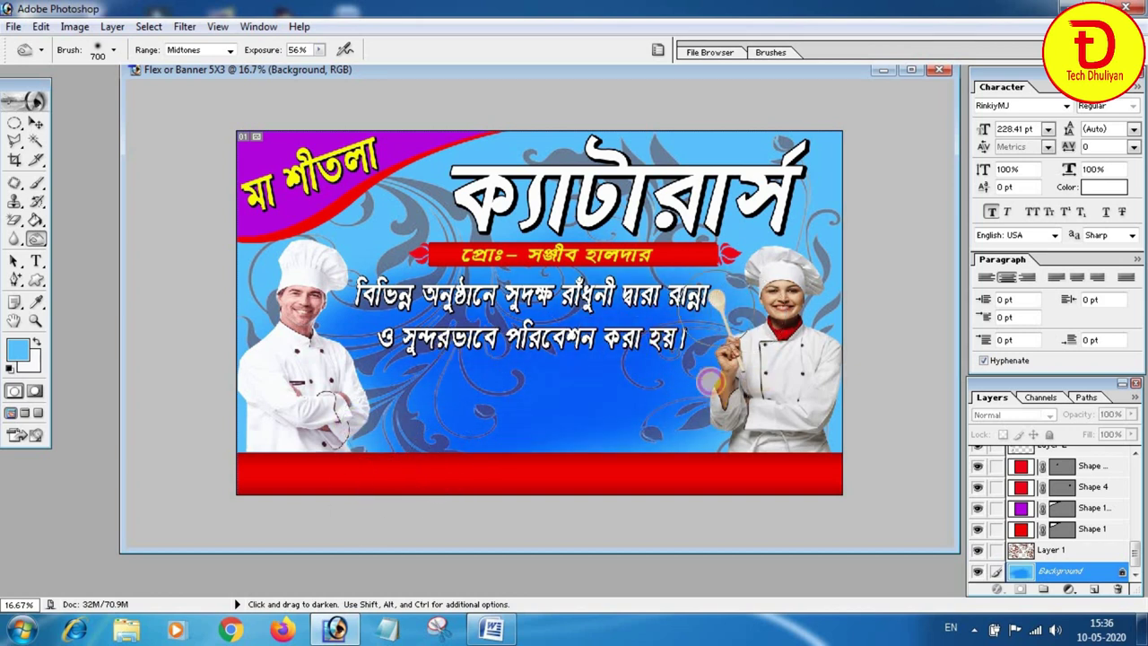
mouse_move(689, 325)
left_mouse_down()
mouse_move(264, 474)
mouse_move(704, 453)
mouse_move(257, 511)
mouse_move(412, 478)
left_mouse_up()
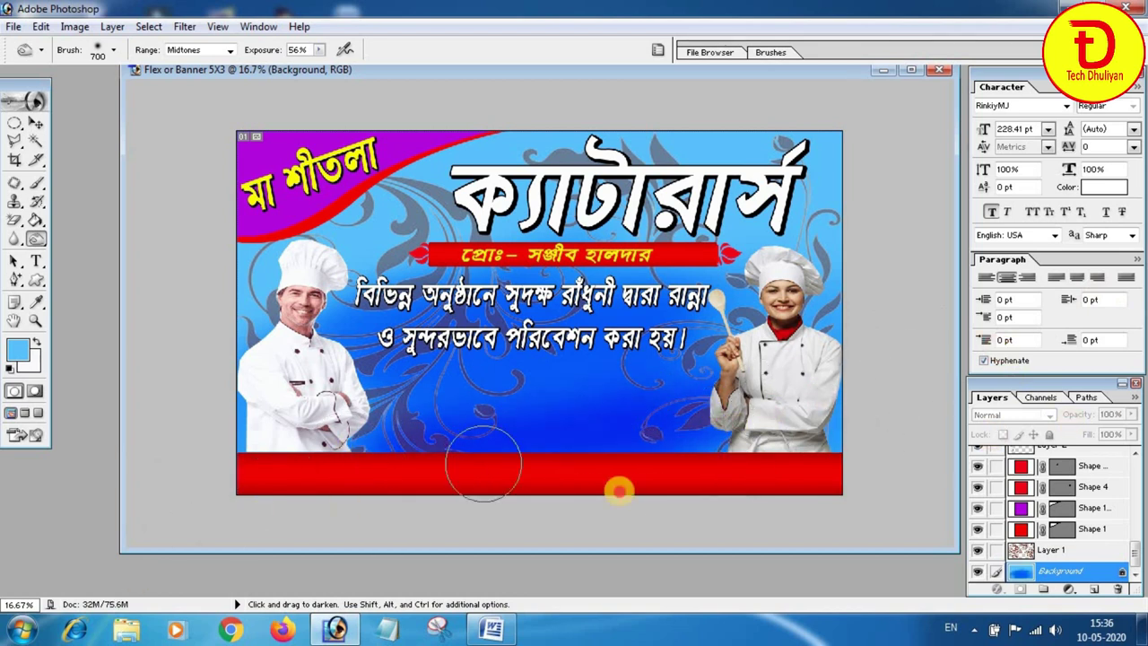
left_click_drag(823, 414, 778, 363)
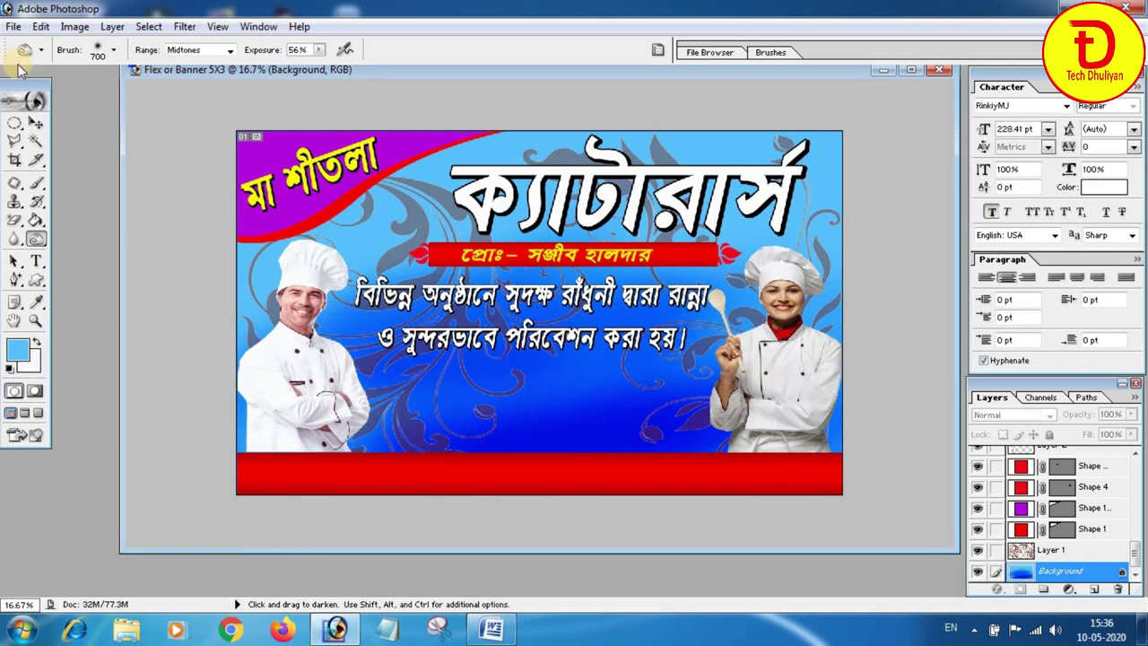
left_click(37, 122)
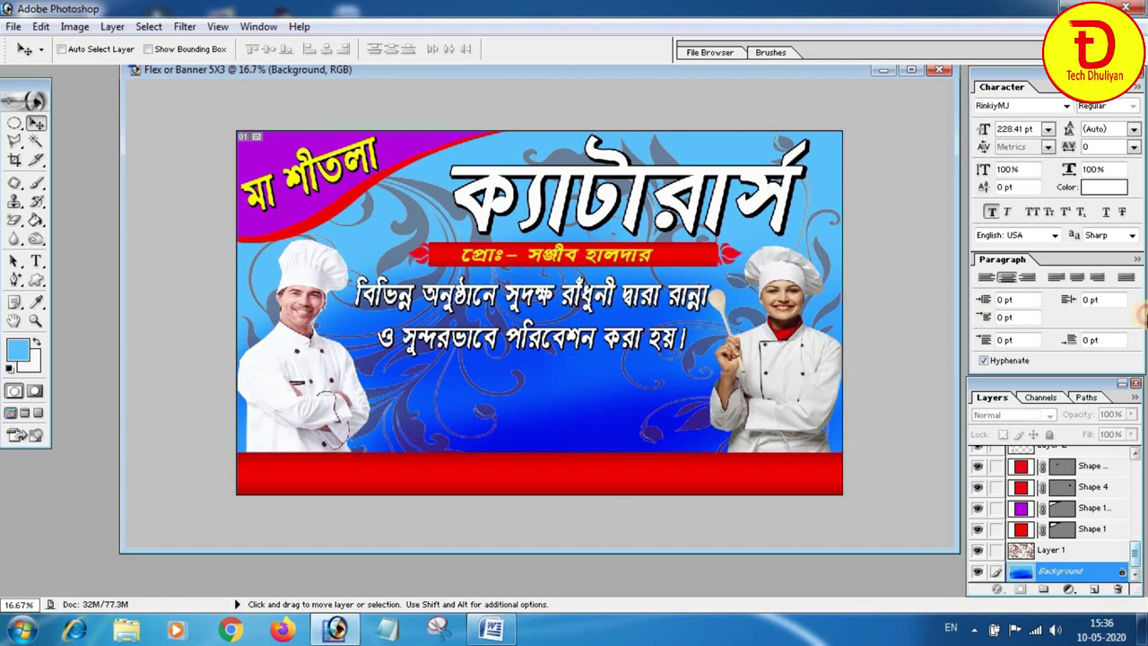
Step: Select the top yellow text layer and Brush tool, then bring up the Word document
scroll(1131, 449, "up", 10)
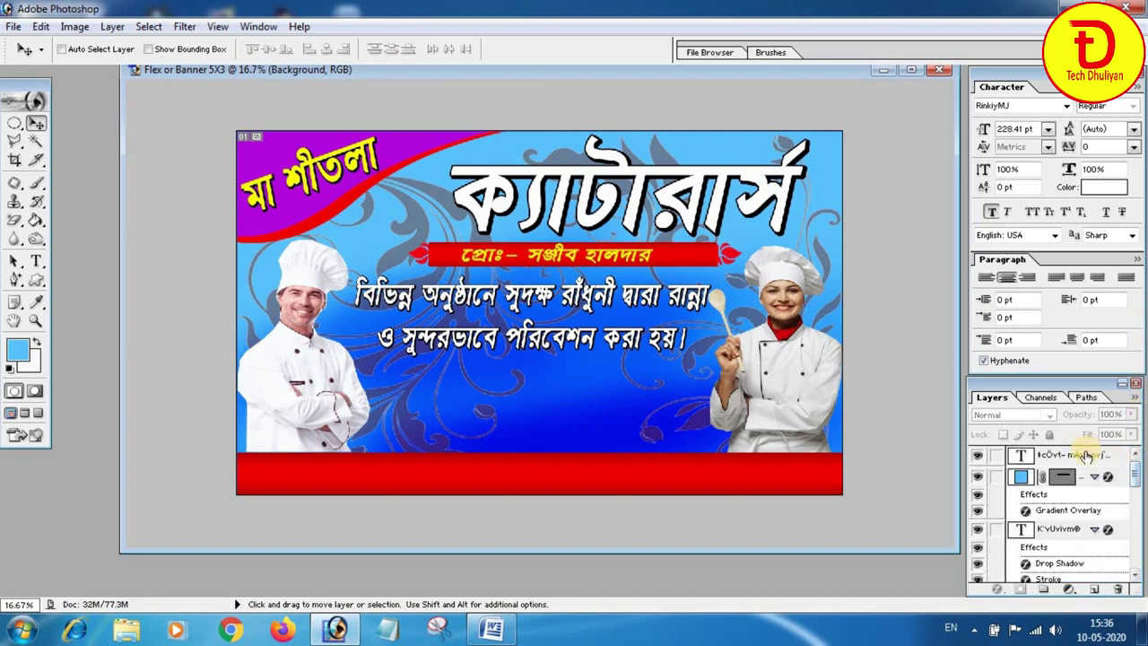
left_click(1085, 456)
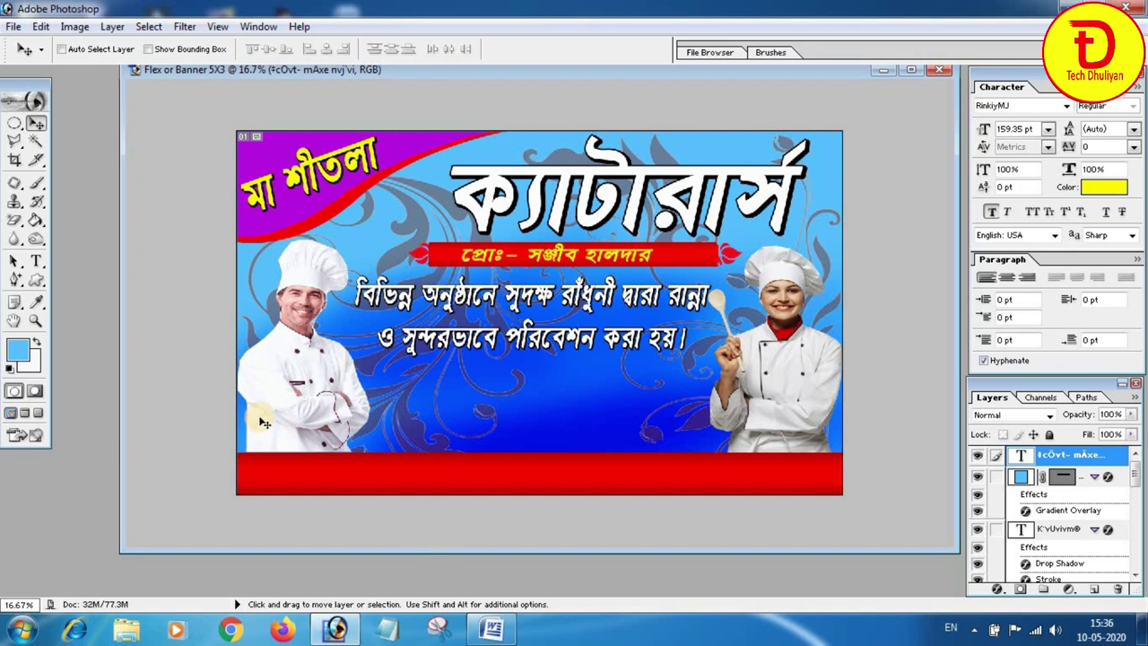
left_click(36, 182)
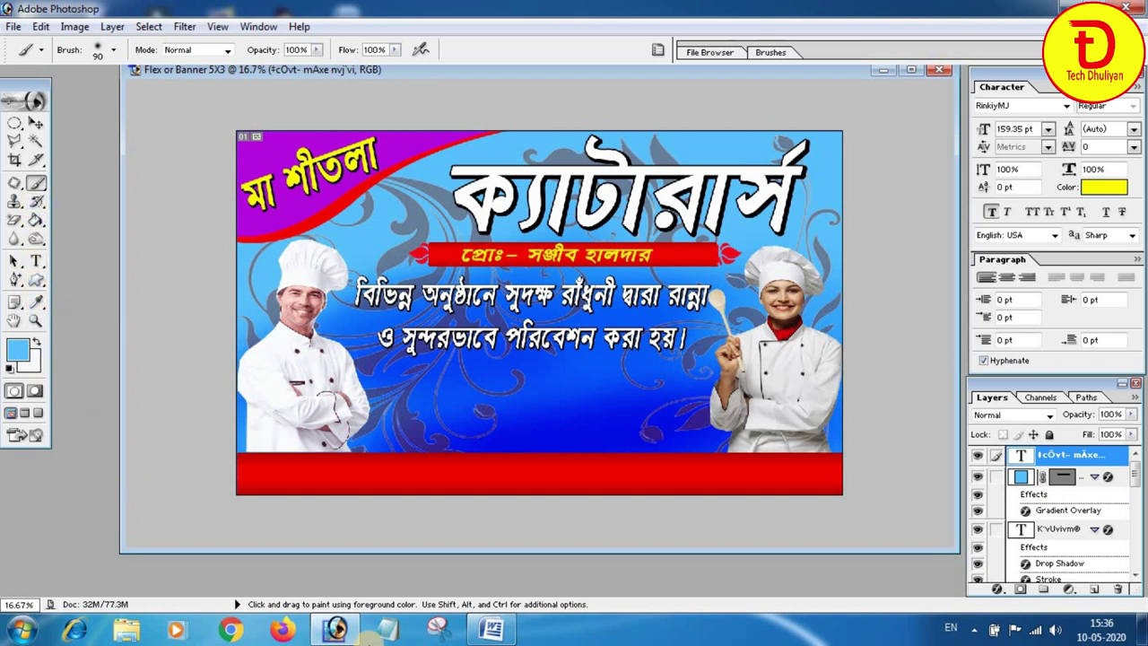
left_click(507, 633)
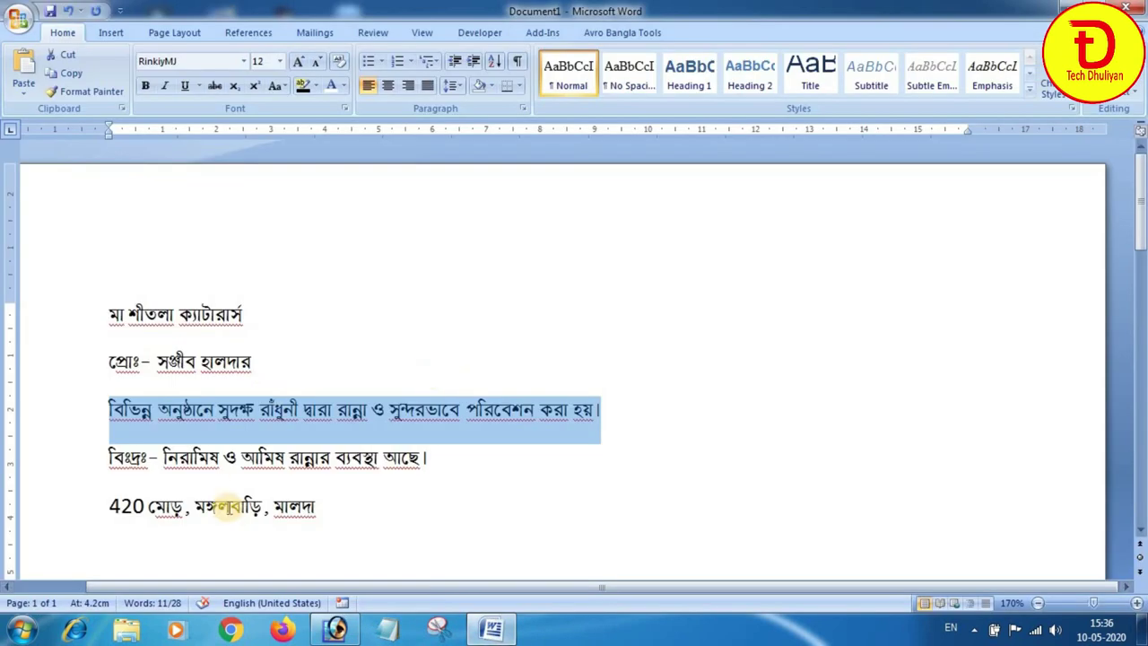
Step: Select the vegetarian/non-vegetarian note line in Word, then return to Photoshop
left_click_drag(105, 458, 428, 471)
key("ctrl+c")
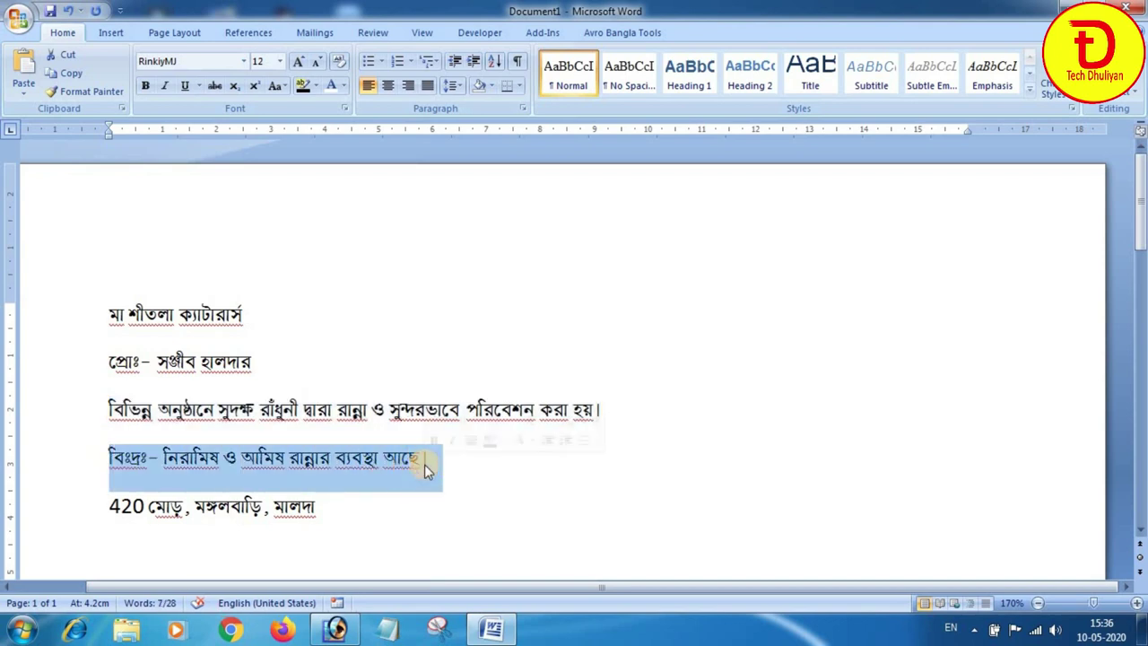
left_click(507, 633)
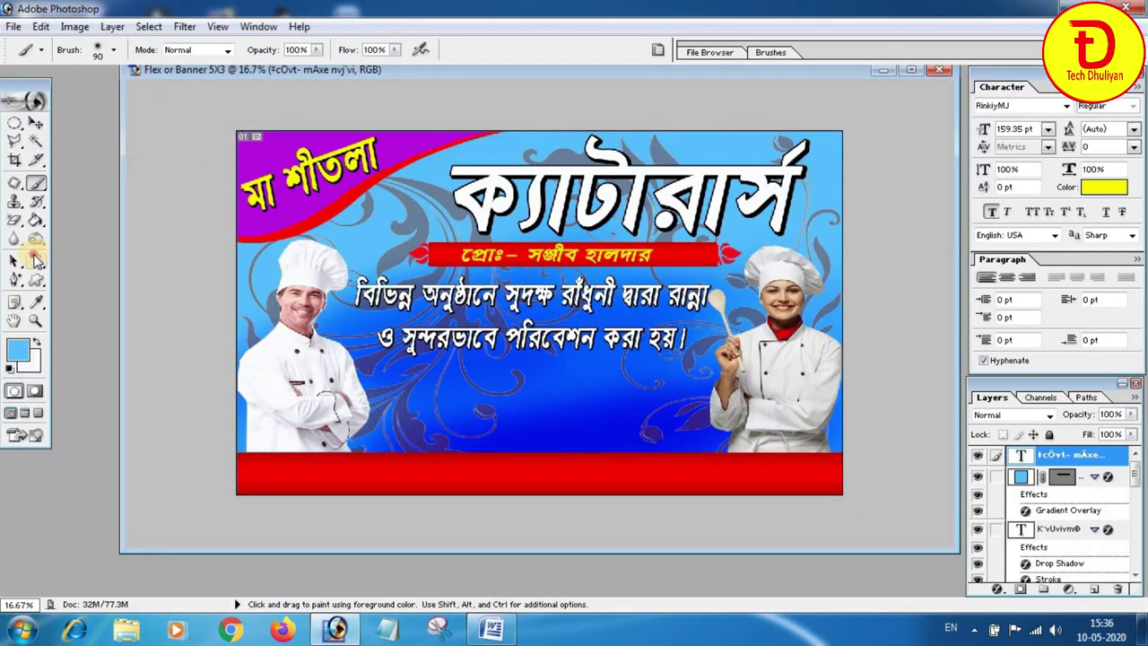
Step: Paste the Bengali note text as a new text line on the banner
left_click(36, 259)
left_click(415, 399)
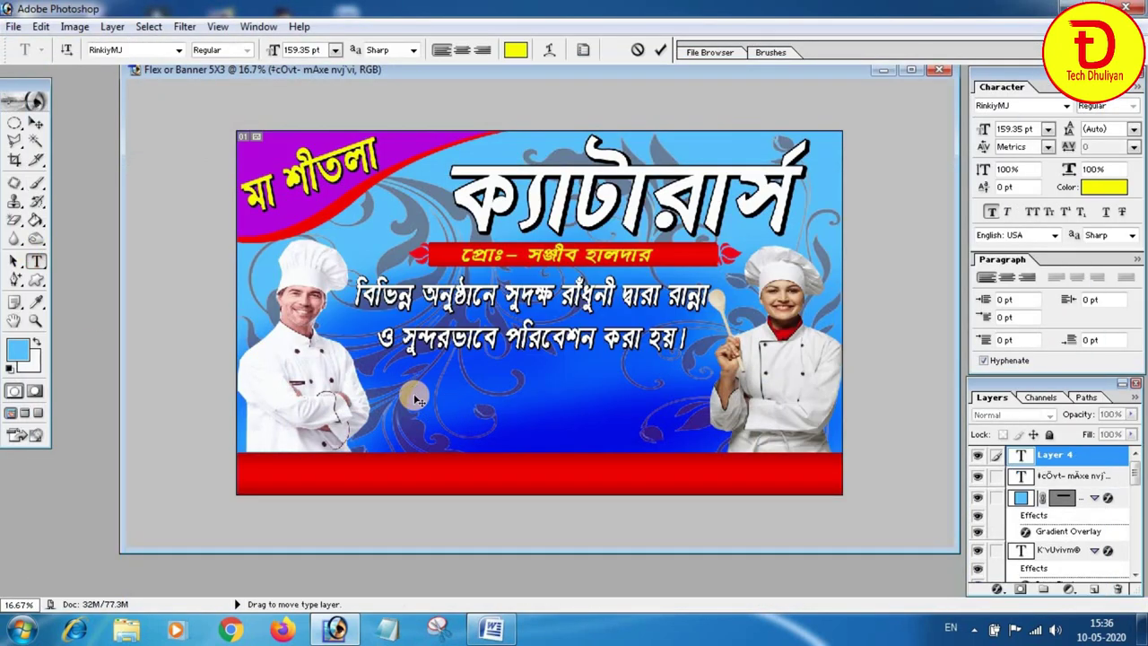
key("ctrl+v")
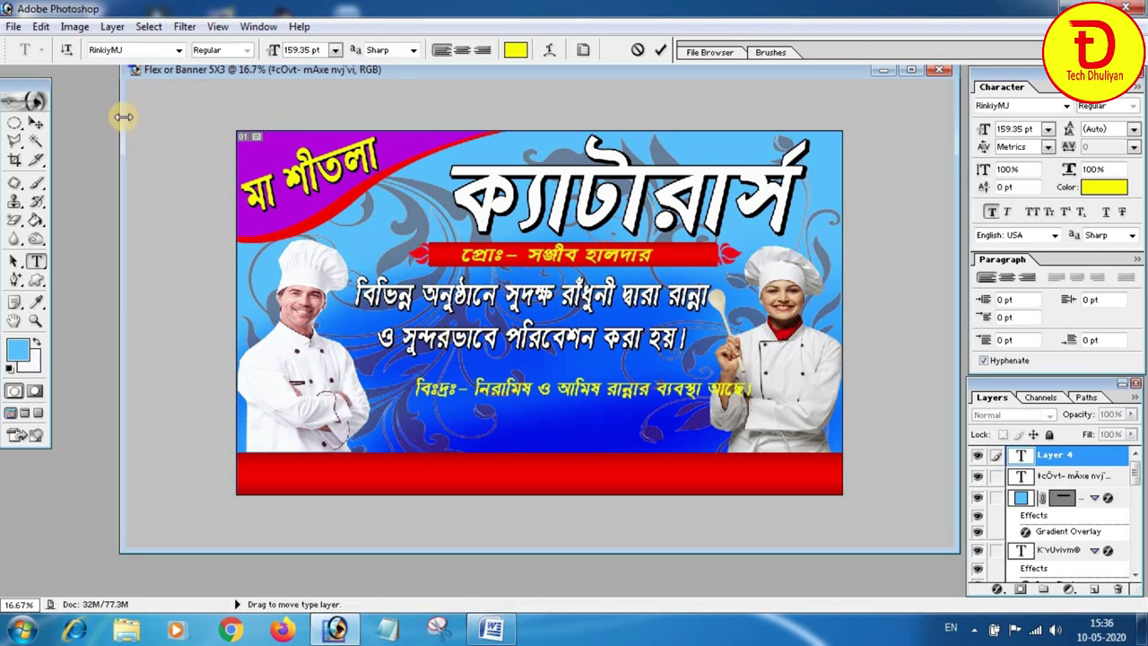
Step: Position the yellow note line under the tagline and stretch it taller
left_click(36, 126)
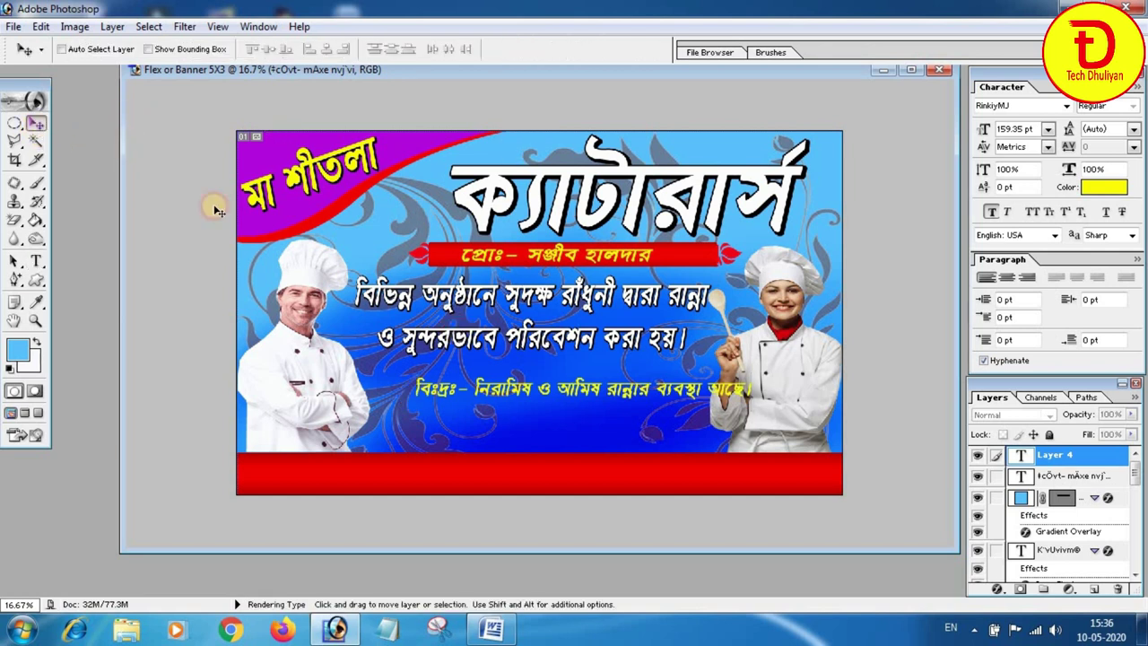
left_click_drag(529, 400, 494, 380)
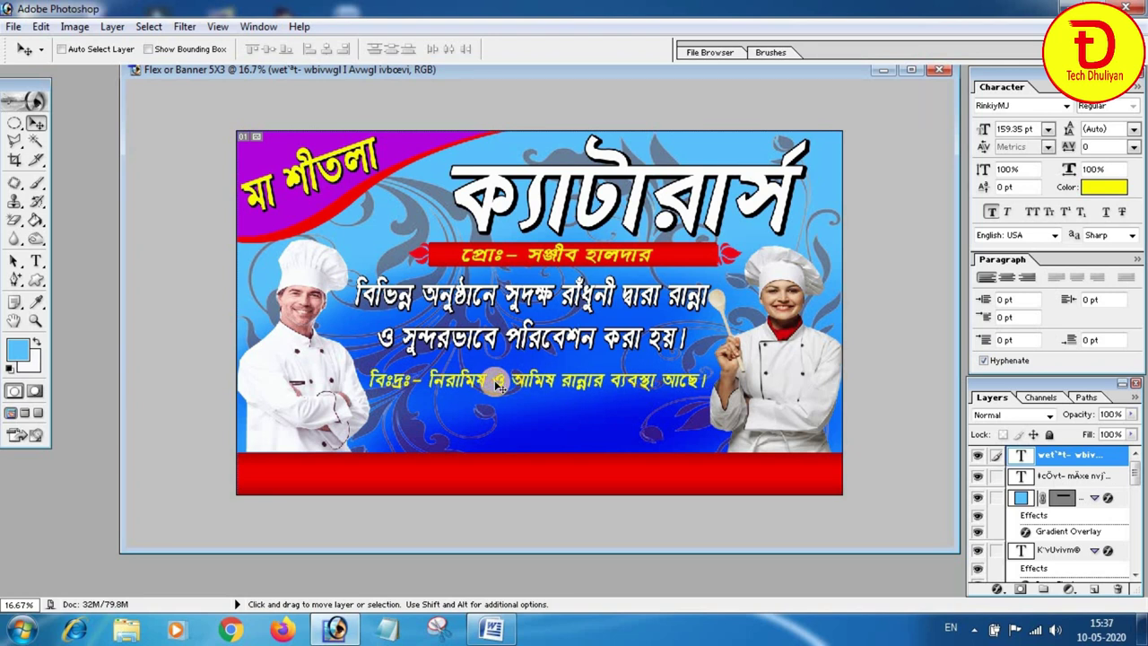
key("ctrl+t")
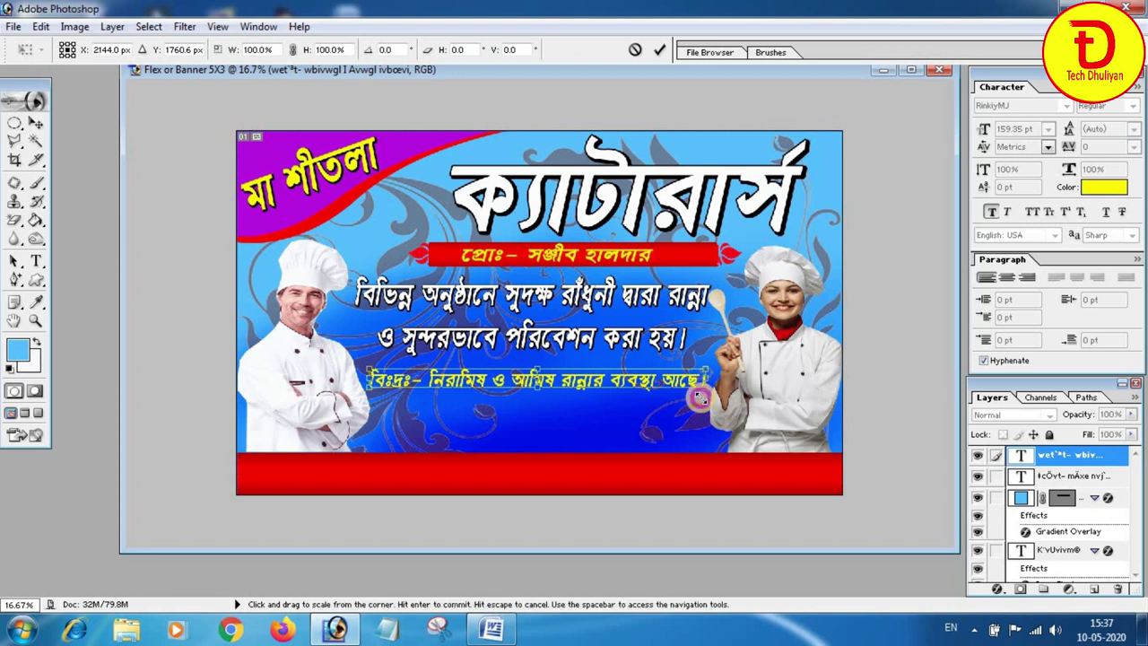
left_click_drag(700, 397, 696, 399)
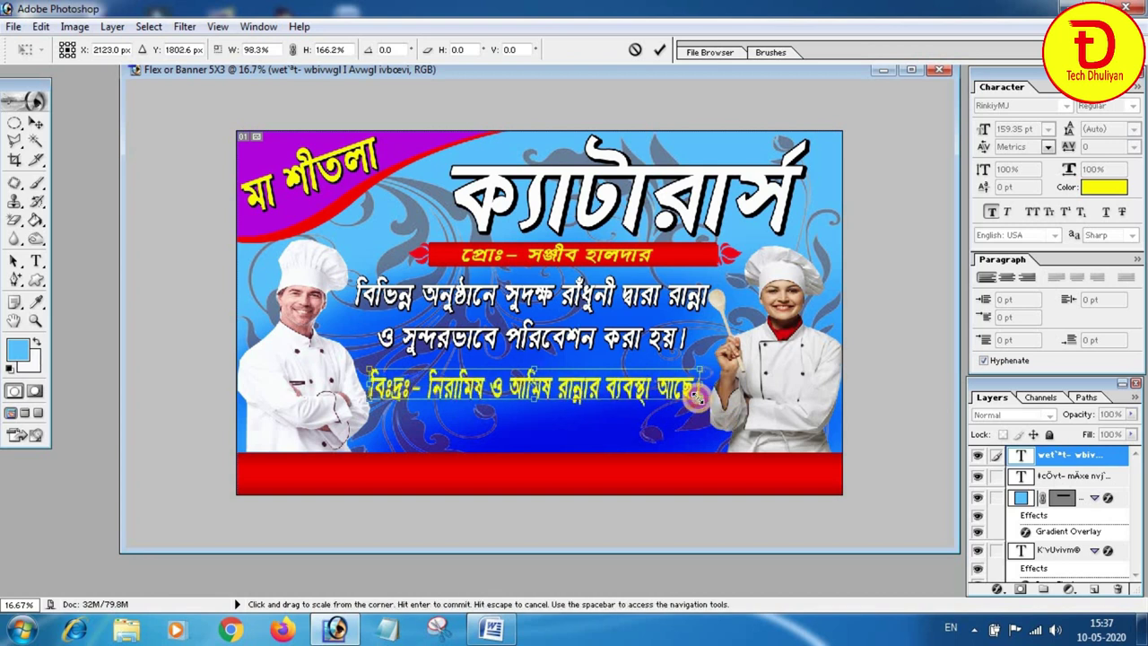
key("Return")
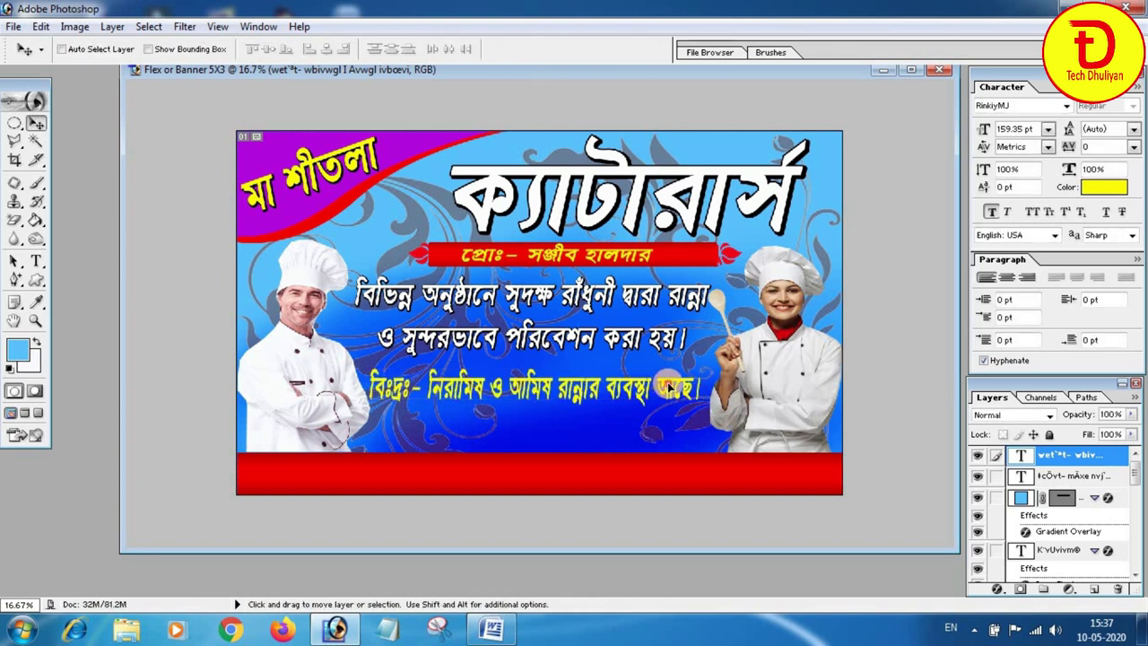
left_click_drag(671, 384, 674, 387)
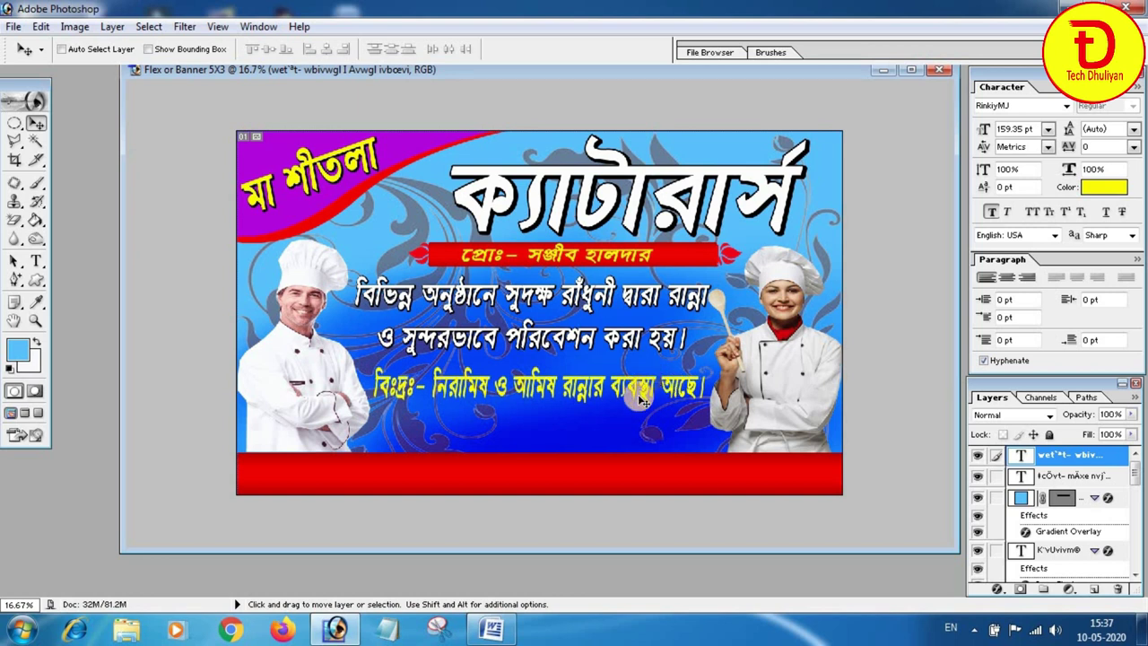
left_click(997, 589)
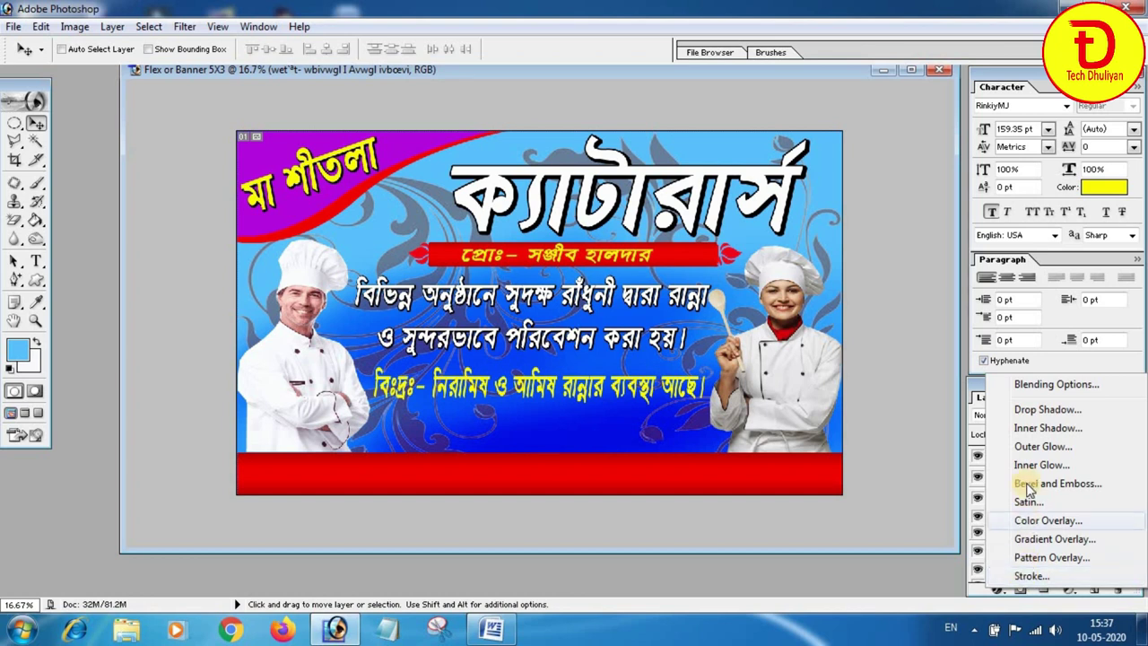
Step: Apply a drop shadow with spread 17 to the yellow note line
left_click(1036, 411)
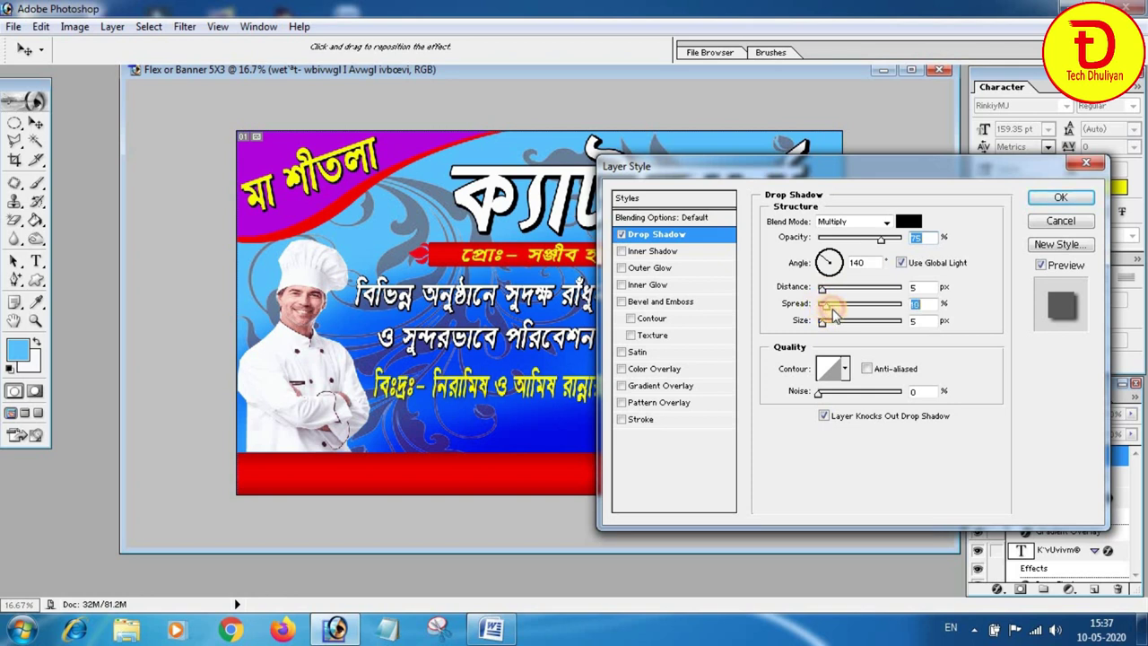
left_click(833, 314)
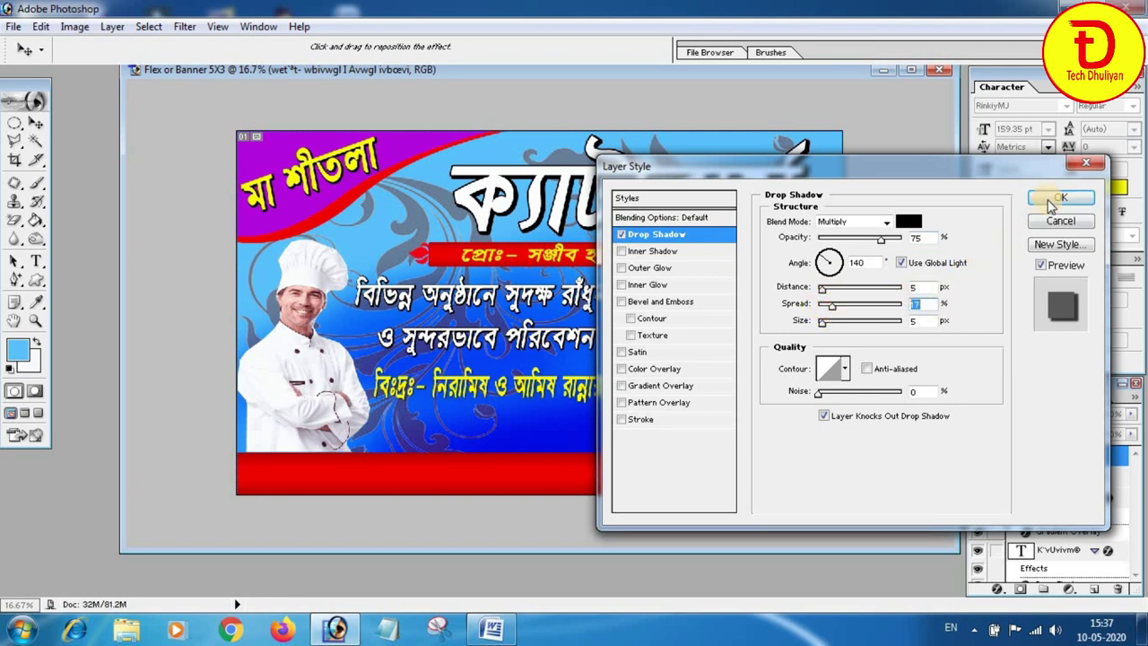
left_click(1055, 199)
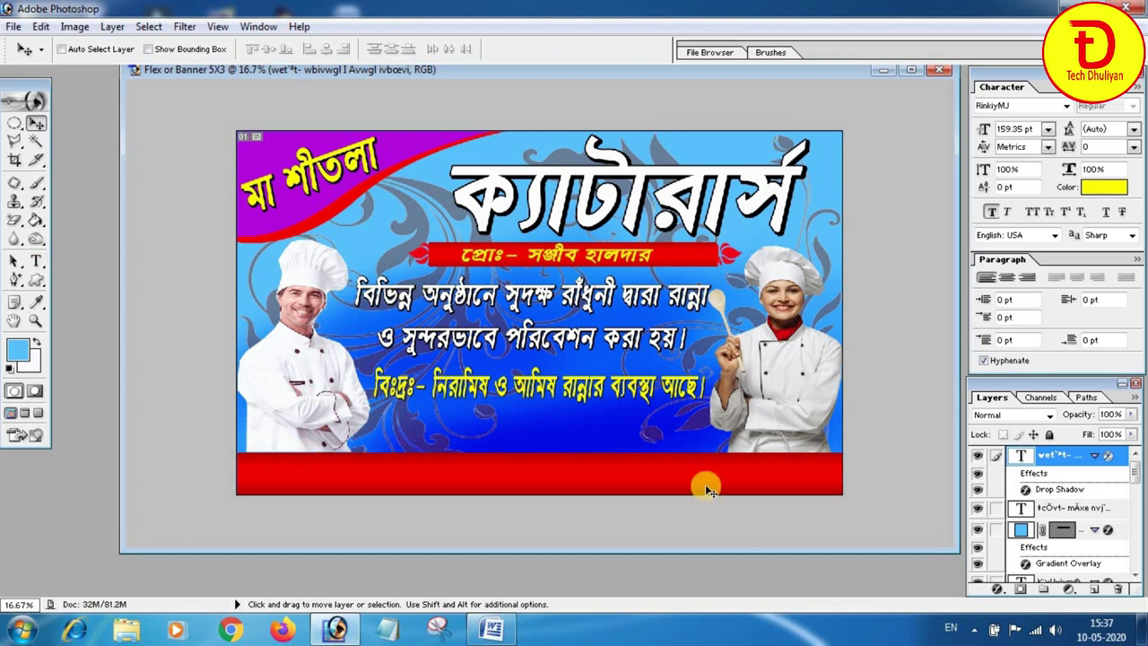
left_click(1042, 510)
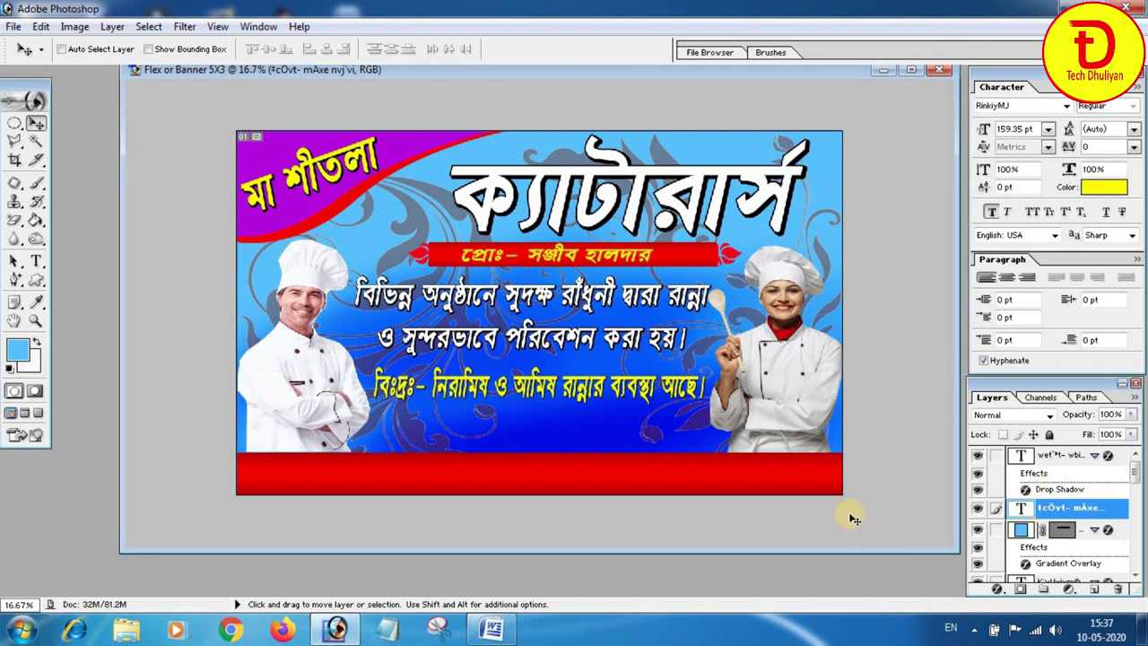
Step: Set the brush painting colour to a strong red
left_click(37, 183)
left_click(16, 349)
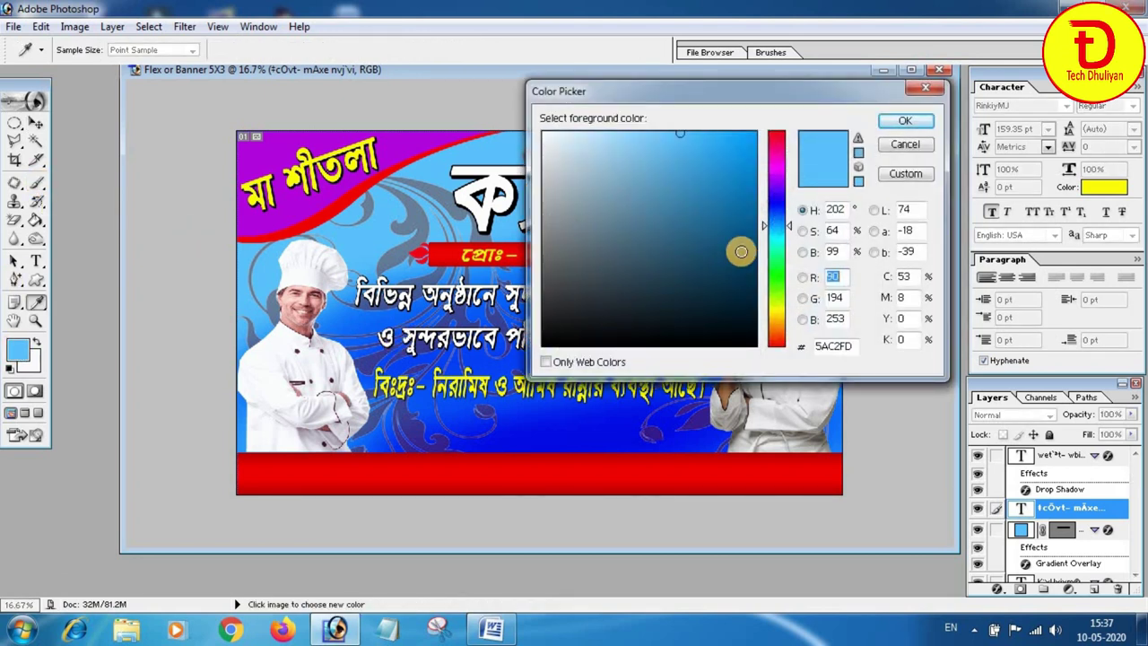
left_click(778, 149)
mouse_move(780, 152)
left_mouse_down()
mouse_move(776, 128)
mouse_move(739, 152)
left_mouse_up()
left_click(736, 156)
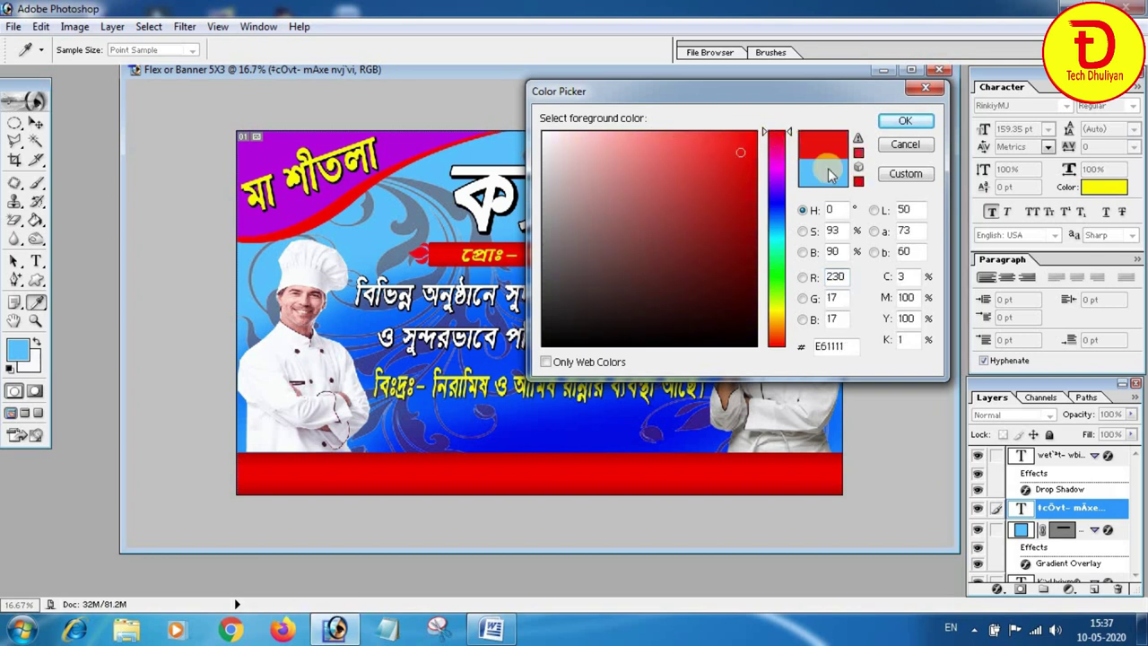
left_click(907, 121)
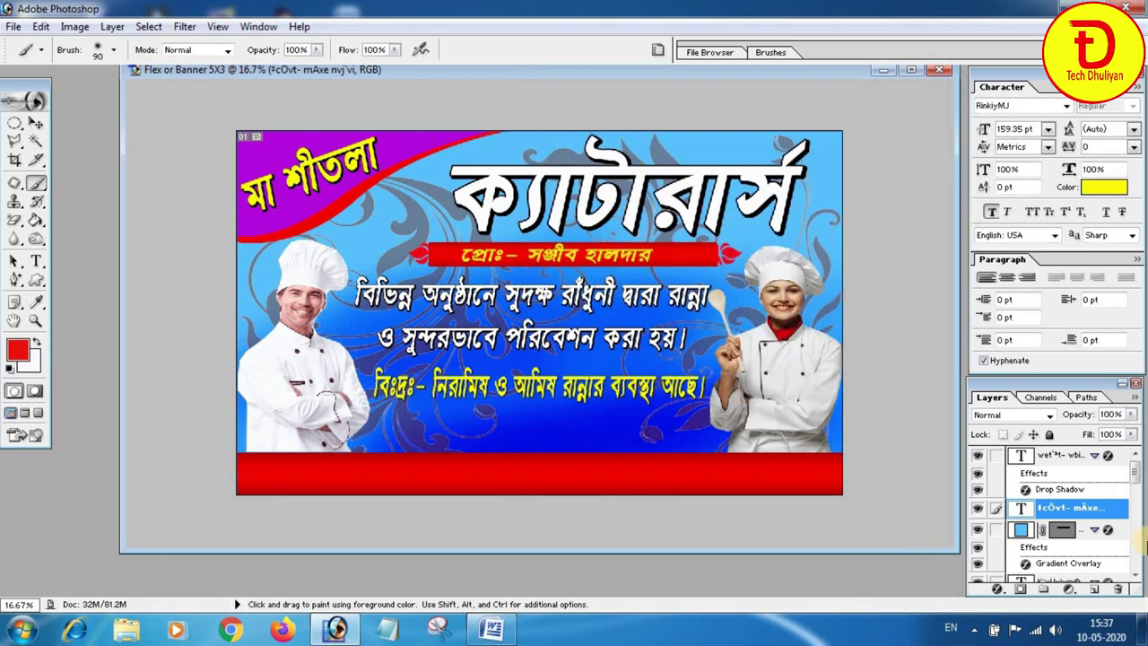
Step: Select the Background layer and a soft round brush at 300 px
left_click_drag(1135, 477, 1136, 551)
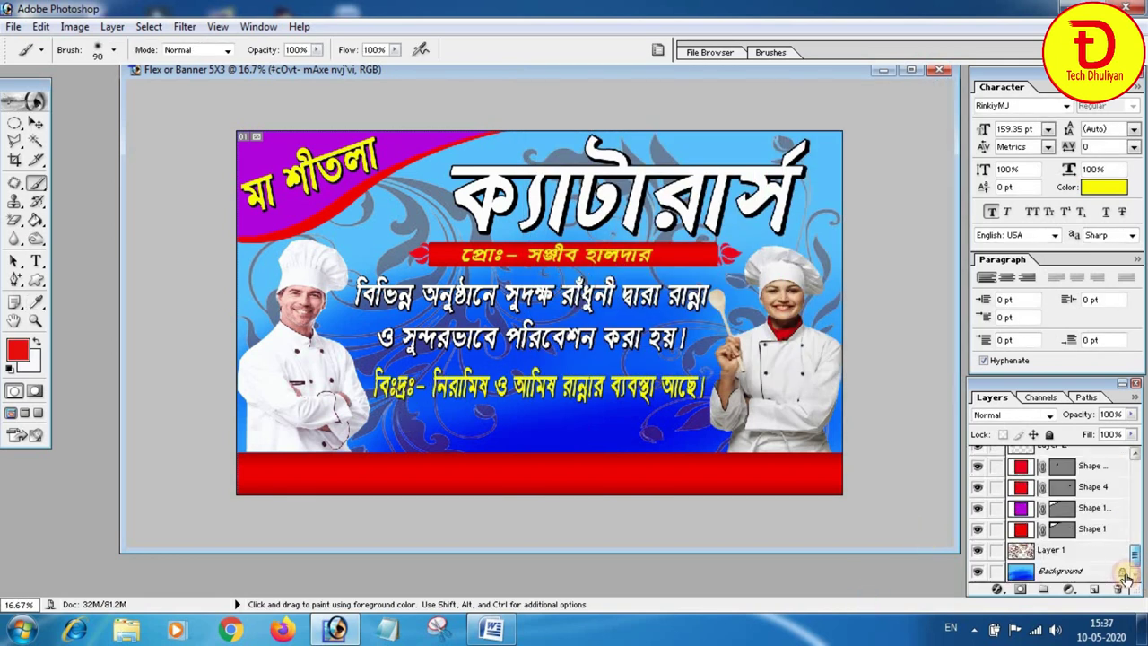
left_click(1060, 571)
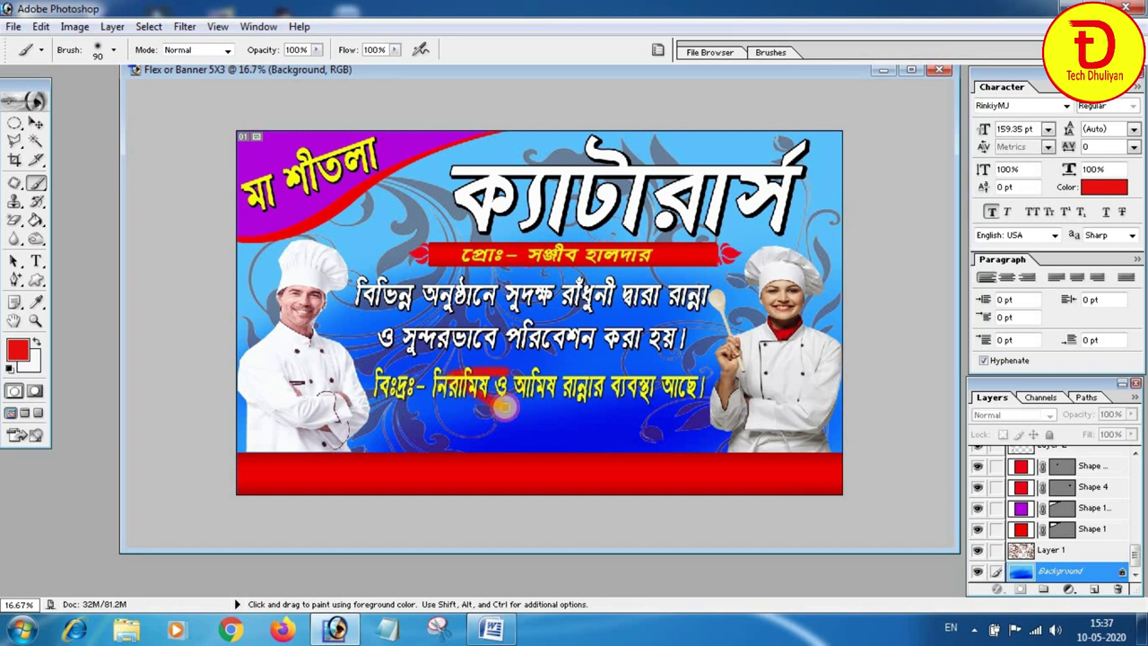
key("ctrl")
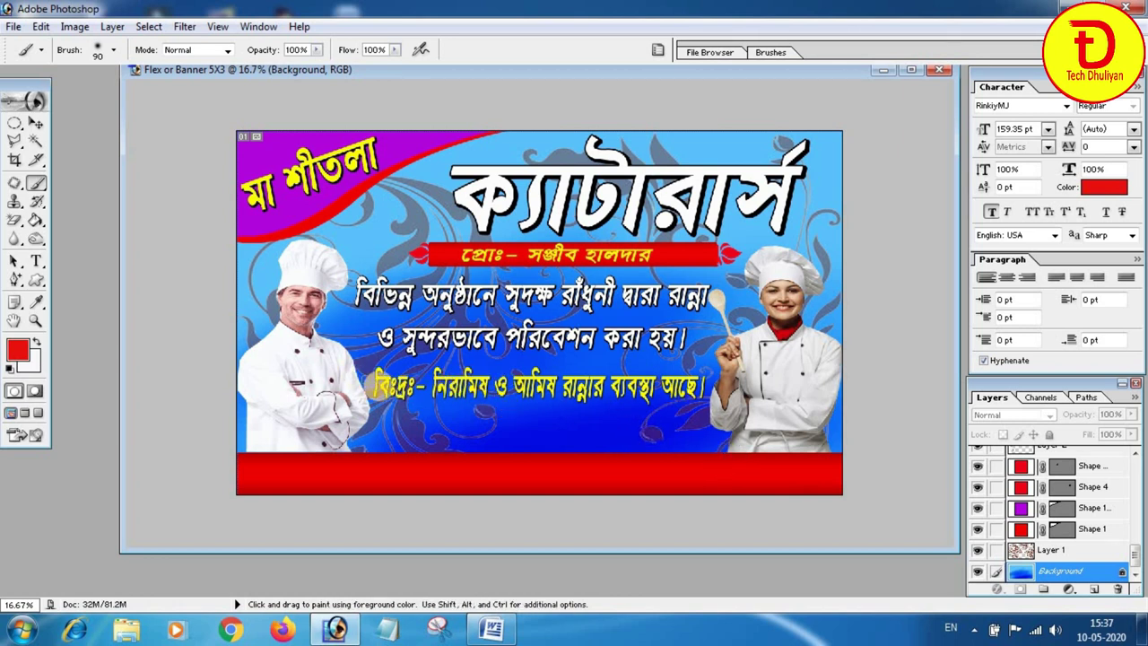
left_click(114, 52)
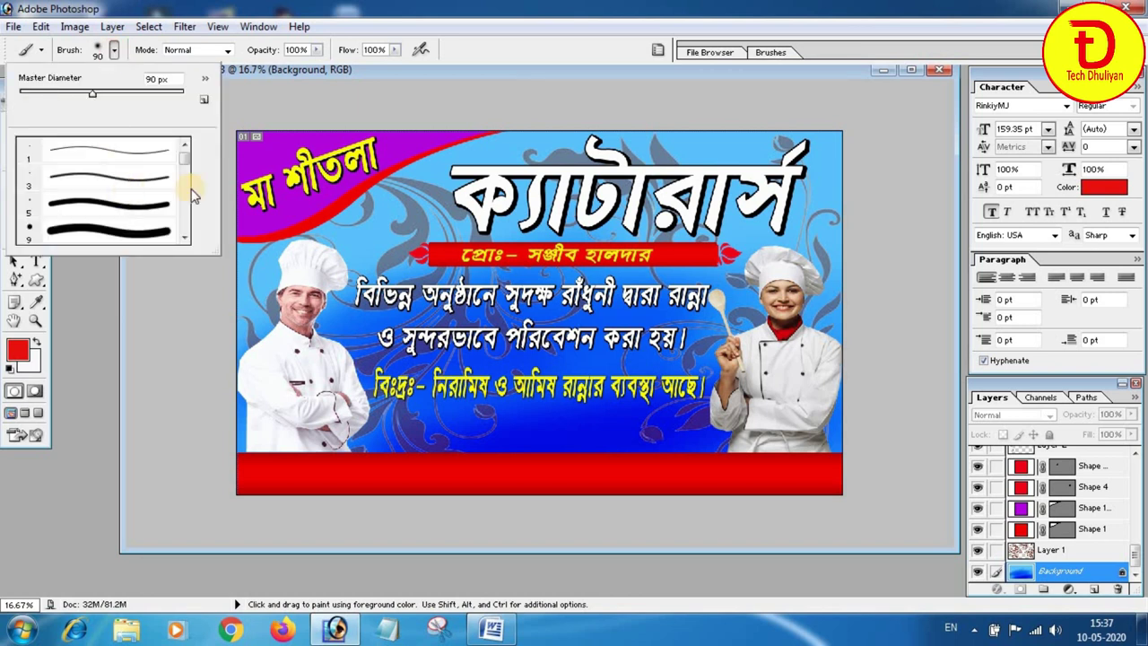
left_click_drag(182, 240, 182, 238)
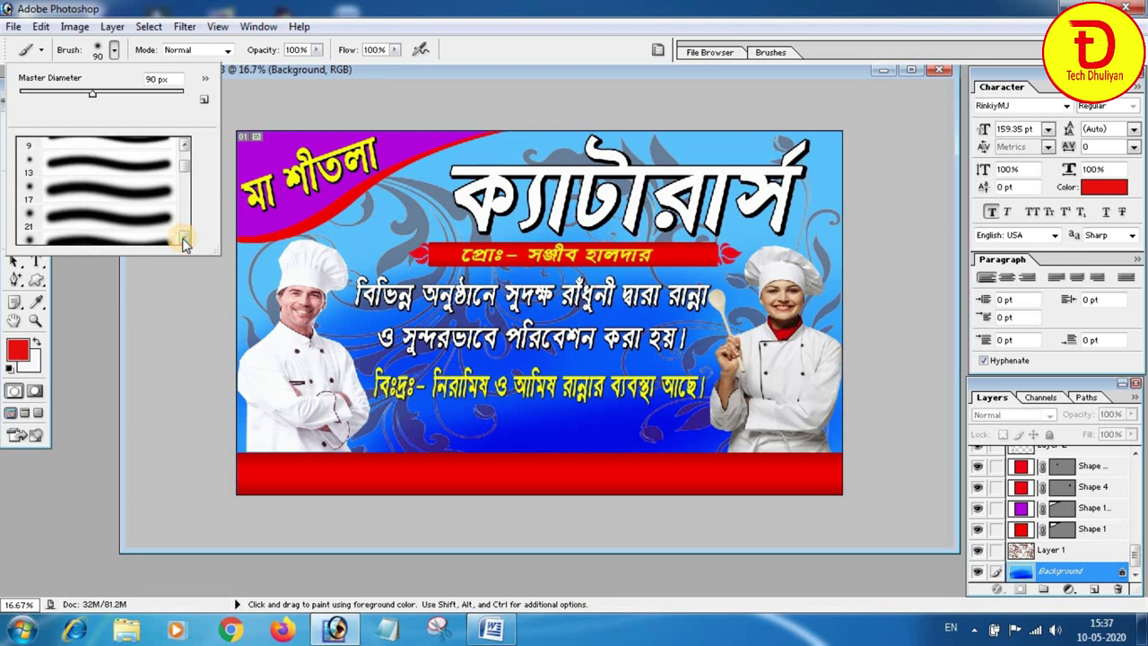
double_click(143, 240)
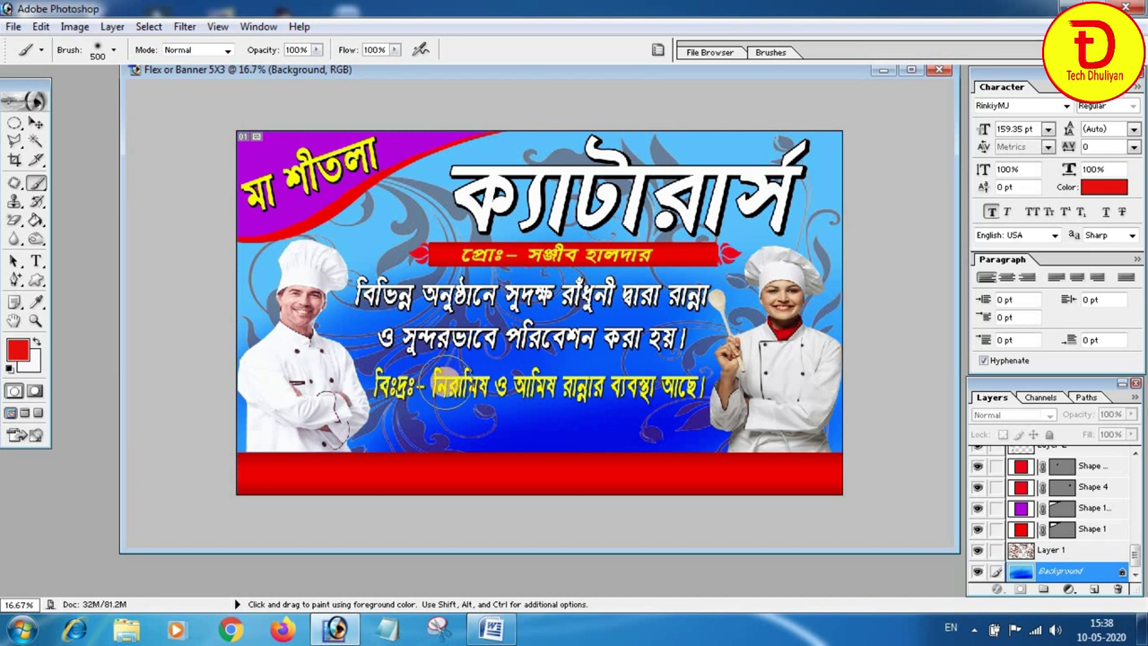
key("bracketleft")
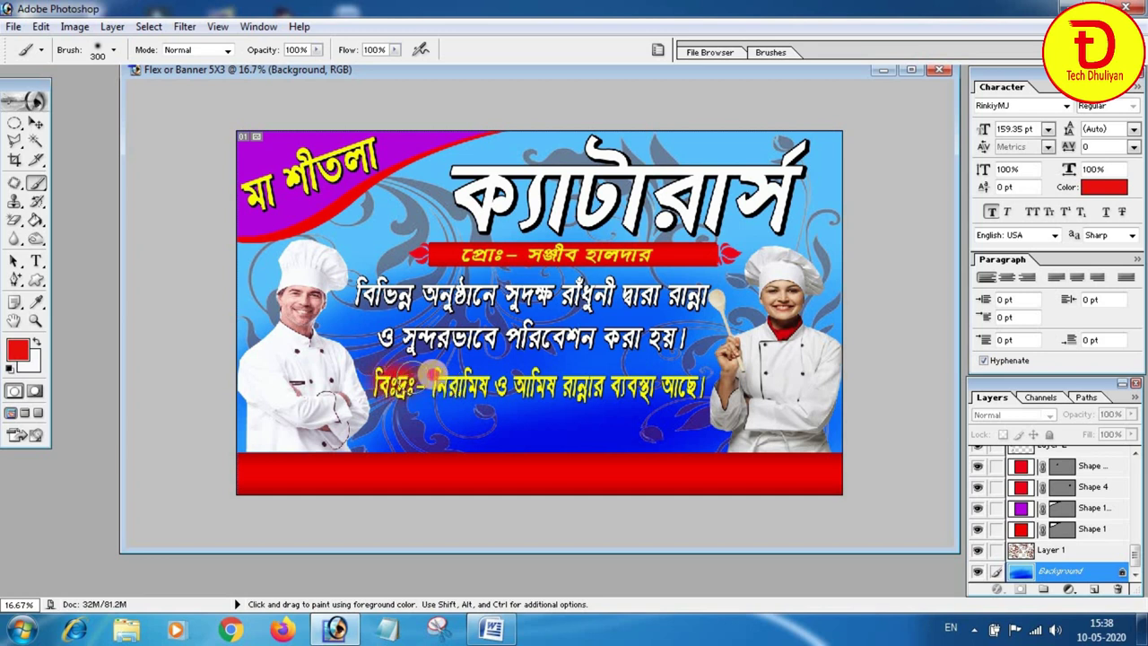
Step: Paint a soft red band behind the whole yellow note line
mouse_move(550, 398)
left_mouse_down()
mouse_move(564, 401)
mouse_move(453, 394)
left_mouse_up()
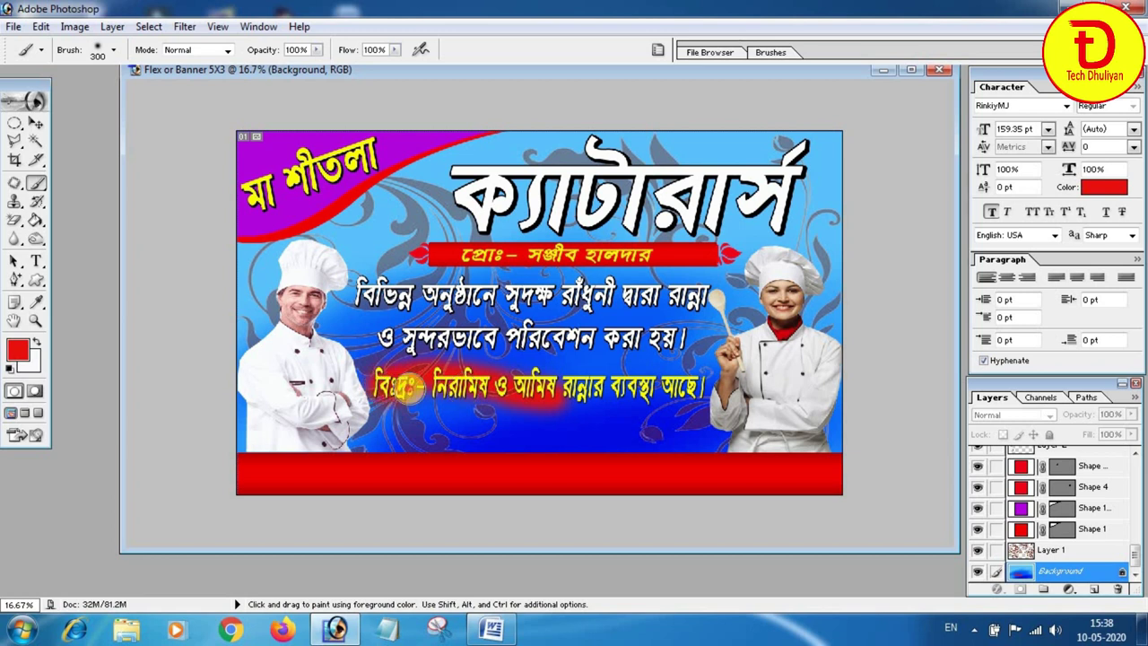
left_click_drag(551, 386, 681, 388)
key("ctrl+alt+z")
key("ctrl+alt+z")
key("ctrl+alt+z")
key("ctrl+alt+z")
key("ctrl+alt+z")
key("ctrl+alt+z")
key("ctrl+alt+z")
key("ctrl+alt+z")
key("ctrl+alt+z")
key("ctrl+alt+z")
key("ctrl+alt+z")
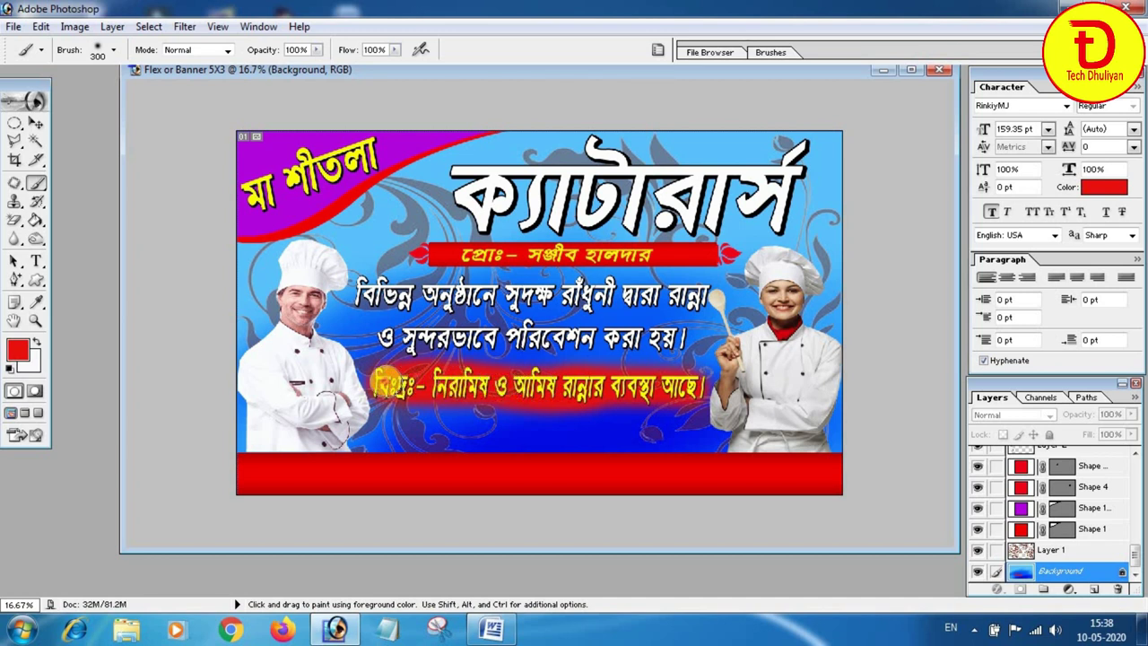
left_click_drag(375, 382, 703, 383)
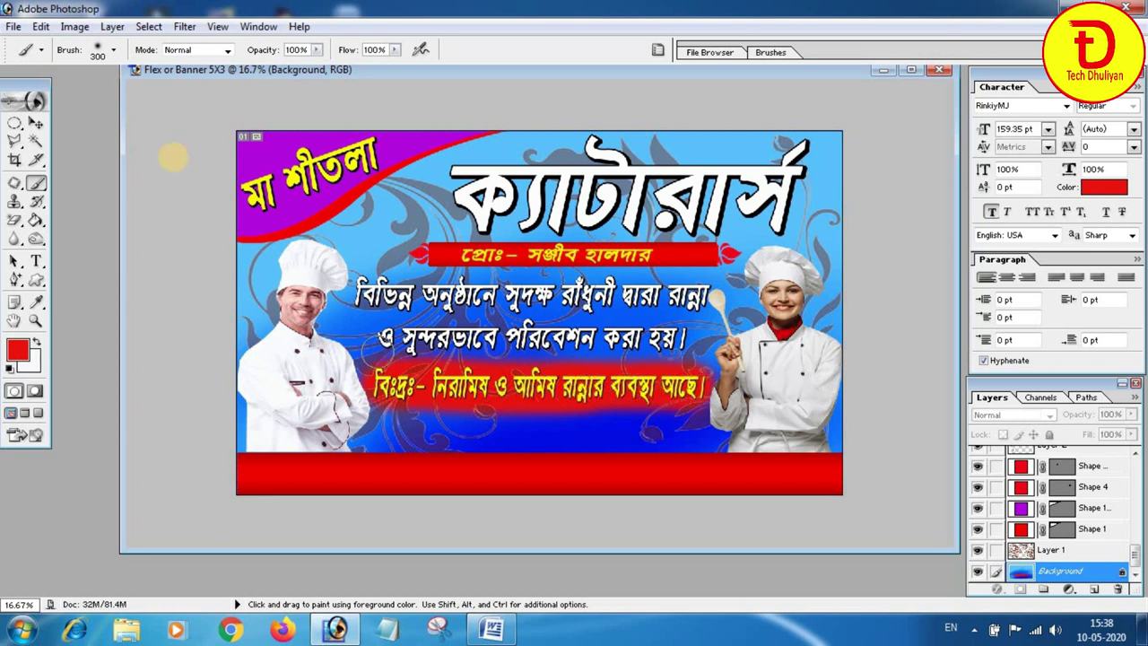
left_click(35, 125)
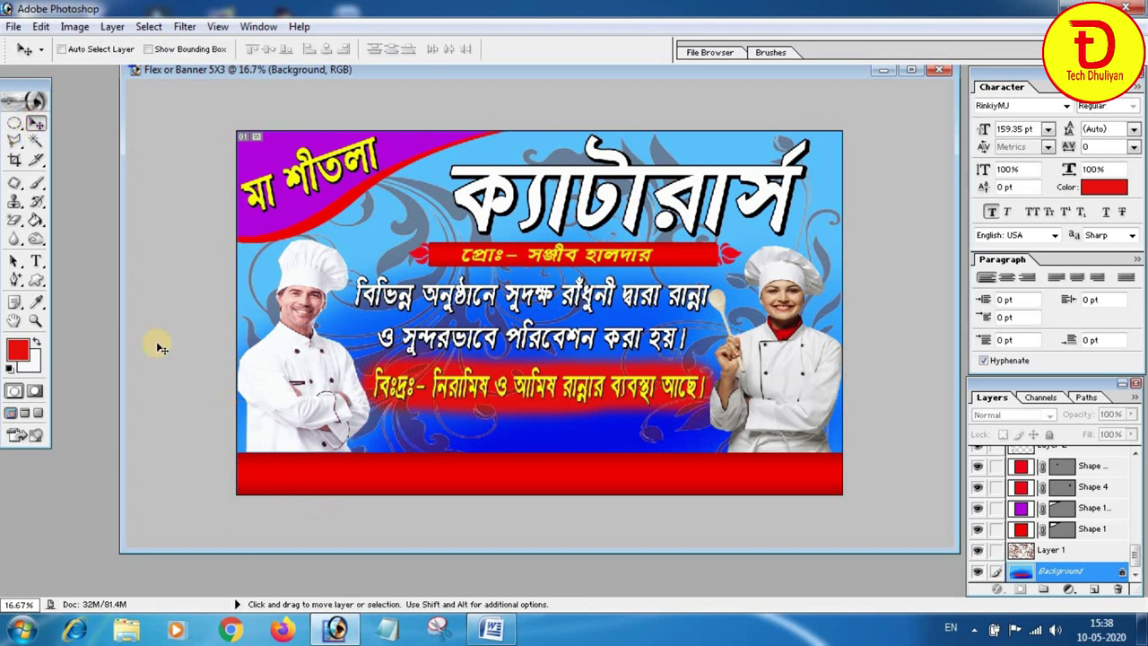
Step: Set the brush foreground colour to deep navy blue #1D008A
left_click(35, 184)
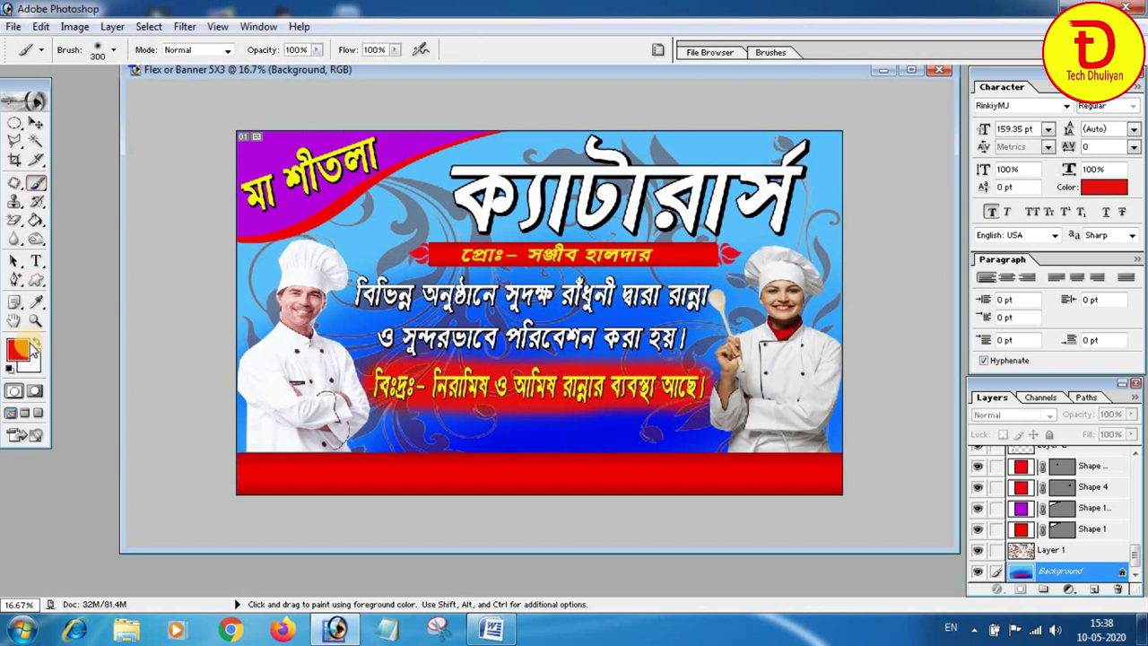
left_click(17, 349)
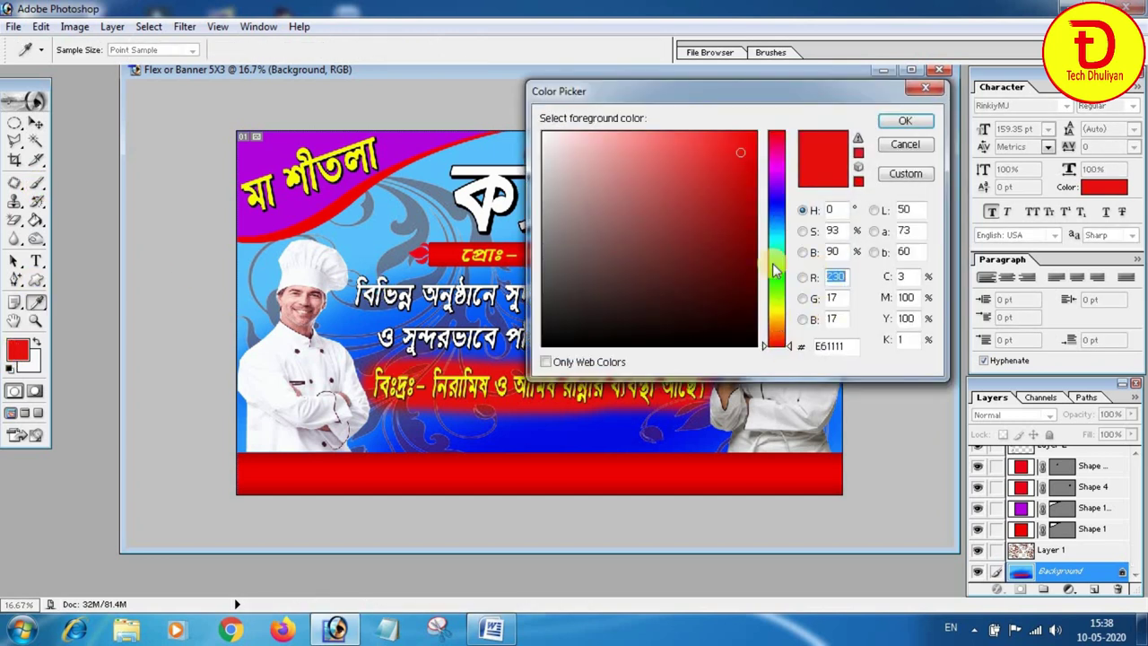
left_click(773, 195)
left_click(754, 230)
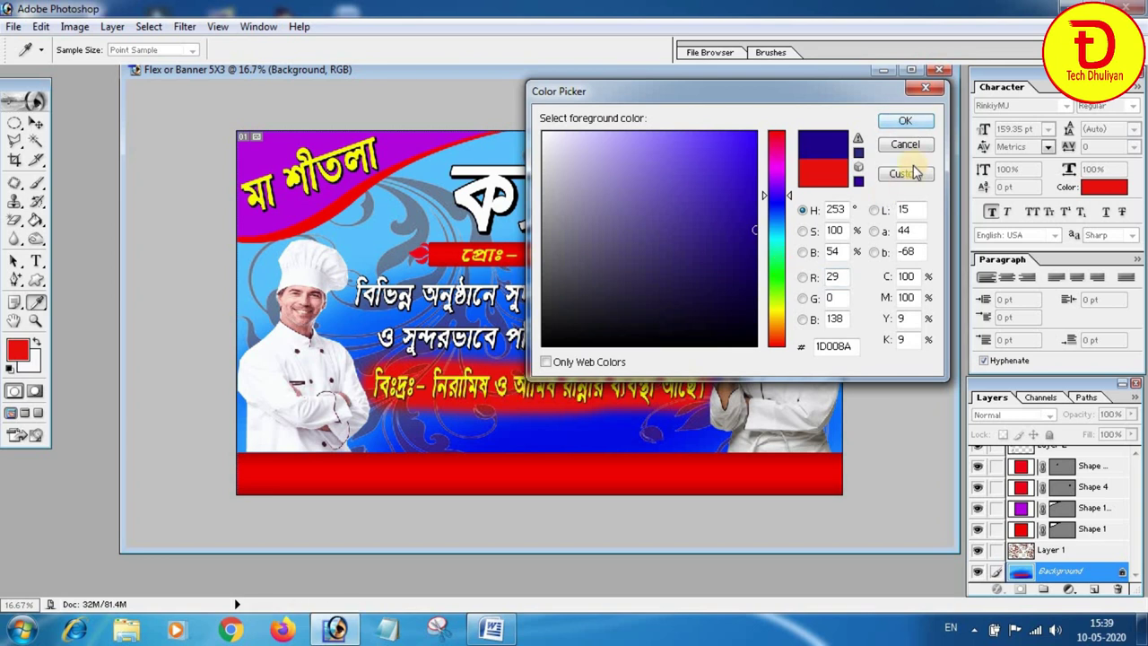
left_click(907, 123)
key("b")
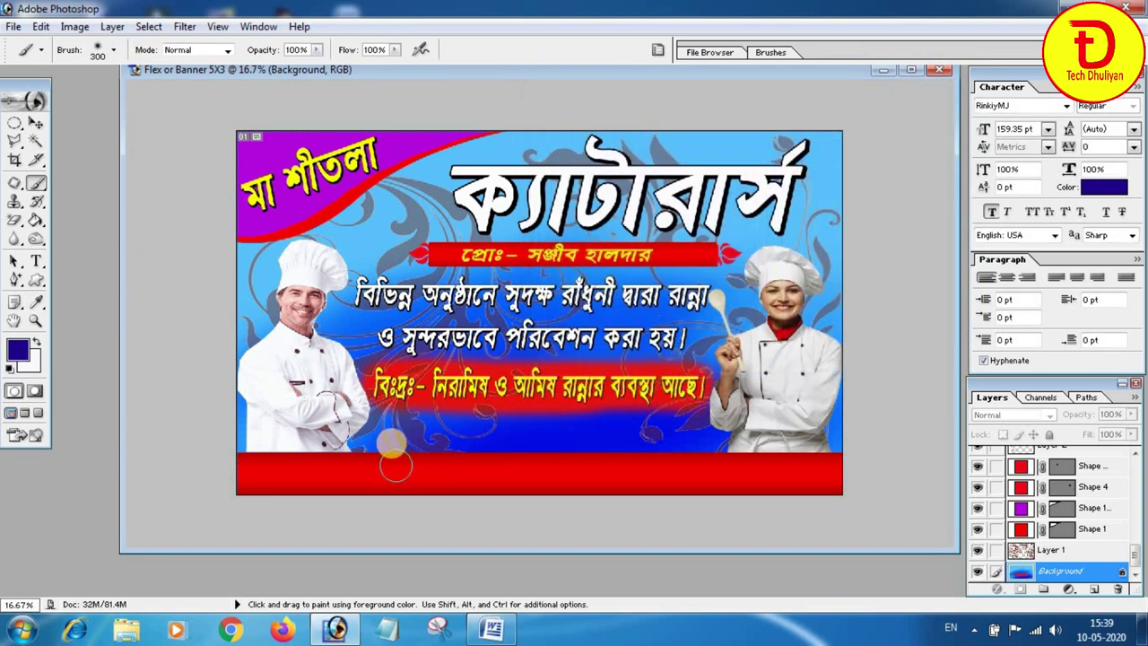
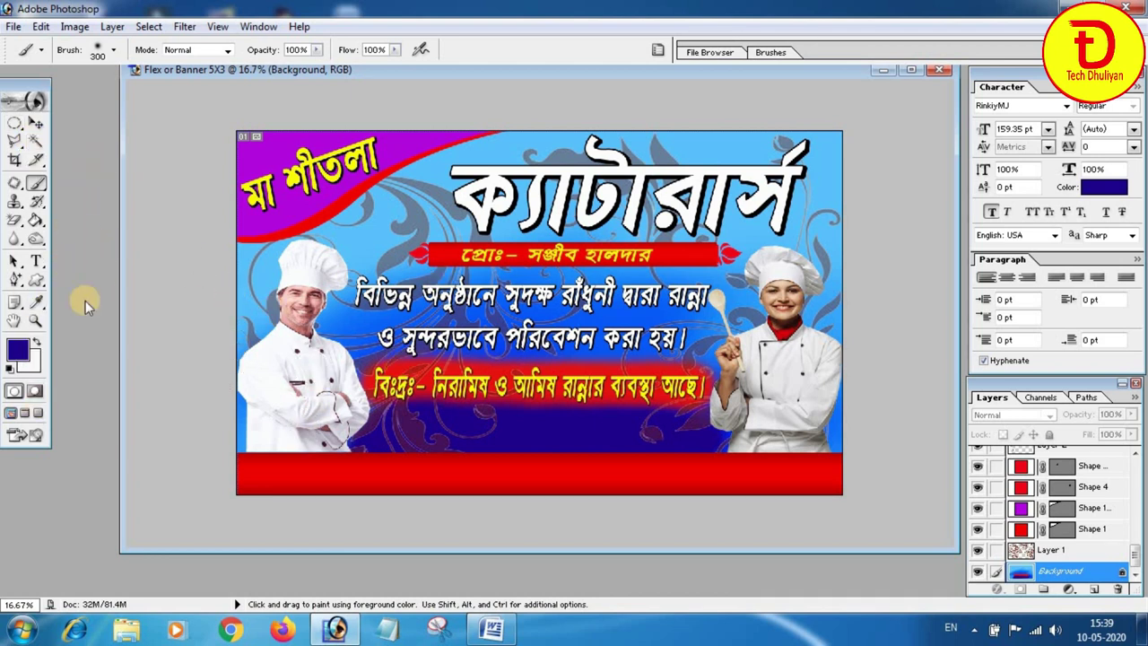
Step: Draw a navy rounded rectangle below the red text and stack its layer above Layer 1
left_click(36, 279)
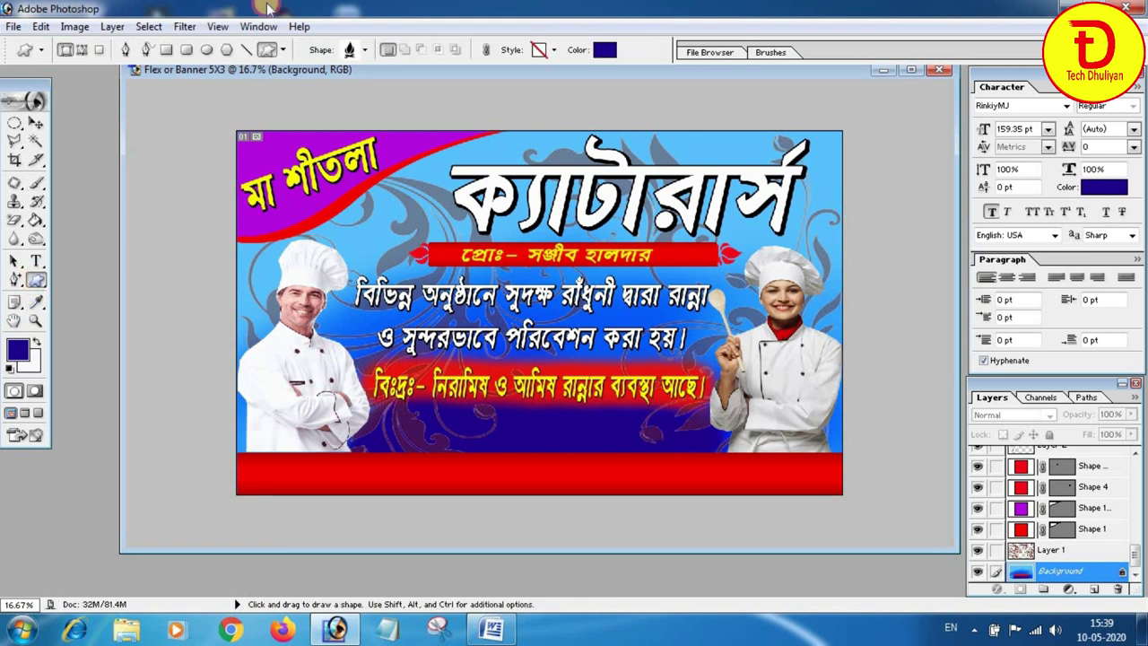
left_click(187, 50)
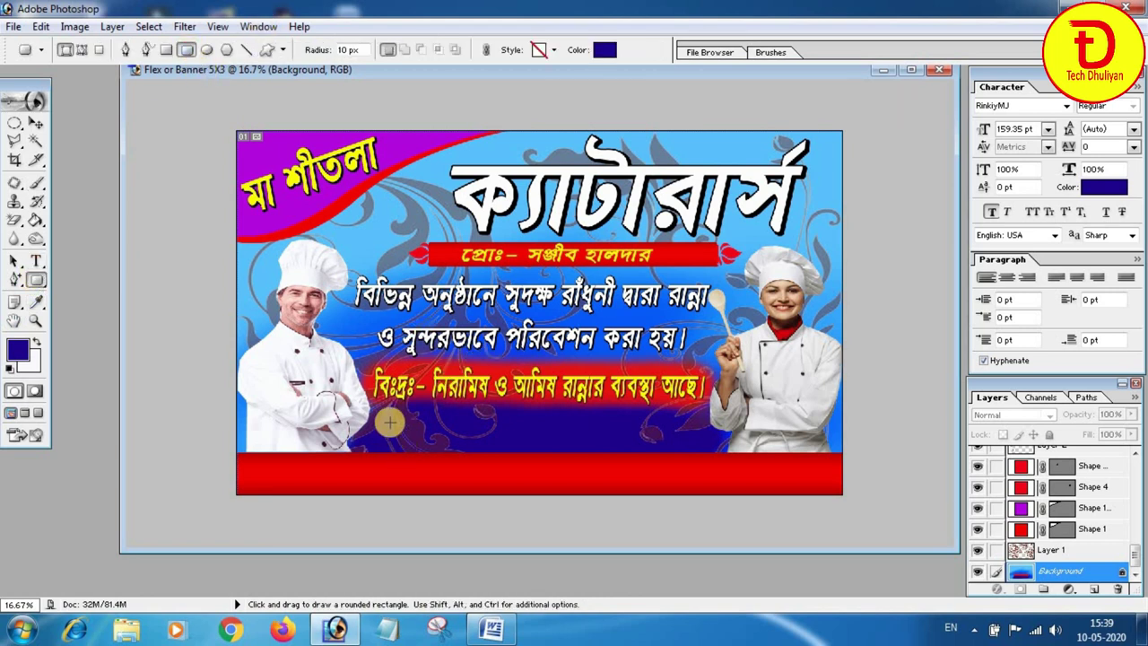
left_click_drag(382, 408, 688, 446)
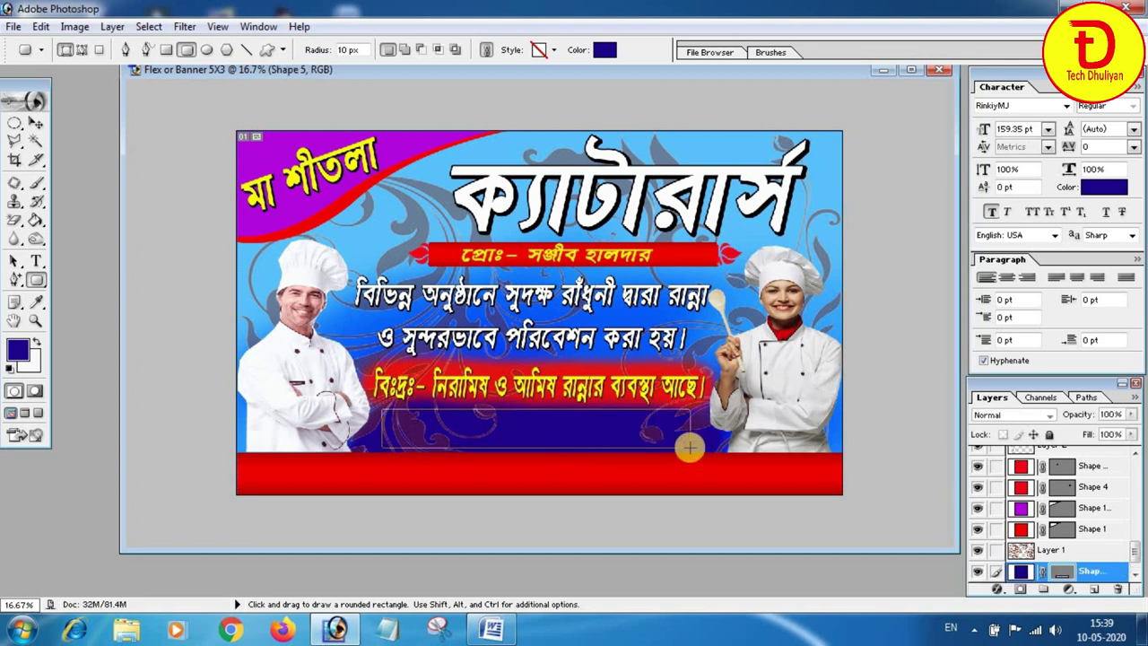
key("Return")
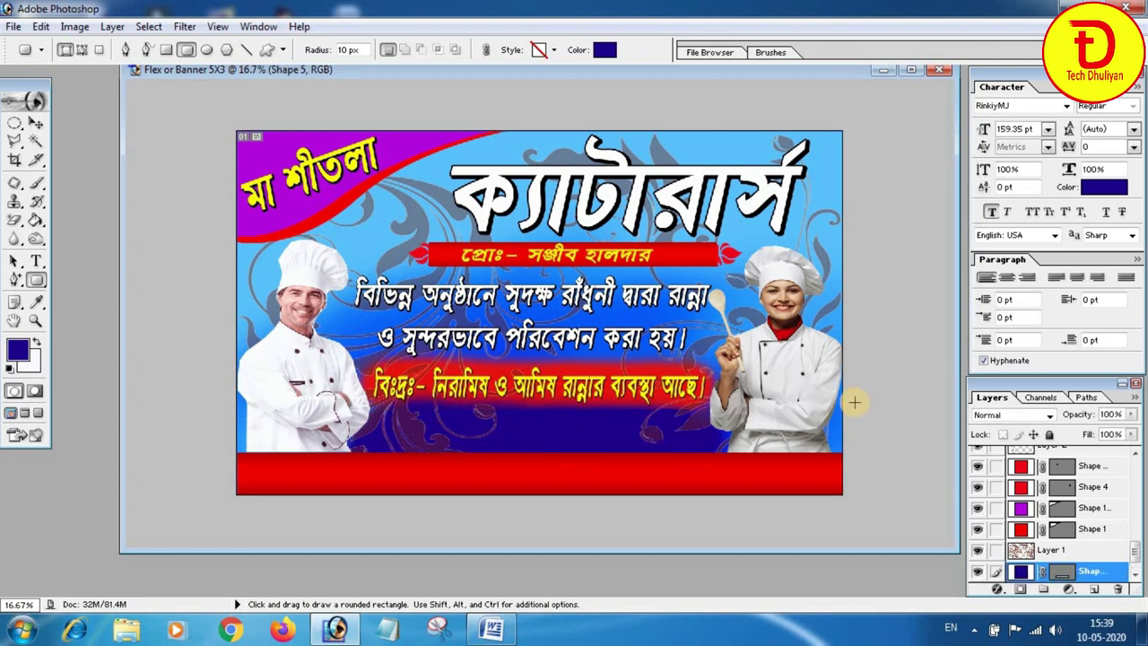
left_click_drag(1104, 574, 1101, 549)
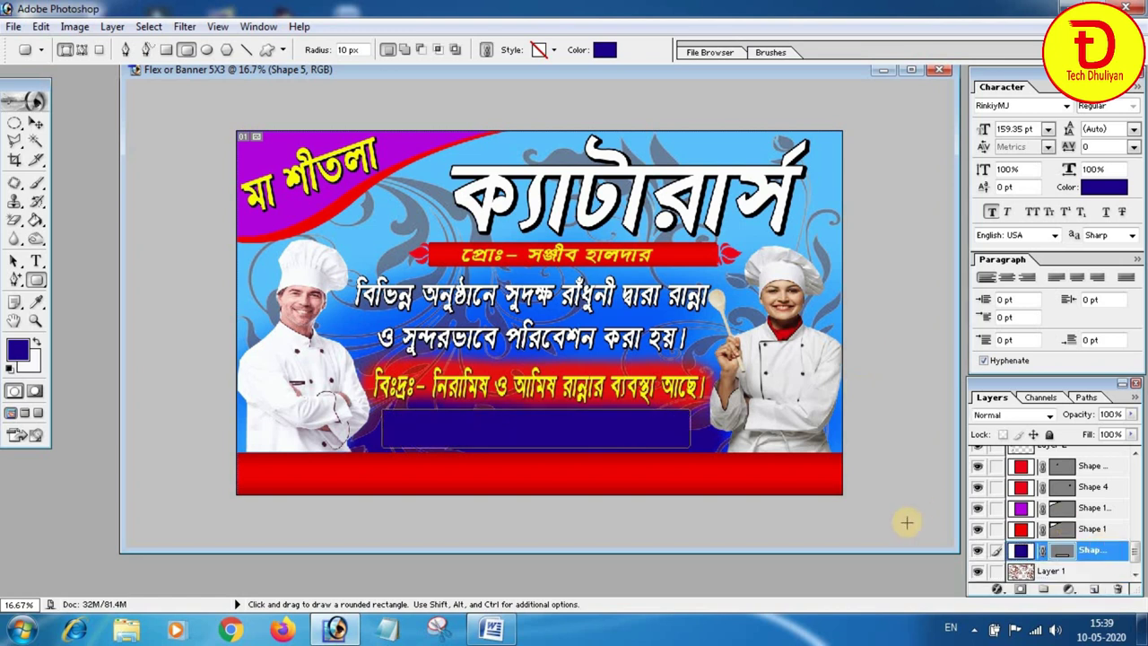
key("Return")
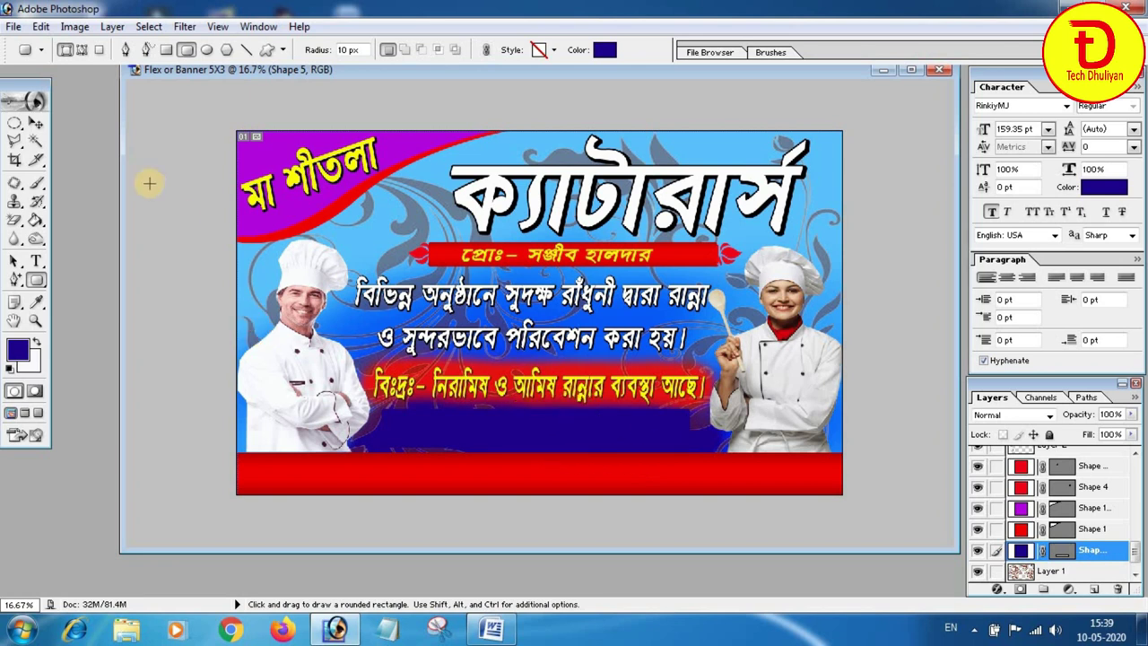
Step: Resize the navy rectangle slightly wider and taller to fill the band between the chefs
left_click(37, 122)
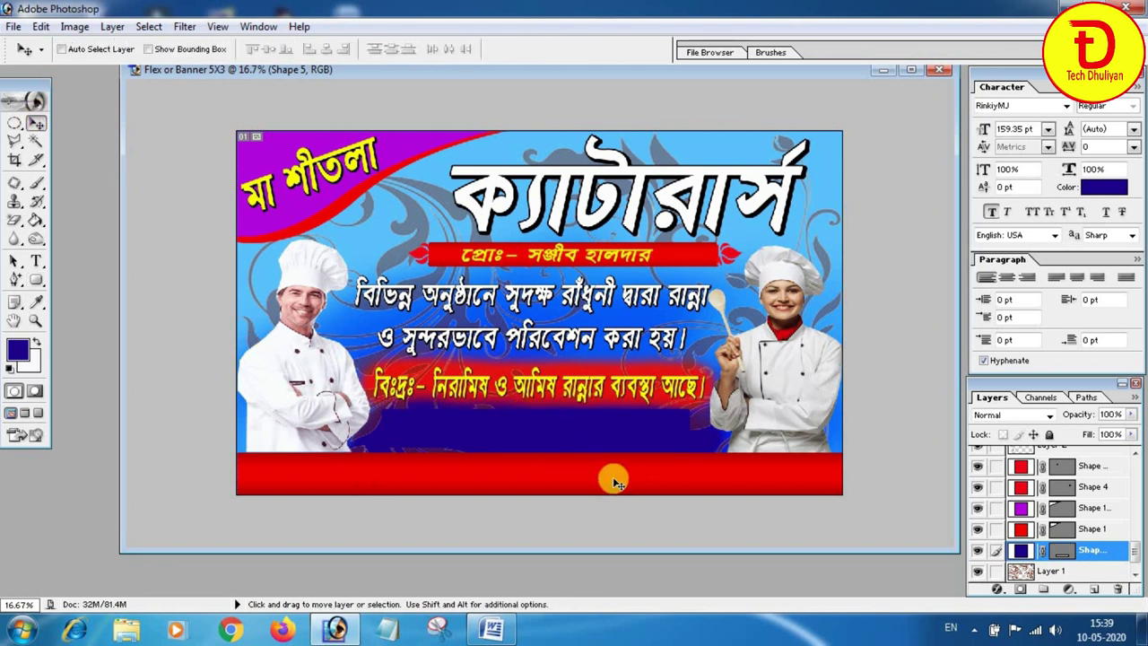
key("ctrl+t")
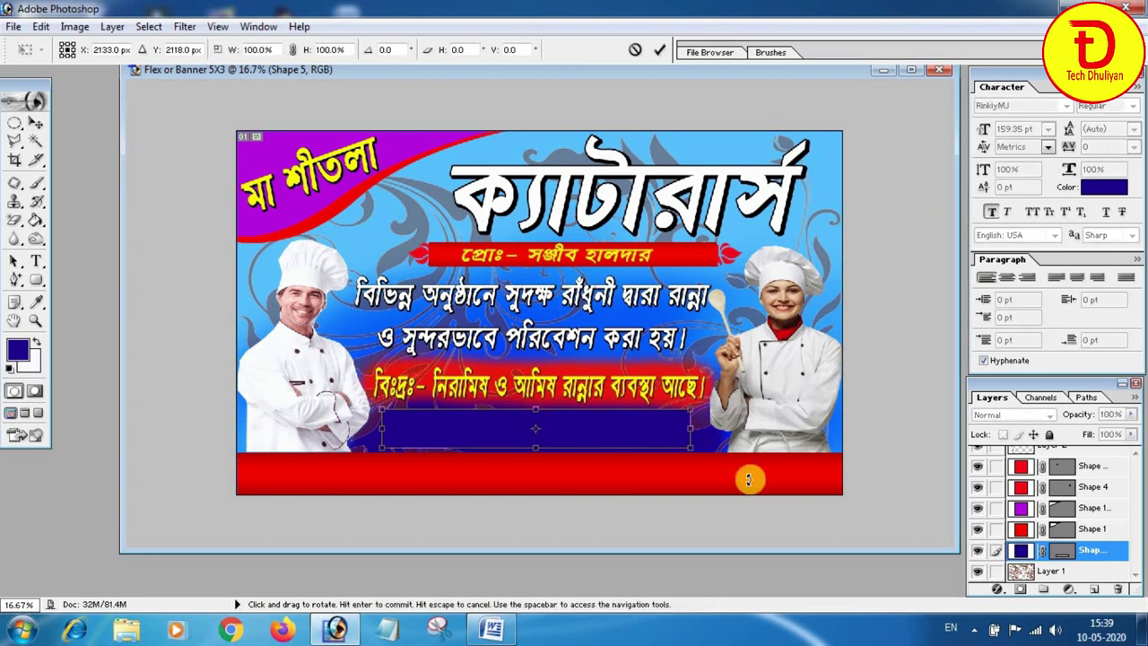
left_click_drag(691, 426, 707, 431)
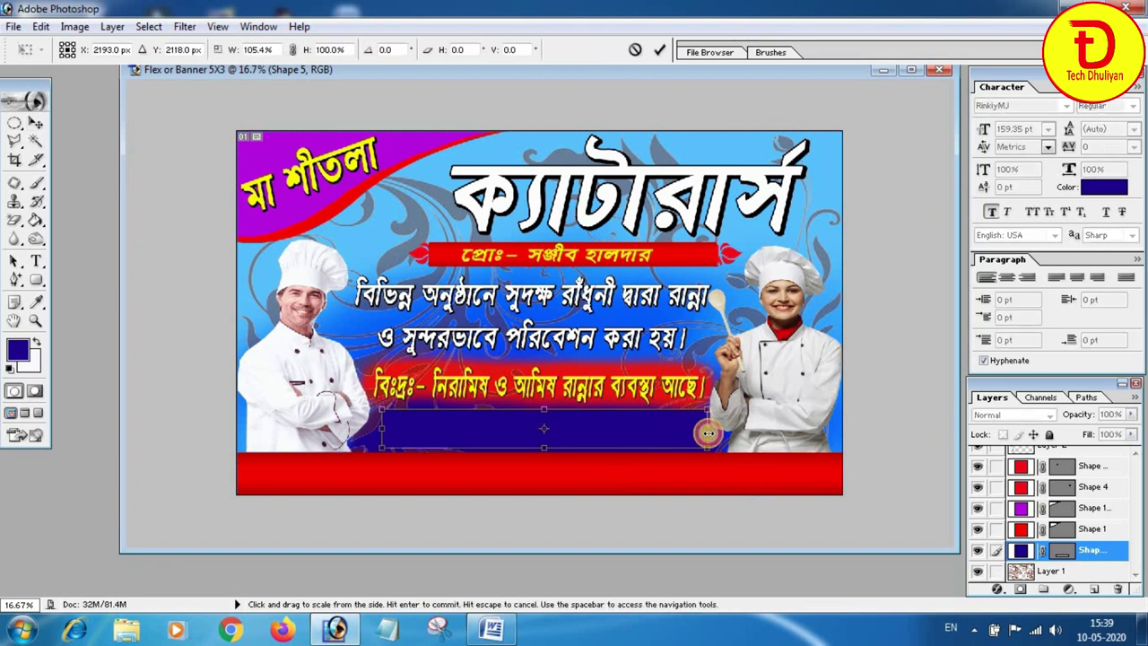
left_click_drag(556, 432, 555, 435)
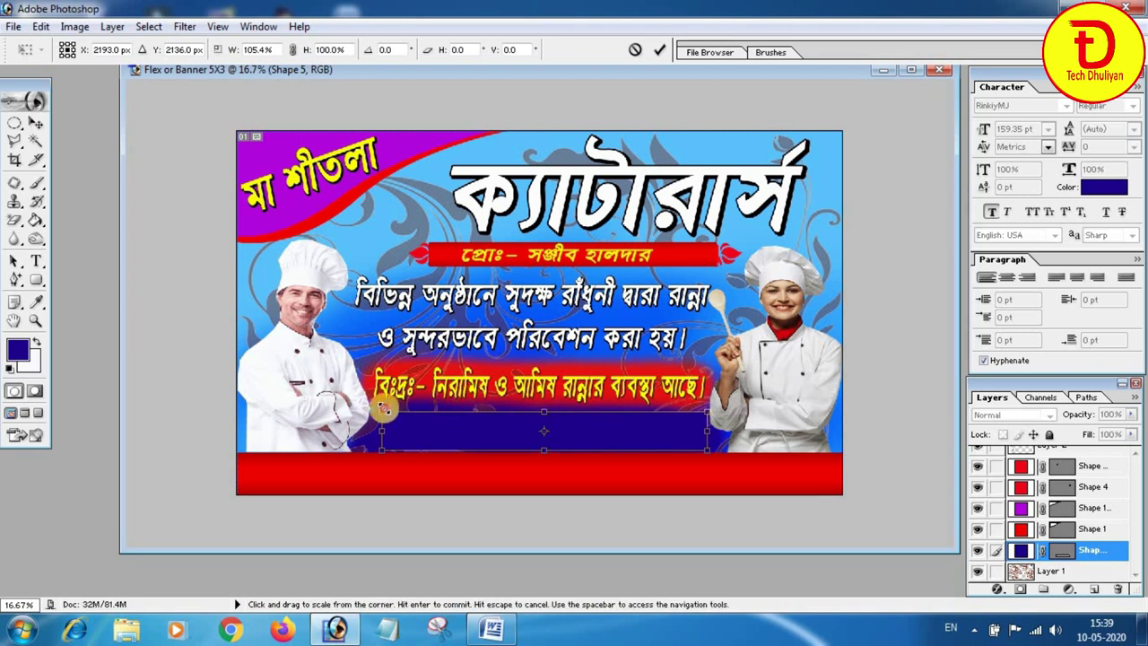
left_click_drag(381, 412, 378, 406)
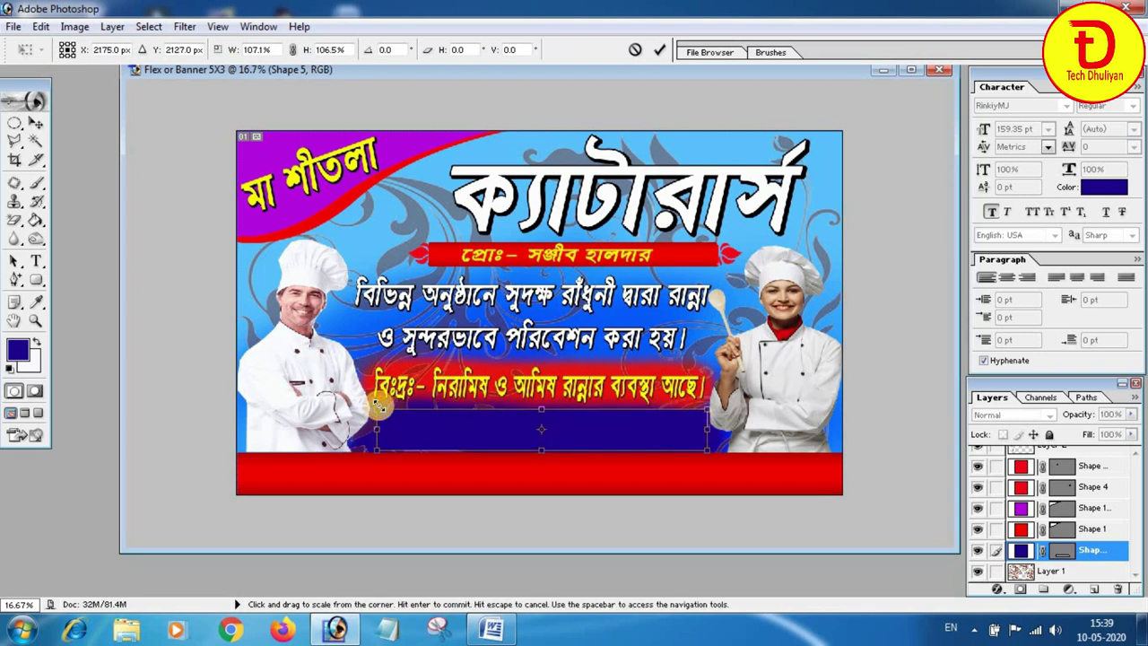
key("Return")
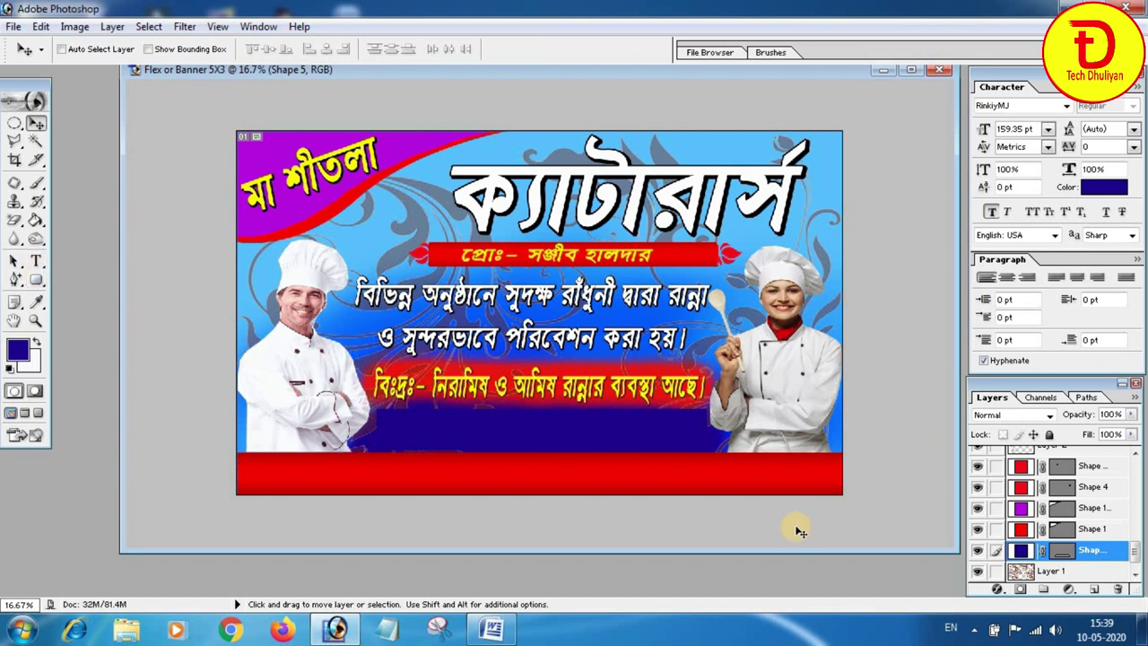
left_click_drag(1135, 547, 1137, 466)
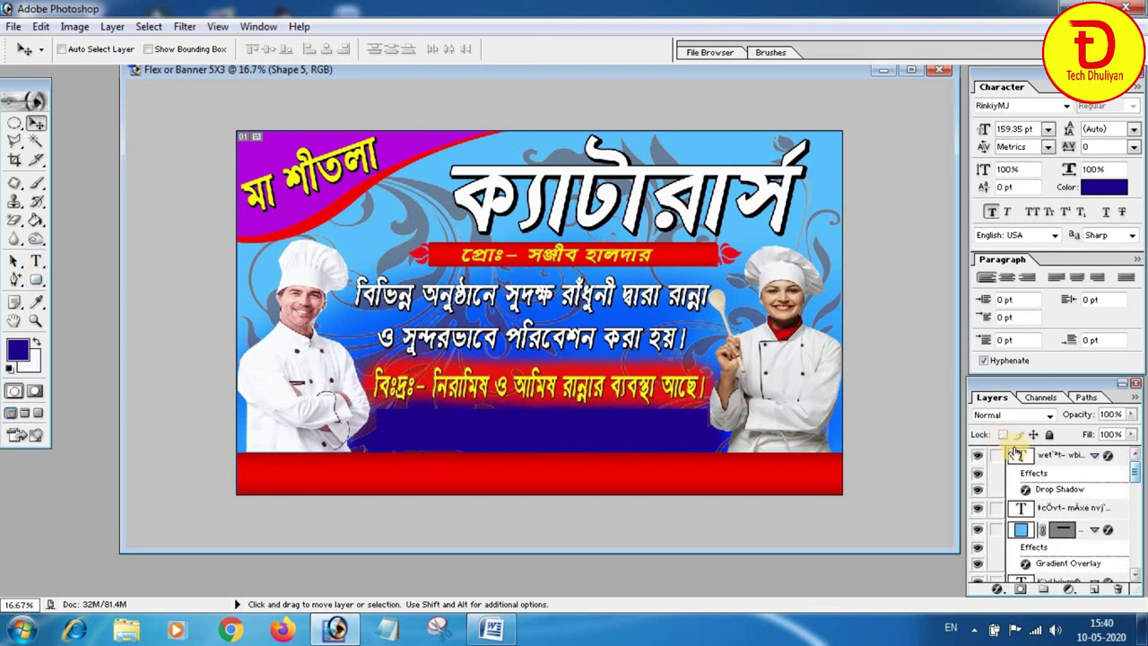
Step: Start a white Arial text line on the navy band and type the mobile numbers
left_click(1036, 457)
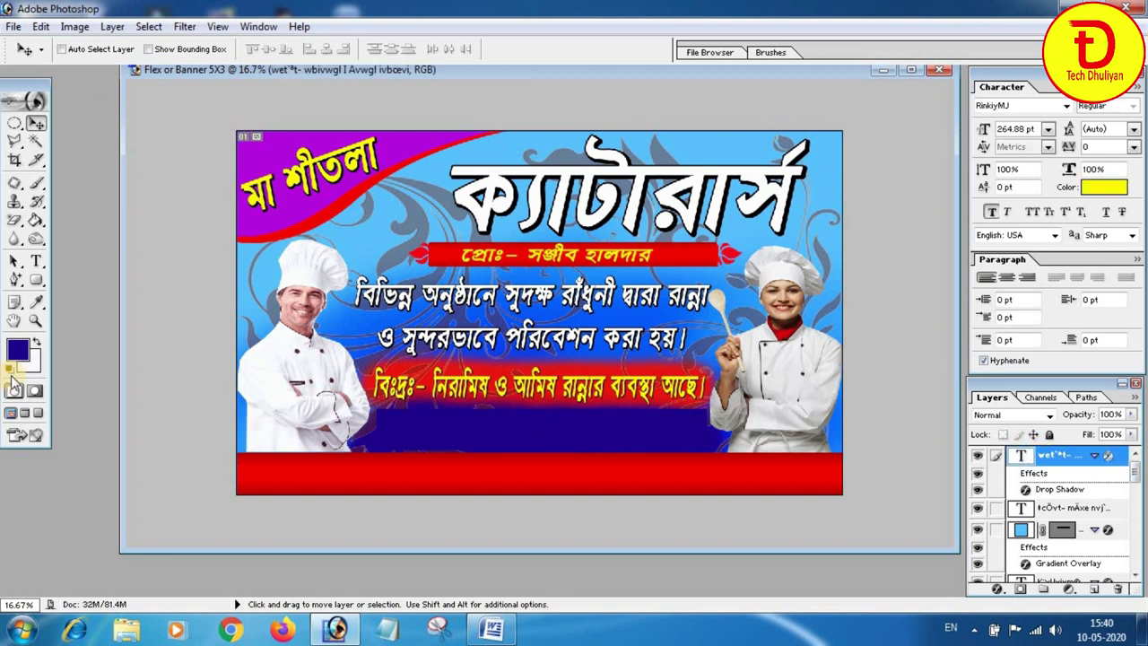
left_click(35, 260)
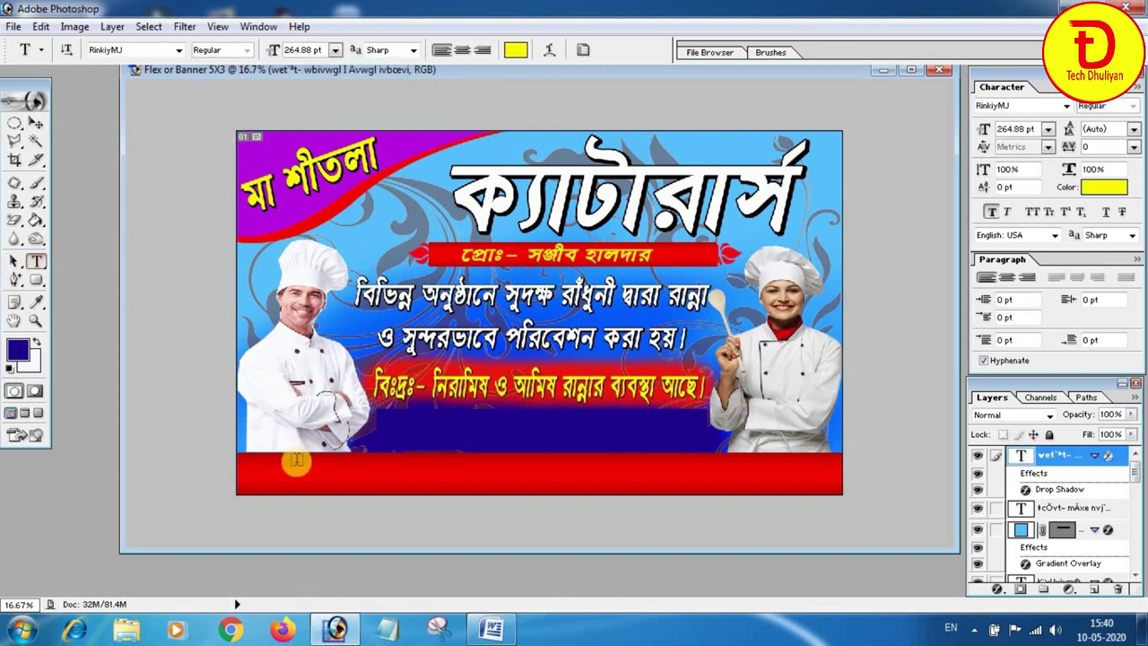
left_click(374, 435)
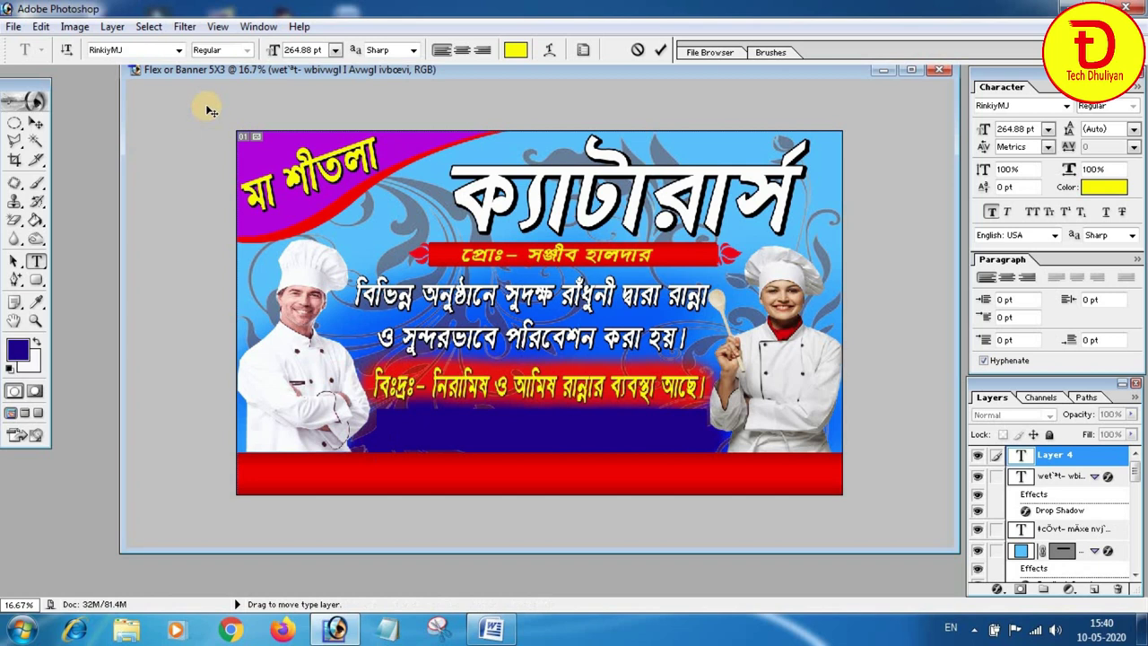
left_click(178, 50)
left_click_drag(230, 263, 229, 79)
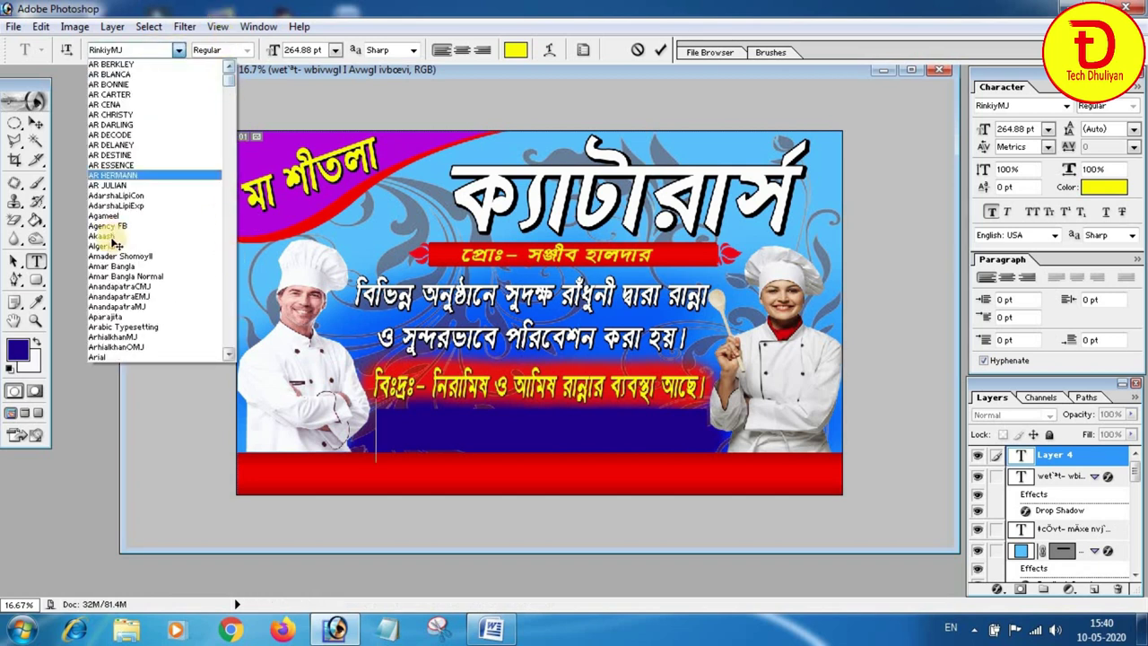
left_click(112, 358)
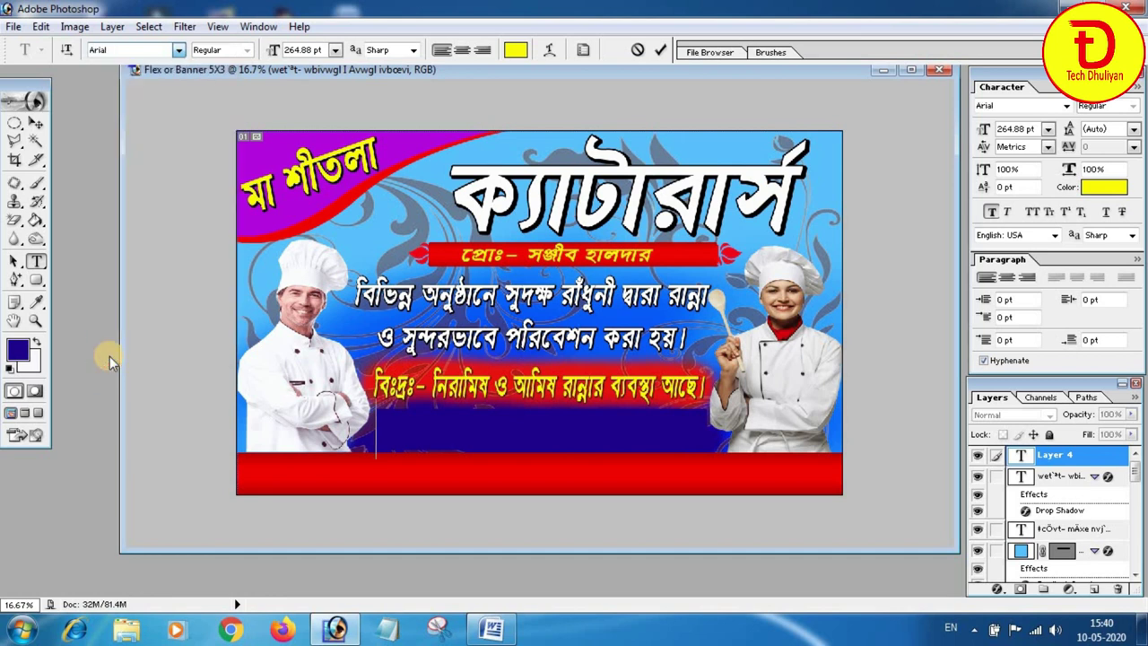
left_click(517, 50)
left_click(543, 133)
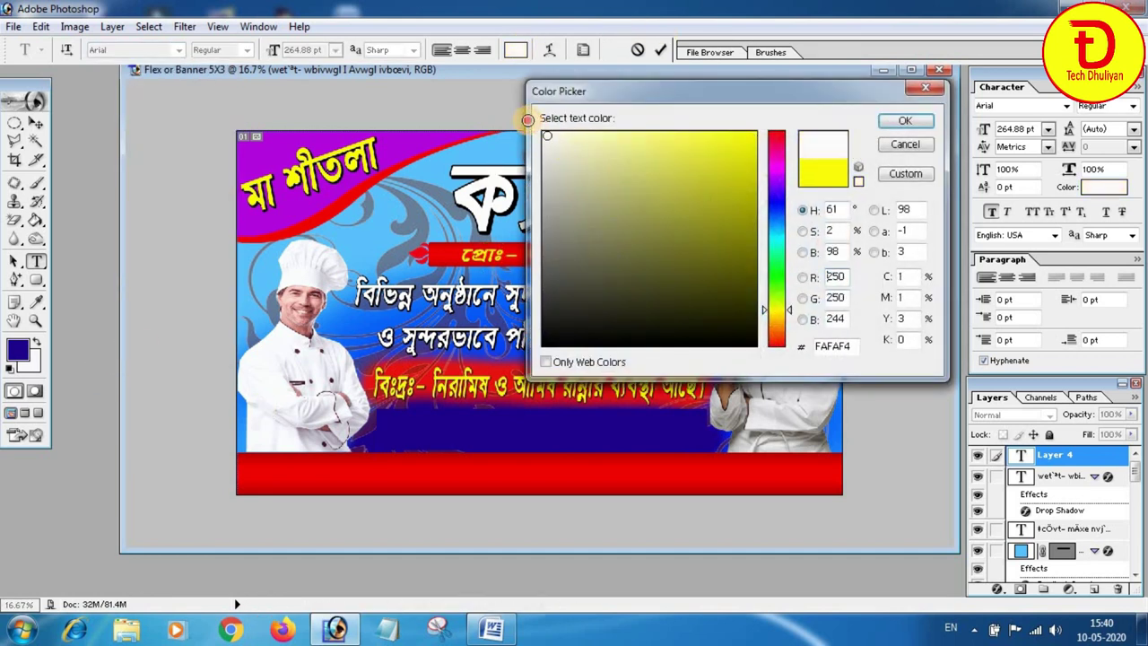
left_click(889, 124)
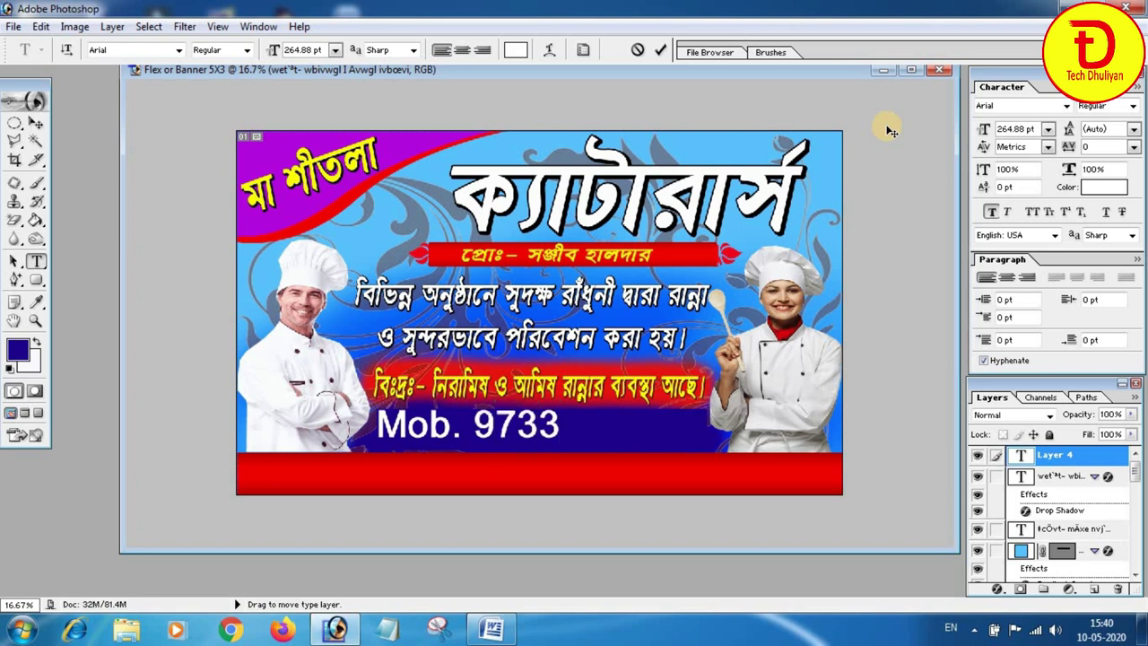
type("46210 / 78212")
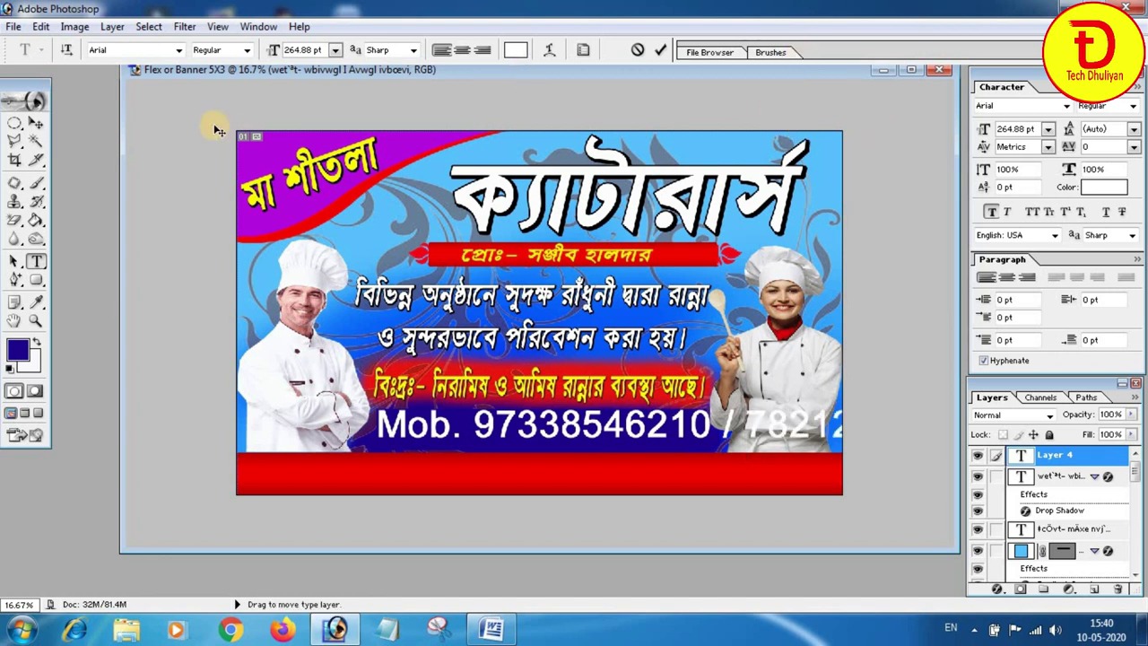
Step: Scale the mobile-number text narrower to fit the navy band and nudge it right and up
left_click(38, 123)
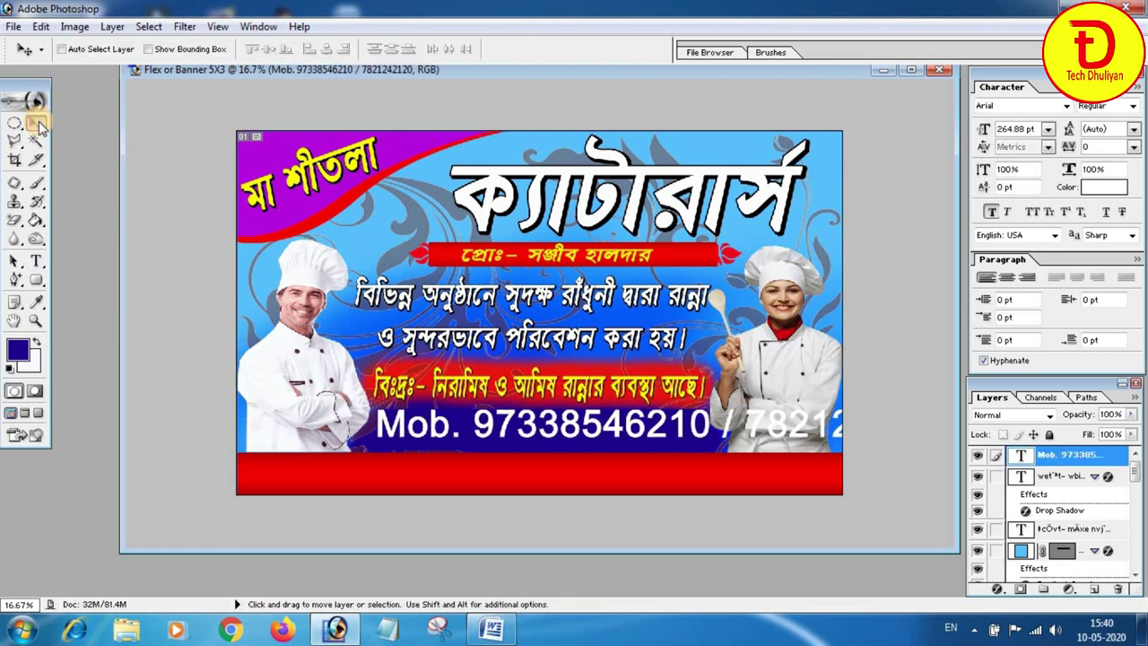
key("ctrl+t")
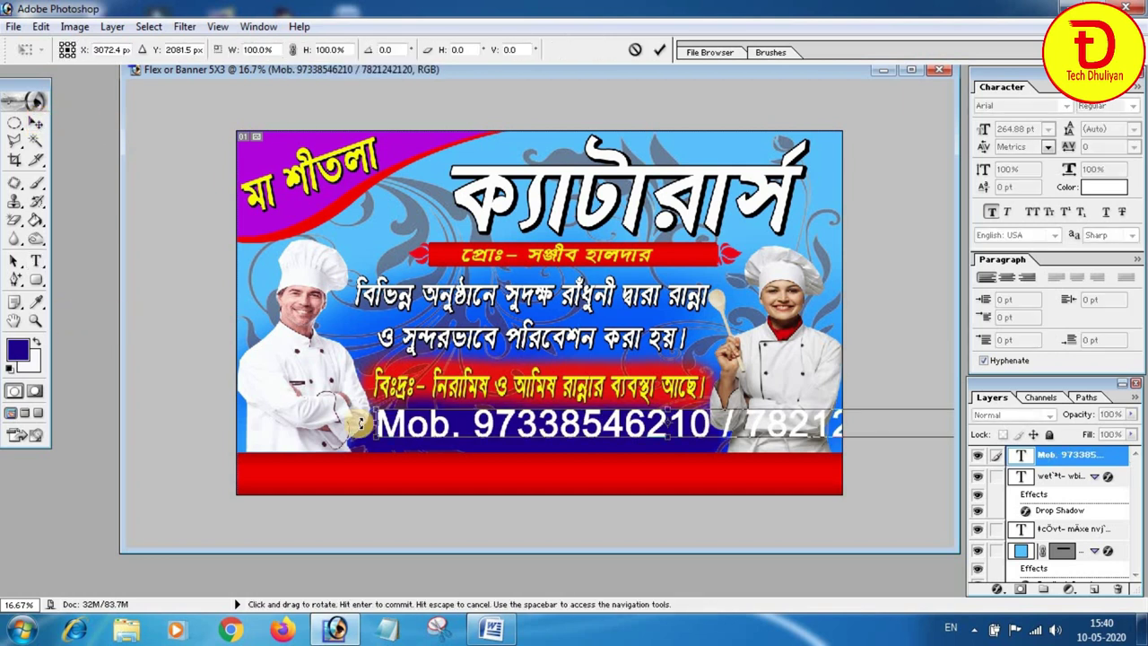
mouse_move(375, 410)
left_mouse_down()
mouse_move(590, 405)
mouse_move(480, 431)
mouse_move(460, 425)
left_mouse_up()
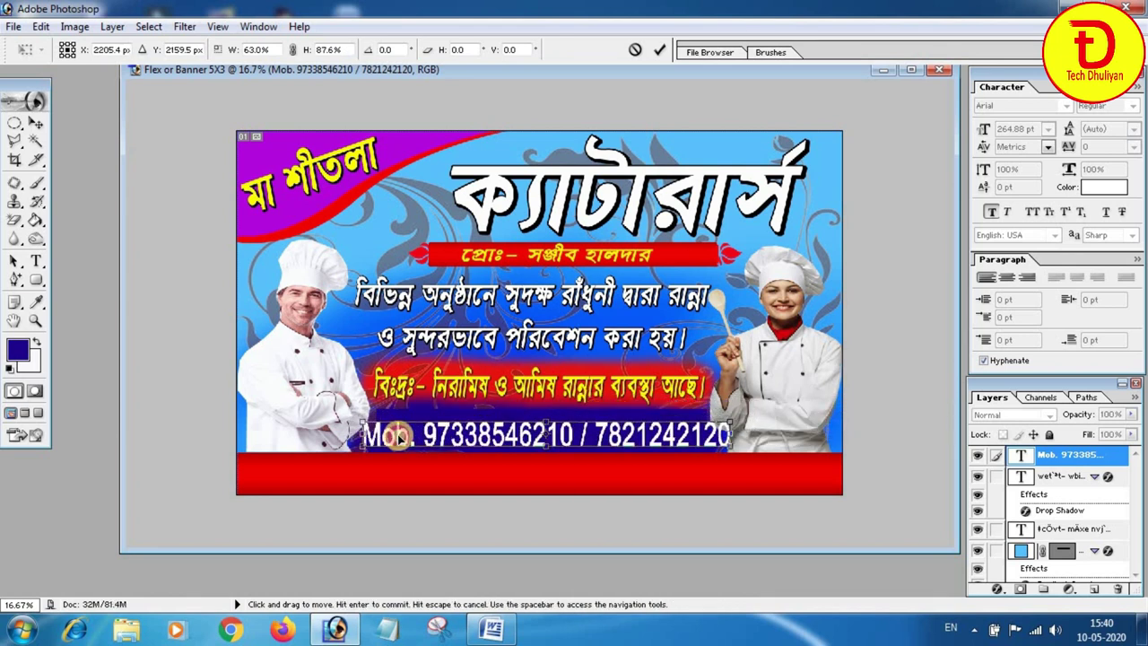
left_click_drag(731, 420, 704, 426)
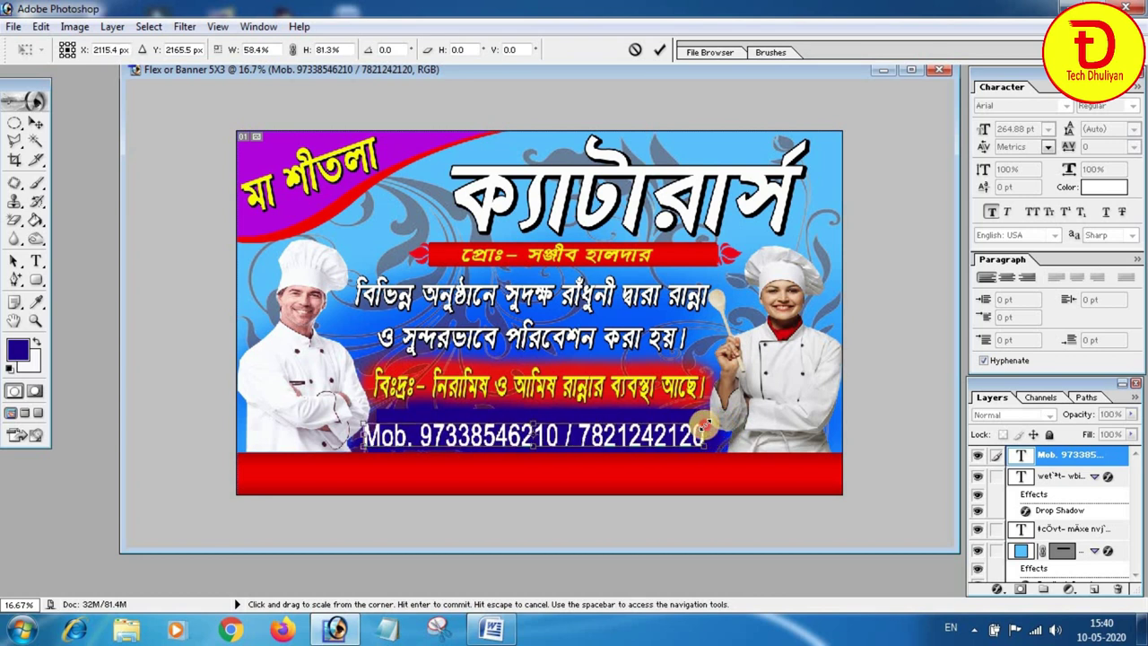
key("Return")
key("shift+Right")
key("shift+Right")
key("shift+Right")
key("shift+Right")
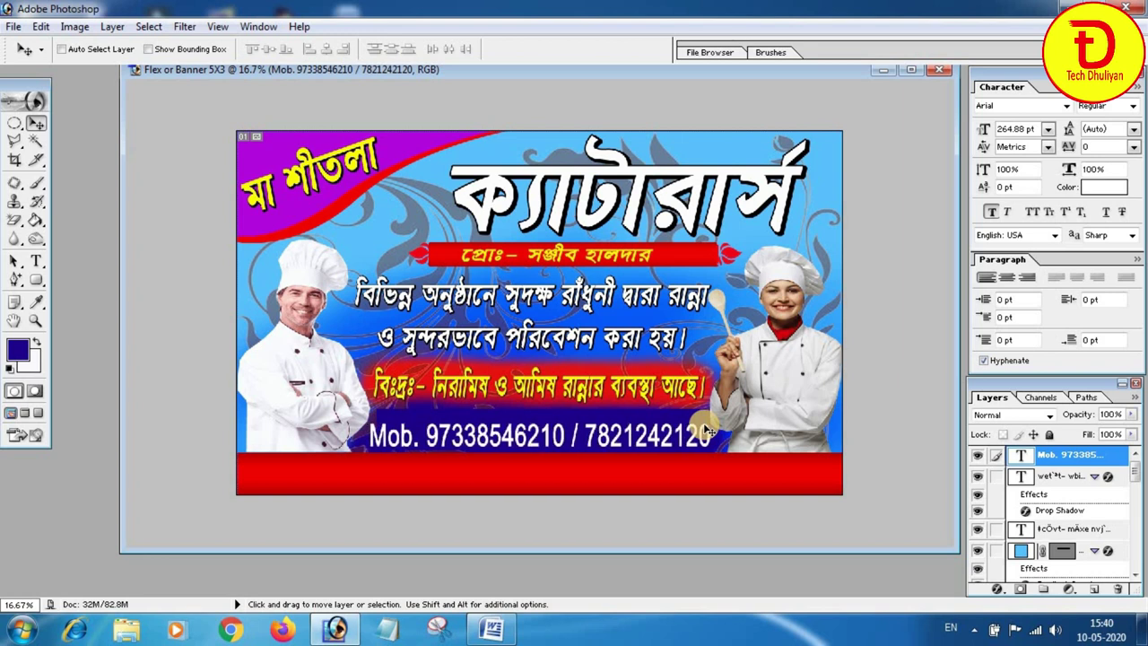
key("shift+Up")
key("shift+Up")
key("shift+Up")
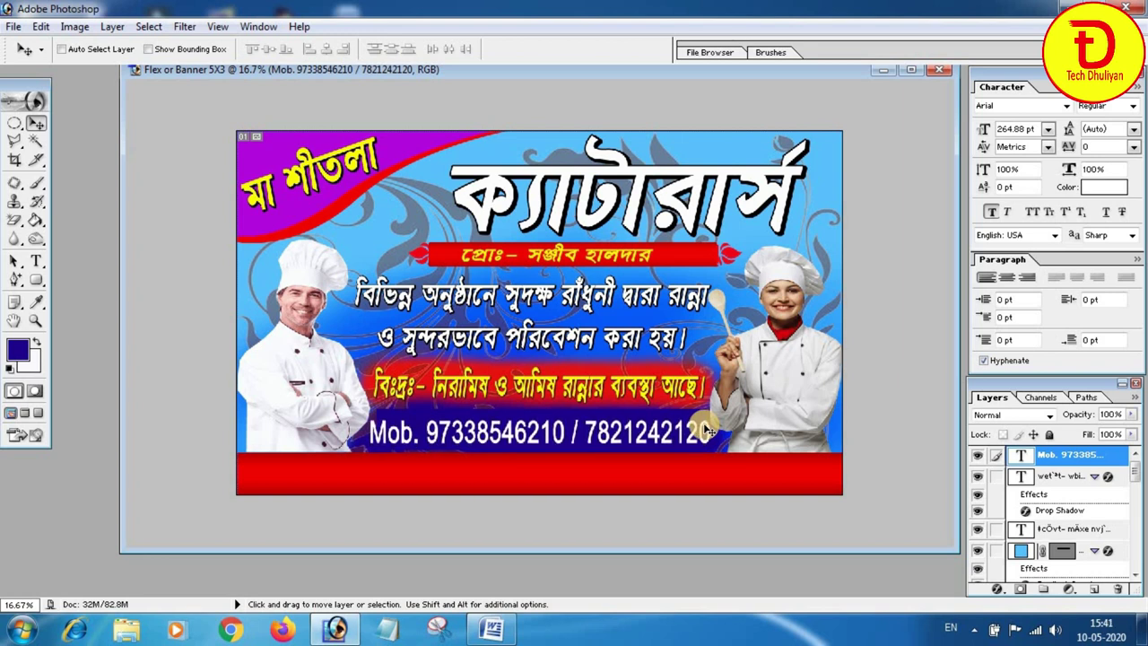
Step: Select the address line in the Word notes, then return to the banner
left_click(506, 635)
left_click(506, 635)
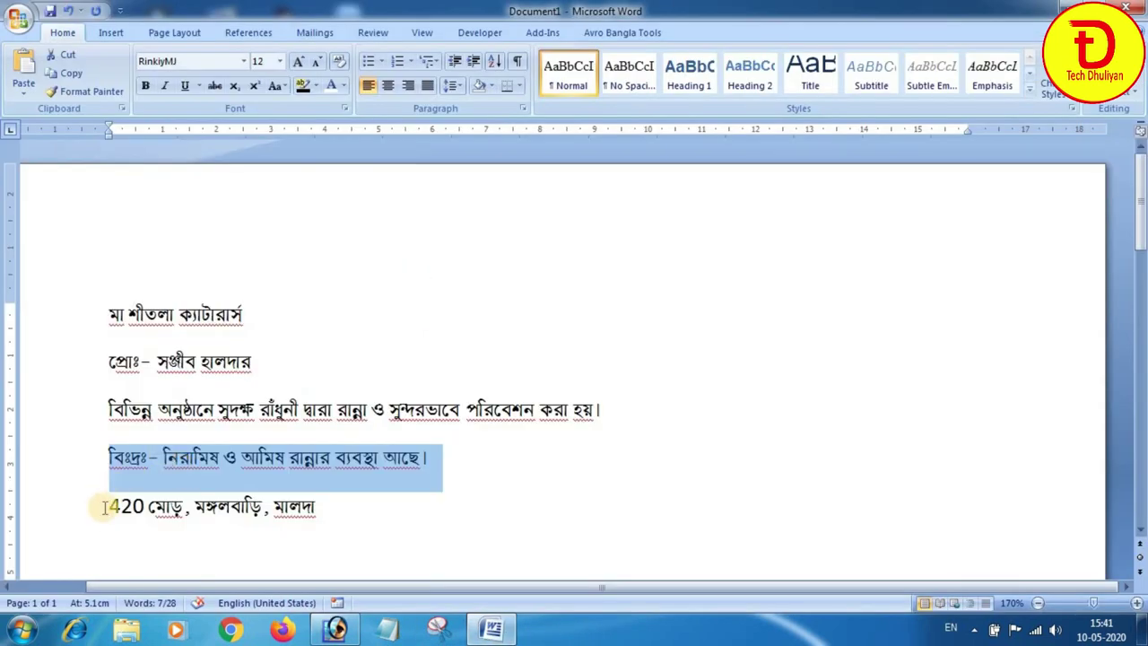
left_click_drag(108, 507, 339, 506)
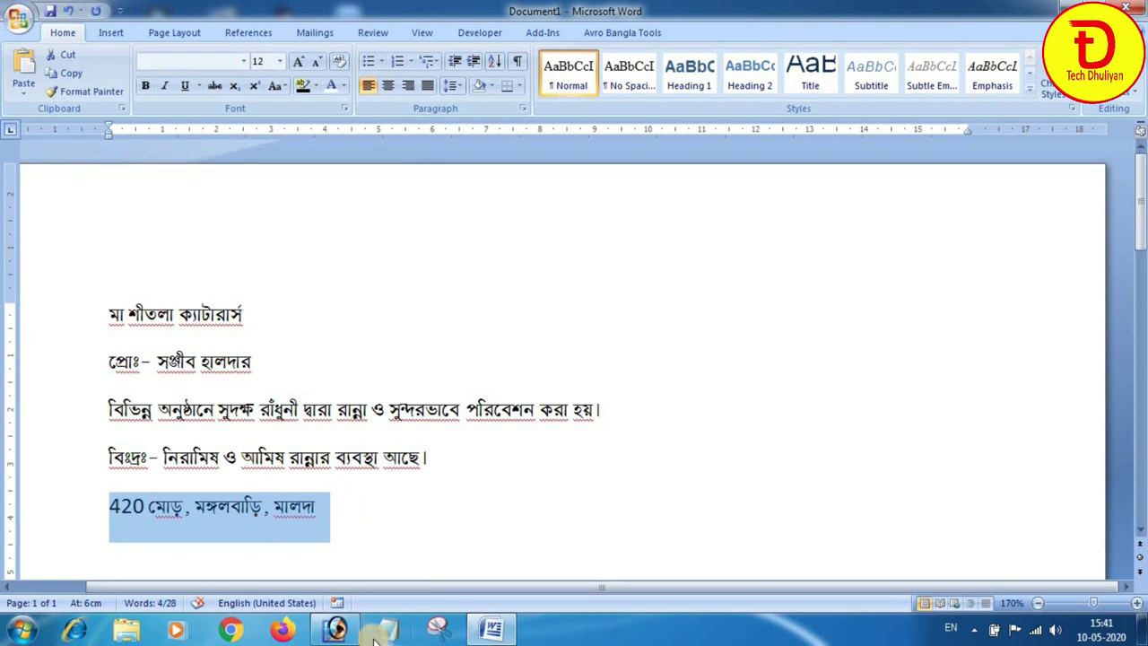
left_click(335, 630)
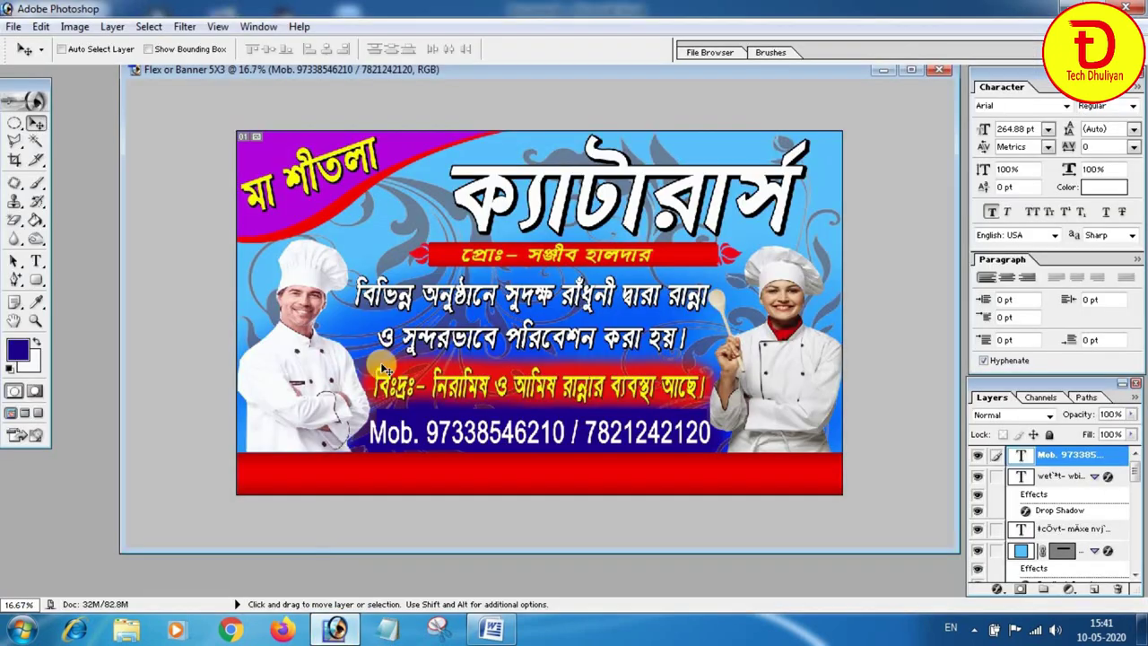
Step: Paste the address line into the red bottom bar and select the words after 420
left_click(36, 261)
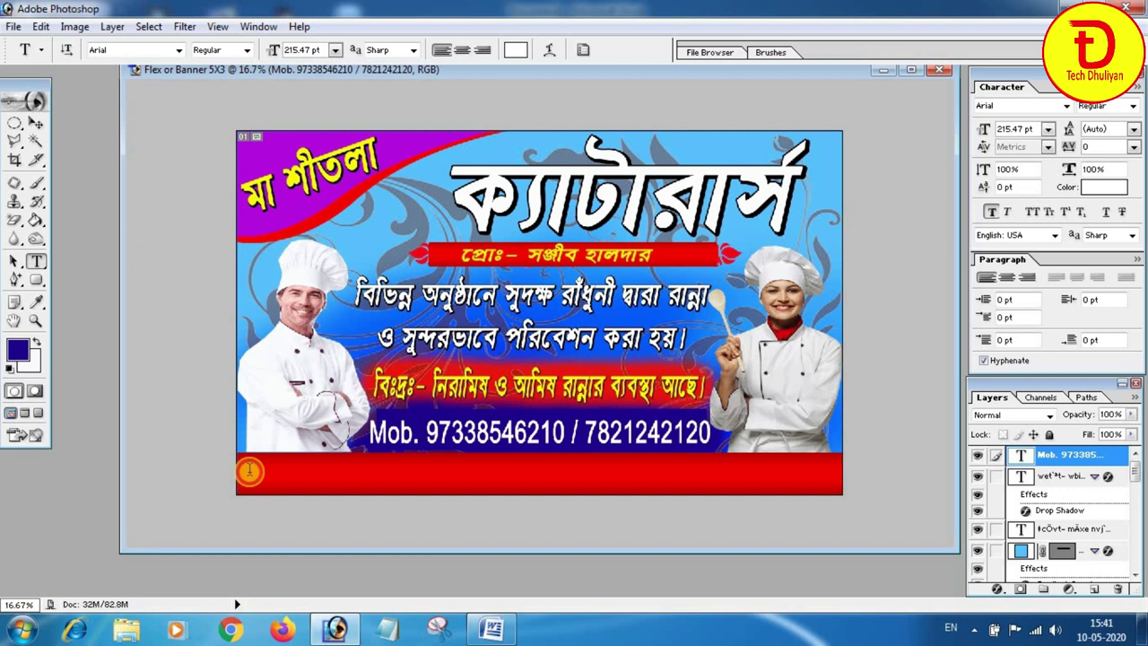
left_click(250, 469)
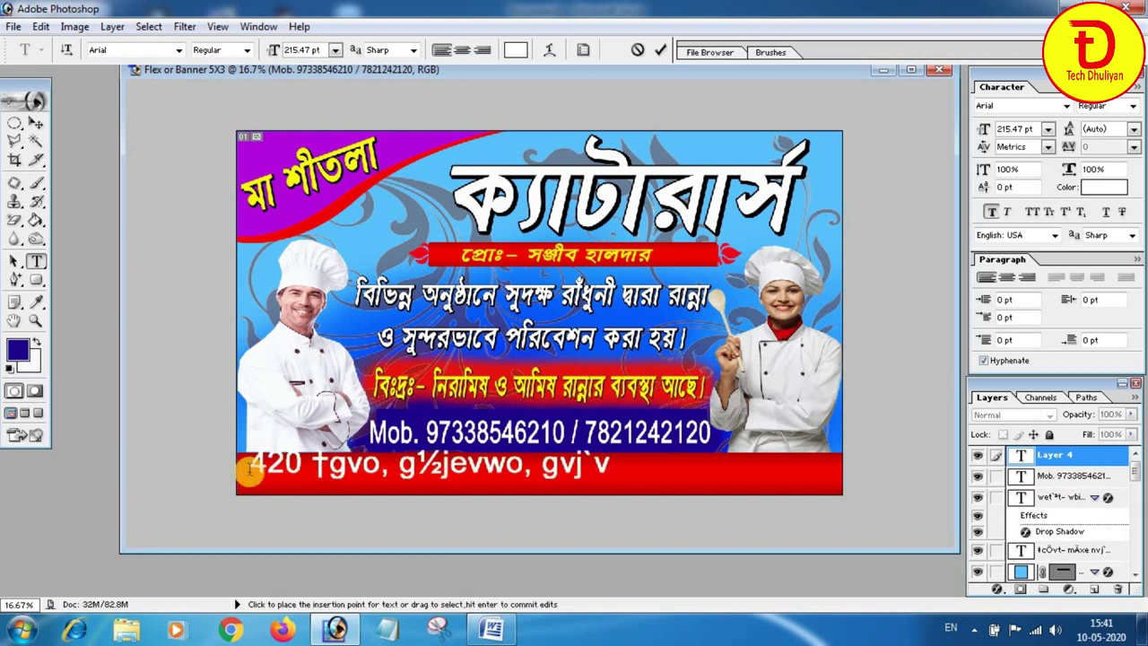
left_click_drag(314, 466, 606, 484)
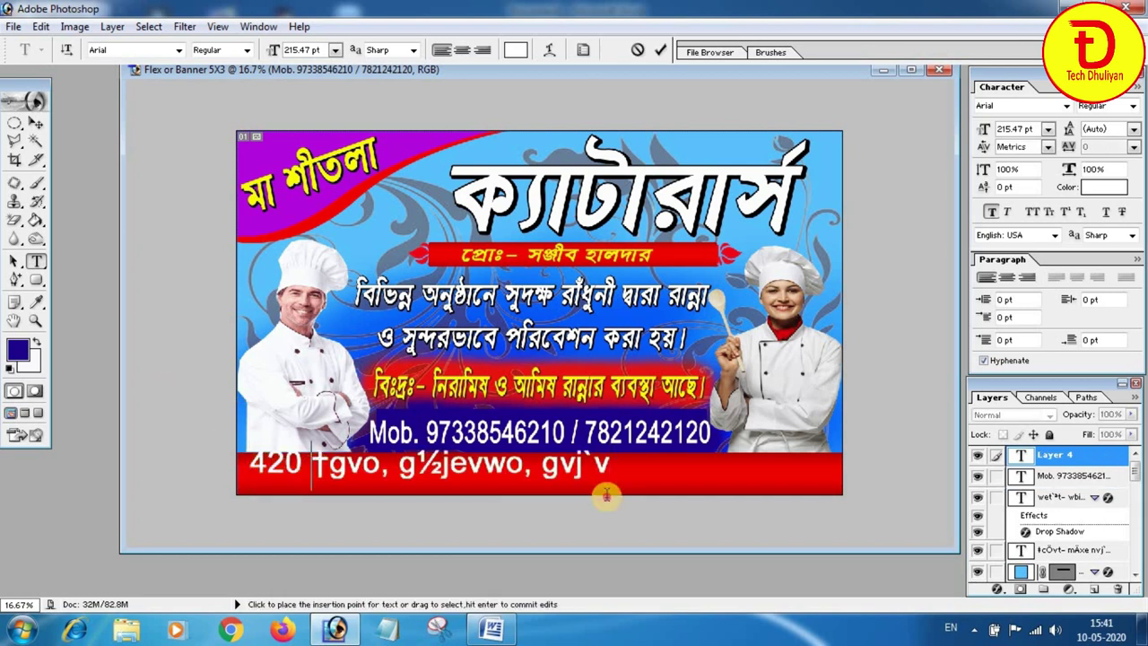
Step: Set the address font to SutonnyMJ after trying BijoyMJ
left_click(179, 50)
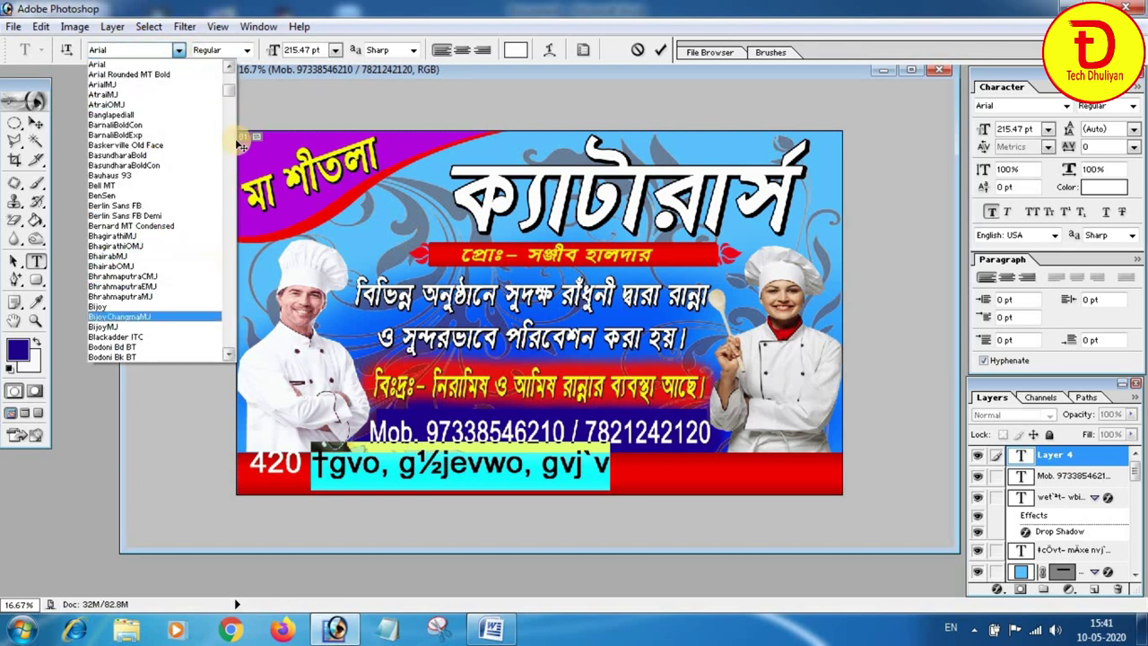
left_click(132, 327)
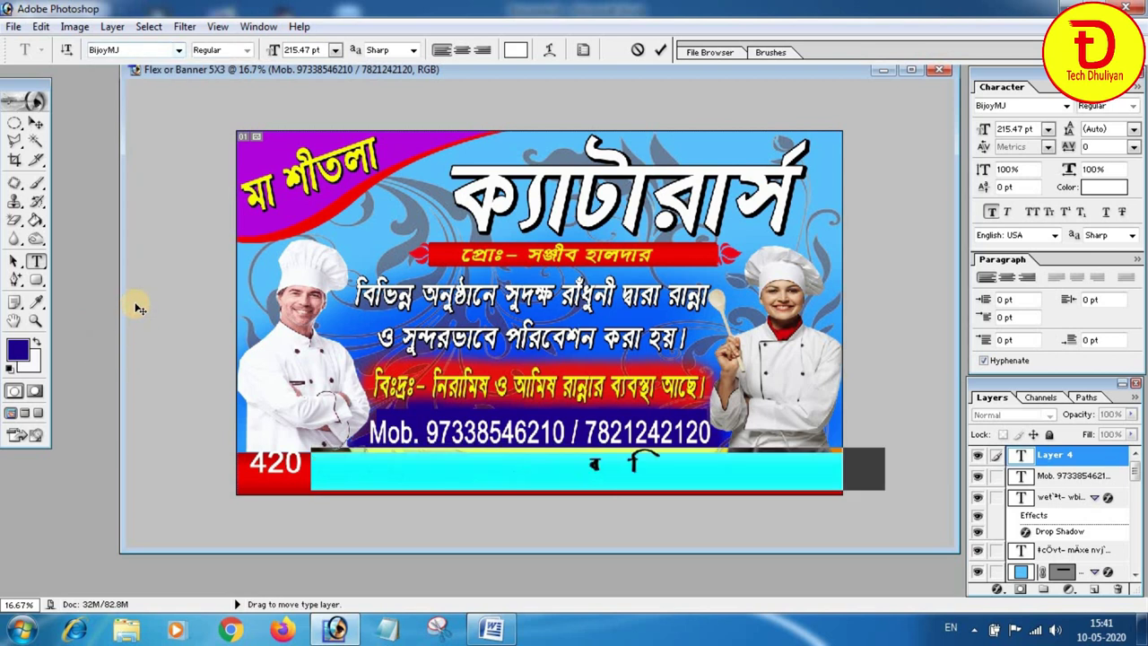
left_click(180, 51)
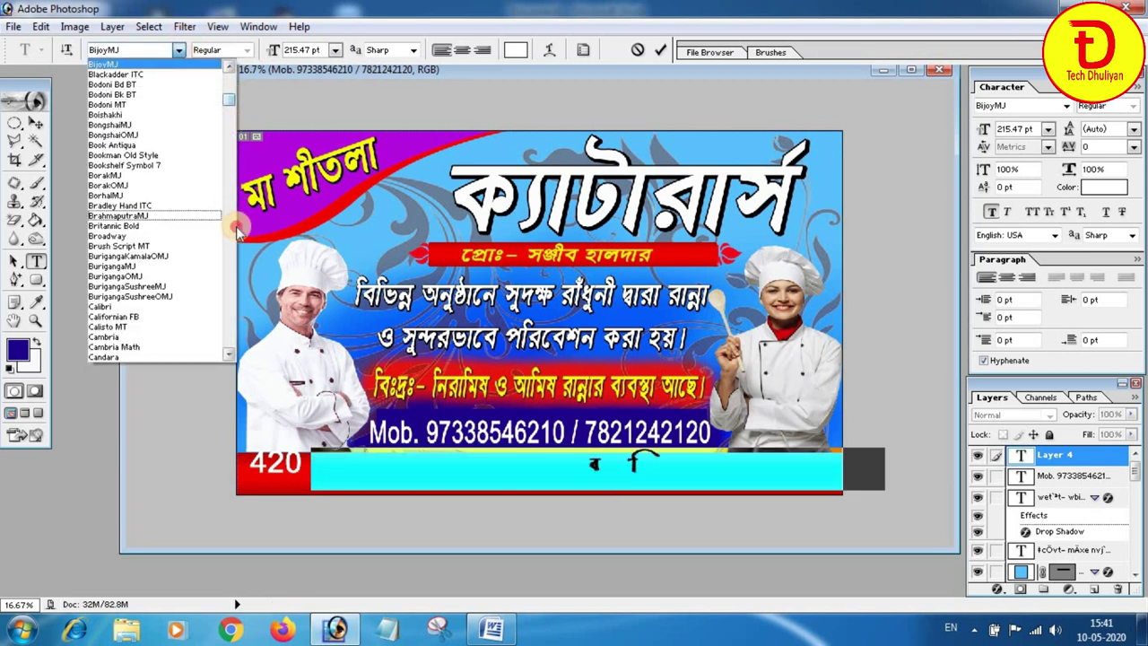
mouse_move(231, 108)
left_mouse_down()
mouse_move(231, 355)
mouse_move(226, 303)
left_mouse_up()
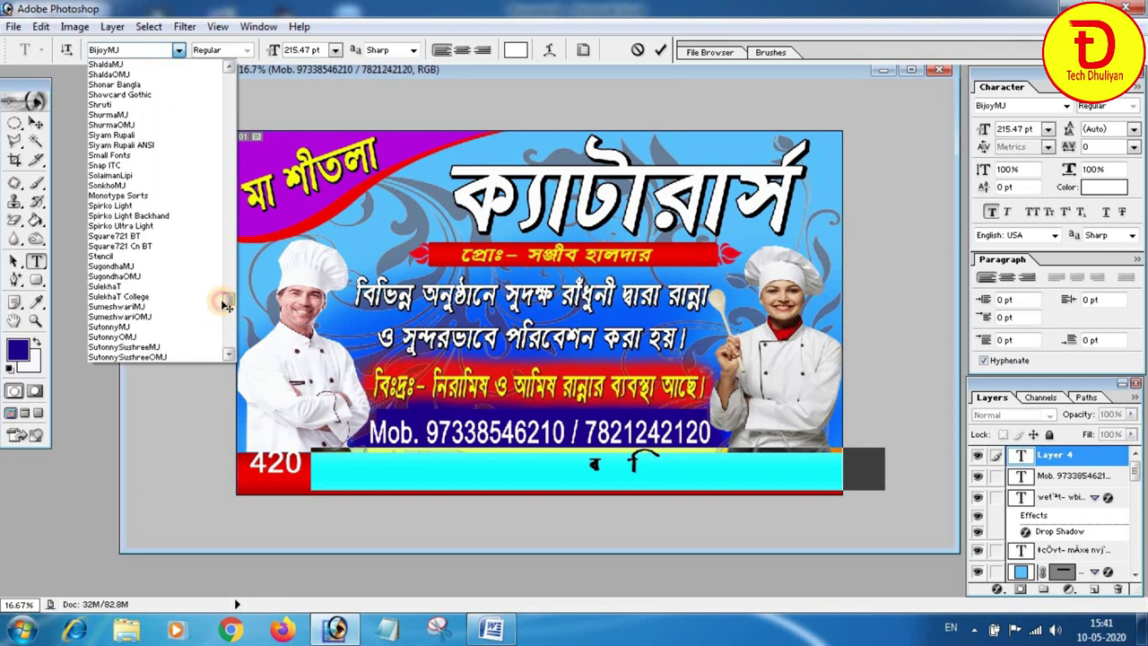
scroll(226, 303, "down", 3)
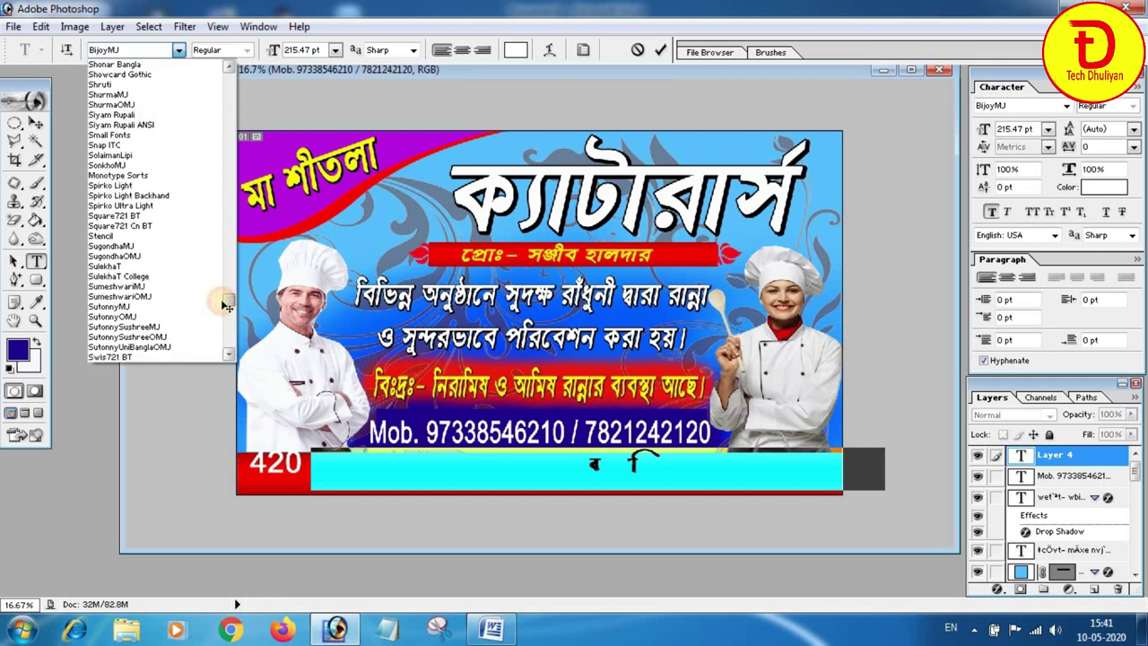
left_click(121, 306)
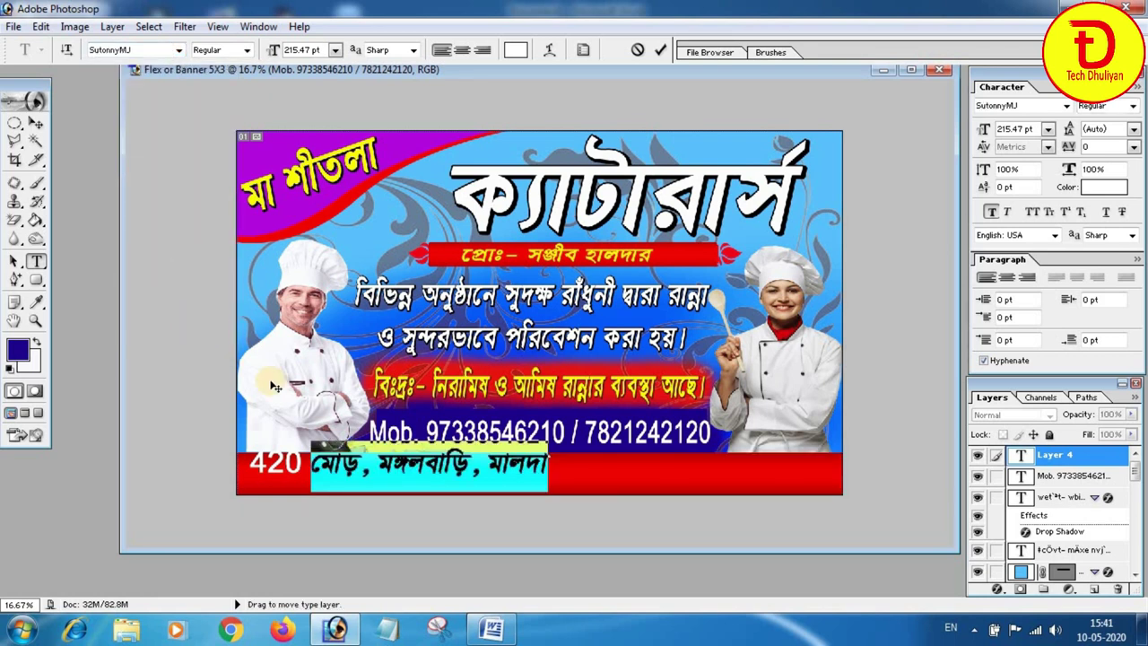
Step: Shift the address line right and set the 420 characters to 190.47 pt
left_click(36, 123)
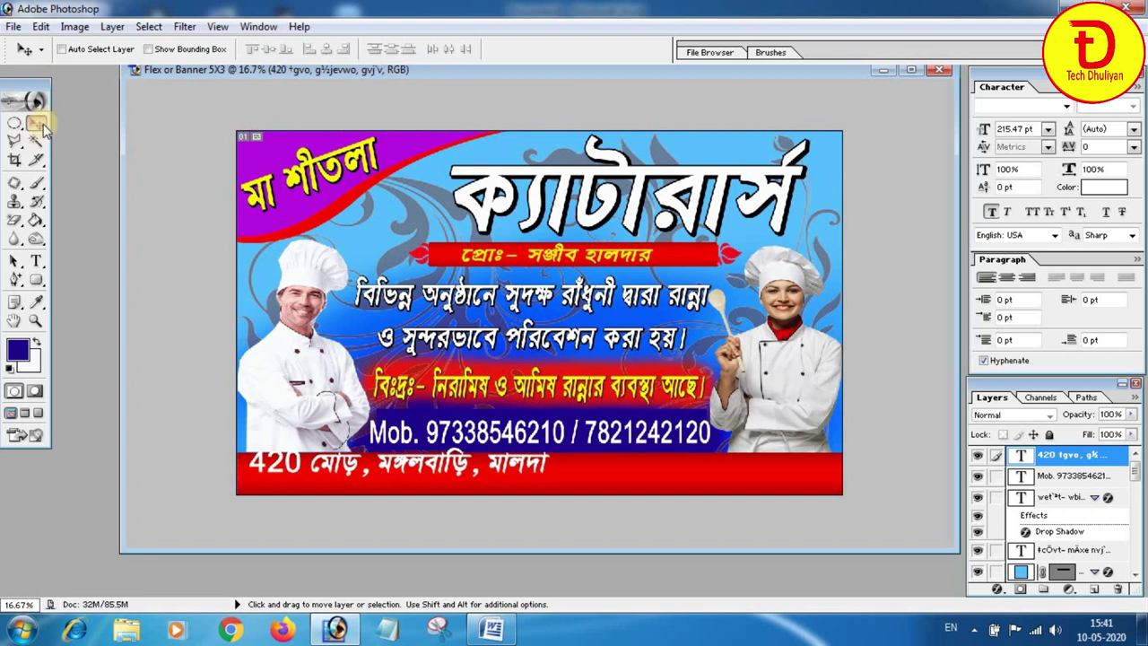
left_click_drag(333, 464, 364, 471)
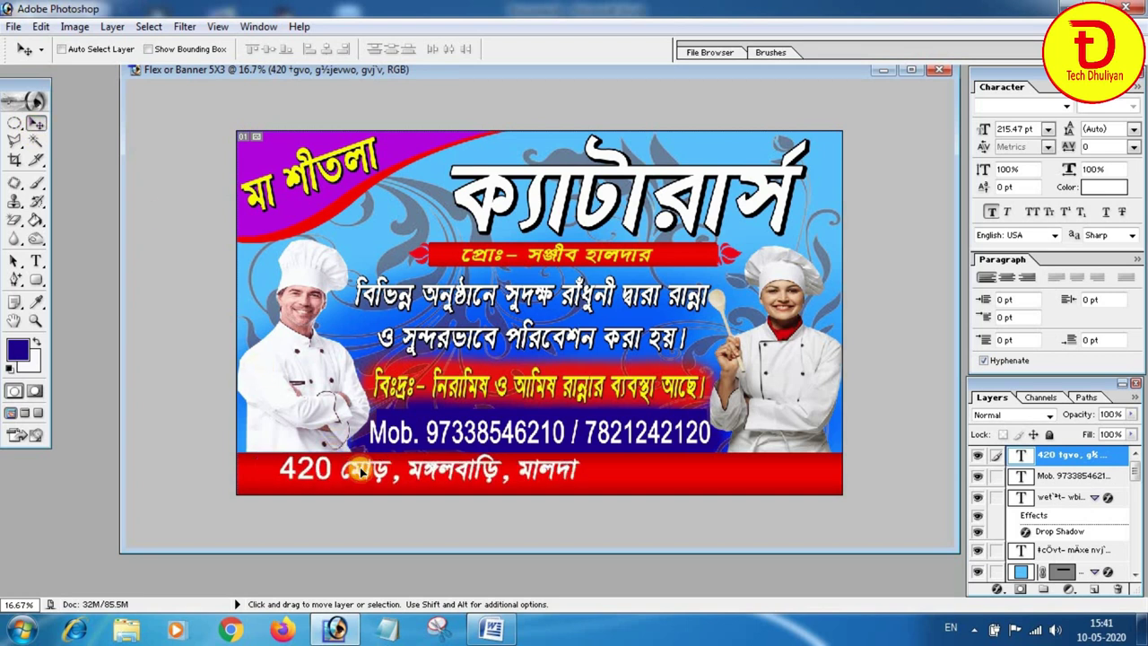
left_click(37, 261)
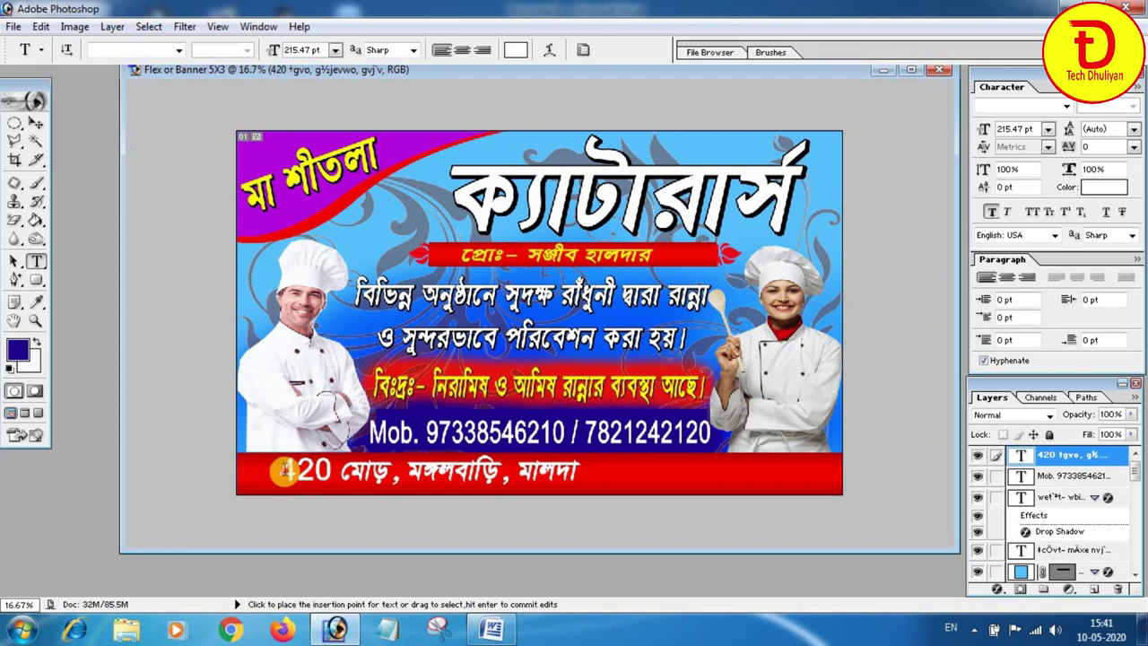
left_click_drag(278, 468, 334, 471)
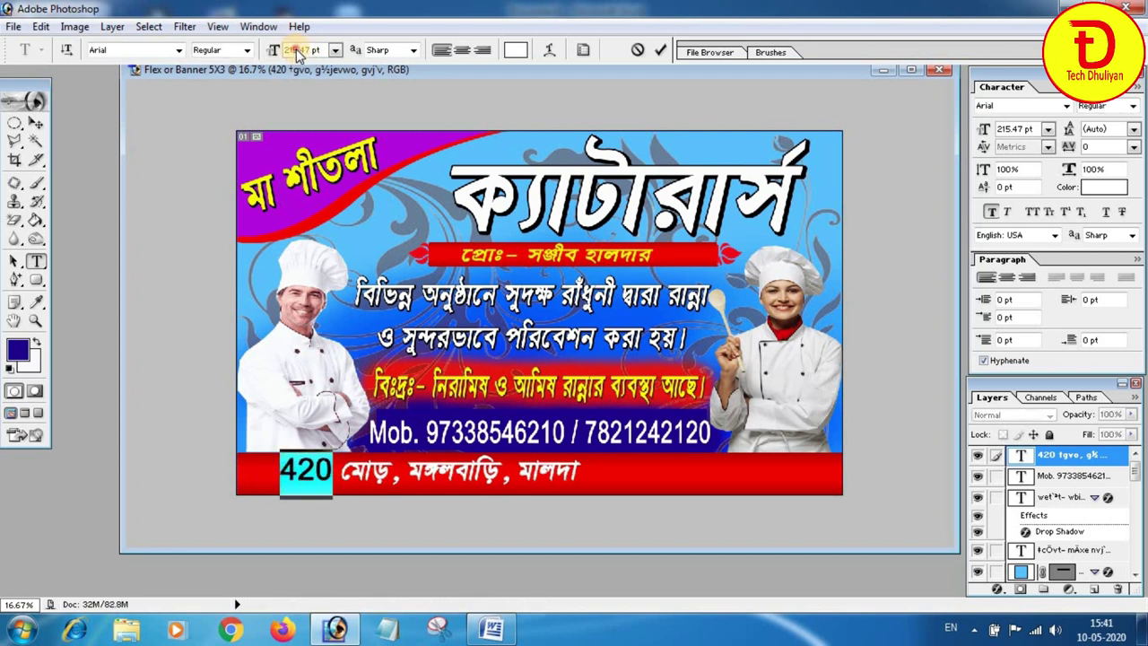
type("2")
key("Return")
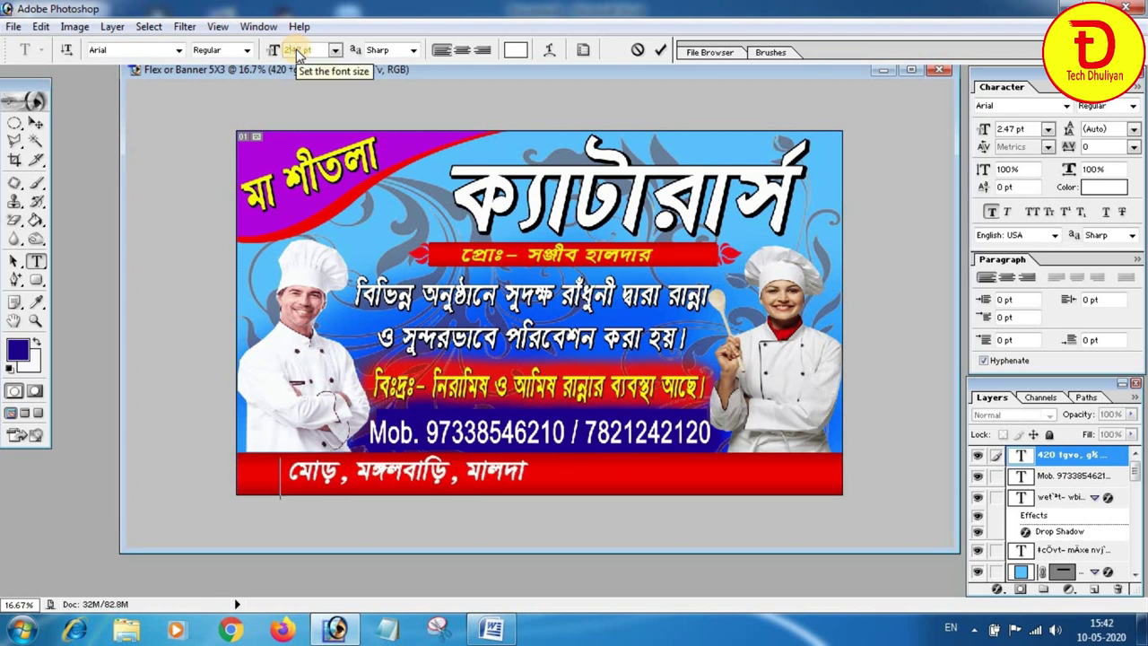
type("190")
key("Return")
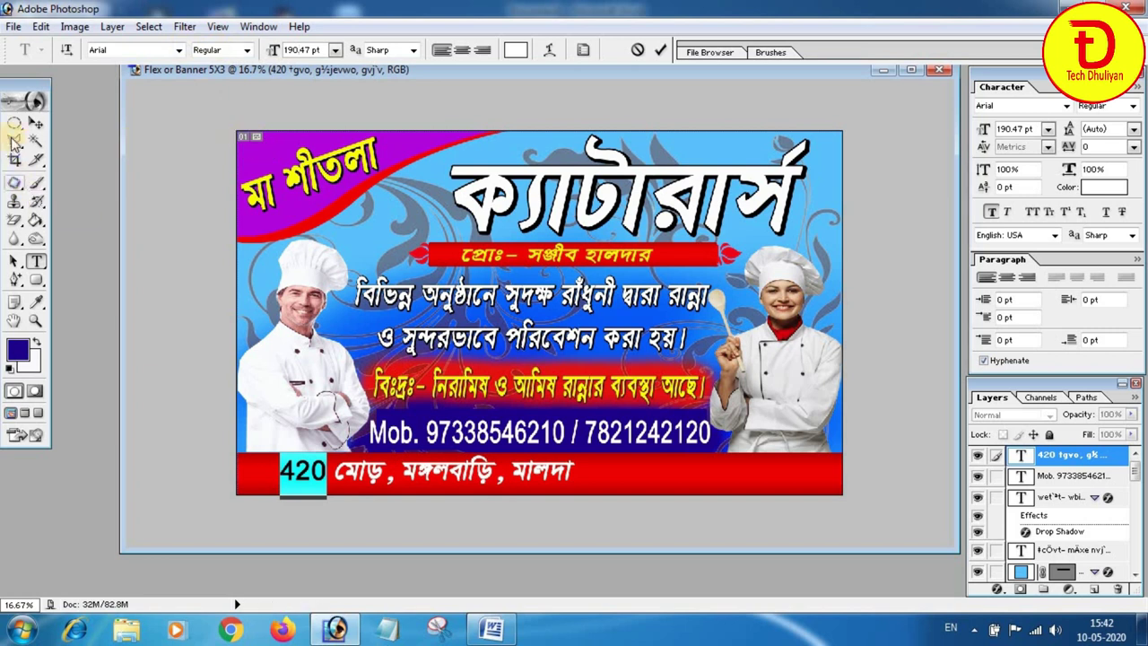
Step: Scale the address line up so it spans the red bar
left_click(34, 124)
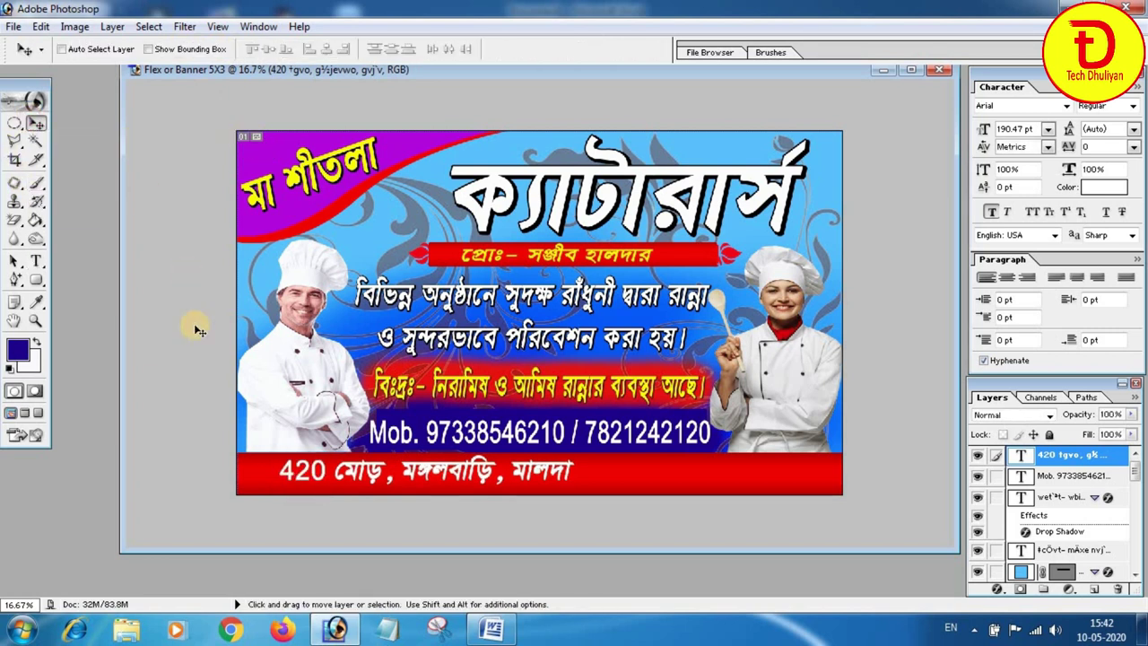
key("ctrl+t")
left_click_drag(642, 482, 782, 487)
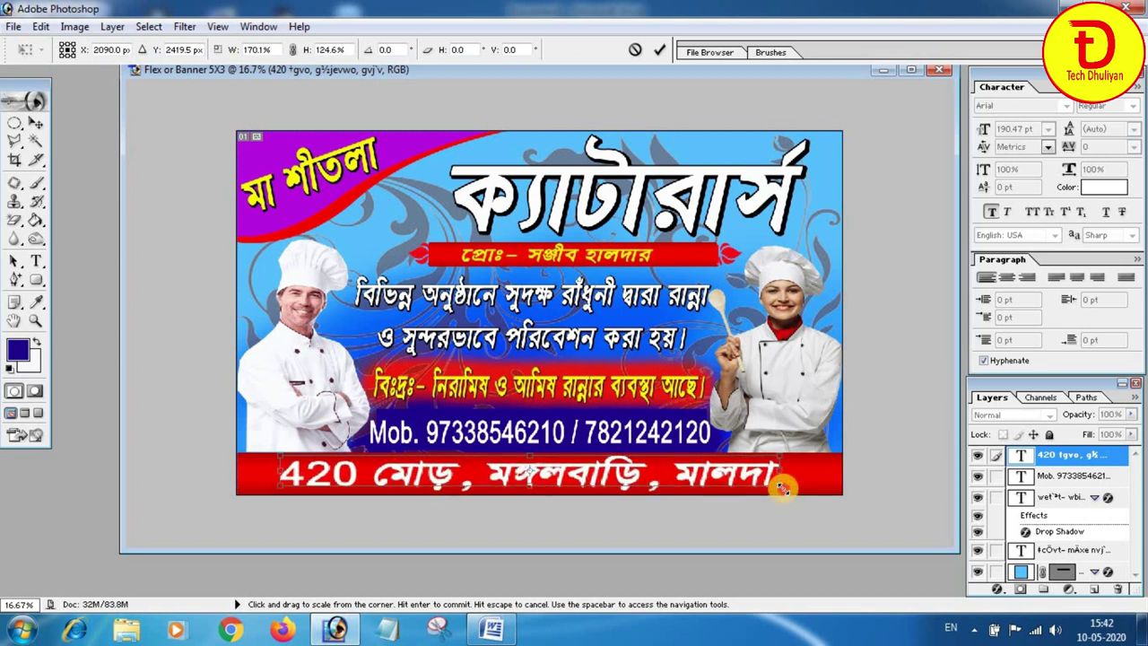
key("Return")
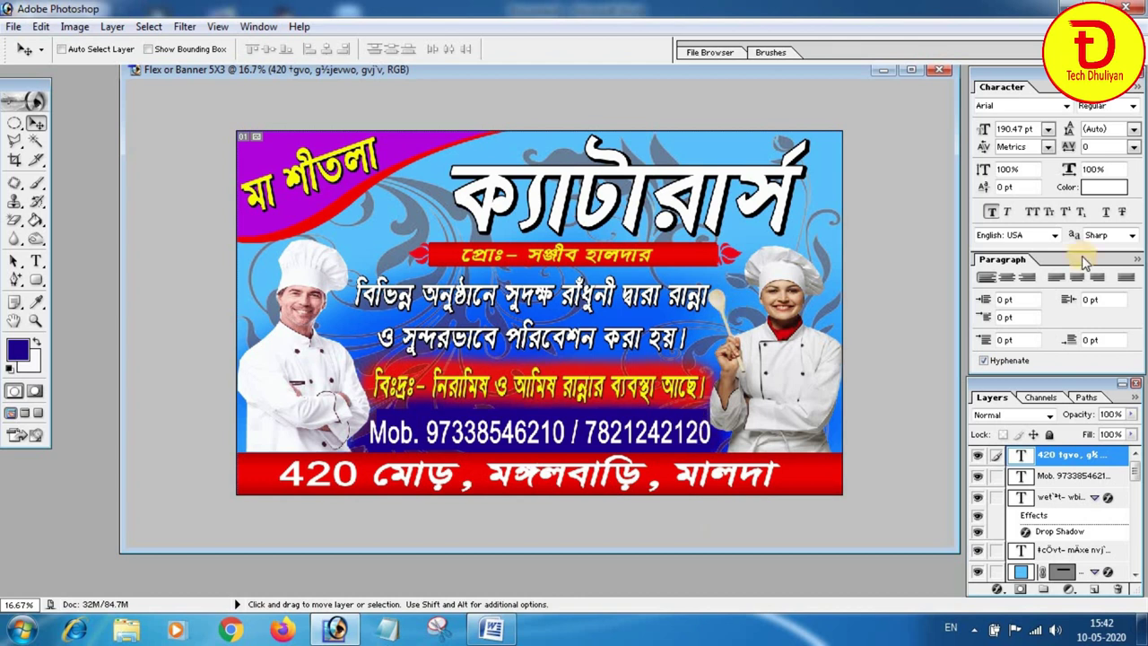
Step: Change the address line's colour to yellow in the Color Picker
left_click(1112, 188)
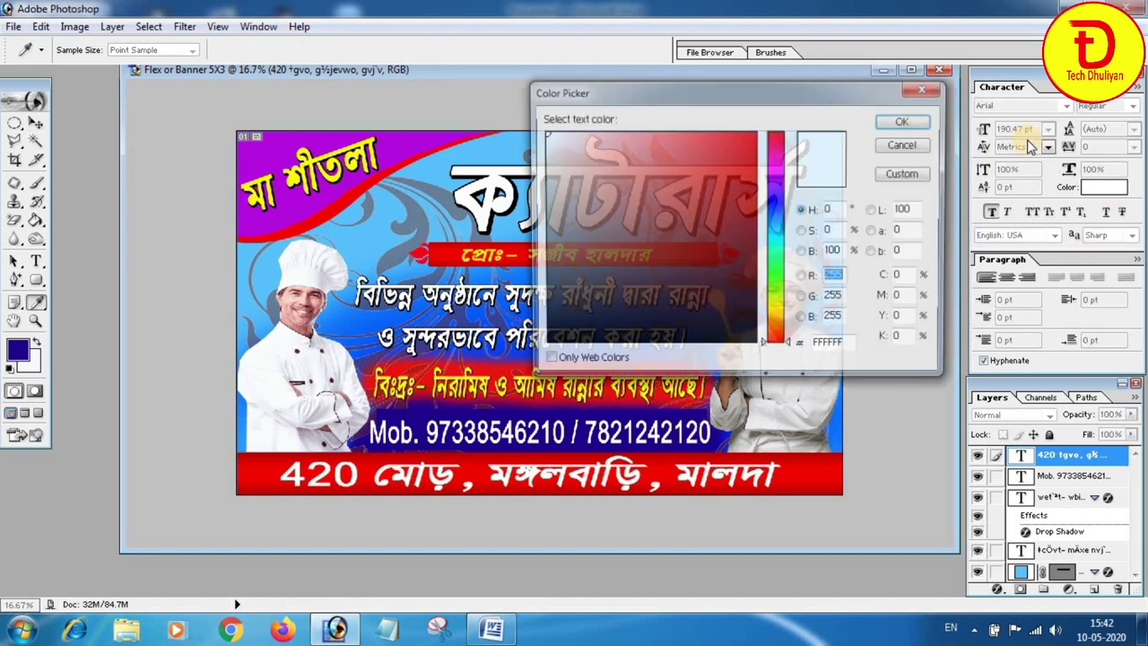
left_click(781, 283)
left_click_drag(750, 148, 753, 117)
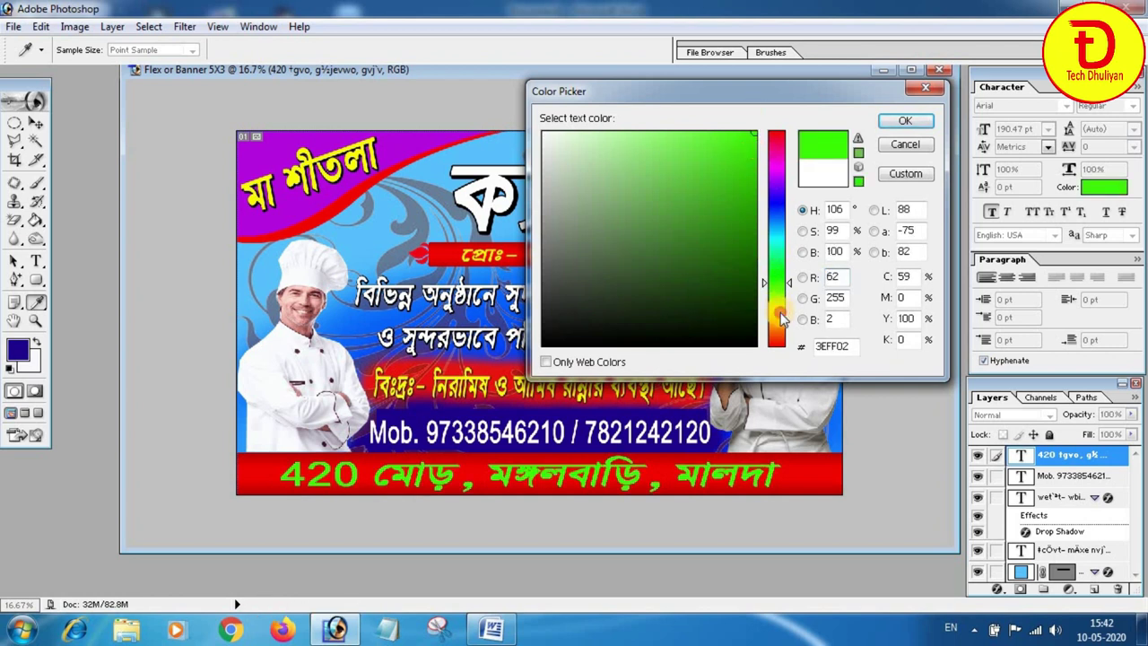
left_click(779, 313)
left_click(906, 122)
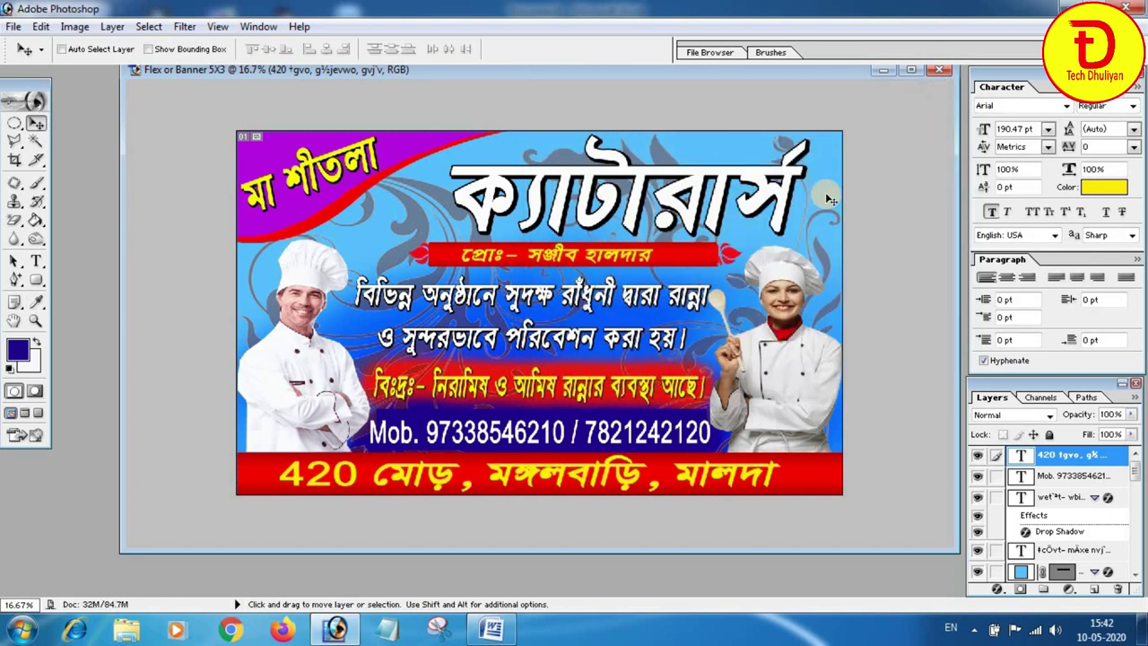
Step: Stretch the yellow address line slightly taller within the red bar
key("ctrl+t")
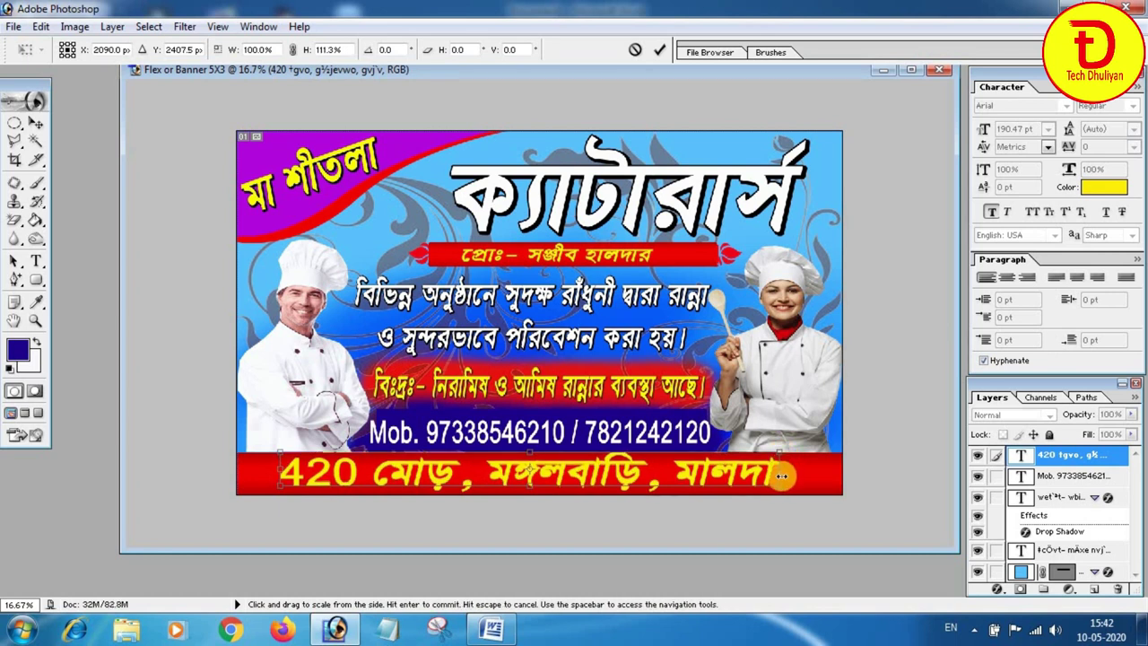
left_click_drag(782, 455, 777, 487)
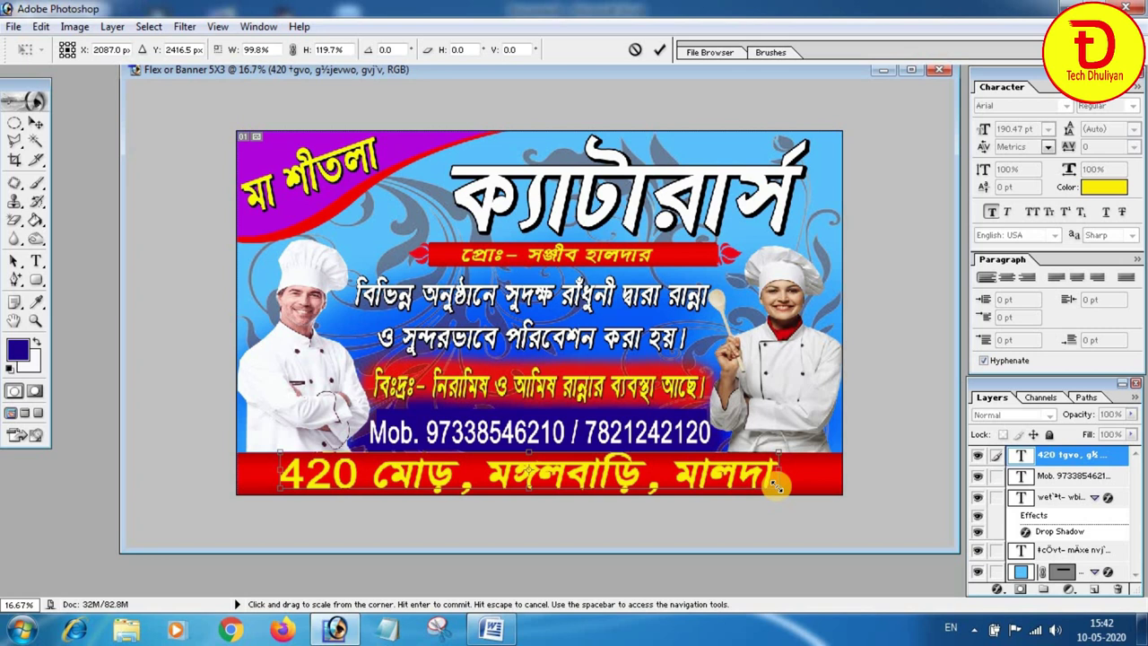
key("Return")
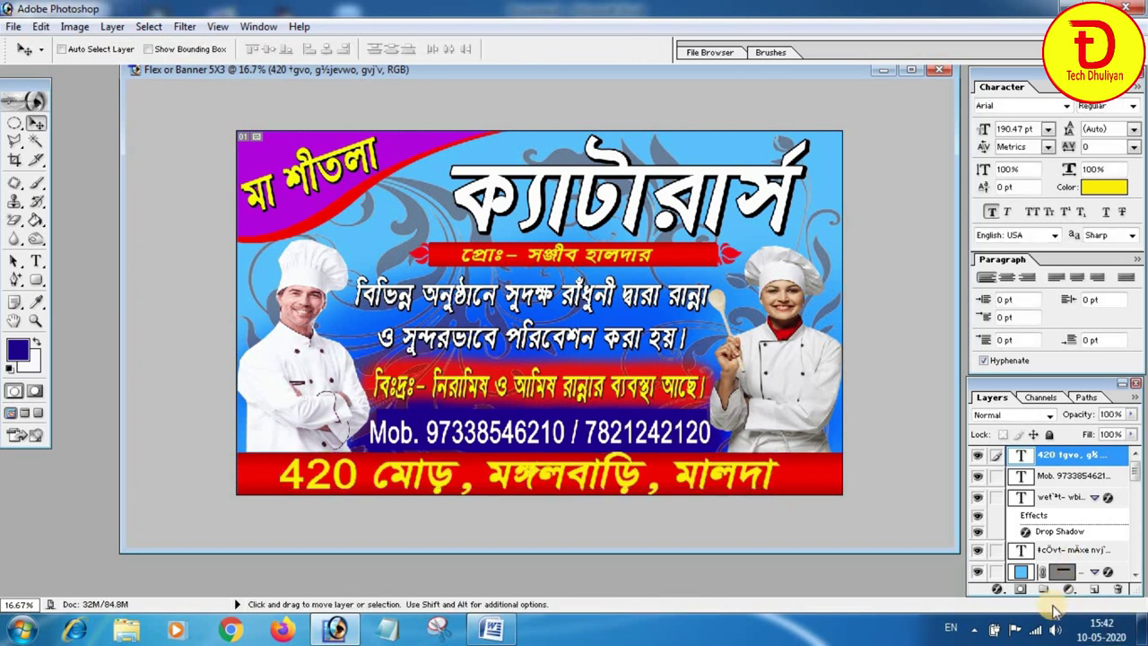
Step: Add a drop shadow with 67% spread, 12 px distance and 100% opacity to the address line
left_click(997, 592)
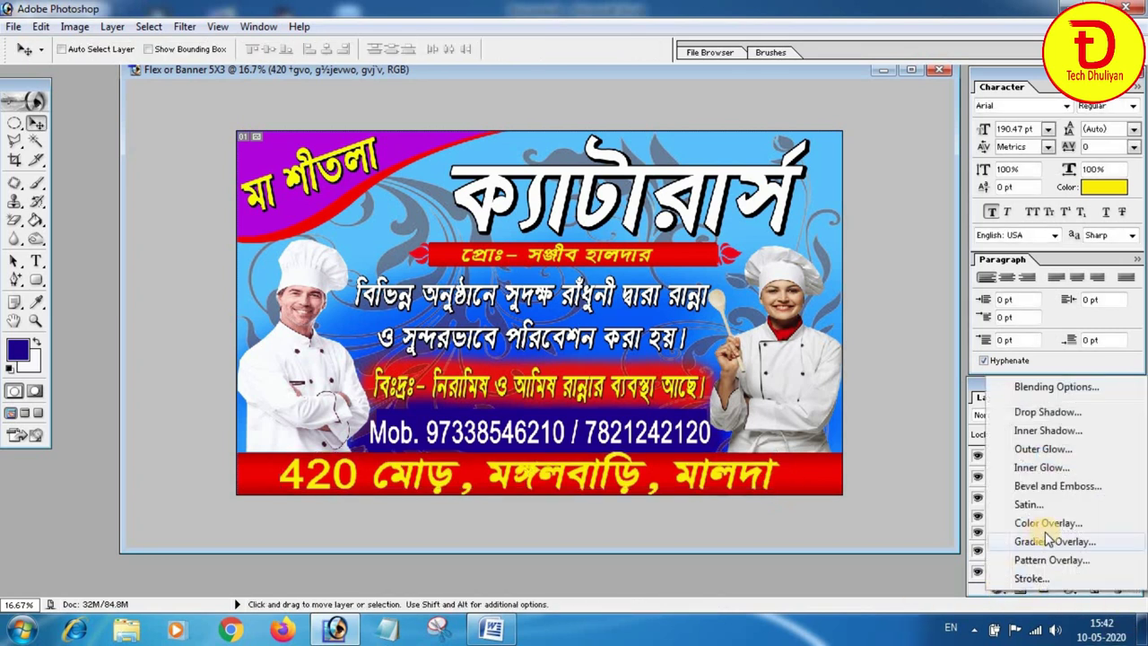
left_click(1032, 414)
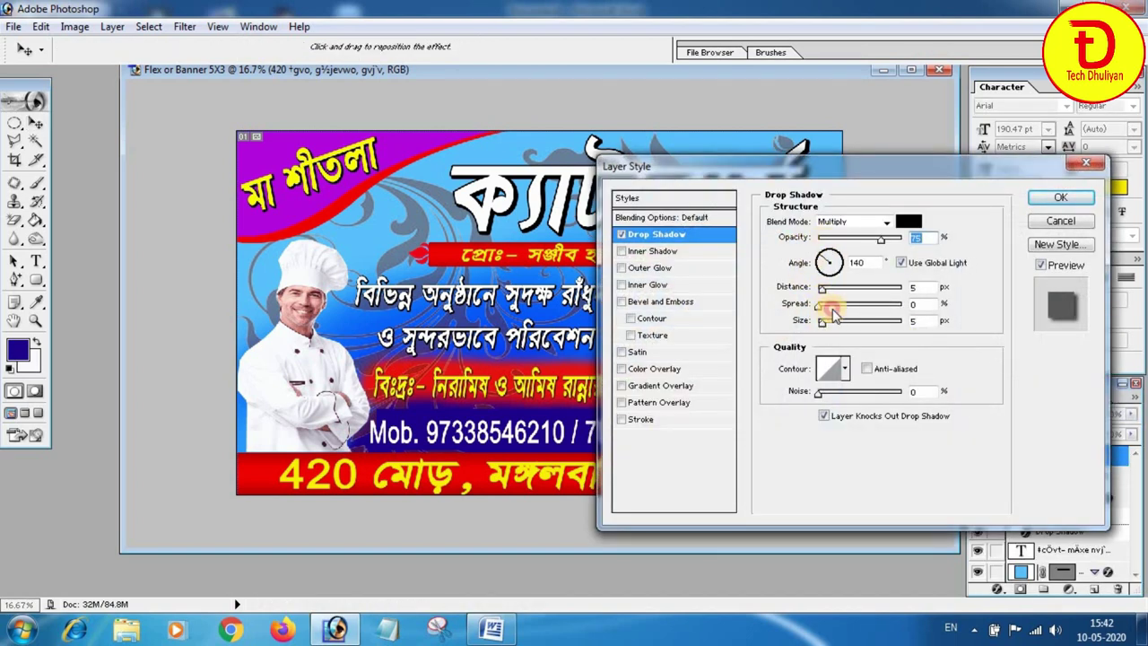
left_click_drag(832, 312, 888, 305)
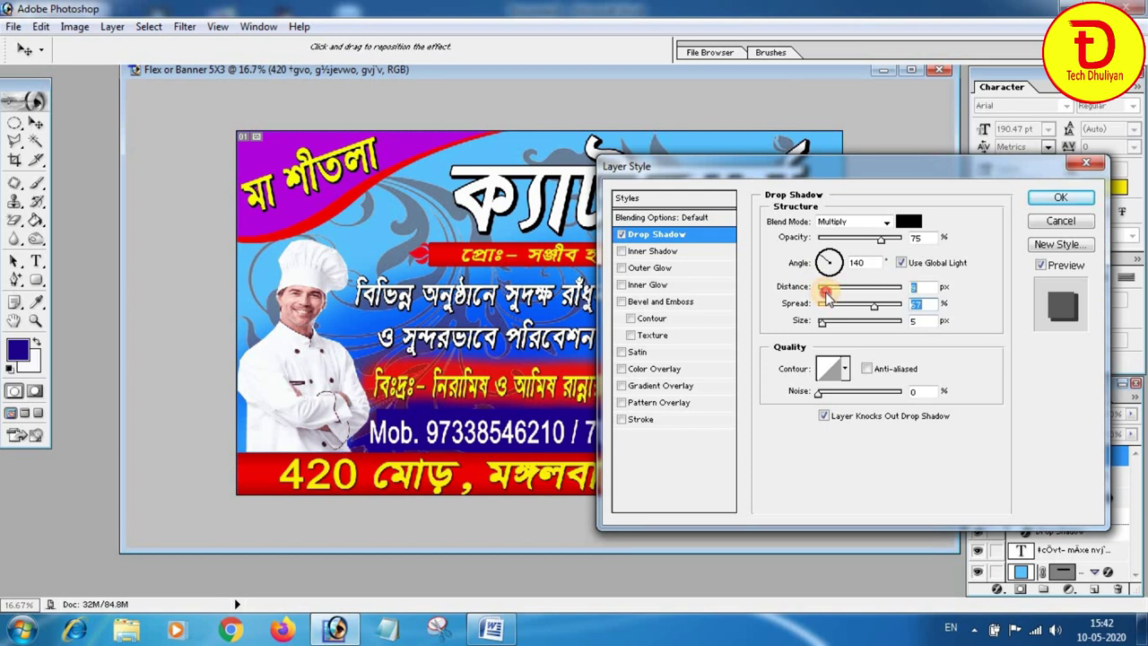
left_click_drag(828, 294, 831, 289)
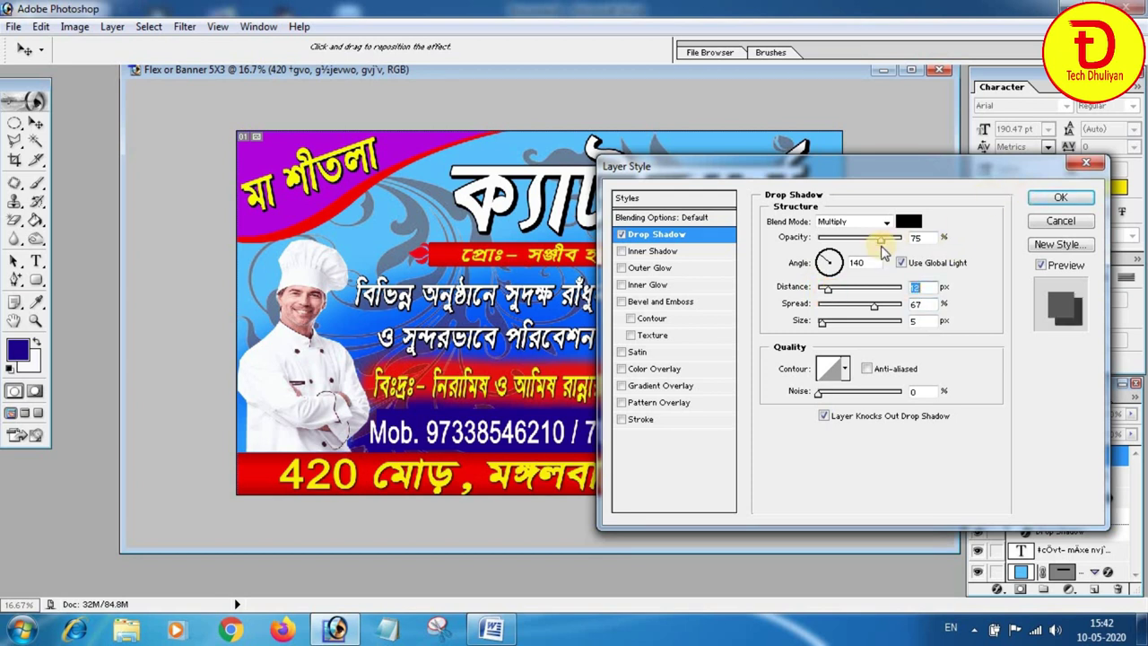
left_click_drag(895, 240, 909, 242)
left_click(1056, 195)
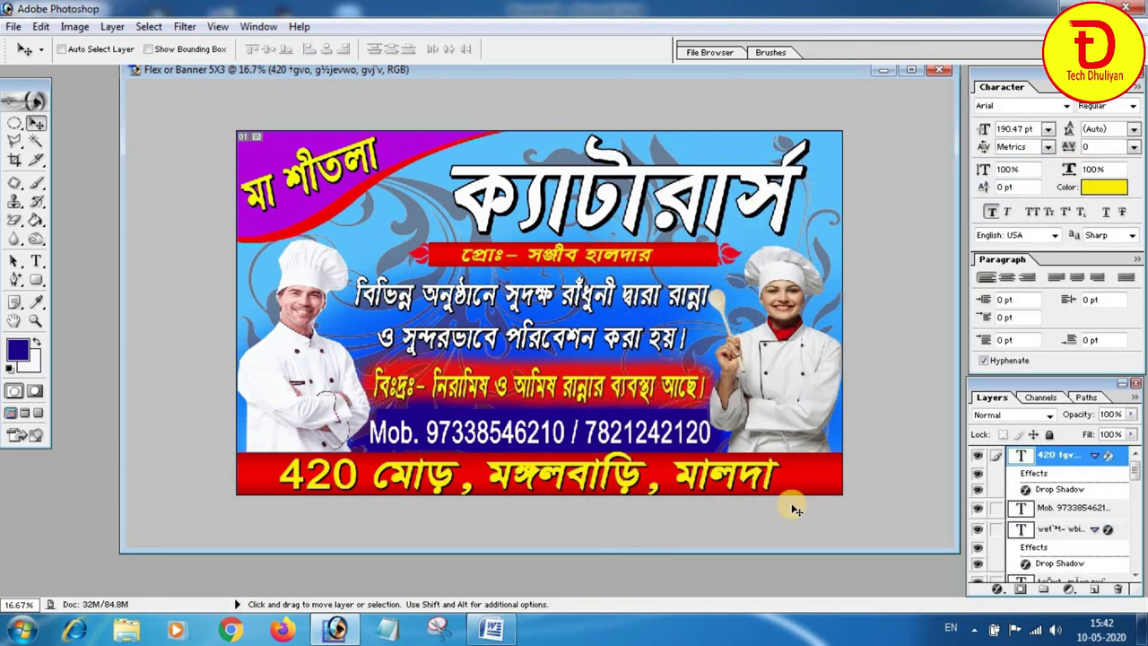